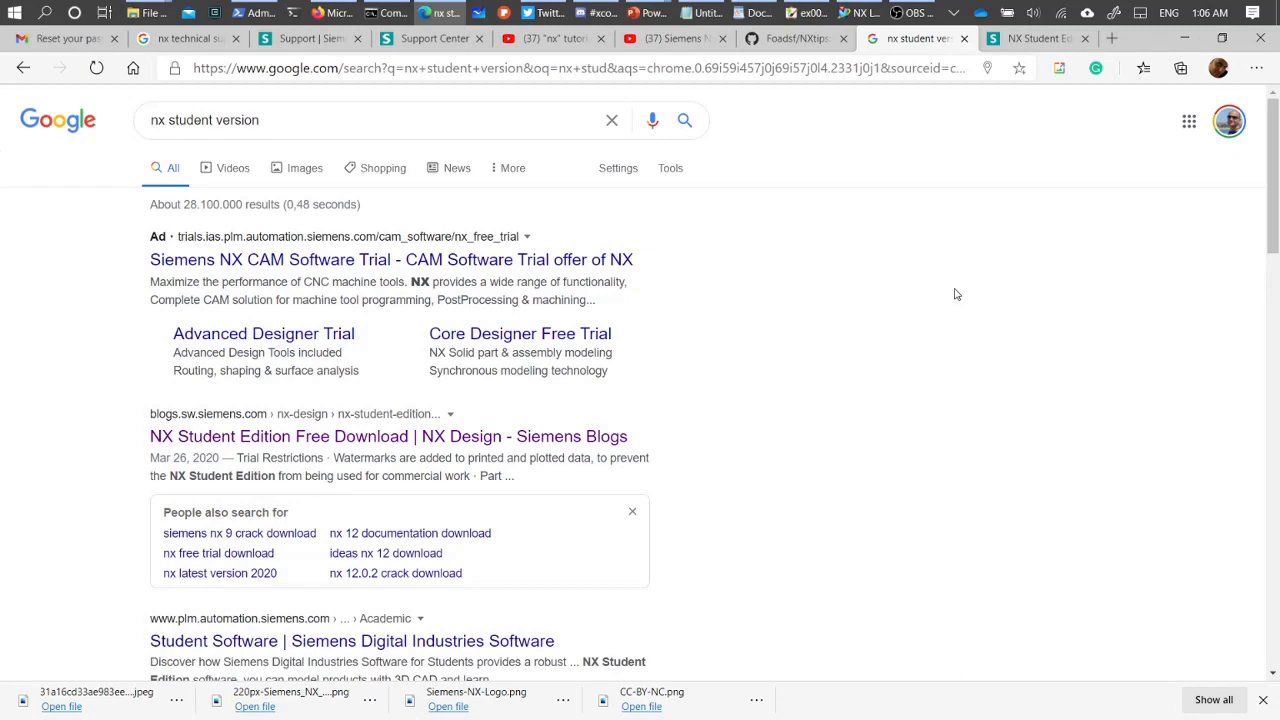
Look over the NX Student Edition Free Download blog page and its entry in the search results
left_click(1042, 40)
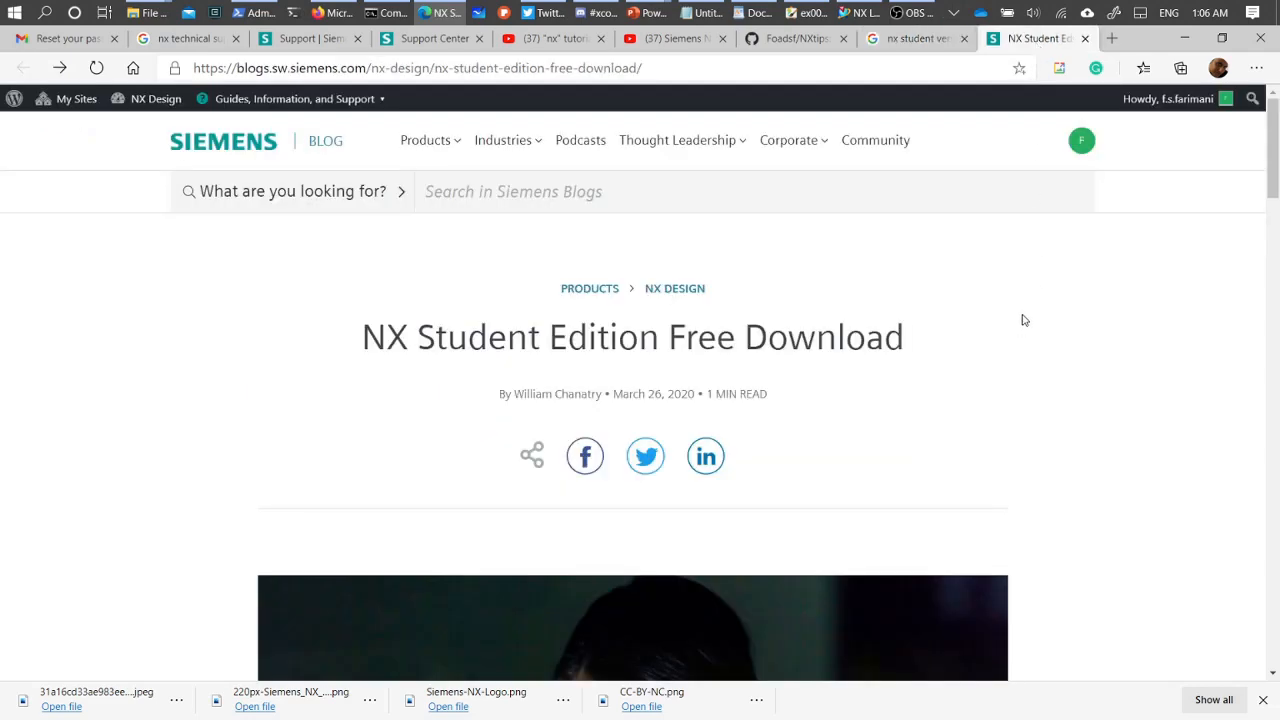
scroll(1023, 320, "down", 2)
scroll(1023, 320, "down", 1)
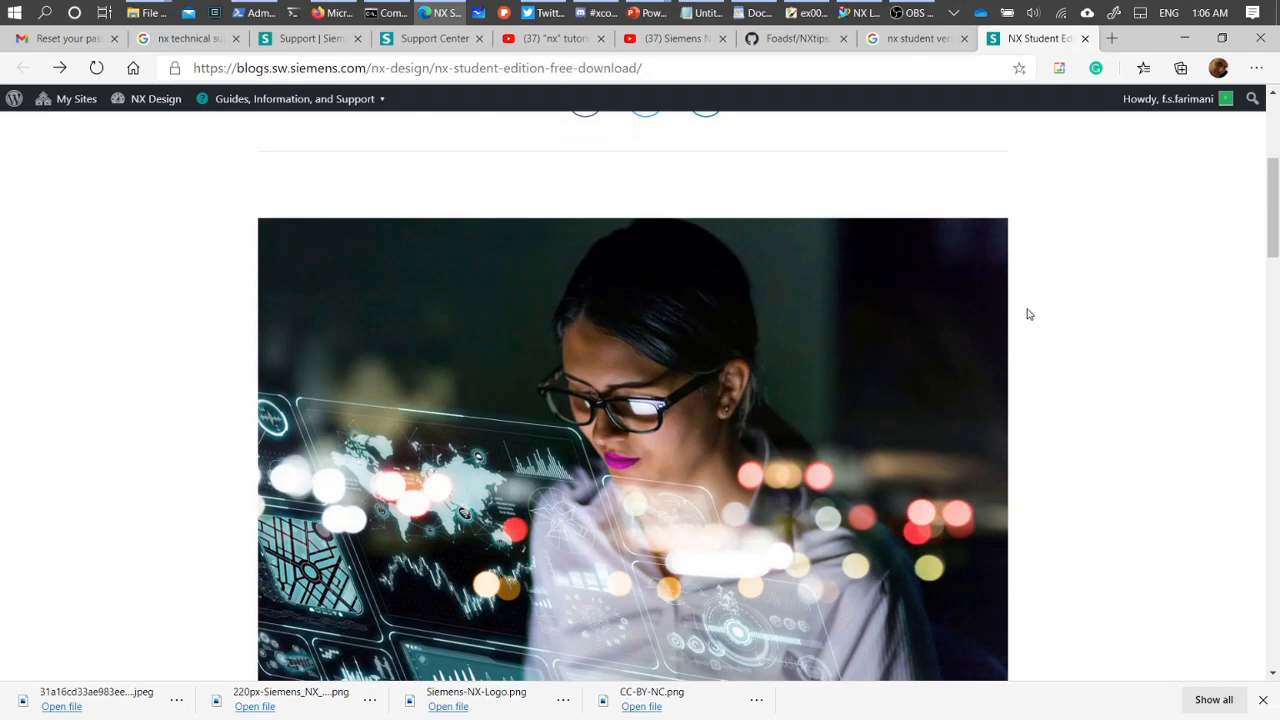
scroll(1029, 314, "up", 2)
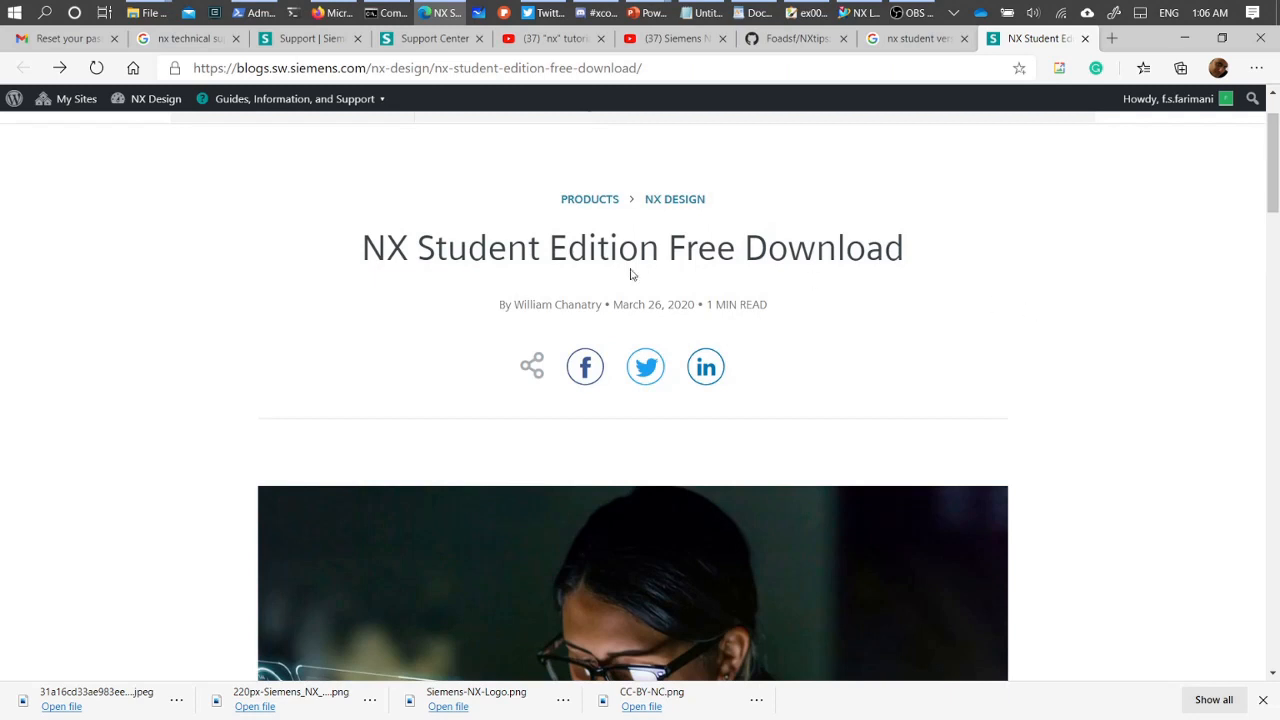
left_click(907, 40)
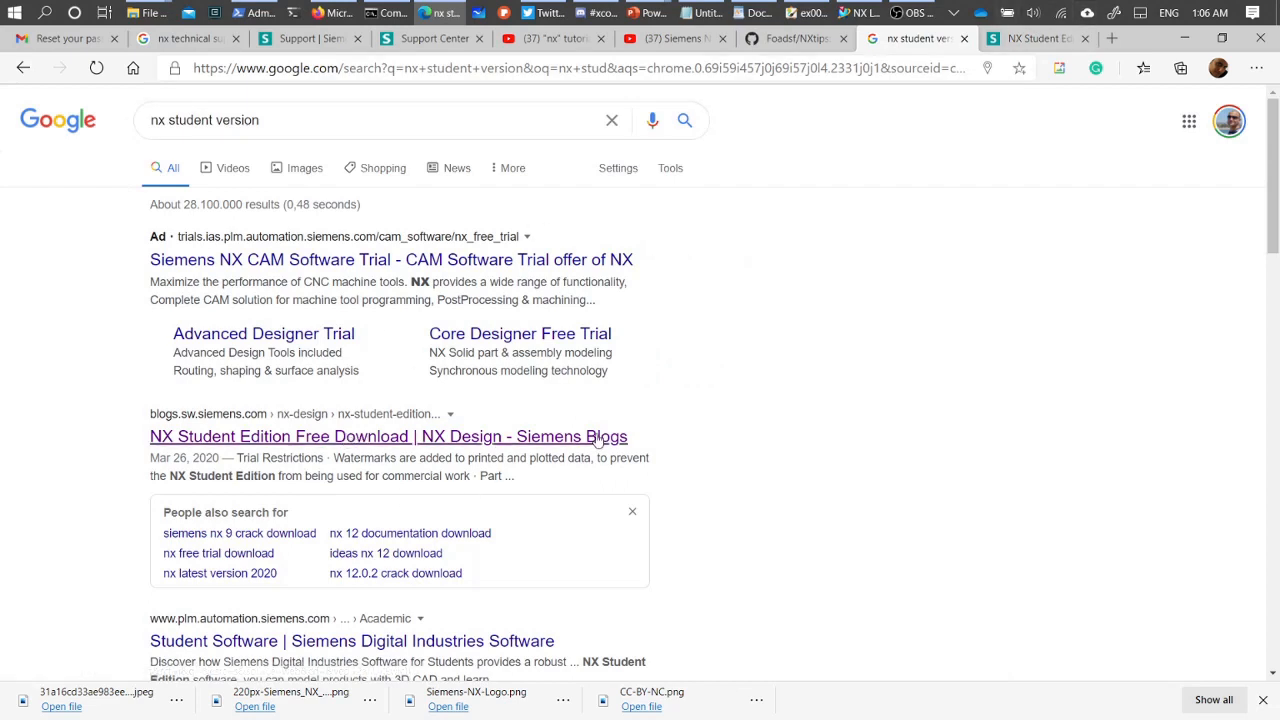
key("ctrl+Tab")
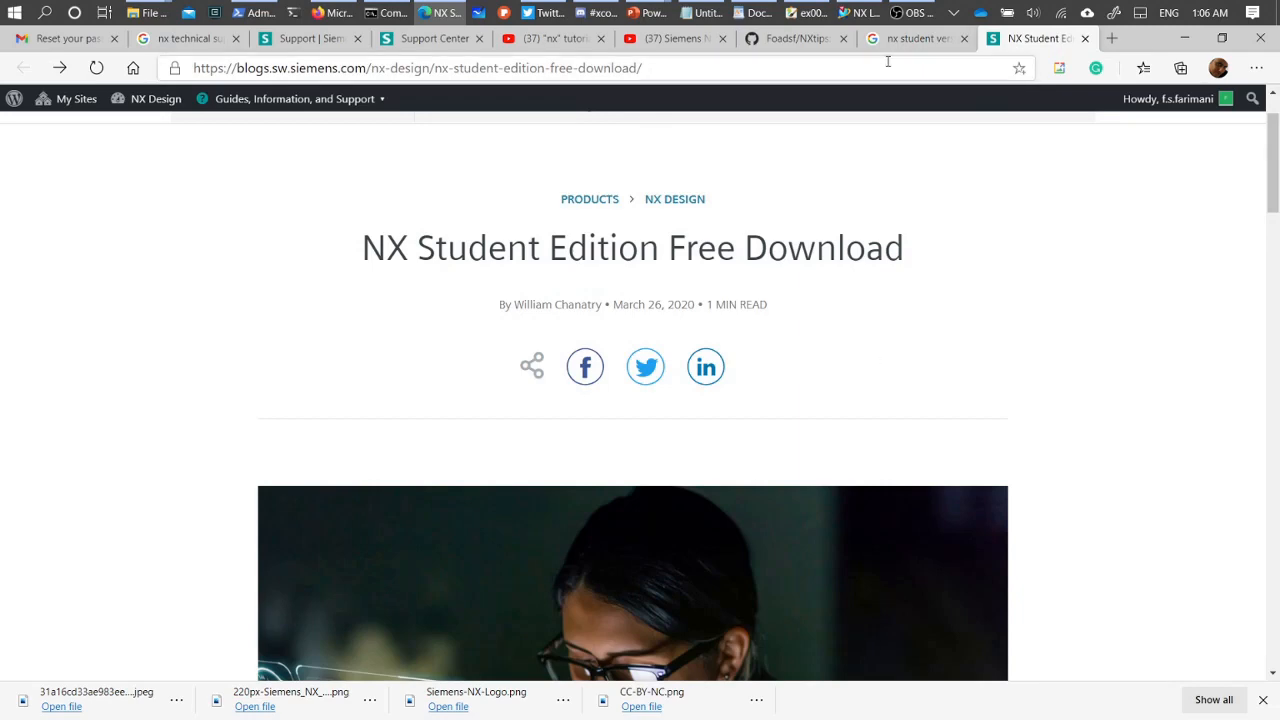
Switch to NX, load the Essentials role and return to the Advanced role
left_click(862, 13)
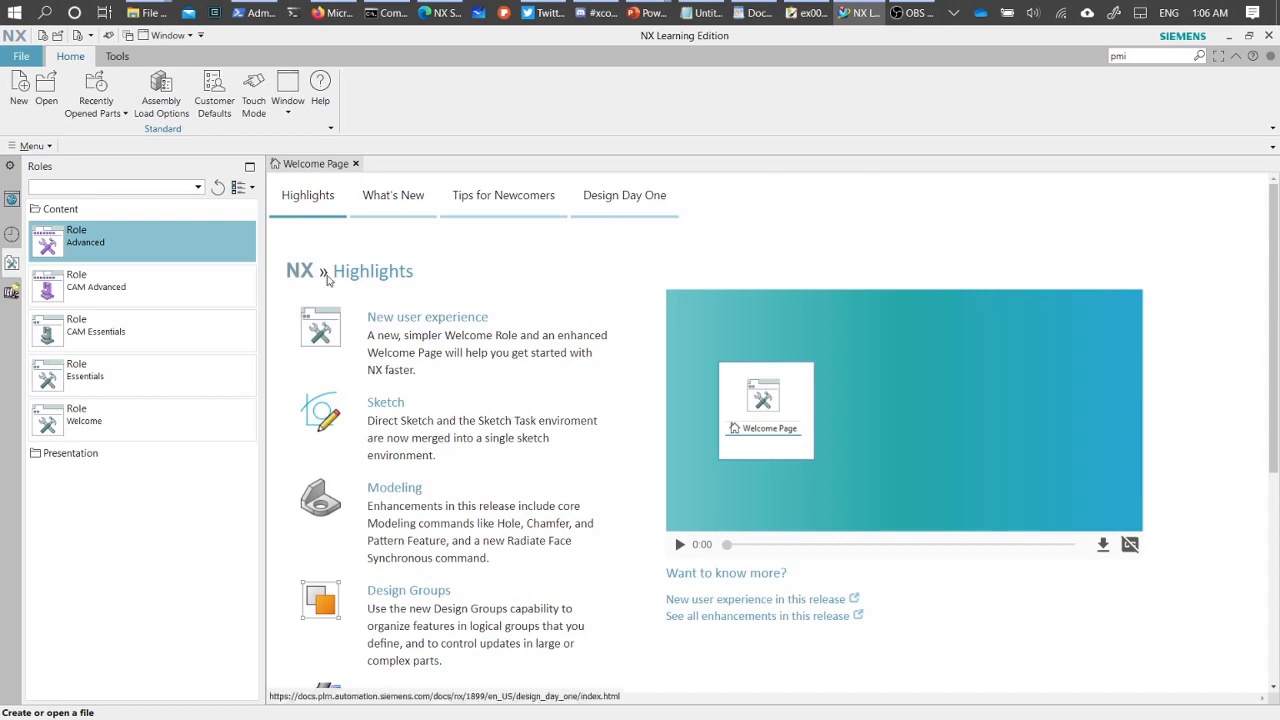
left_click(142, 378)
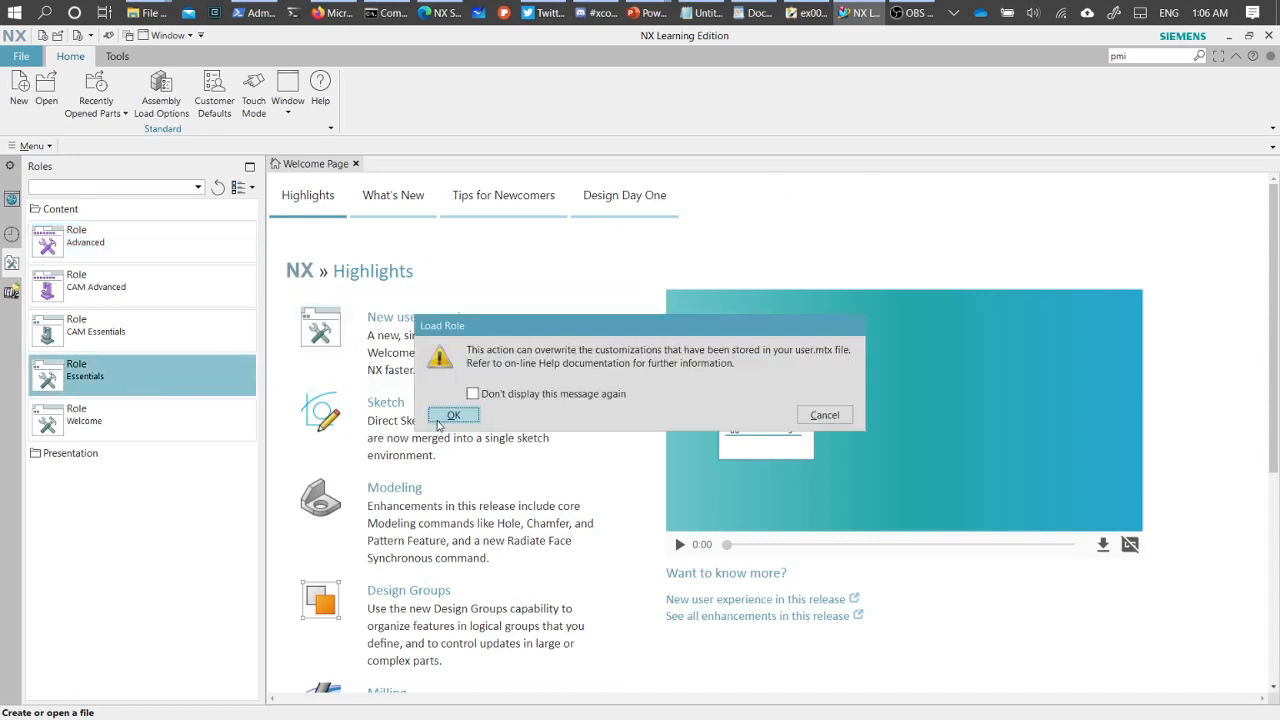
left_click(452, 414)
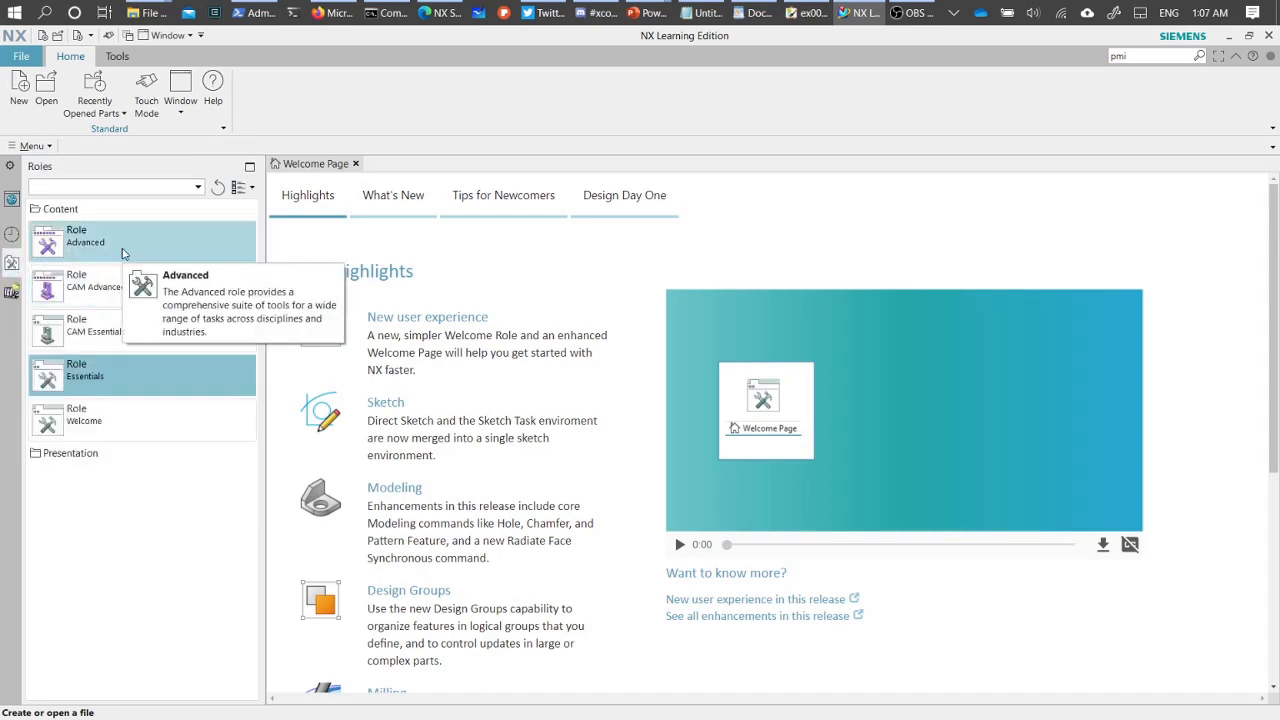
left_click(123, 253)
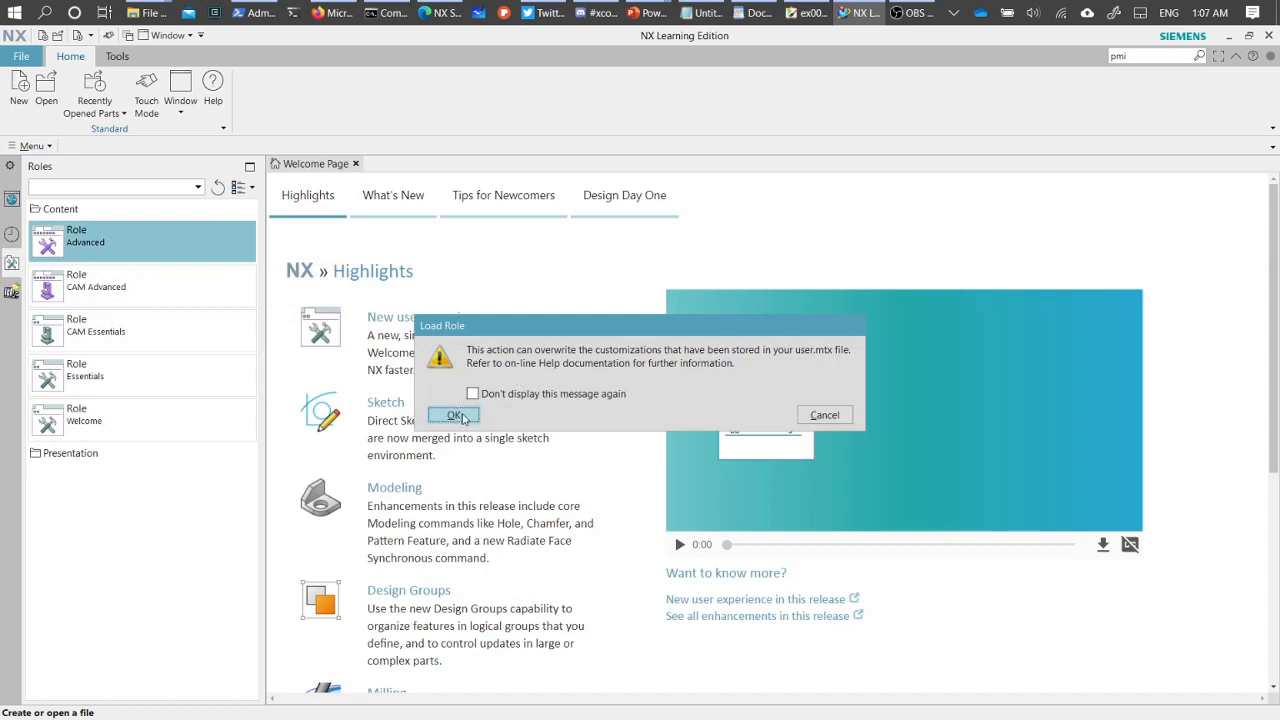
left_click(455, 415)
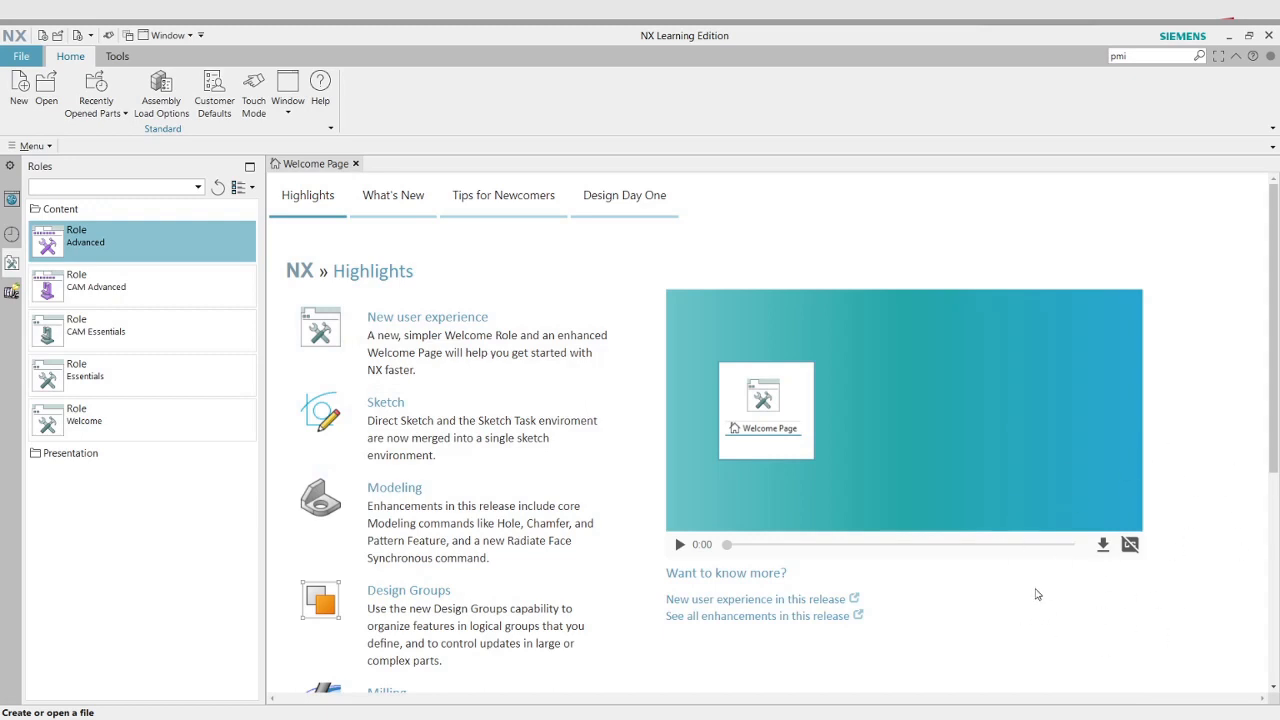
key("a")
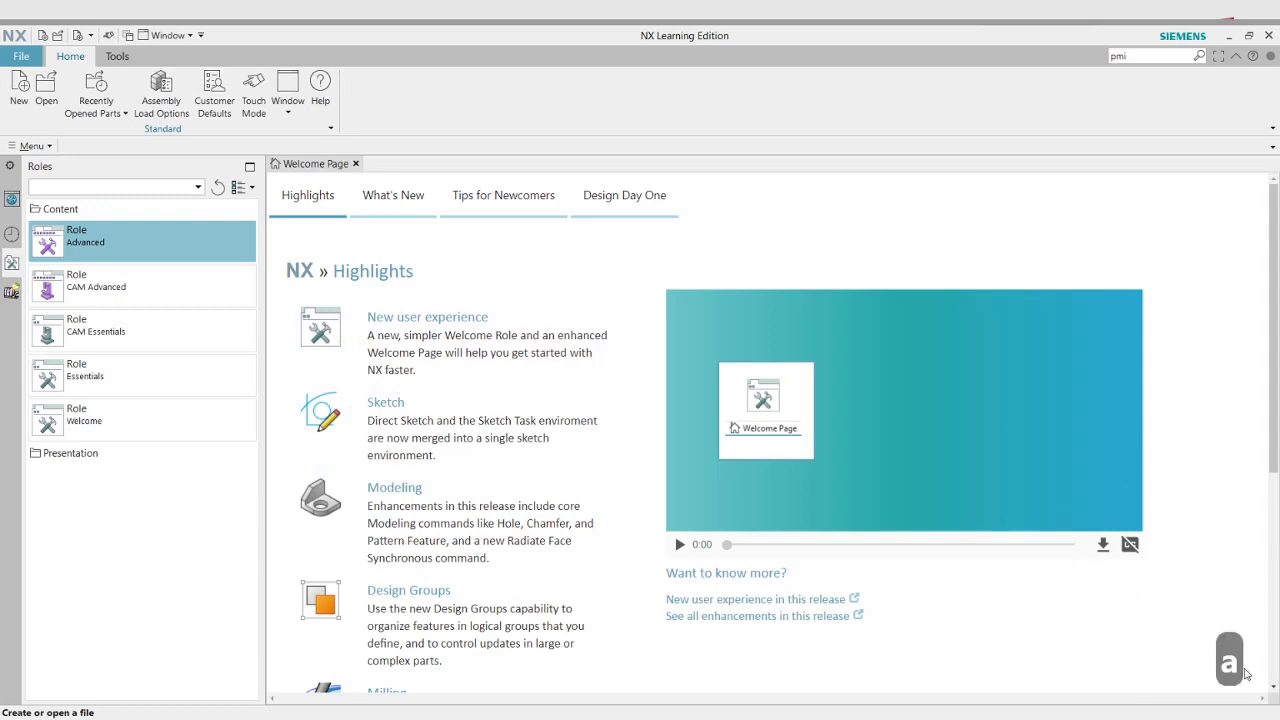
key("b")
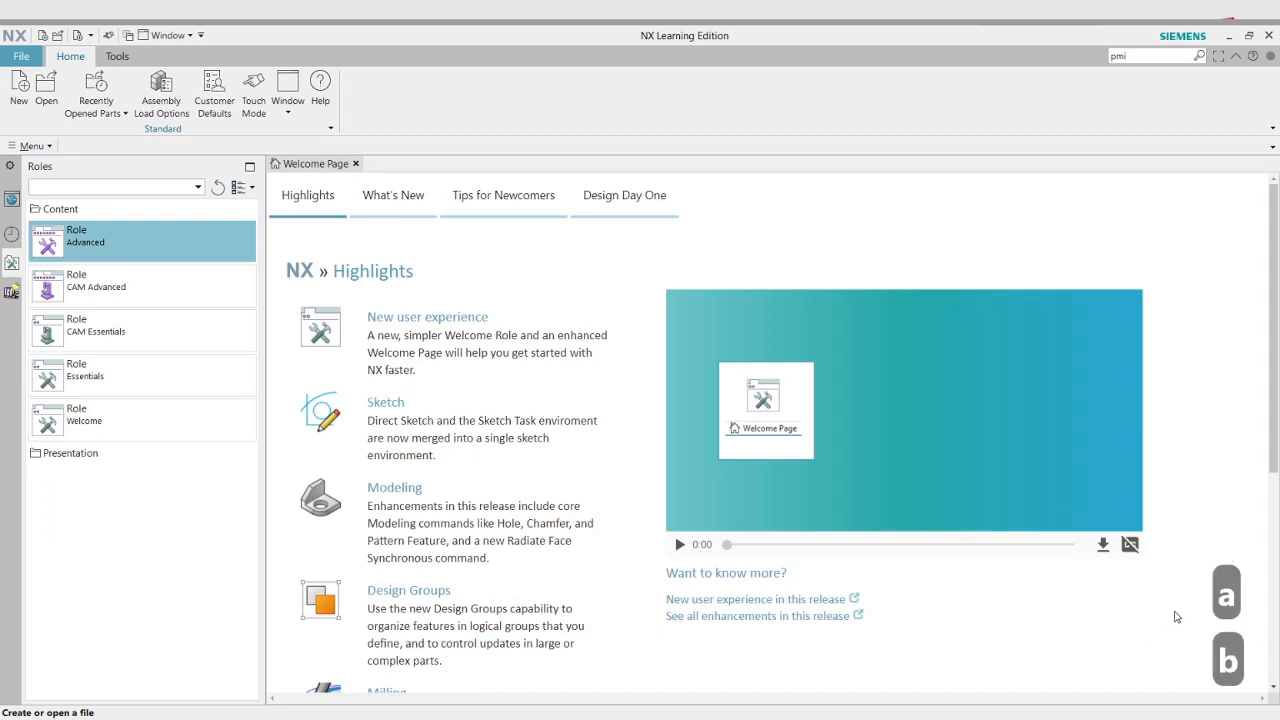
key("ctrl+a")
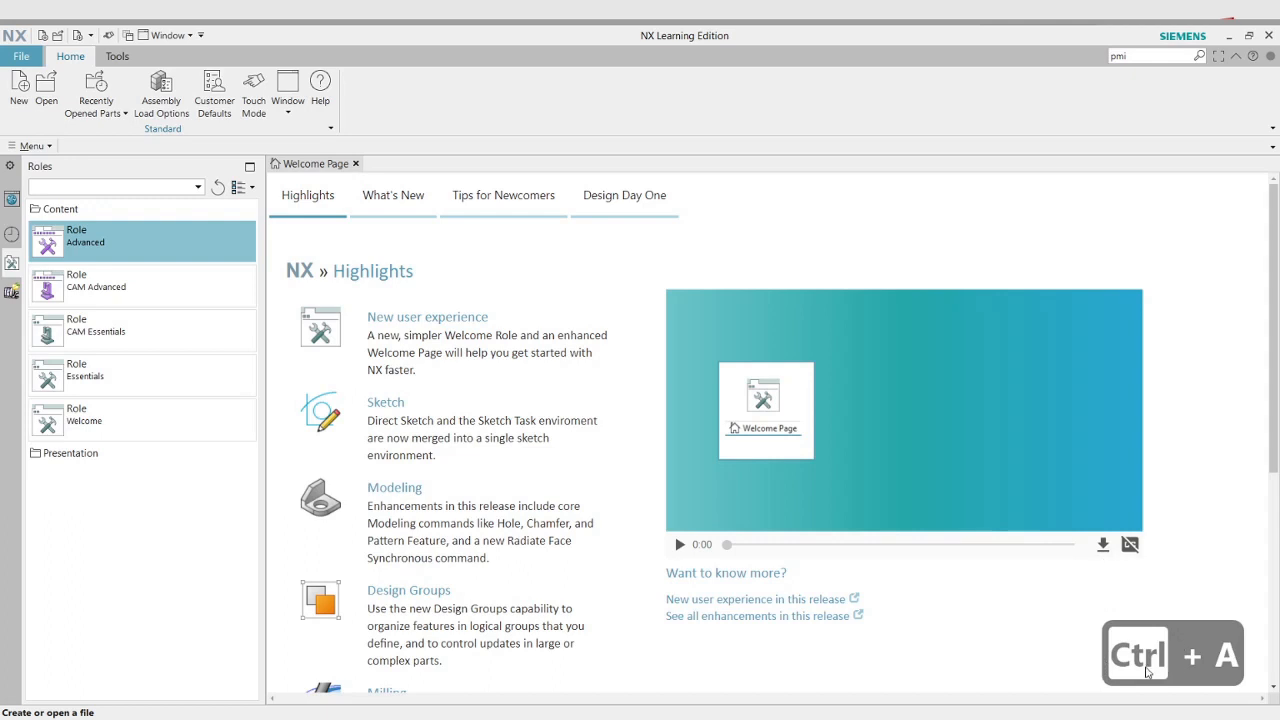
key("alt+a")
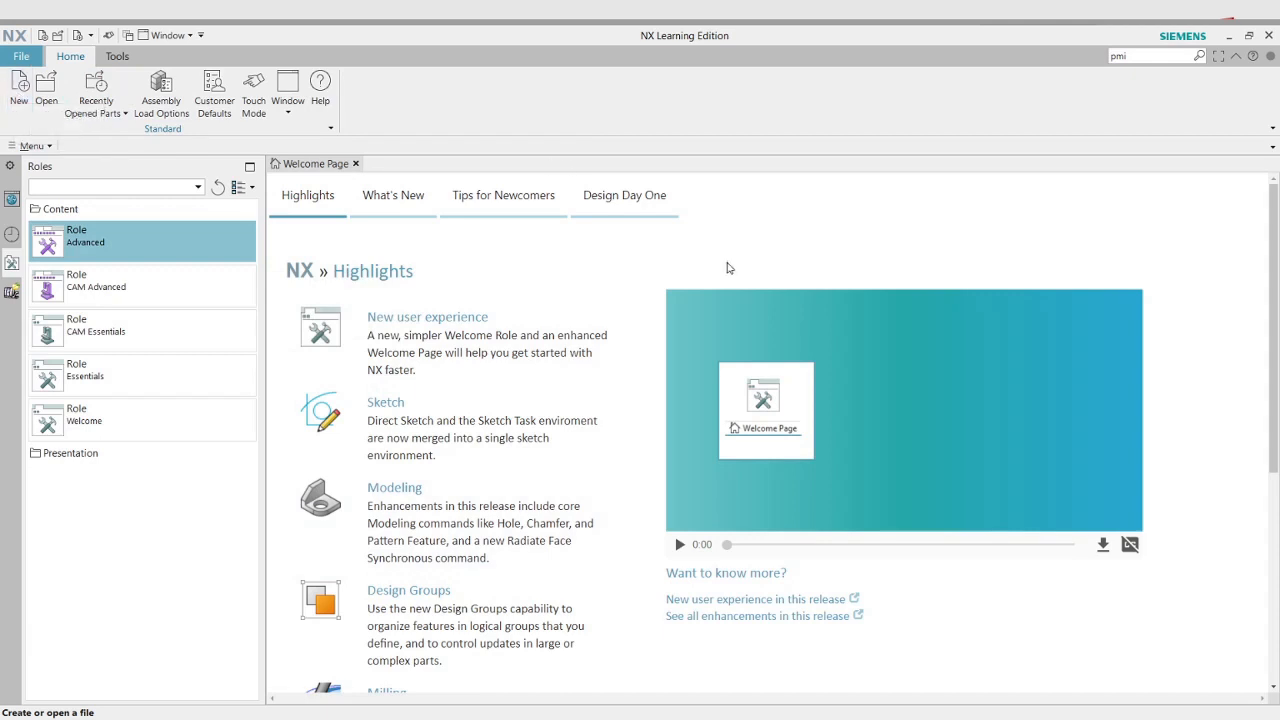
Compare the default file names of the model, assembly, sheet metal and drawing templates for a new file, and close without creating one
key("ctrl+n")
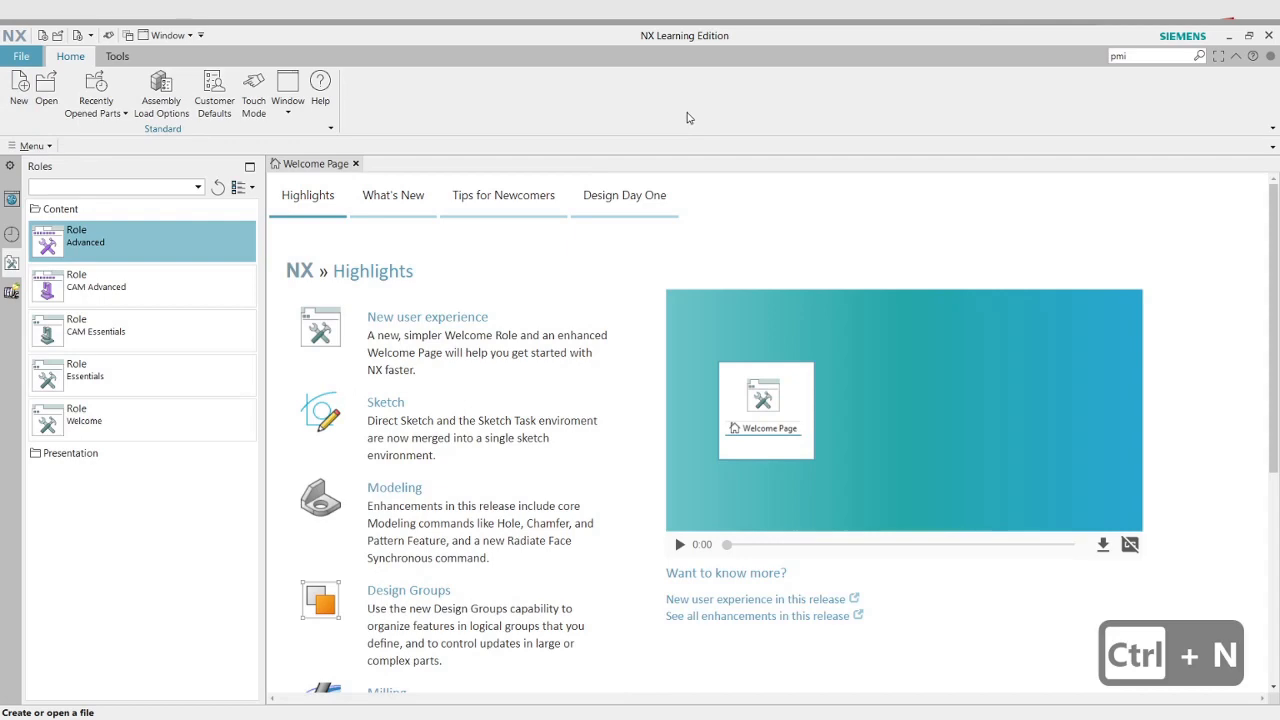
key("ctrl+n")
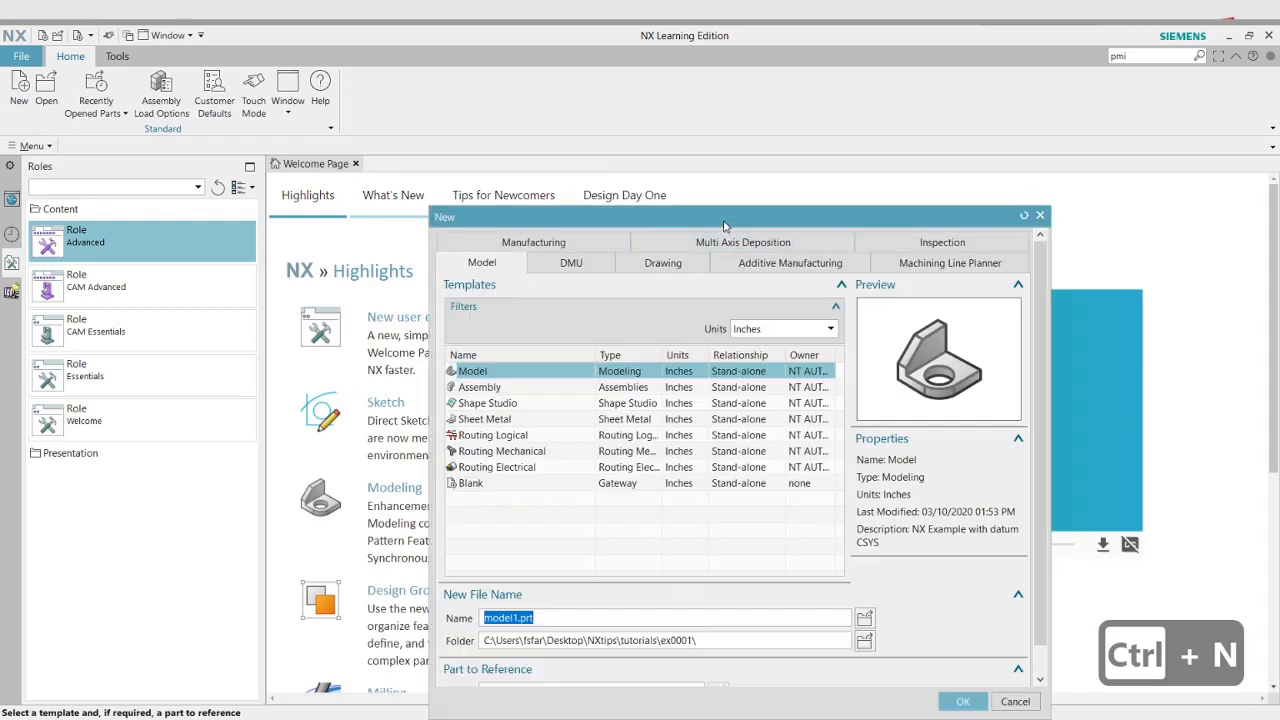
left_click_drag(725, 225, 598, 117)
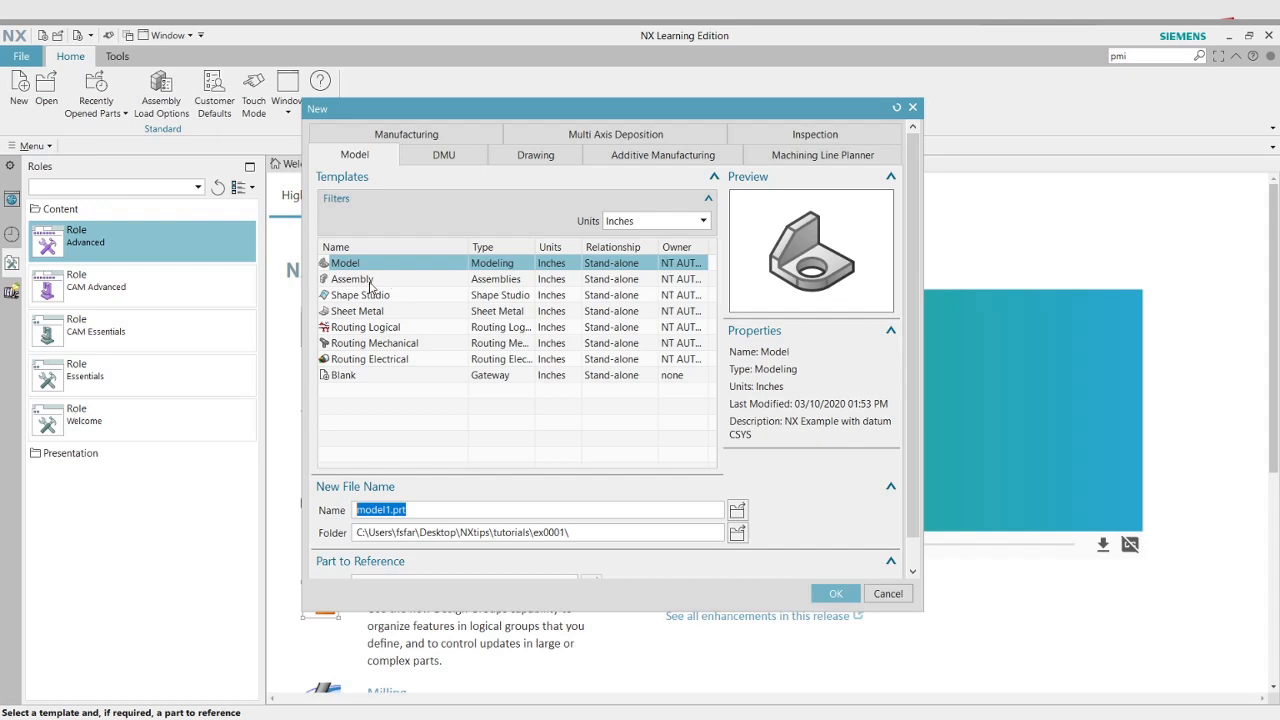
left_click(370, 282)
left_click(362, 266)
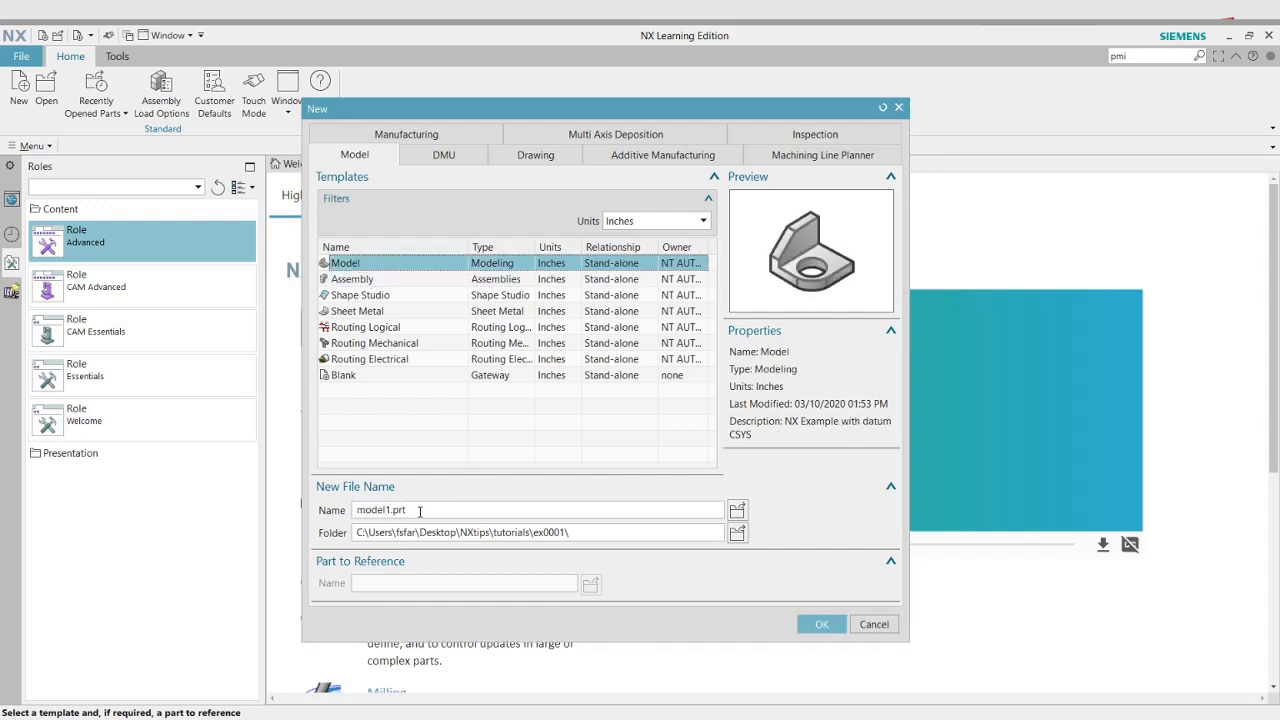
left_click(364, 282)
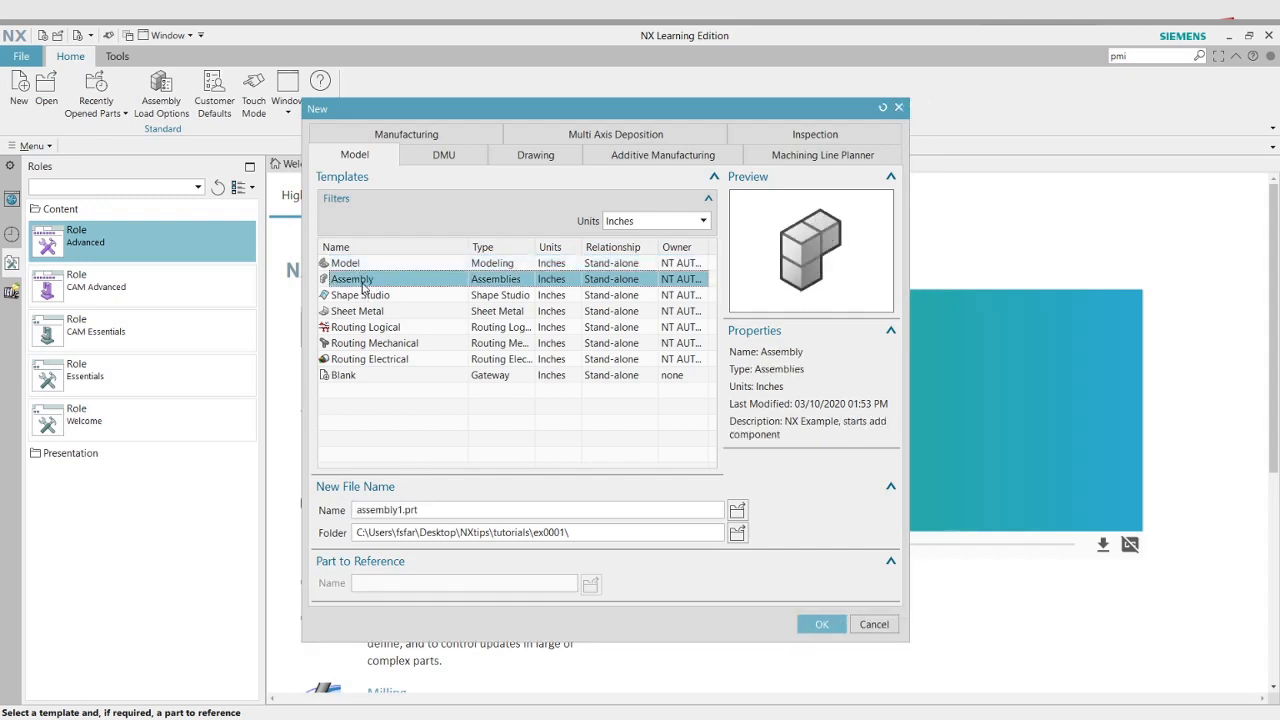
left_click(345, 312)
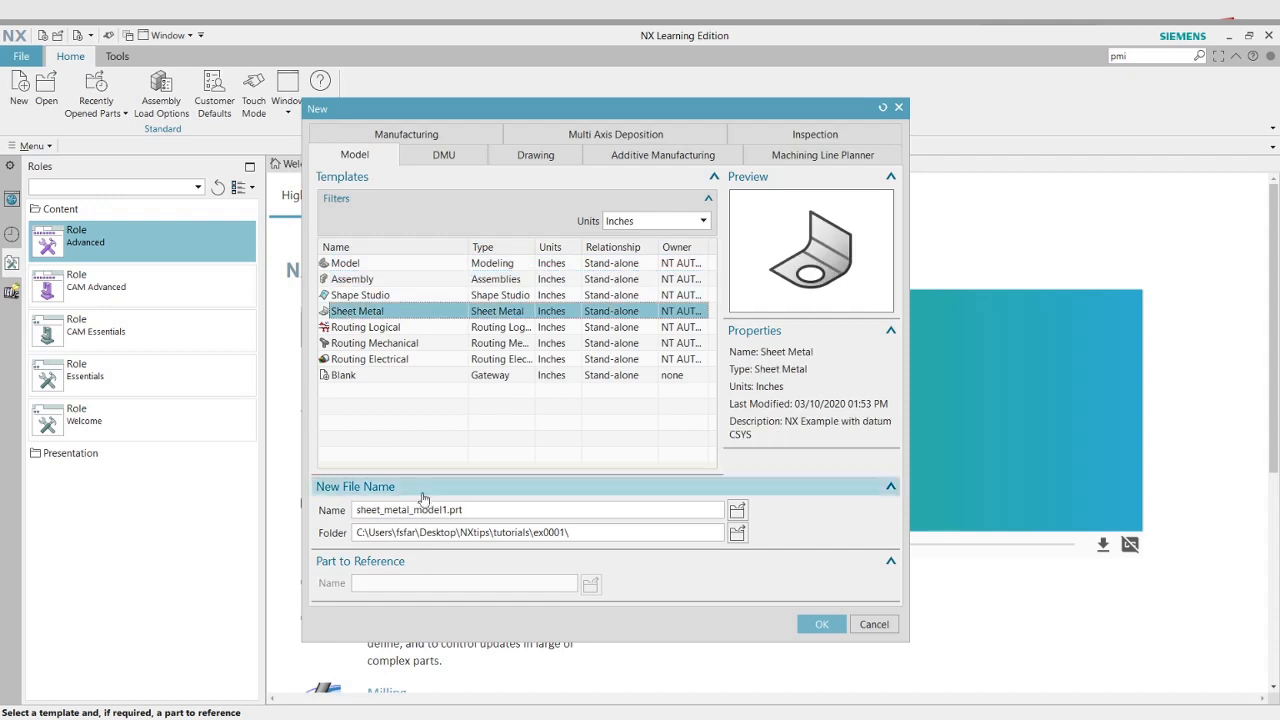
left_click(535, 155)
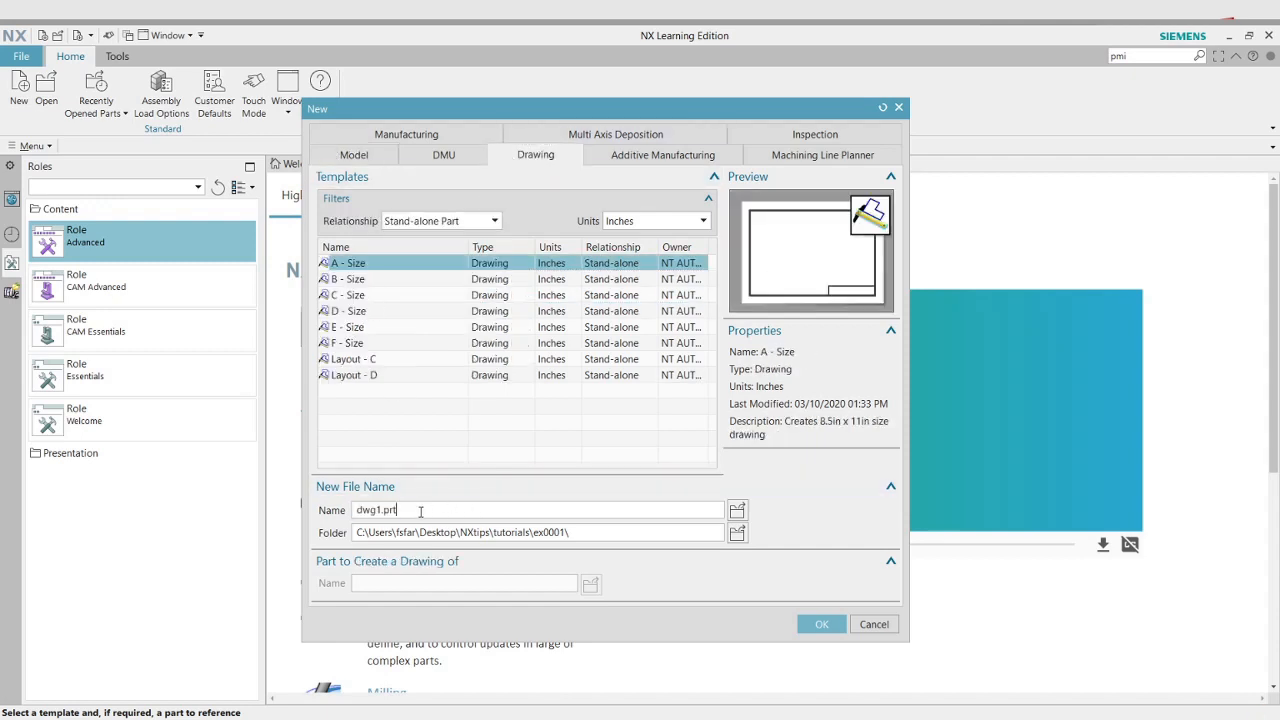
left_click(372, 152)
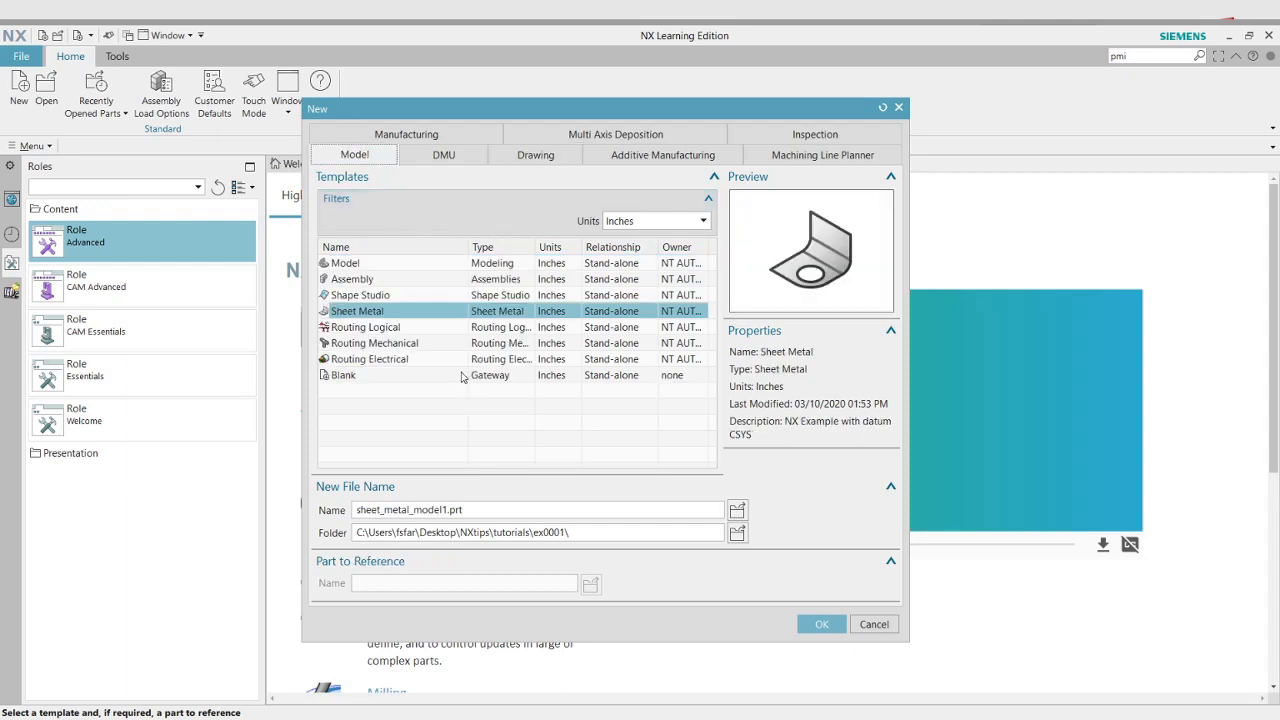
left_click(360, 263)
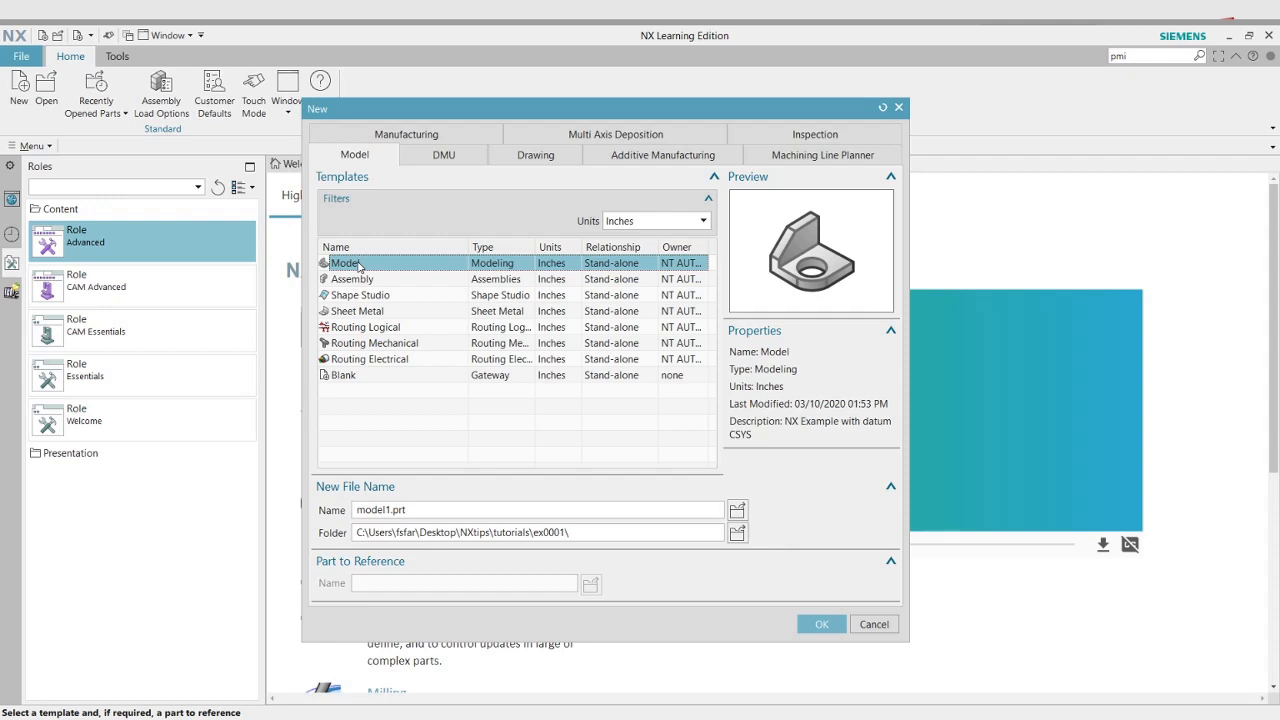
left_click(898, 107)
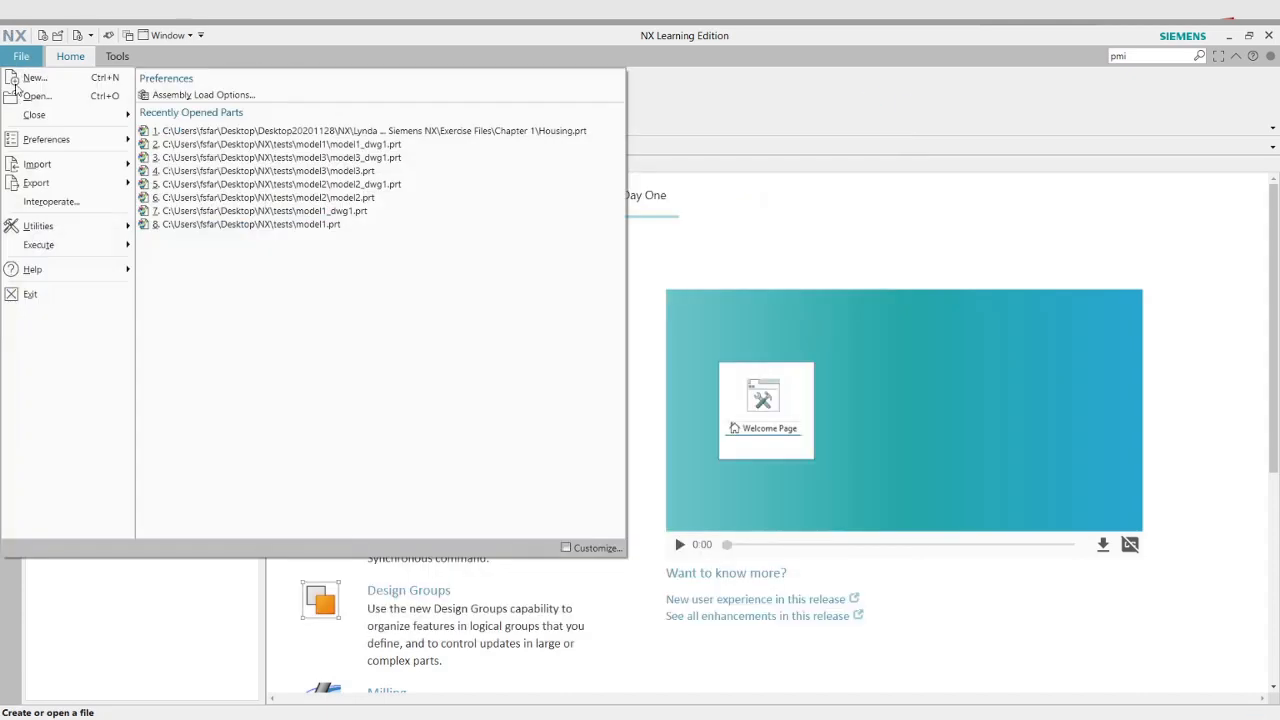
View the NX version information and close it
left_click(21, 56)
mouse_move(60, 269)
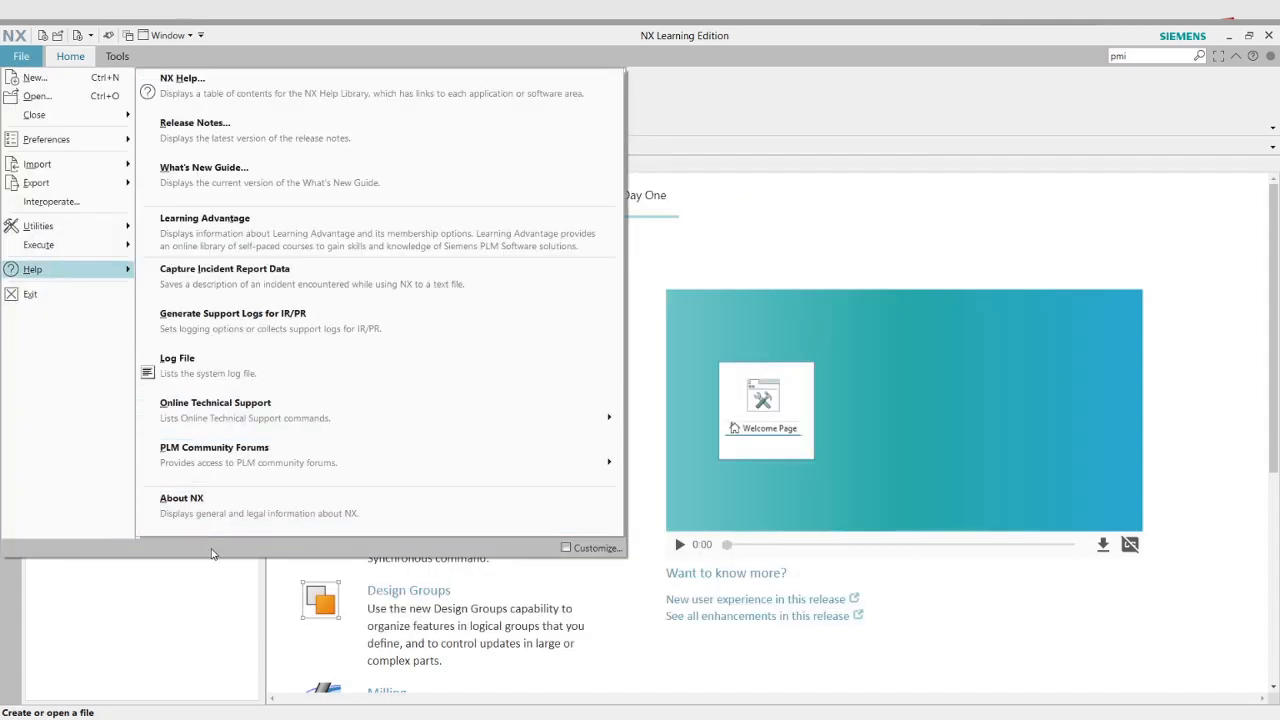
left_click(200, 498)
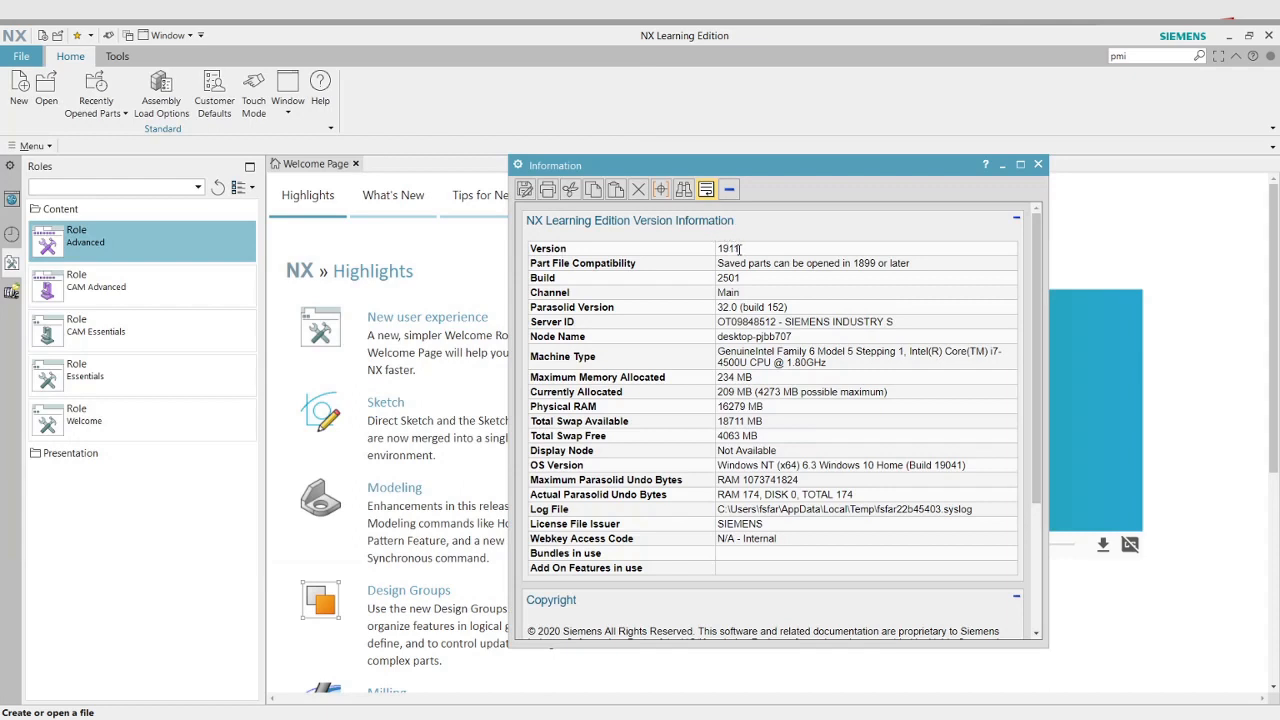
left_click(1038, 164)
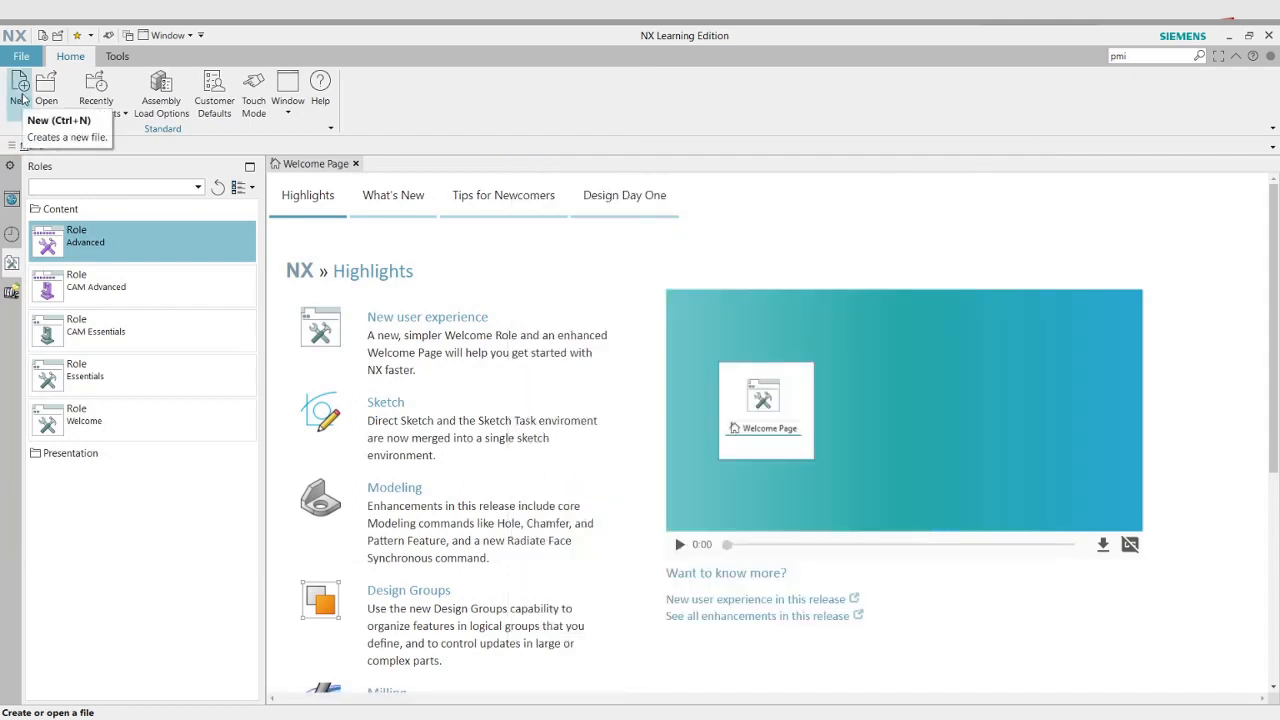
Create a new part named model1.prt from the Model template in inches
key("ctrl+n")
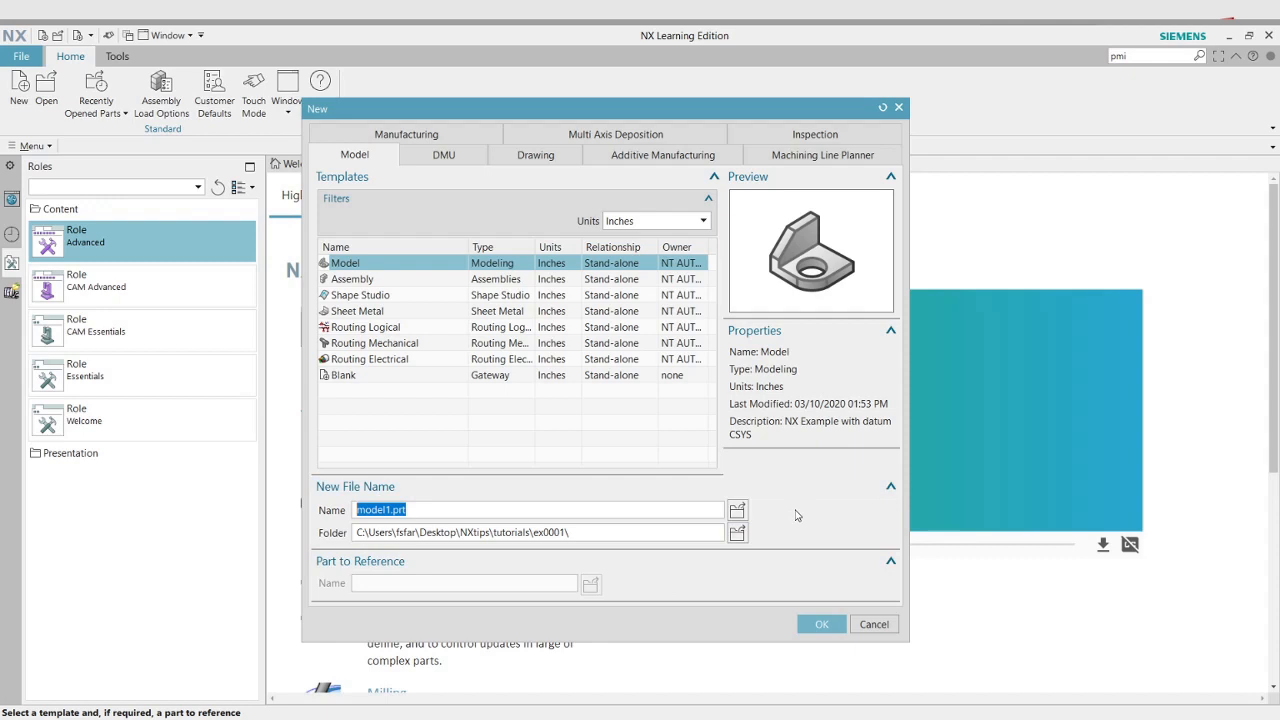
left_click(821, 625)
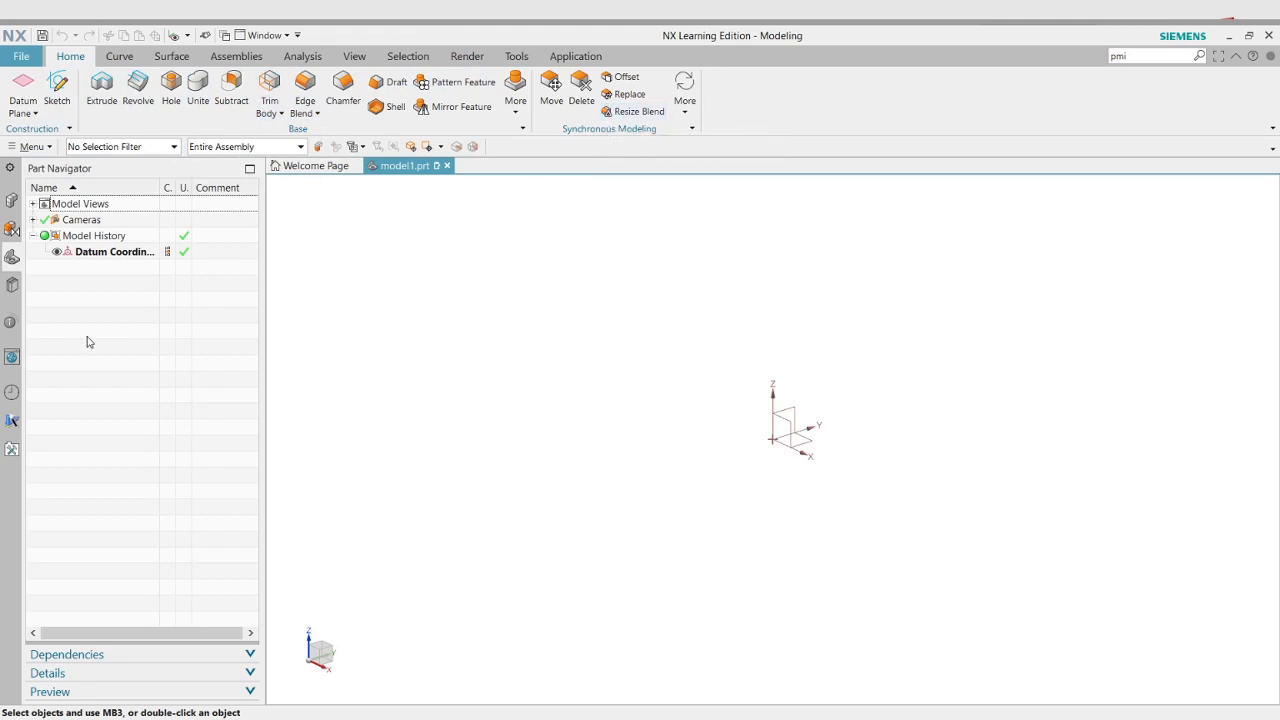
Show the available roles and choose Modeling as the active application
left_click(11, 449)
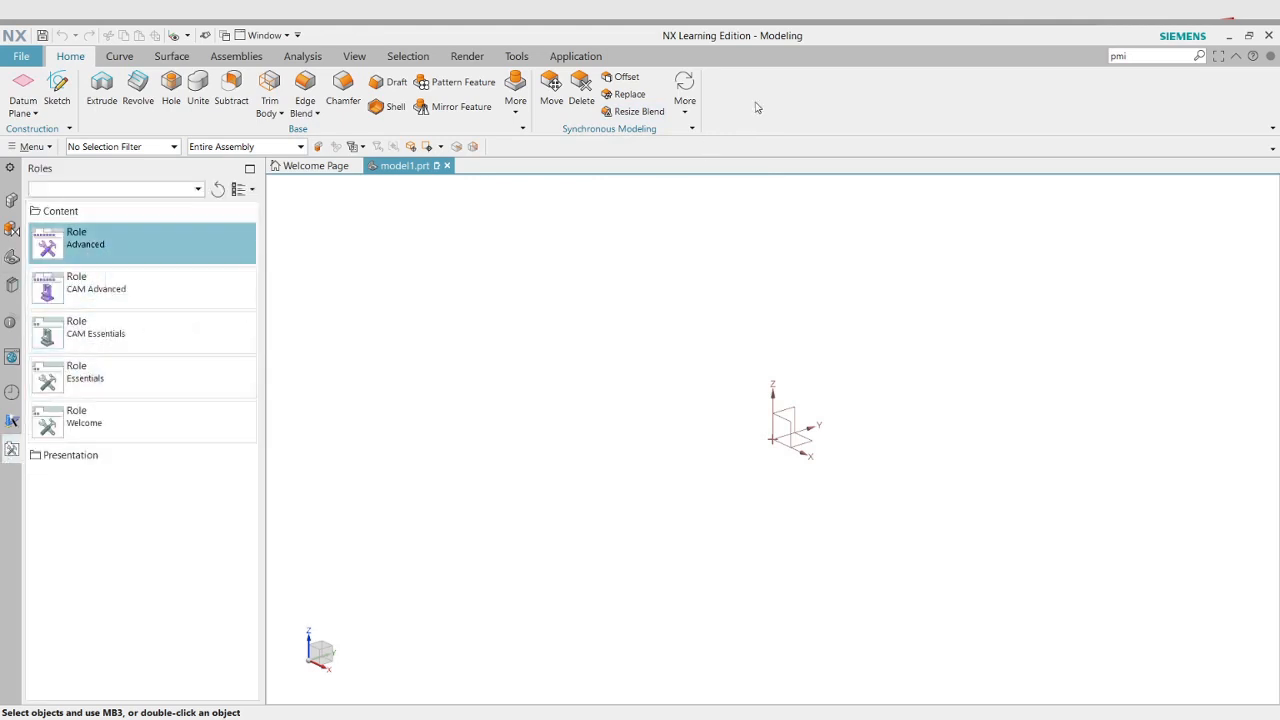
left_click(576, 58)
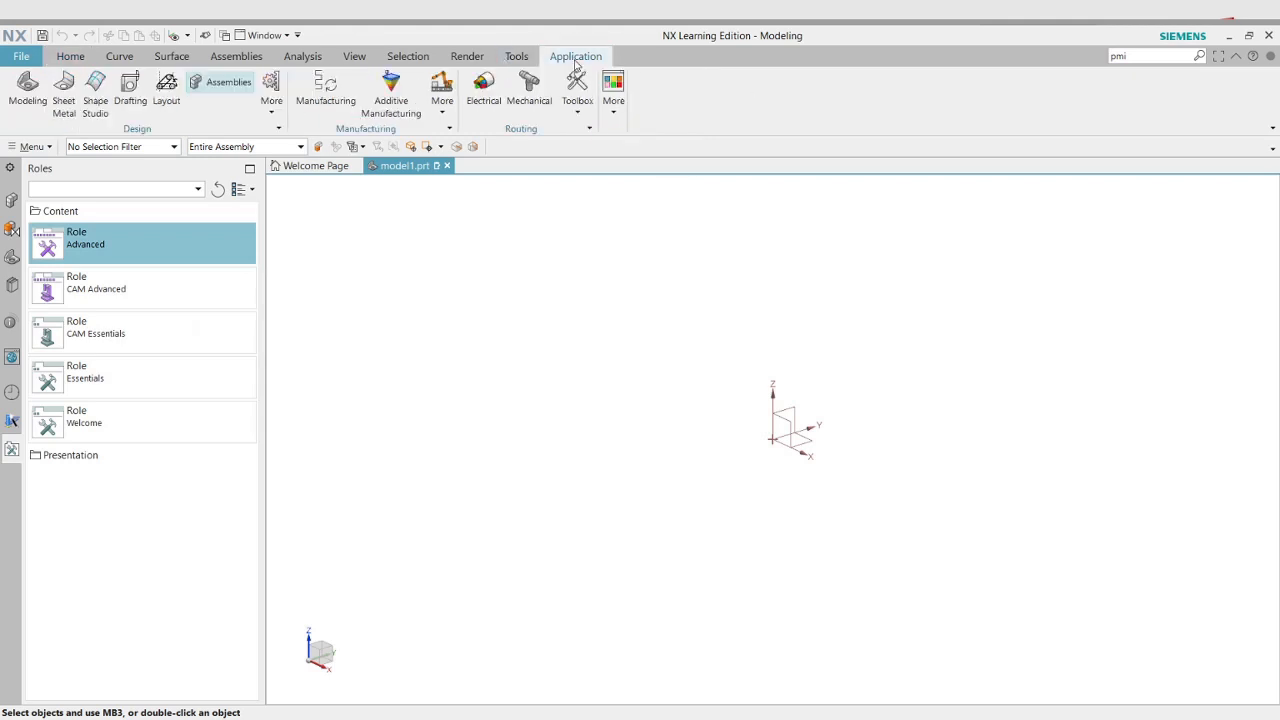
left_click(30, 102)
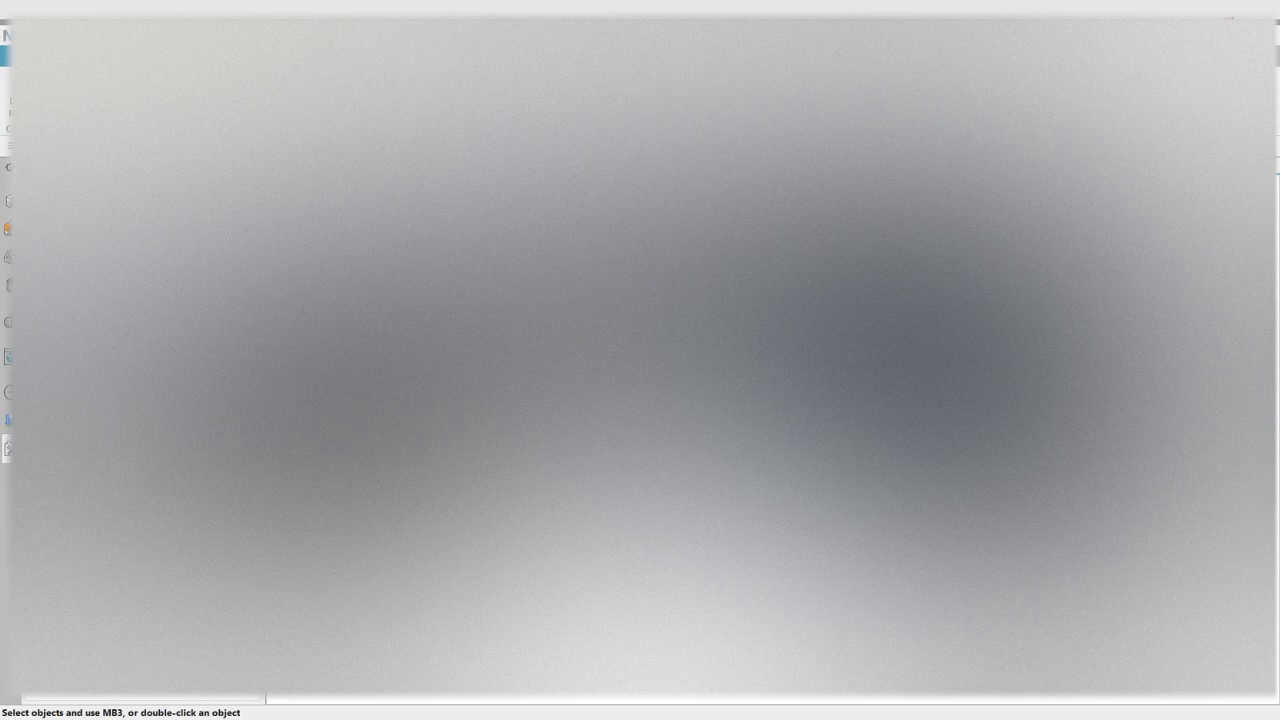
Switch to the ex0001.ora drawing in MyPaint and mark the base's end block, curved wall and slot with red arrows and a circle
key("alt+Tab")
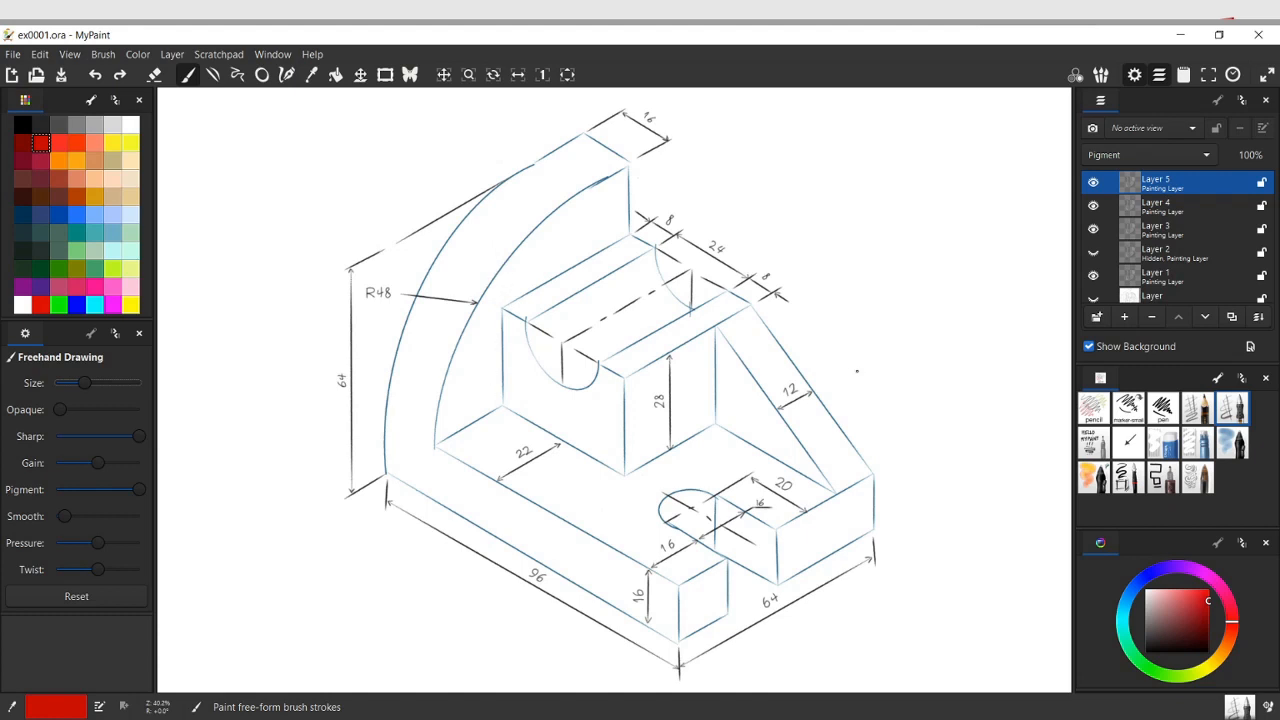
mouse_move(893, 463)
left_mouse_down()
mouse_move(858, 503)
mouse_move(876, 503)
left_mouse_up()
mouse_move(406, 458)
left_mouse_down()
mouse_move(398, 400)
mouse_move(465, 258)
left_mouse_up()
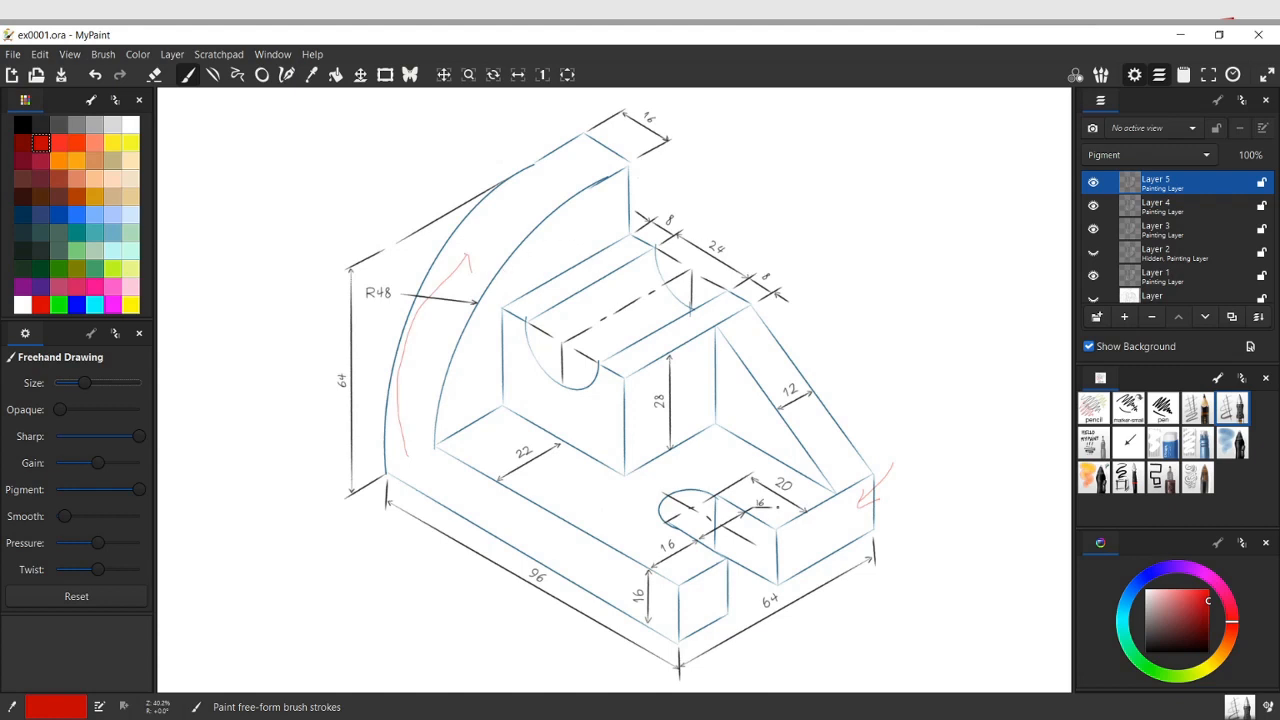
mouse_move(750, 472)
left_mouse_down()
mouse_move(757, 590)
mouse_move(803, 512)
left_mouse_up()
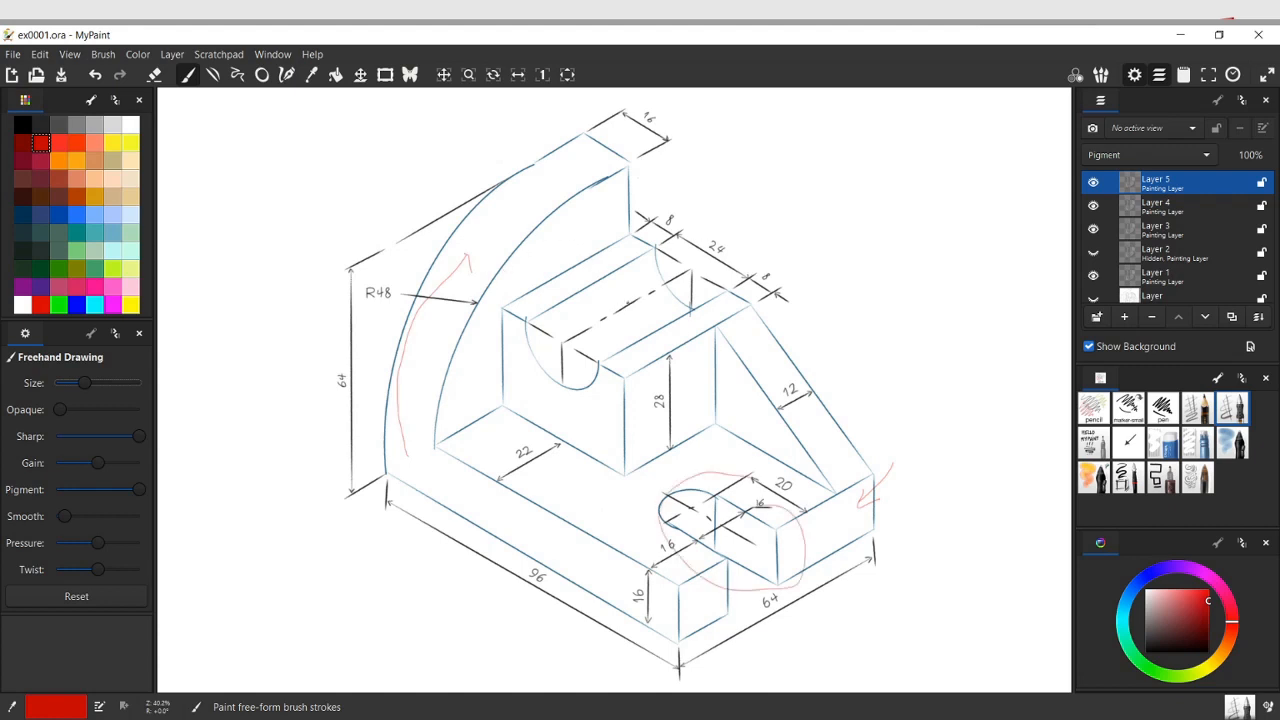
Circle the semicircular groove and the sloped rib in red on the bracket drawing, and undo all the red markings
mouse_move(706, 227)
left_mouse_down()
mouse_move(538, 340)
mouse_move(708, 250)
mouse_move(668, 248)
left_mouse_up()
mouse_move(828, 313)
left_mouse_down()
mouse_move(745, 378)
mouse_move(845, 336)
left_mouse_up()
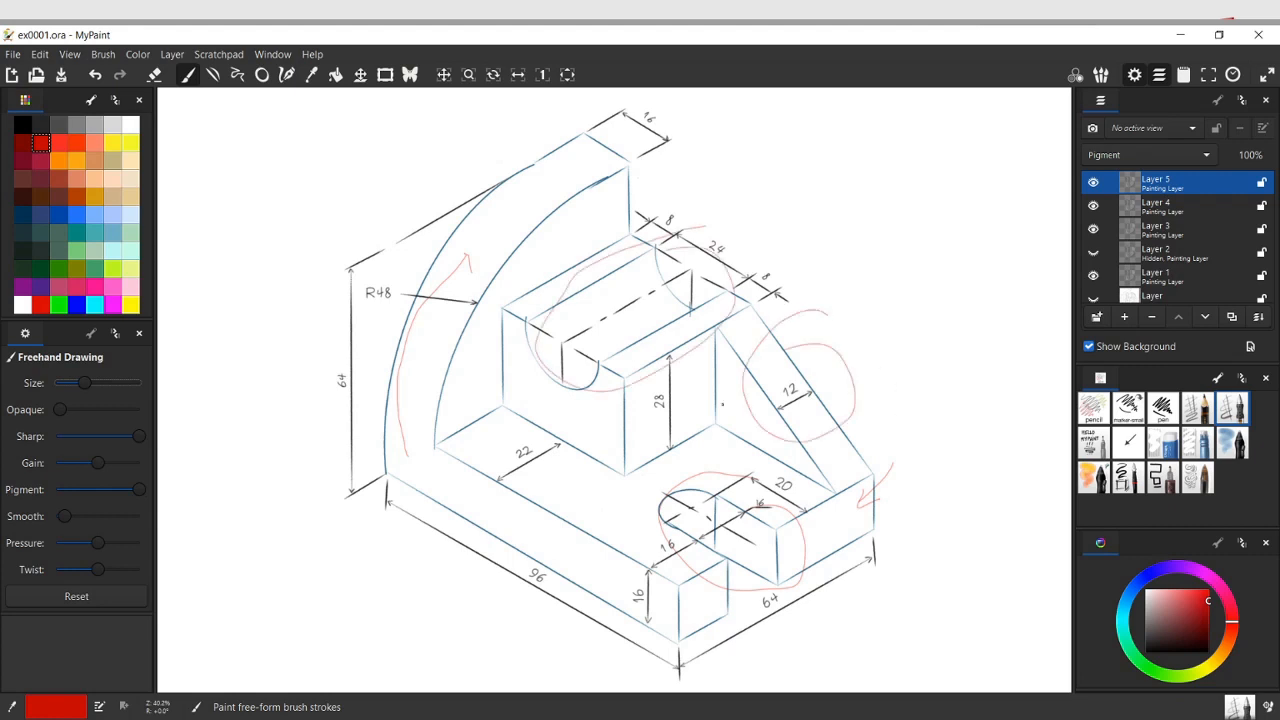
key("ctrl+z")
key("ctrl+z")
key("ctrl+z")
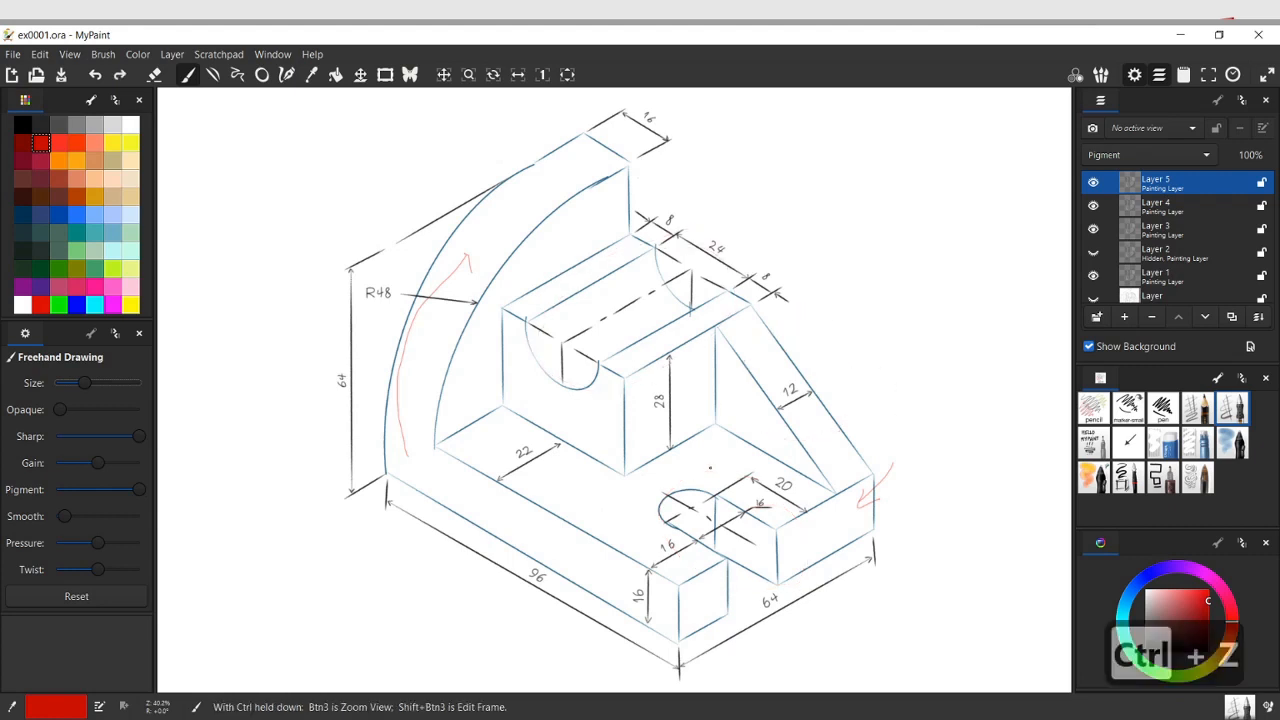
key("ctrl+z")
key("ctrl+z")
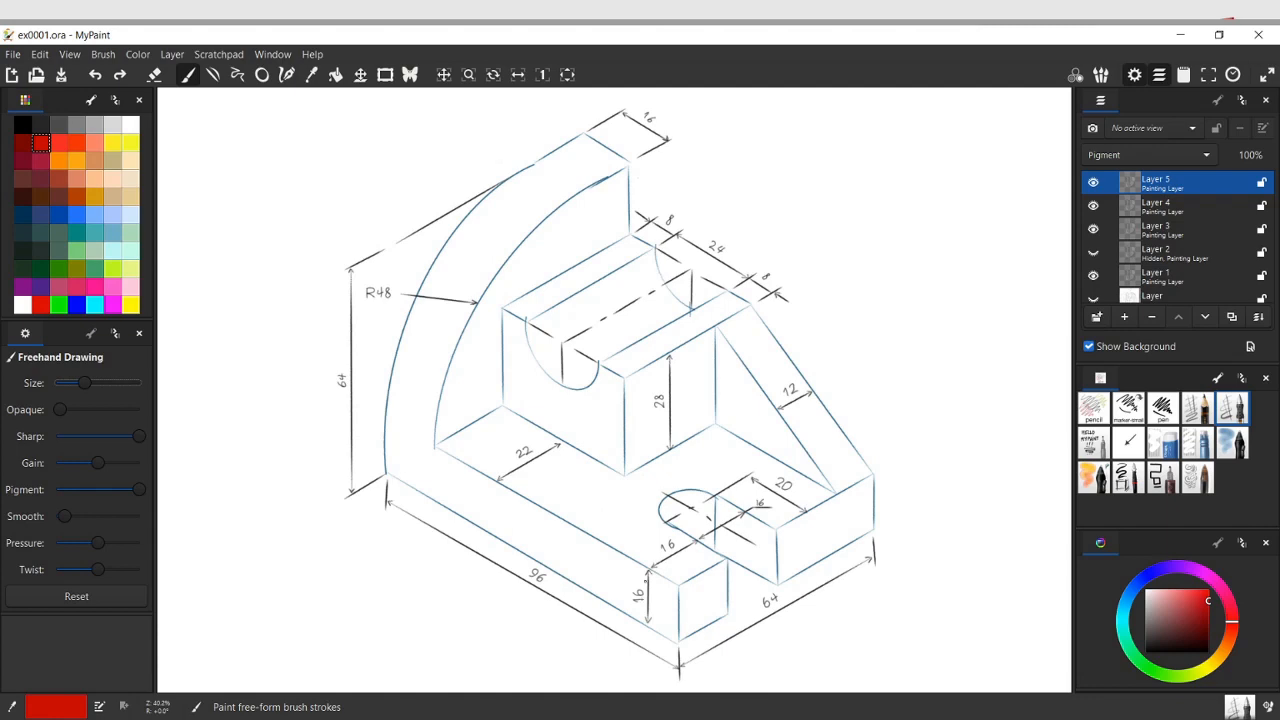
Switch to NX and create a sketch on the XY plane of the datum coordinate system, using the On Plane type
key("alt+Tab")
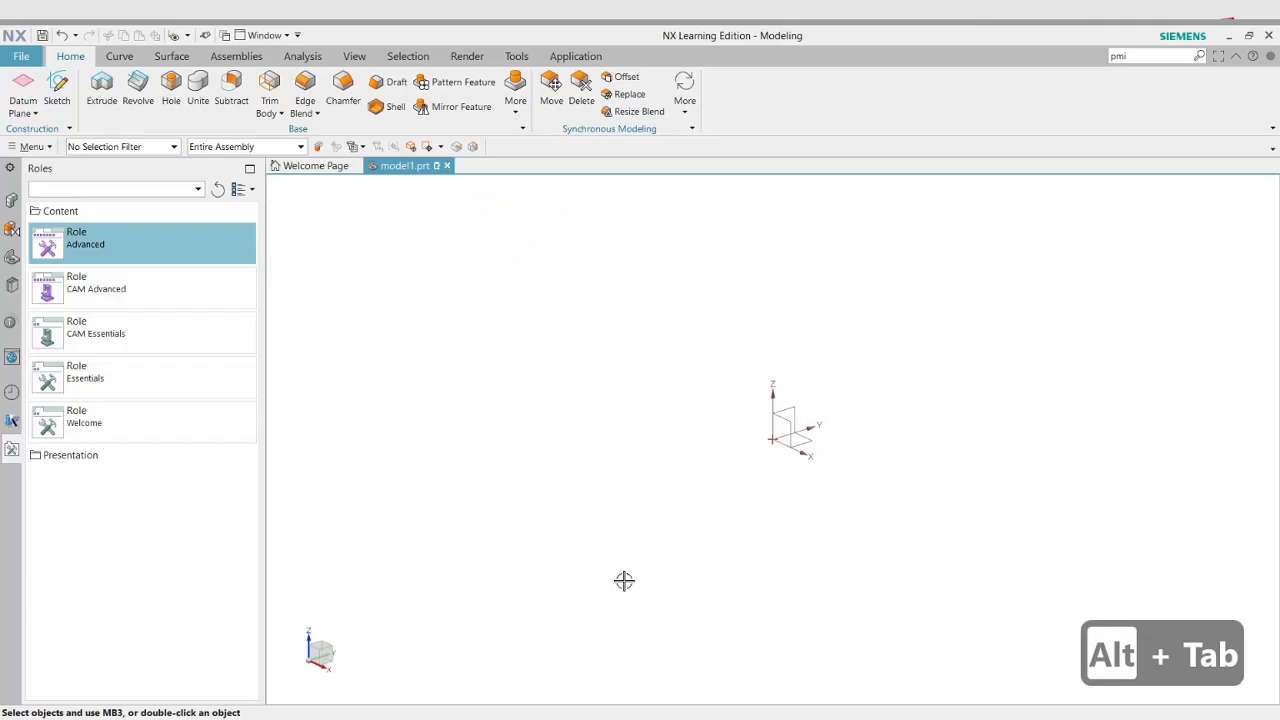
left_click(67, 102)
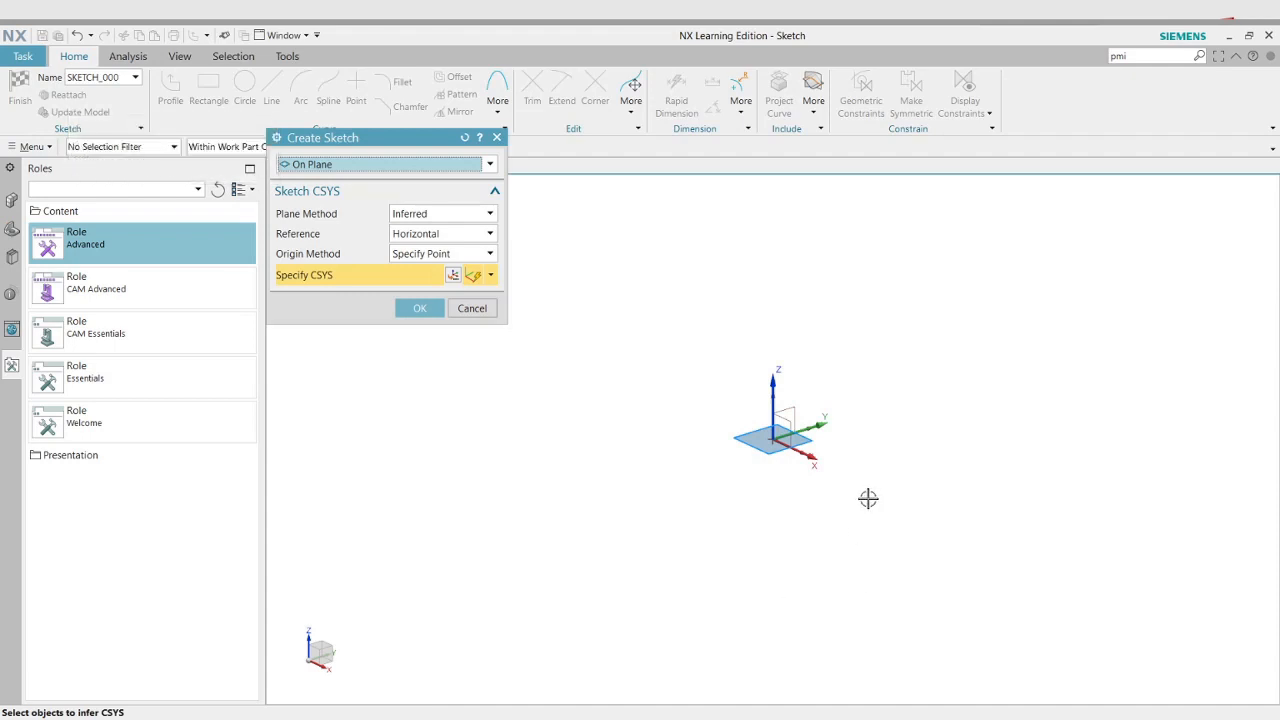
middle_click_drag(869, 500, 858, 523)
scroll(763, 448, "down", 5)
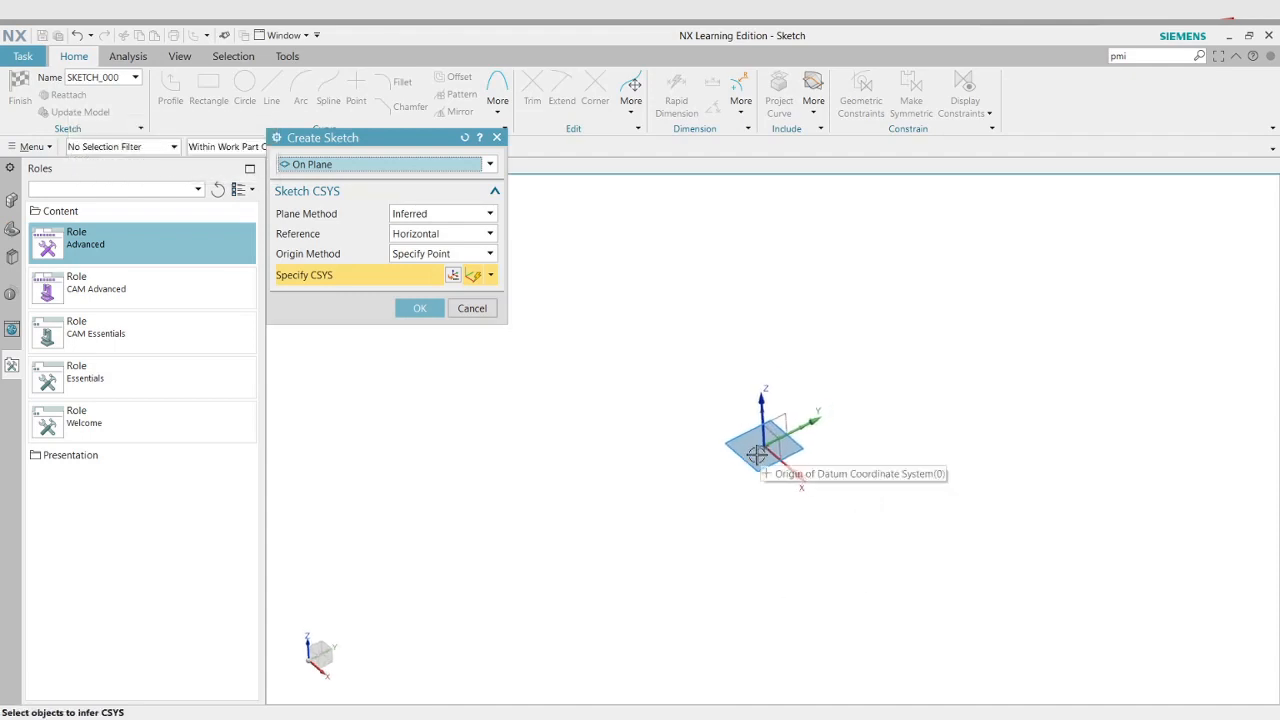
scroll(733, 509, "up", 2)
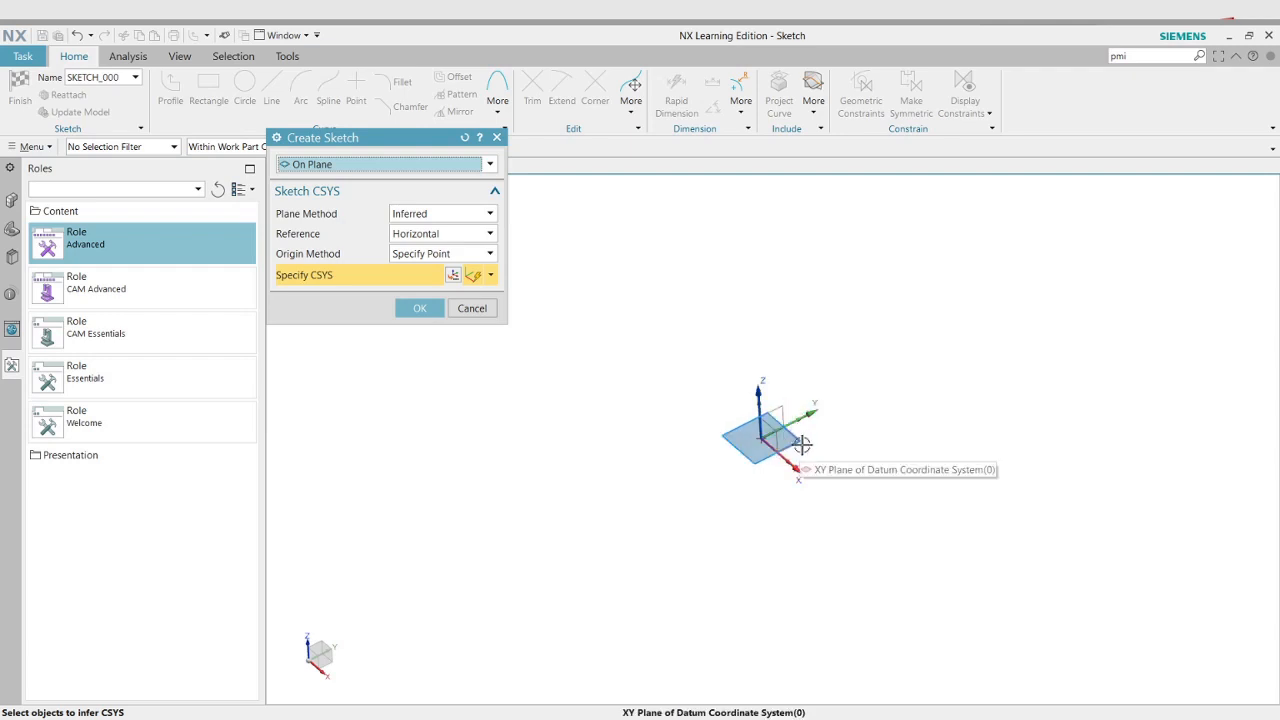
left_click(784, 437)
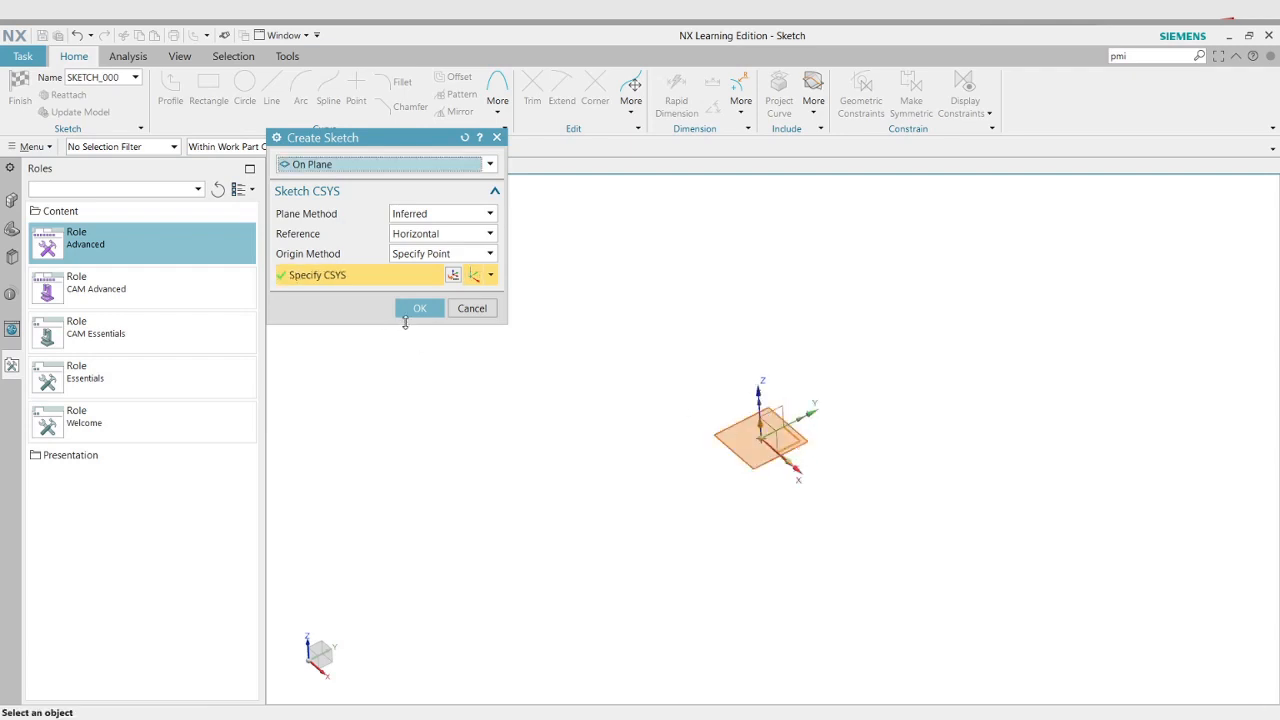
left_click(418, 310)
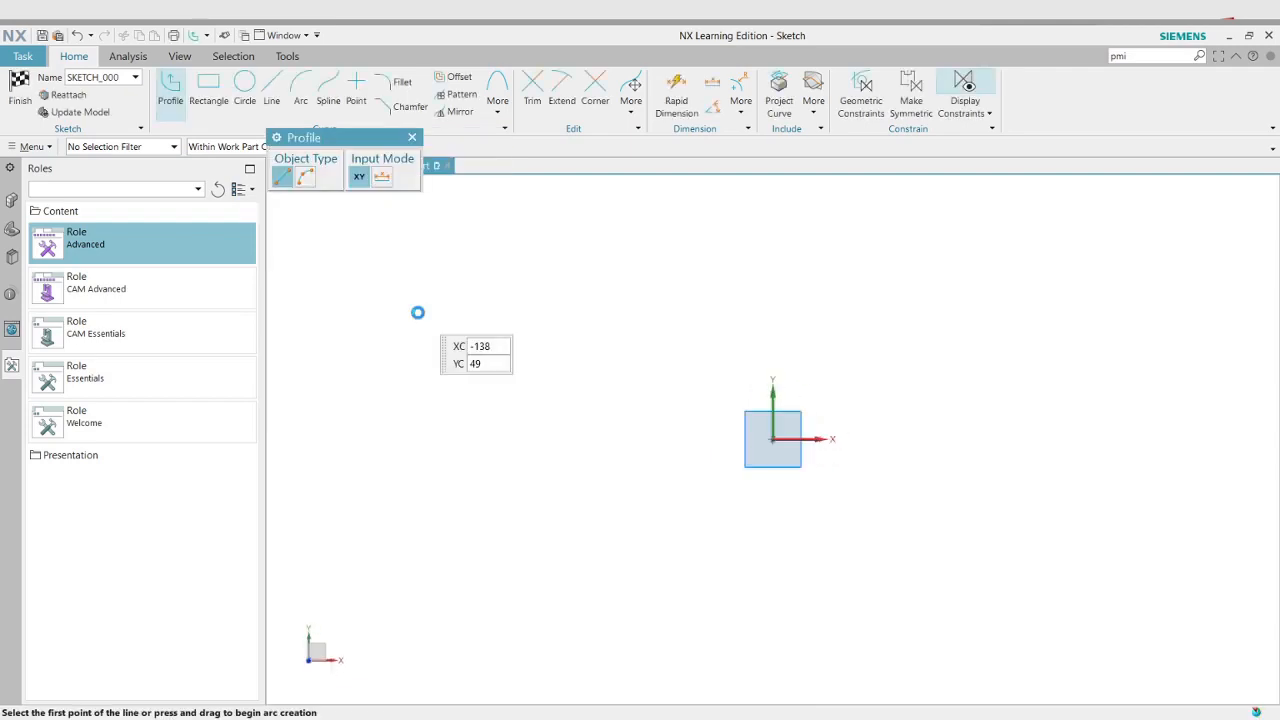
Consult the base dimensions in the ex0001.ora drawing in MyPaint and return to the NX sketch
key("alt+Tab")
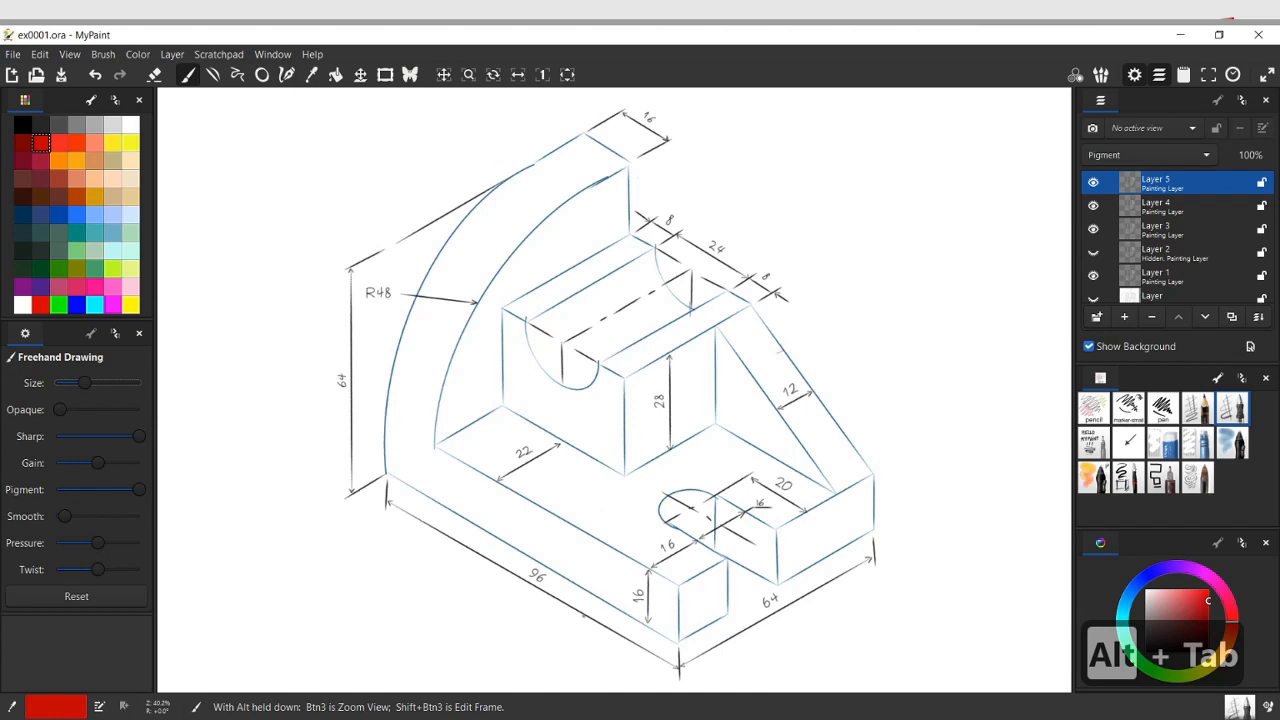
key("alt+Tab")
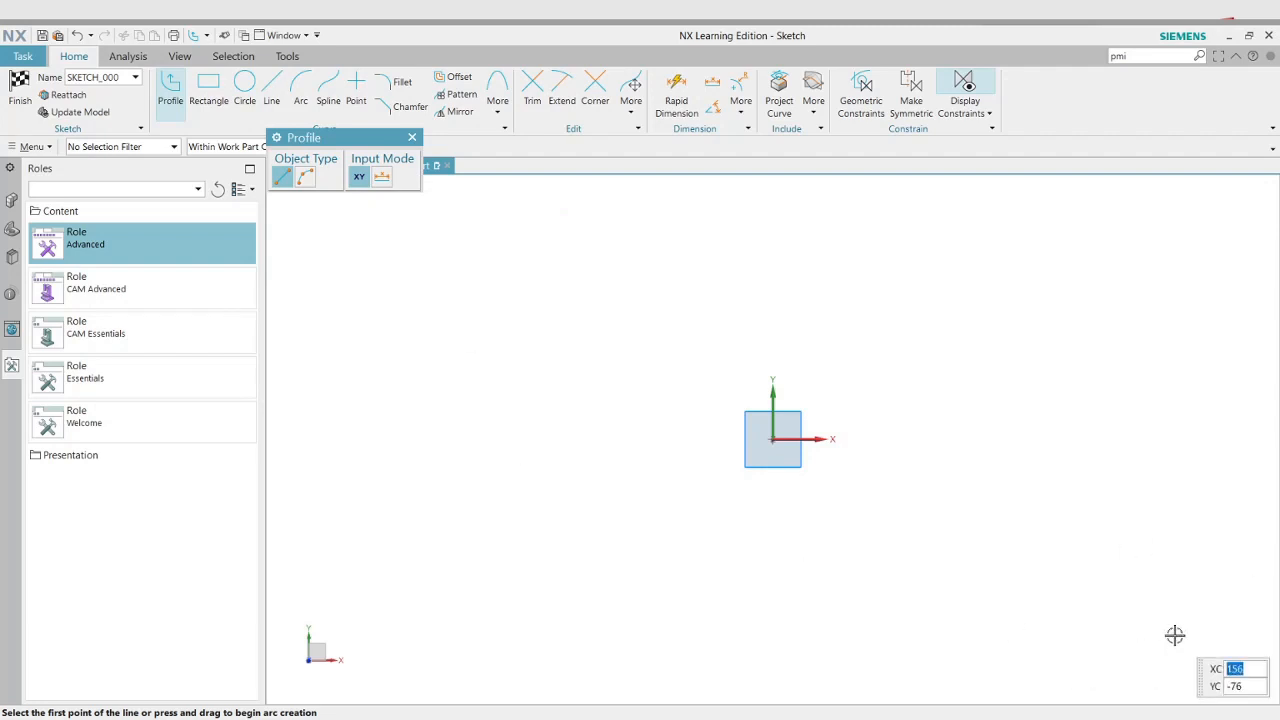
key("super+Tab")
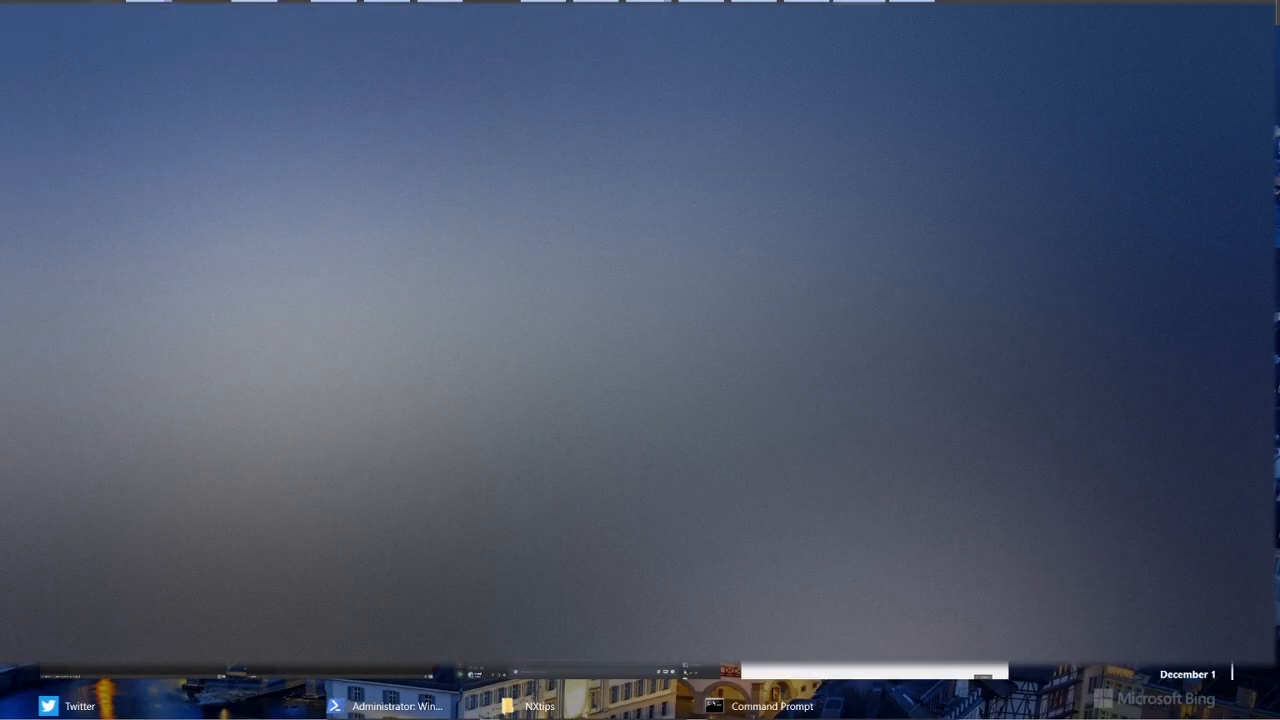
key("super+Tab")
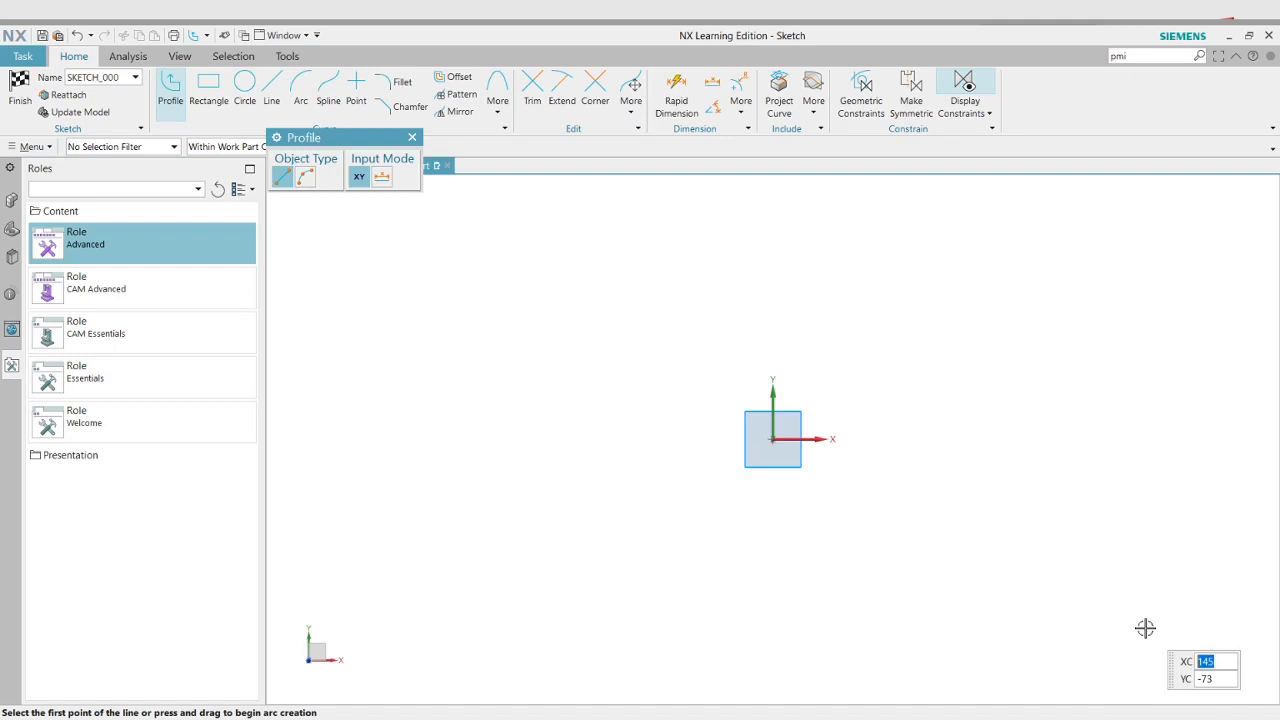
Leave the Profile command and start a two-point rectangle with its first corner at XC 0, YC 0
key("Escape")
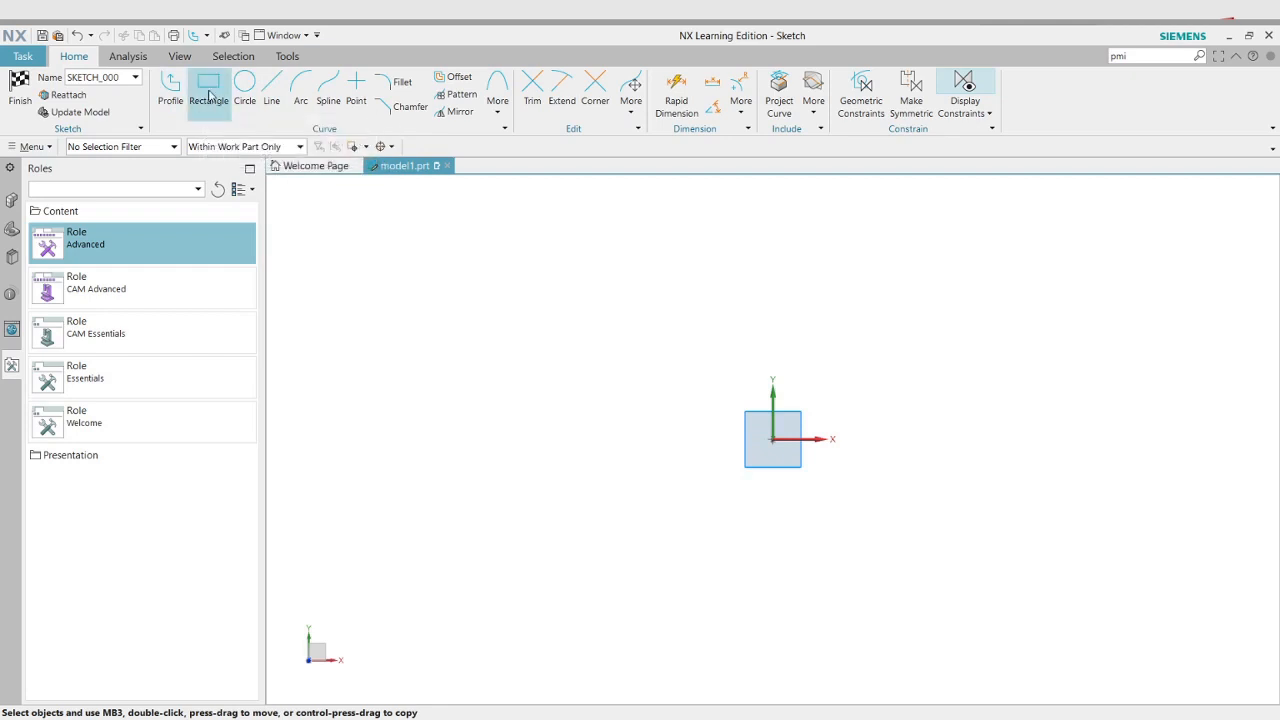
key("r")
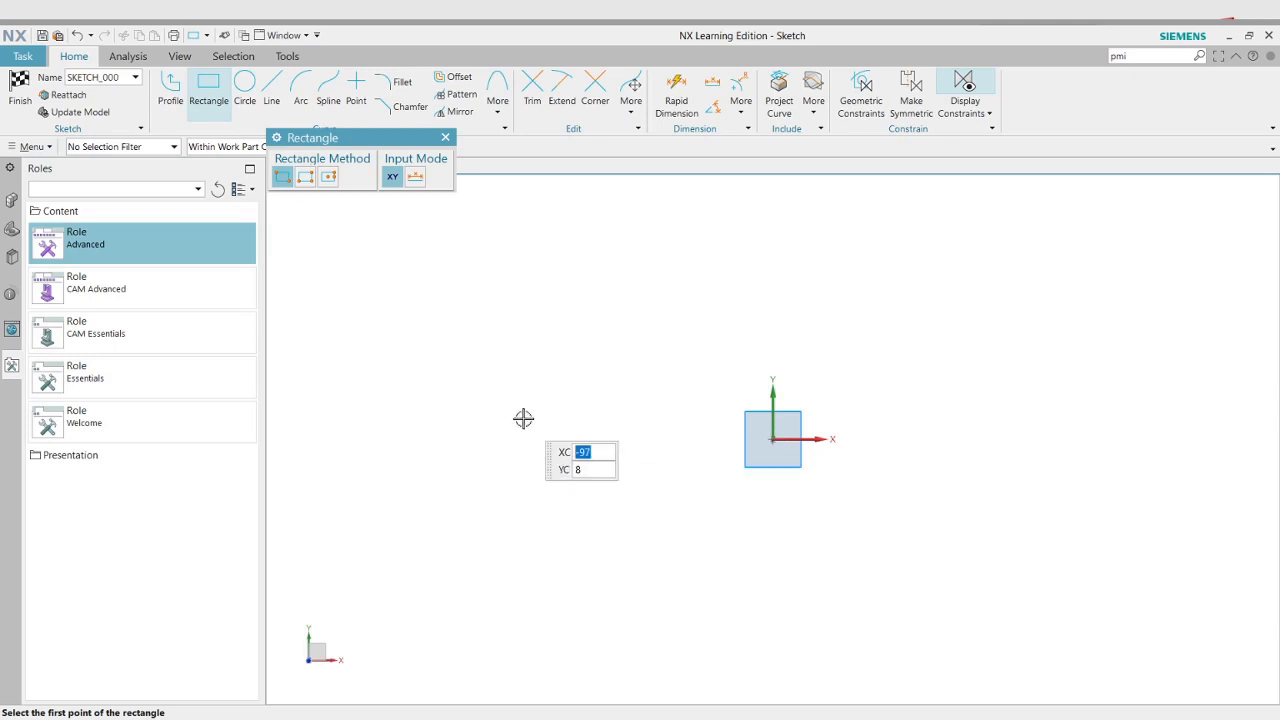
type("0")
key("Tab")
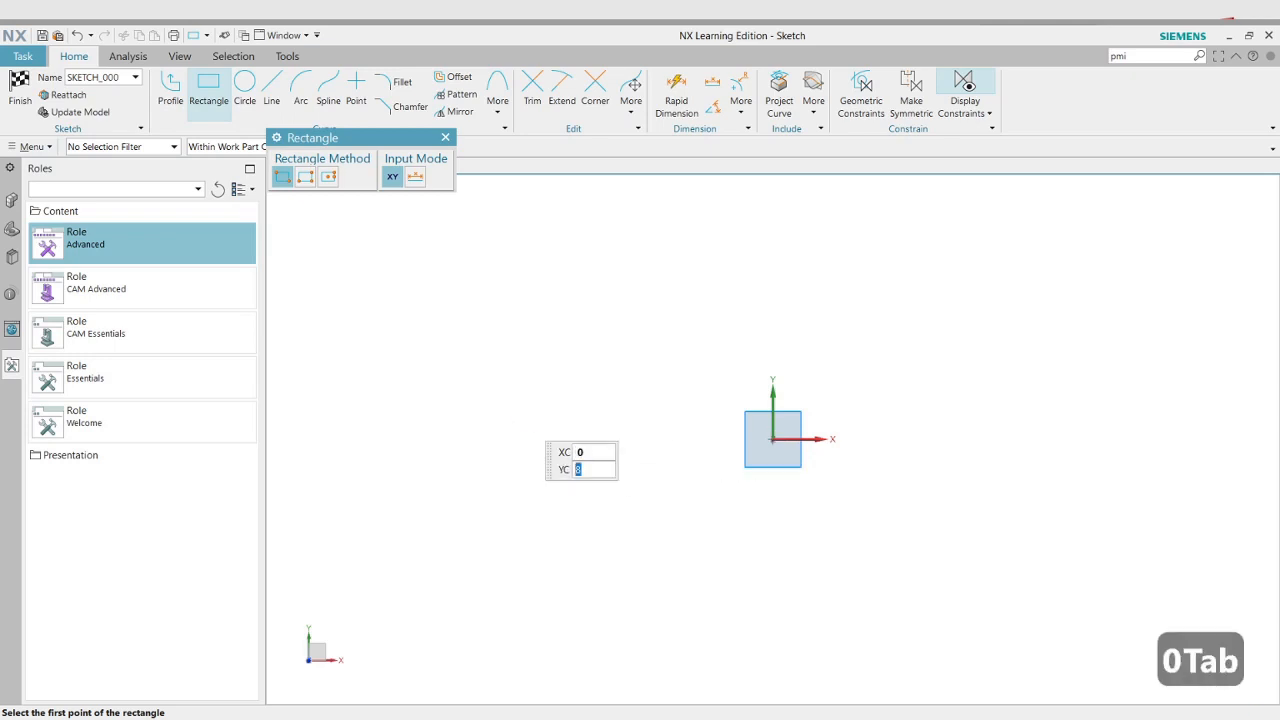
type("0")
key("Return")
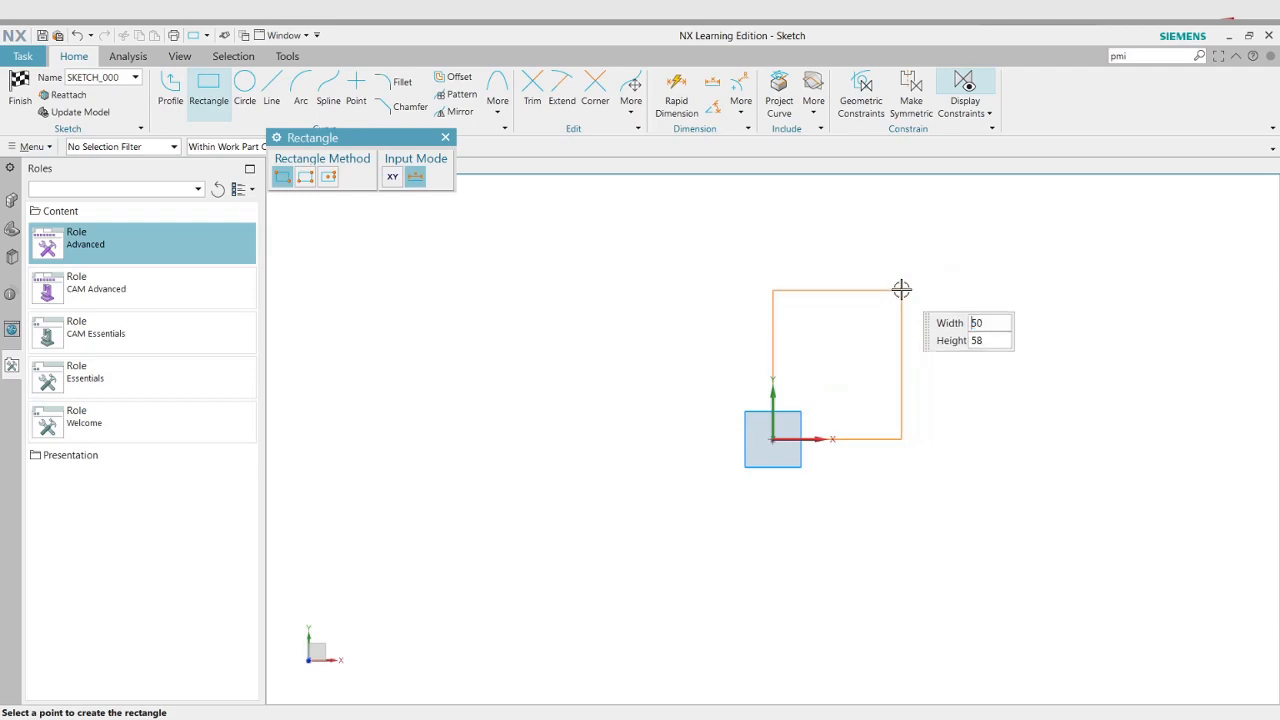
key("alt+Tab")
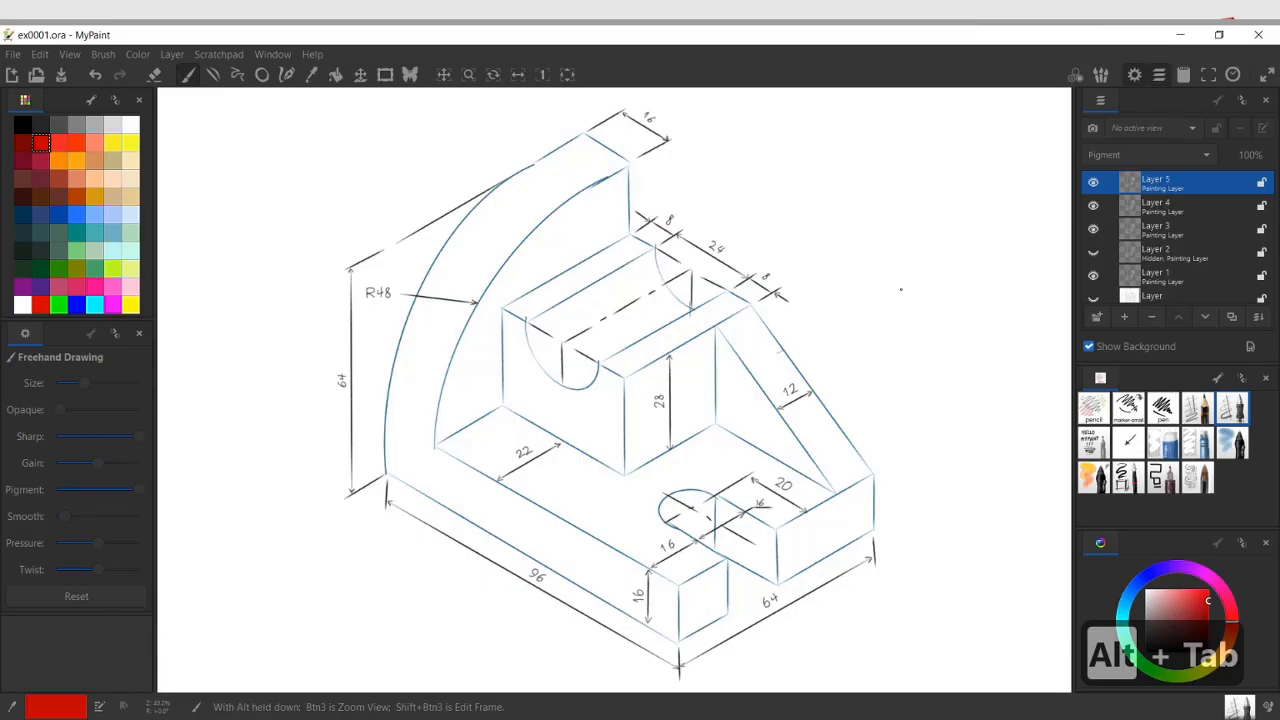
key("alt+Tab")
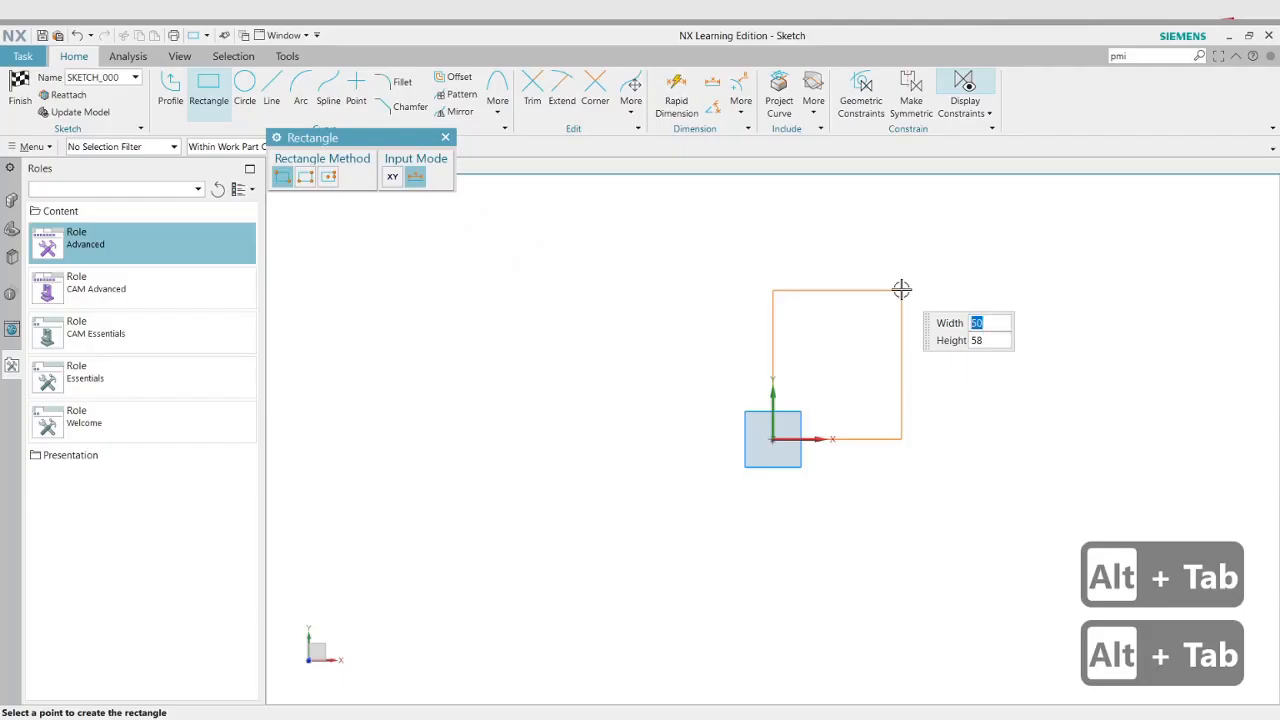
type("96")
key("Tab")
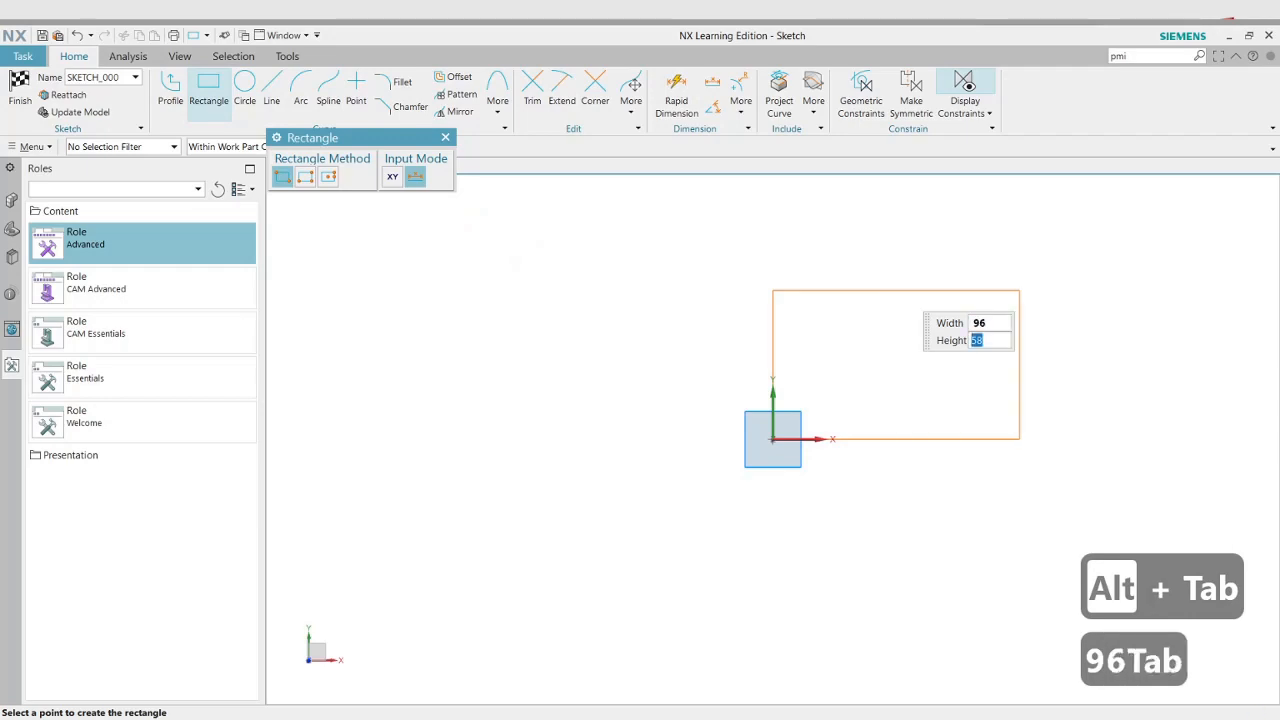
key("alt+Tab")
key("alt+Tab")
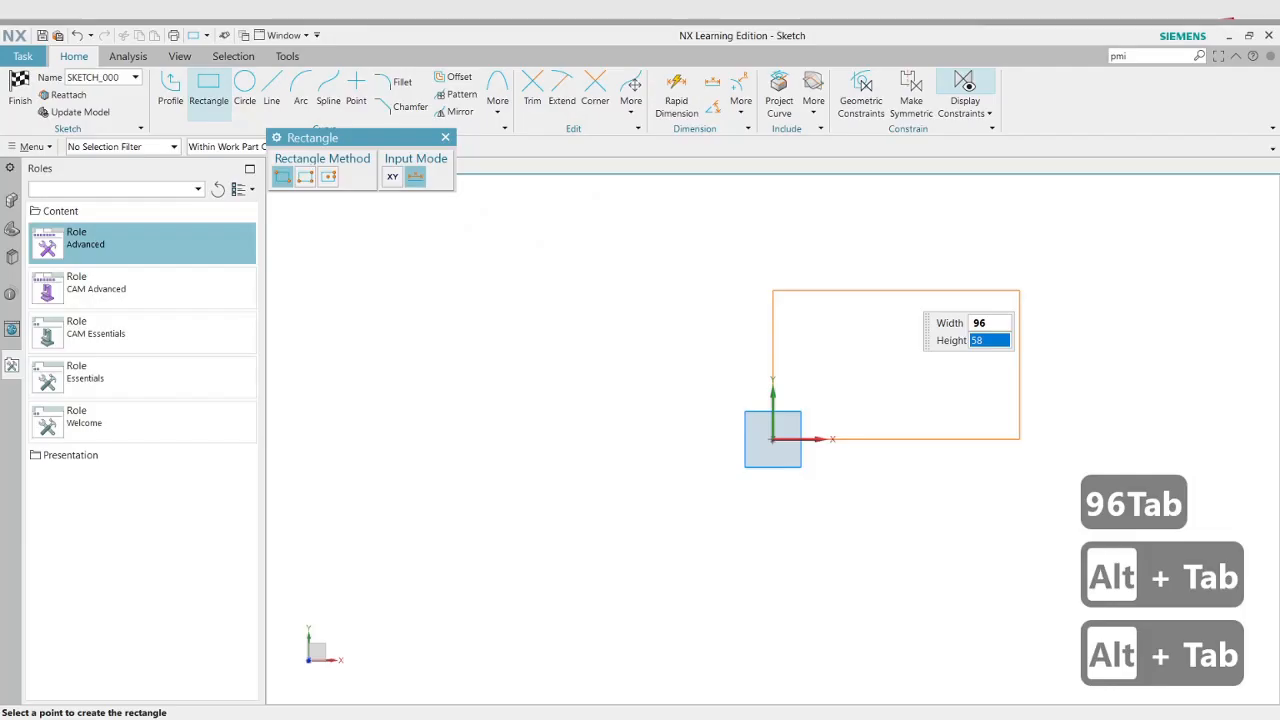
type("52")
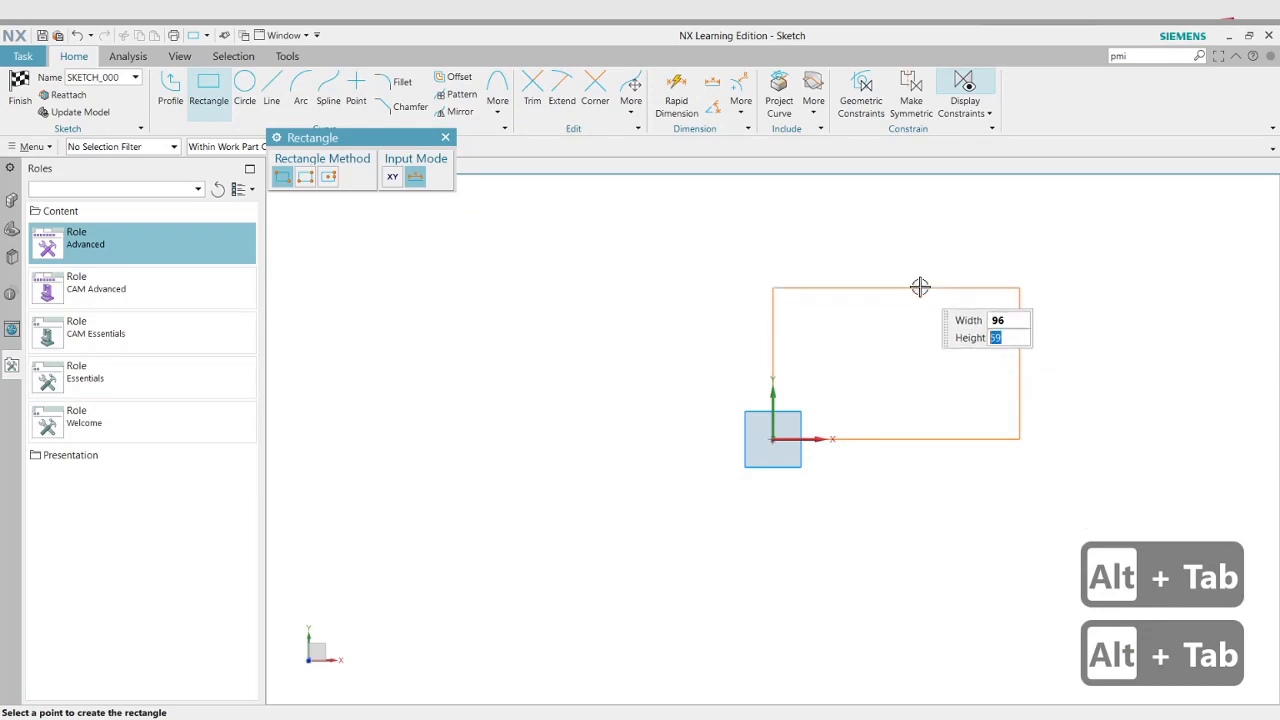
Set the rectangle to width 64 and height 96, place it in the positive X and Y quadrant, and close the Rectangle command
key("shift+Tab")
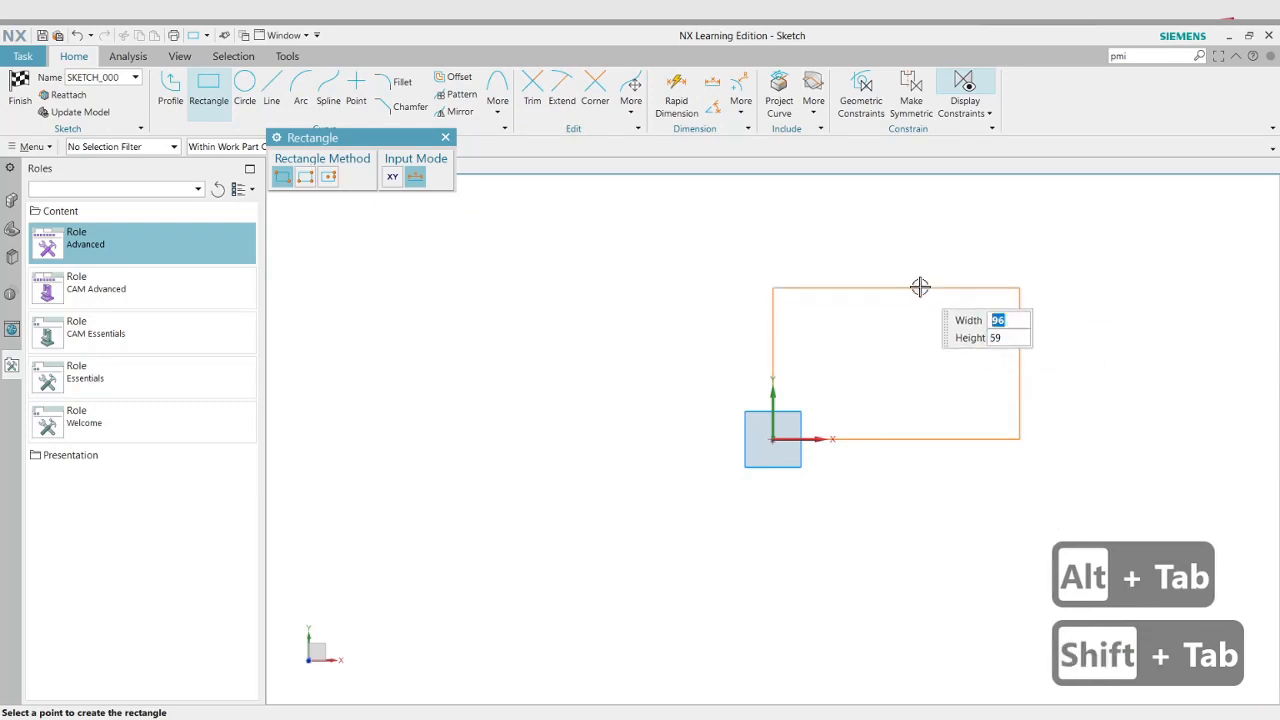
type("64")
key("Tab")
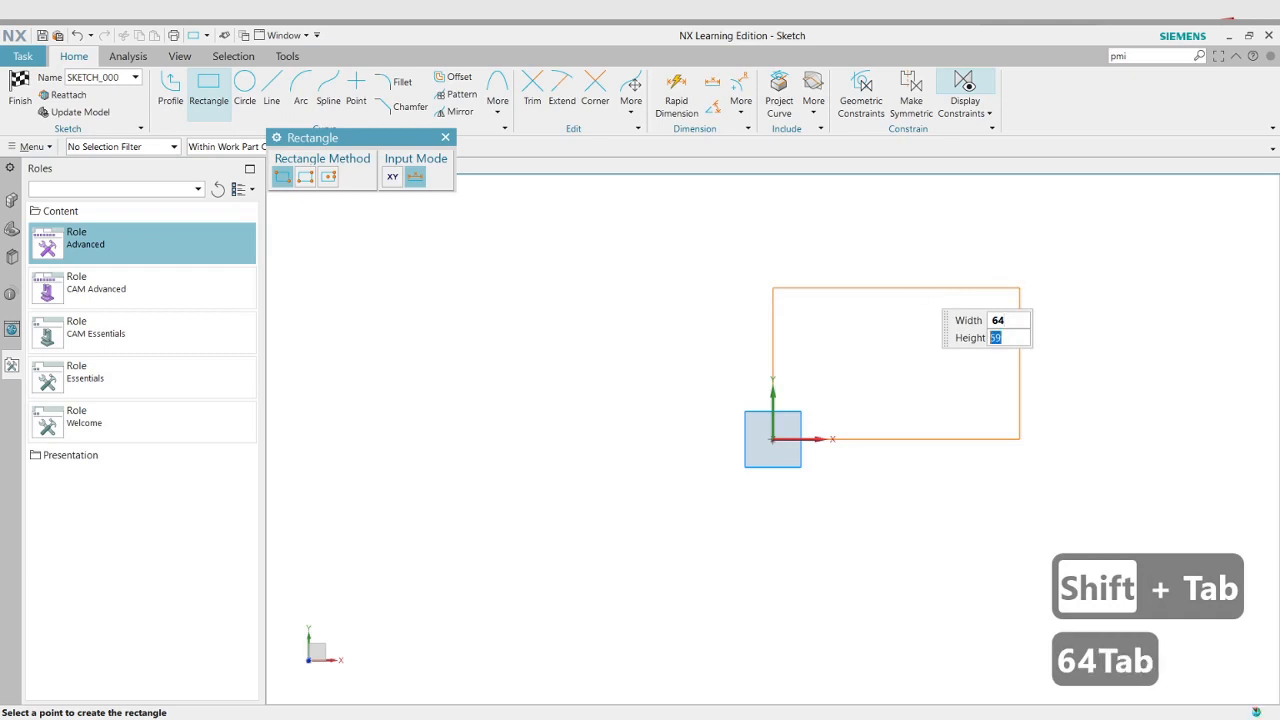
type("96")
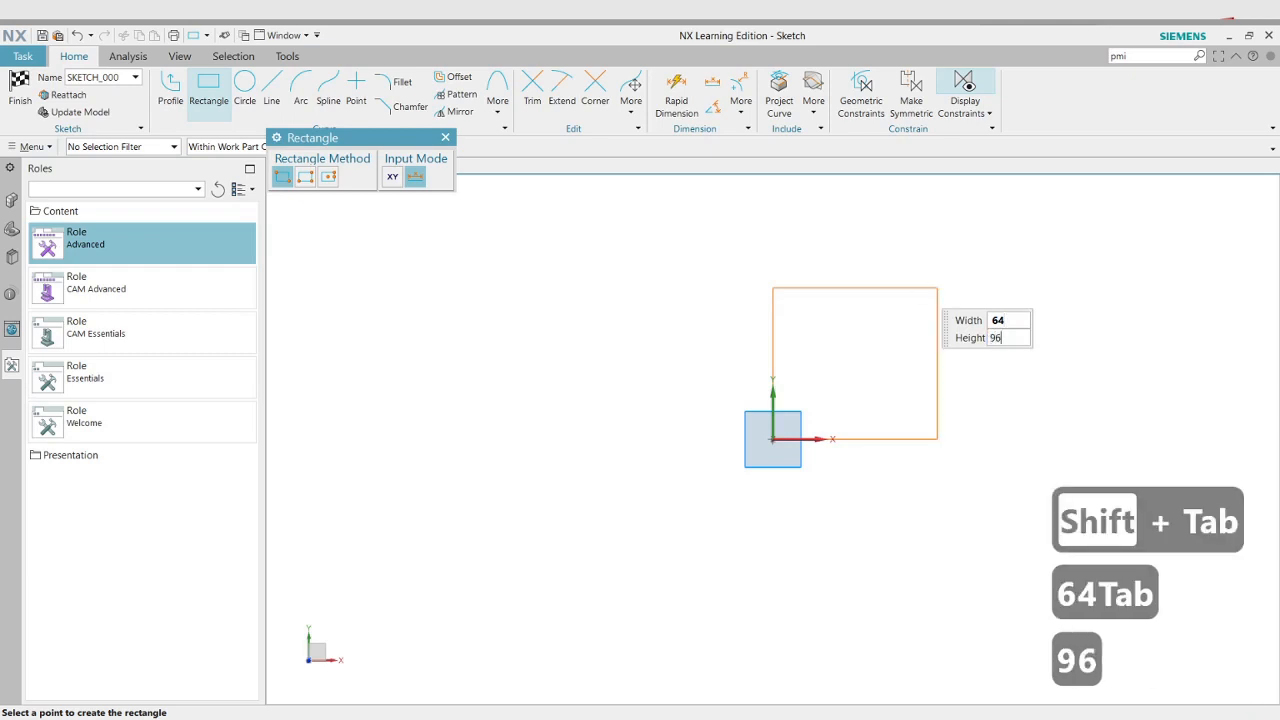
key("Return")
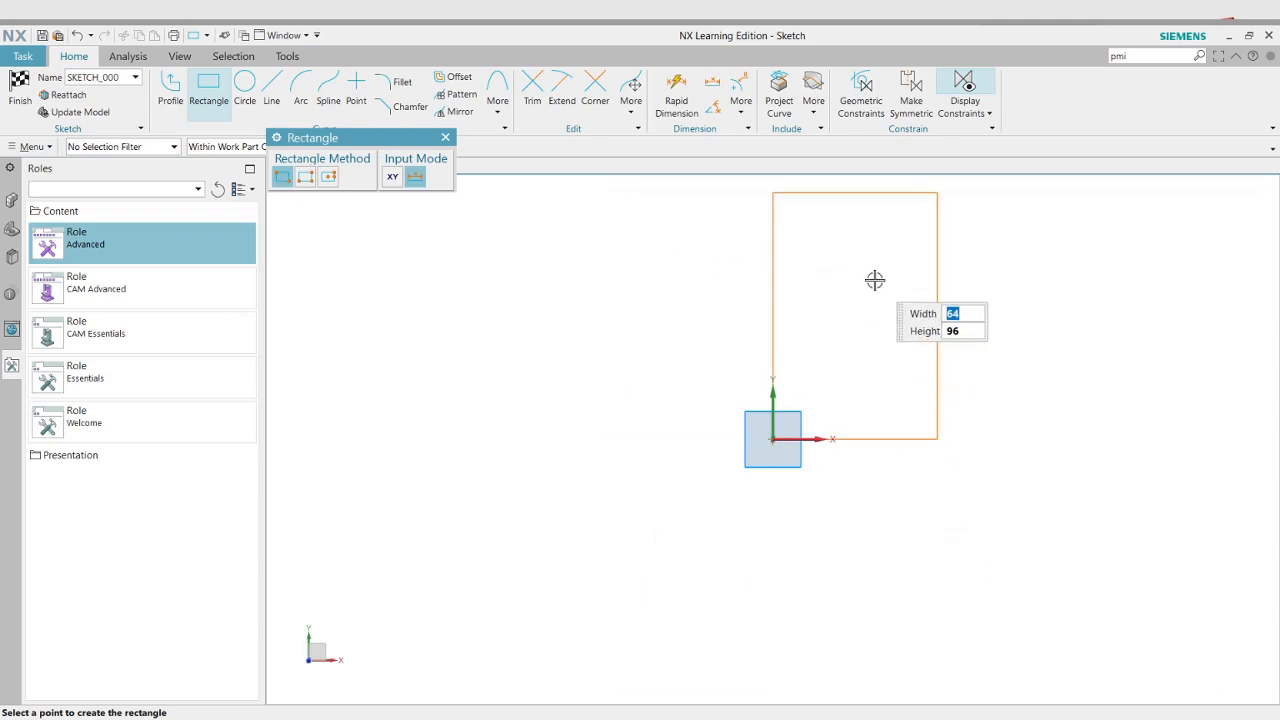
left_click(875, 280)
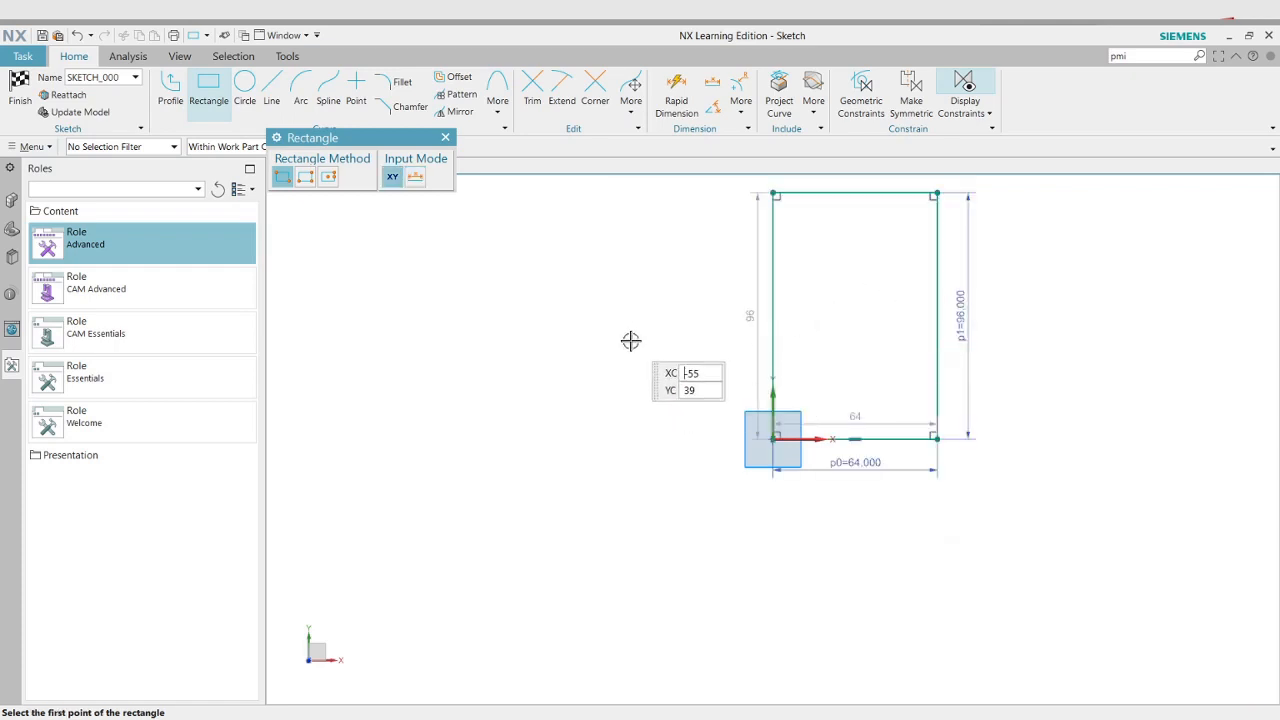
scroll(641, 407, "up", 2)
scroll(641, 407, "down", 4)
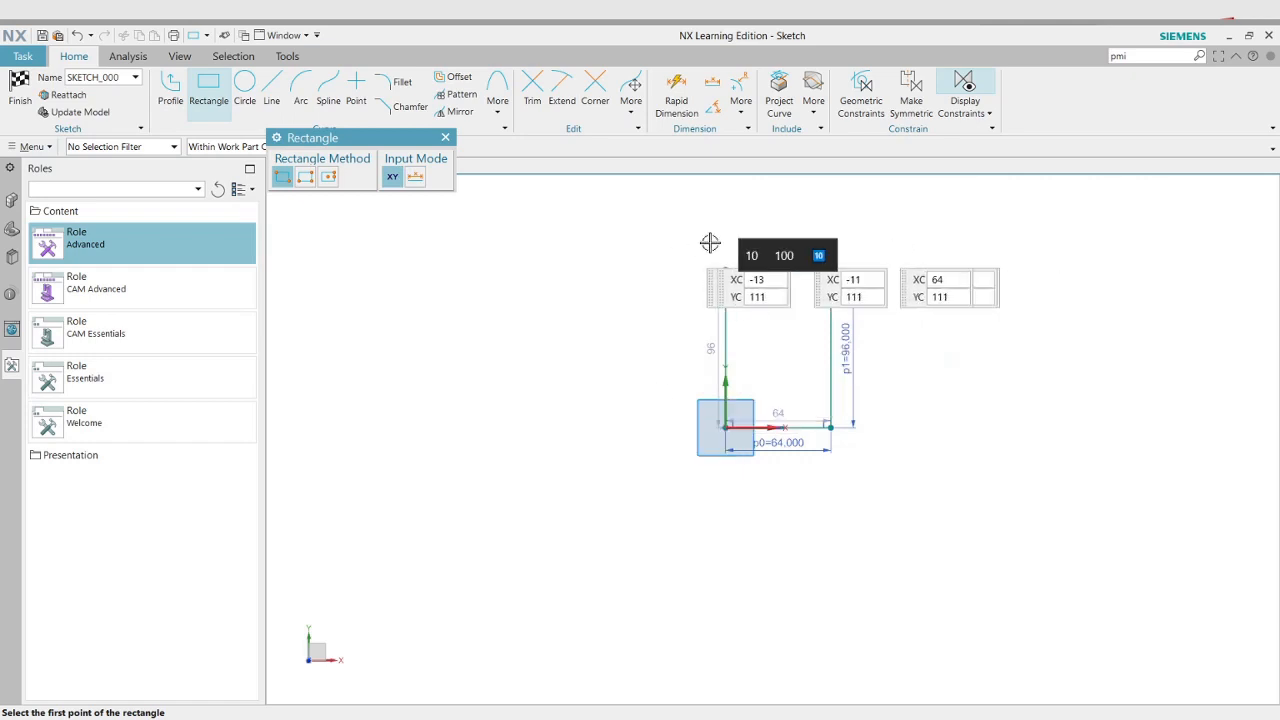
scroll(746, 246, "up", 1)
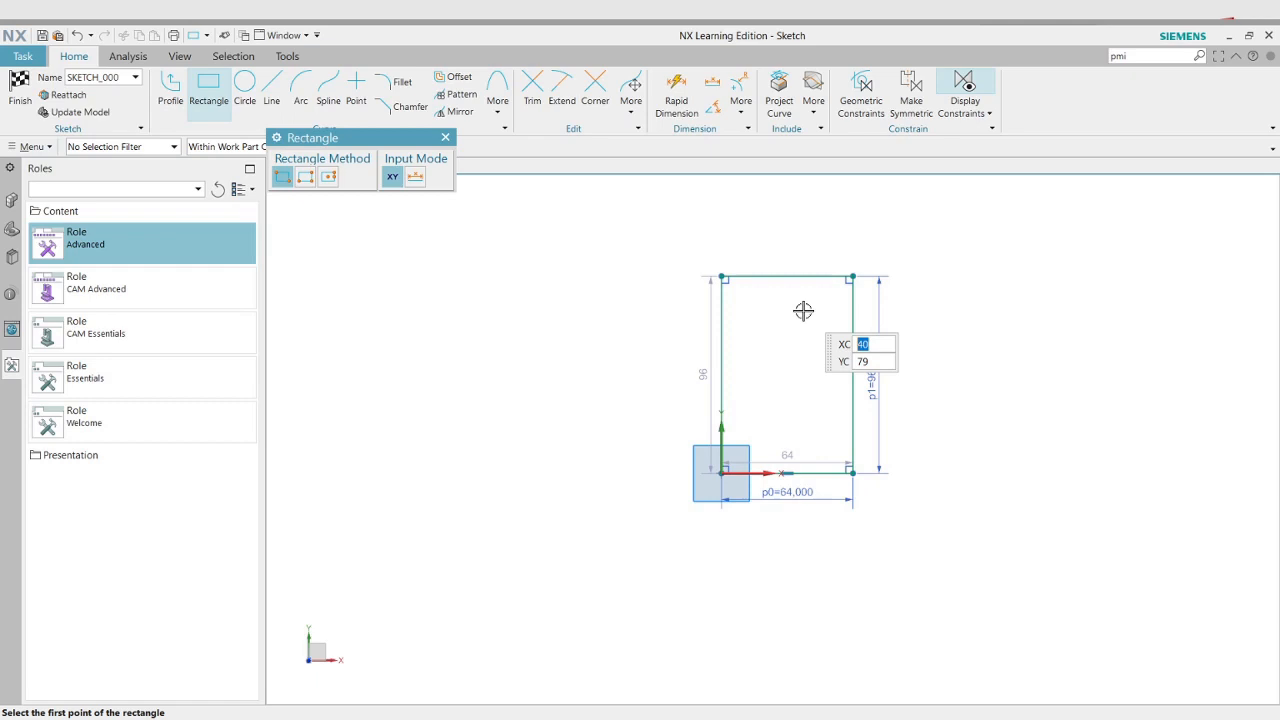
left_click(736, 112)
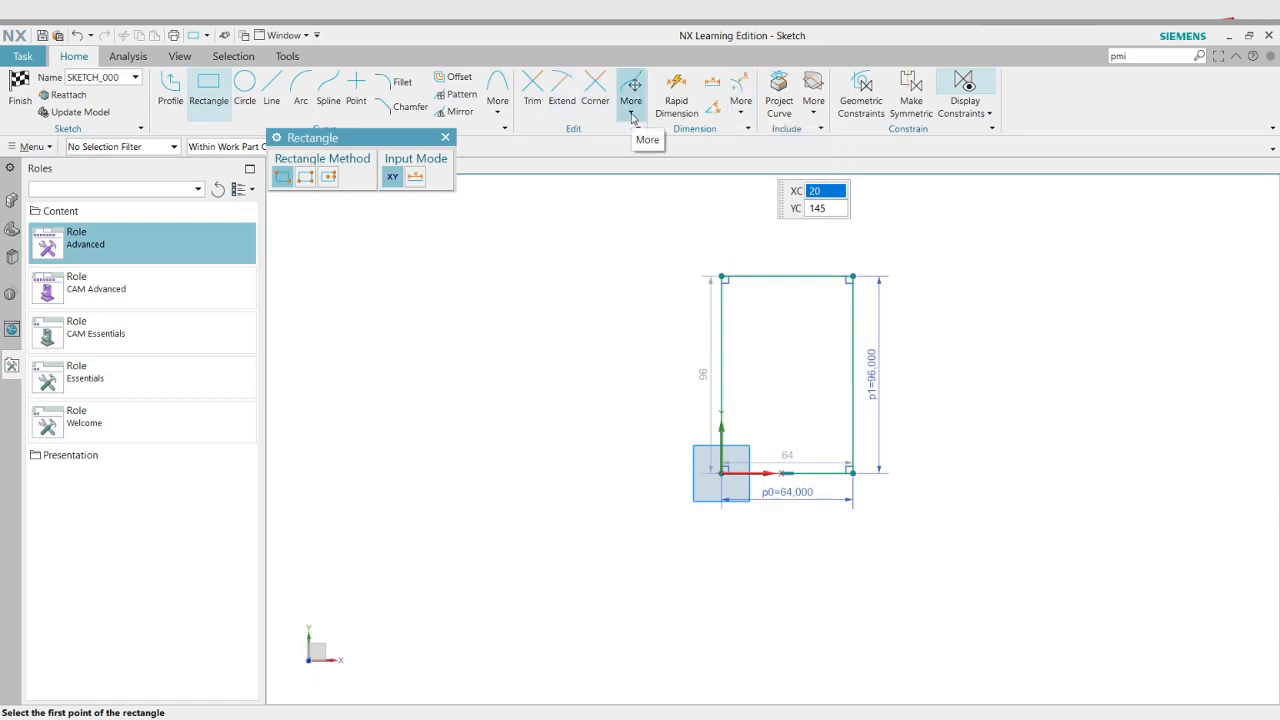
left_click(446, 138)
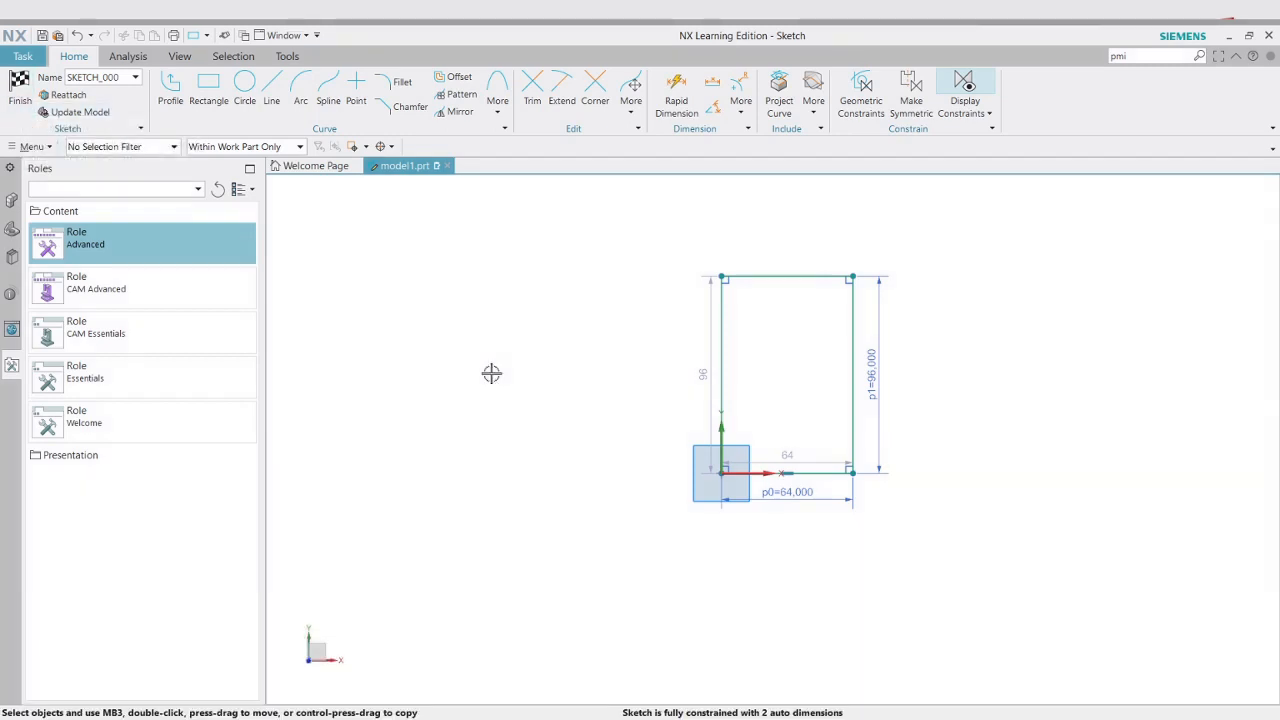
Finish the sketch and display the base rectangle in the isometric view, fitted to the window
key("ctrl+q")
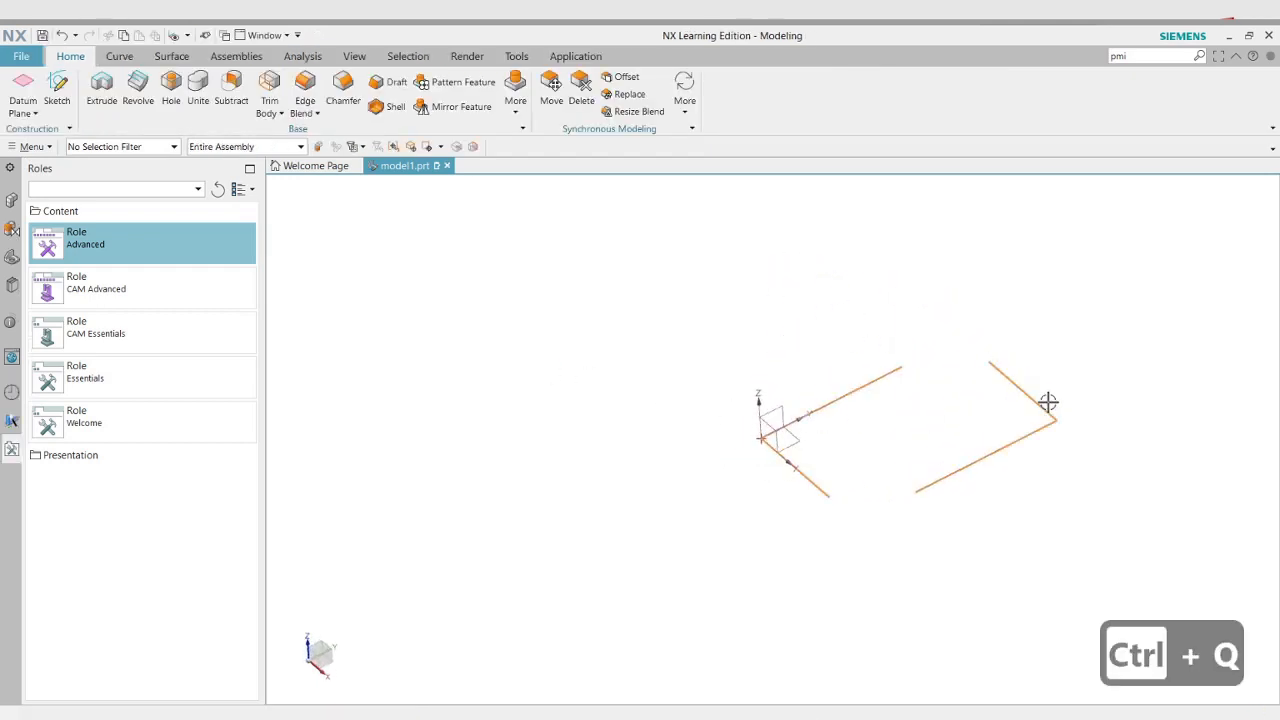
scroll(1003, 414, "down", 3)
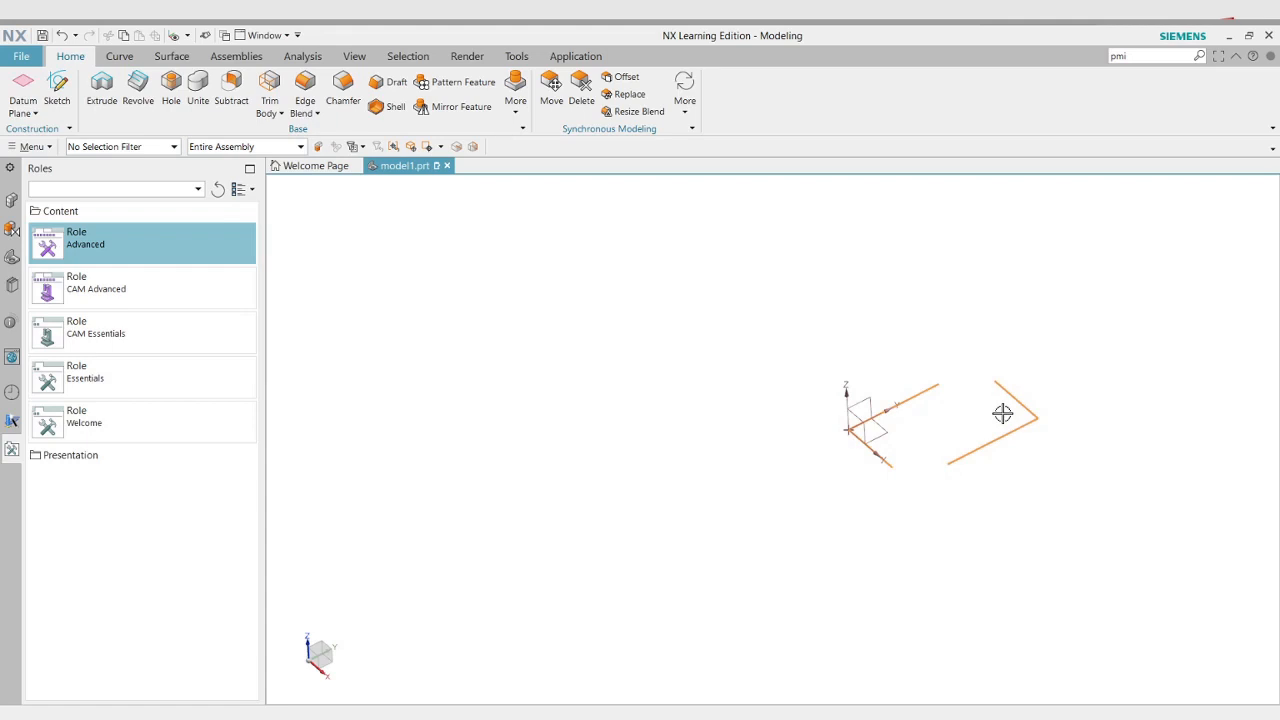
key("End")
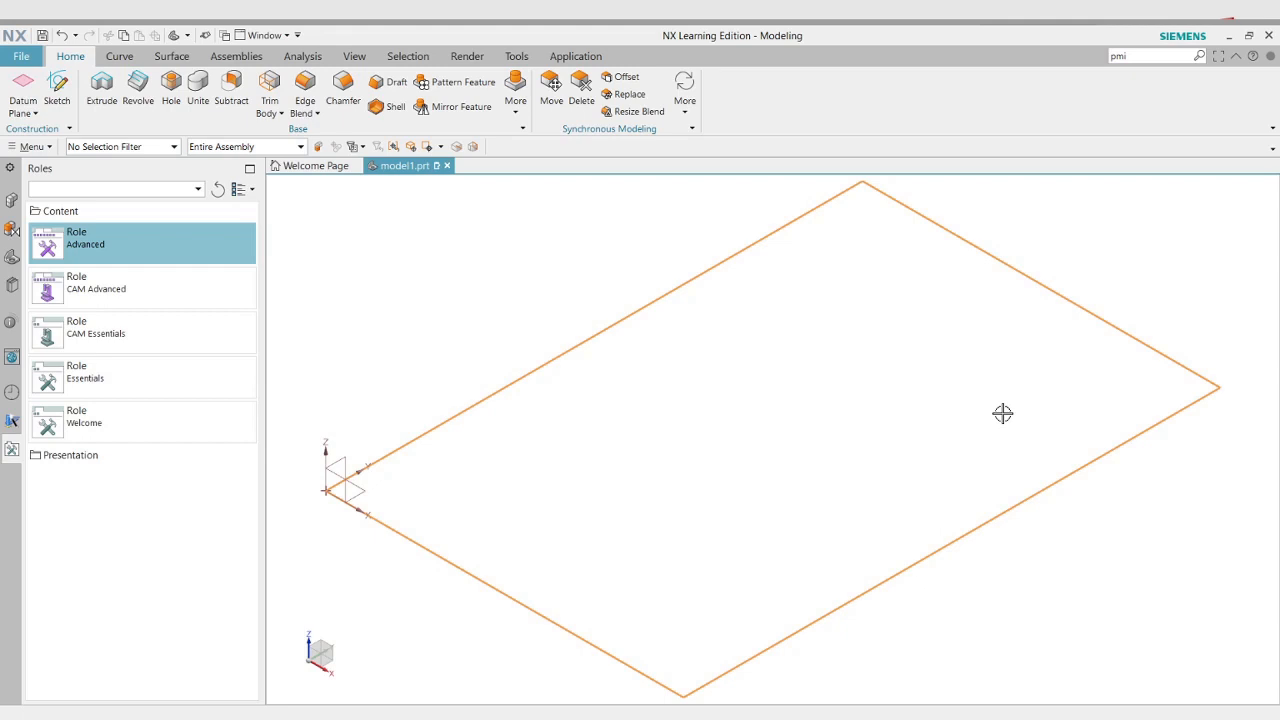
key("End")
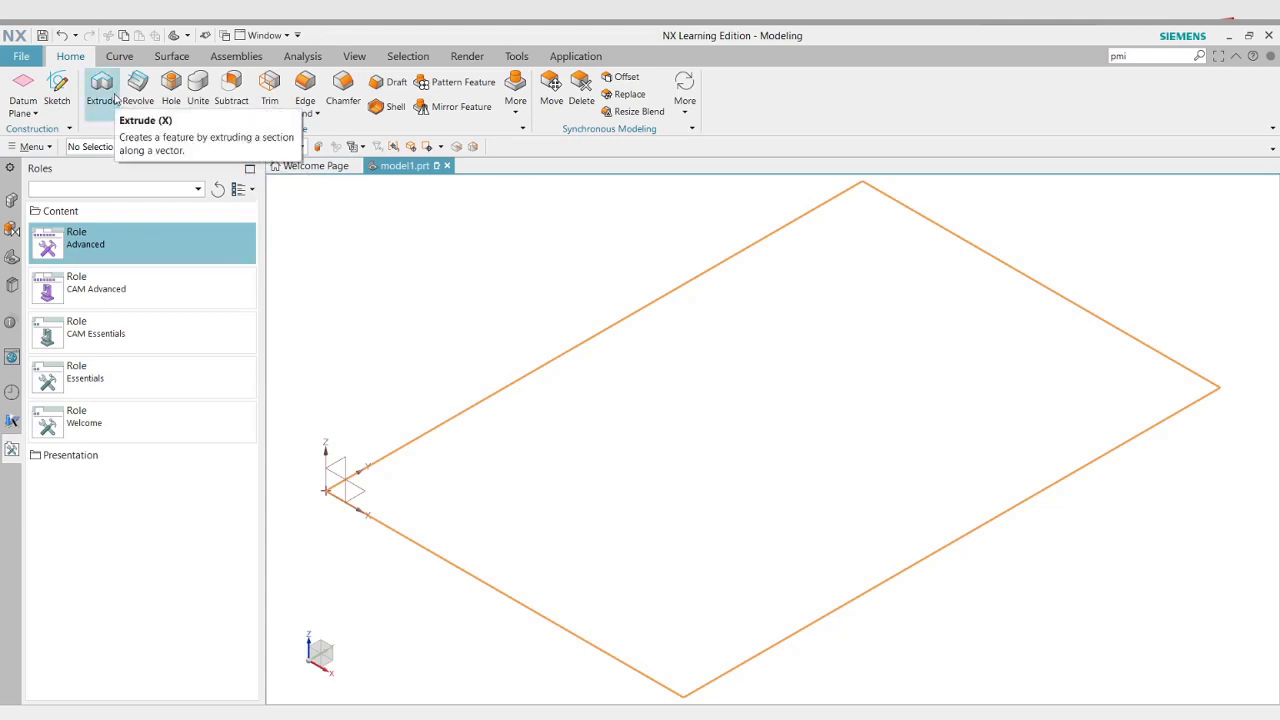
key("x")
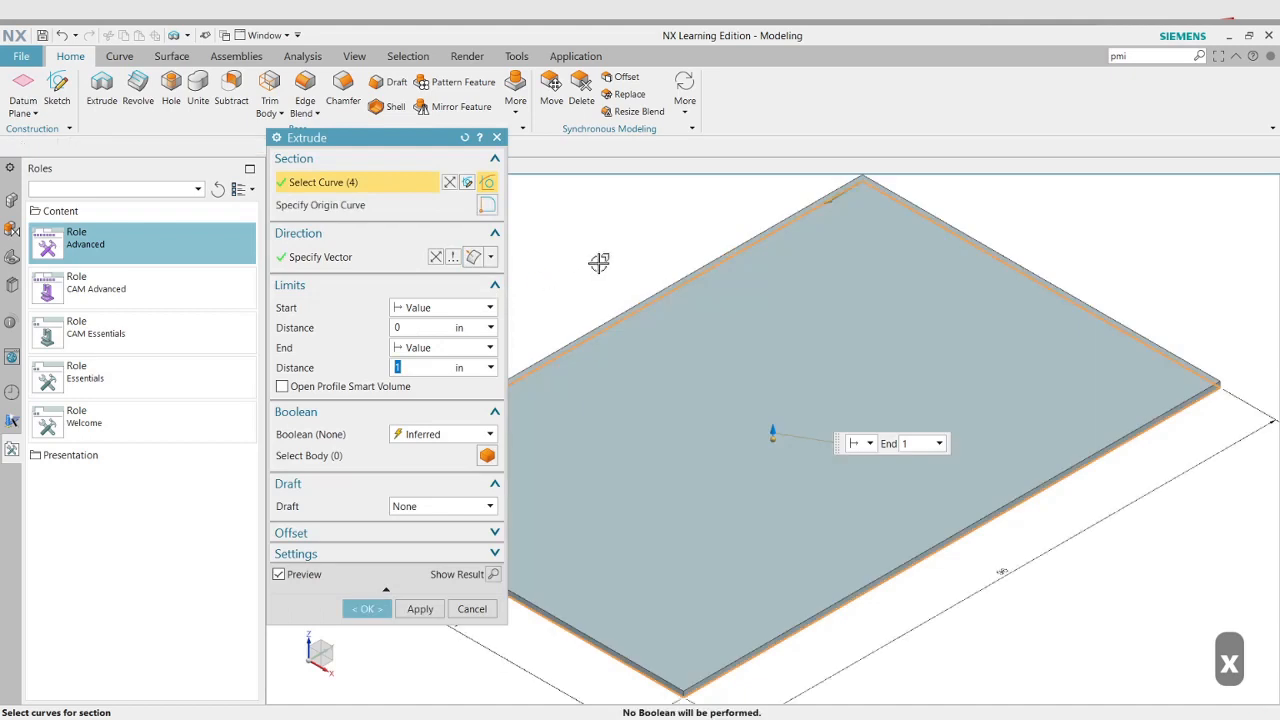
key("Escape")
key("Escape")
key("Escape")
key("Escape")
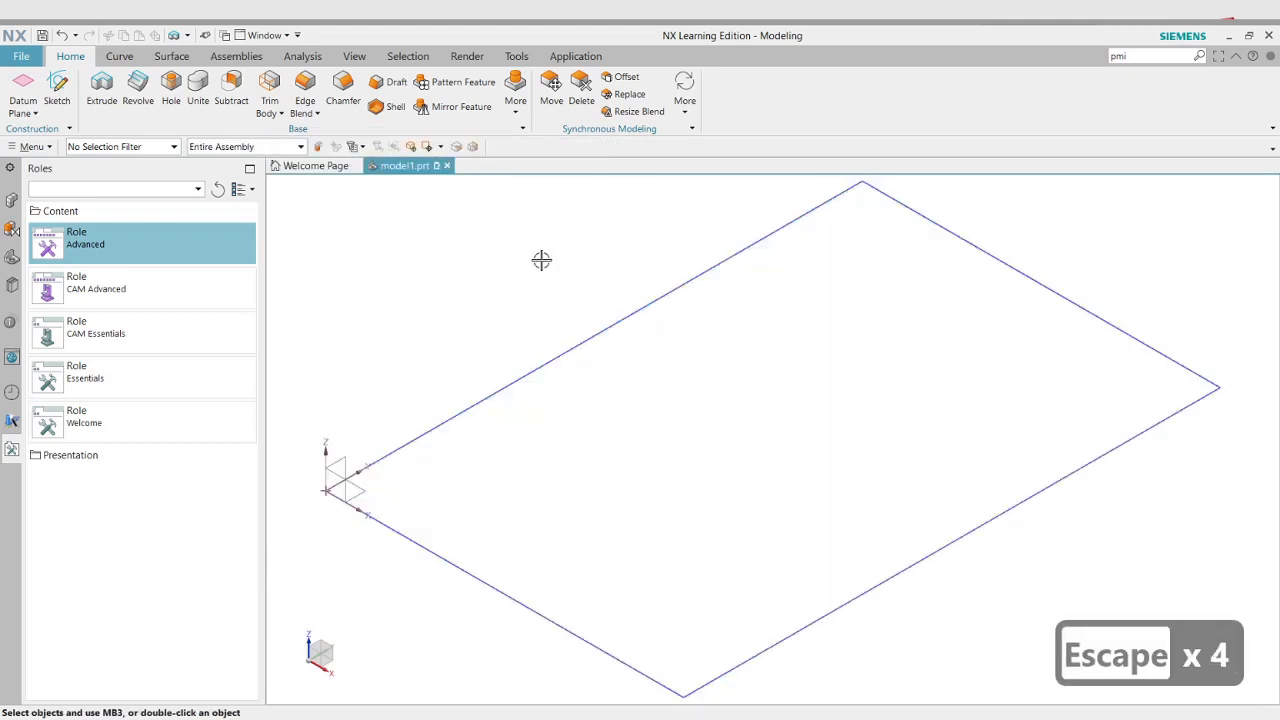
Start the Extrude command, move its dialog clear of the rectangle, and reset its settings
key("x")
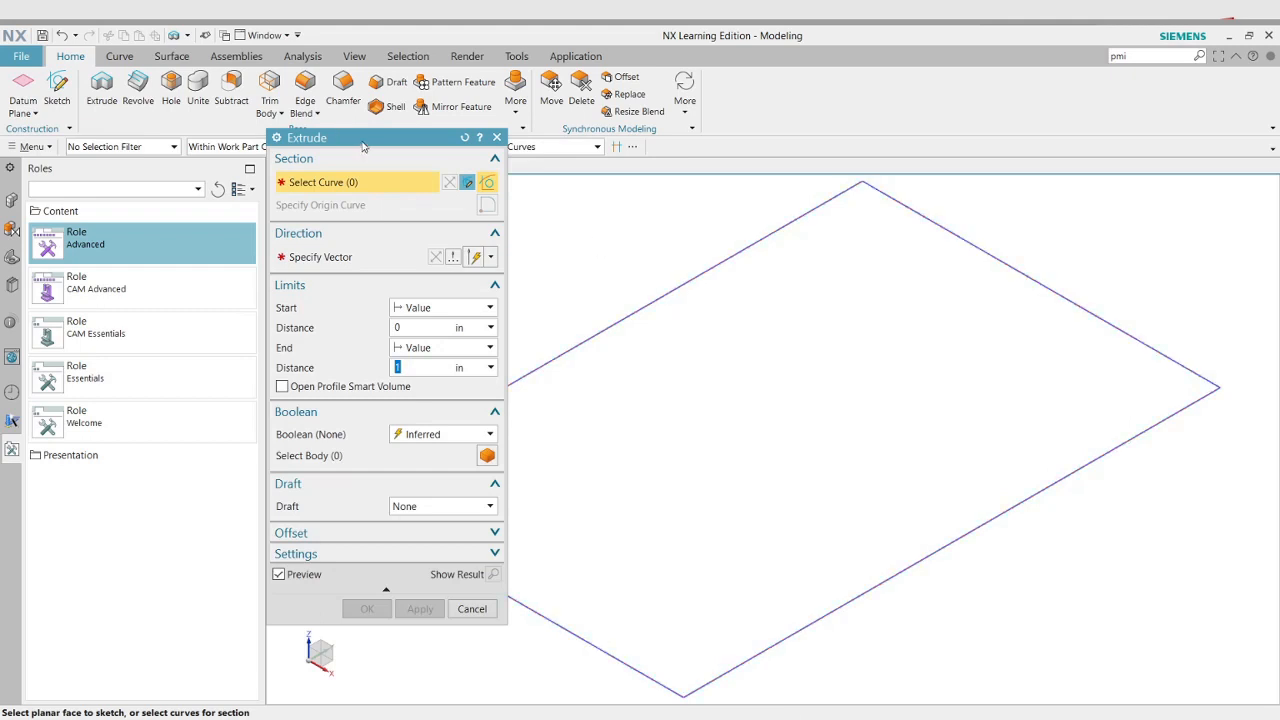
left_click_drag(364, 147, 306, 191)
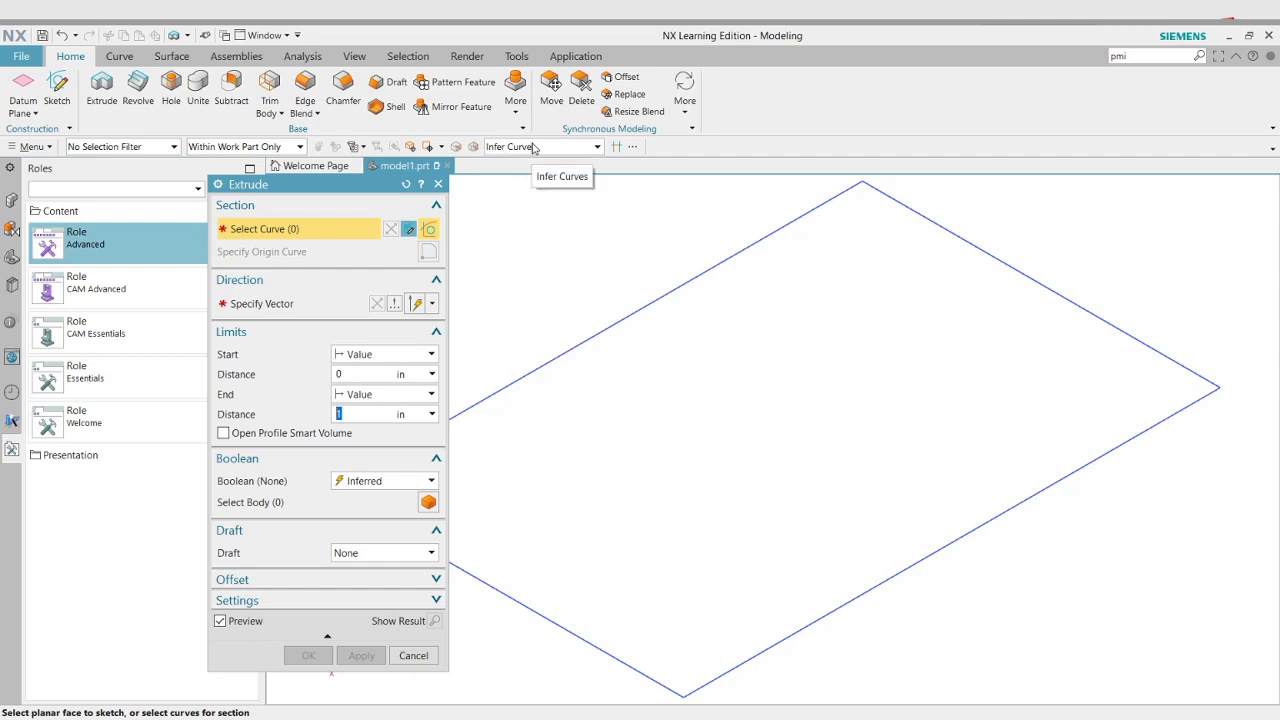
left_click(405, 186)
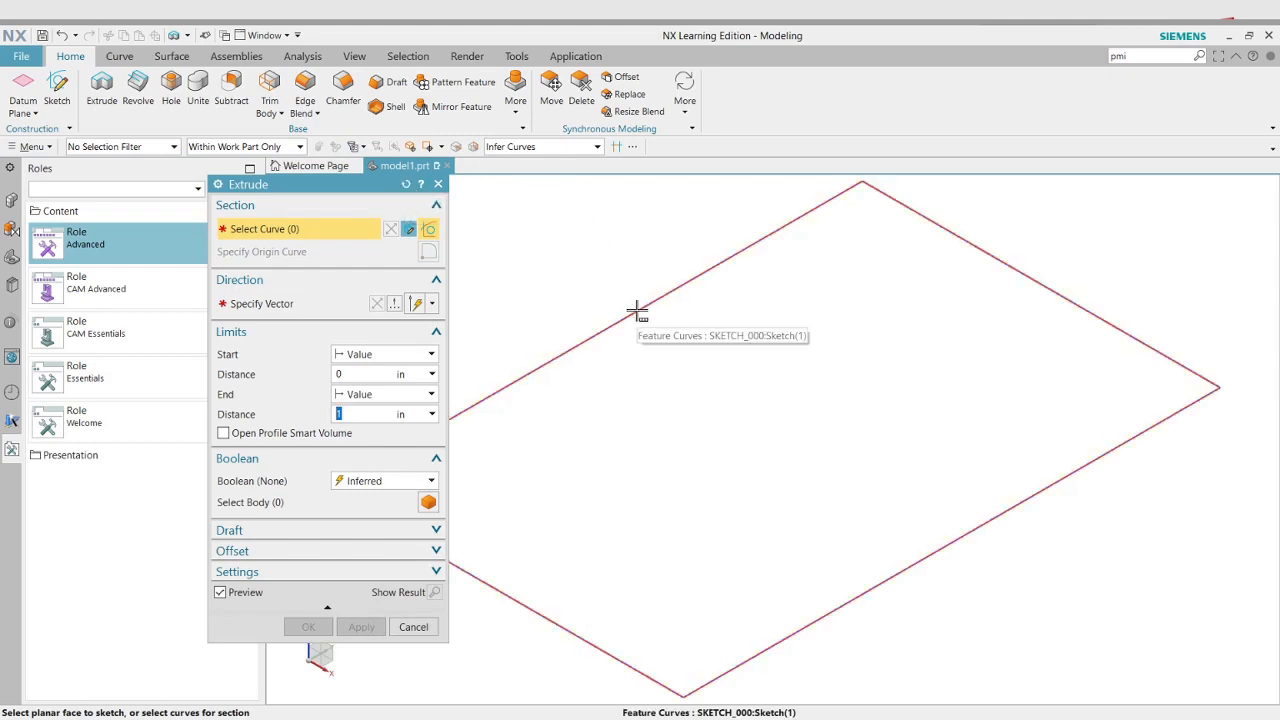
Try the Single Curve rule on one long edge of the rectangle as the extrude section, and reset the dialog
left_click(560, 148)
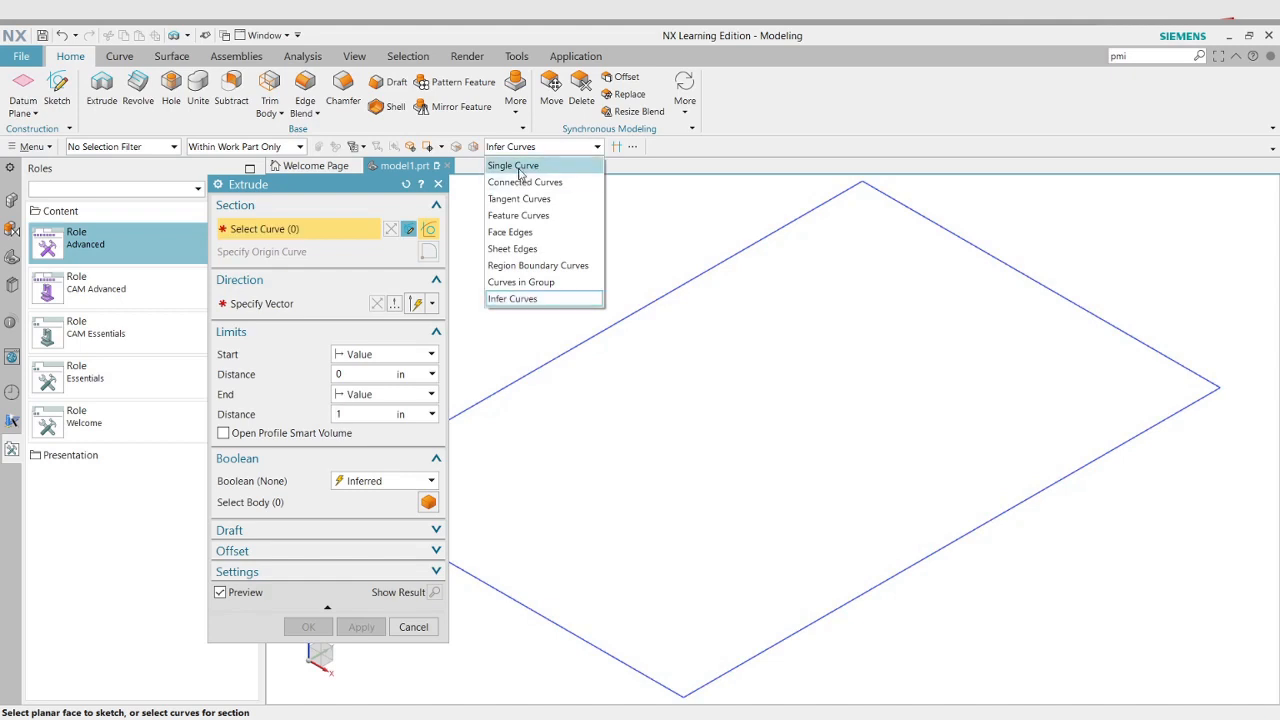
left_click(513, 166)
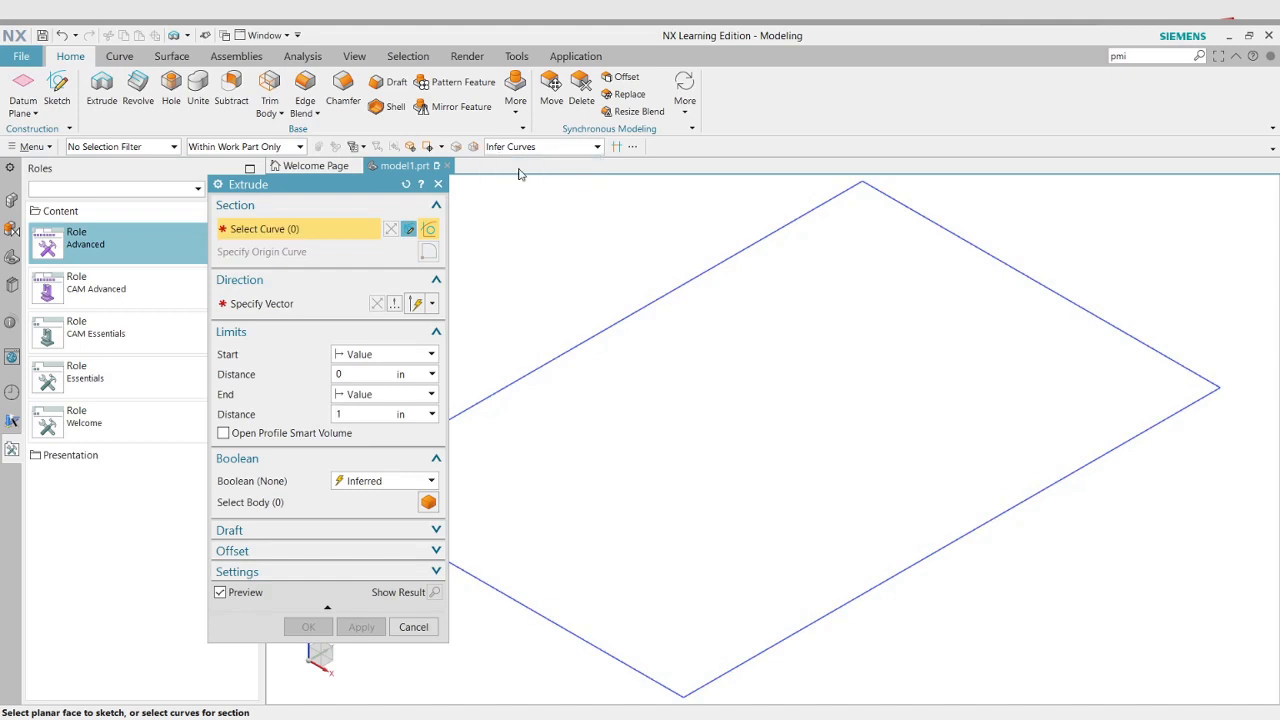
left_click(654, 302)
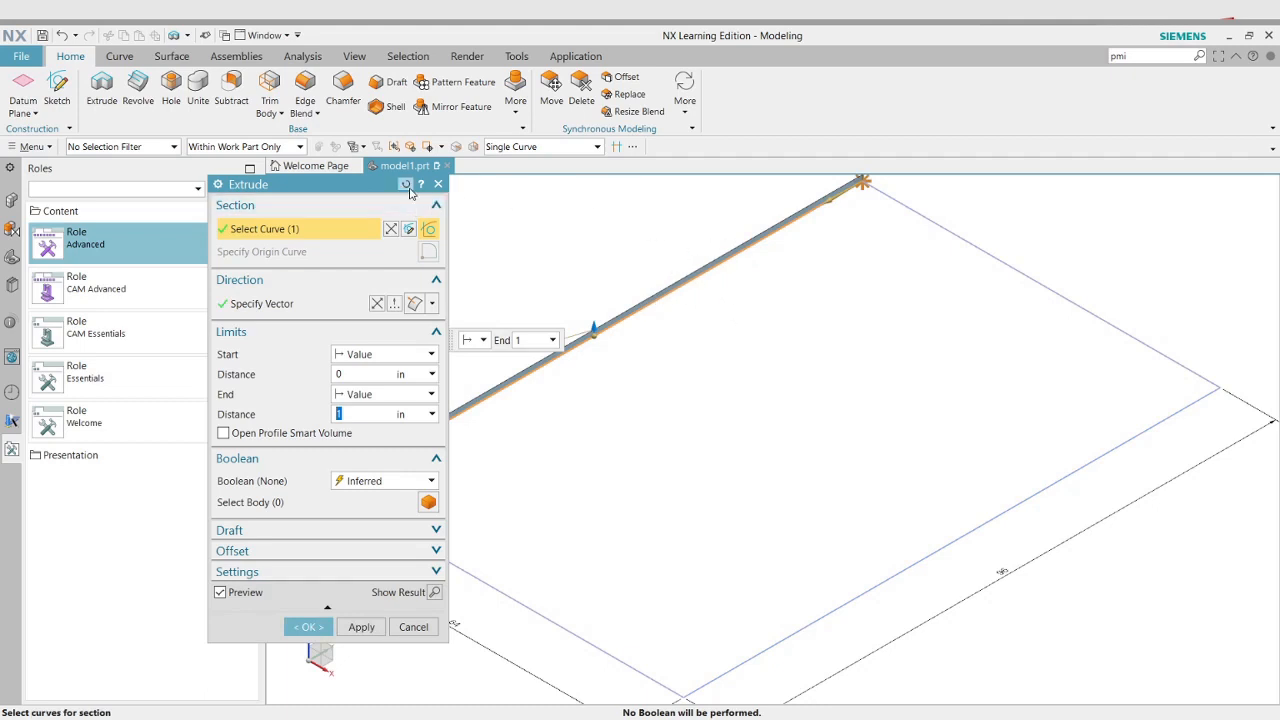
left_click(405, 185)
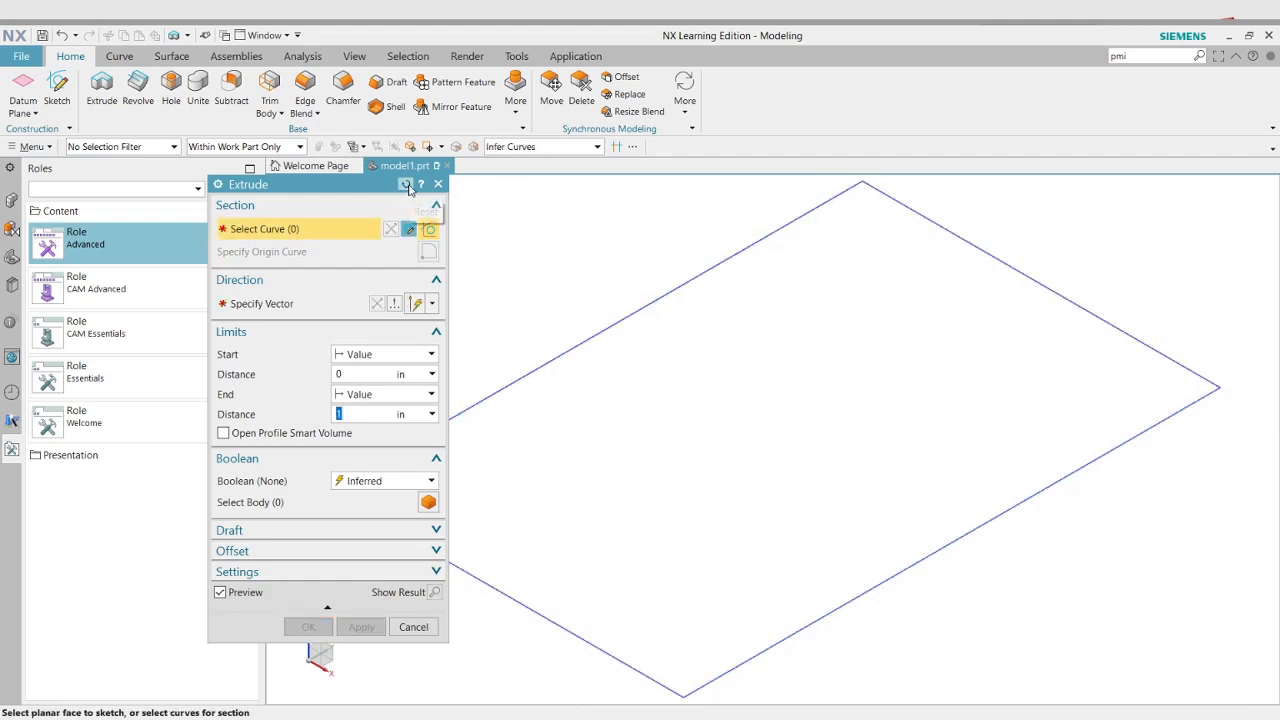
Try the Region Boundary Curves and Single Curve rules for the extrude section, and reset the dialog
left_click(512, 150)
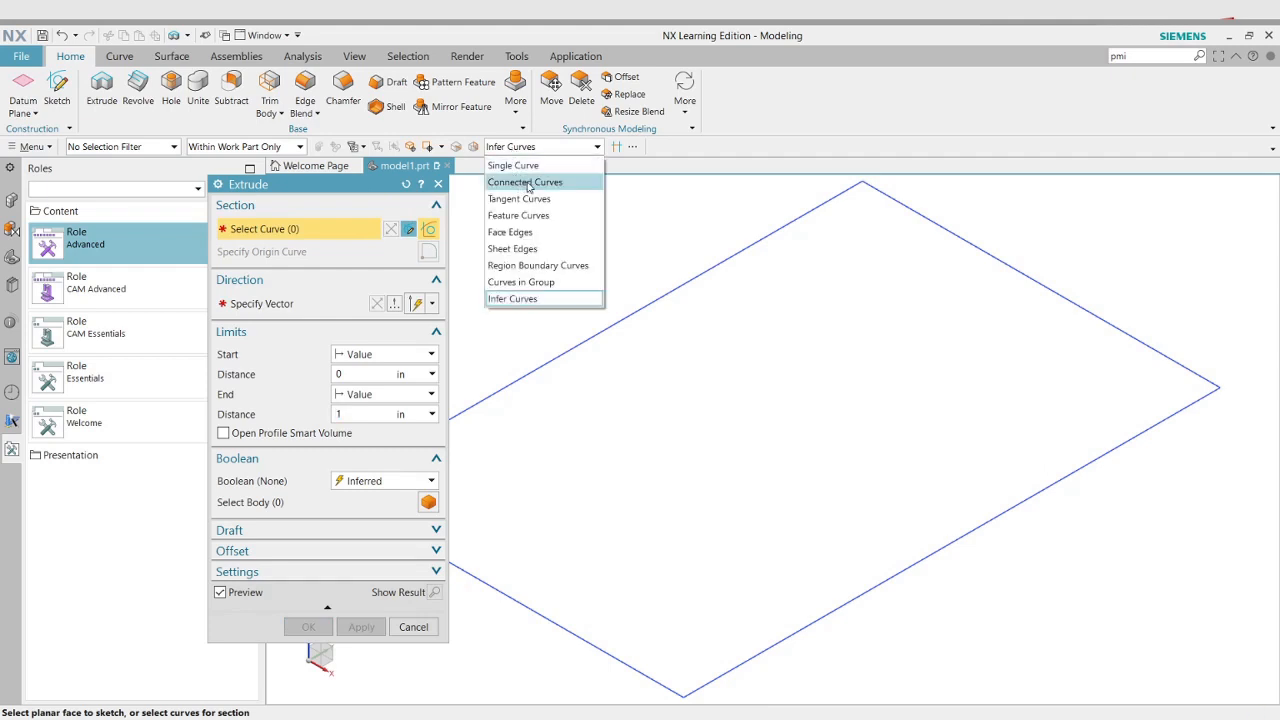
left_click(527, 266)
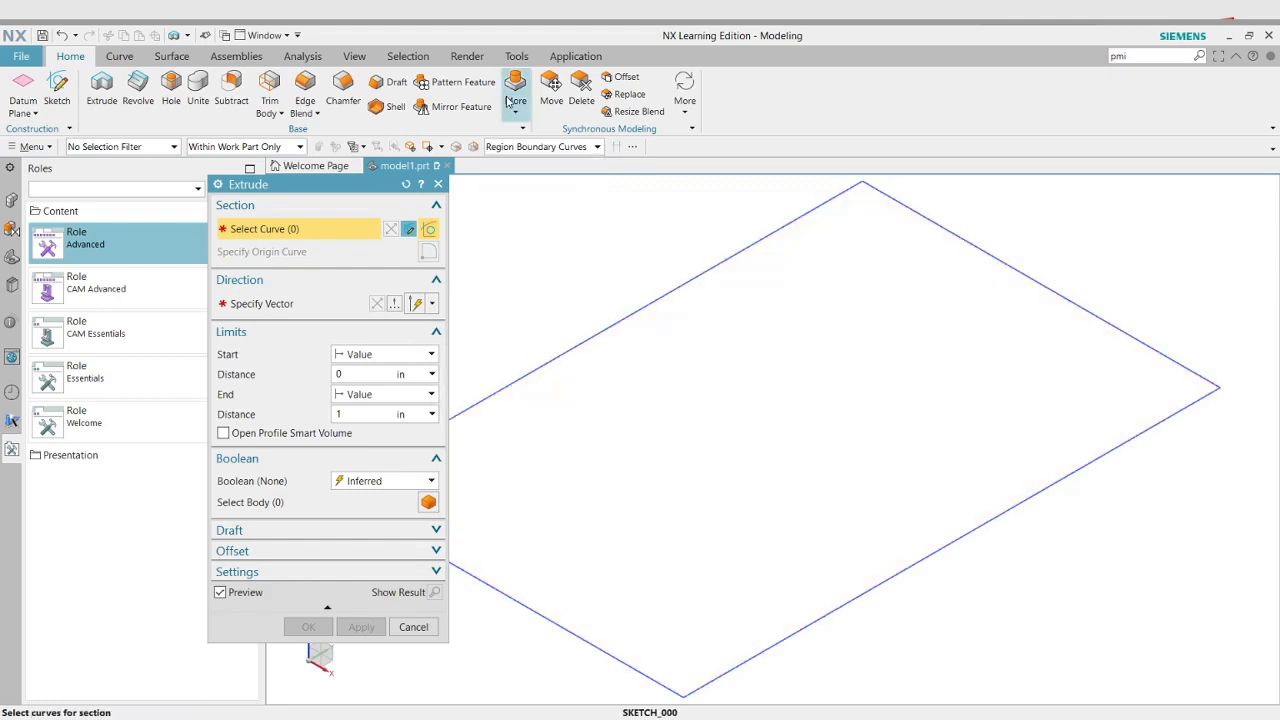
left_click(533, 148)
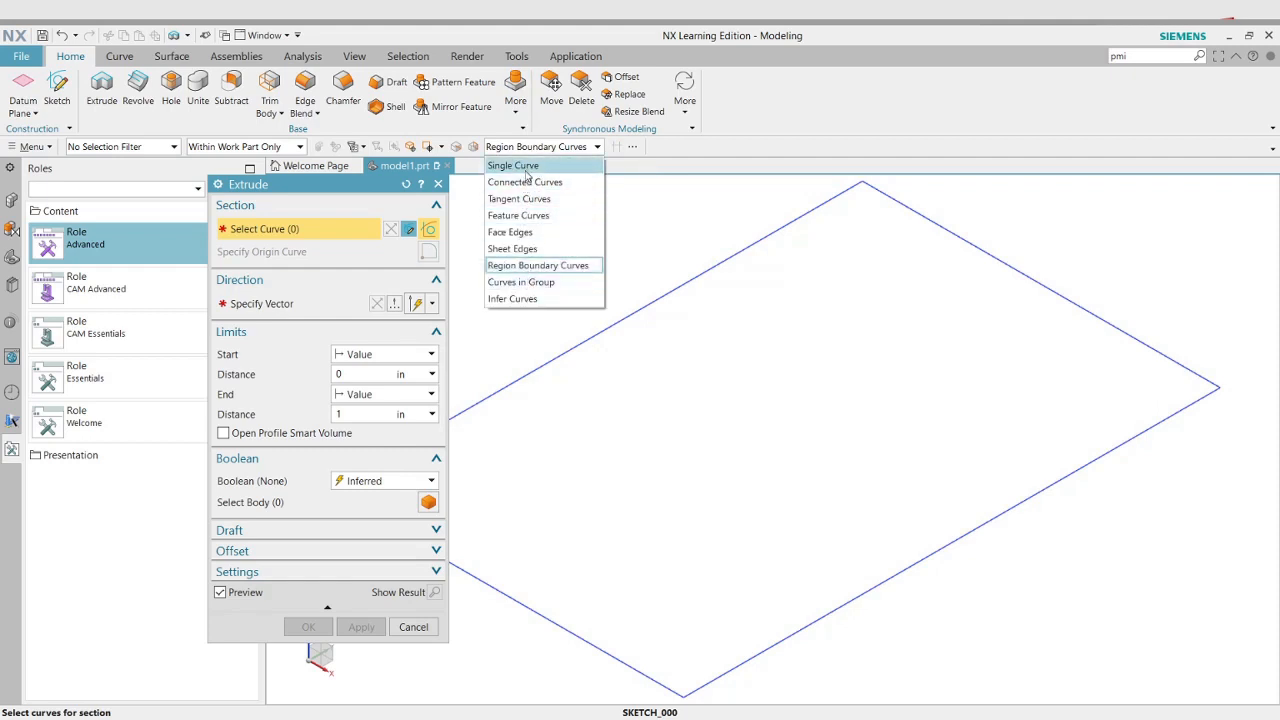
left_click(527, 168)
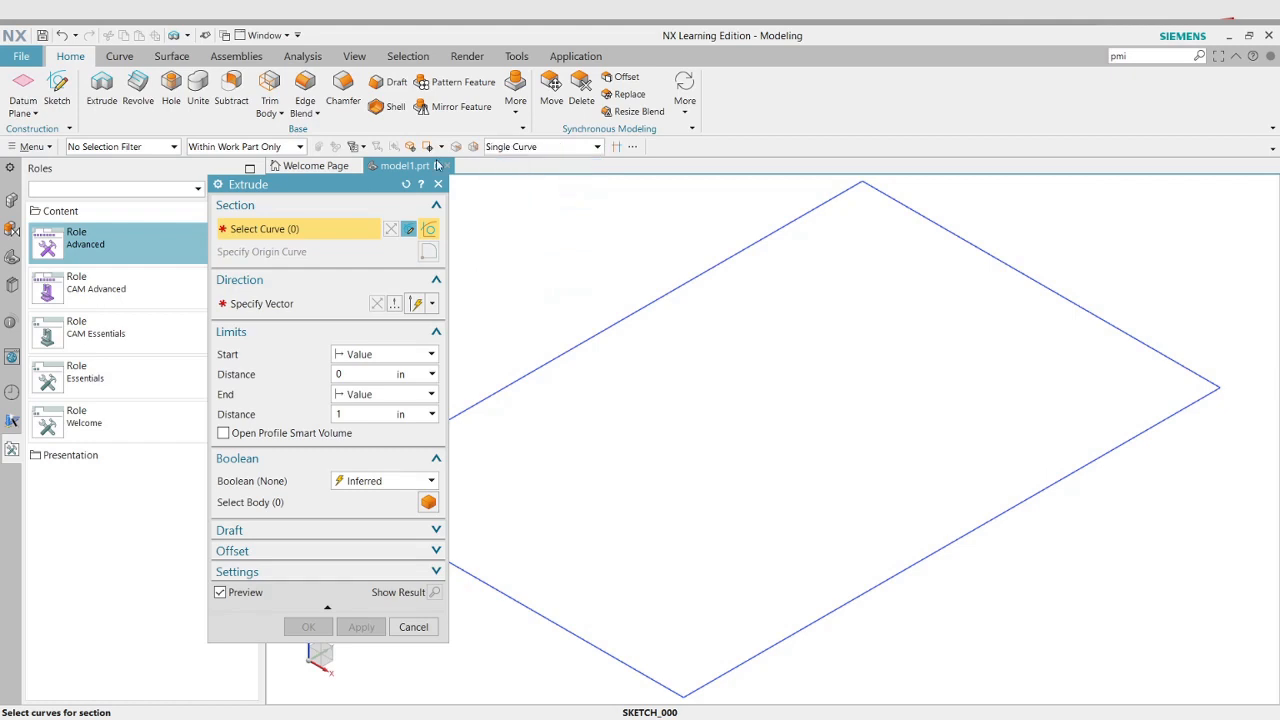
left_click(405, 184)
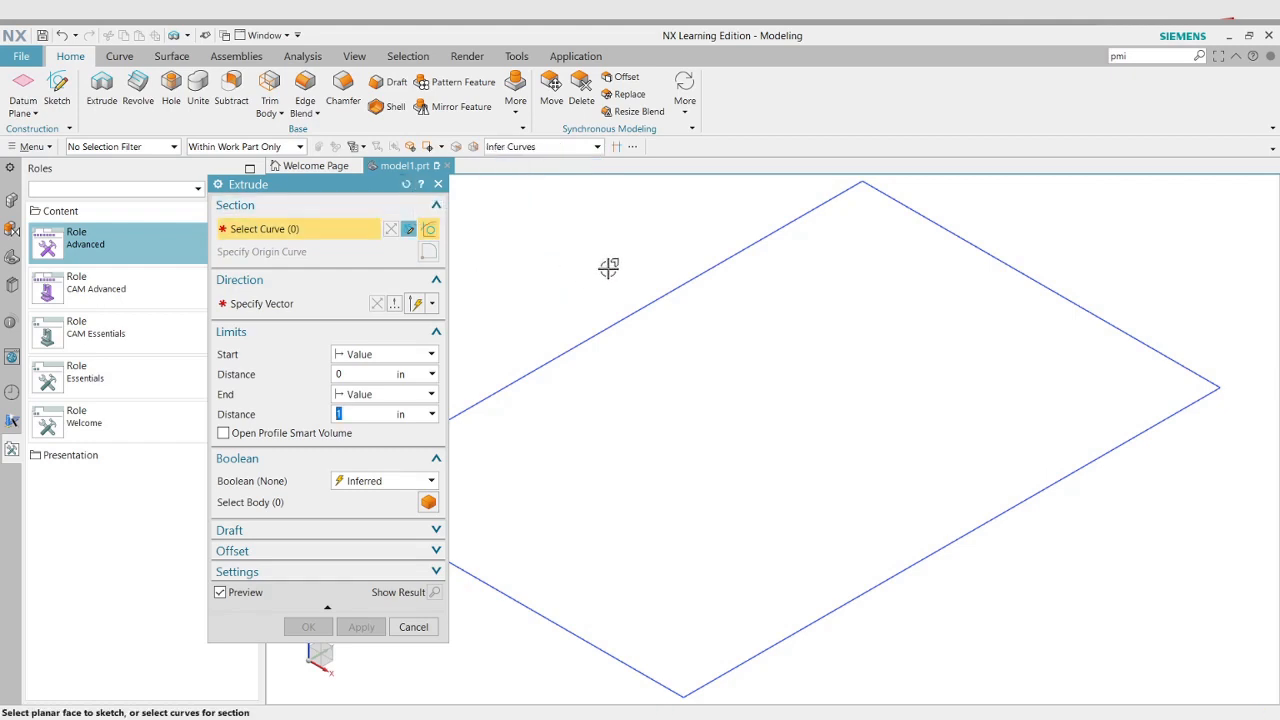
Select the whole rectangle as the extrude section with Infer Curves, and circle the base height in the MyPaint drawing before returning to NX
left_click(632, 313)
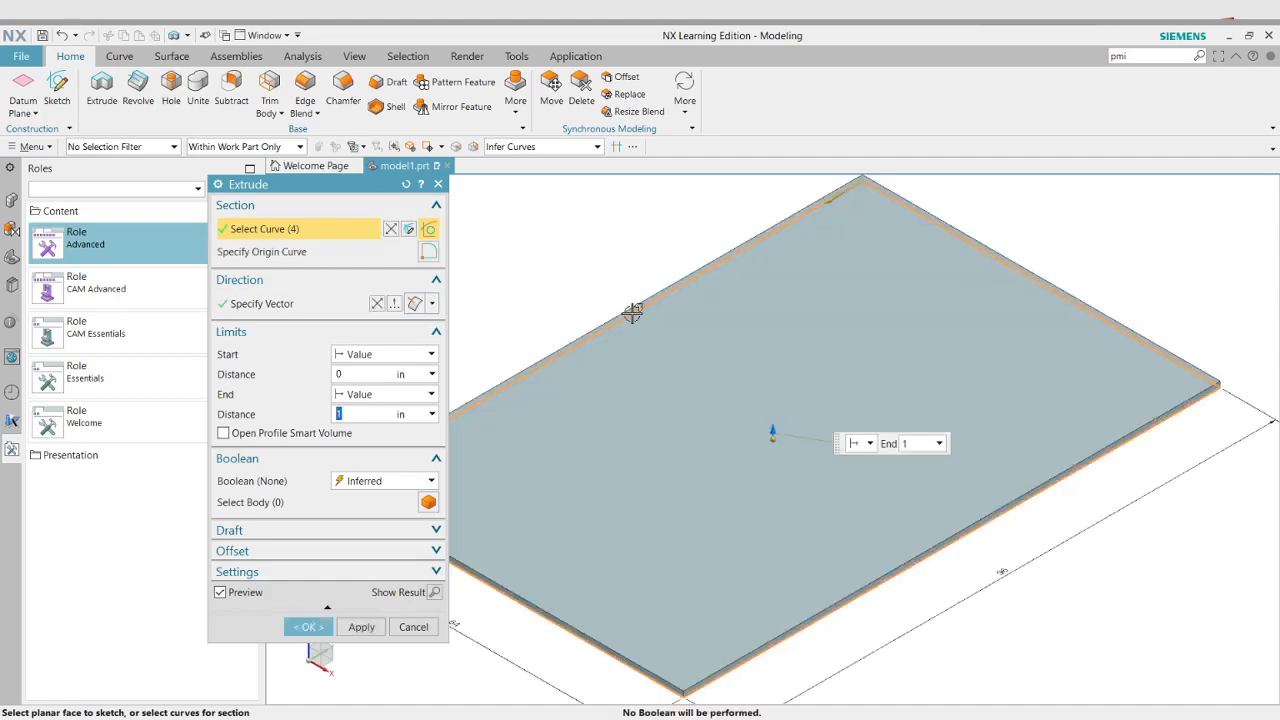
key("alt+Tab")
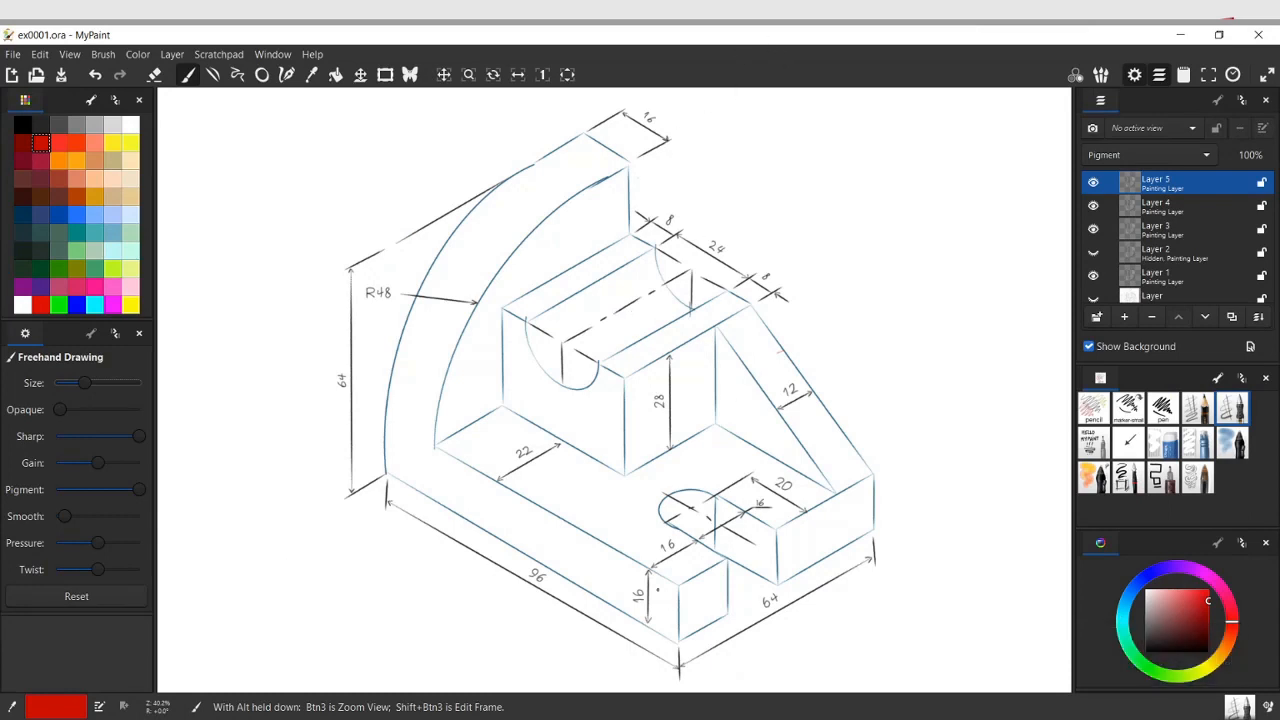
mouse_move(655, 568)
left_mouse_down()
mouse_move(628, 585)
mouse_move(668, 566)
left_mouse_up()
key("alt+Tab")
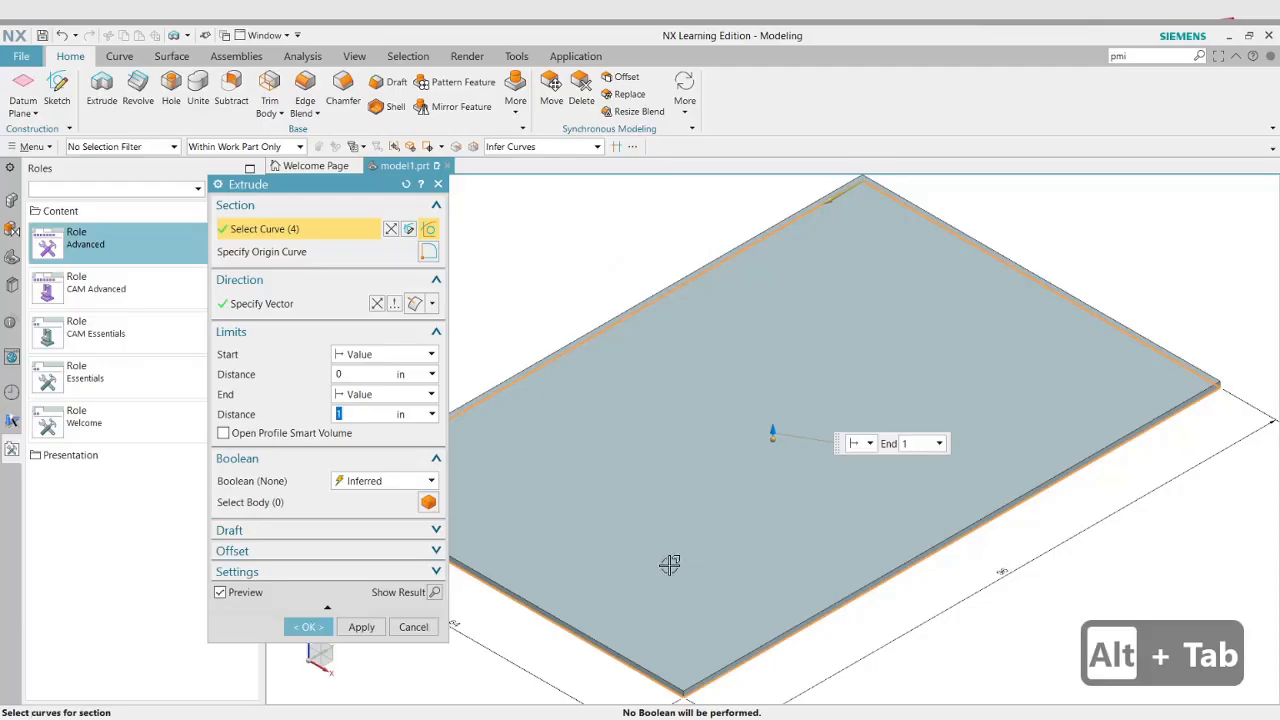
Extrude the base rectangle to an end distance of 16 in and bring the whole block into view
type("16")
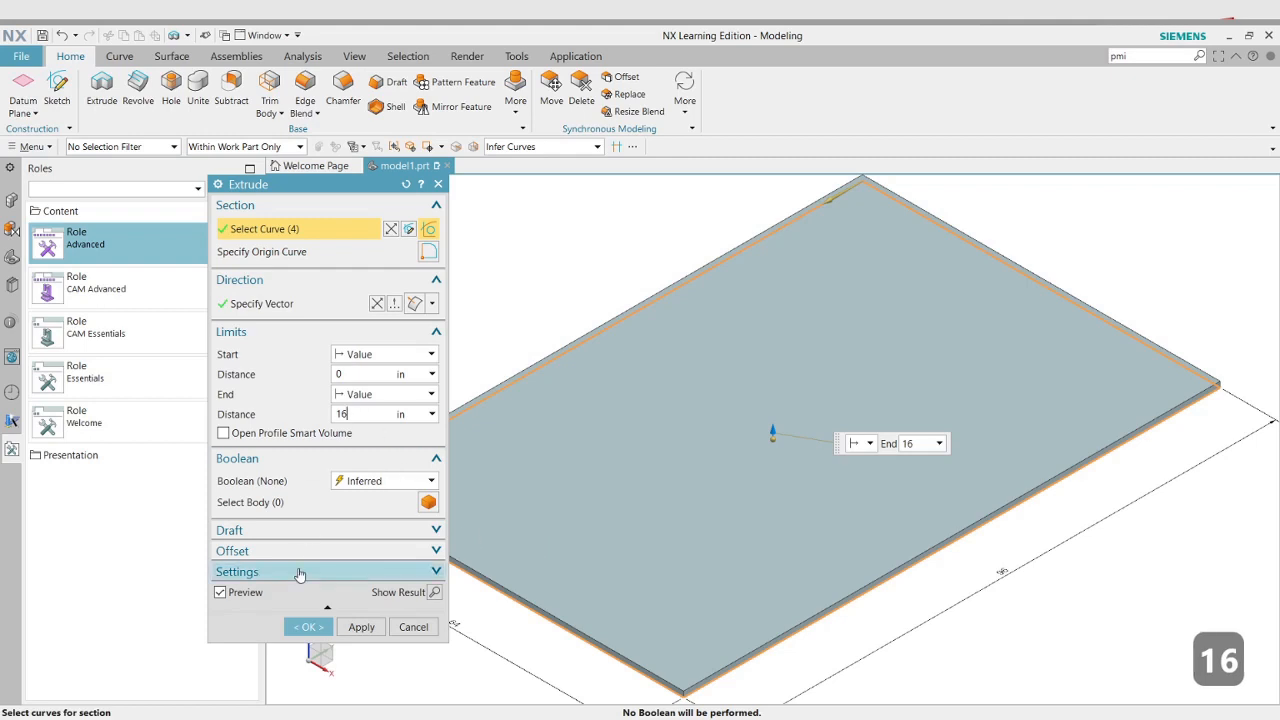
left_click(312, 627)
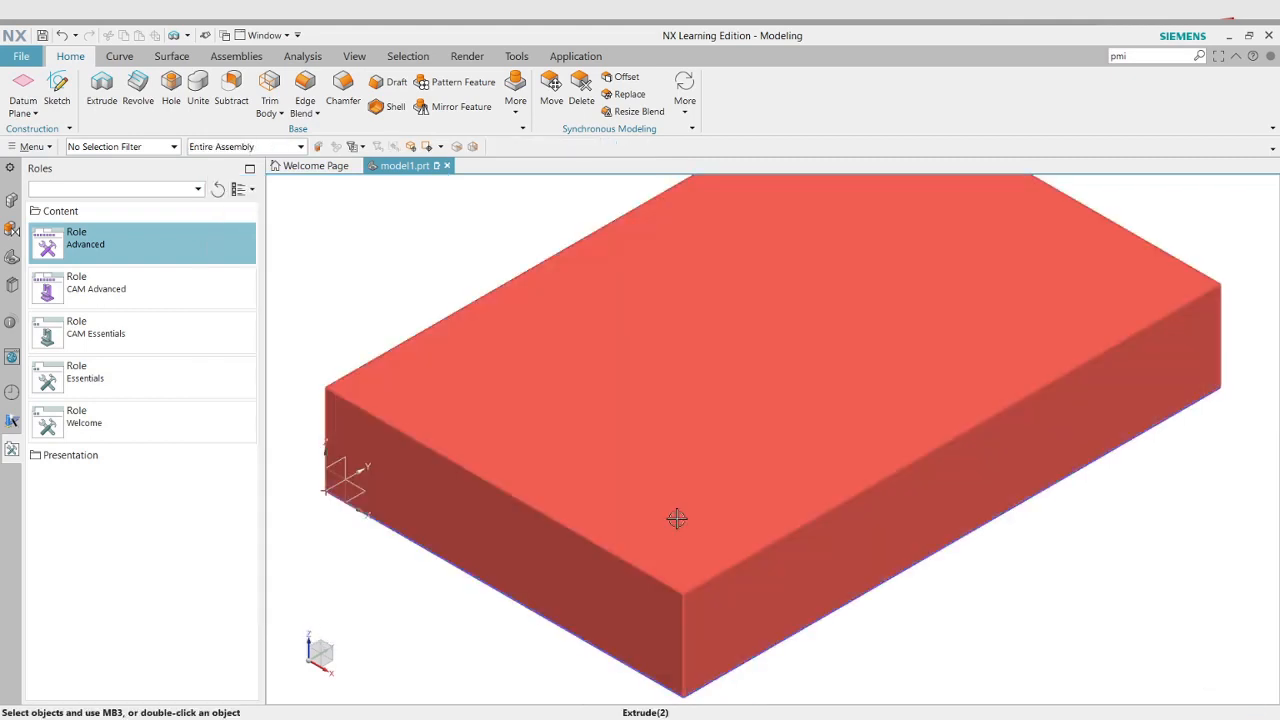
scroll(677, 494, "up", 5)
scroll(677, 494, "down", 5)
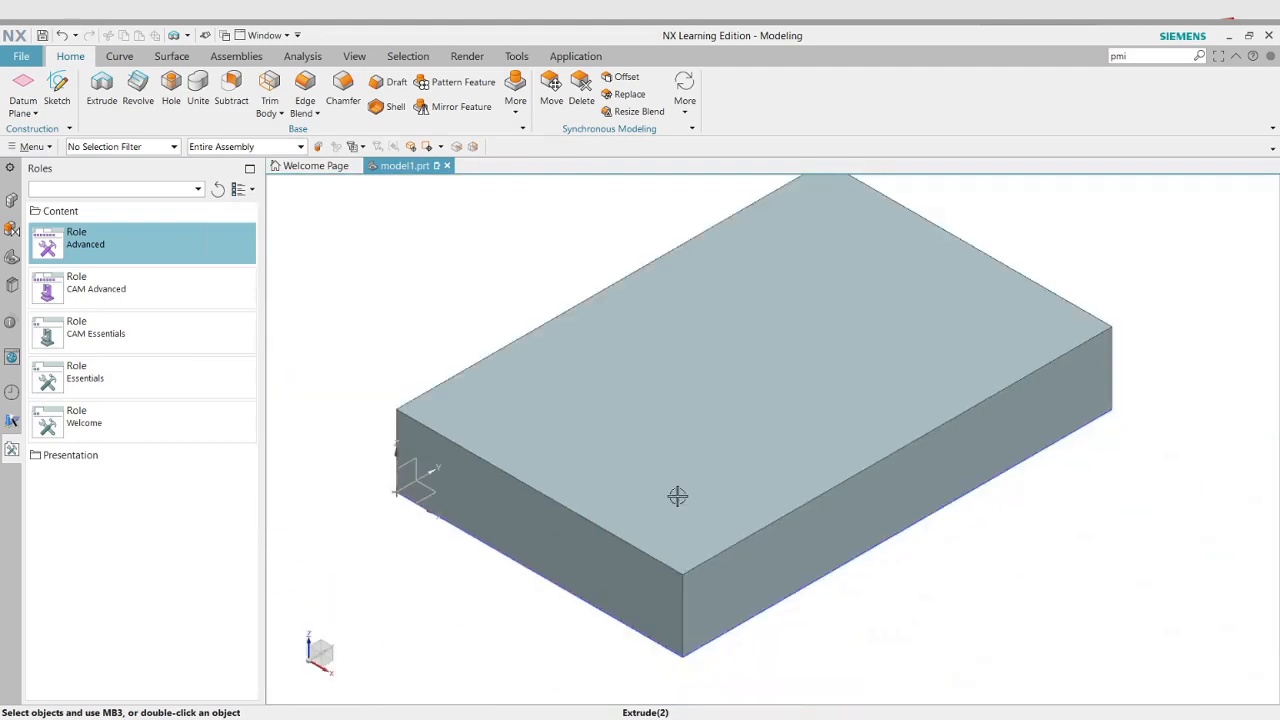
scroll(677, 494, "down", 1)
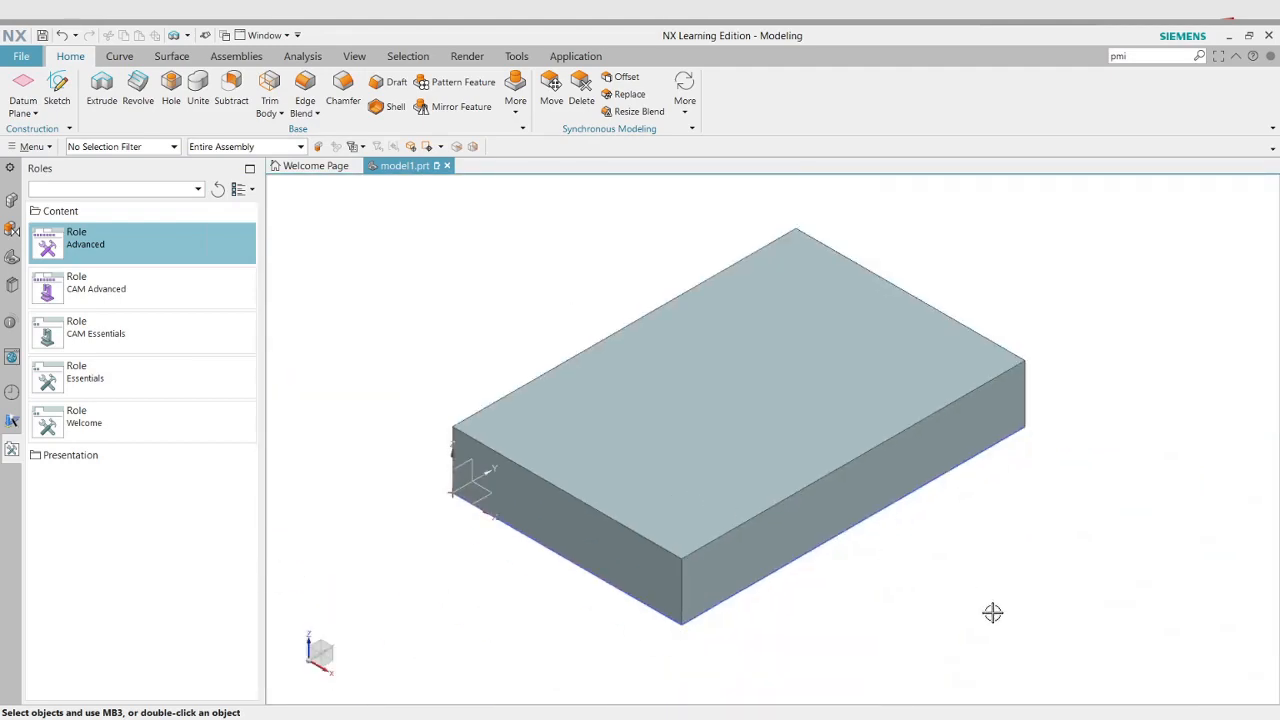
Switch to the MyPaint drawing, try marking the curved wall and coordinate axes in red, and undo those strokes
key("alt+Tab")
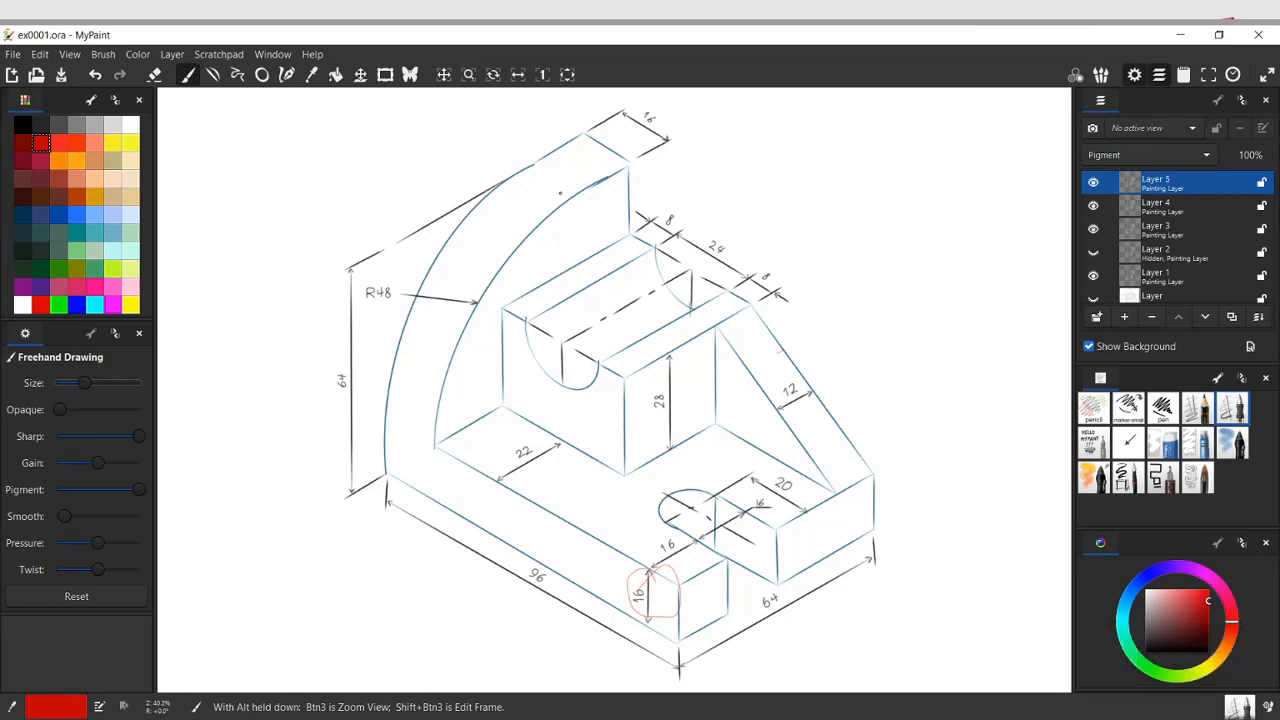
left_click_drag(456, 148, 490, 189)
left_click_drag(465, 191, 486, 195)
mouse_move(540, 240)
left_mouse_down()
mouse_move(620, 297)
mouse_move(635, 368)
mouse_move(526, 418)
left_mouse_up()
left_click_drag(638, 368, 698, 400)
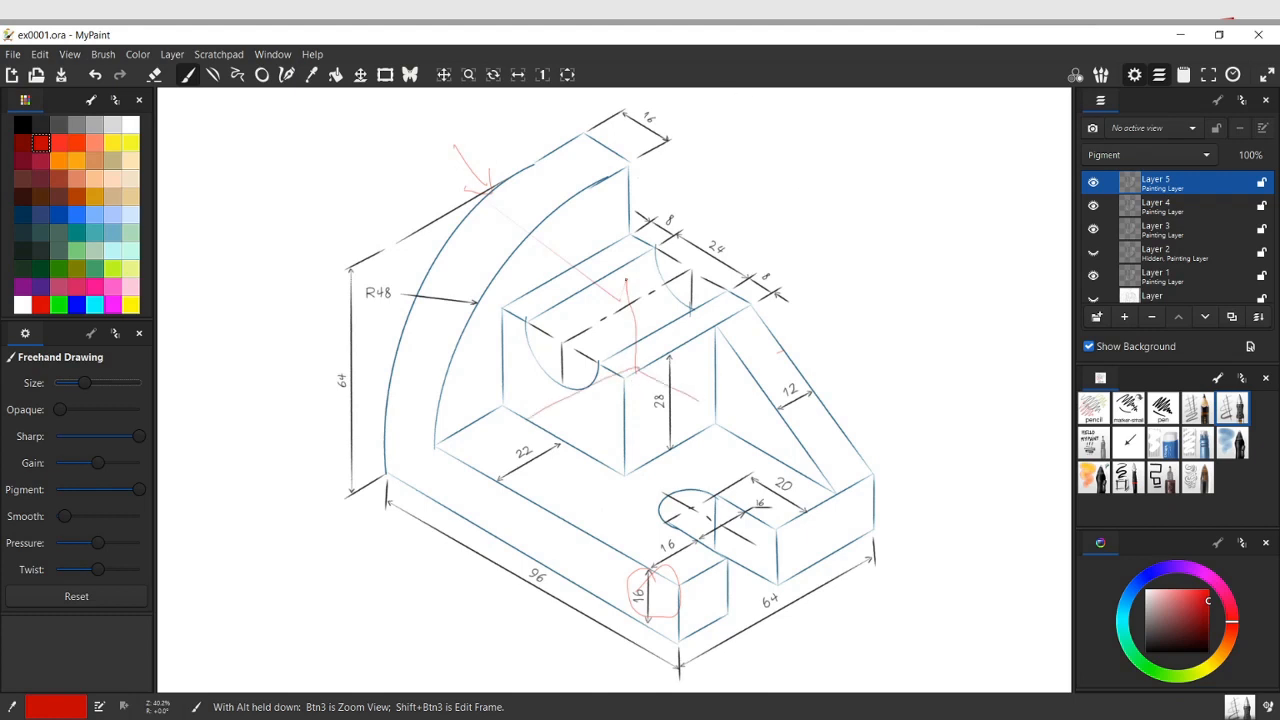
left_click_drag(628, 280, 620, 300)
key("ctrl+z")
key("ctrl+z")
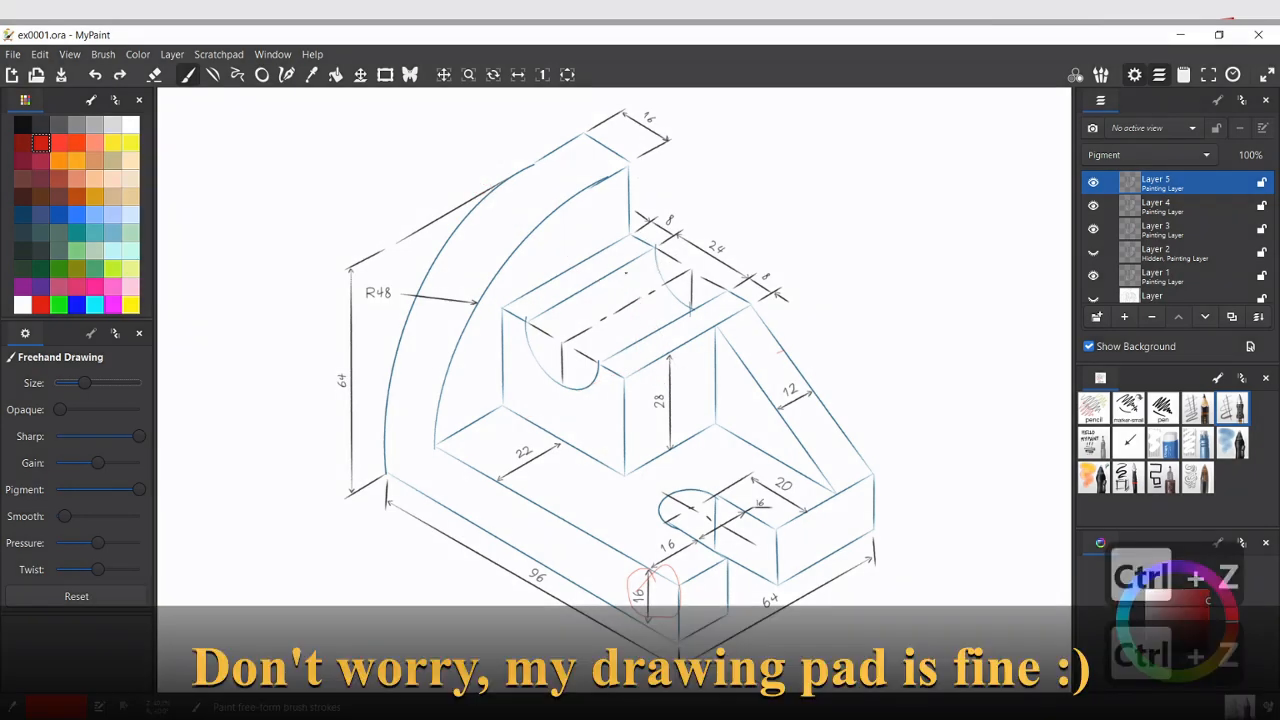
Draw red coordinate axes labelled X, Y and Z over the central block in the MyPaint drawing
mouse_move(630, 273)
left_mouse_down()
mouse_move(628, 349)
mouse_move(617, 288)
mouse_move(630, 300)
left_mouse_up()
key("ctrl+z")
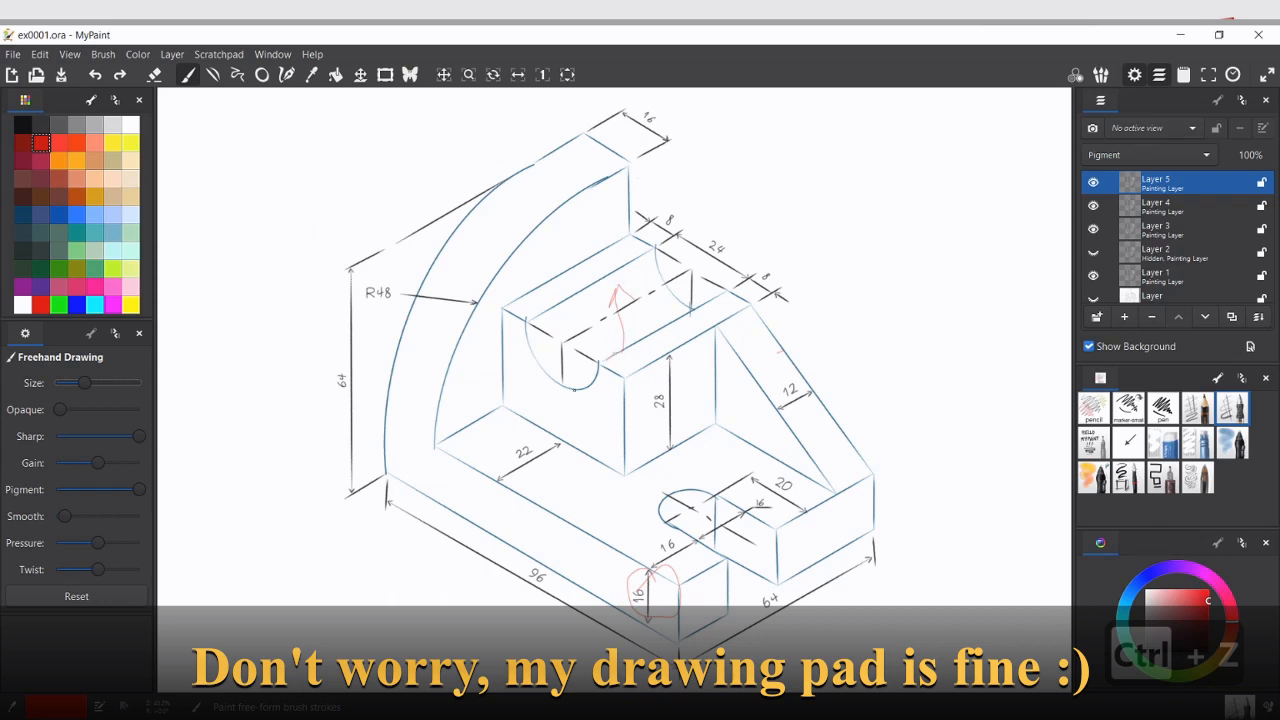
left_click_drag(606, 361, 562, 397)
mouse_move(560, 398)
left_mouse_down()
mouse_move(632, 369)
mouse_move(674, 395)
left_mouse_up()
left_click_drag(673, 380, 681, 396)
left_click_drag(681, 397, 660, 396)
mouse_move(540, 396)
left_mouse_down()
mouse_move(558, 382)
mouse_move(644, 401)
left_mouse_up()
mouse_move(646, 398)
left_mouse_down()
mouse_move(656, 430)
mouse_move(642, 424)
left_mouse_up()
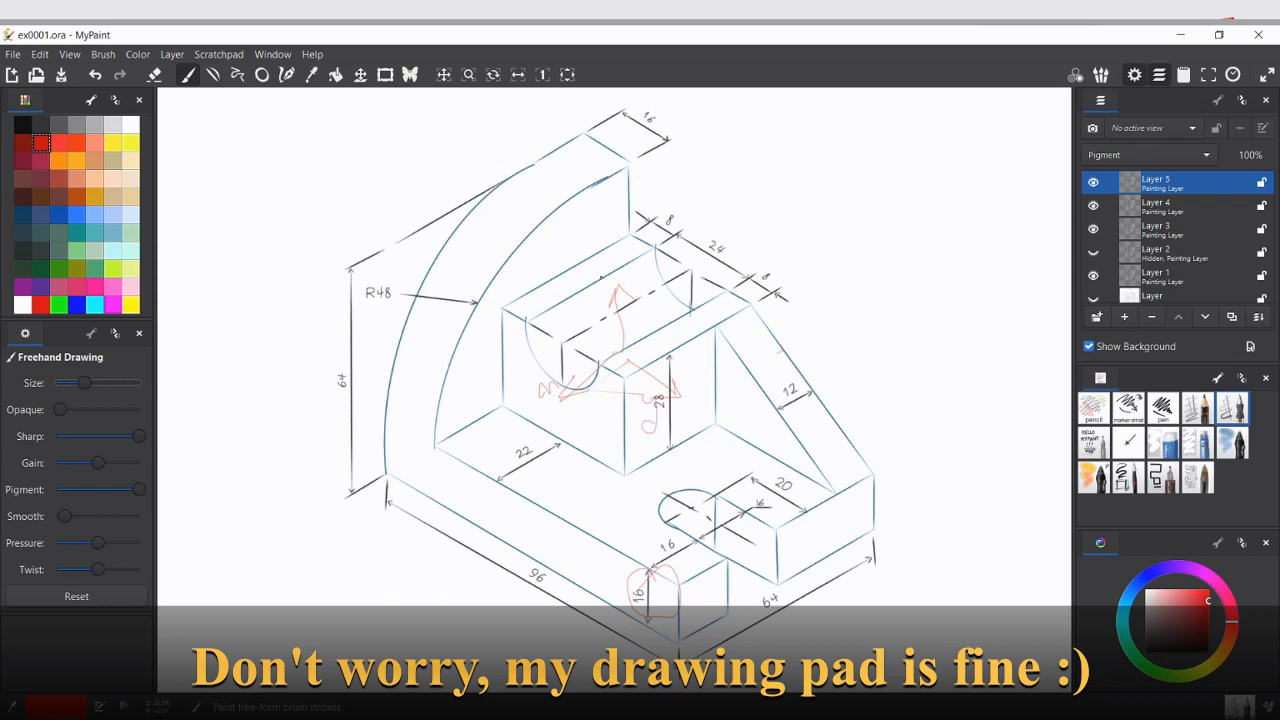
mouse_move(604, 266)
left_mouse_down()
mouse_move(618, 330)
mouse_move(608, 294)
left_mouse_up()
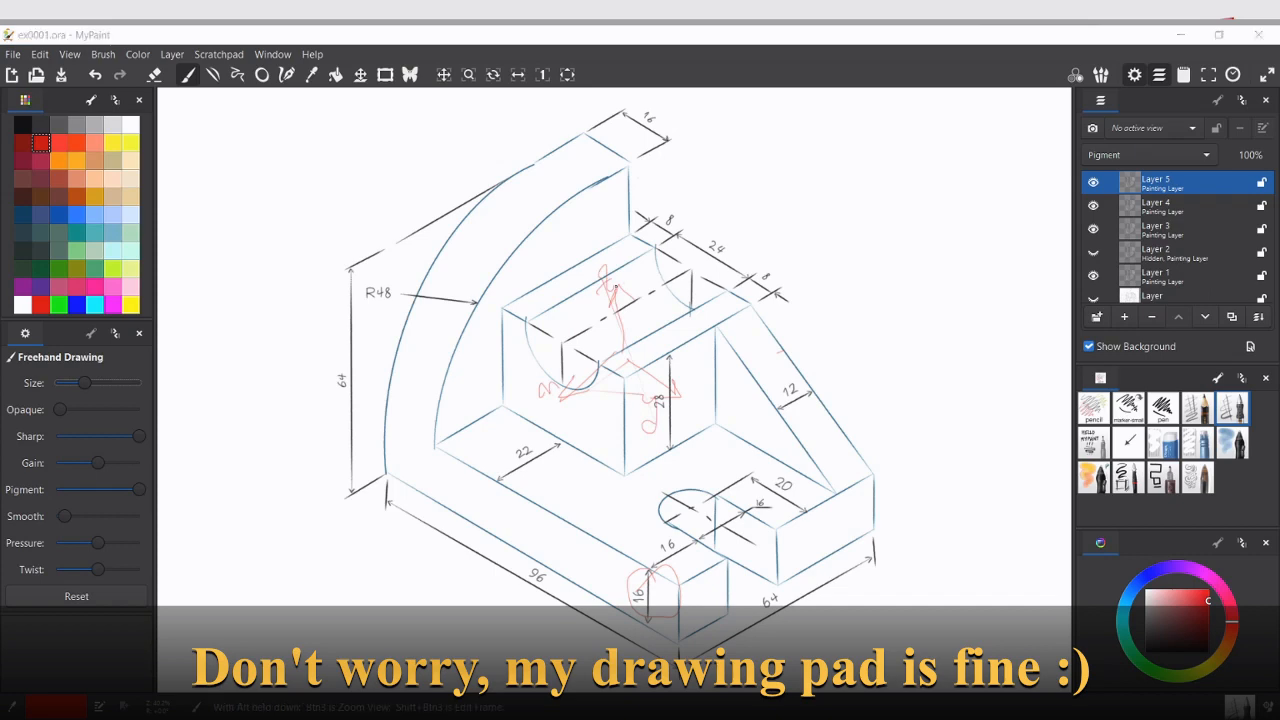
Compare the drawing with the NX model, mark the R48 curved wall in red in MyPaint, and return to NX
key("alt+Tab")
key("alt+Tab")
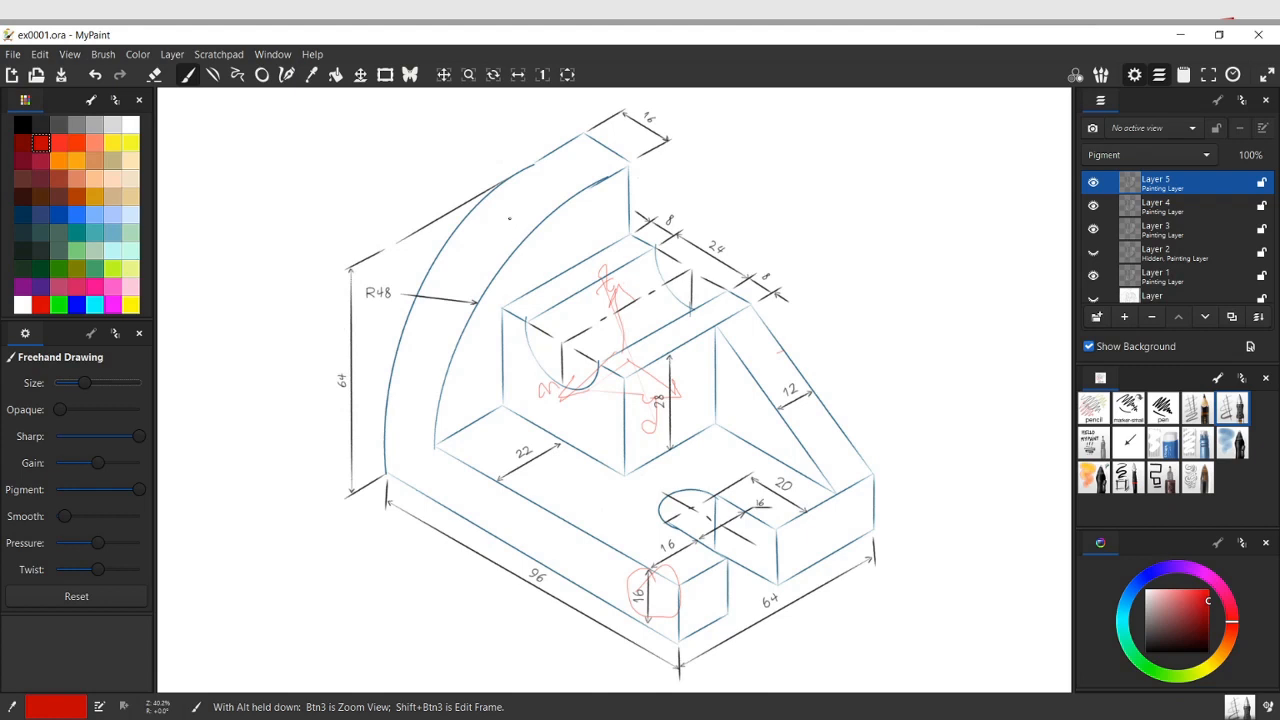
mouse_move(520, 209)
left_mouse_down()
mouse_move(440, 316)
mouse_move(427, 360)
mouse_move(440, 351)
left_mouse_up()
mouse_move(504, 229)
left_mouse_down()
mouse_move(518, 212)
mouse_move(521, 238)
left_mouse_up()
key("alt+Tab")
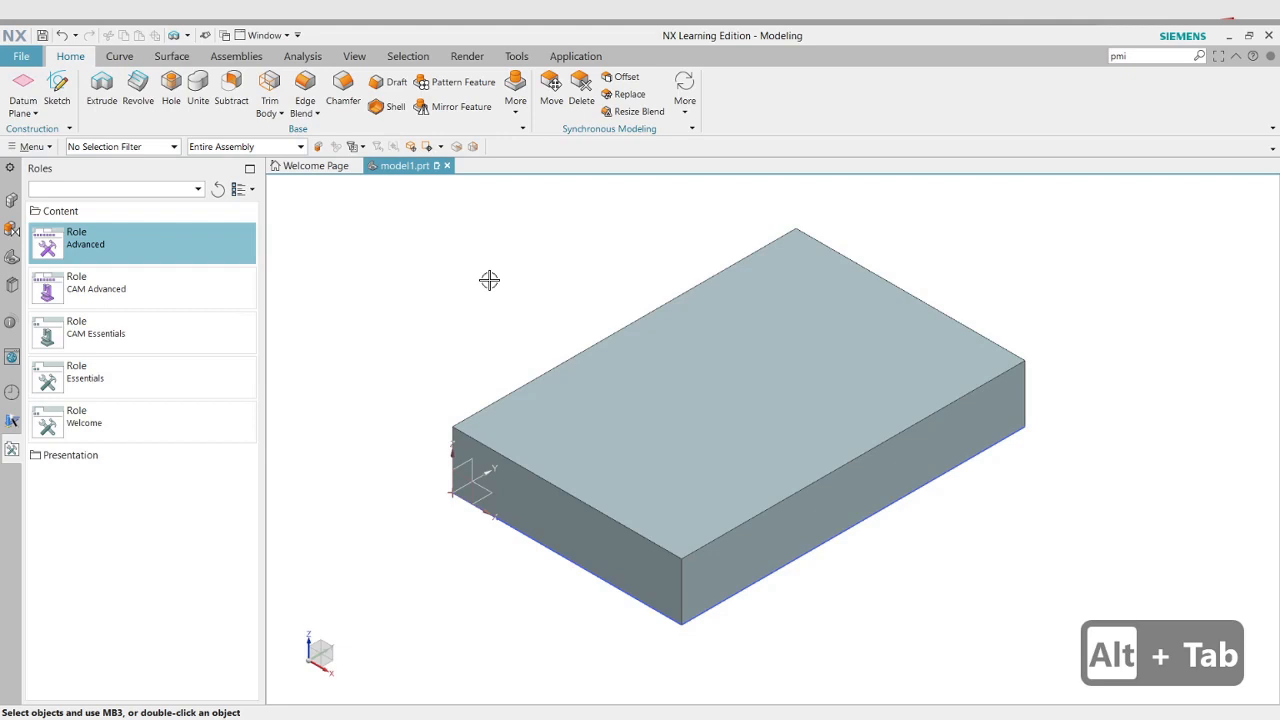
Start a new on-plane sketch and check the overlapping faces and datum planes near the block's origin corner with QuickPick
left_click(62, 103)
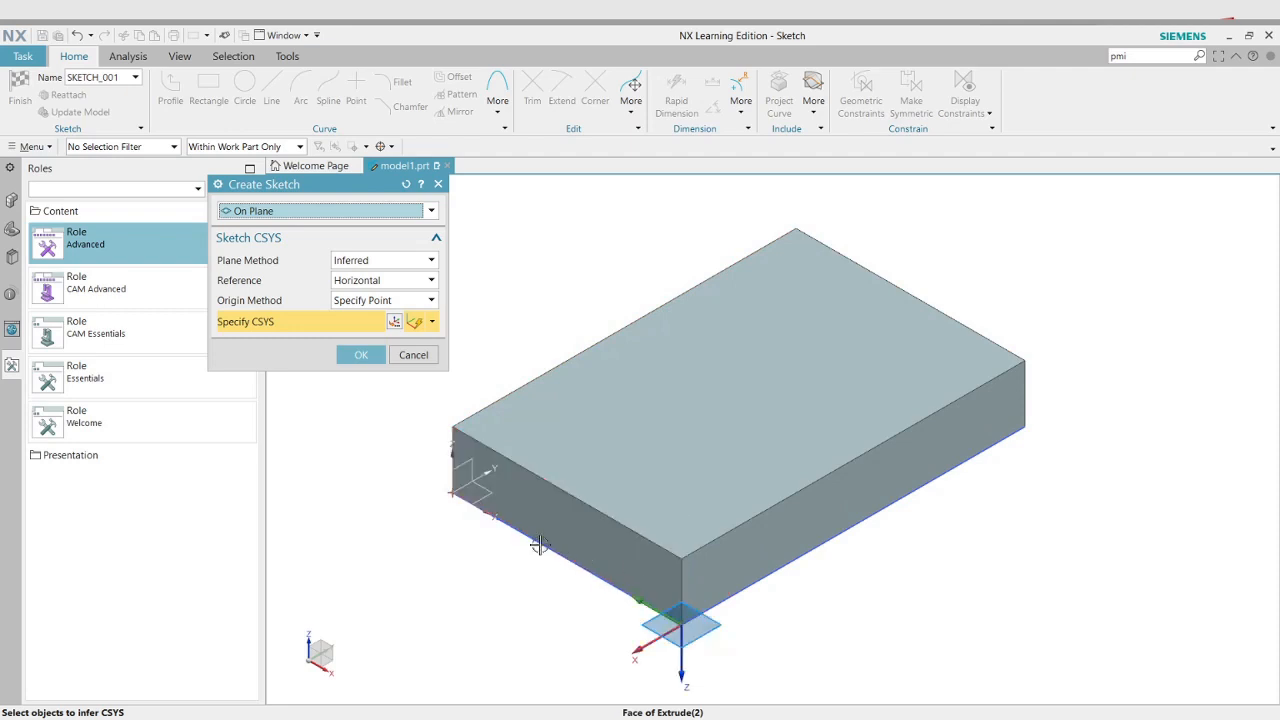
left_click(479, 468)
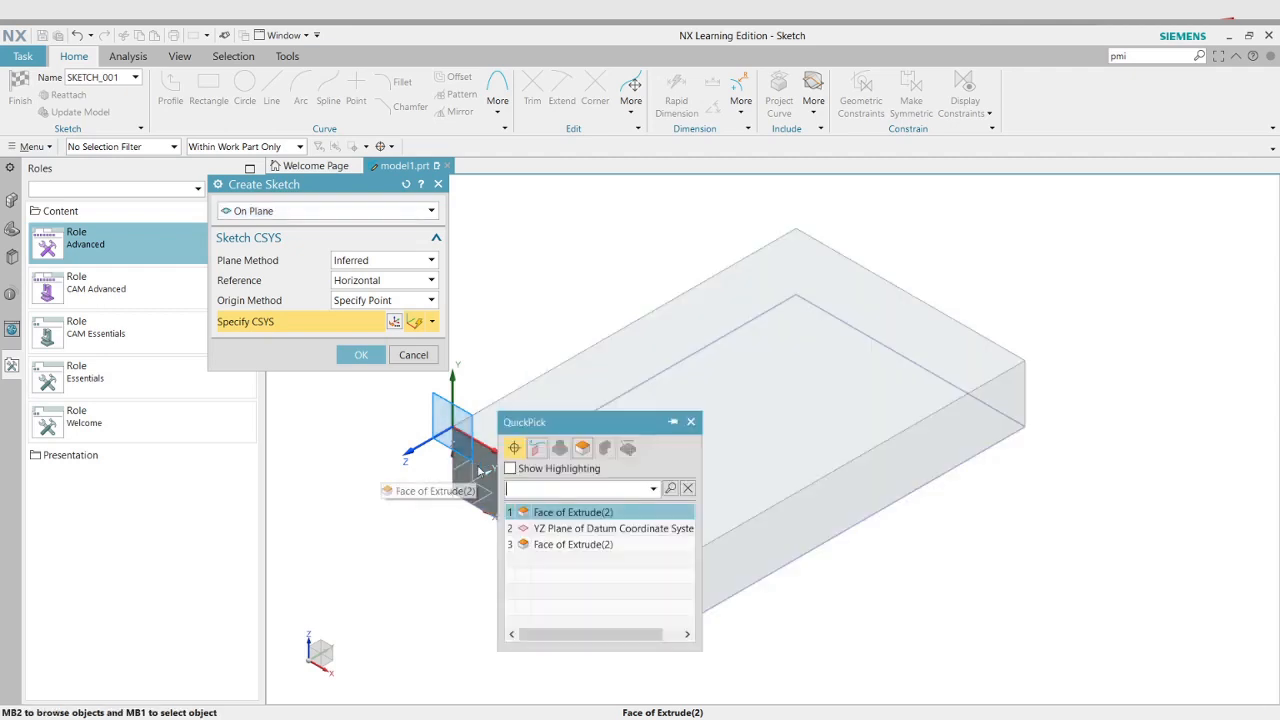
left_click_drag(576, 424, 818, 404)
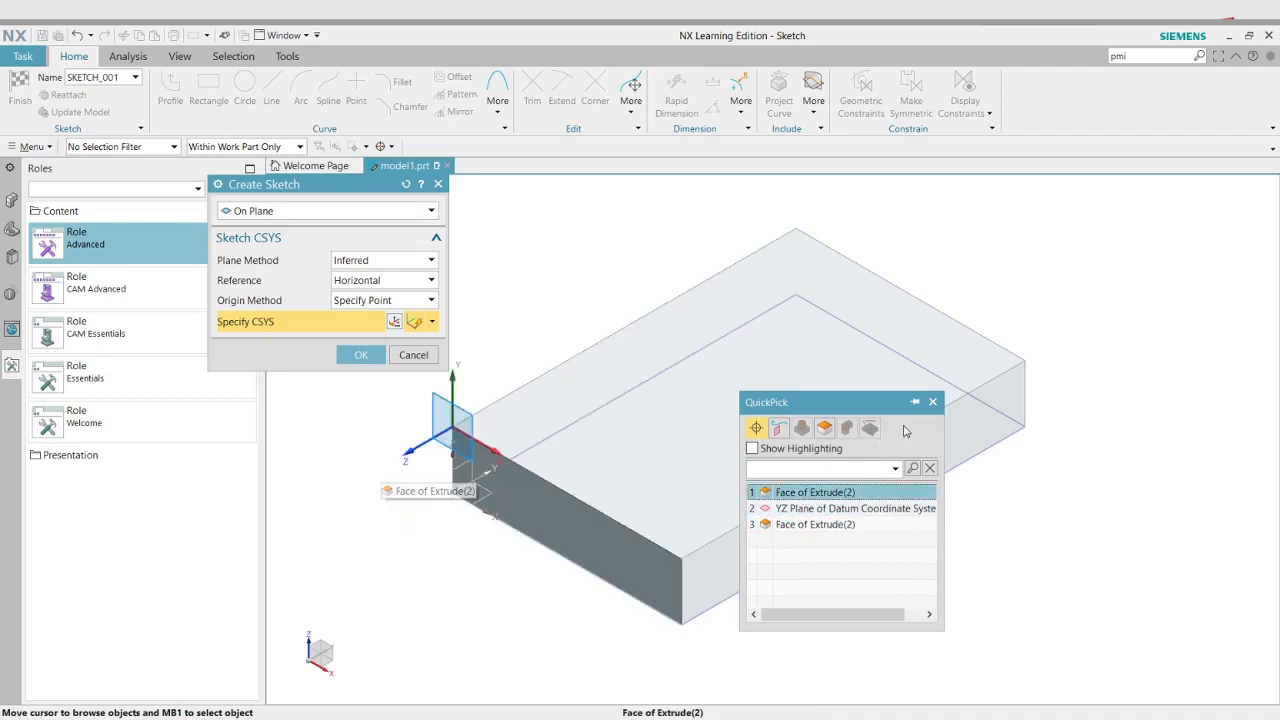
left_click(933, 402)
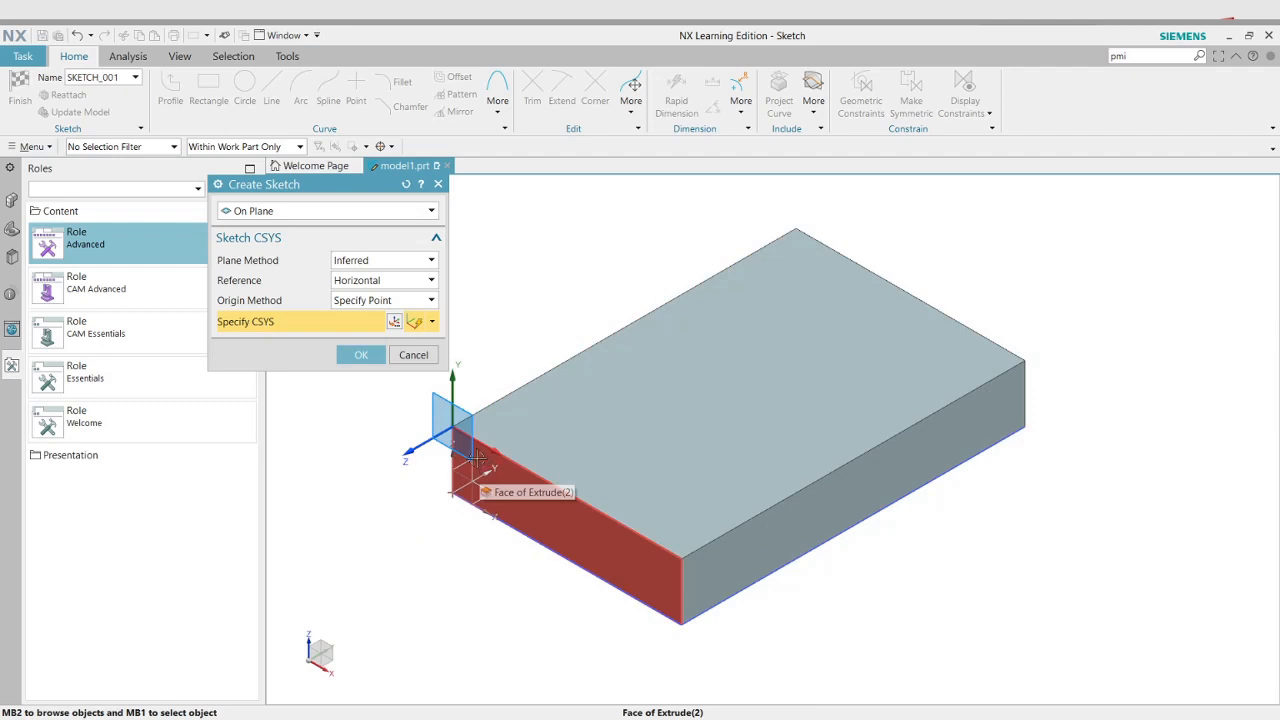
right_click(479, 465)
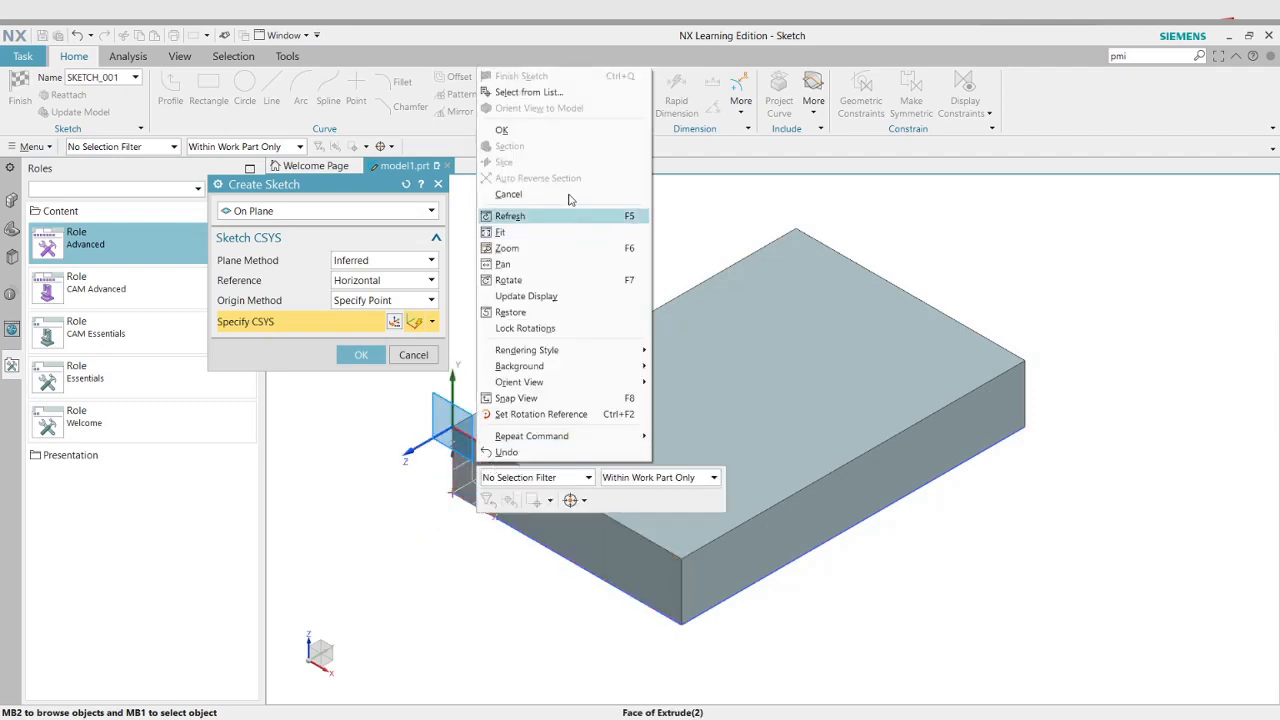
left_click(521, 92)
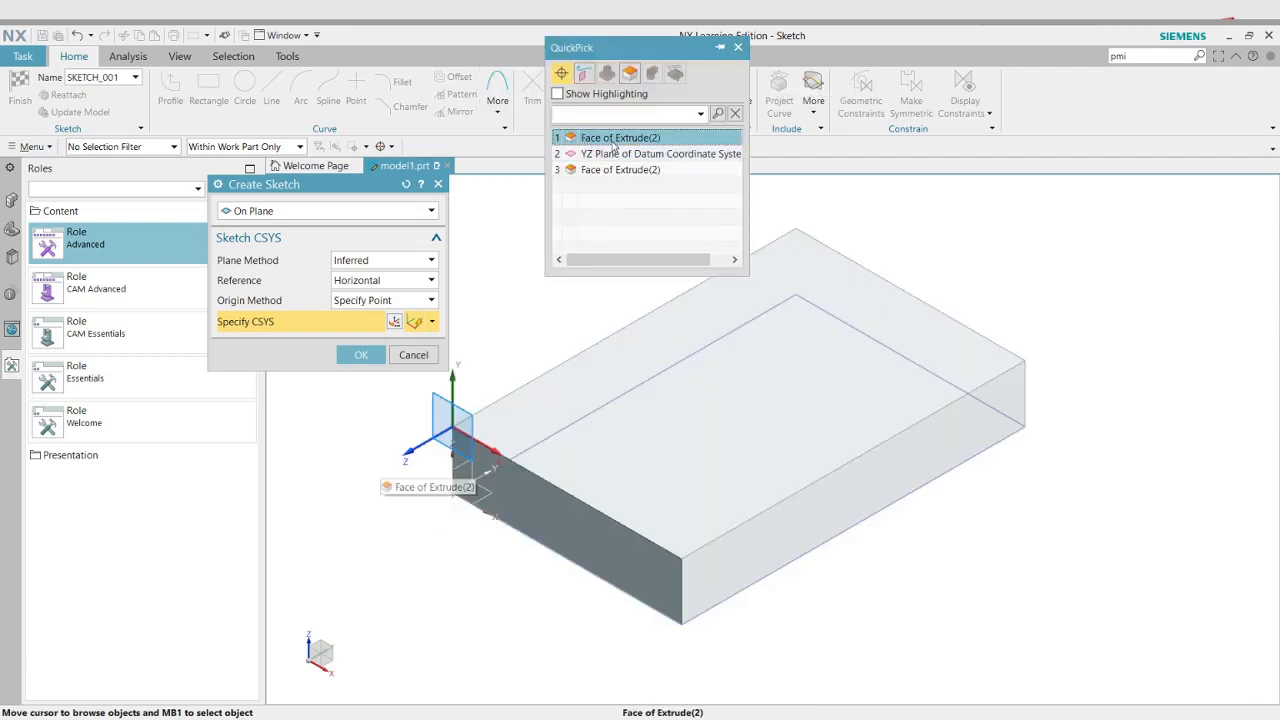
left_click(738, 47)
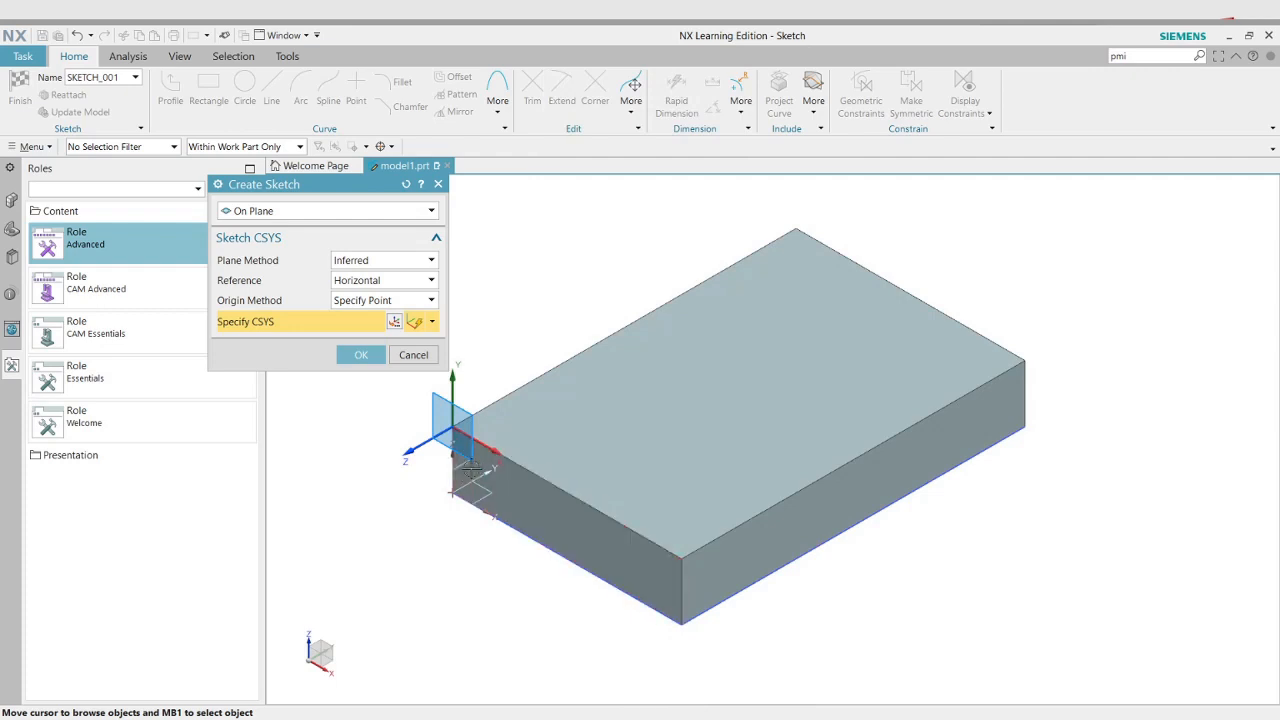
Place the new sketch on the block's 64 by 16 end face at the origin and leave the Profile tool
left_click(583, 542)
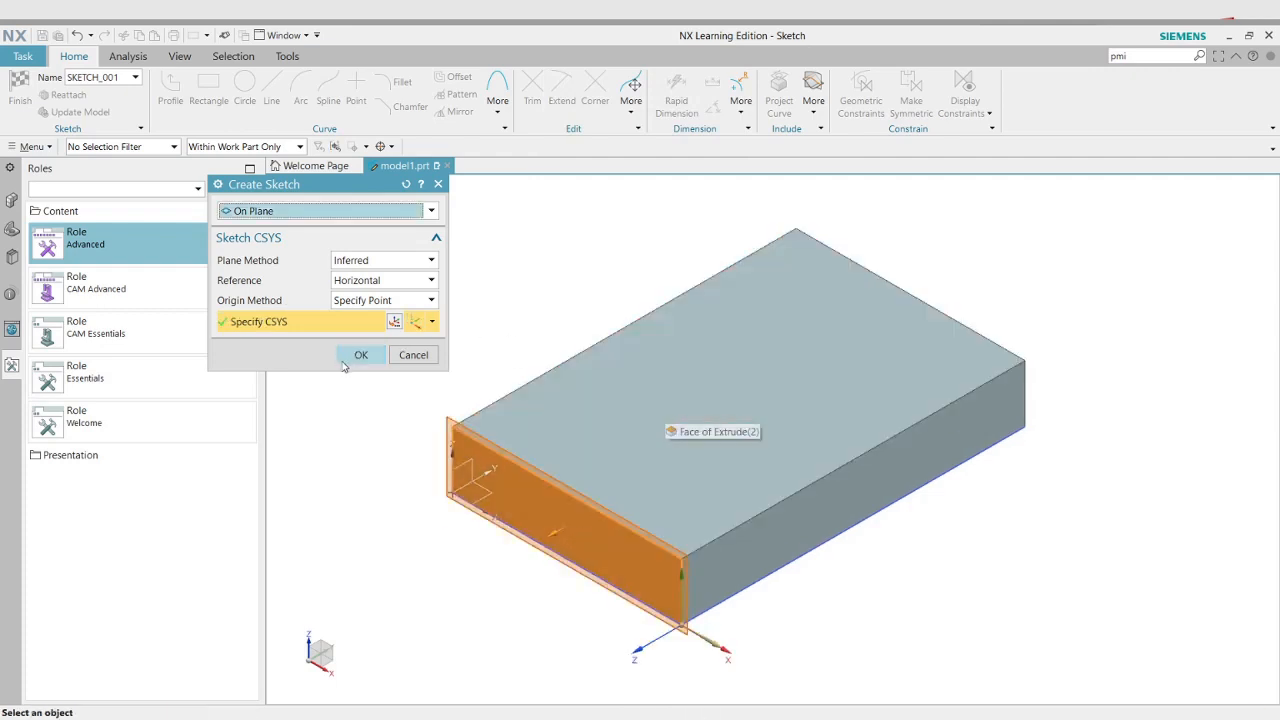
left_click(345, 355)
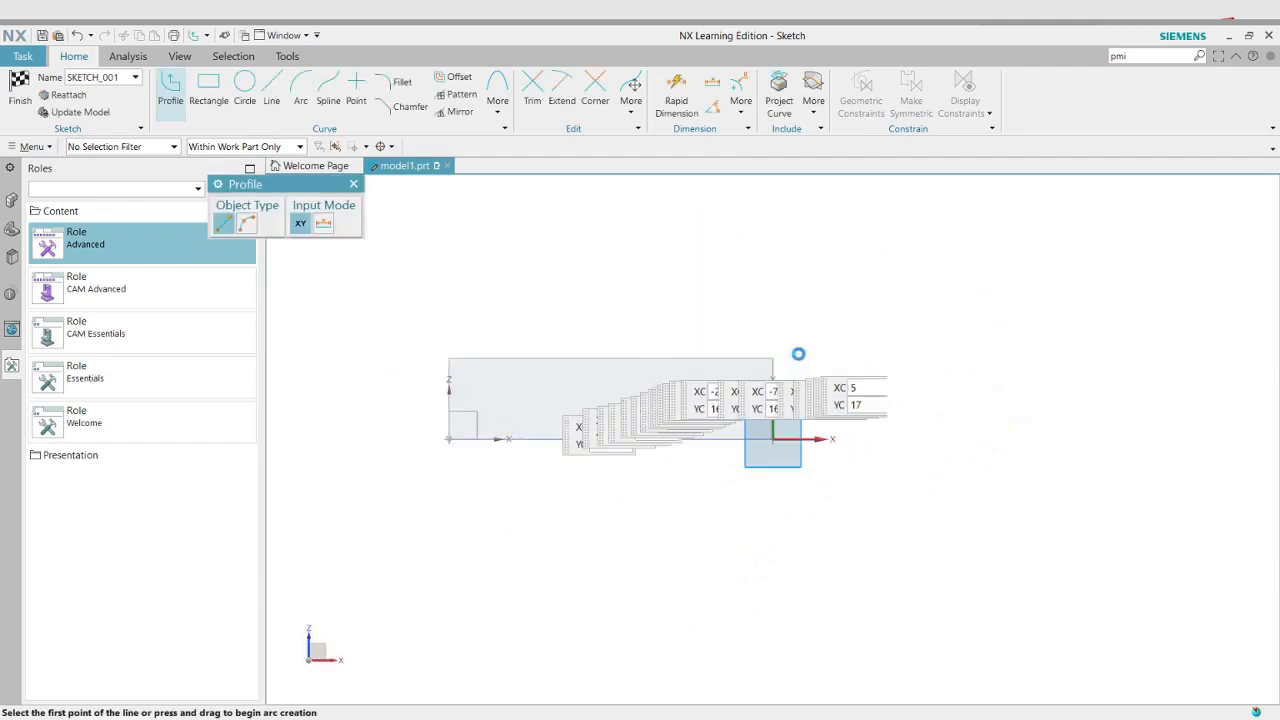
middle_click_drag(844, 325, 809, 363)
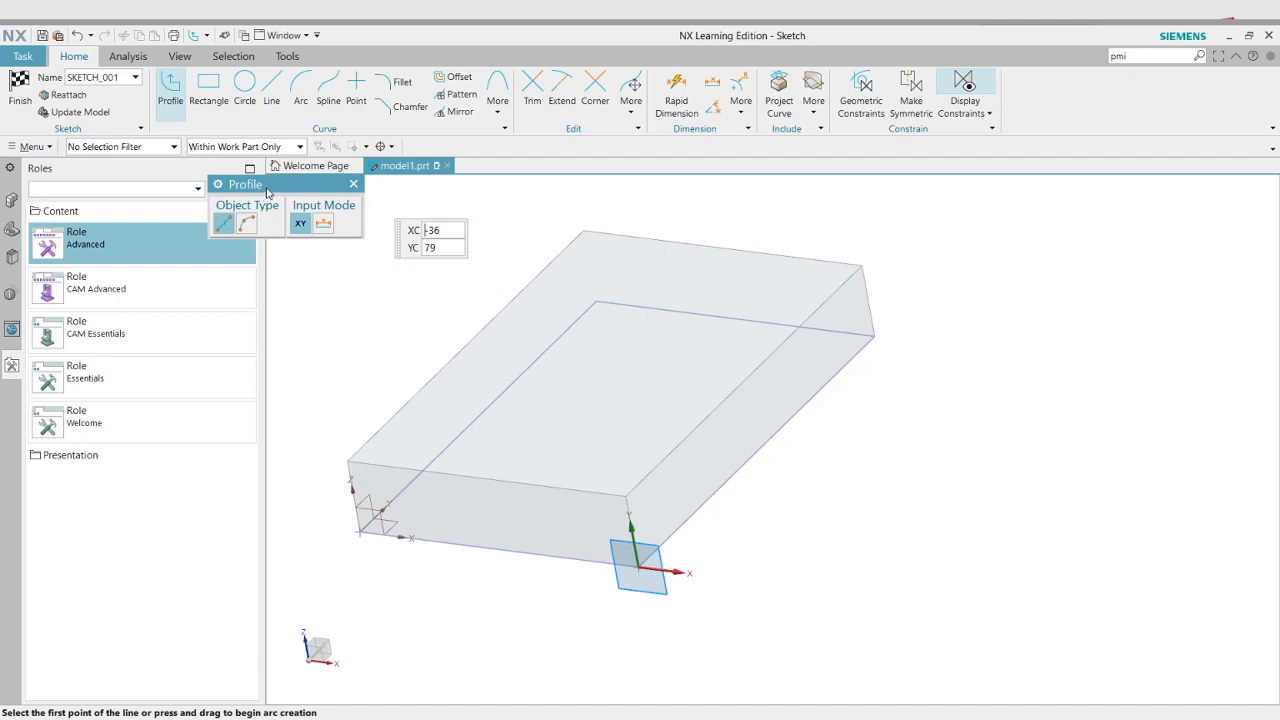
key("Escape")
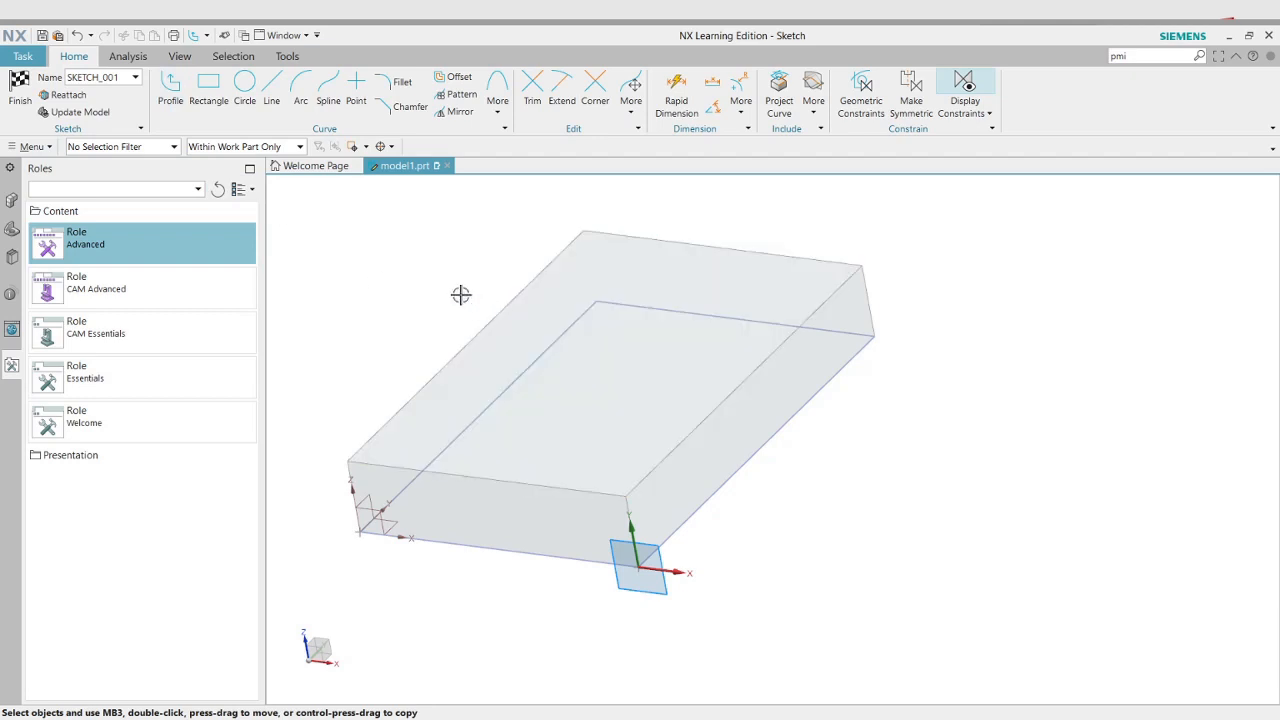
left_click(170, 92)
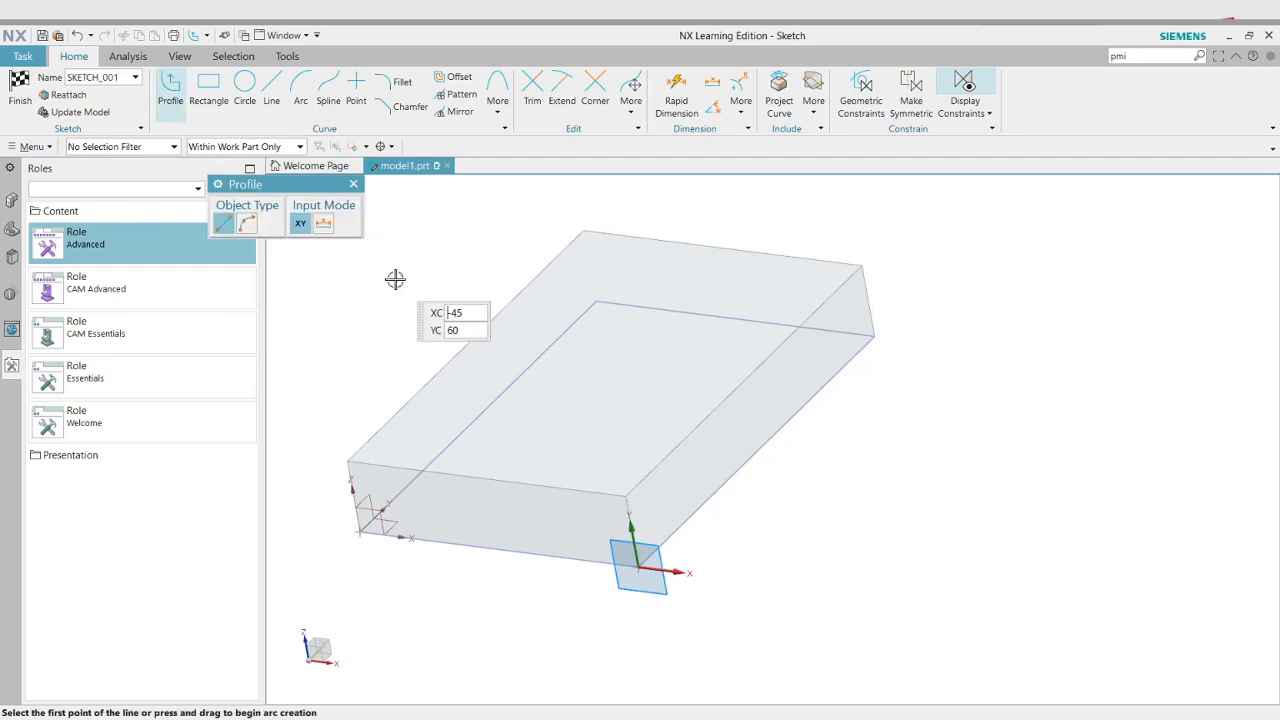
key("Escape")
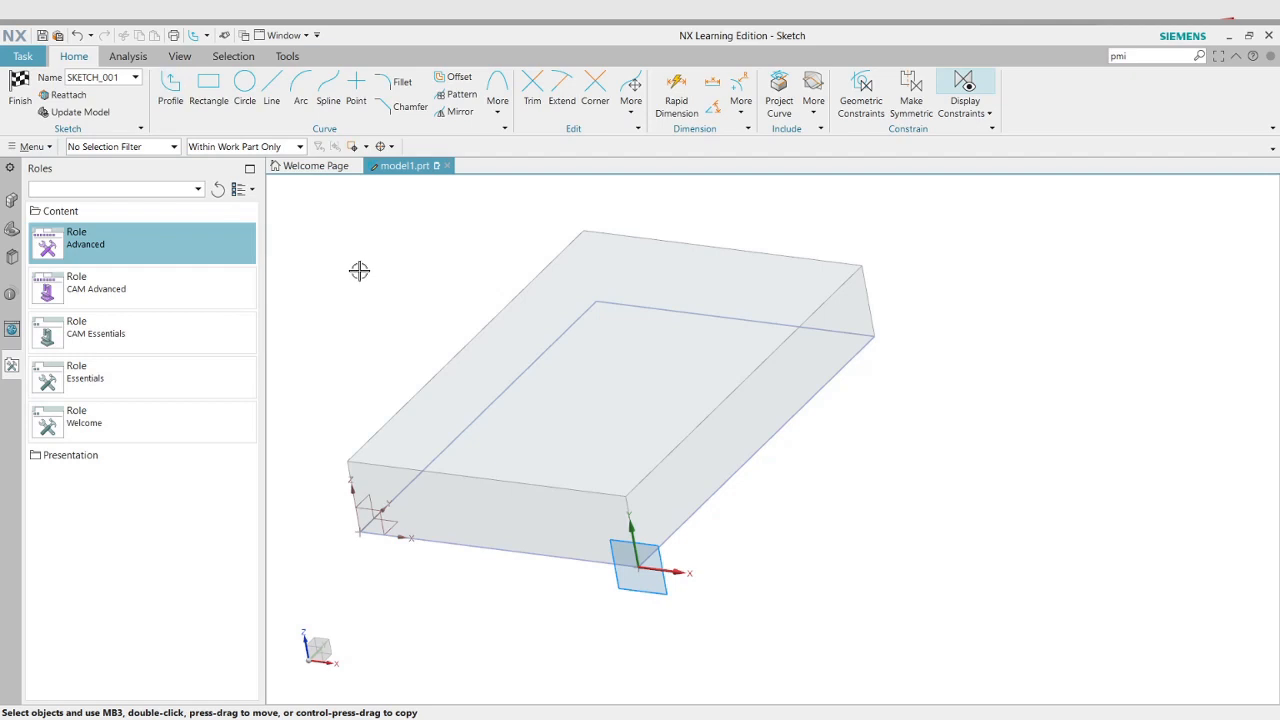
Sketch an upright rectangle by two points from the origin corner, about 61 in wide and 79 in high
key("r")
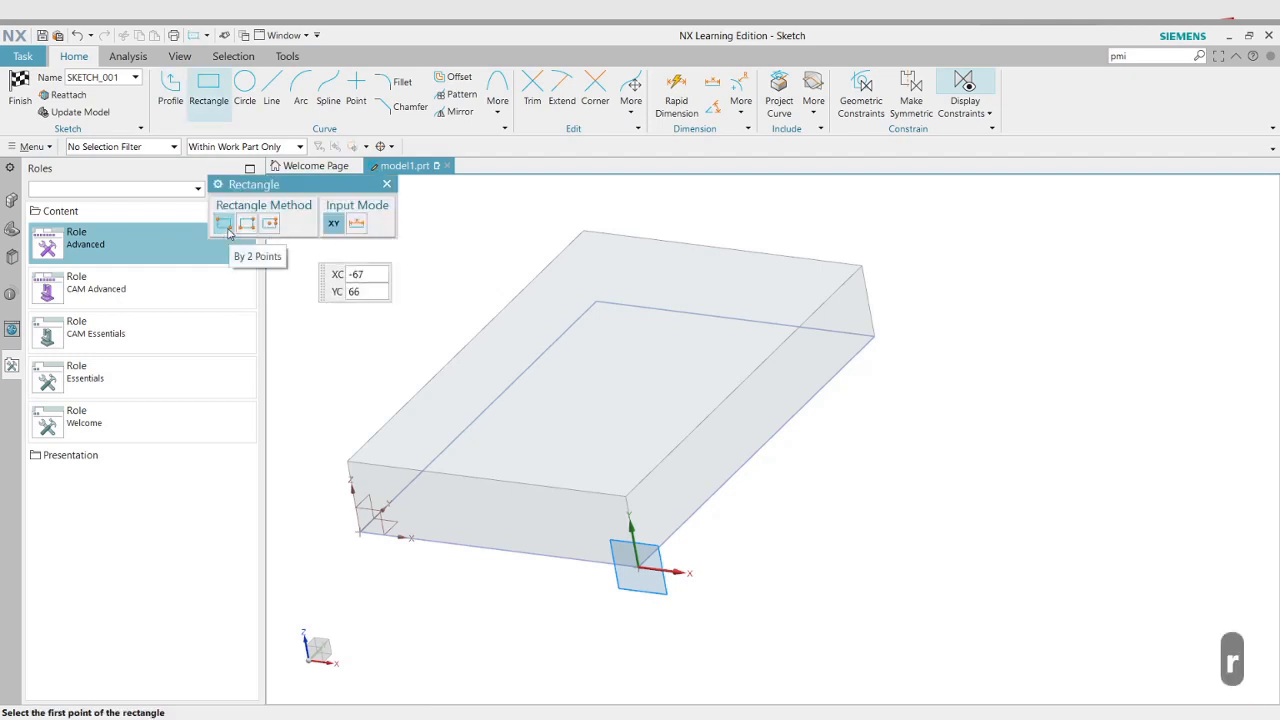
left_click(358, 531)
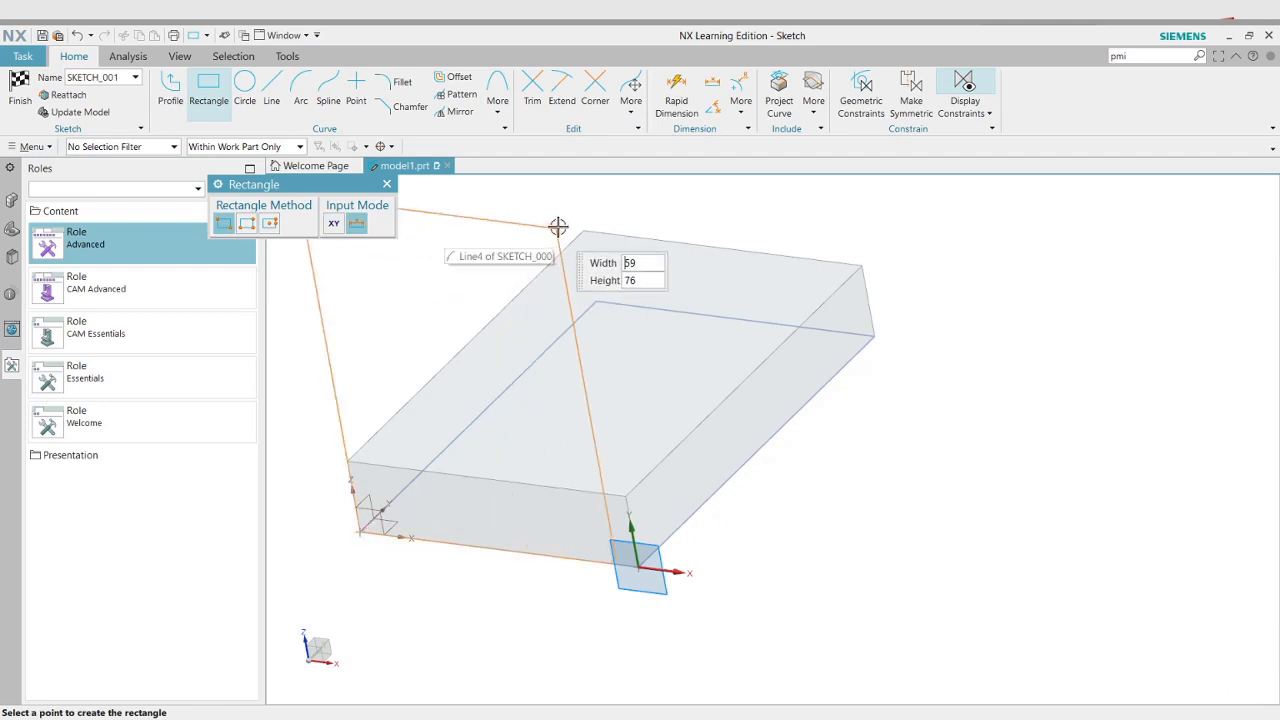
left_click(561, 216)
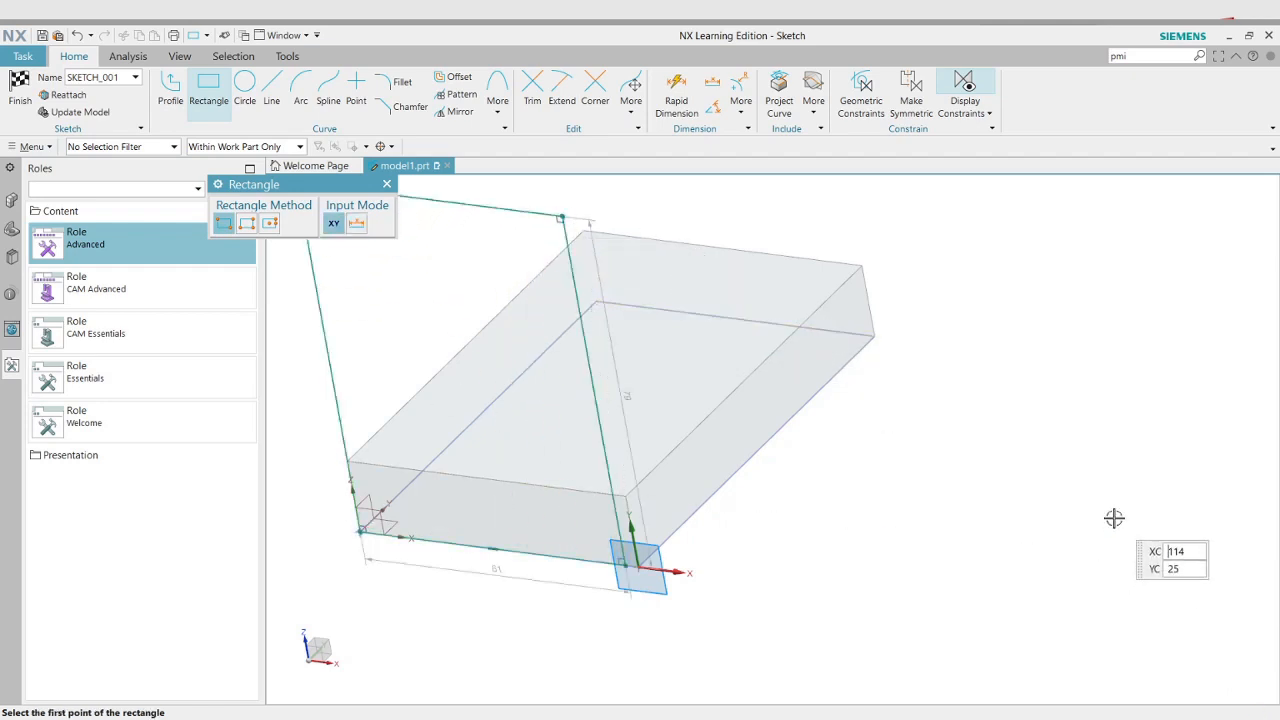
key("Escape")
Set the rectangle's width dimension to 64 in
mouse_move(891, 534)
middle_mouse_down()
mouse_move(946, 509)
mouse_move(913, 518)
middle_mouse_up()
scroll(914, 518, "up", 2)
scroll(914, 518, "down", 3)
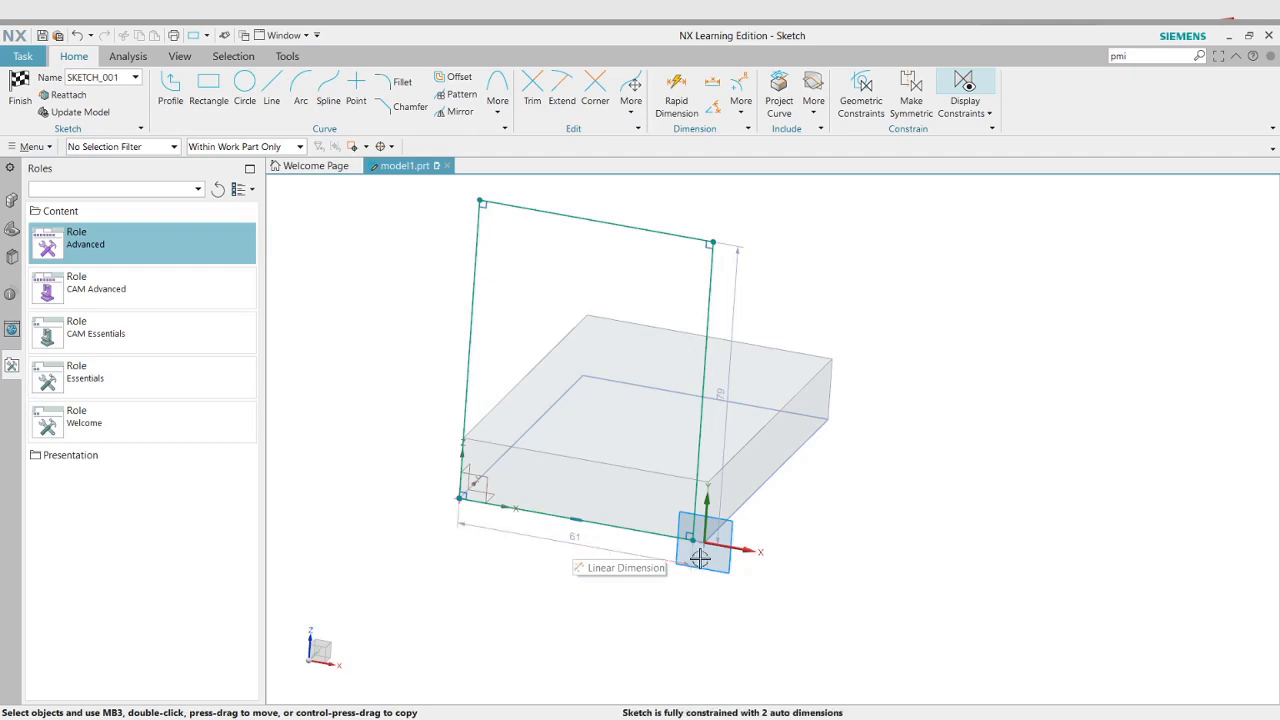
double_click(578, 539)
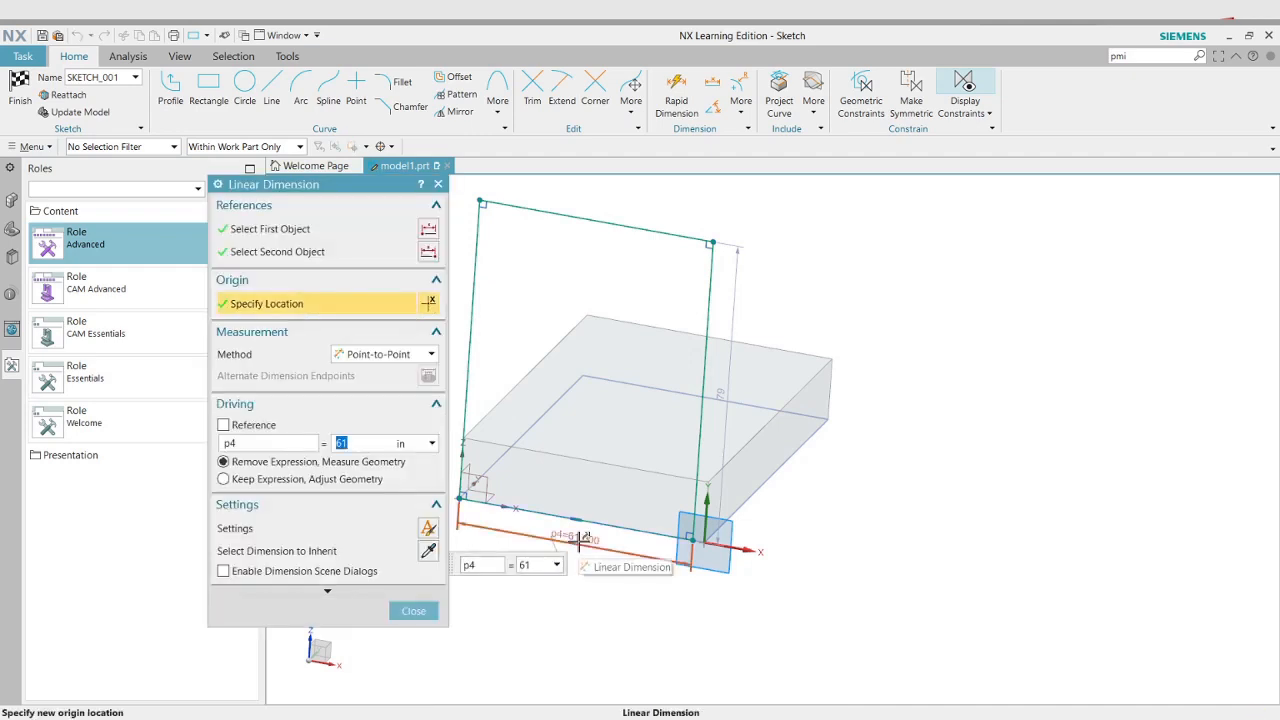
type("64")
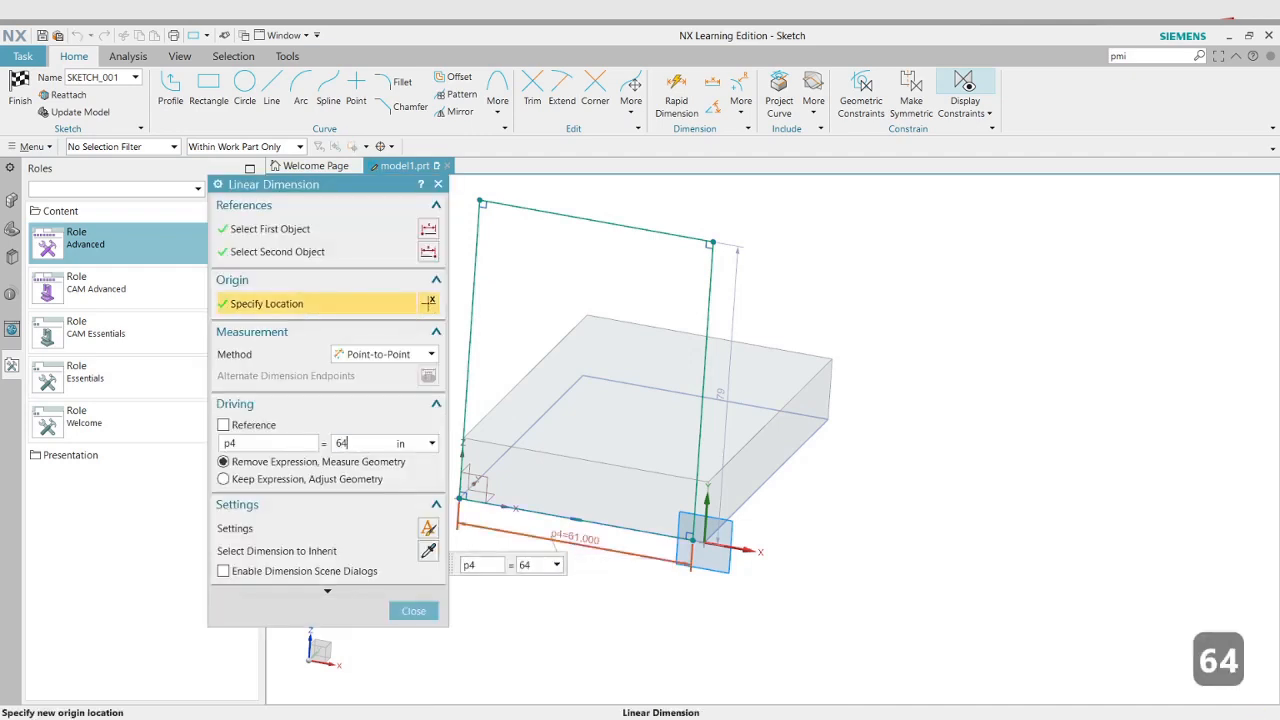
key("Return")
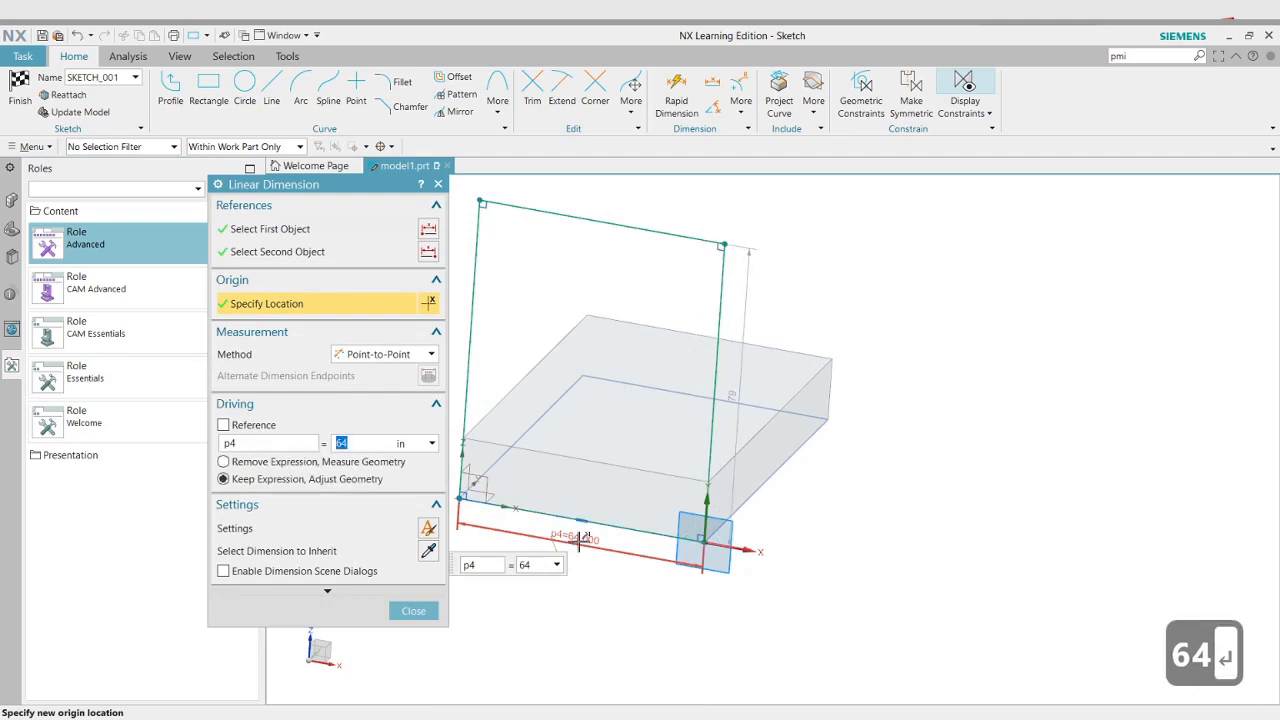
left_click(413, 610)
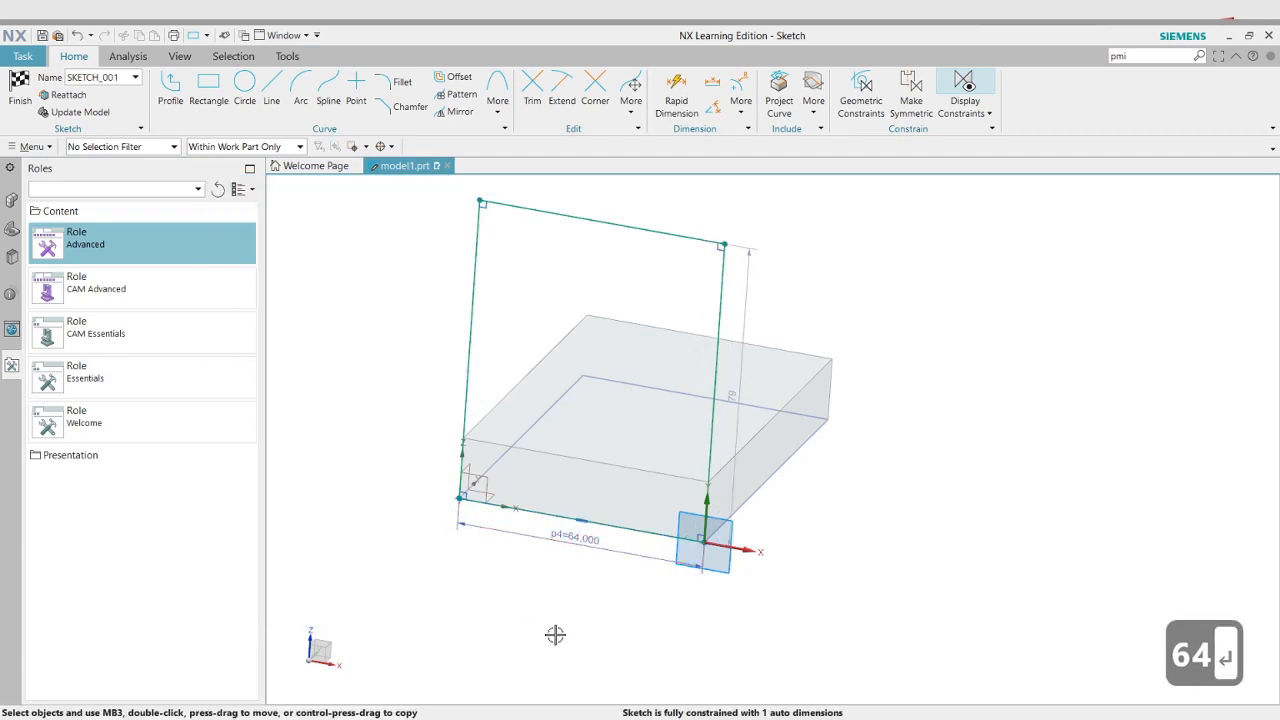
Delete the rectangle's width dimension and move its side edge inward to a width of about 47.88 in
left_click(588, 540)
key("Delete")
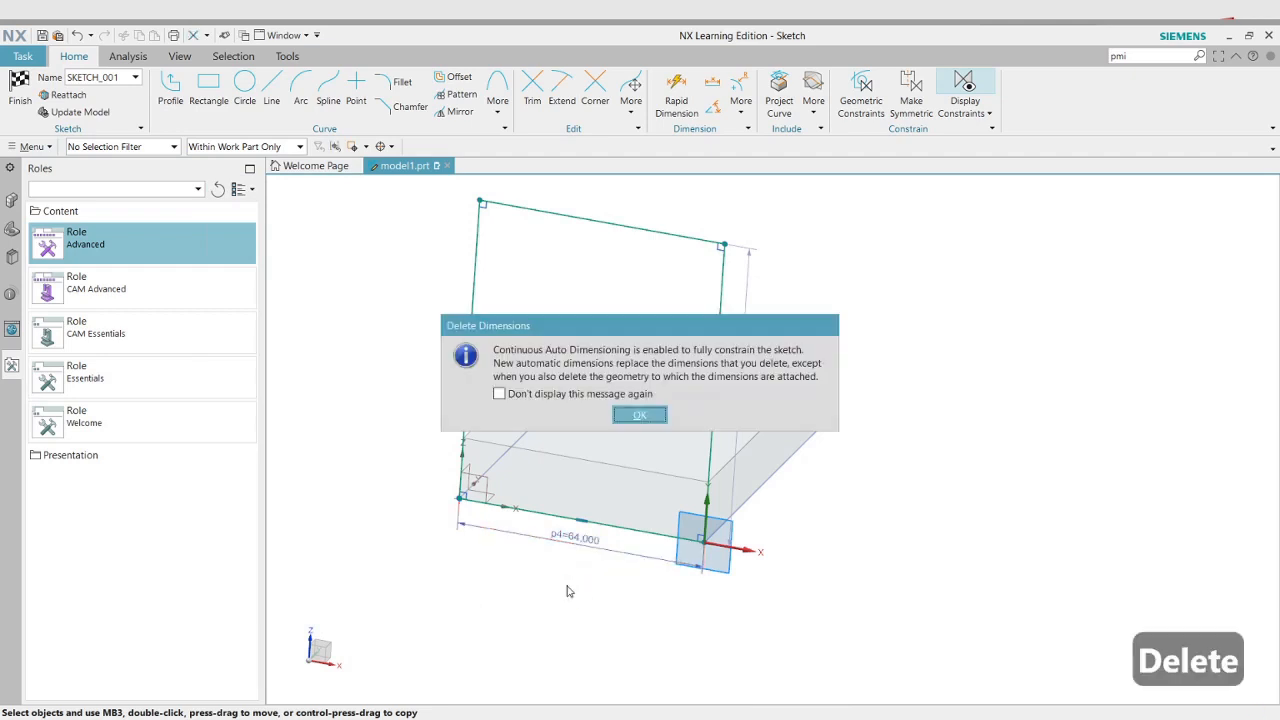
left_click(645, 414)
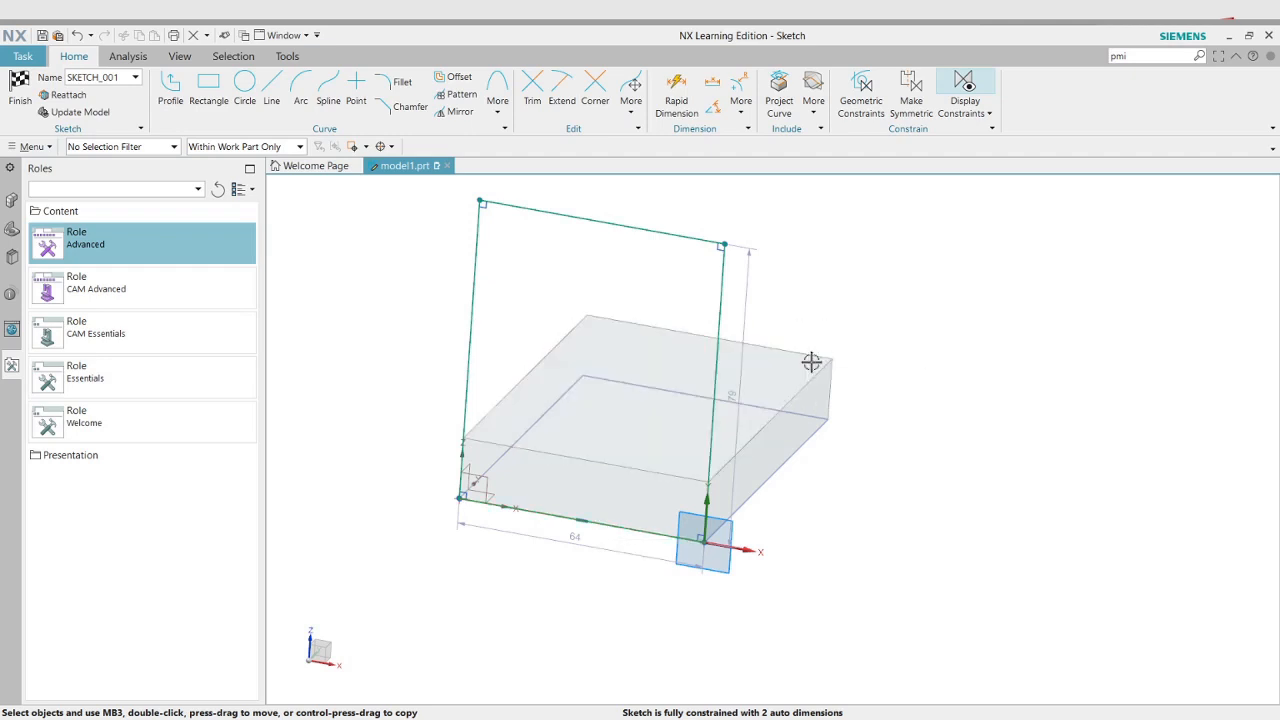
left_click_drag(707, 452, 657, 430)
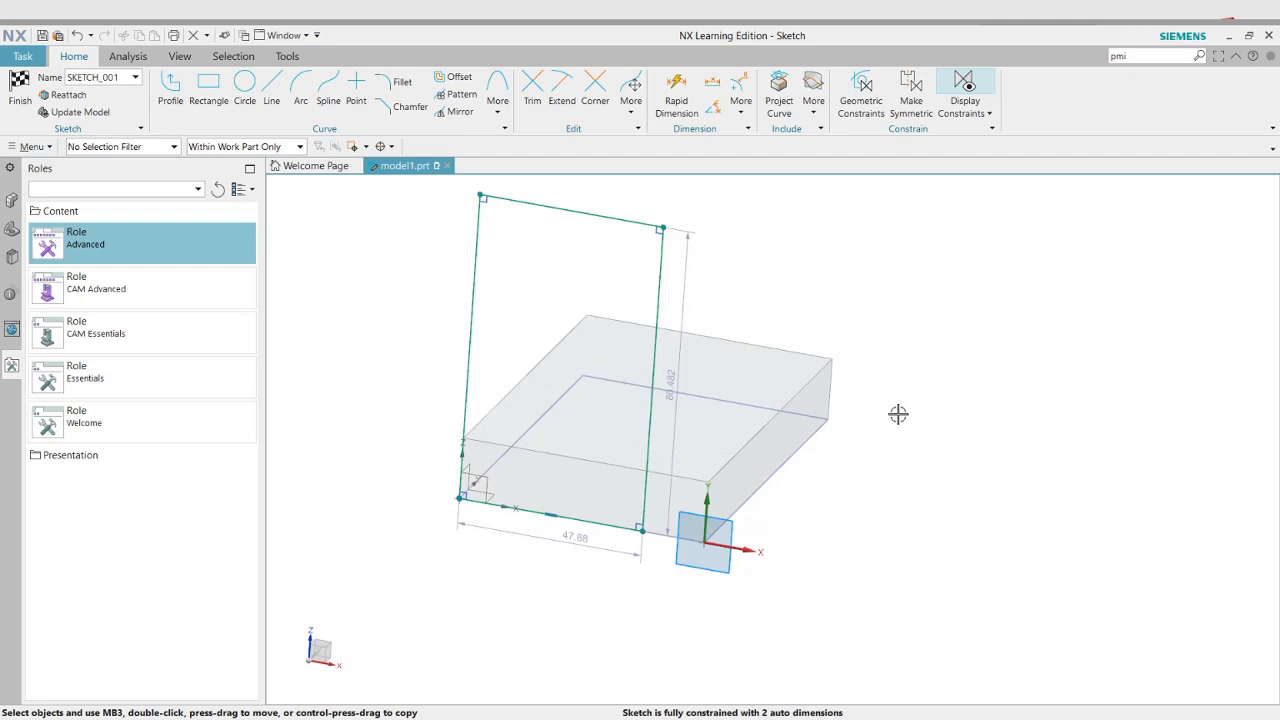
Look through the additional dimension and include commands, and search the Command Finder for "constrains"
left_click(743, 117)
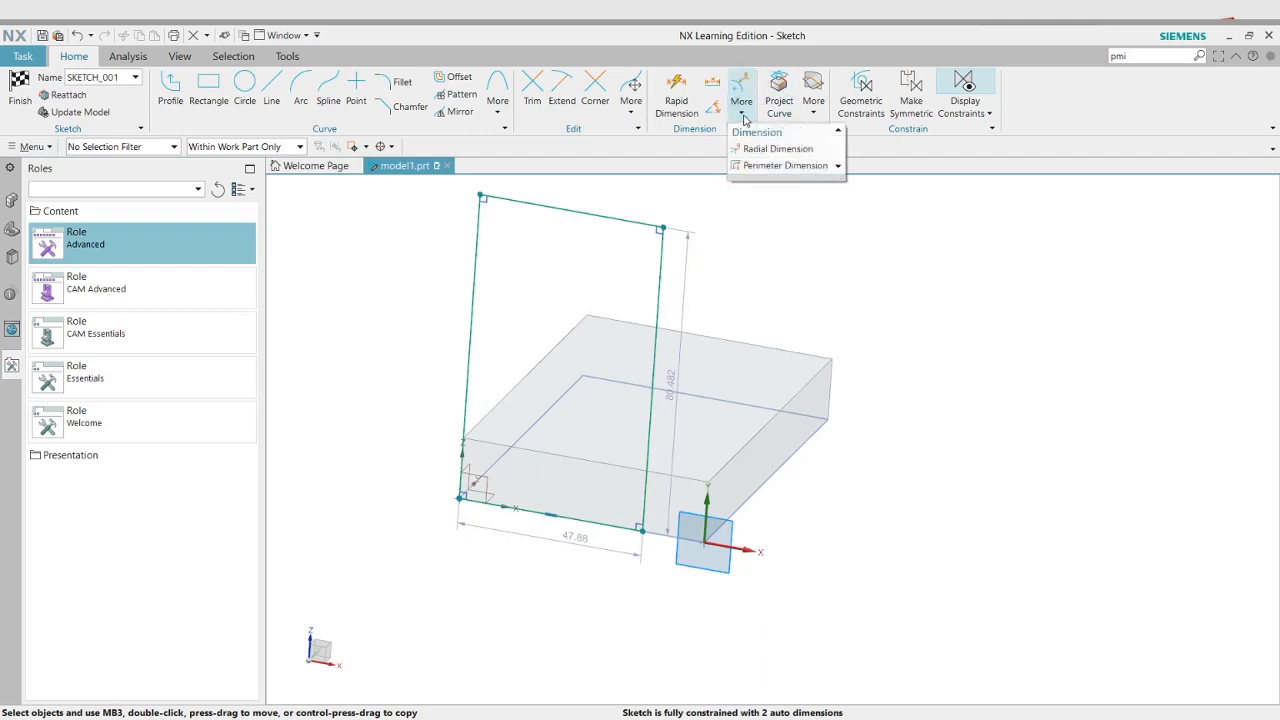
left_click(814, 110)
left_click(1038, 108)
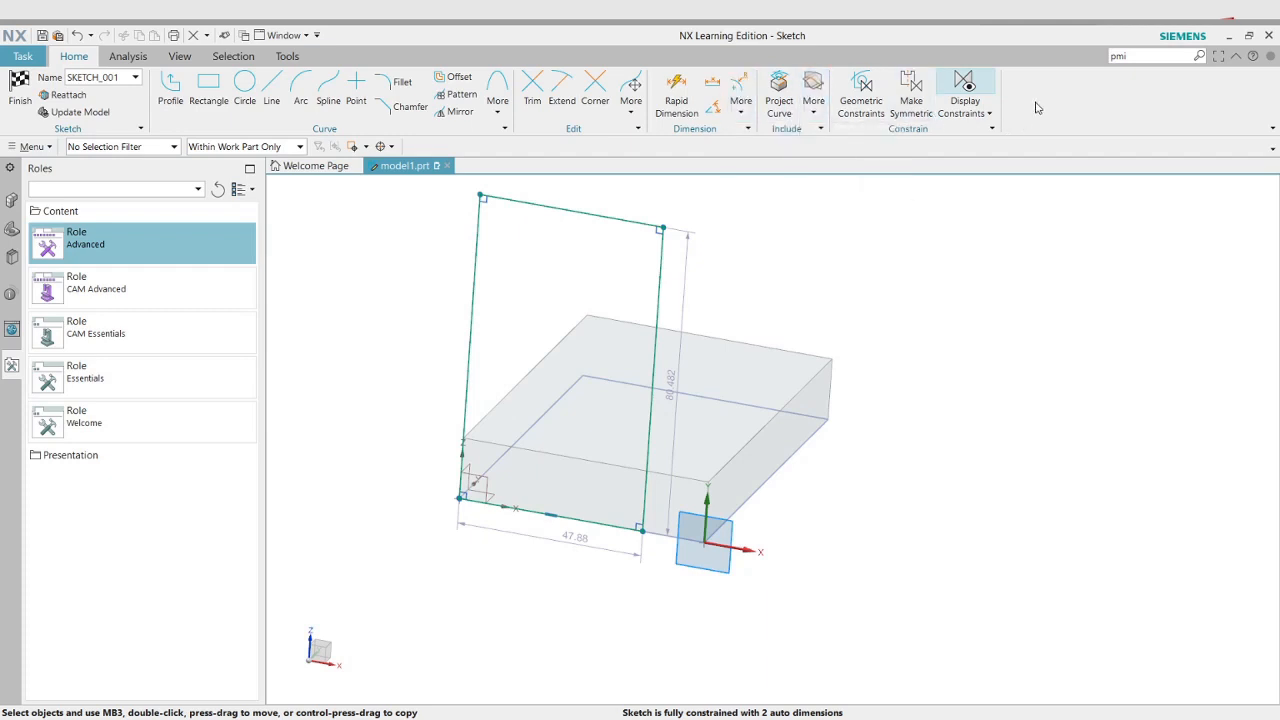
double_click(1141, 56)
key("BackSpace")
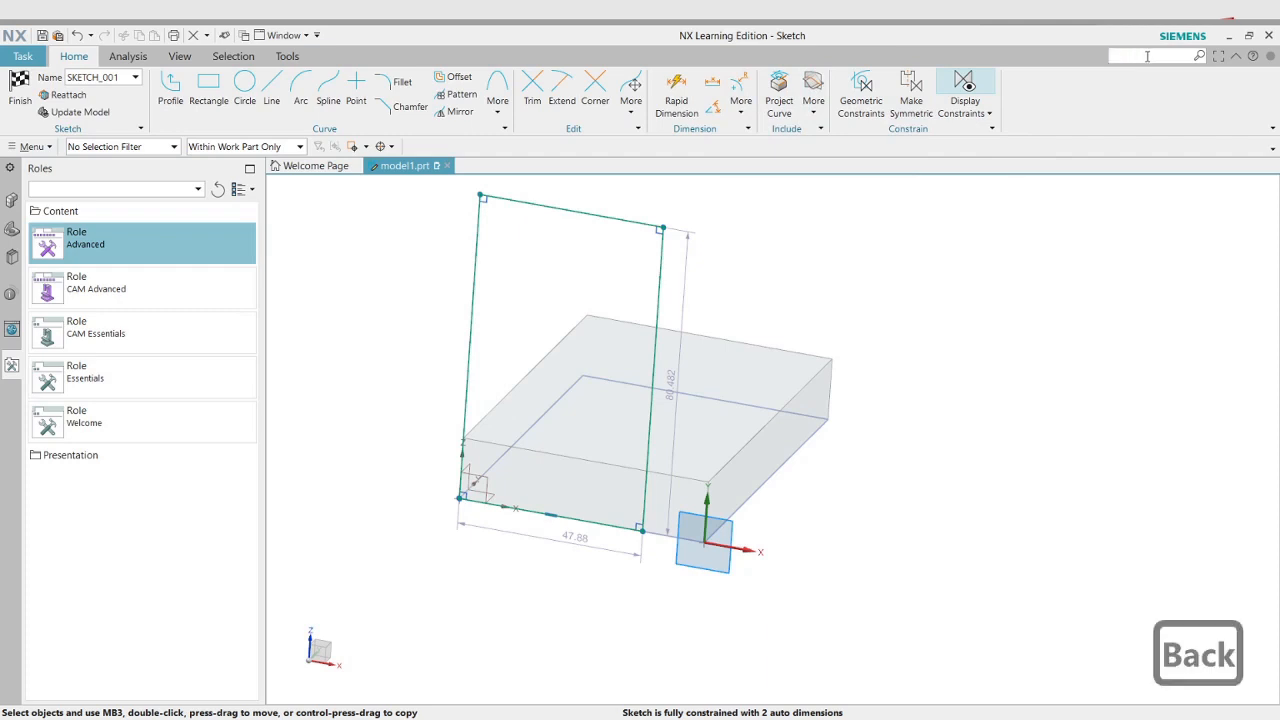
type("con")
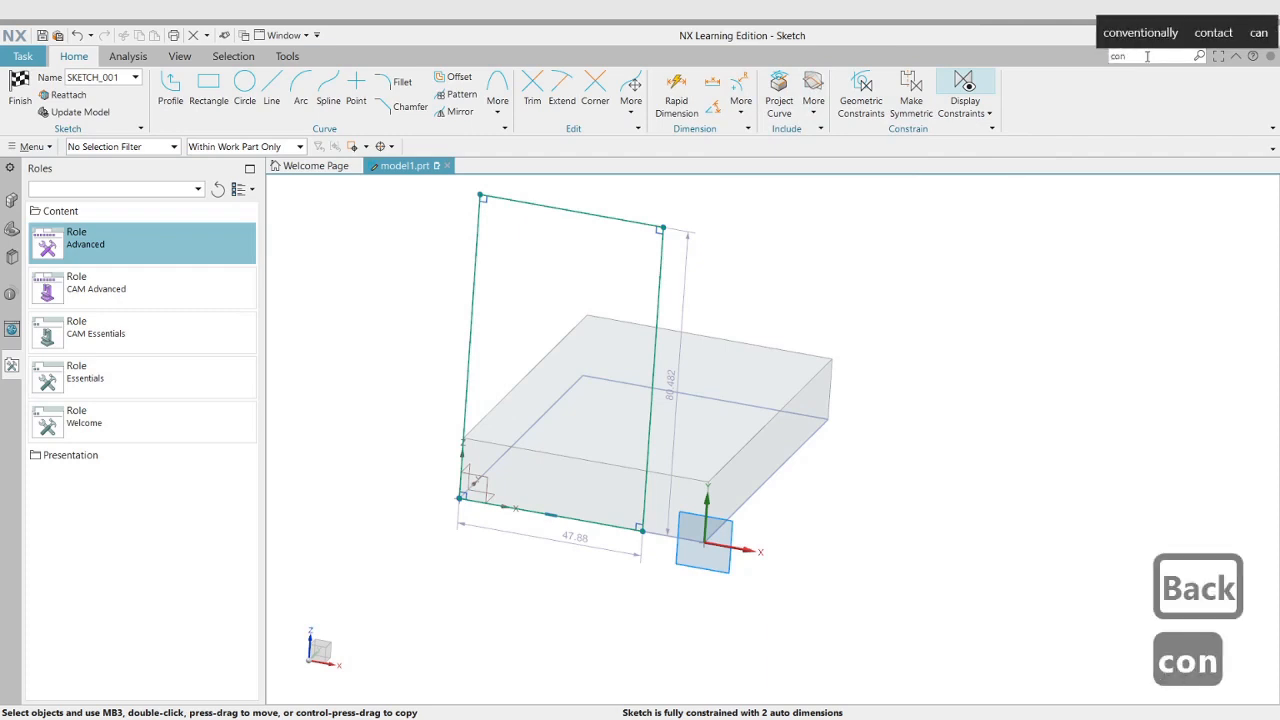
type("strains")
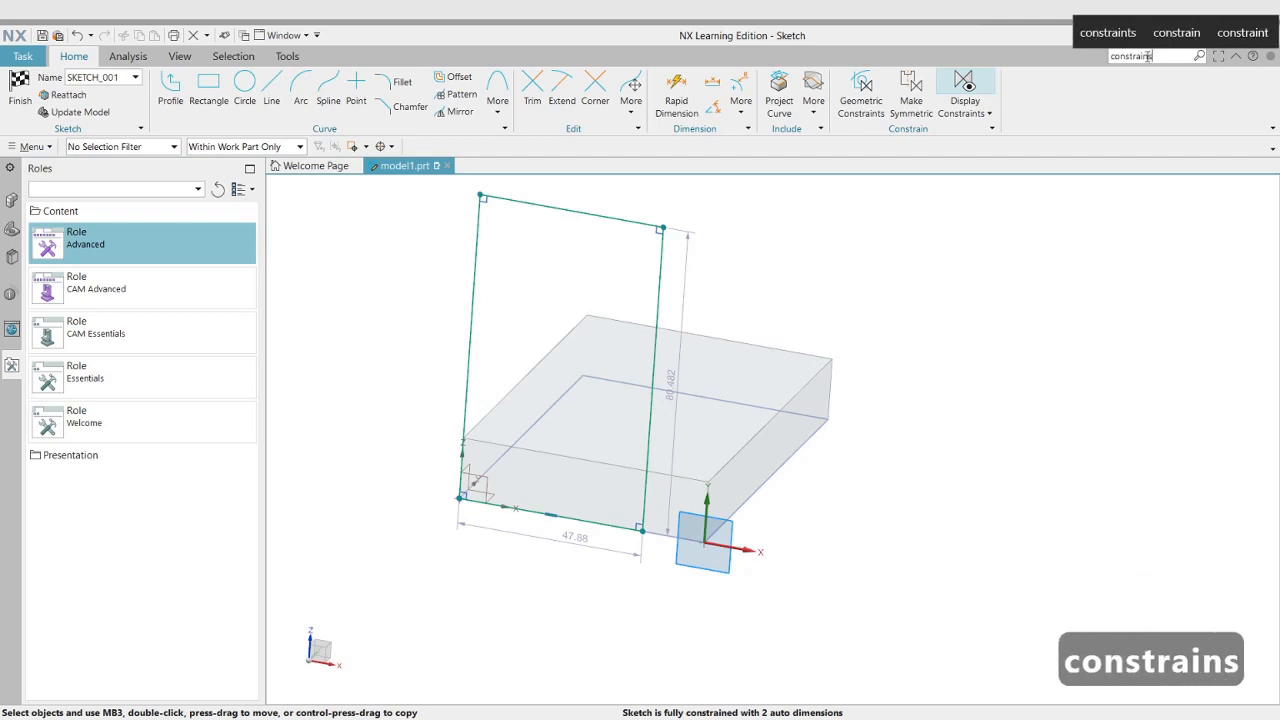
key("Return")
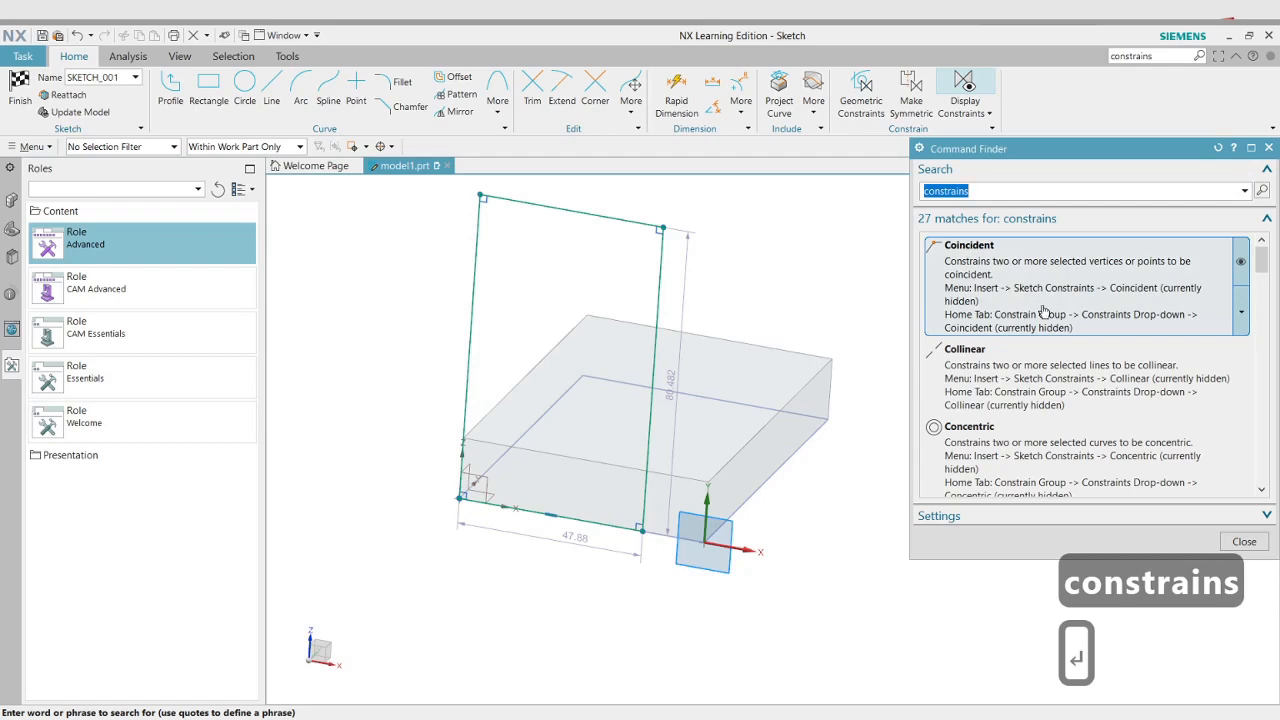
Examine the Command Finder matches for a suitable sketch constraint command
scroll(1030, 305, "down", 5)
scroll(1025, 410, "down", 4)
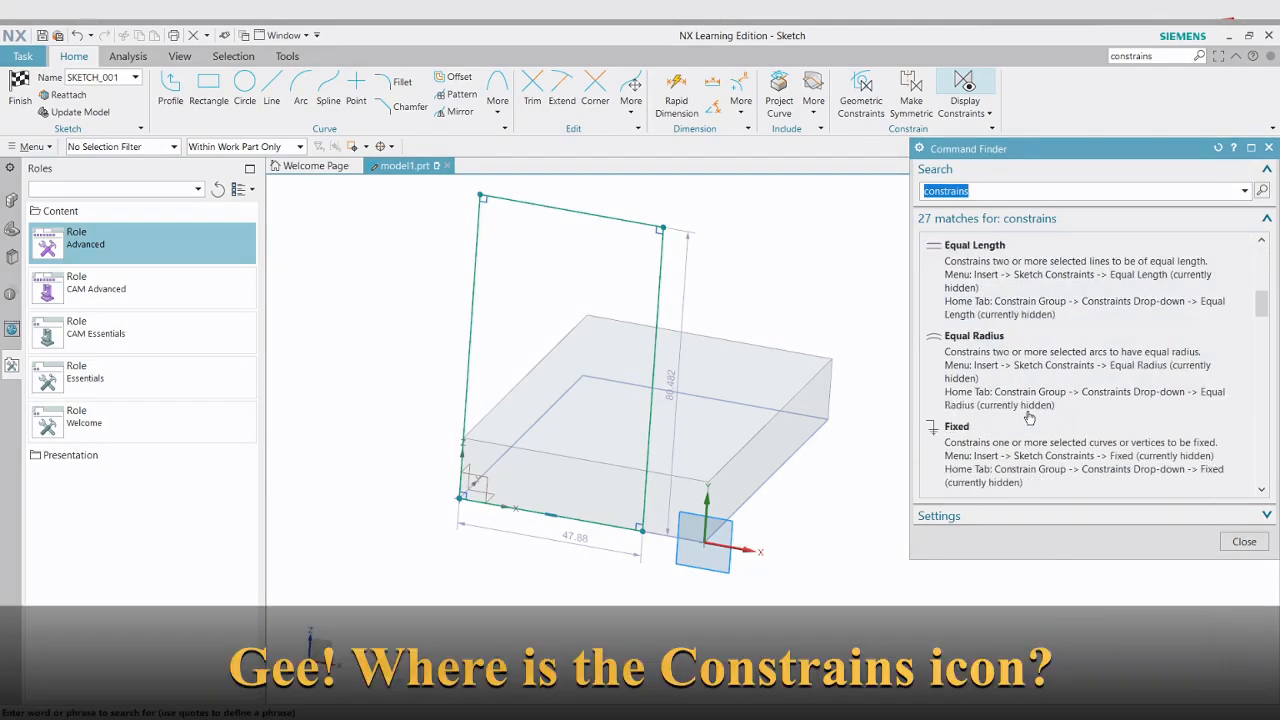
scroll(1029, 416, "down", 6)
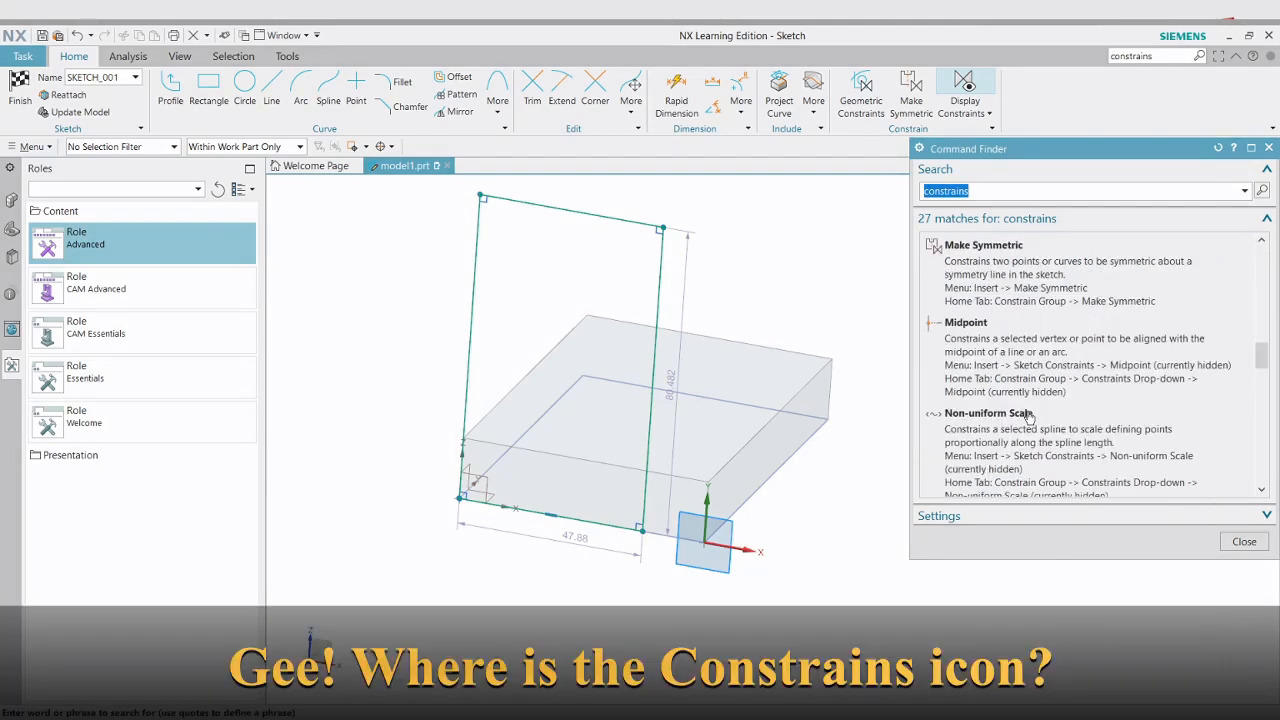
scroll(1029, 416, "down", 10)
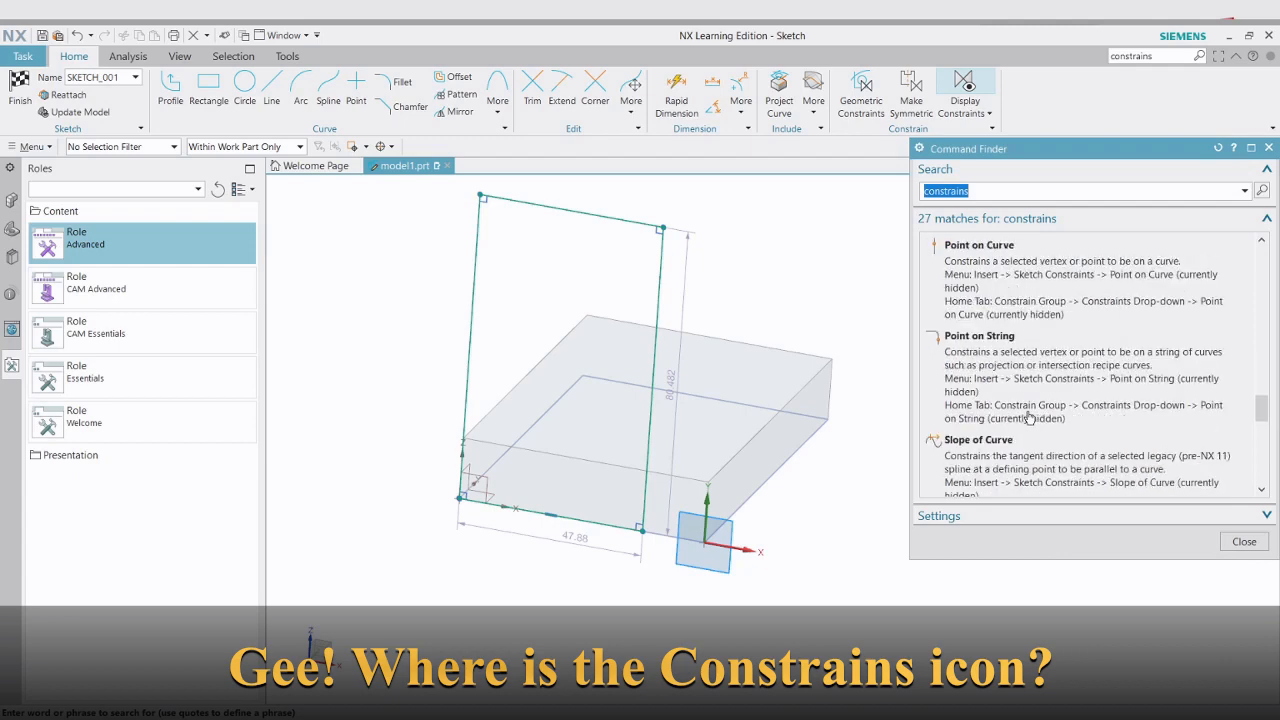
scroll(1029, 416, "down", 5)
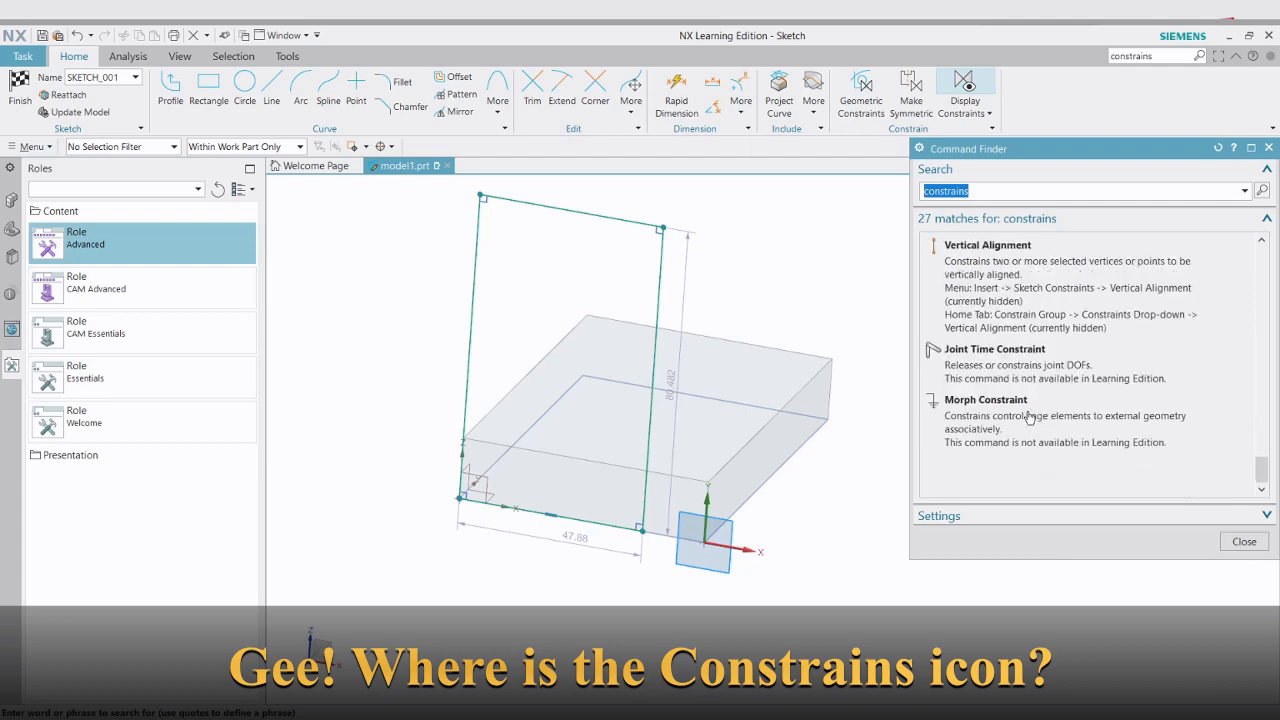
scroll(1029, 416, "up", 20)
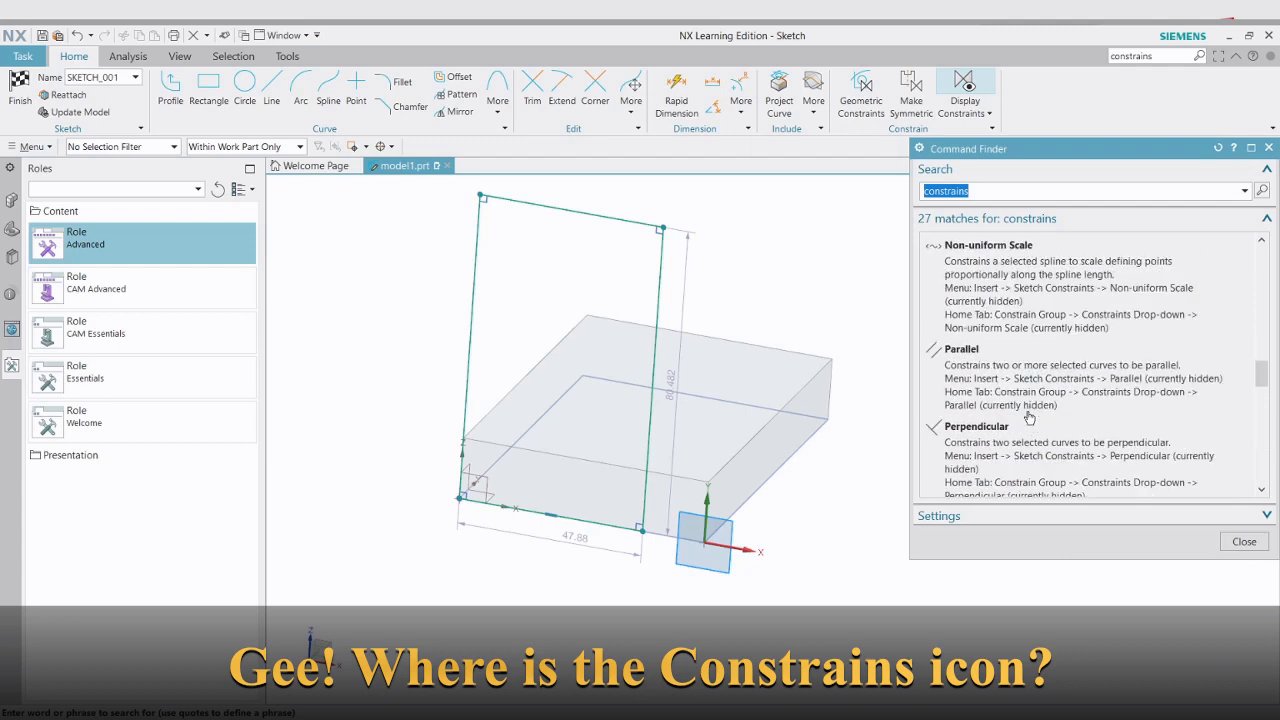
Look through the remaining Command Finder matches and the additional curve and dimension commands for a sketch constraint tool
scroll(1030, 415, "up", 5)
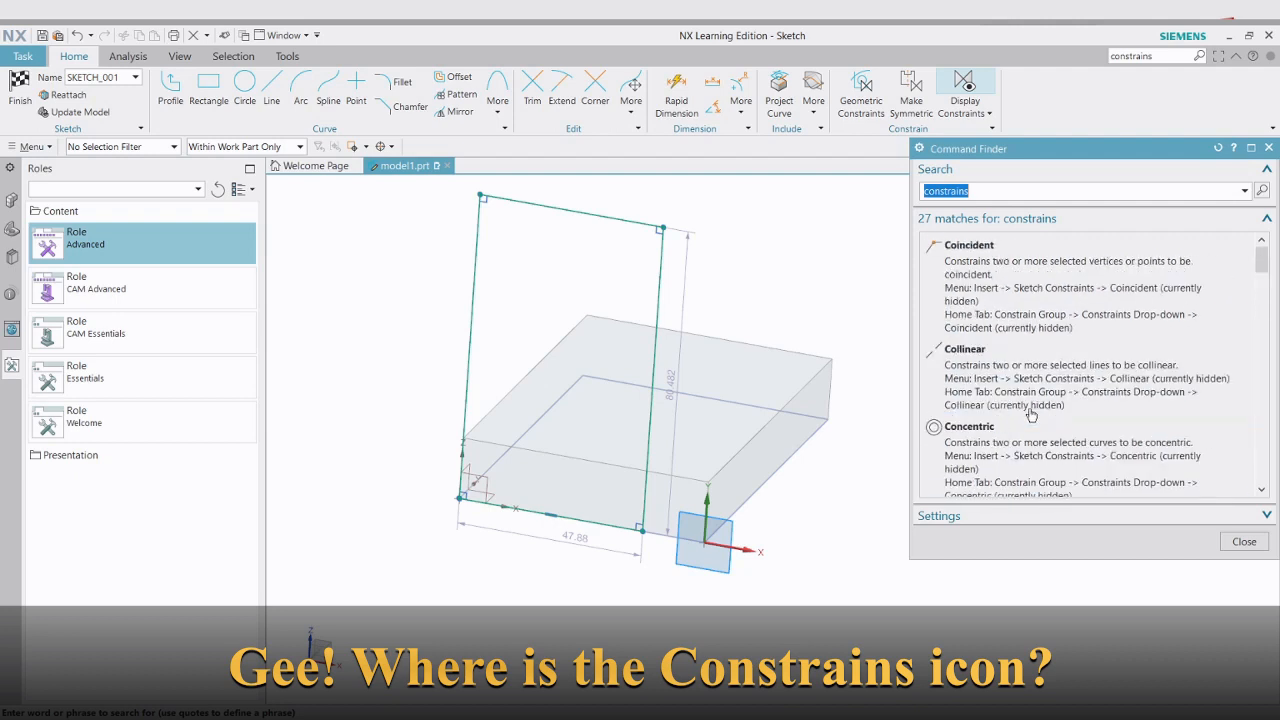
left_click(980, 265)
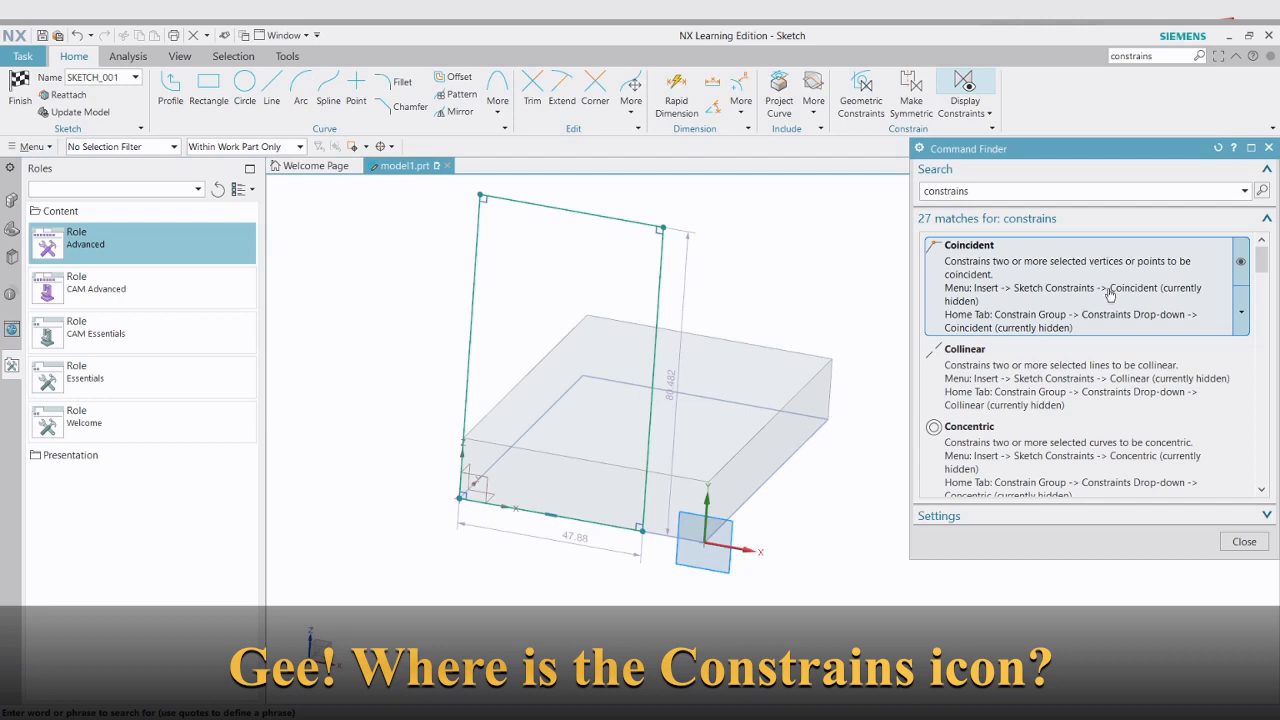
left_click(1268, 147)
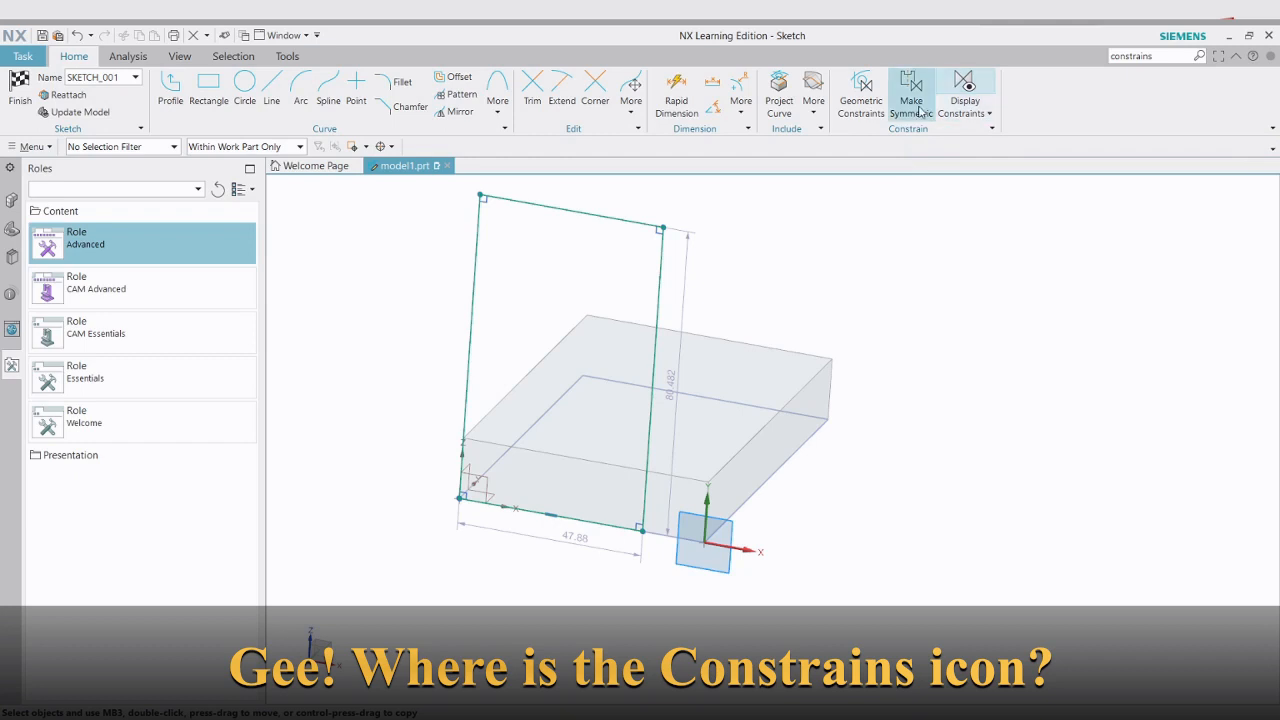
left_click(498, 108)
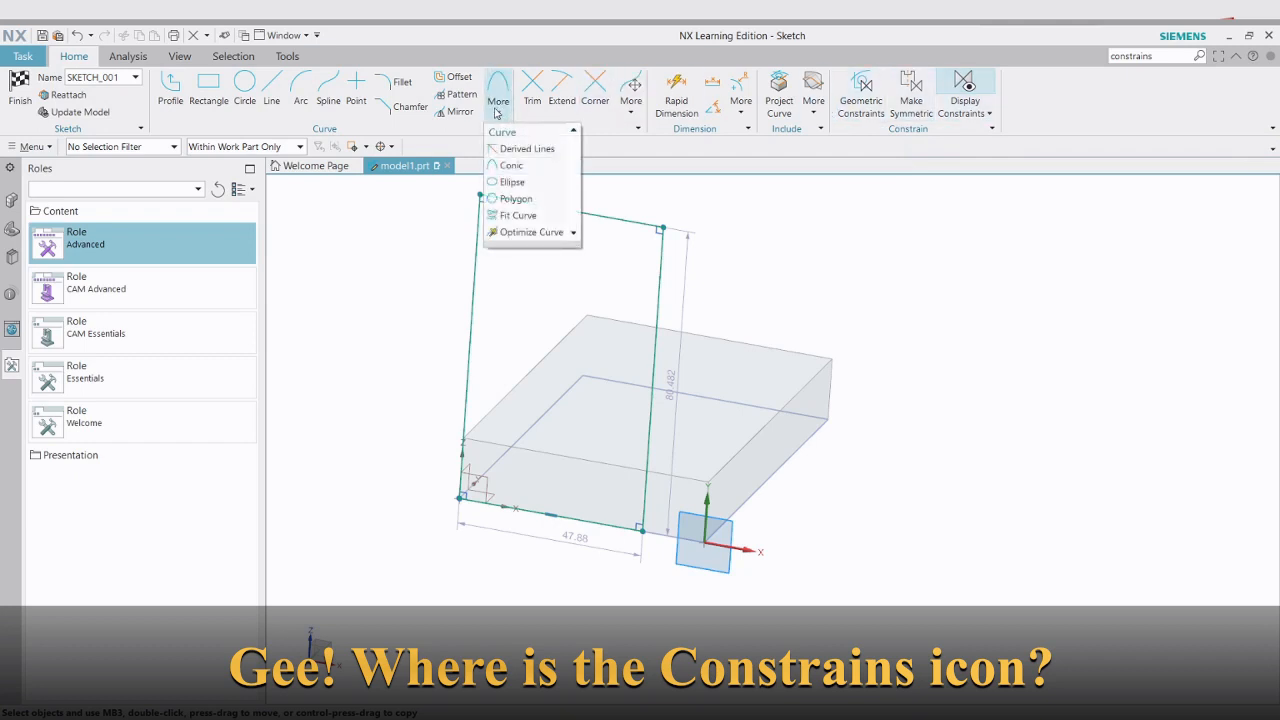
left_click(498, 104)
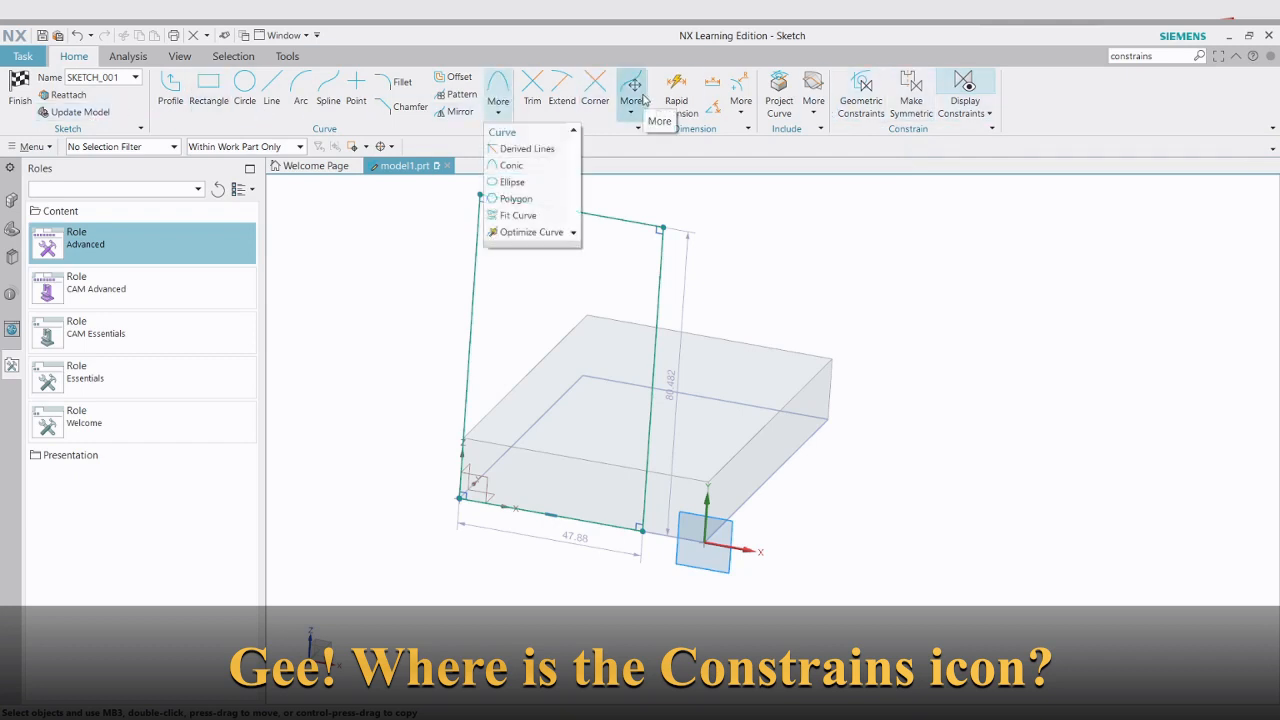
left_click(1044, 118)
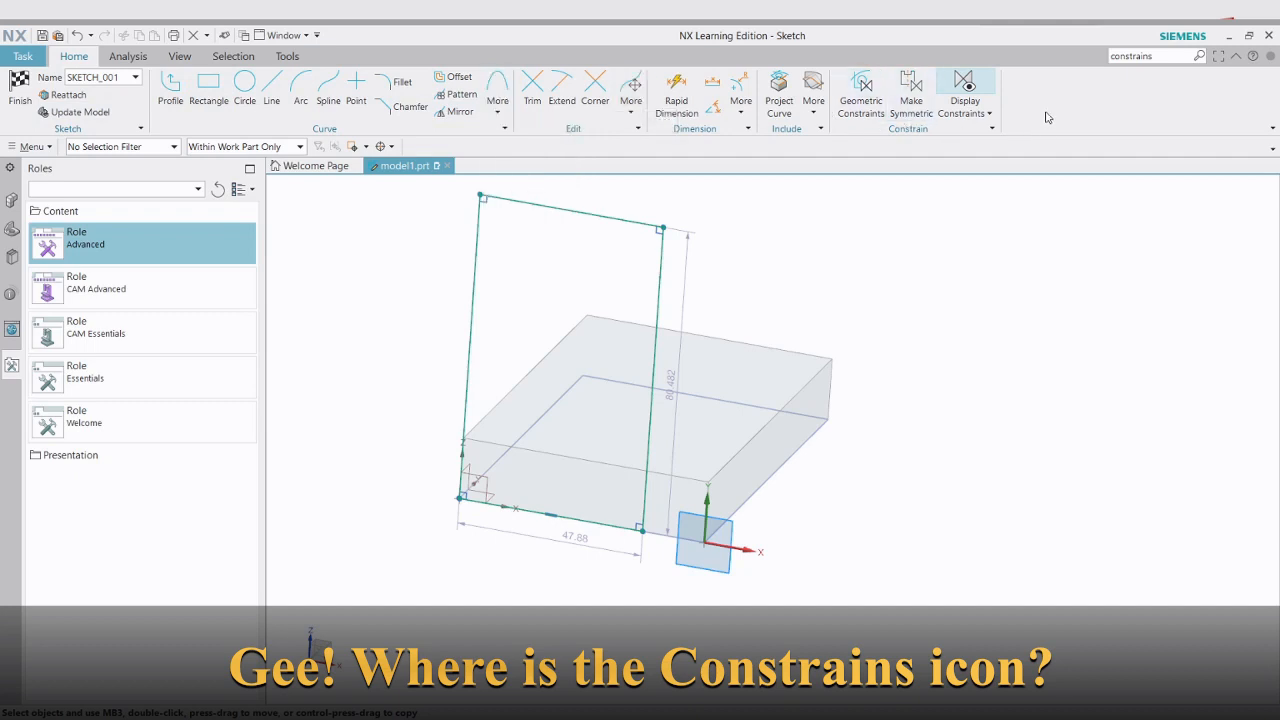
left_click(740, 108)
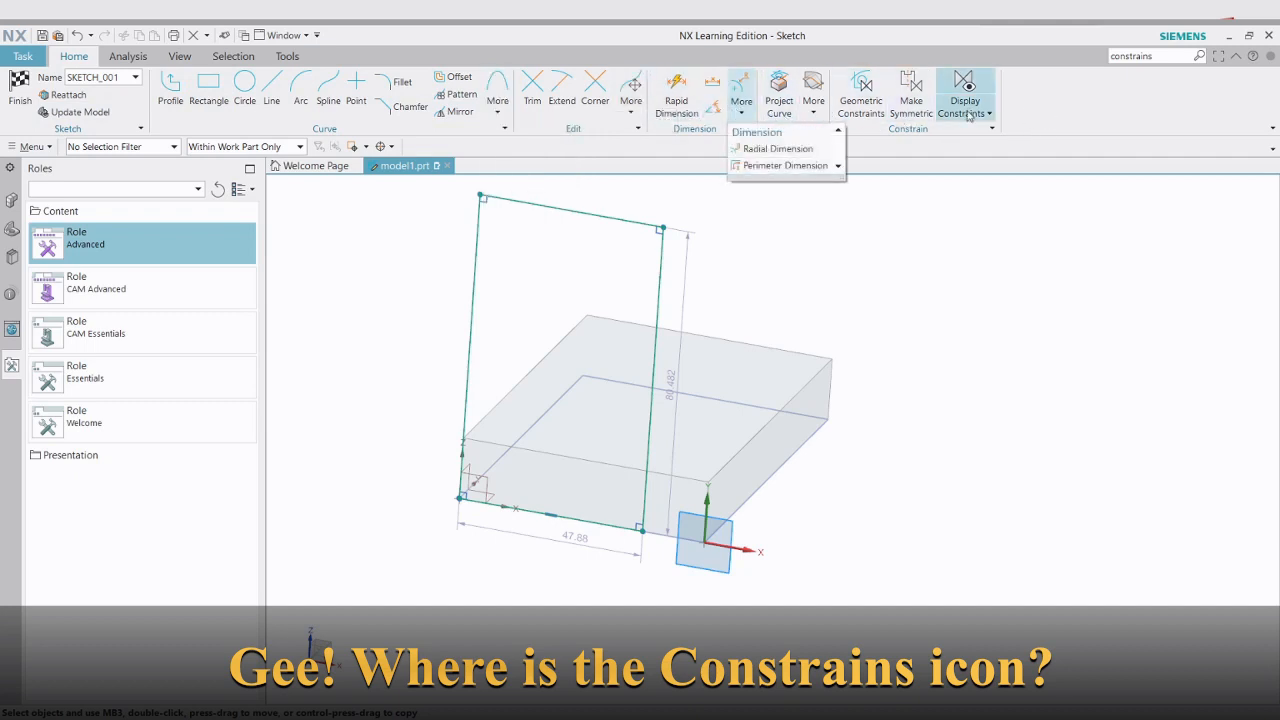
left_click(1065, 119)
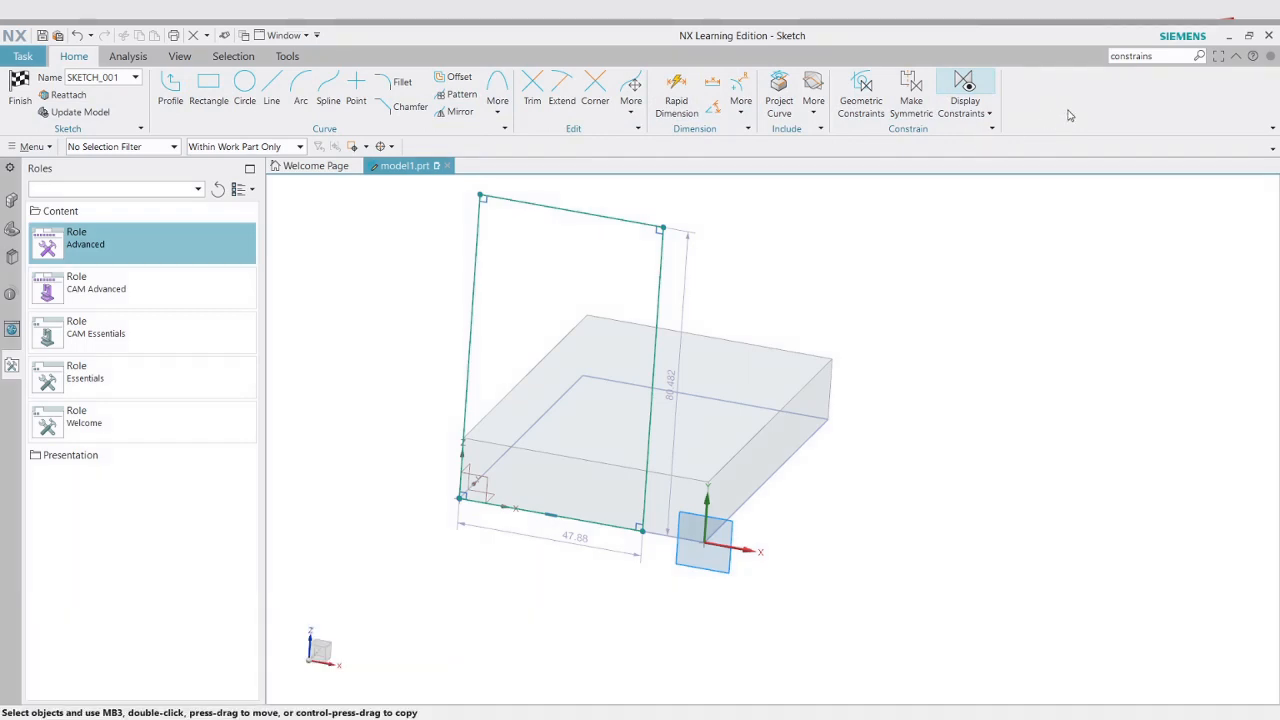
key("c")
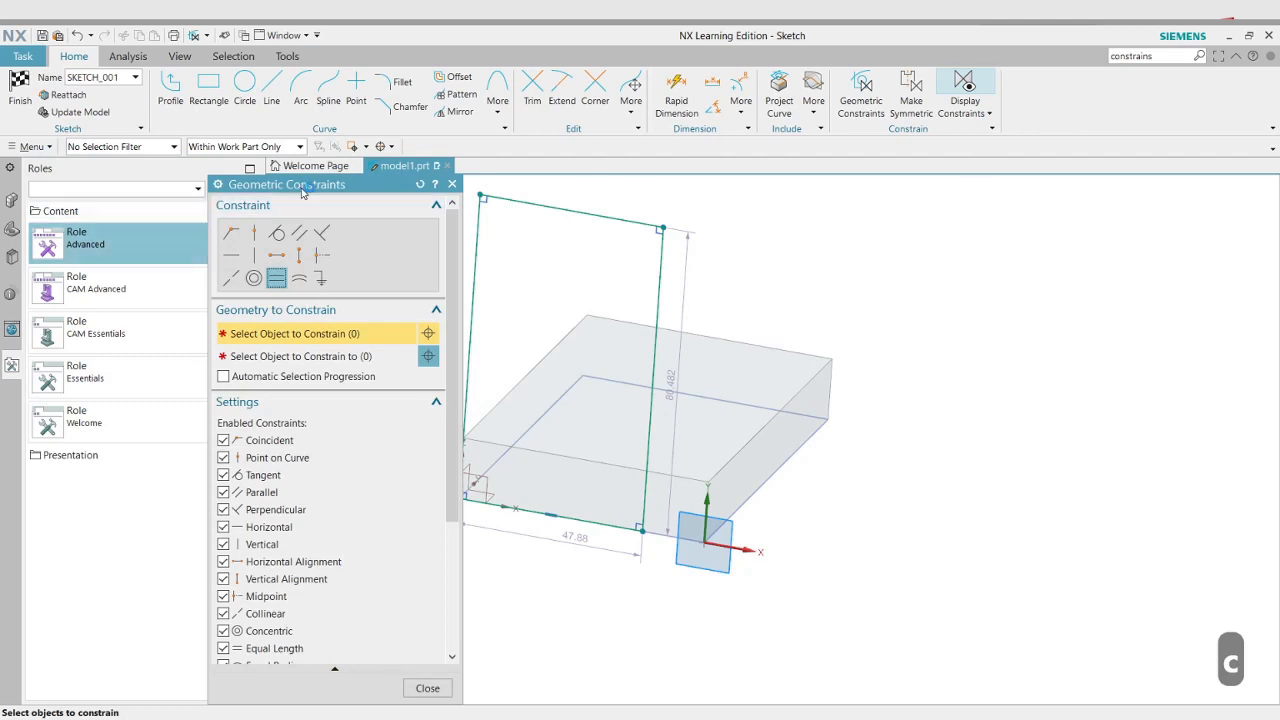
left_click_drag(295, 194, 290, 142)
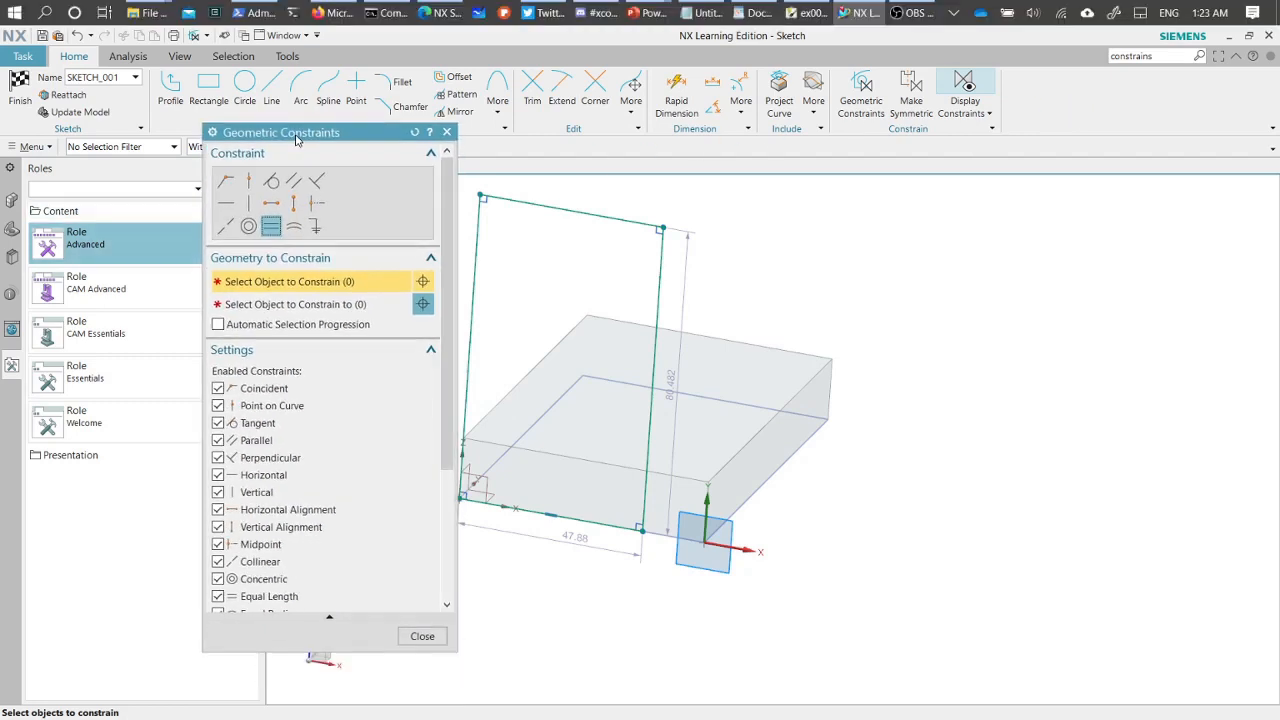
left_click(329, 617)
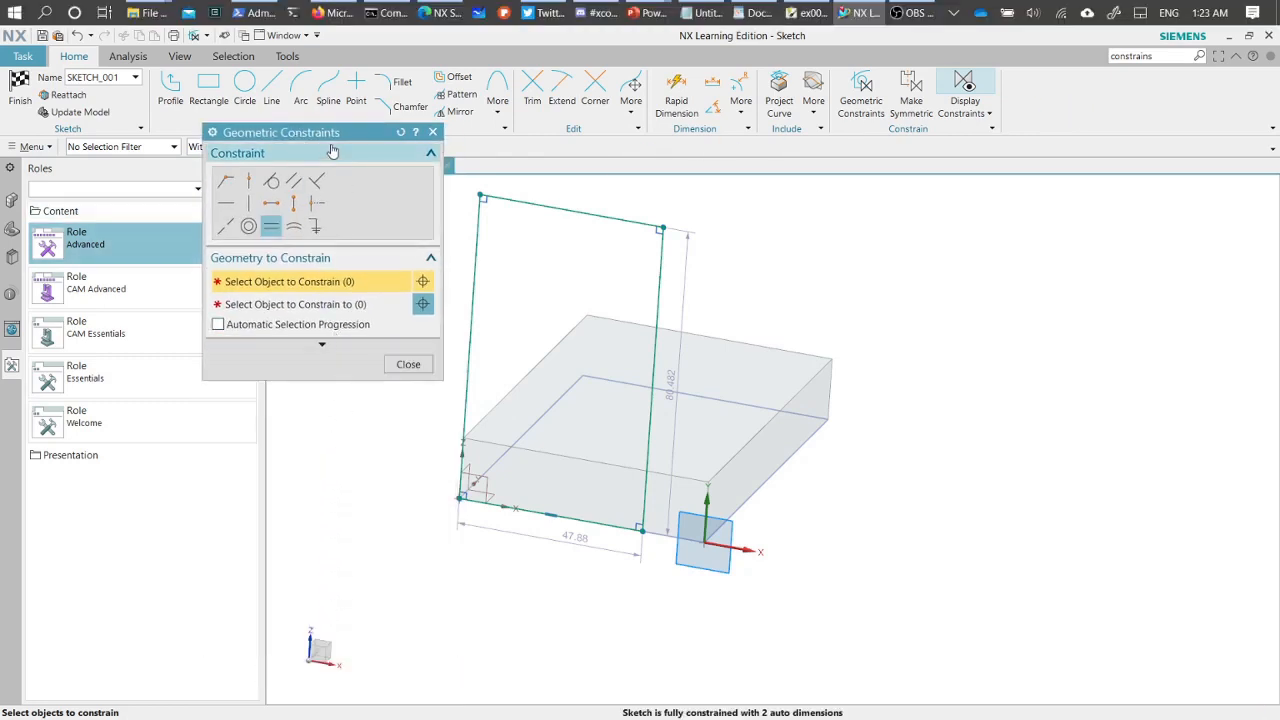
left_click_drag(341, 135, 1087, 221)
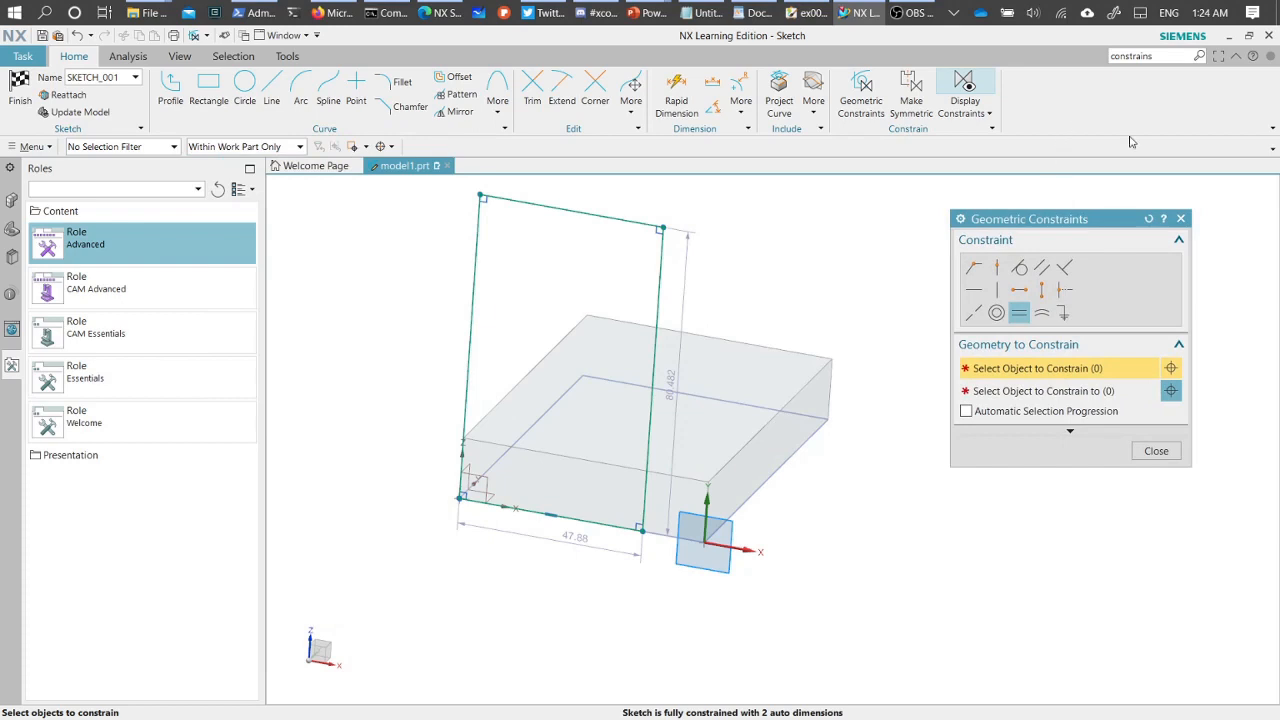
left_click(1182, 219)
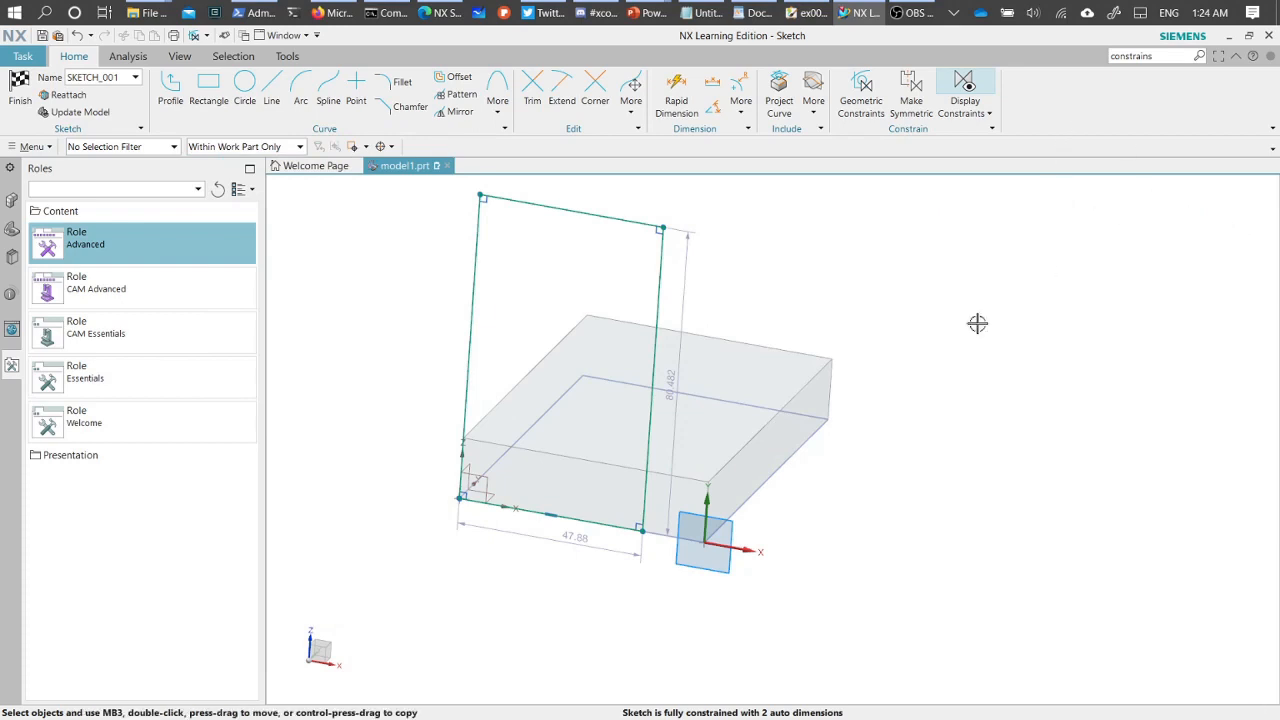
Try to make the rectangle's inner side line collinear with the block's vertical end-face edge at the sketch origin
left_click(659, 290)
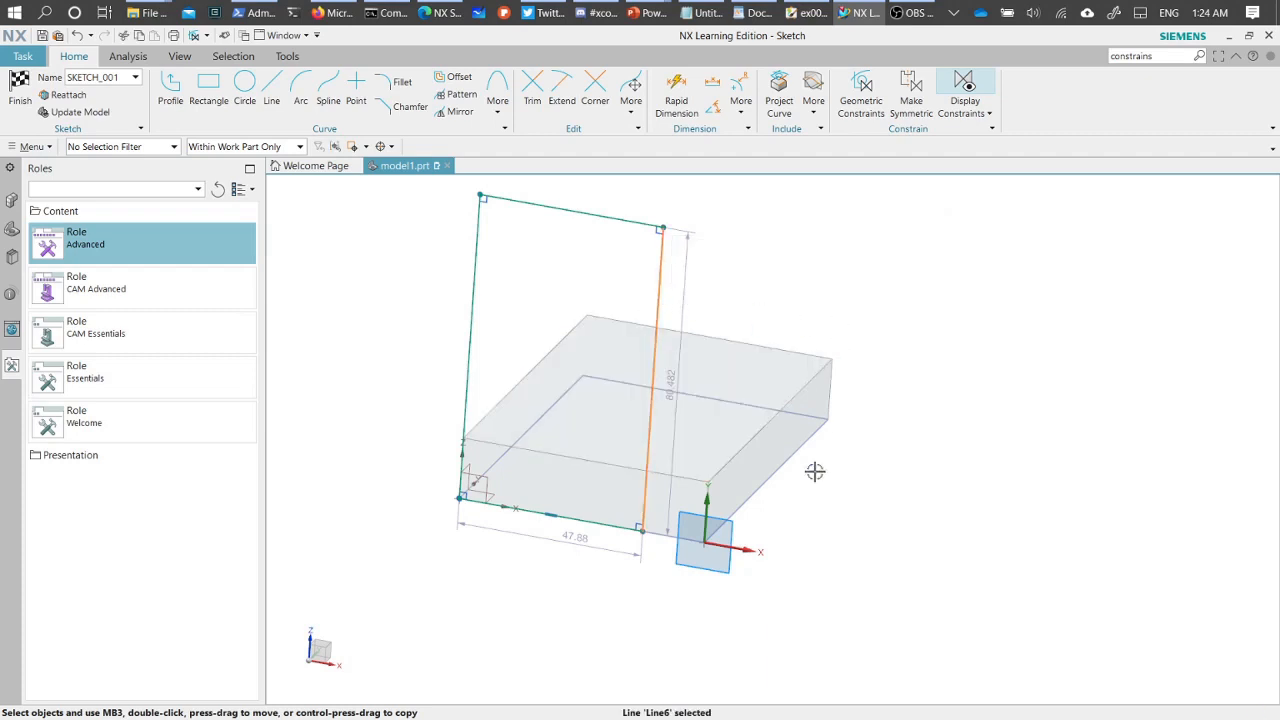
scroll(703, 531, "down", 5)
scroll(706, 535, "up", 6)
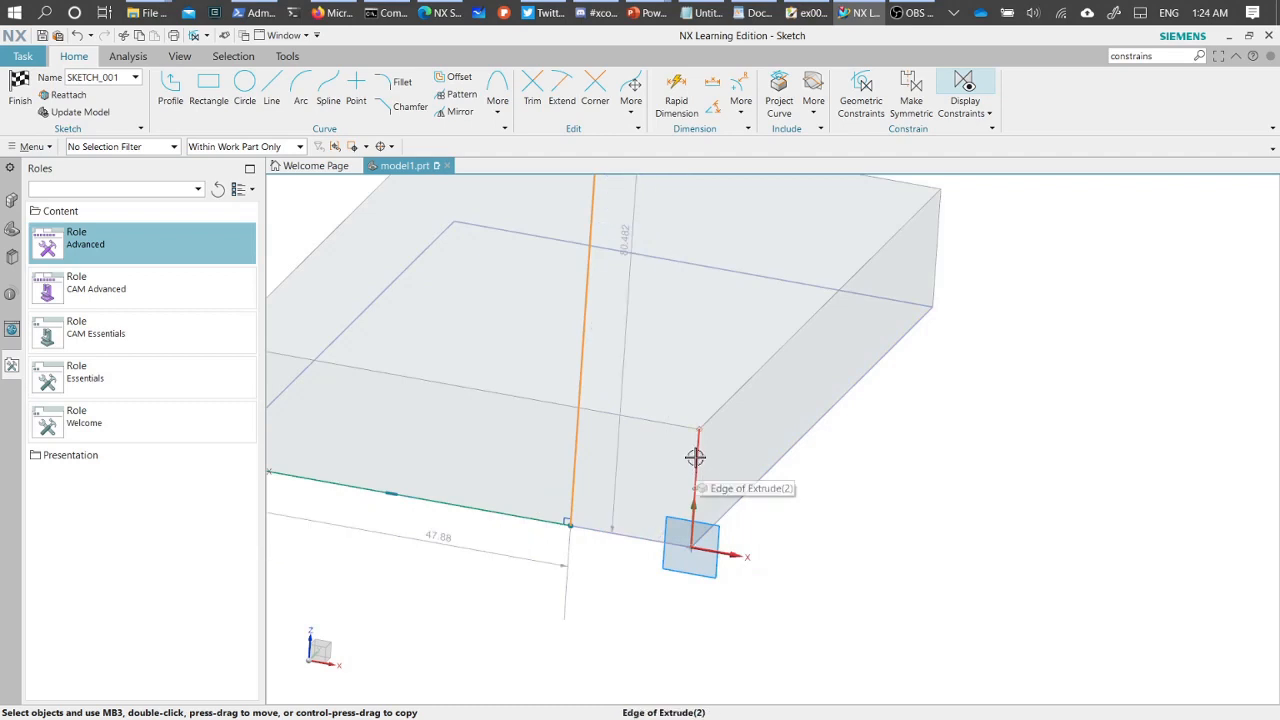
left_click(695, 457)
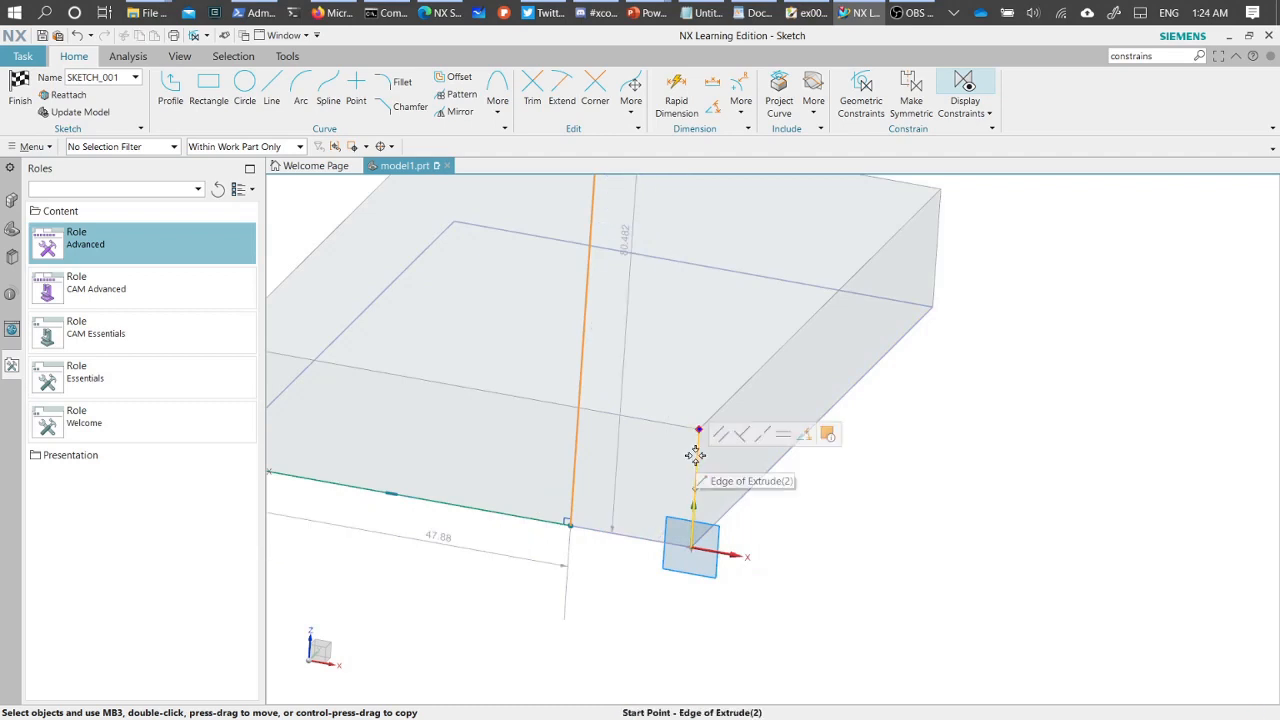
left_click(762, 434)
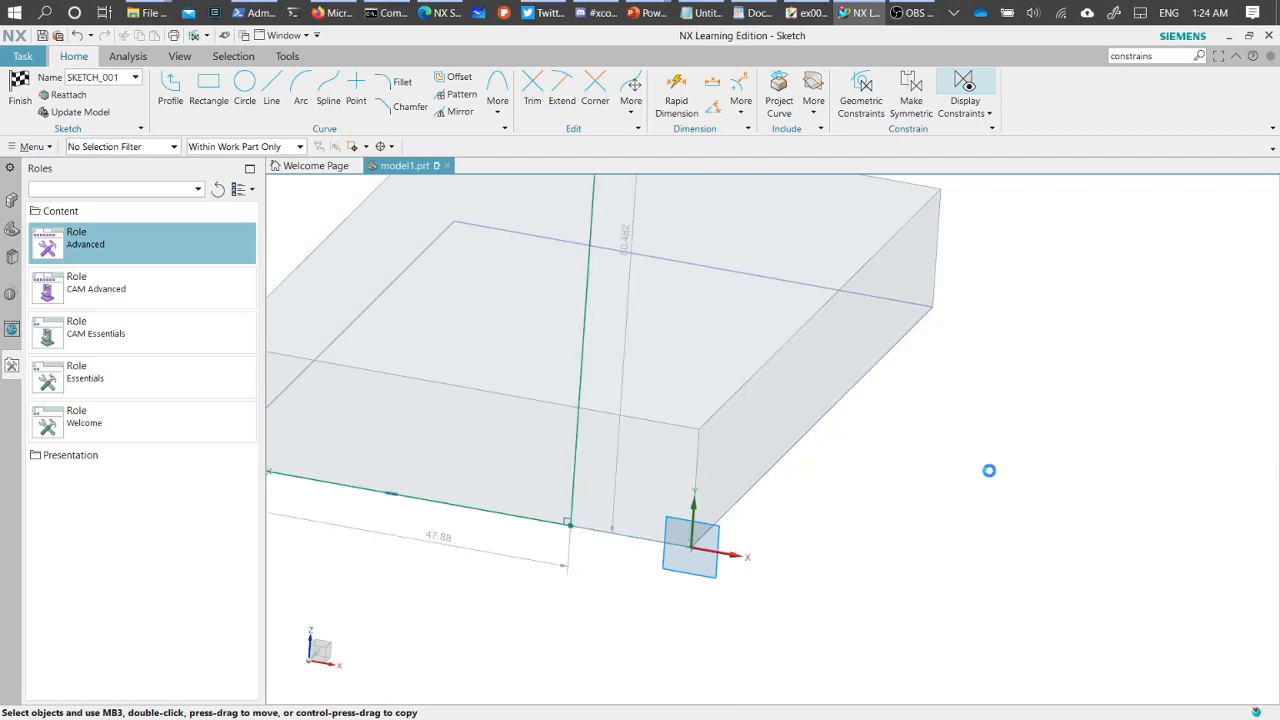
Reset the Geometric Constraints options to their defaults and enable Automatic Selection Progression
key("c")
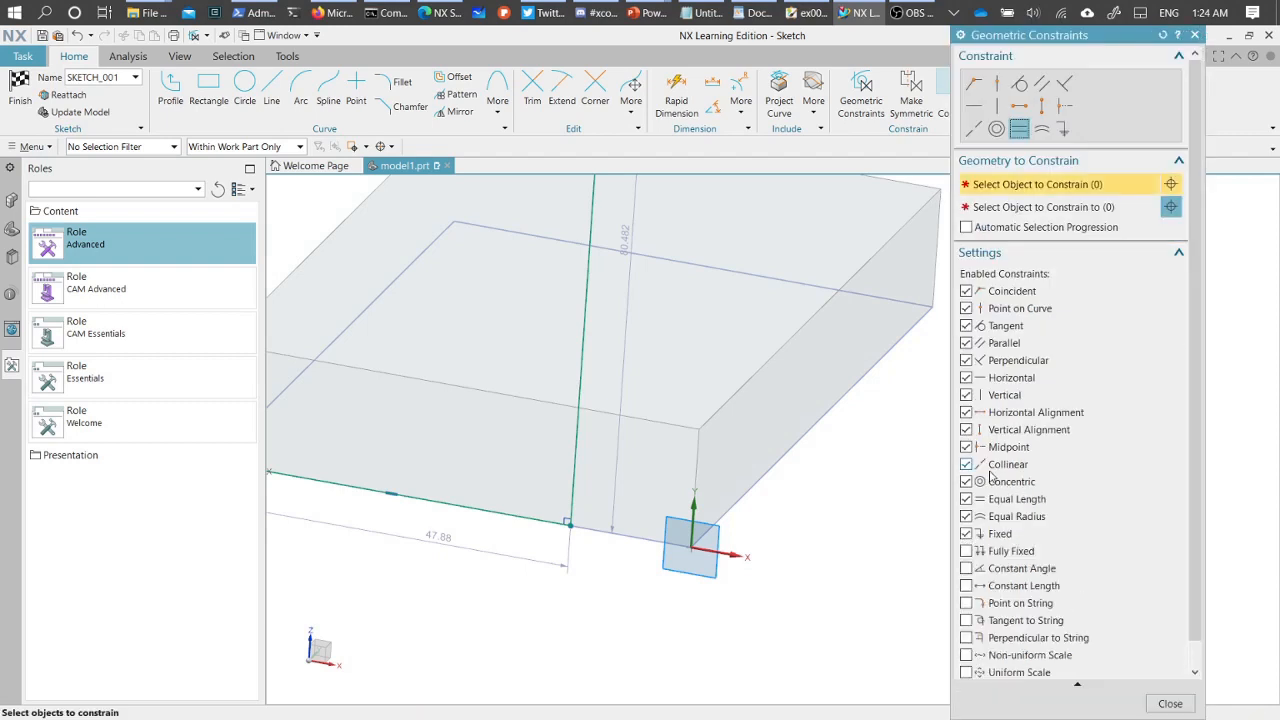
left_click(1070, 686)
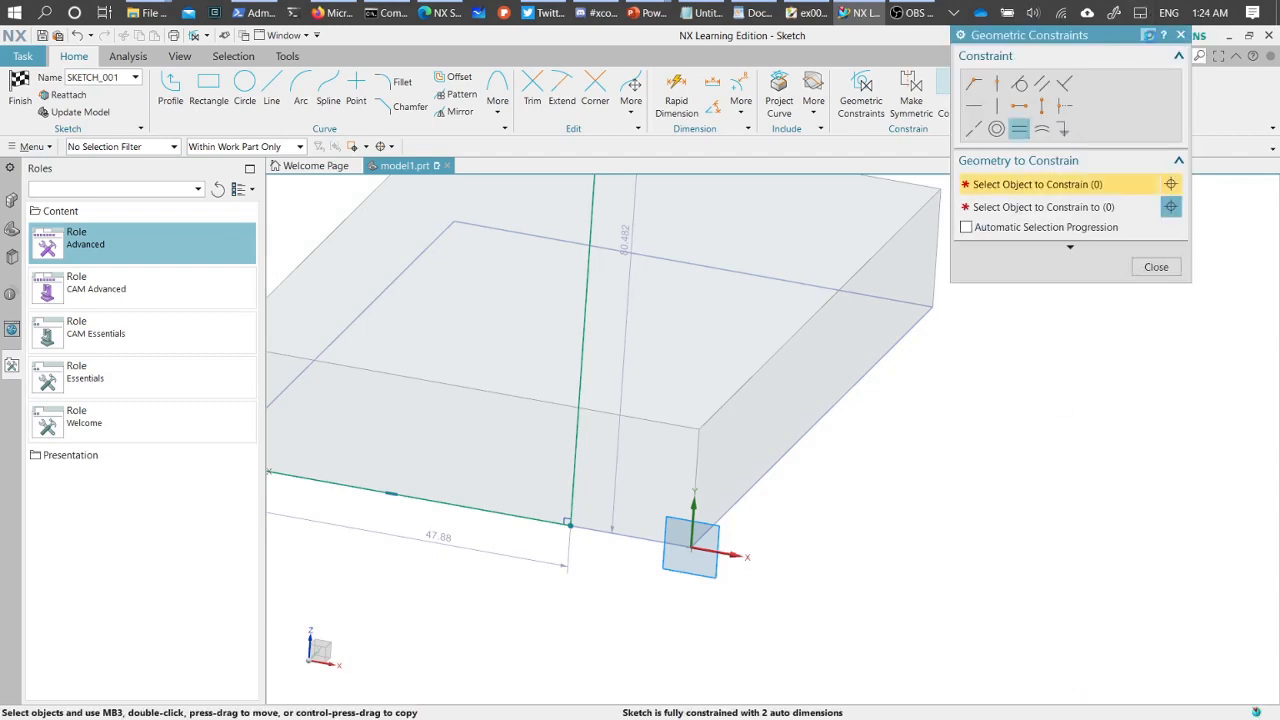
left_click(1148, 35)
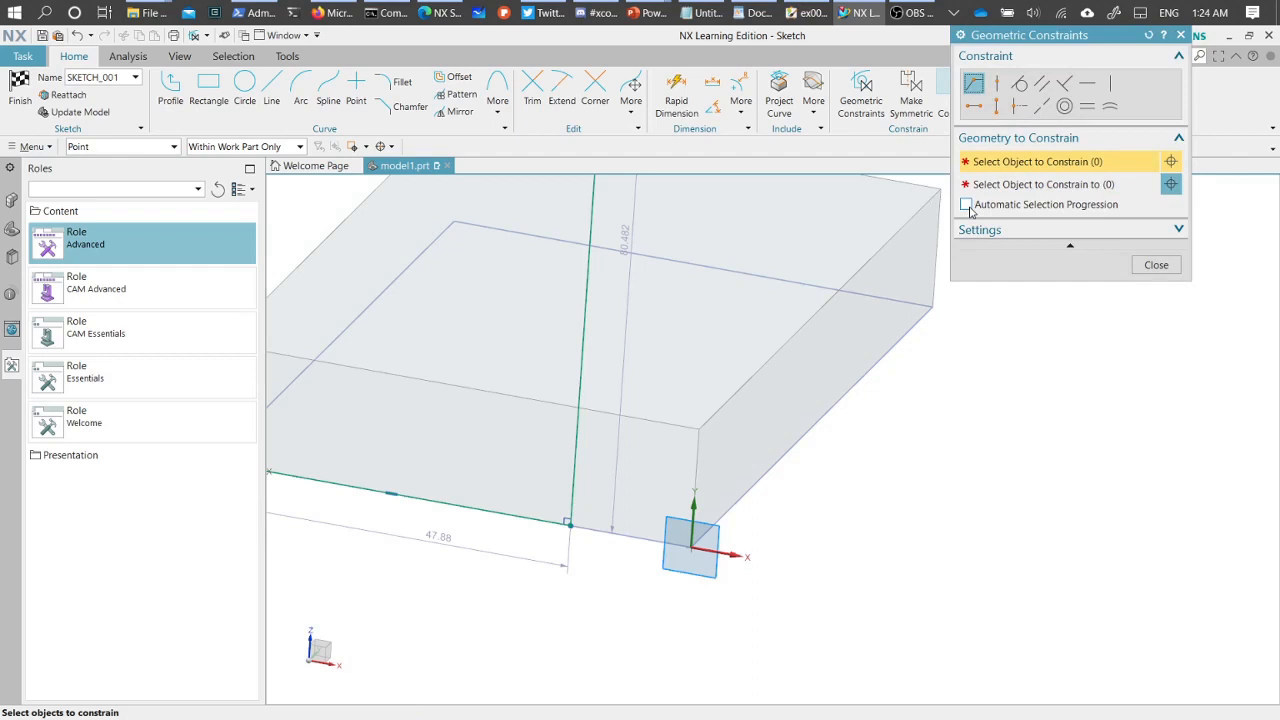
left_click(966, 205)
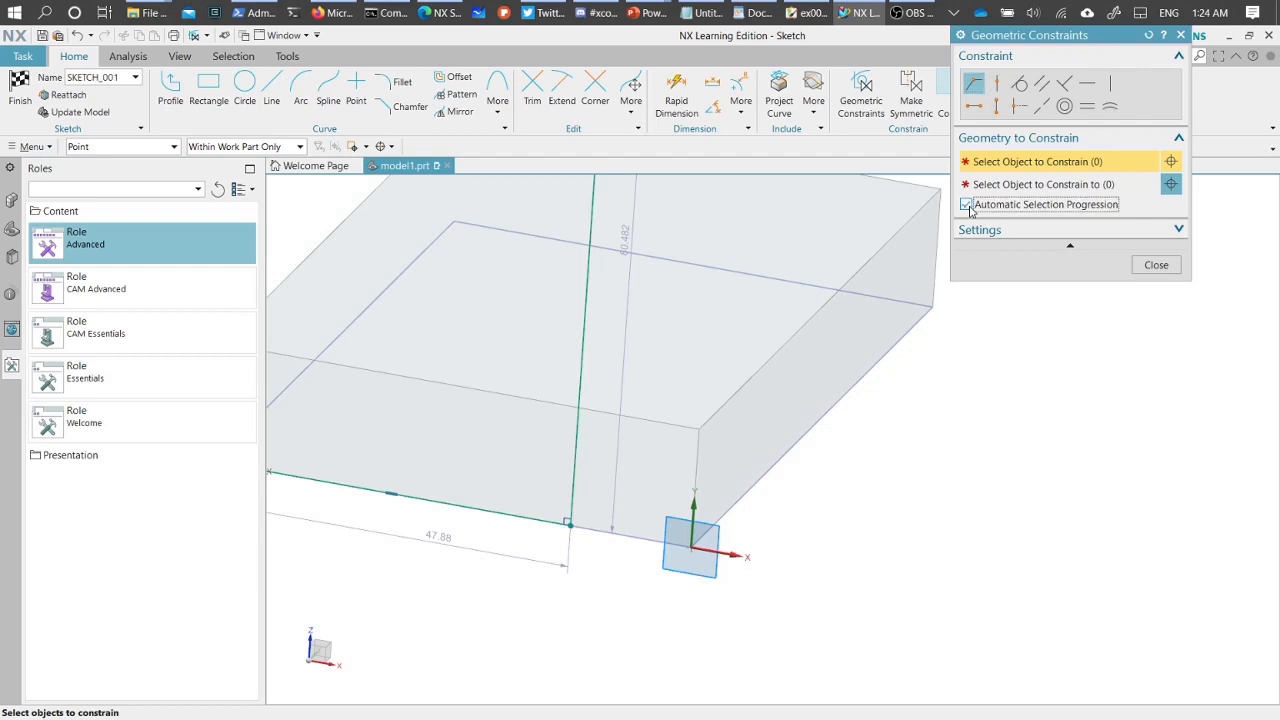
Apply a Collinear constraint between the rectangle's inner side line and the block's vertical edge at the sketch origin
left_click(1042, 107)
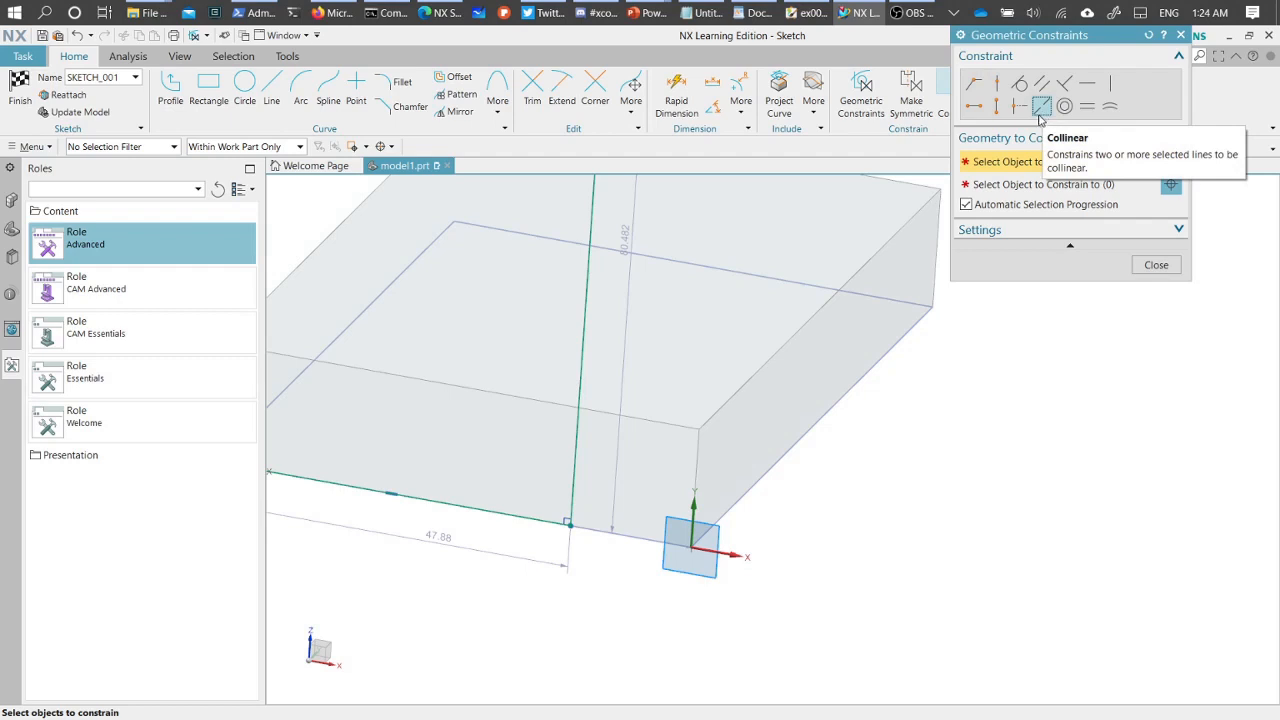
left_click(586, 320)
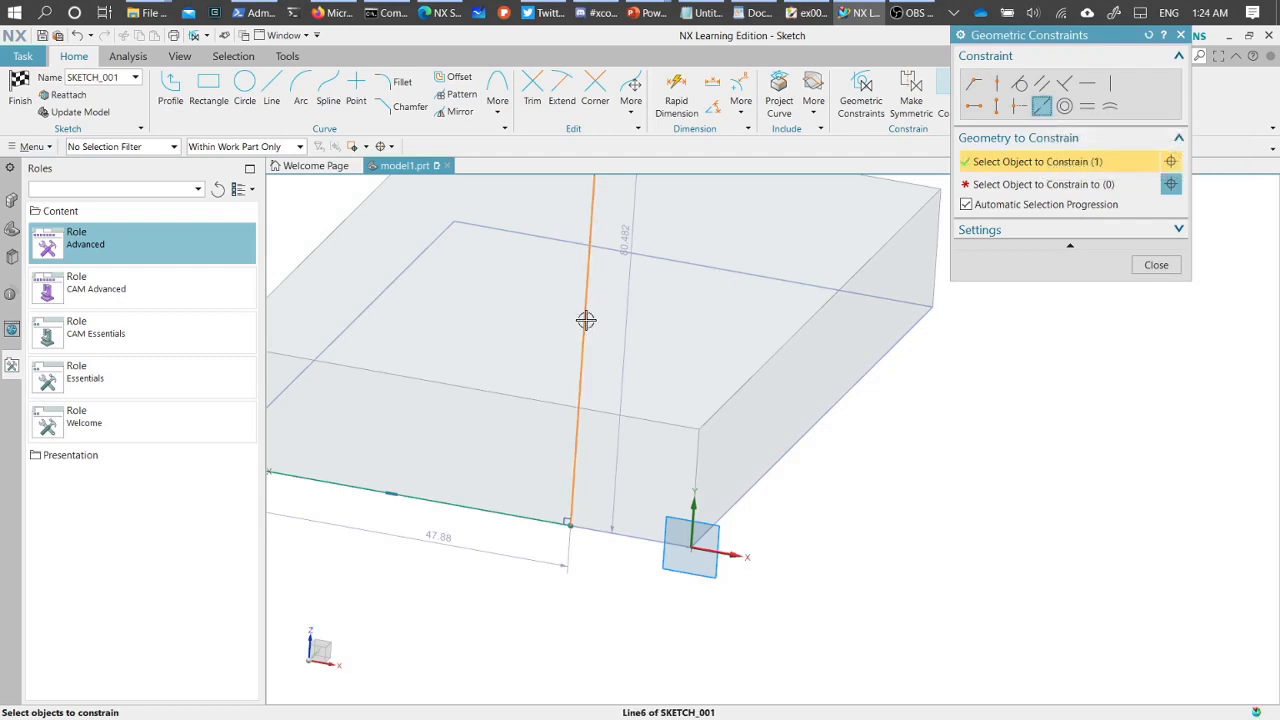
left_click(697, 452)
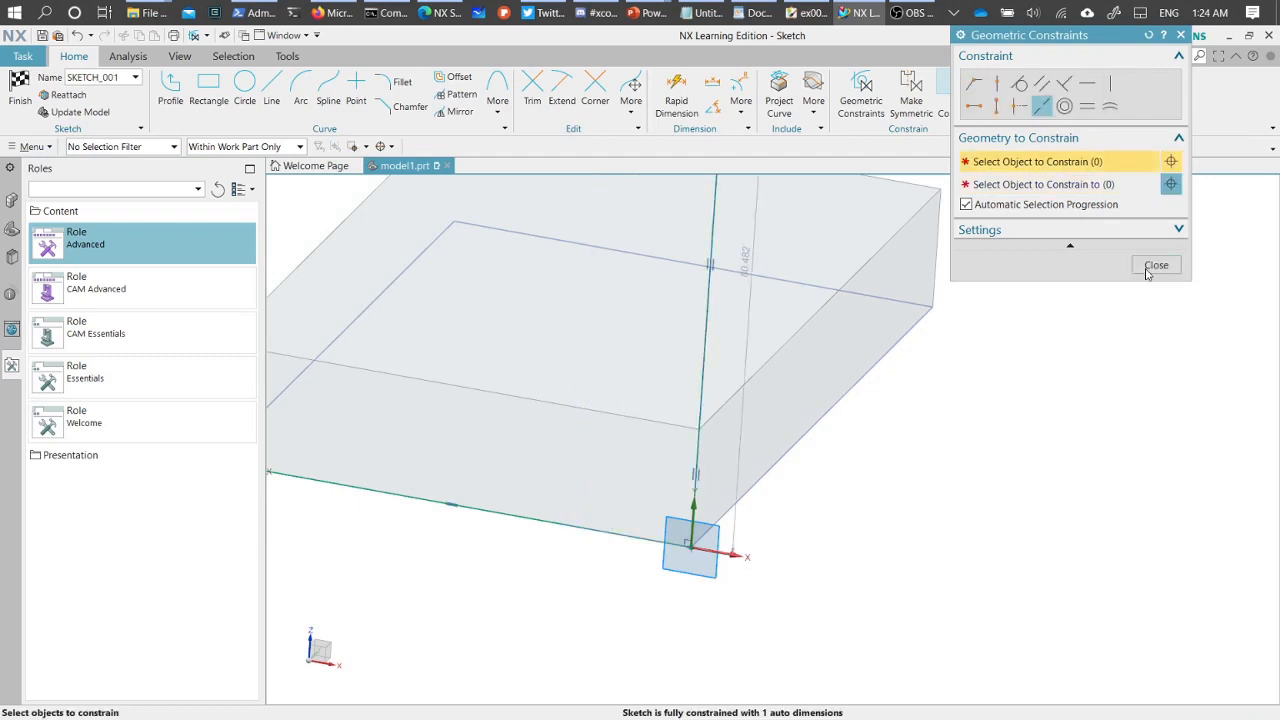
left_click(1151, 266)
Check the wall height on the reference drawing and set the rectangle's height dimension to 64 in
scroll(971, 494, "up", 1)
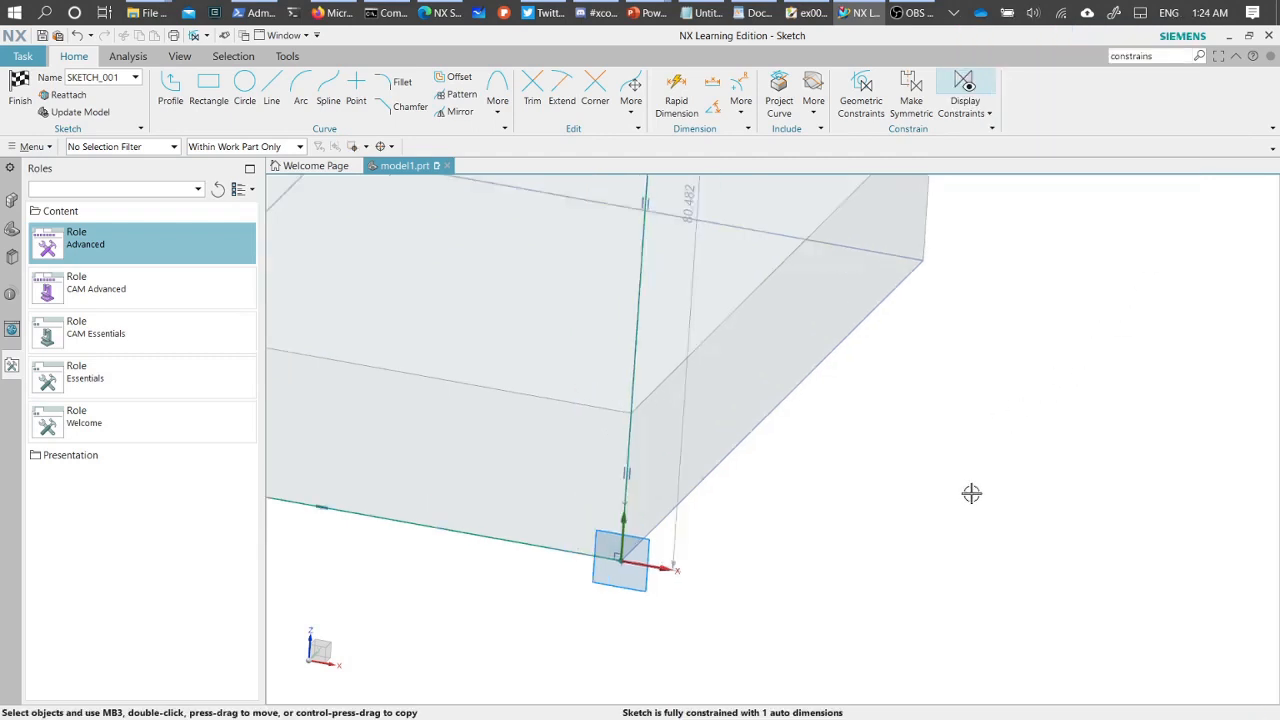
scroll(971, 494, "down", 3)
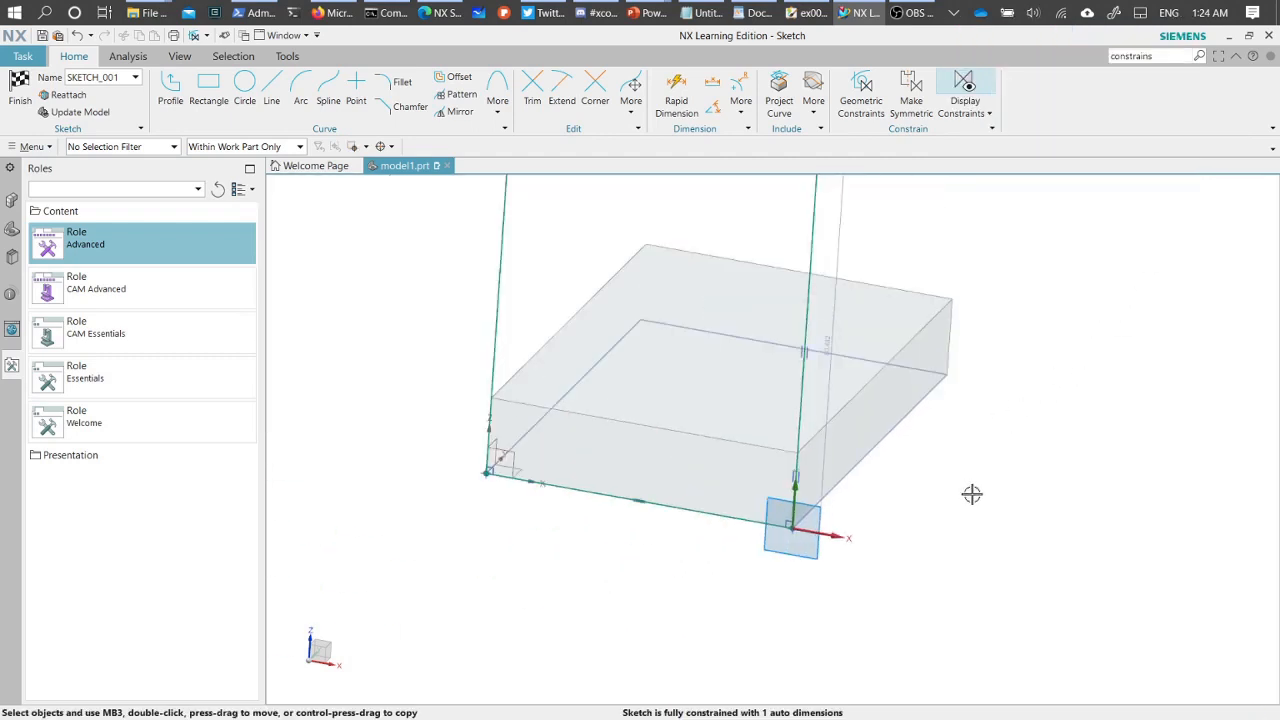
double_click(832, 339)
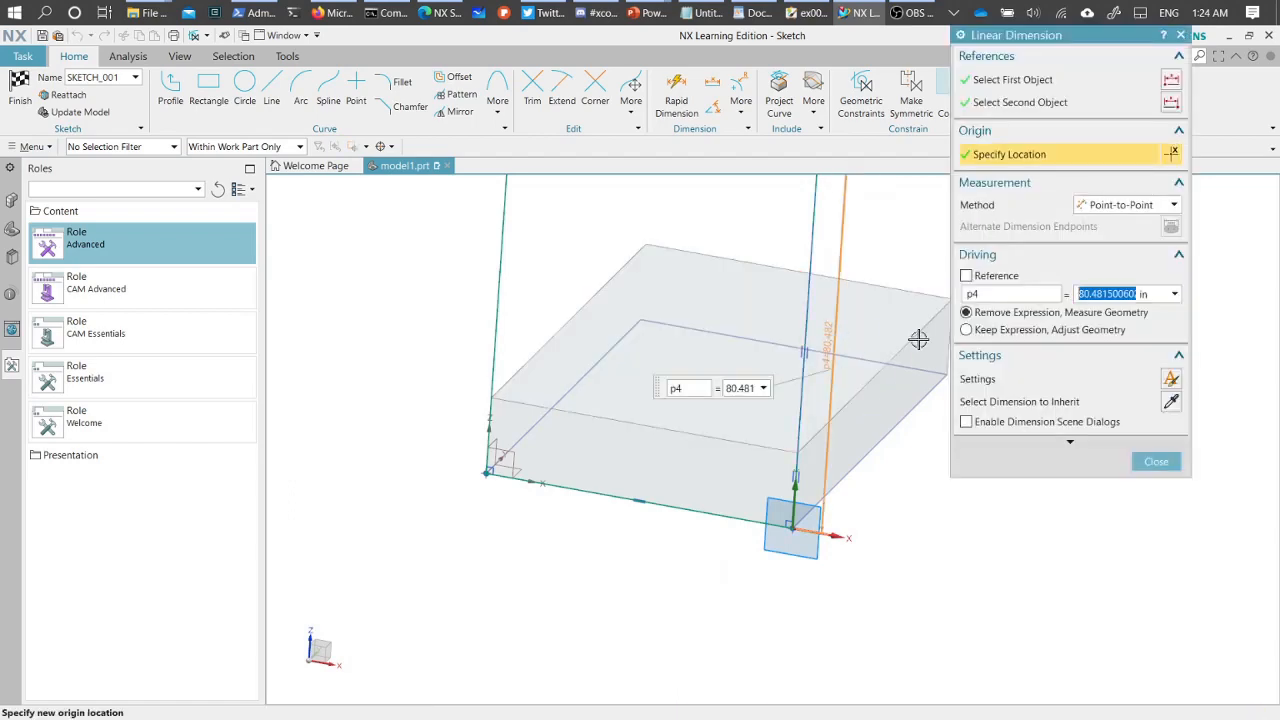
key("alt+Tab")
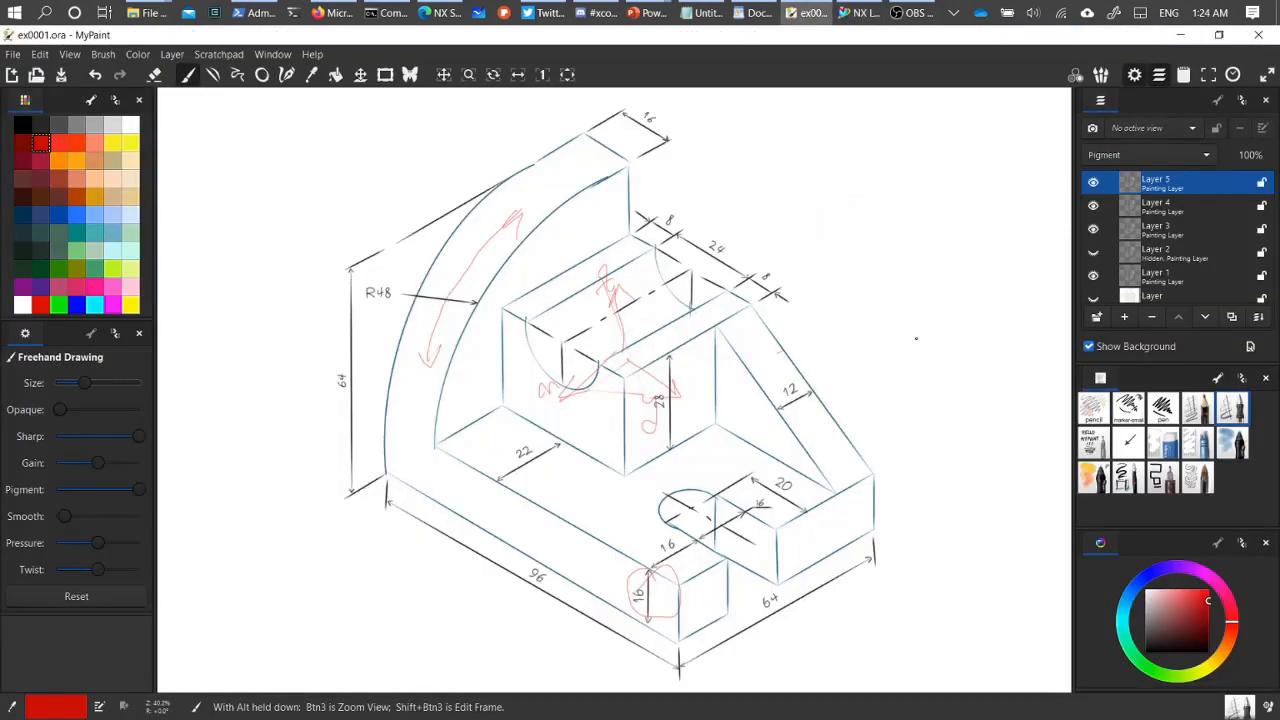
key("alt+Tab")
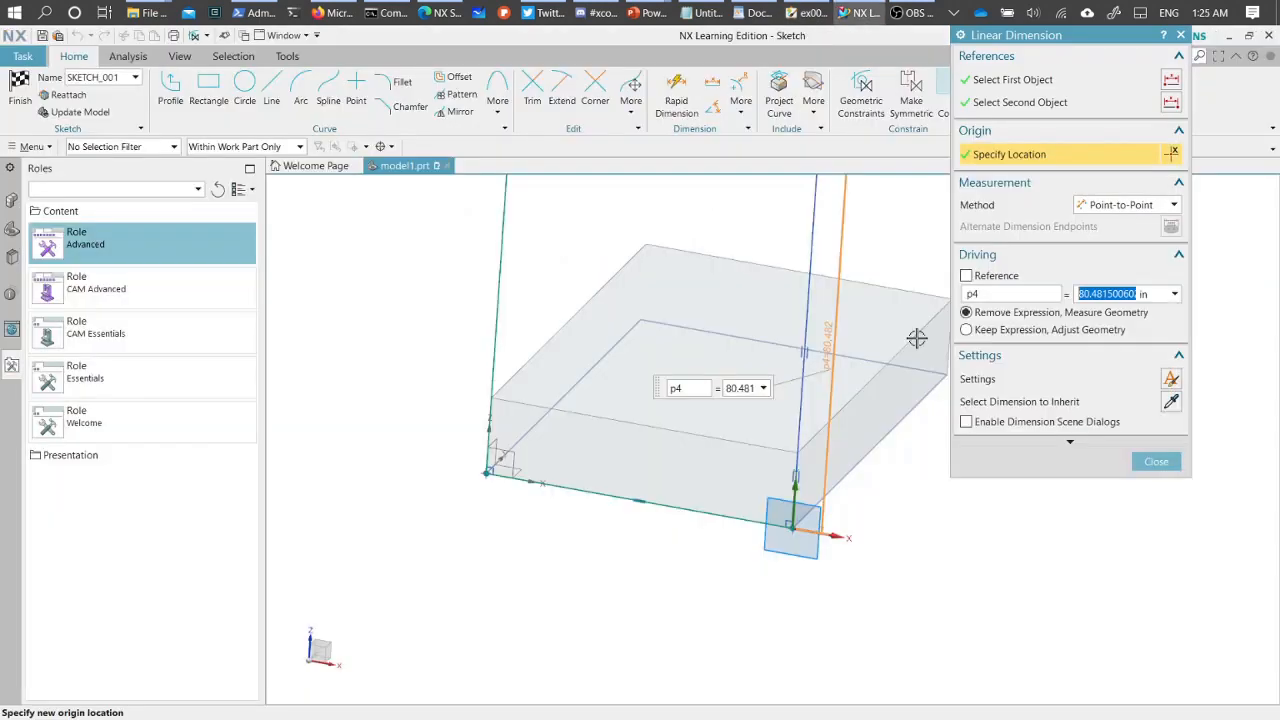
type("64")
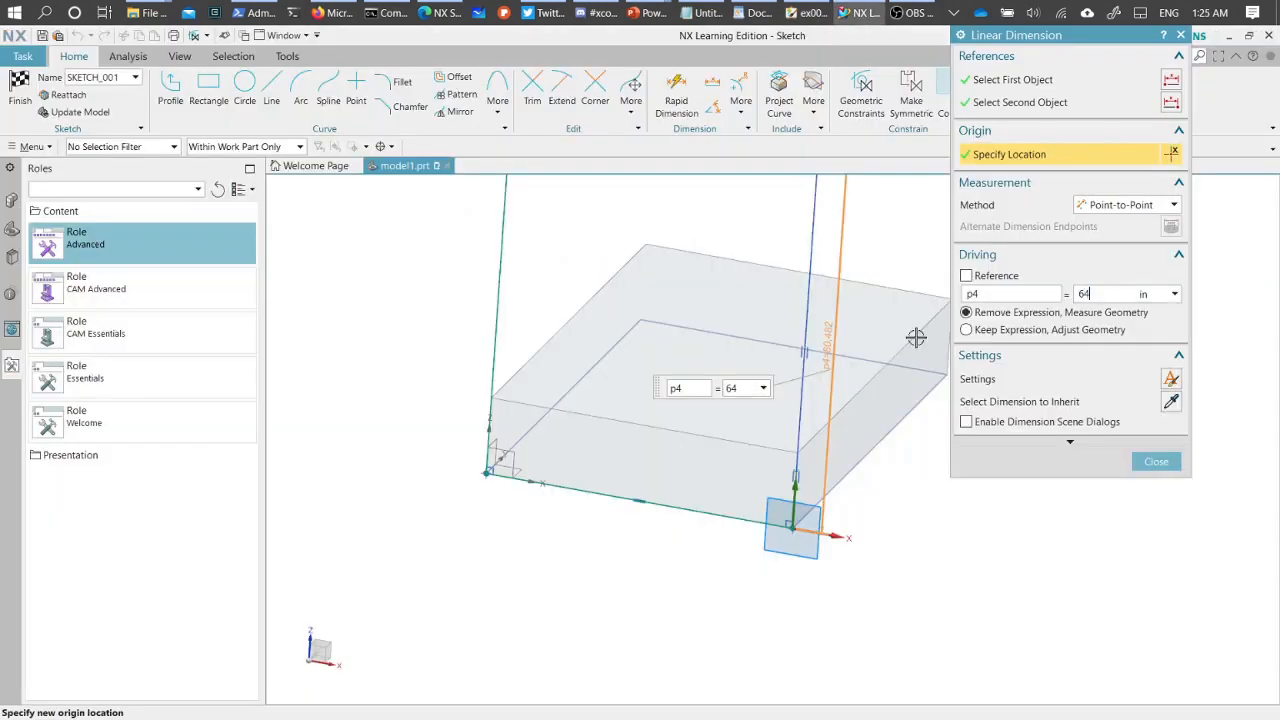
key("Return")
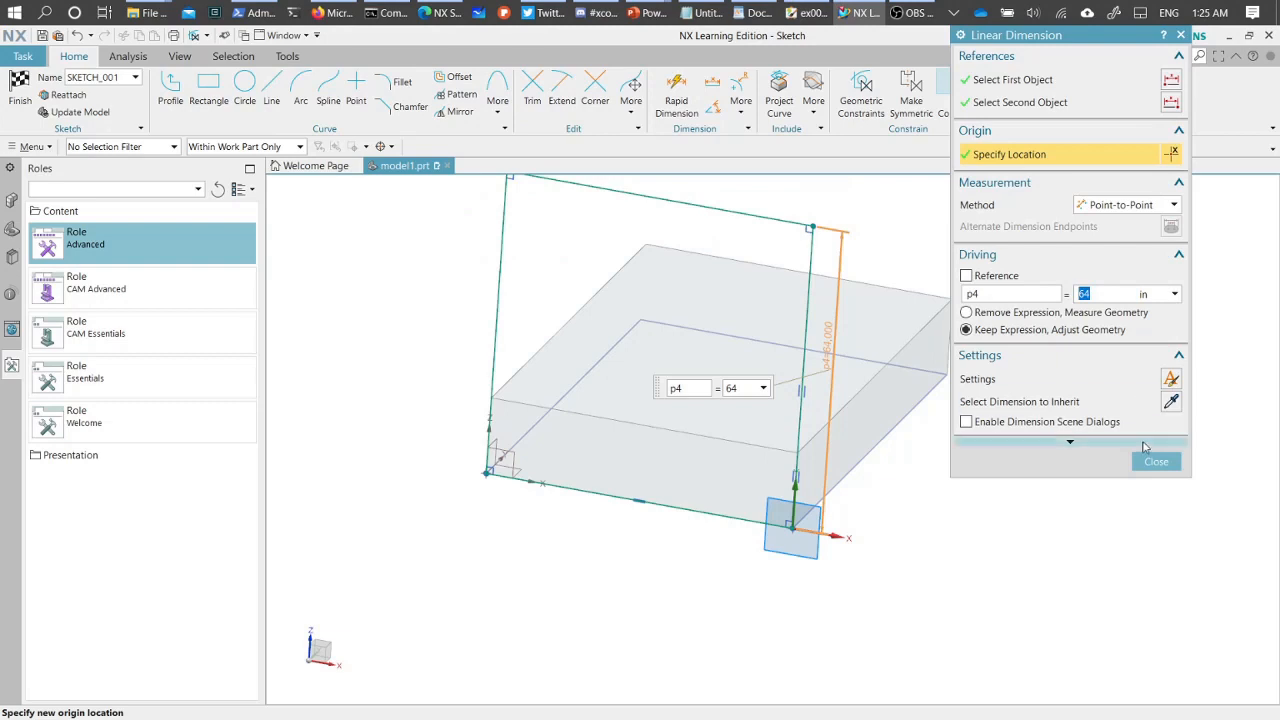
left_click(1155, 462)
Leave the height dimension command and review the model's parameters in the Expressions dialog
scroll(1049, 494, "down", 2)
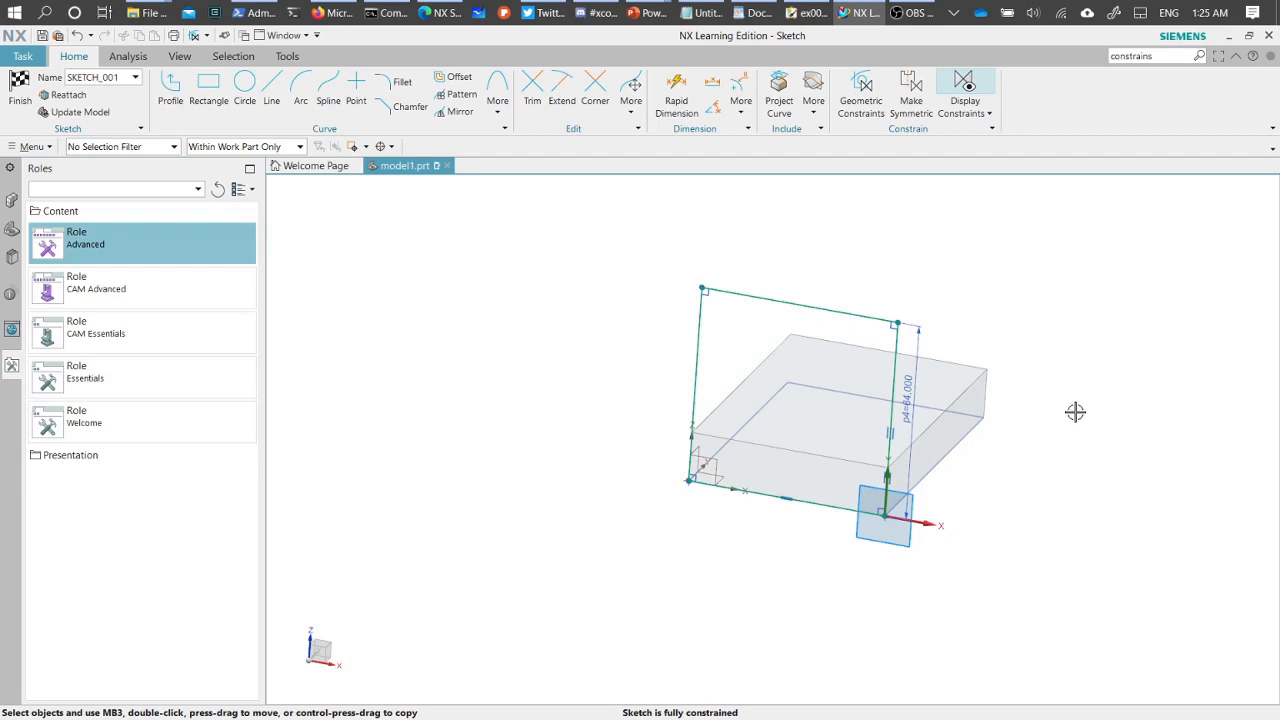
key("ctrl+e")
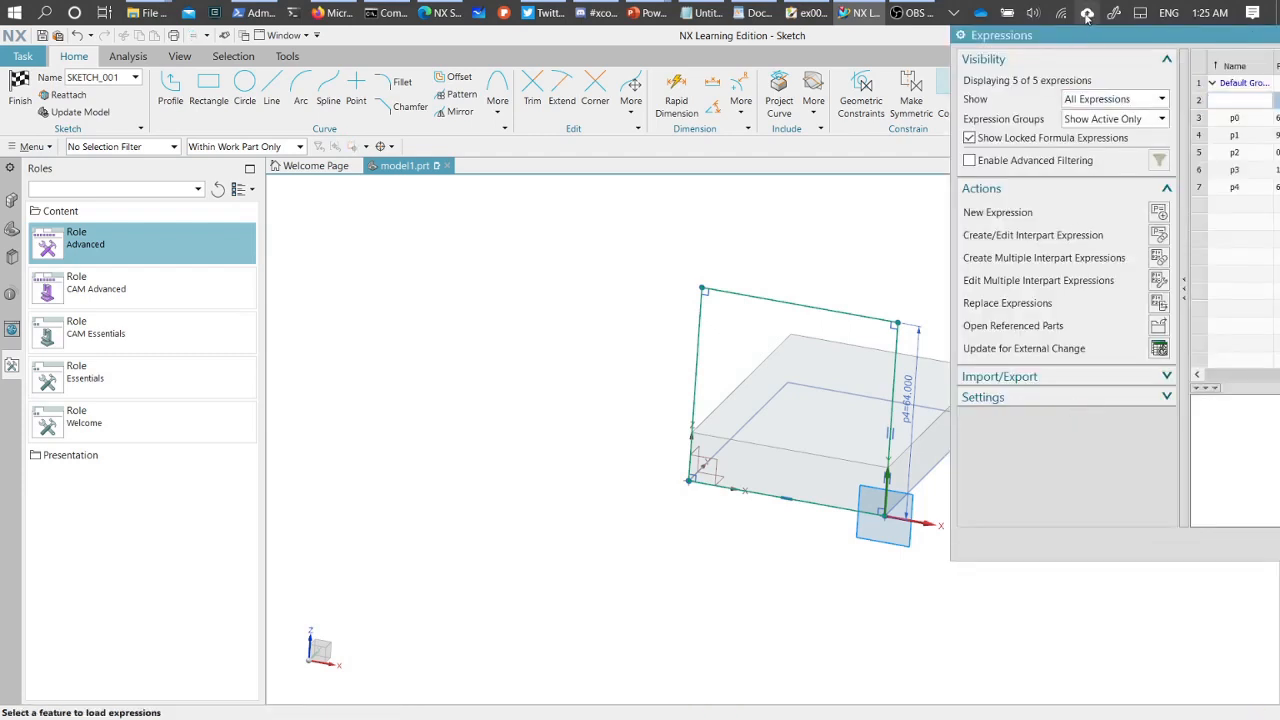
left_click_drag(1104, 38, 333, 115)
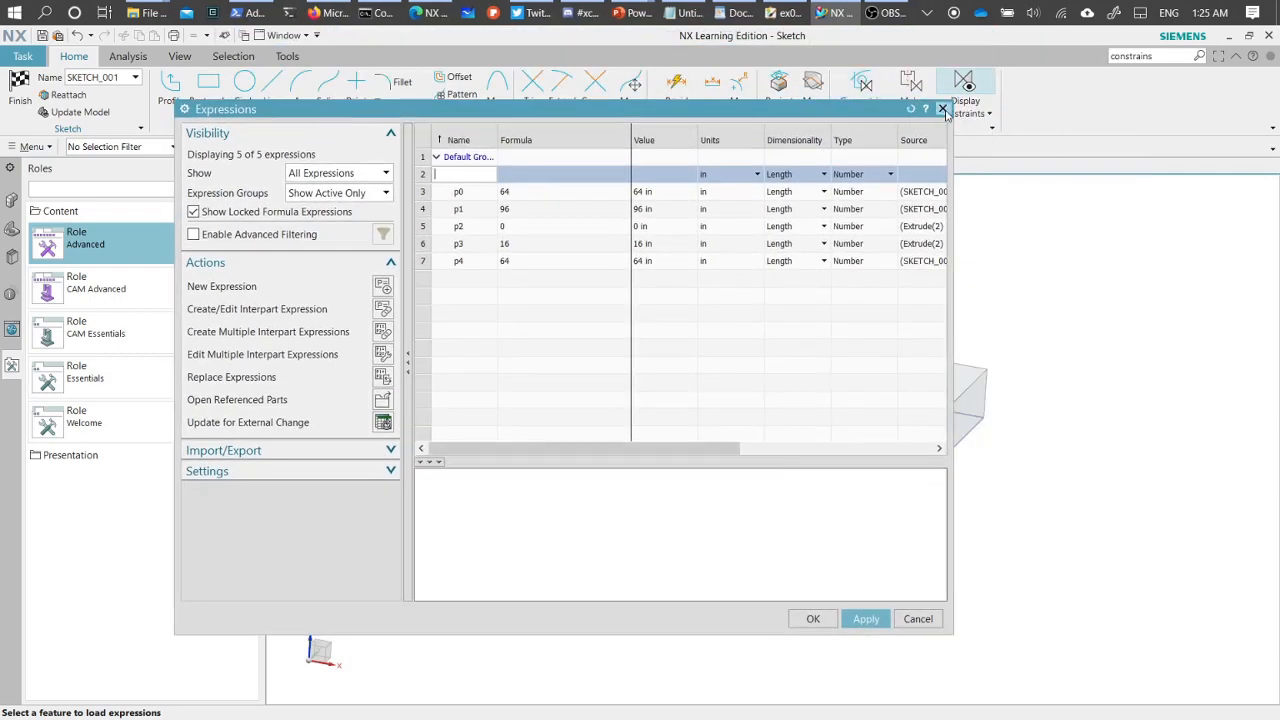
left_click(942, 109)
Reopen and close the Expressions dialog, and relaunch the Carnac keystroke display utility
key("ctrl+e")
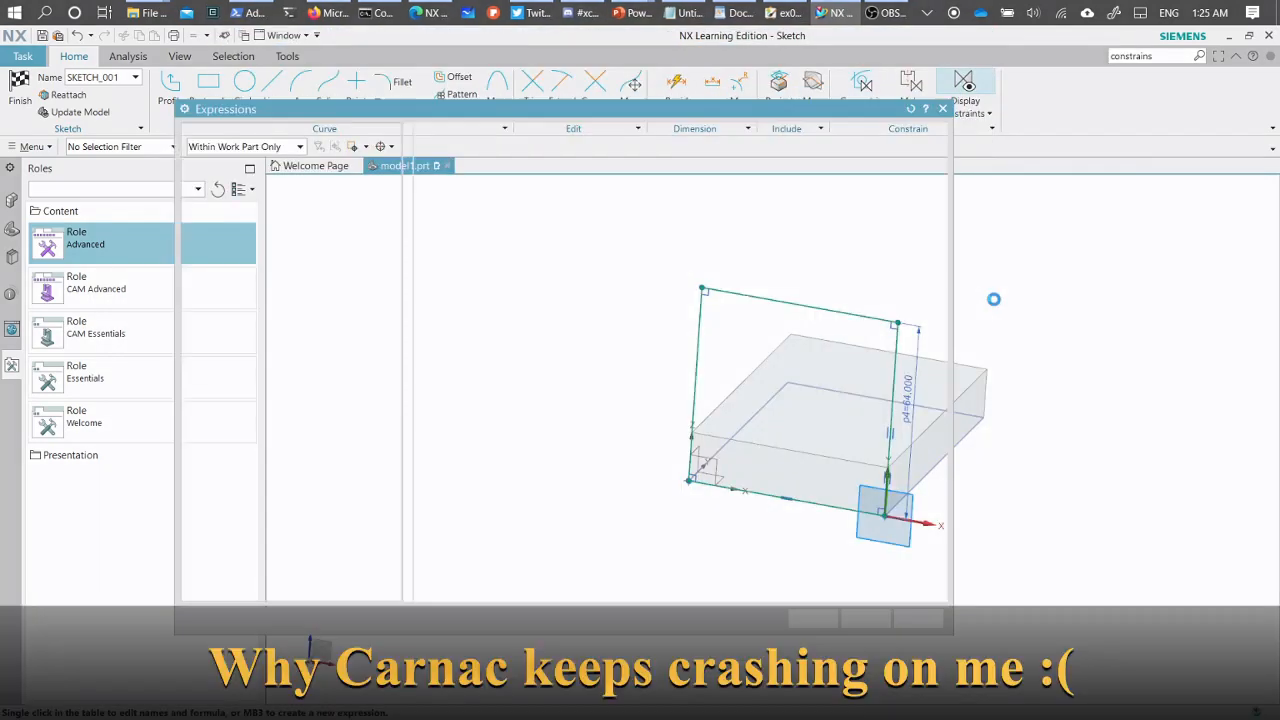
left_click(942, 109)
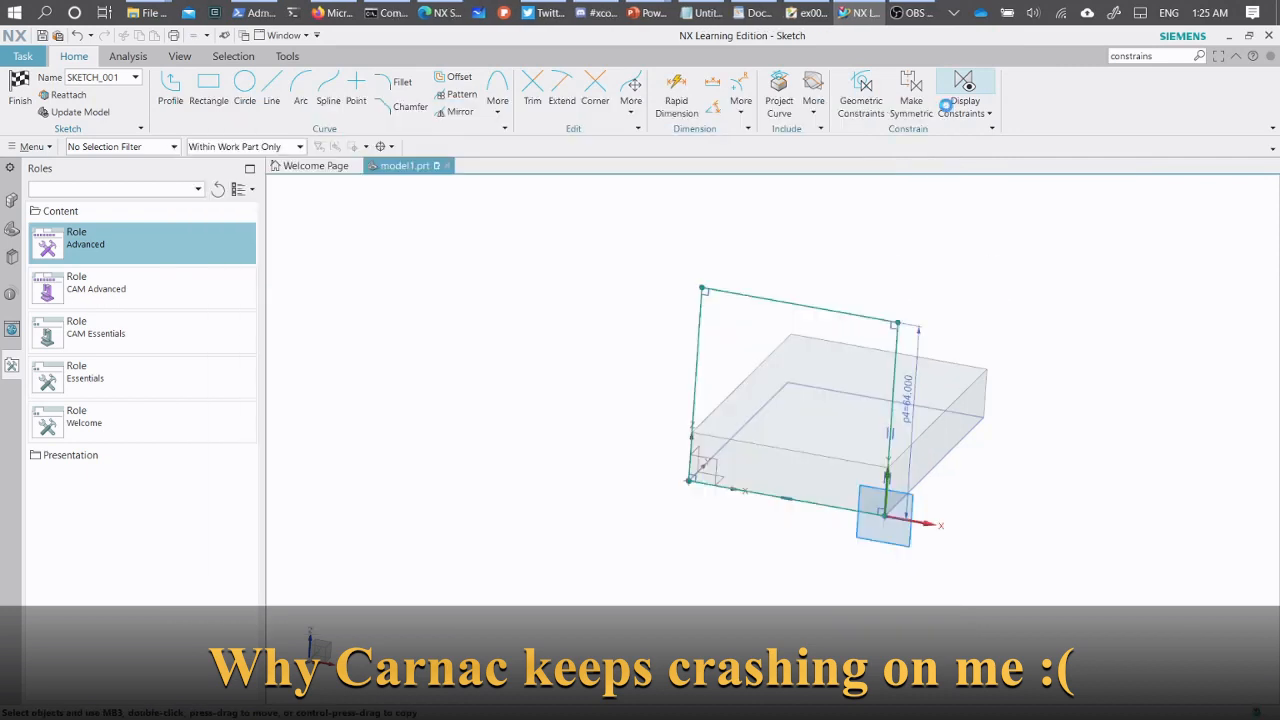
key("super")
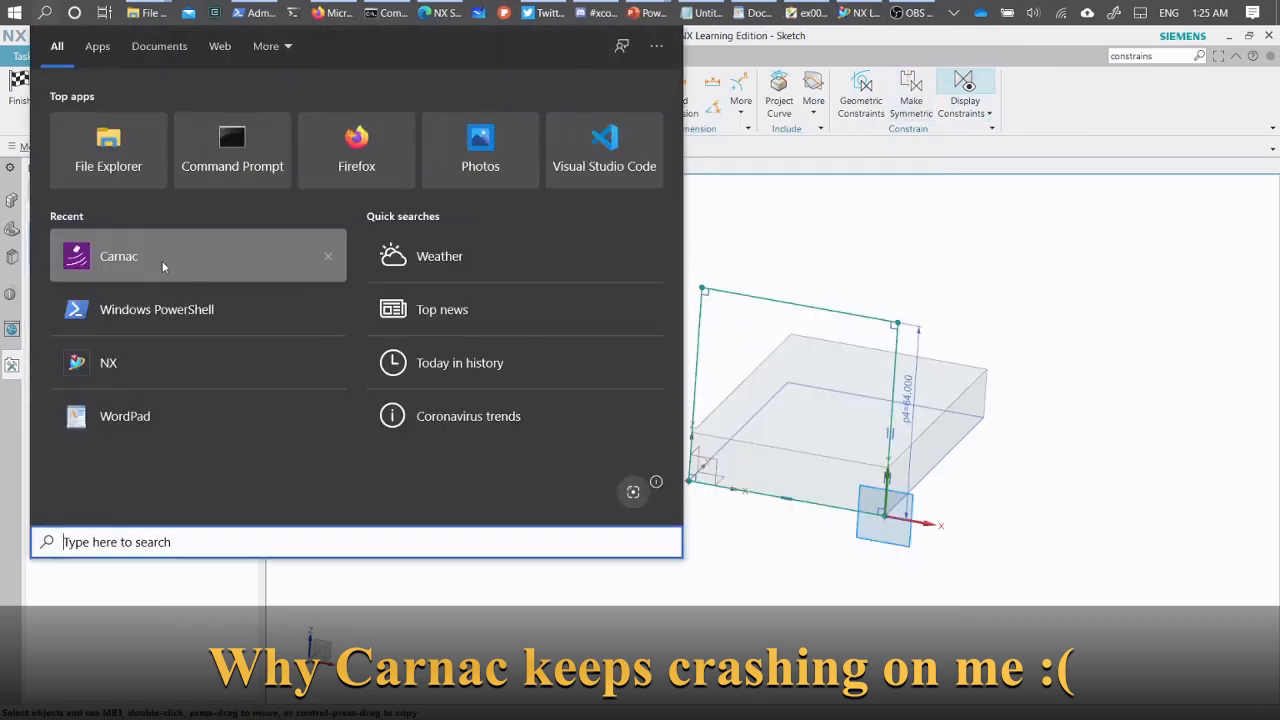
left_click(167, 260)
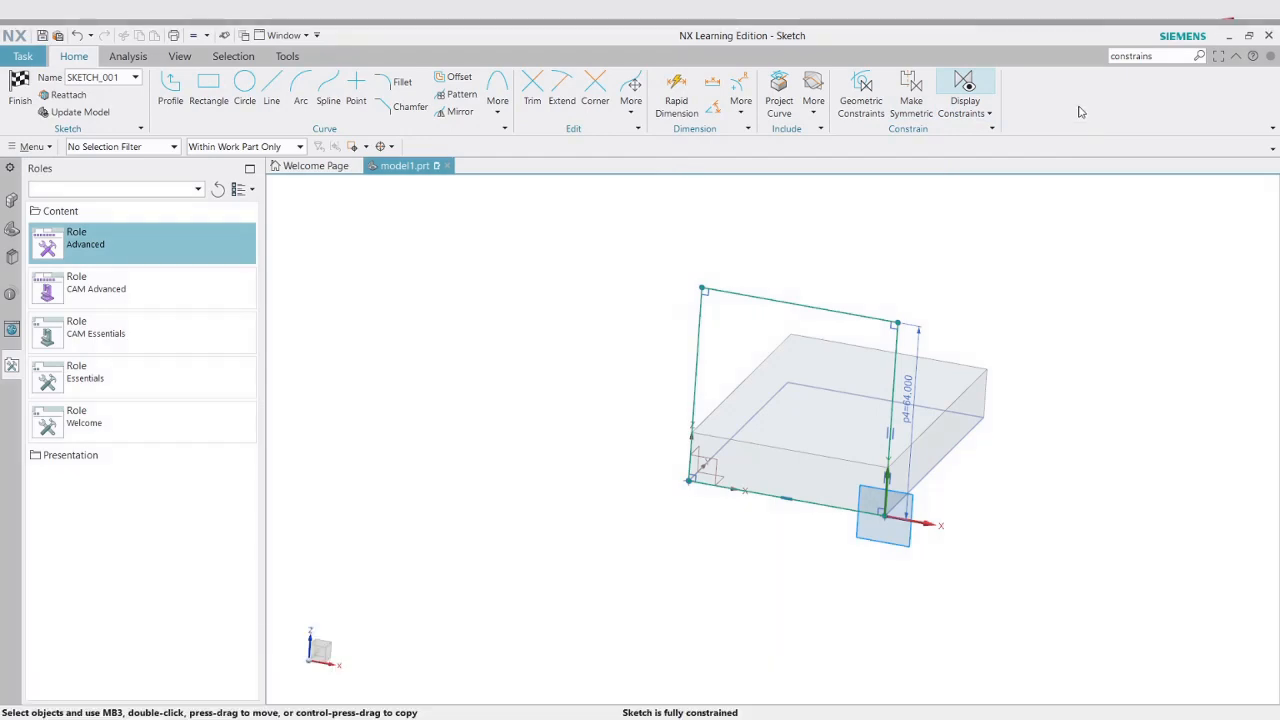
Set the formula of the wall height expression p4 to p0 / 2 and preserve the change
key("ctrl+e")
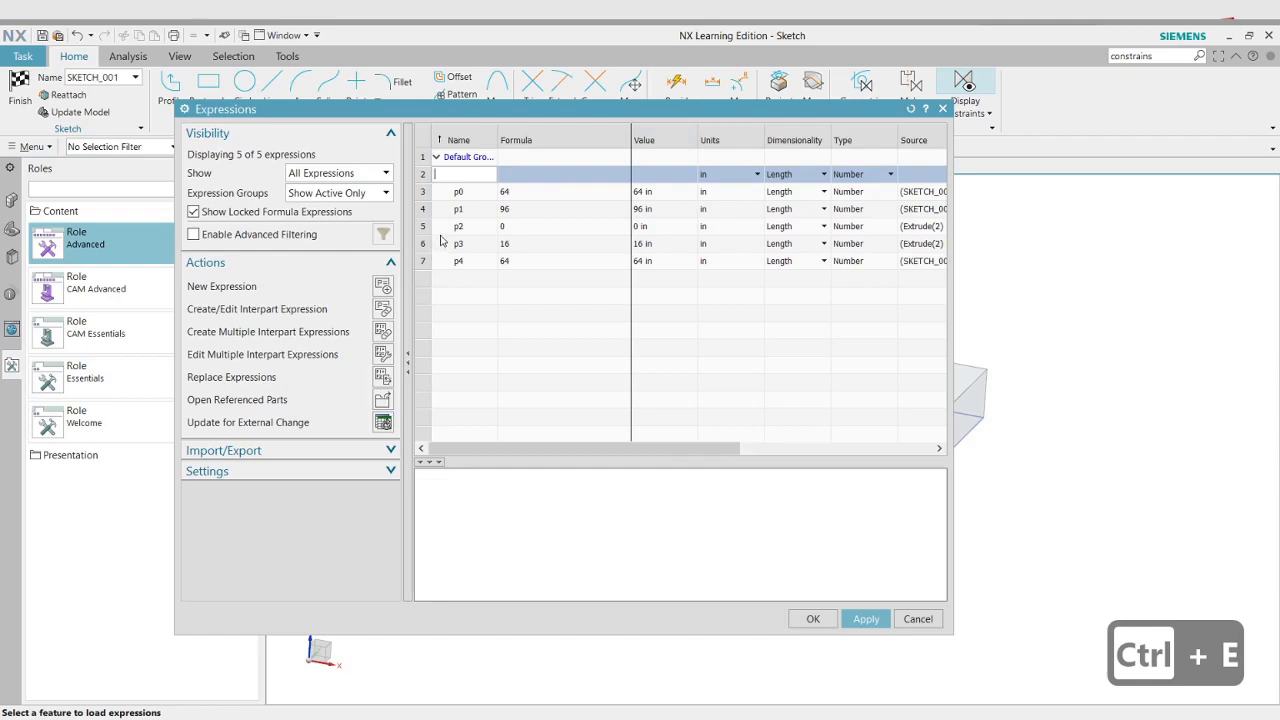
left_click_drag(551, 113, 729, 122)
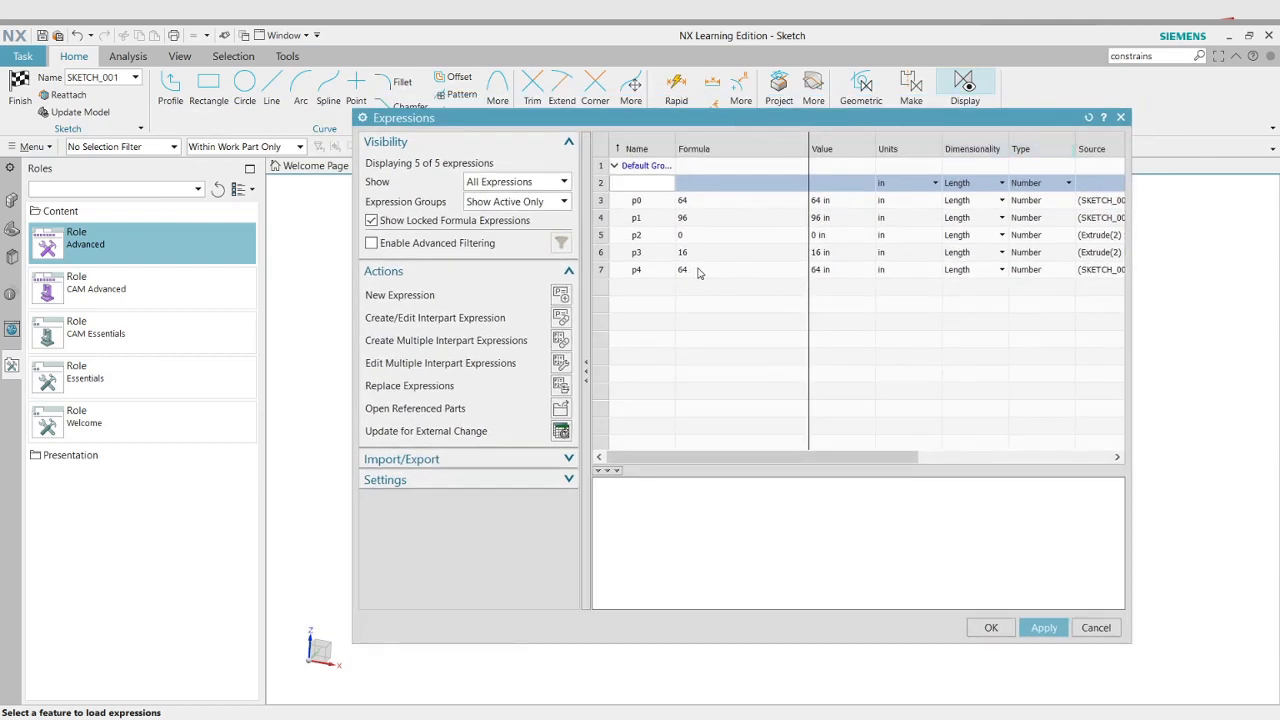
left_click(698, 270)
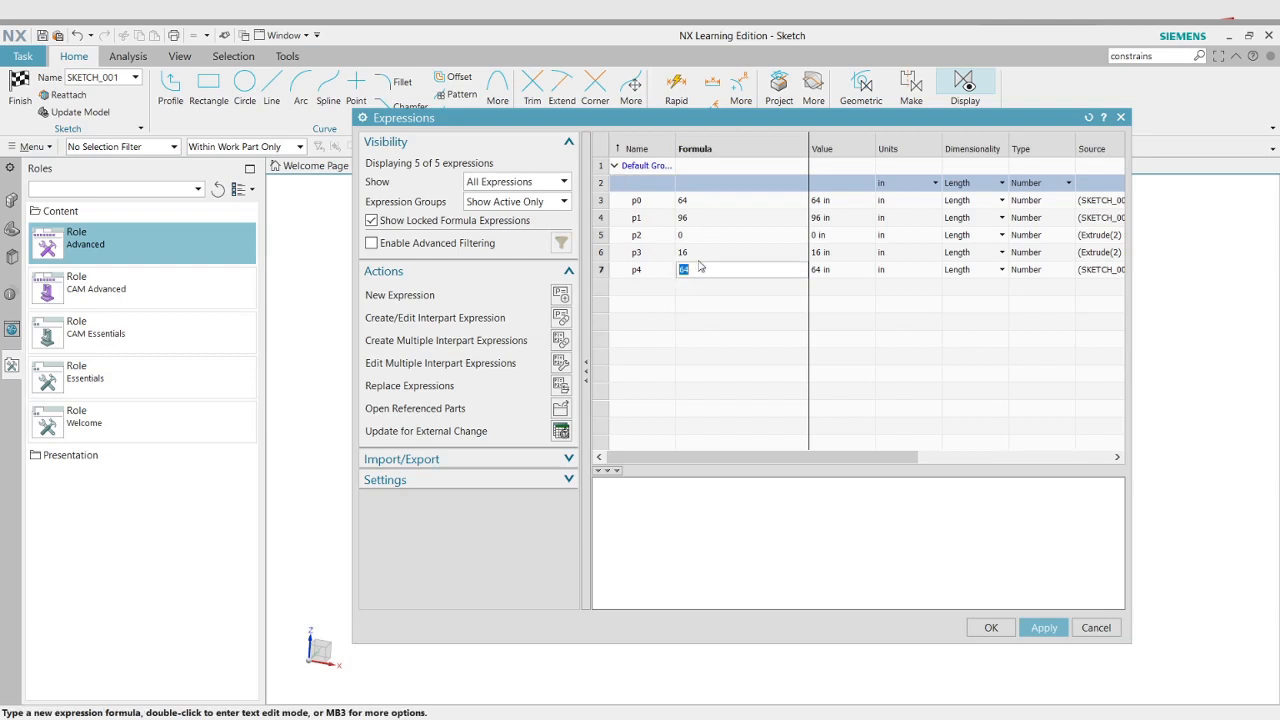
type("p0")
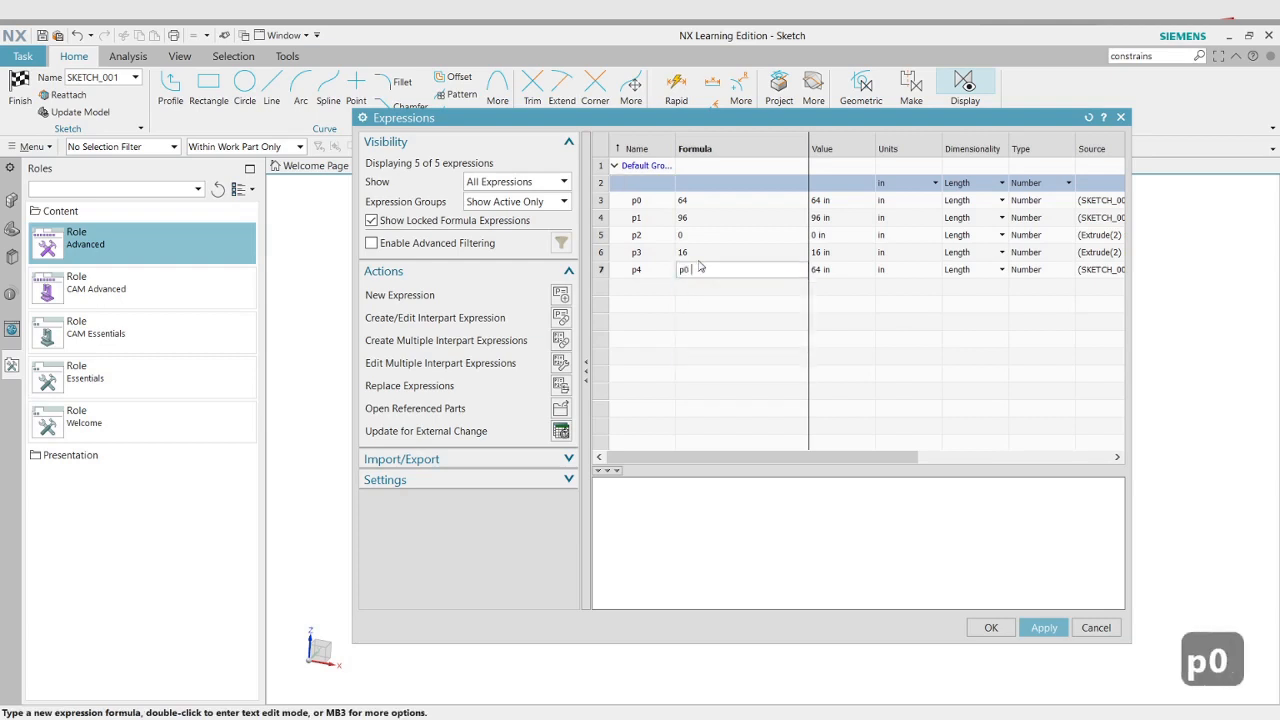
type(" / 2")
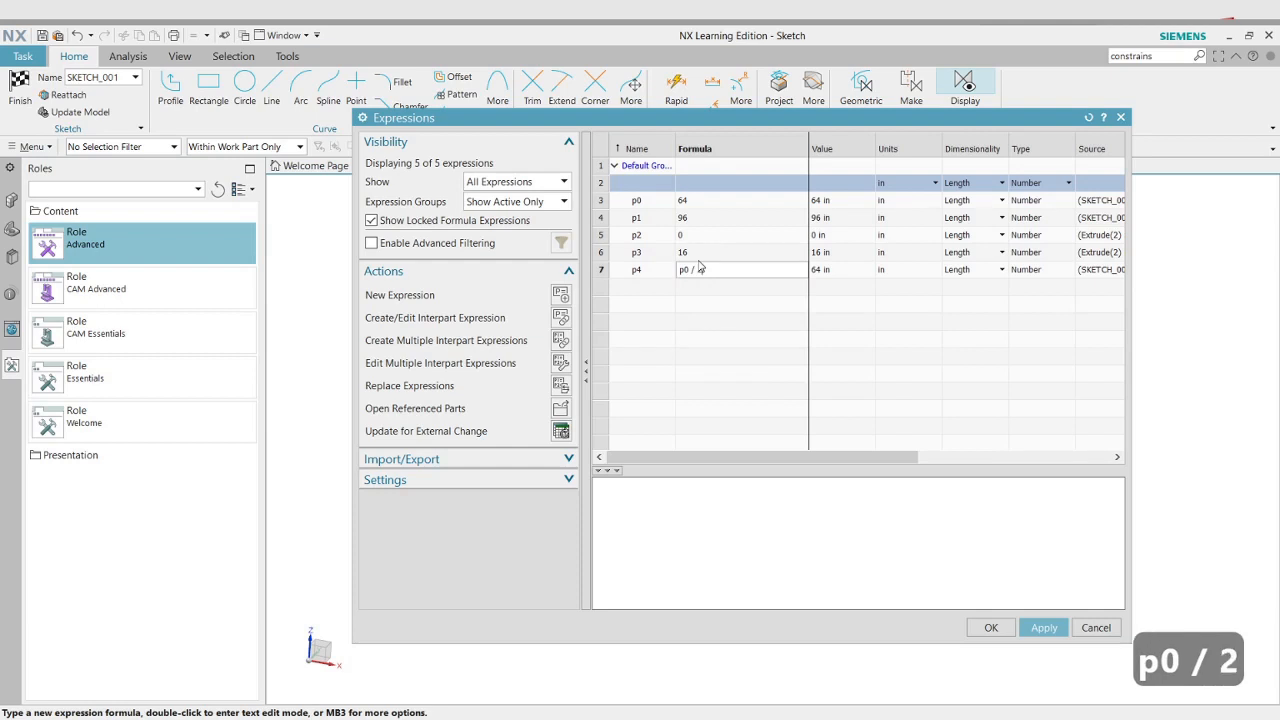
key("Return")
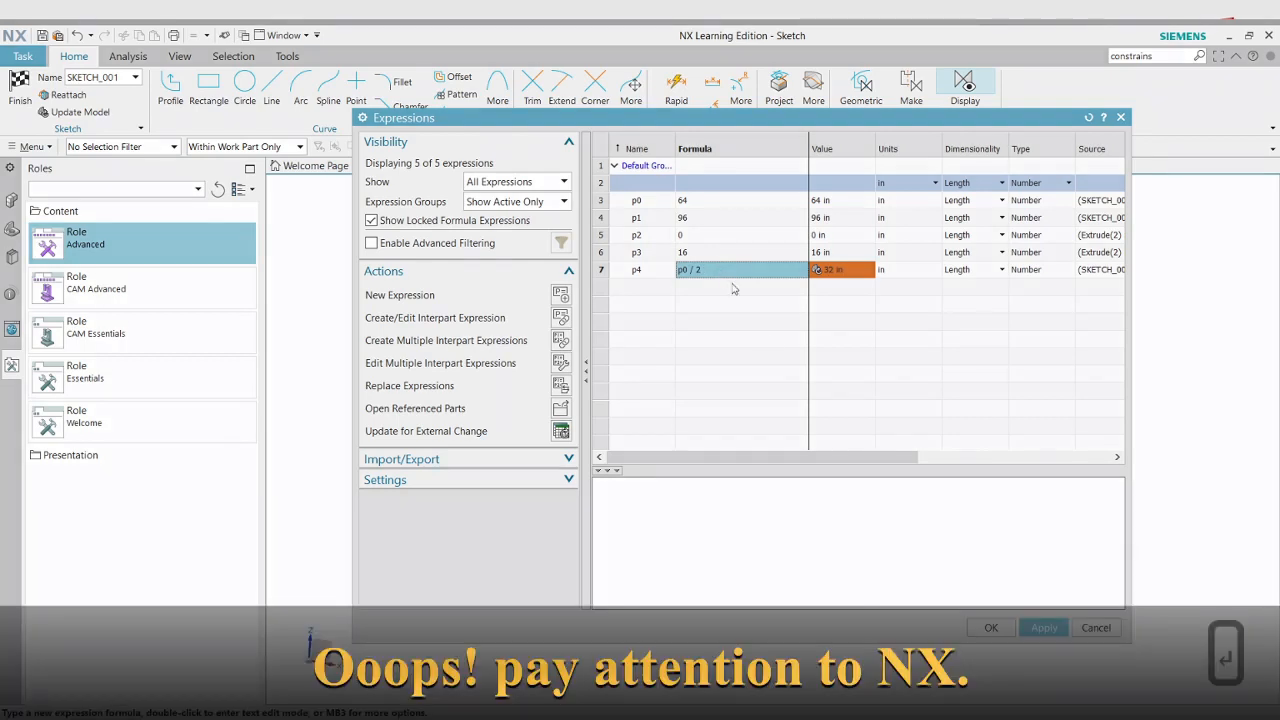
left_click(1100, 630)
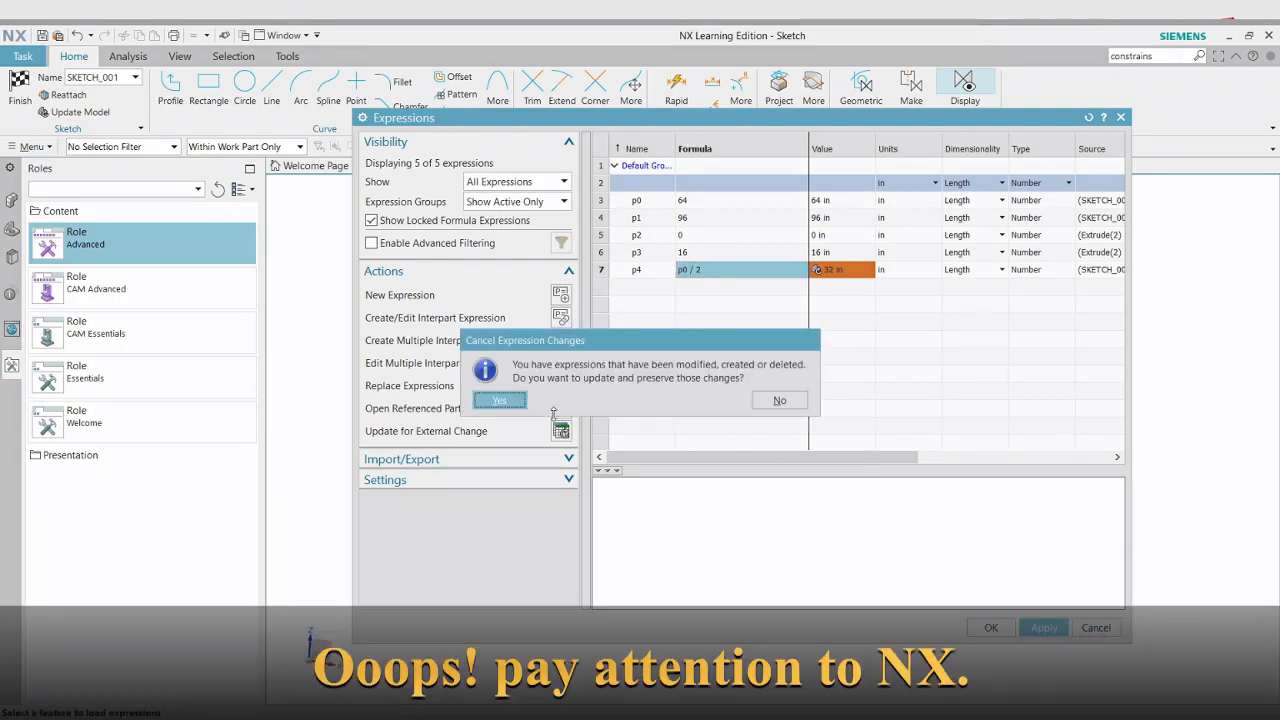
left_click(500, 400)
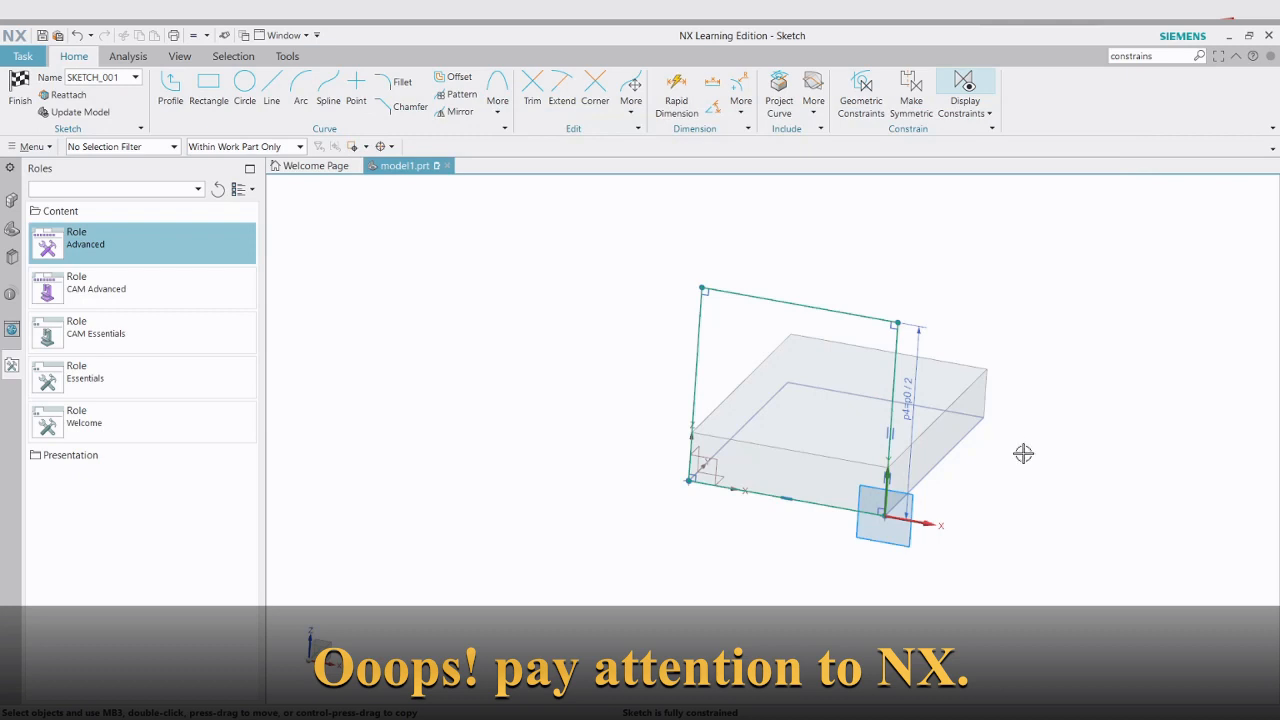
Finish the wall profile sketch and show the model history in the Part Navigator
mouse_move(1040, 480)
middle_mouse_down()
mouse_move(997, 474)
mouse_move(997, 451)
mouse_move(1030, 445)
mouse_move(1026, 460)
mouse_move(1000, 434)
middle_mouse_up()
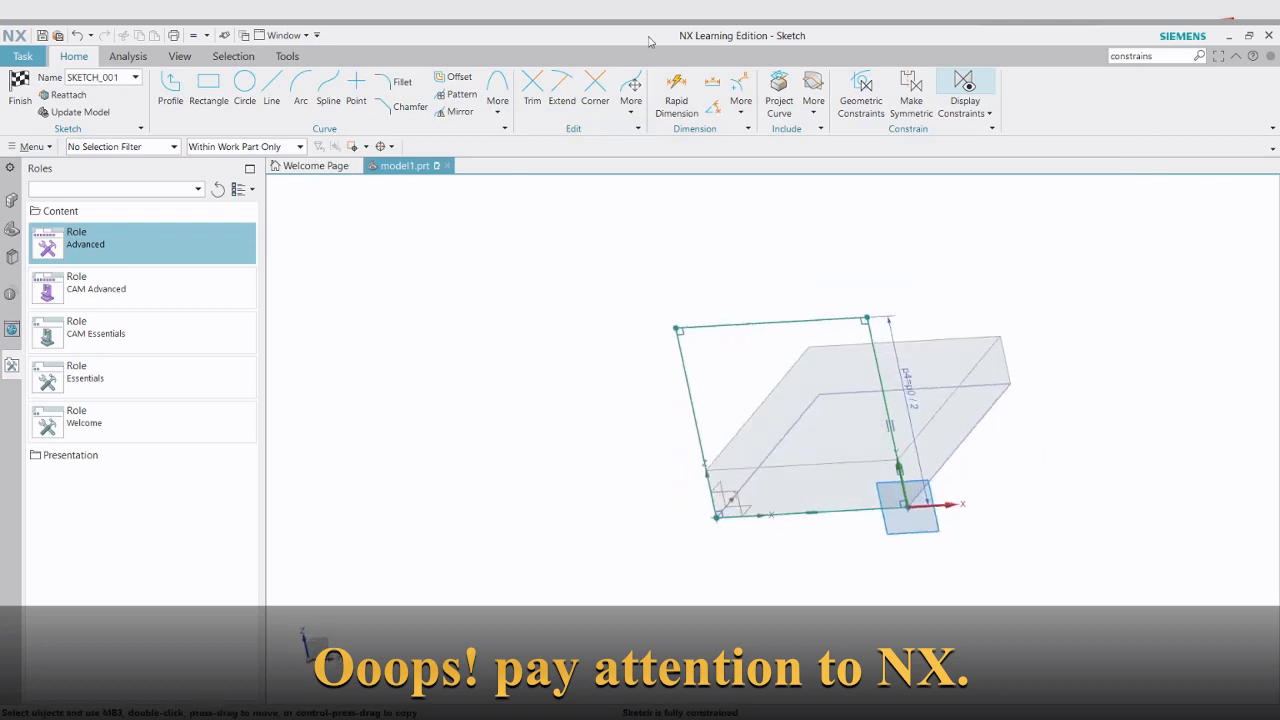
key("ctrl+q")
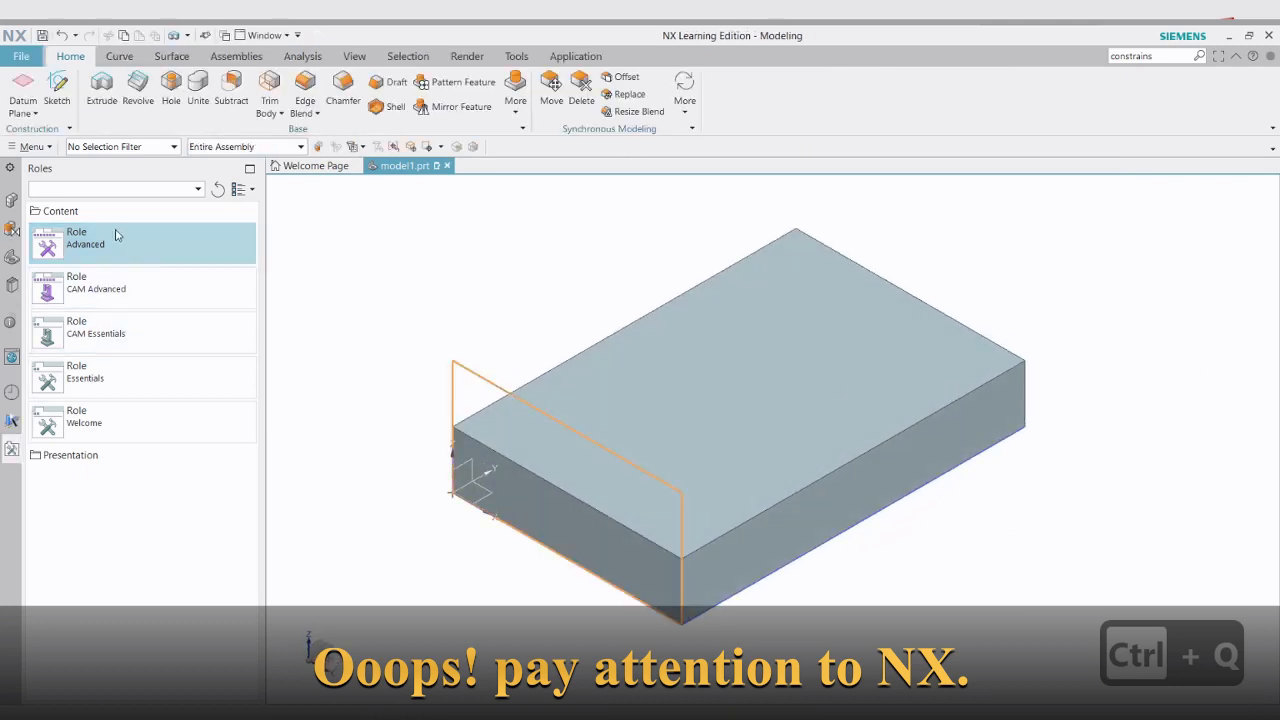
left_click(13, 202)
left_click(12, 256)
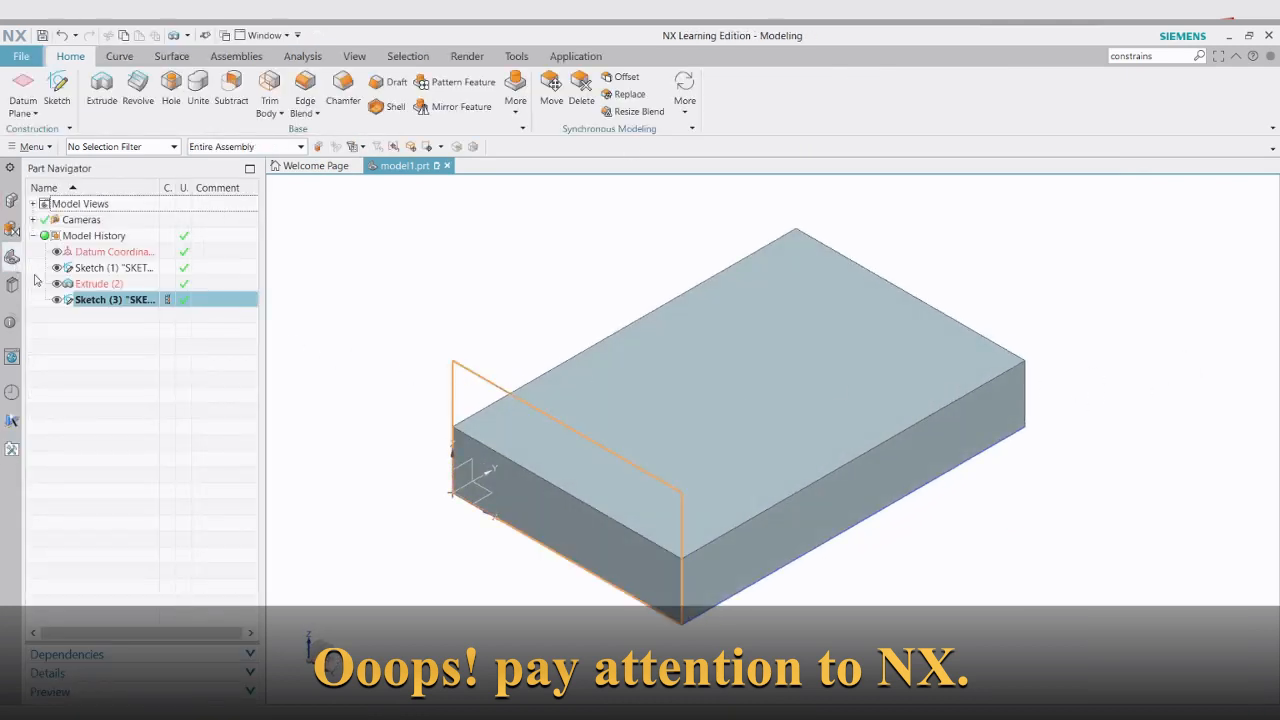
Set the wall sketch's height expression p4 to 64 in
key("ctrl+e")
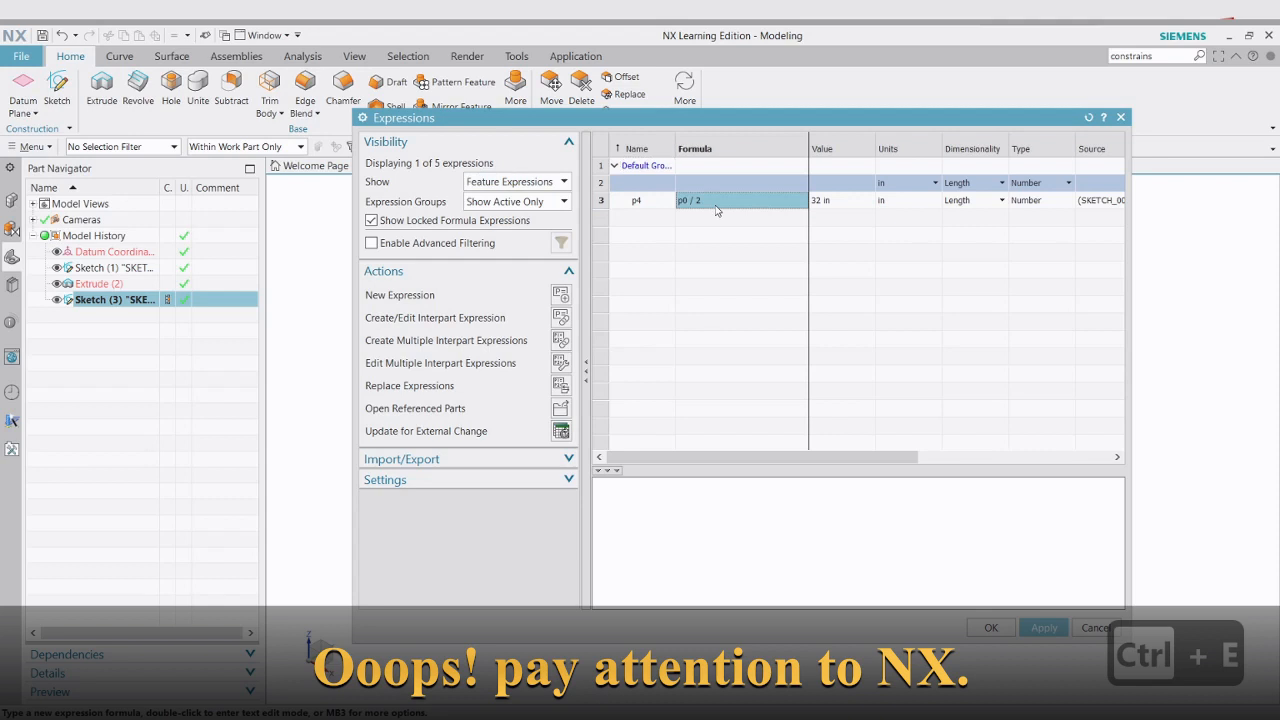
double_click(721, 201)
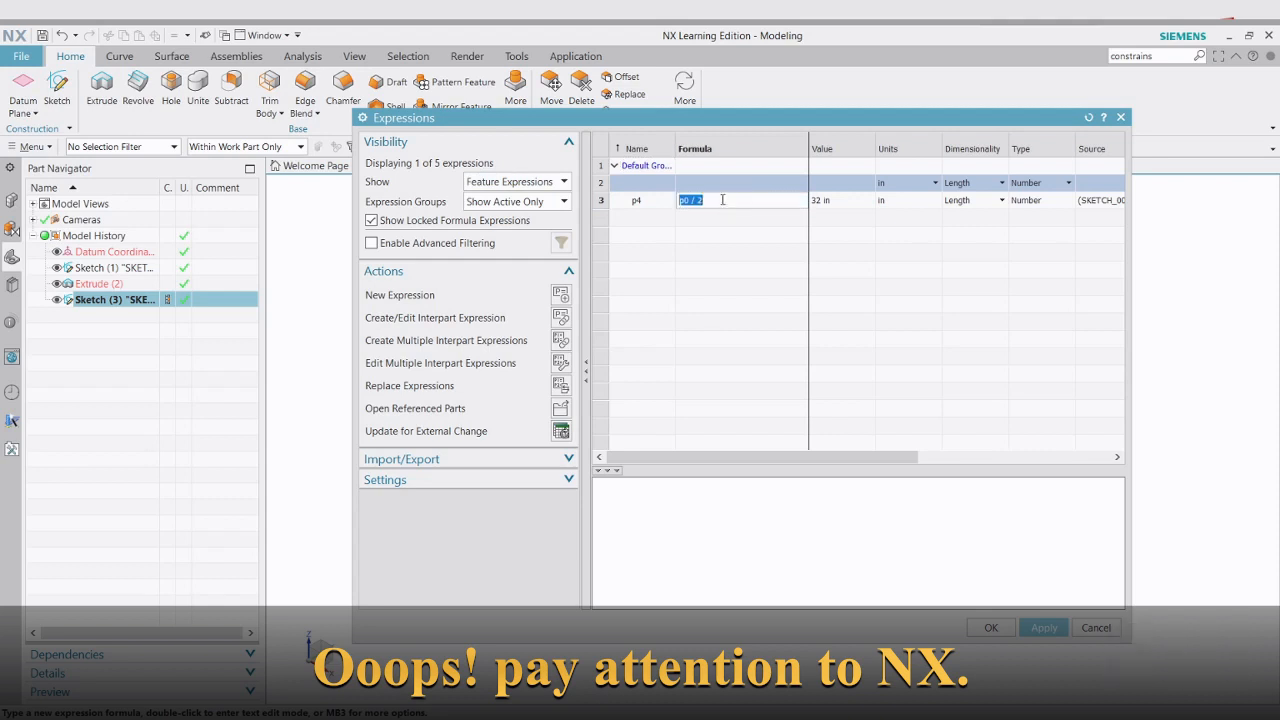
type("64")
key("Return")
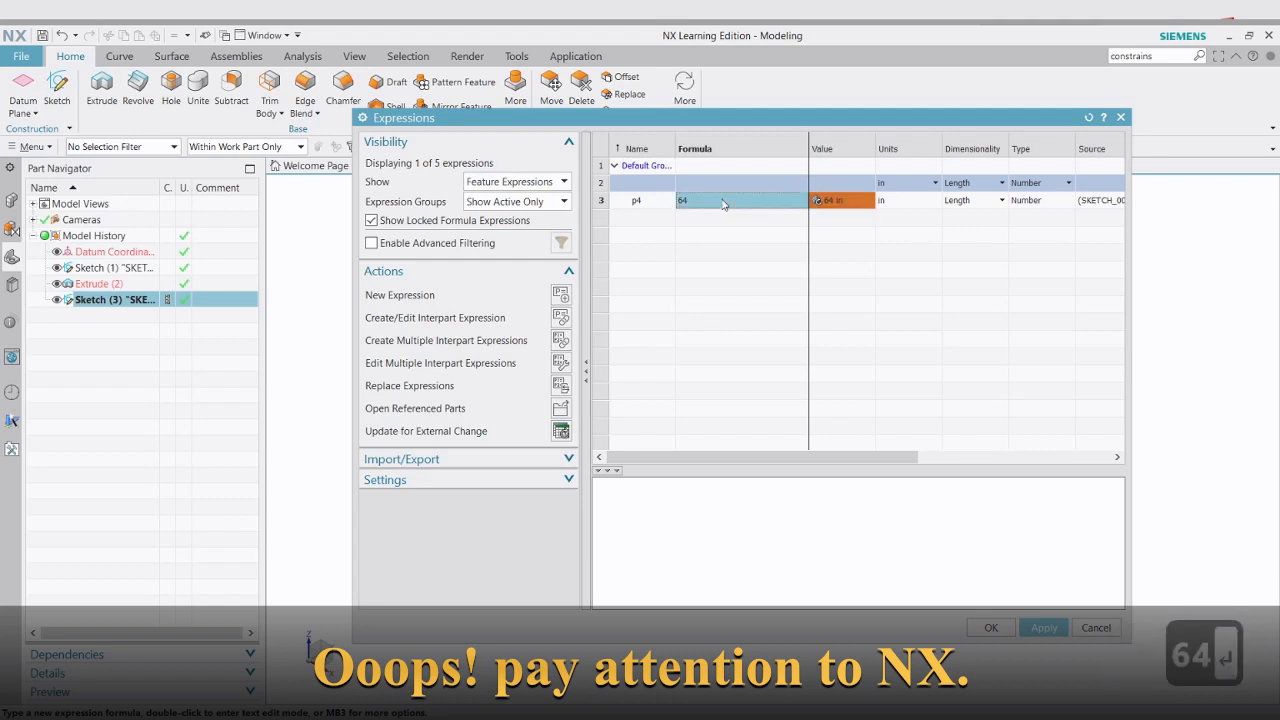
left_click(1004, 627)
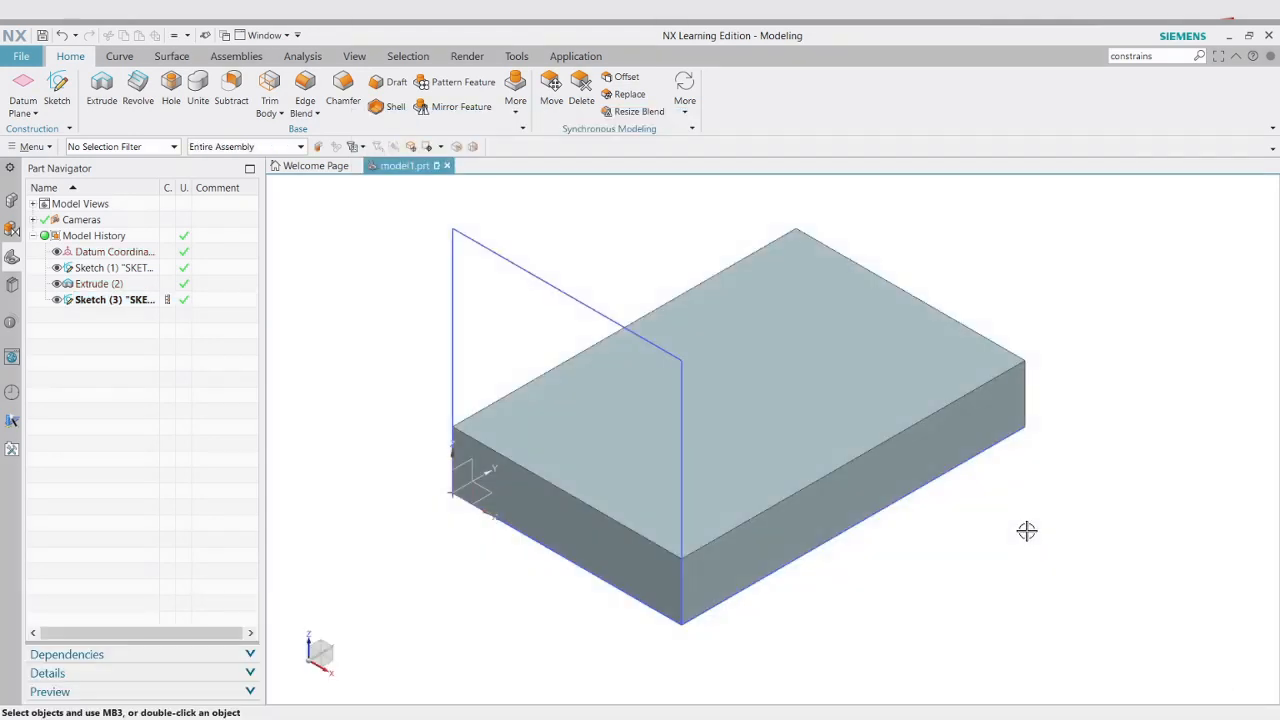
Start an Extrude using the complete wall profile sketch, SKETCH_001:Sketch(3), as its section
key("x")
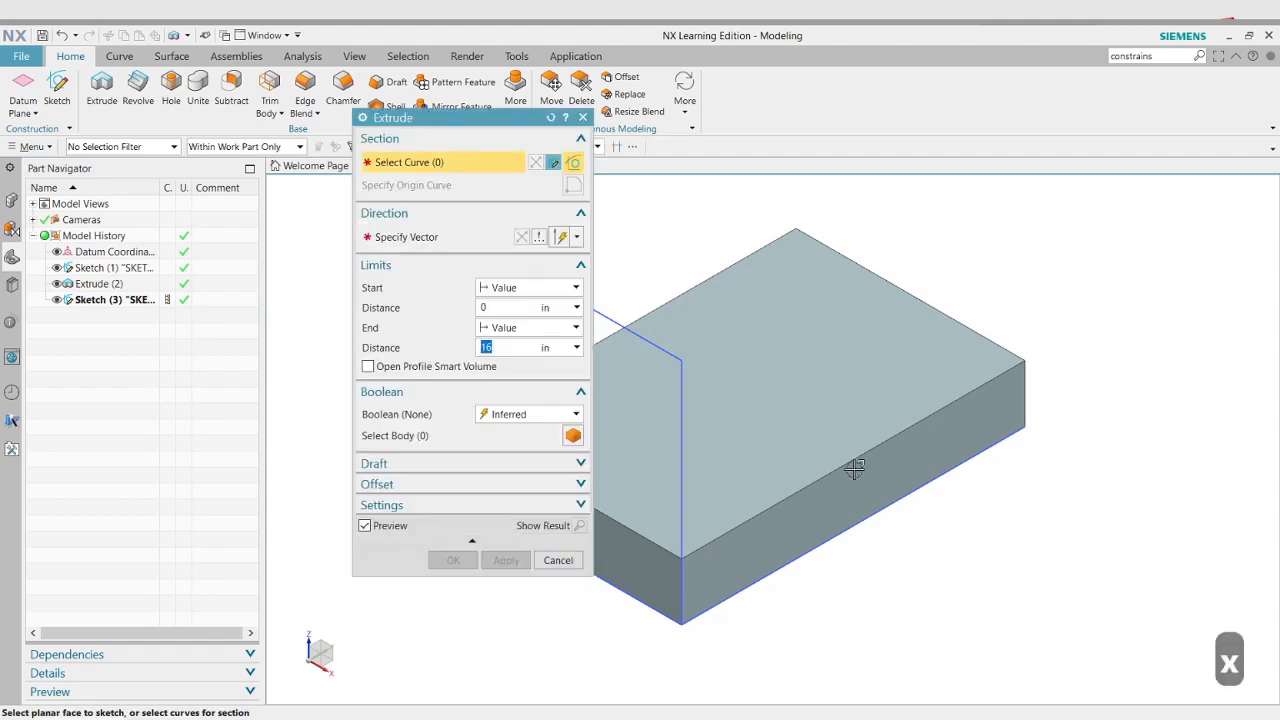
scroll(1220, 608, "down", 3)
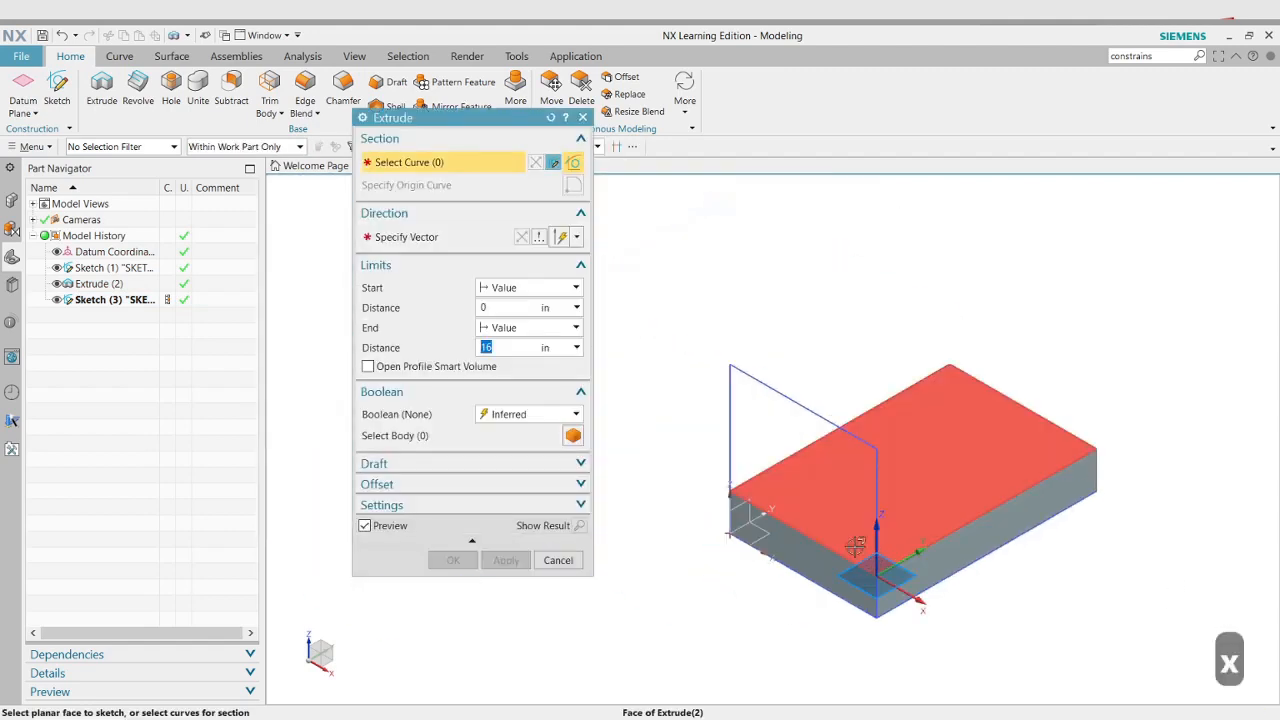
scroll(728, 458, "up", 2)
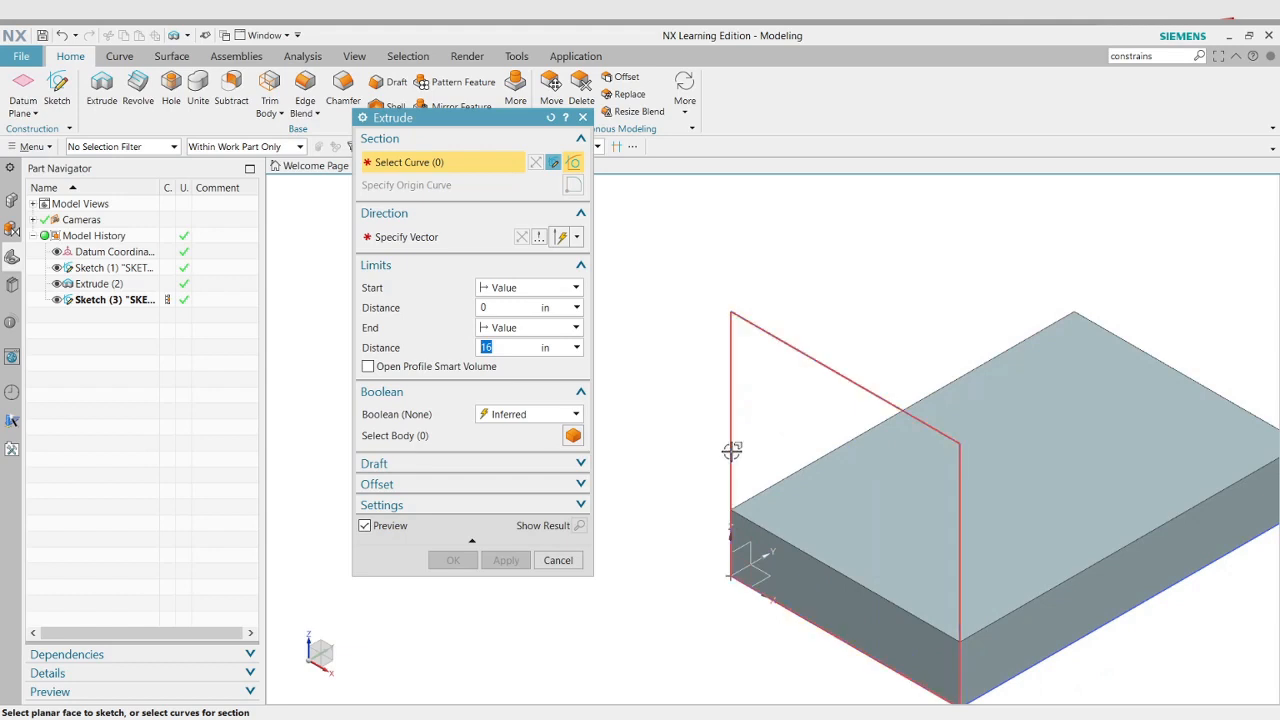
left_click(733, 452)
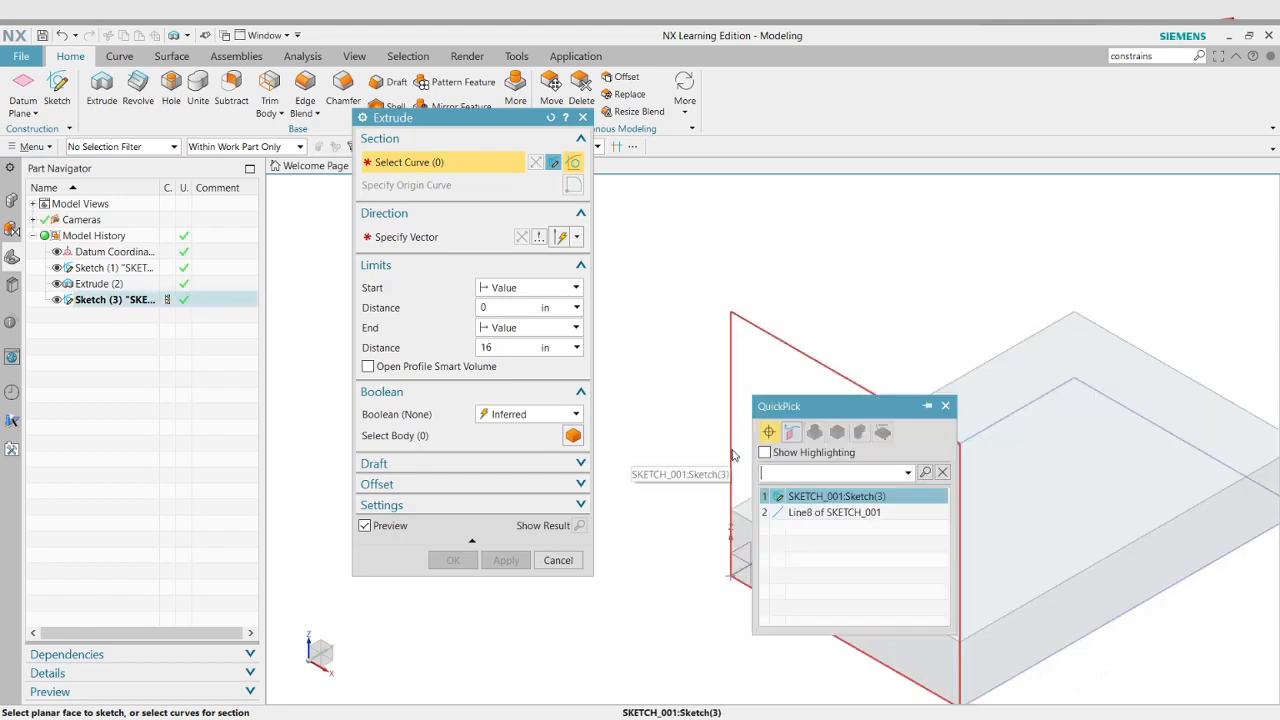
left_click(804, 498)
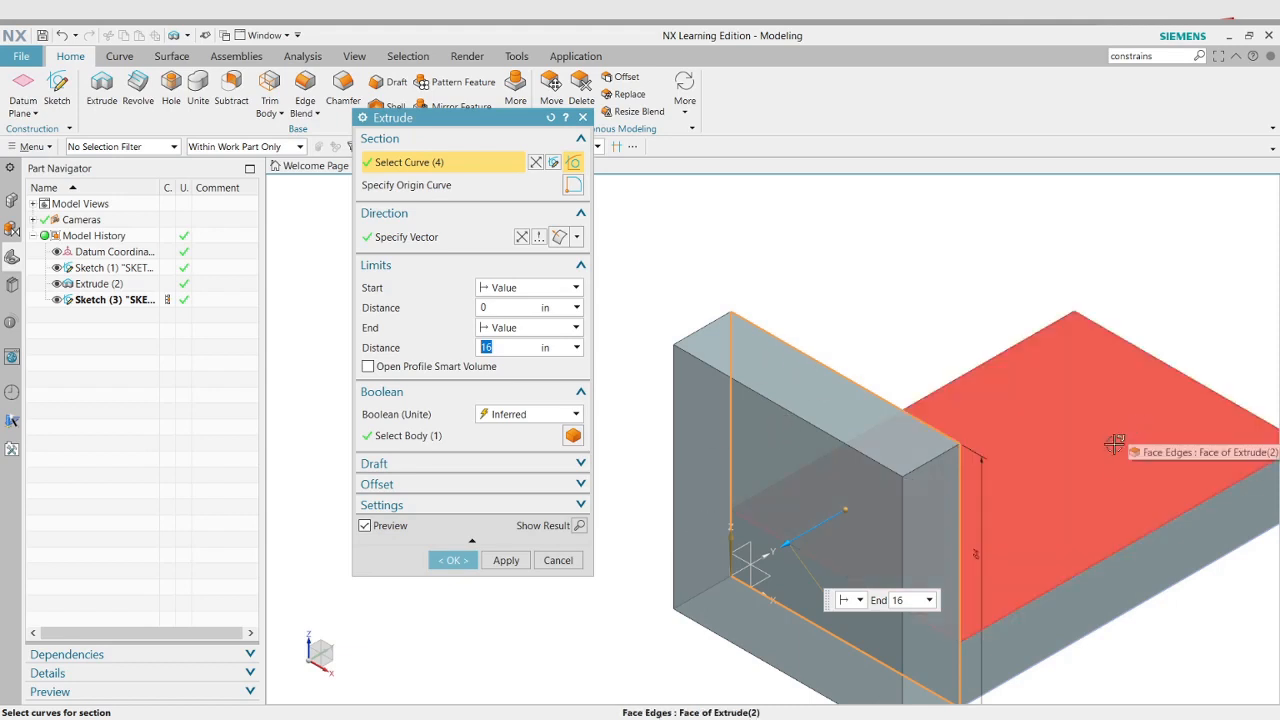
Reverse the wall extrusion to run inward over the block and set its Boolean to Unite
left_click(522, 237)
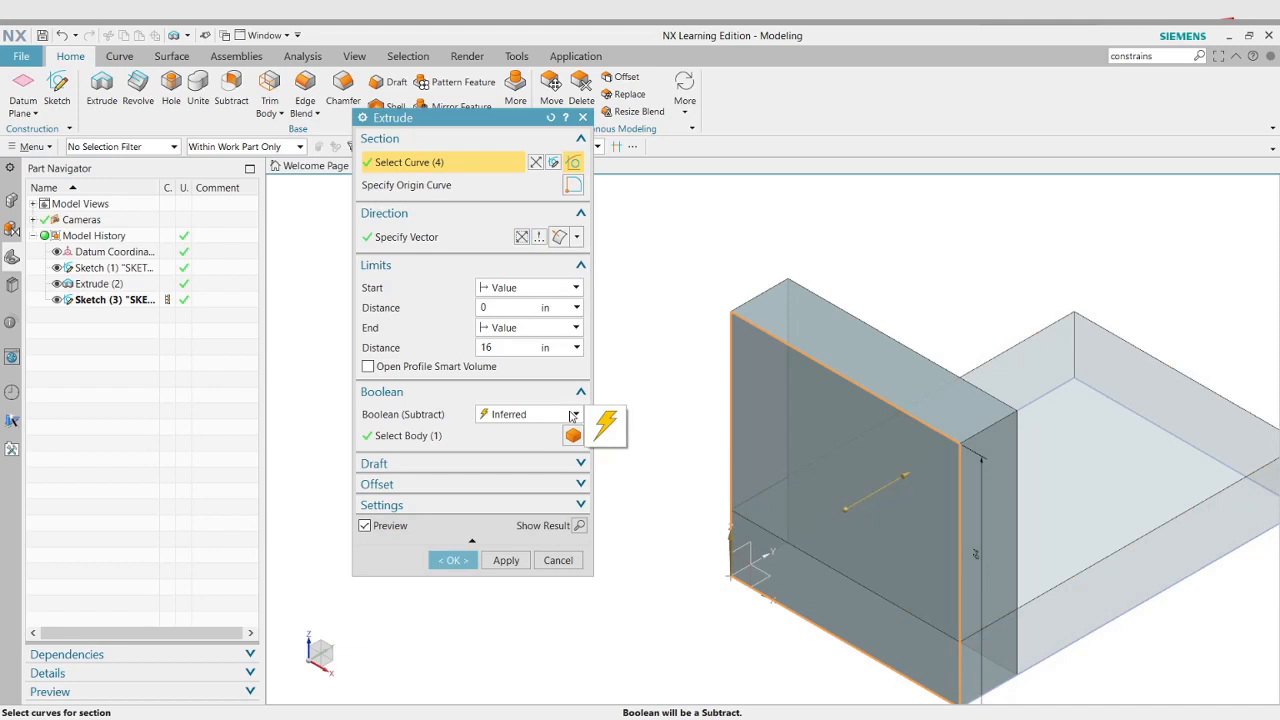
left_click(573, 416)
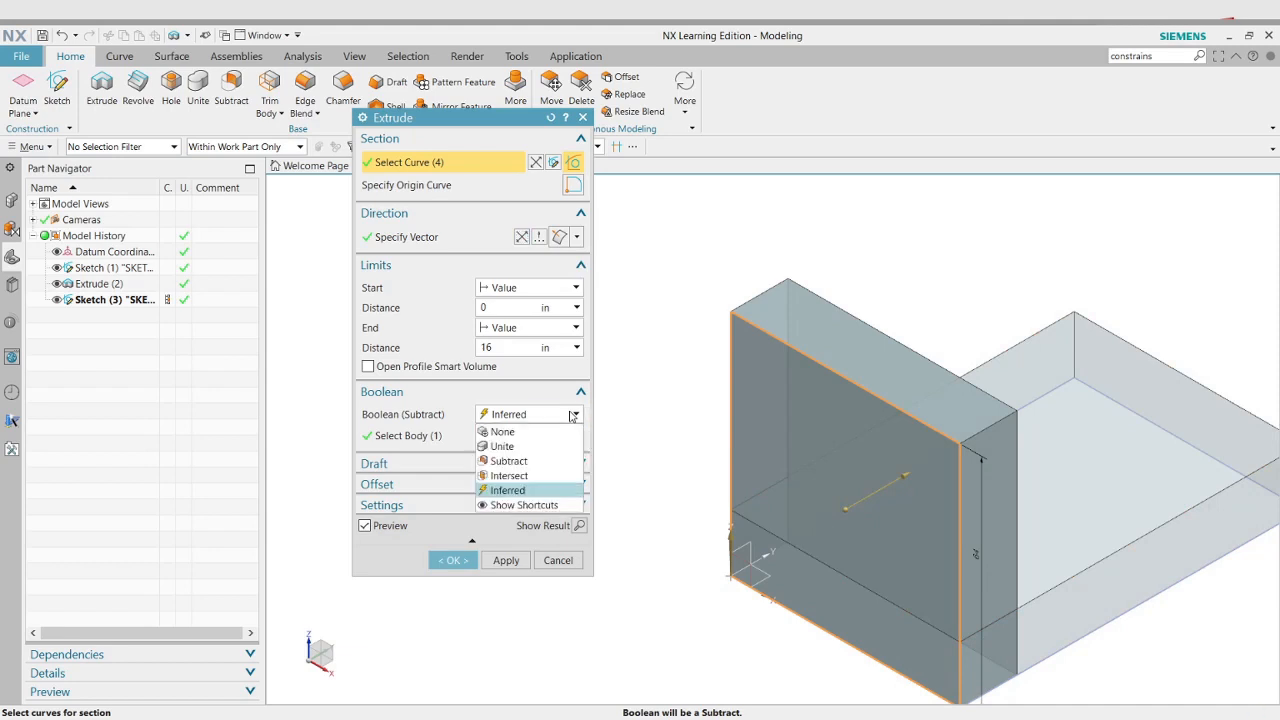
left_click(503, 446)
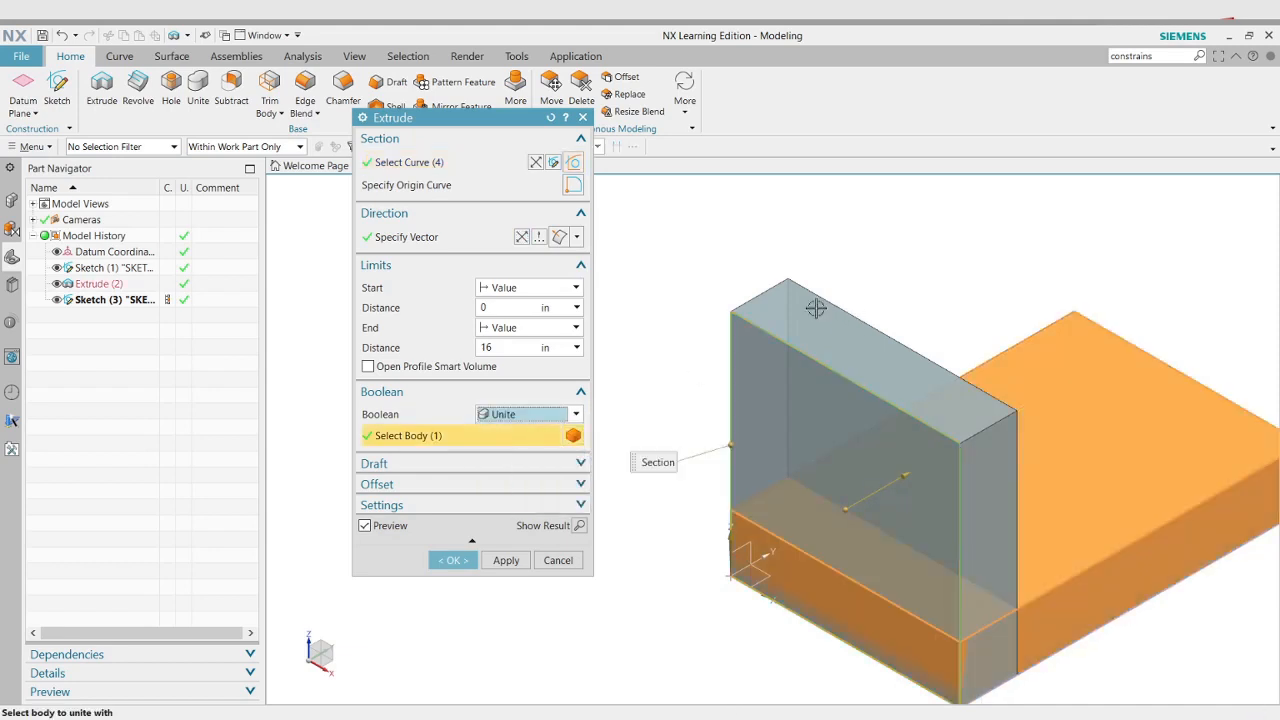
left_click(575, 414)
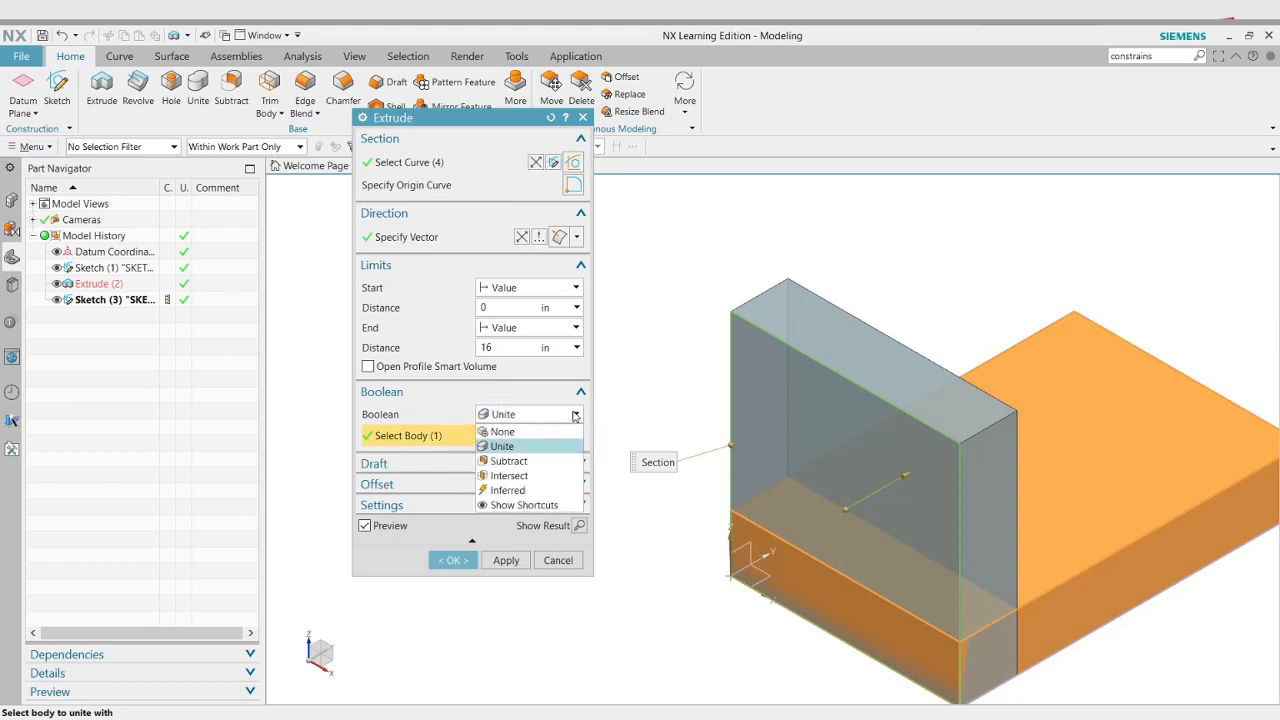
left_click(575, 414)
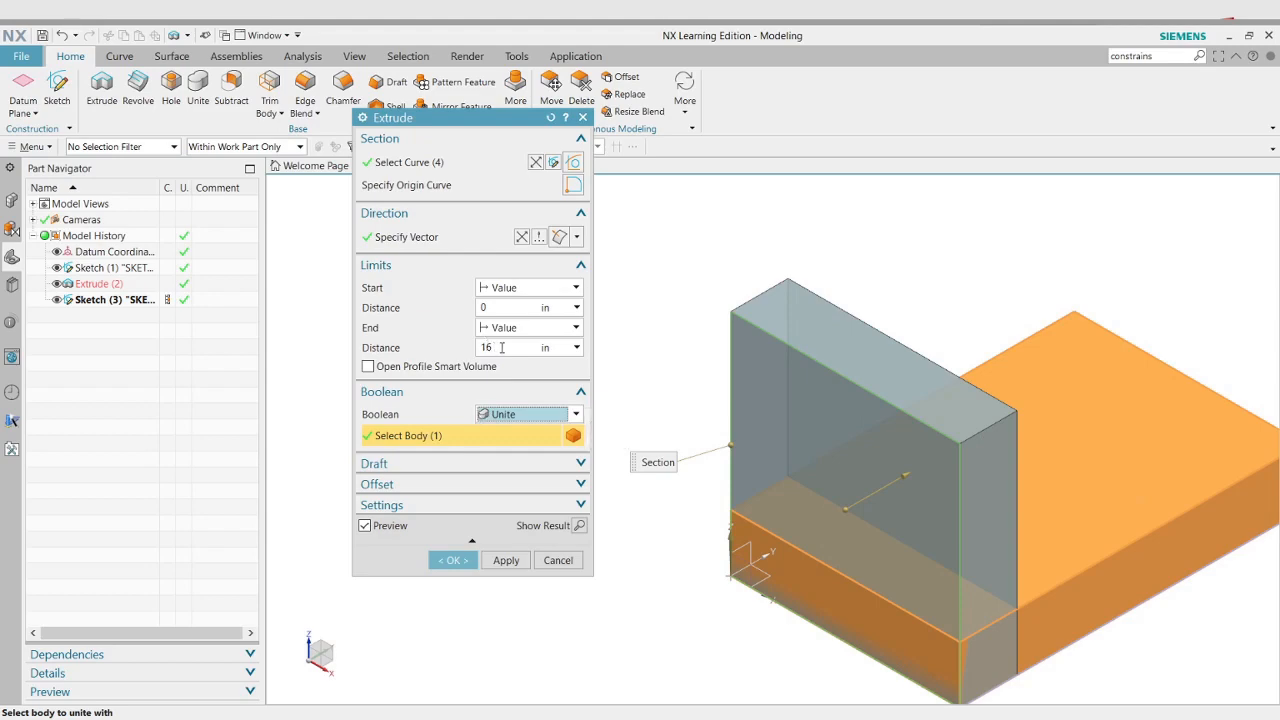
Link the wall extrusion's end distance to expression p3 by formula and complete the Extrude
left_click_drag(500, 347, 477, 348)
key("alt+Tab")
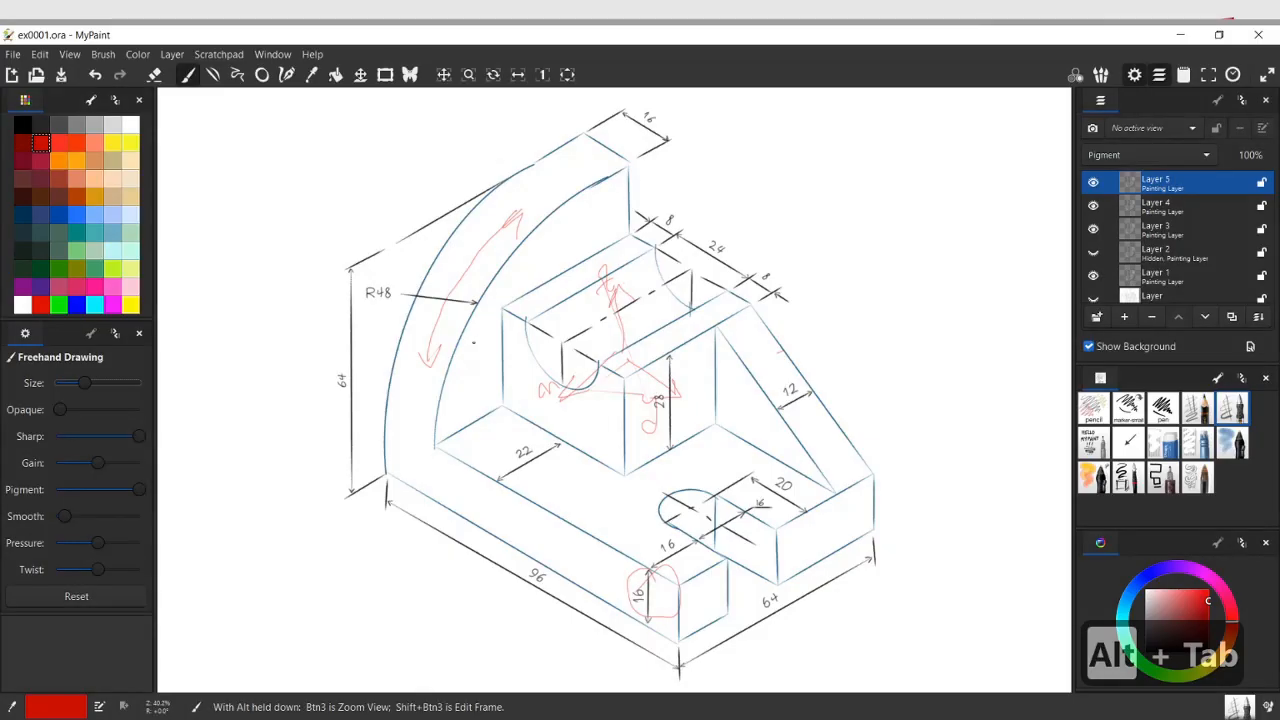
key("alt+Tab")
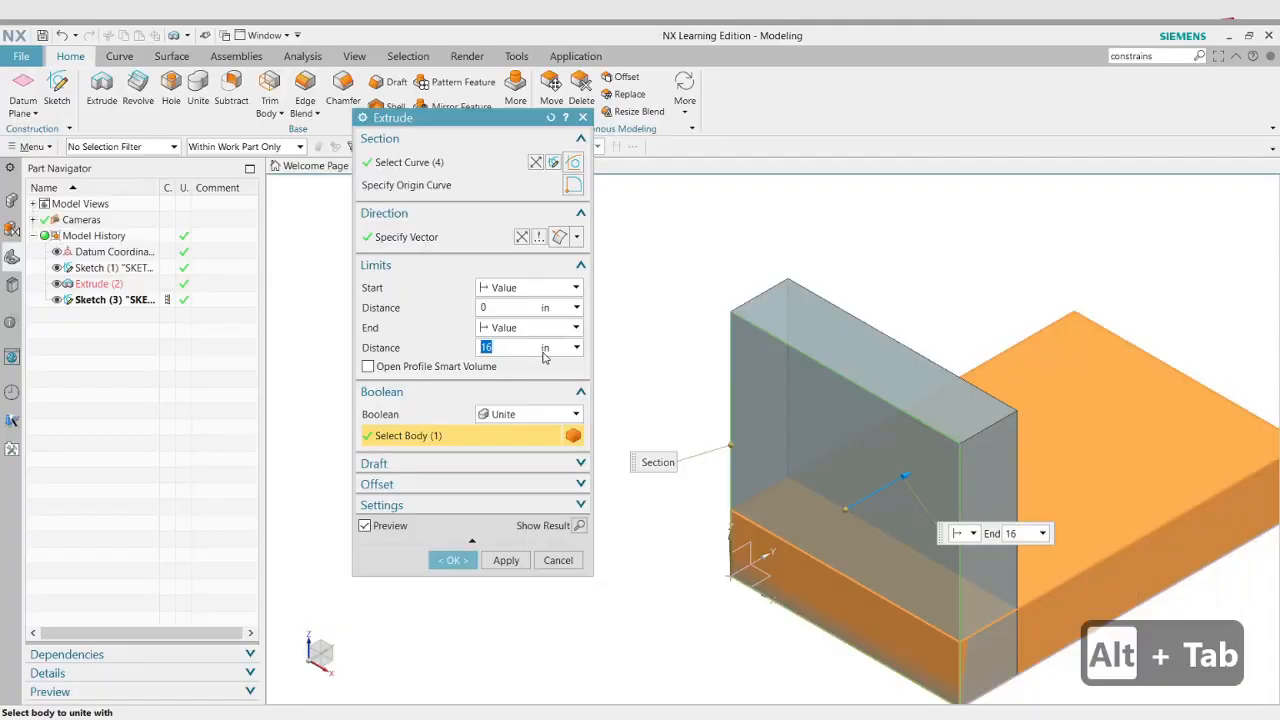
key("alt+Tab")
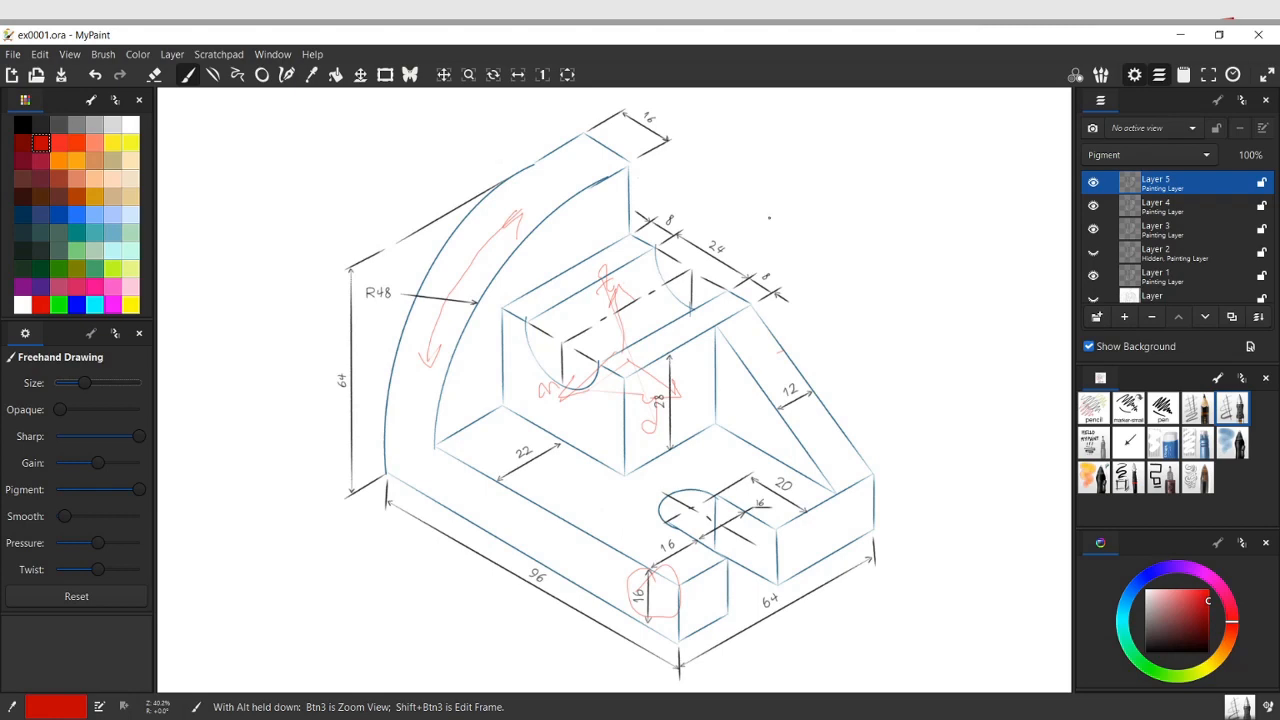
key("alt+Tab")
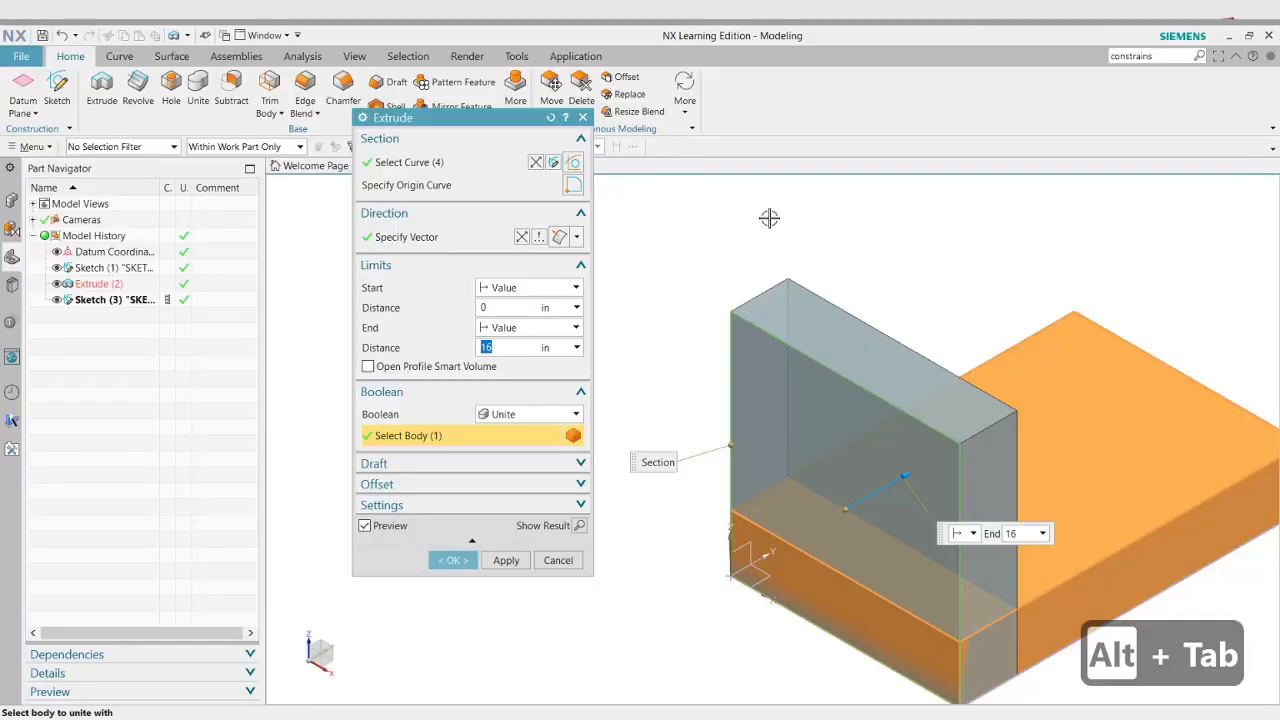
left_click(576, 348)
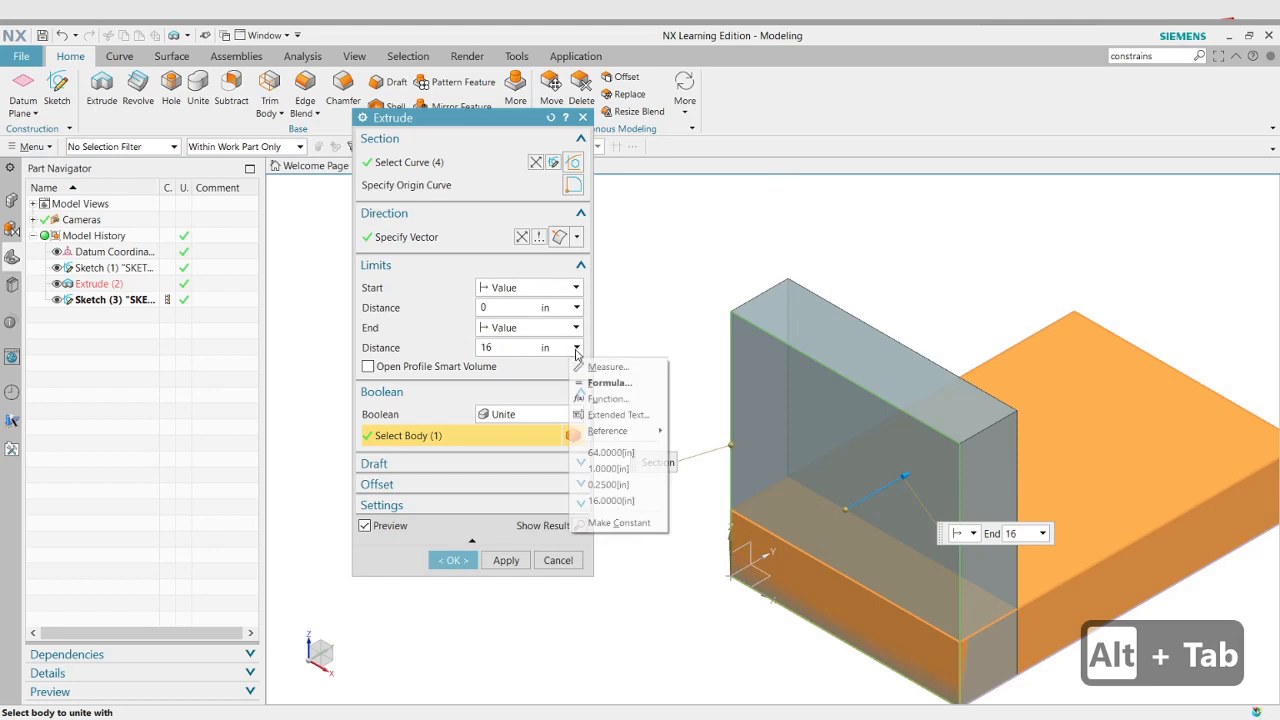
left_click(592, 382)
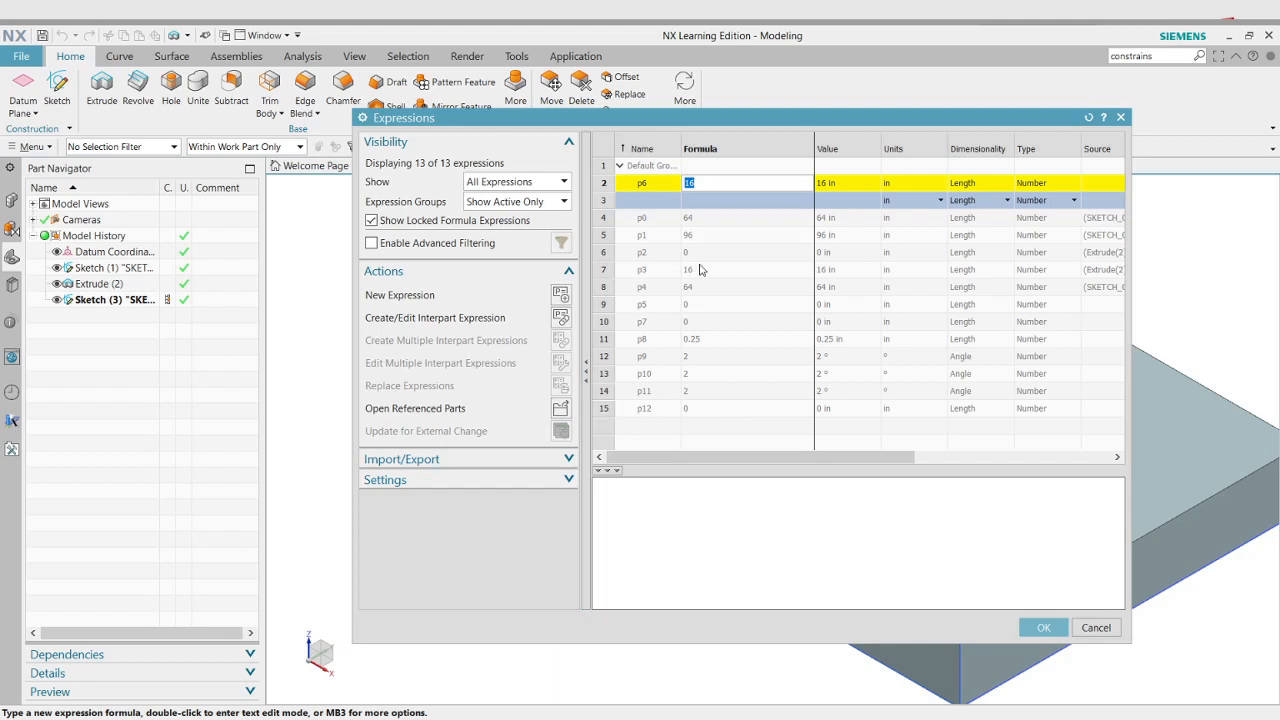
type("p3")
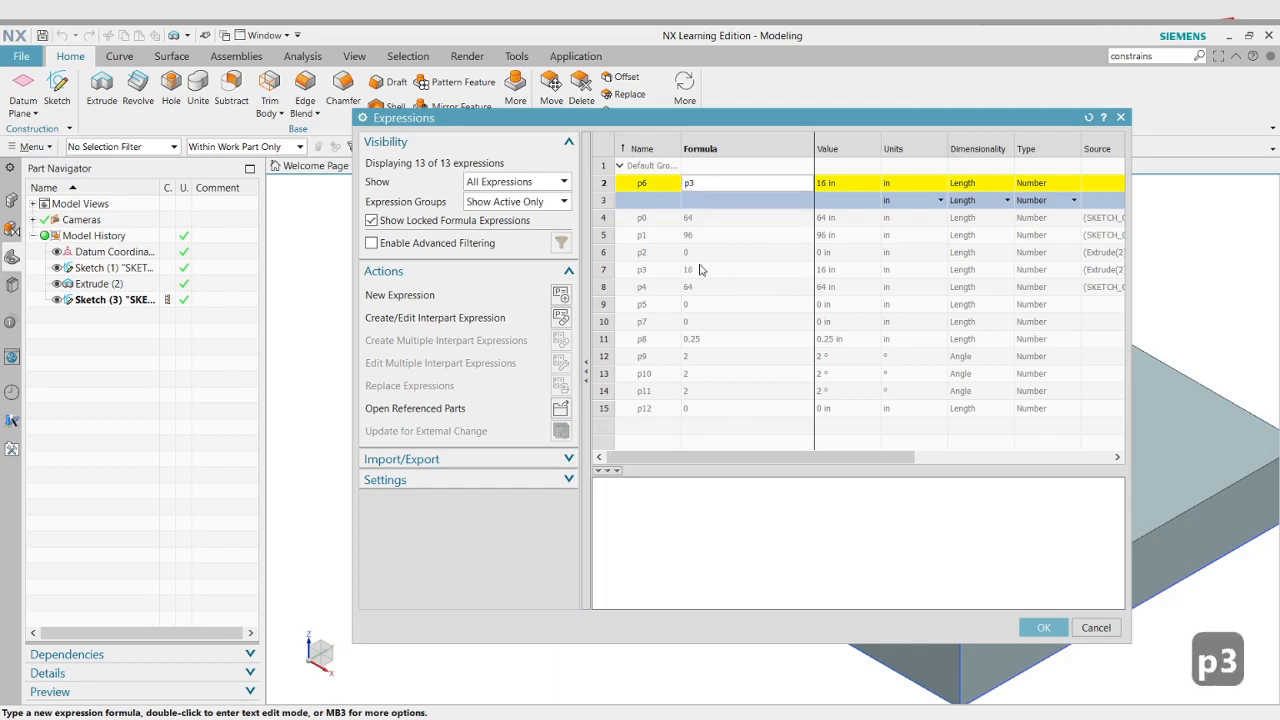
key("Return")
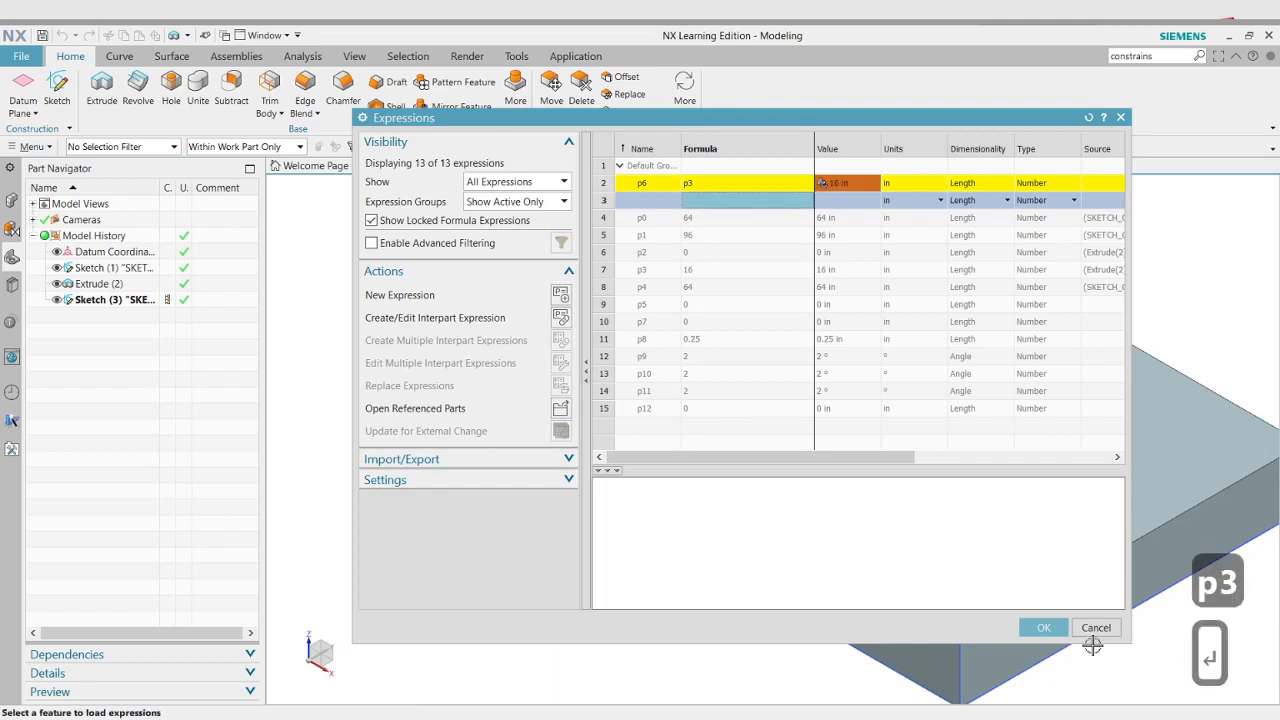
left_click(1043, 628)
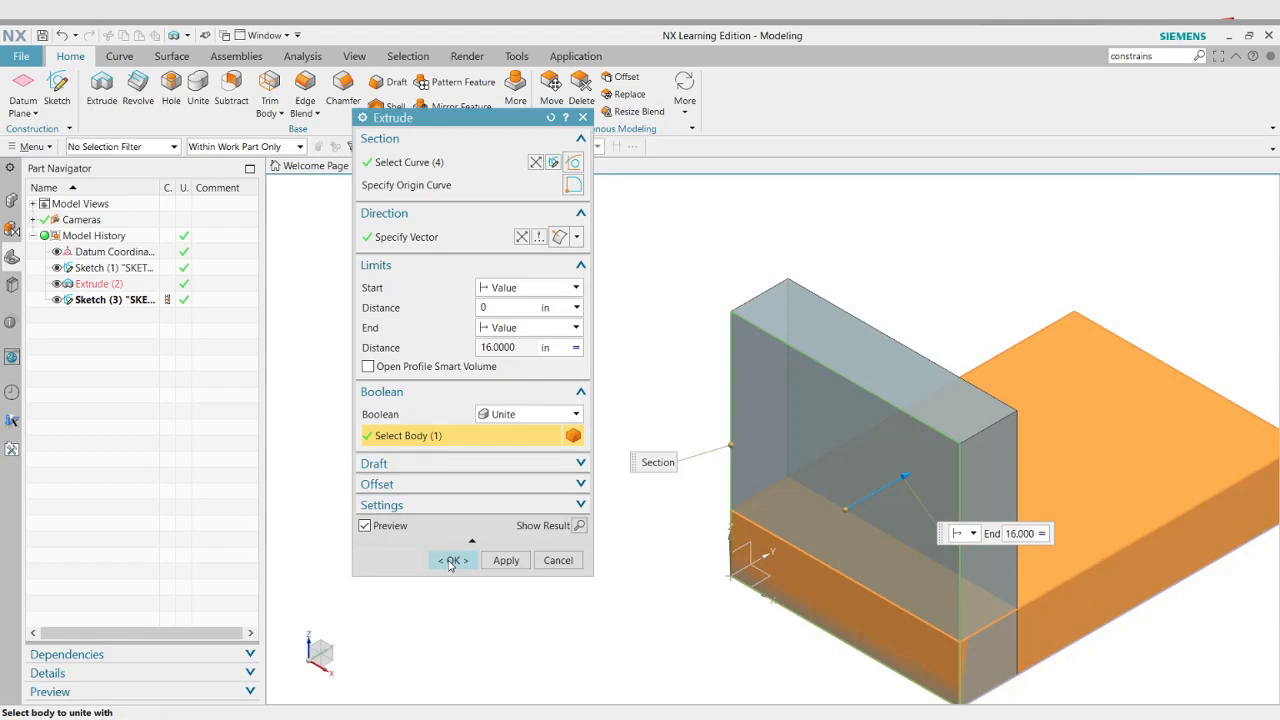
left_click(451, 561)
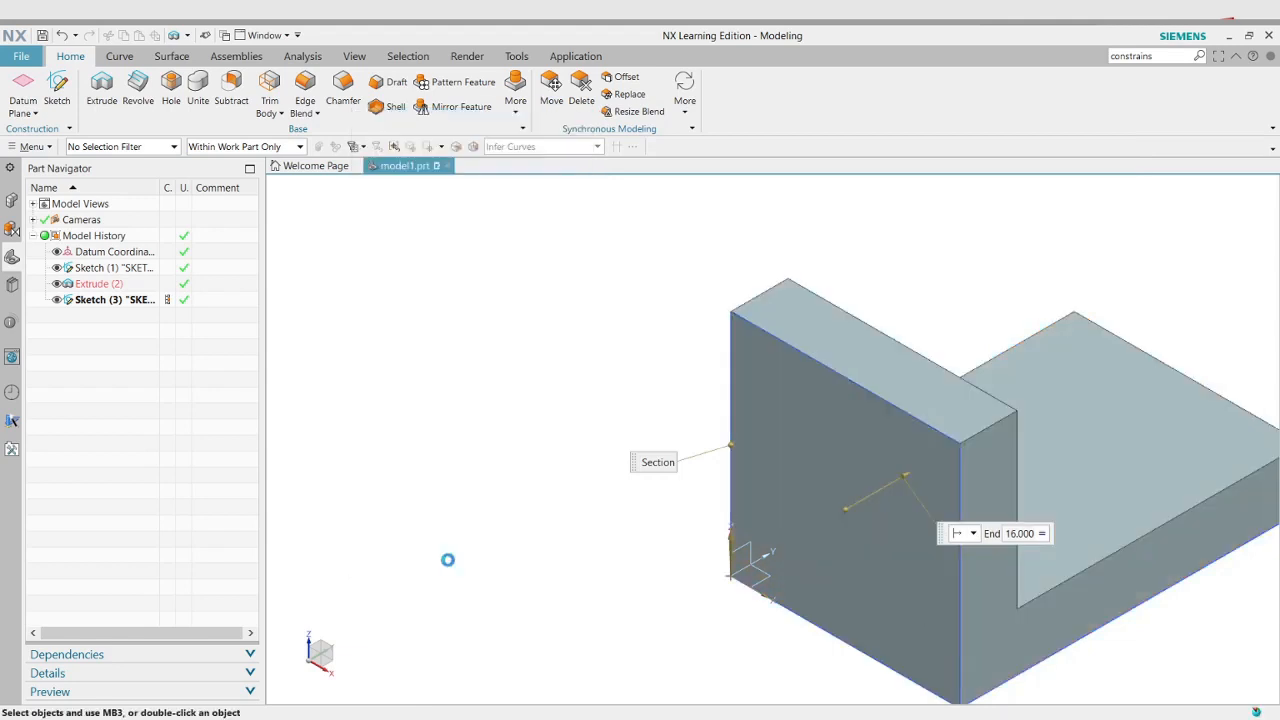
Switch to MyPaint, mark the half-round groove, the 12-wide rib and the end slot in red, and hide Layer 5
middle_click_drag(553, 417, 522, 414)
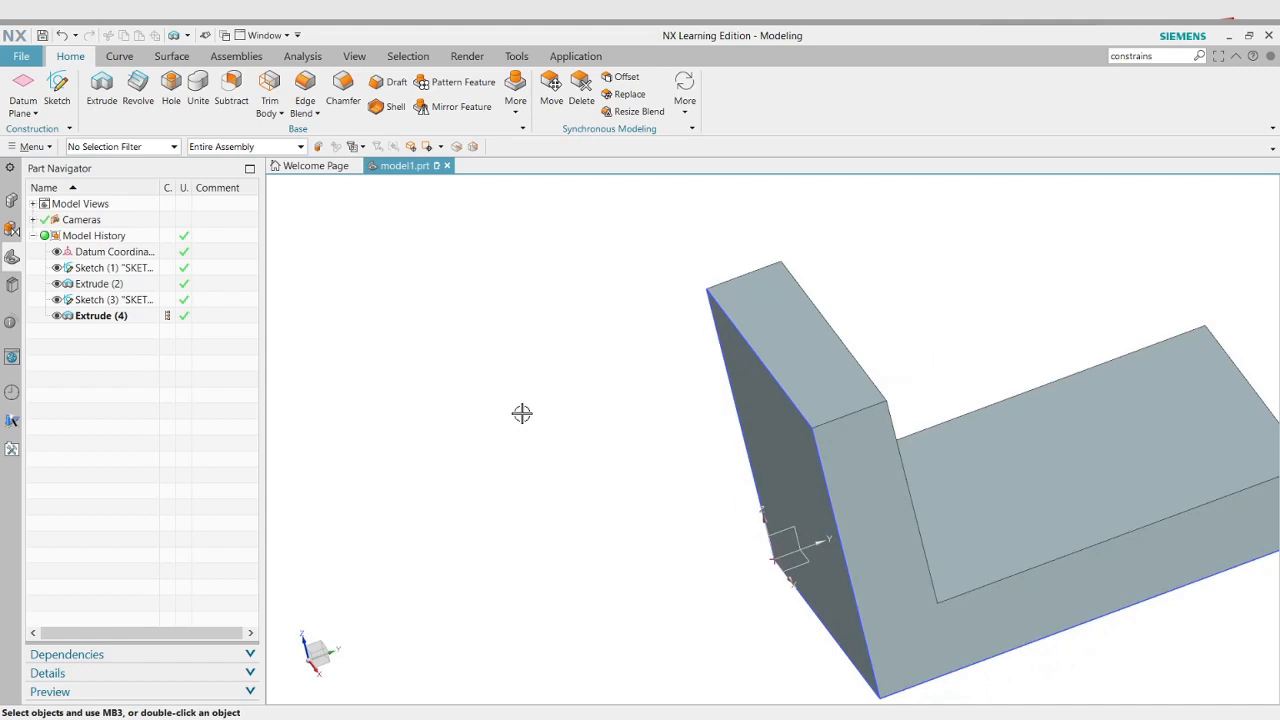
key("End")
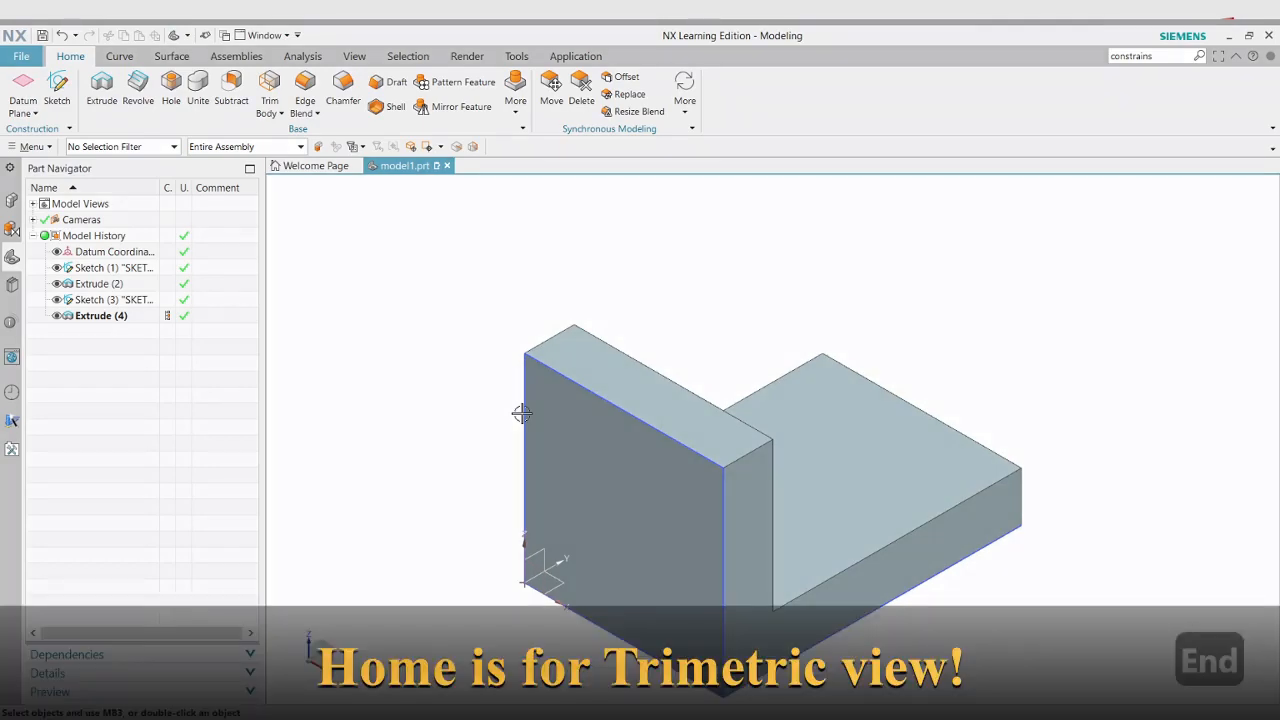
key("alt+Tab")
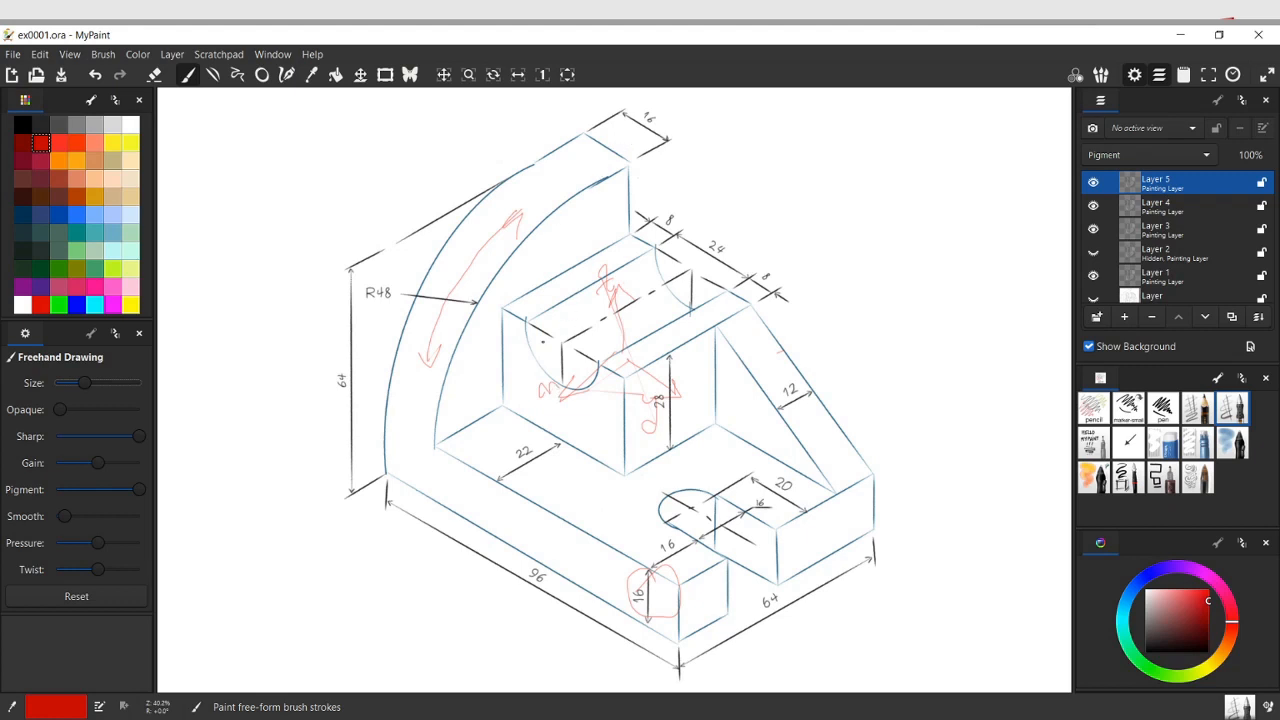
mouse_move(552, 338)
left_mouse_down()
mouse_move(565, 388)
mouse_move(532, 342)
left_mouse_up()
left_click_drag(680, 358, 805, 356)
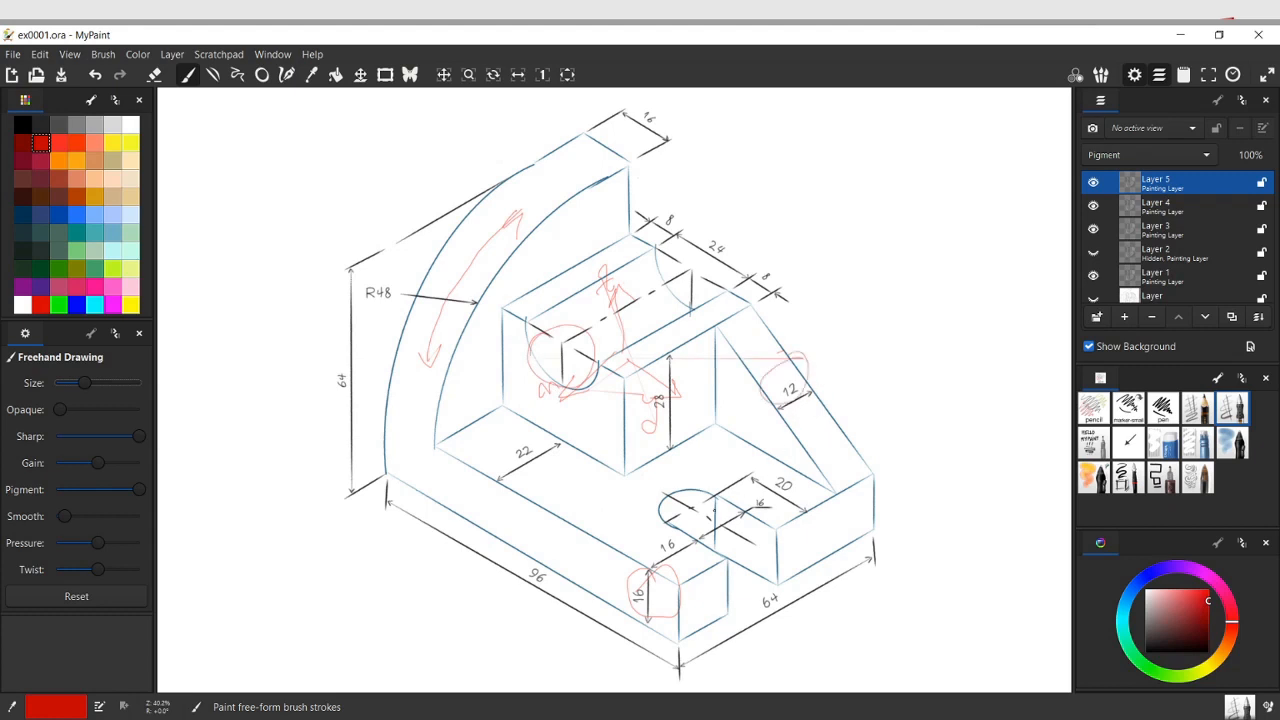
mouse_move(716, 424)
left_mouse_down()
mouse_move(808, 565)
mouse_move(700, 545)
left_mouse_up()
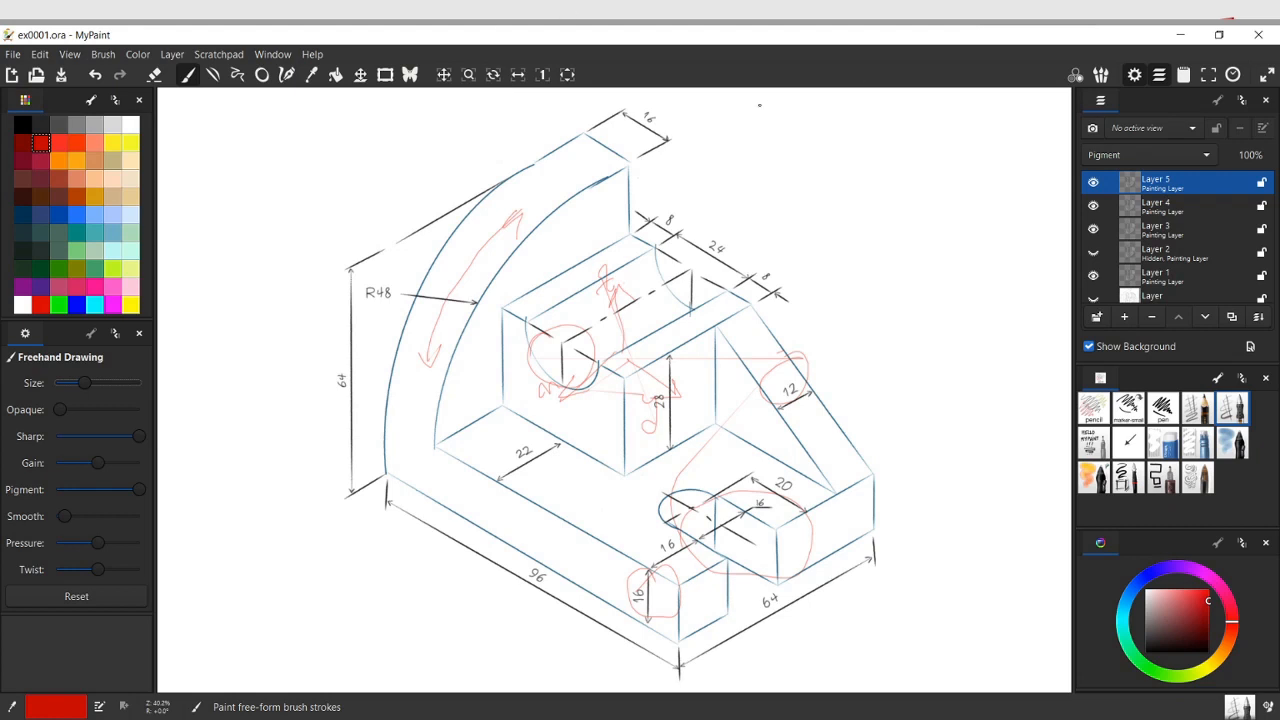
left_click(1093, 182)
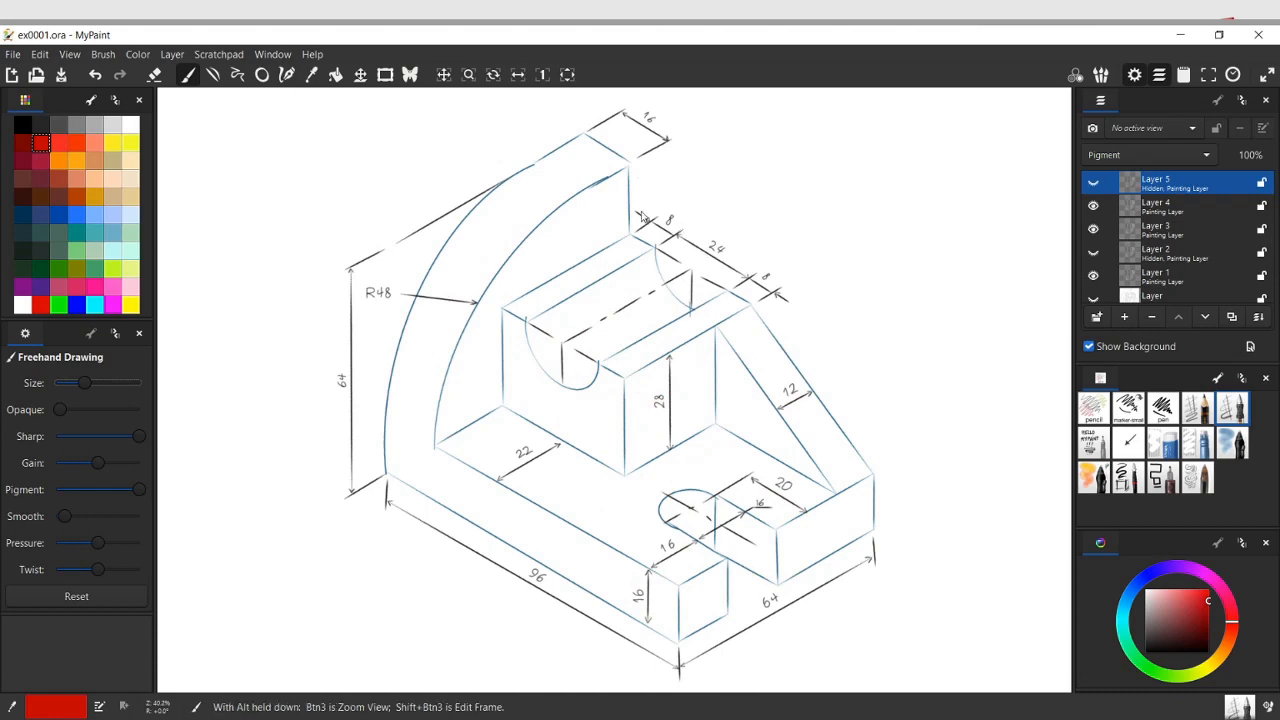
Switch back to NX and create a new sketch on the L-shaped side face of the body, without drawing a profile
key("alt+Tab")
middle_click_drag(469, 448, 586, 462)
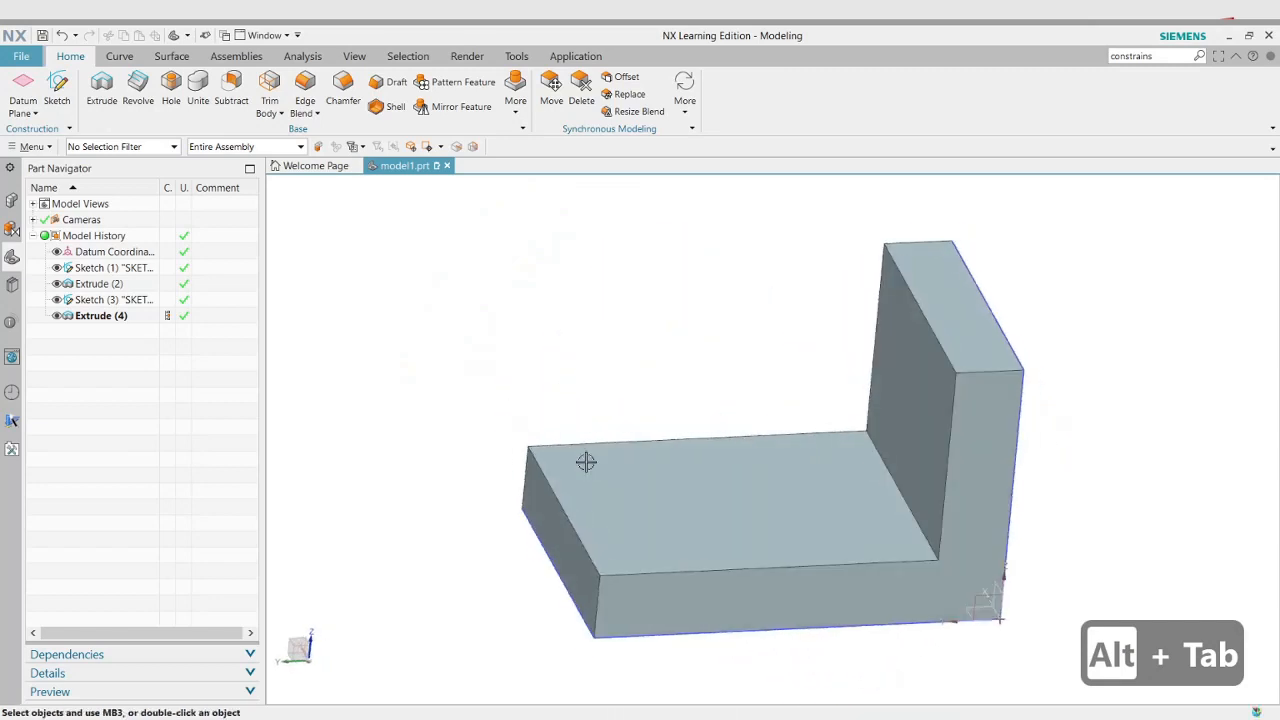
left_click(66, 112)
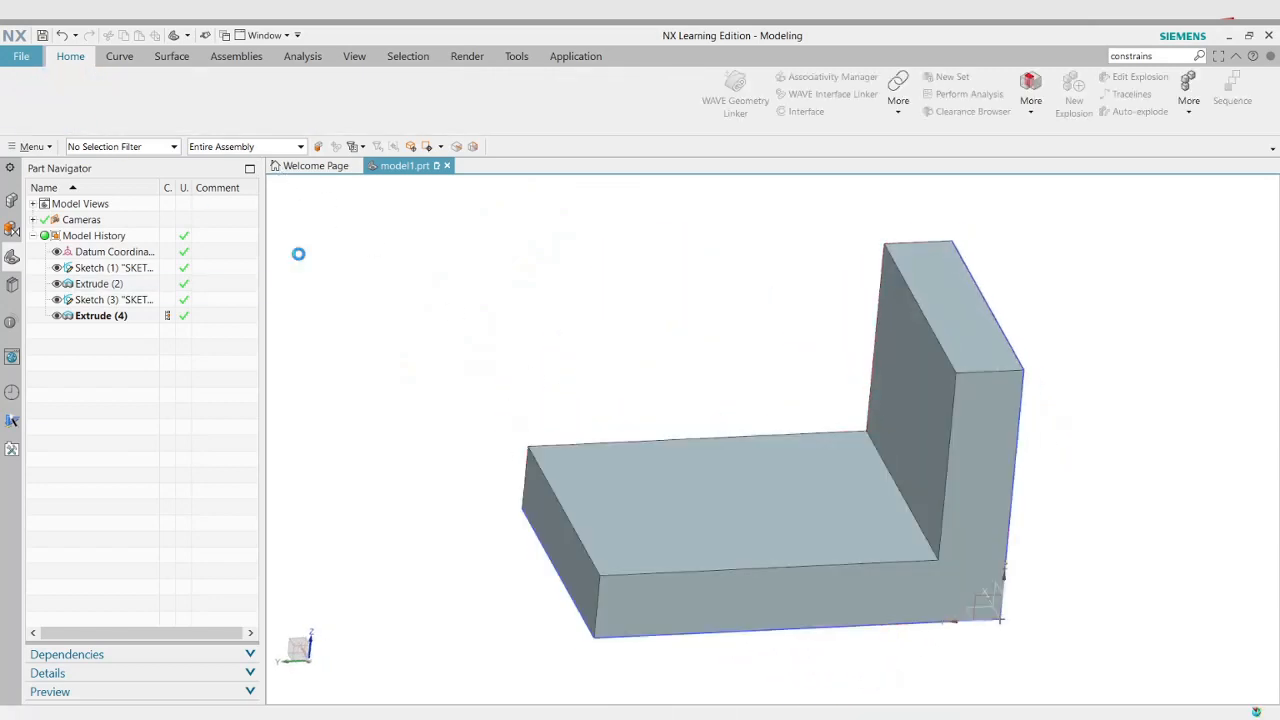
left_click(967, 470)
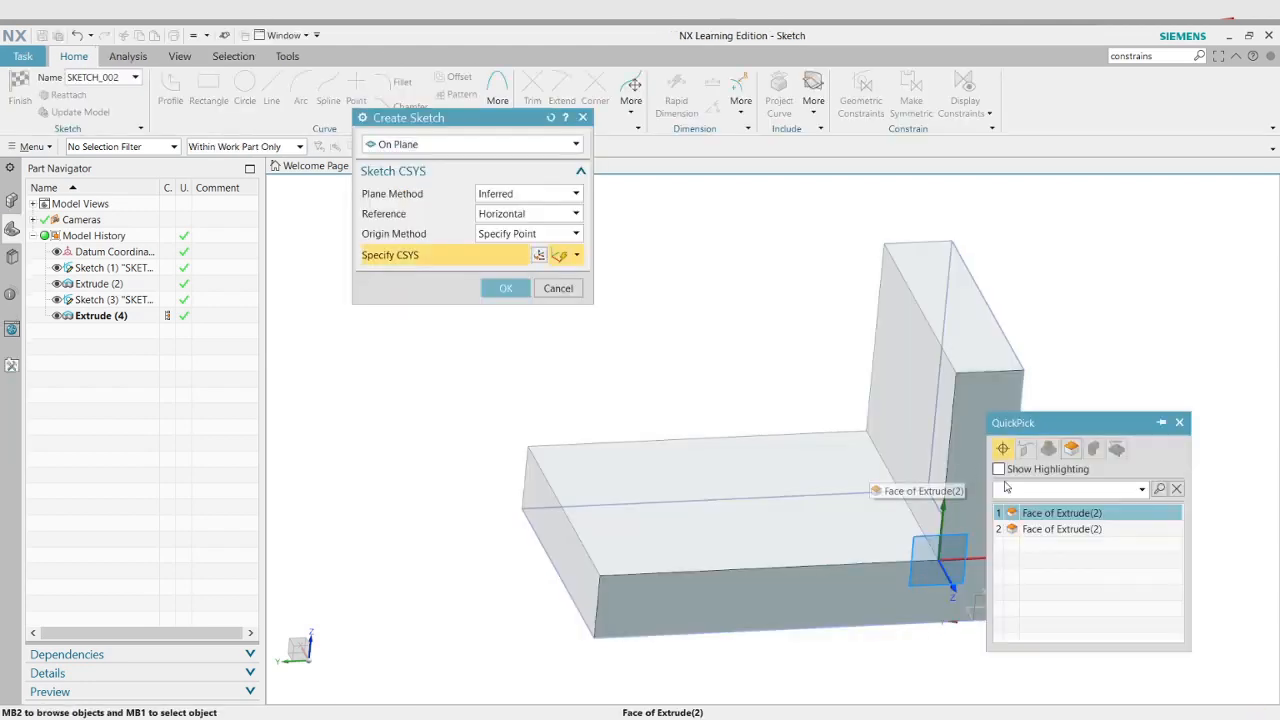
left_click(963, 488)
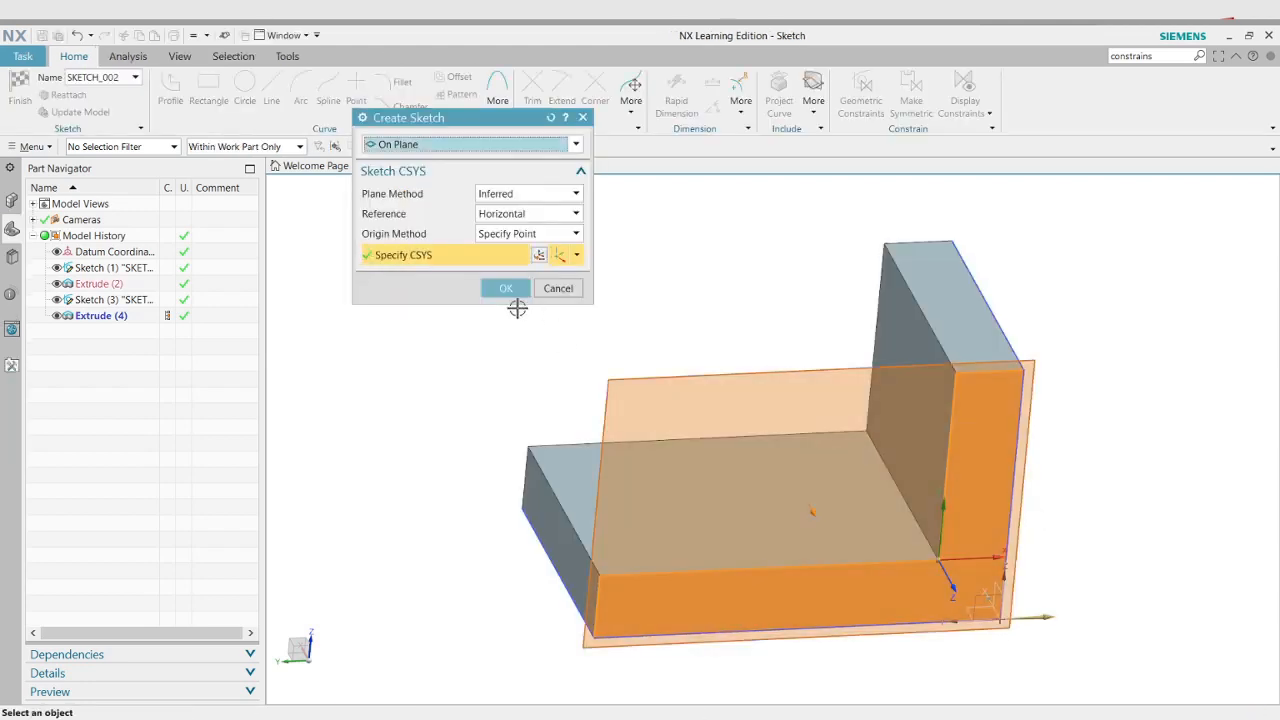
left_click(507, 289)
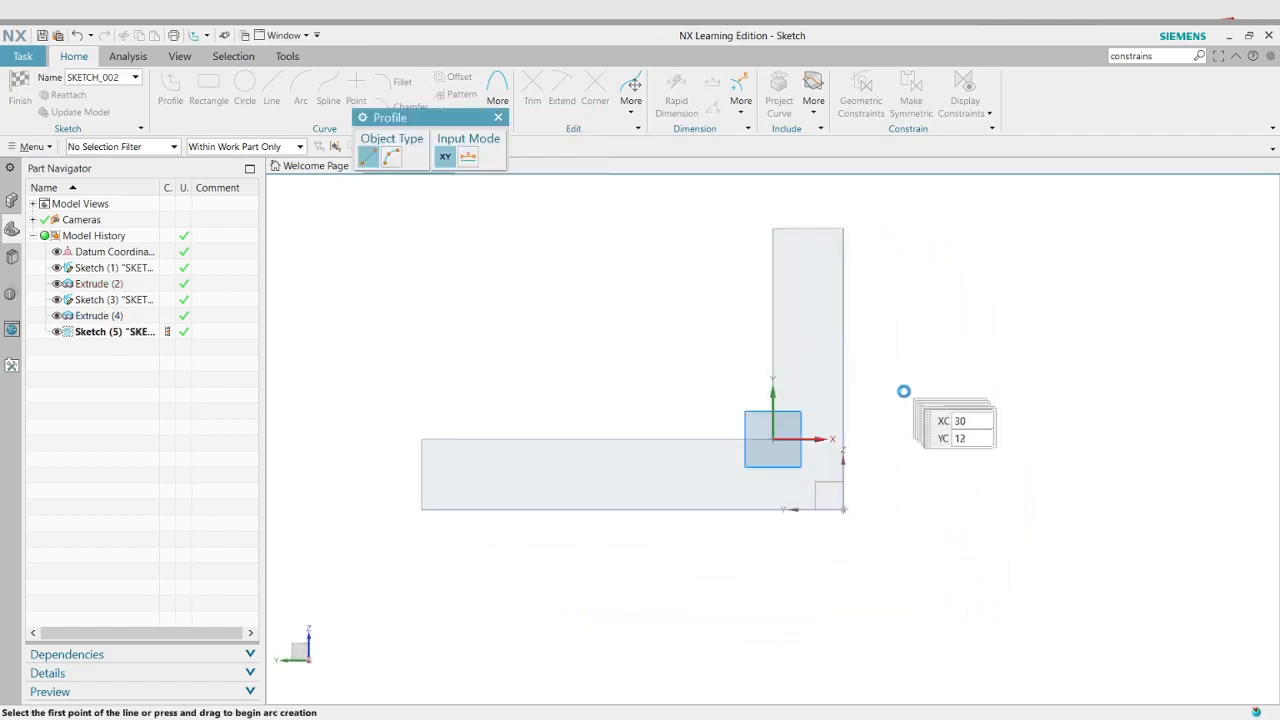
middle_click_drag(920, 400, 945, 425)
key("Escape")
key("Escape")
key("Escape")
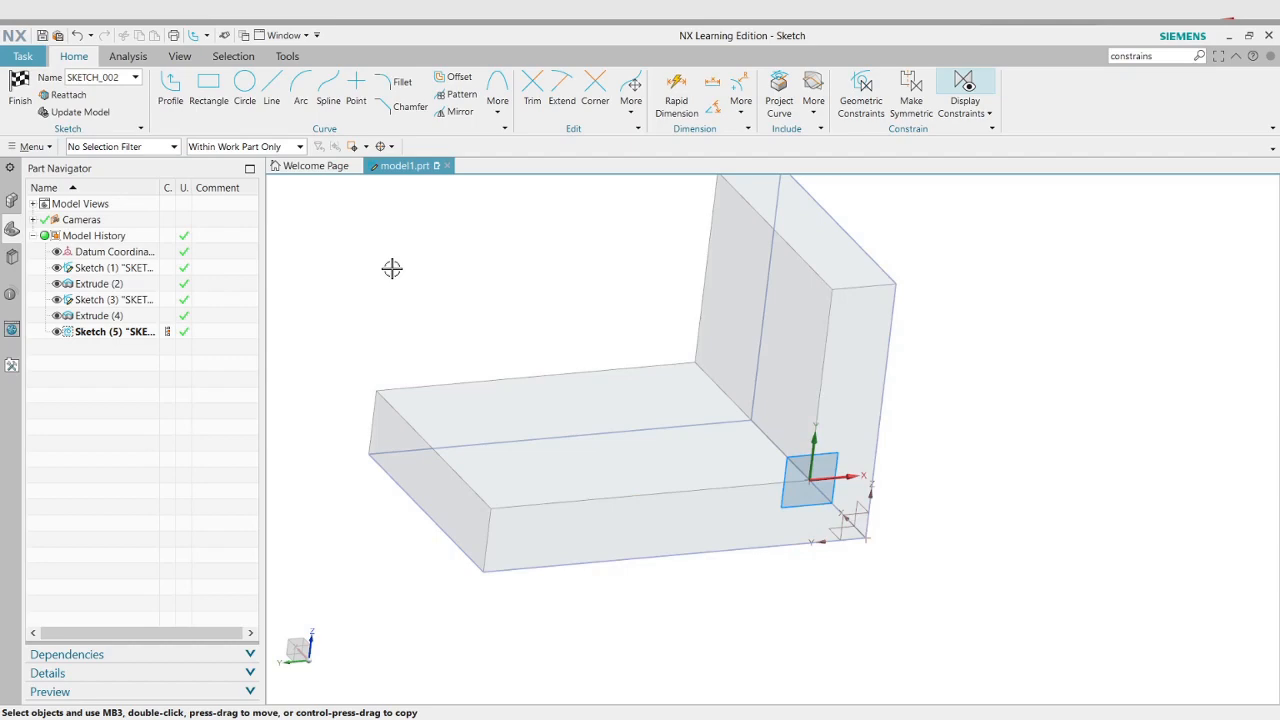
Sketch a rectangle about 39 in wide and 40 in high from the sketch origin, extending over the base away from the wall
key("alt+Tab")
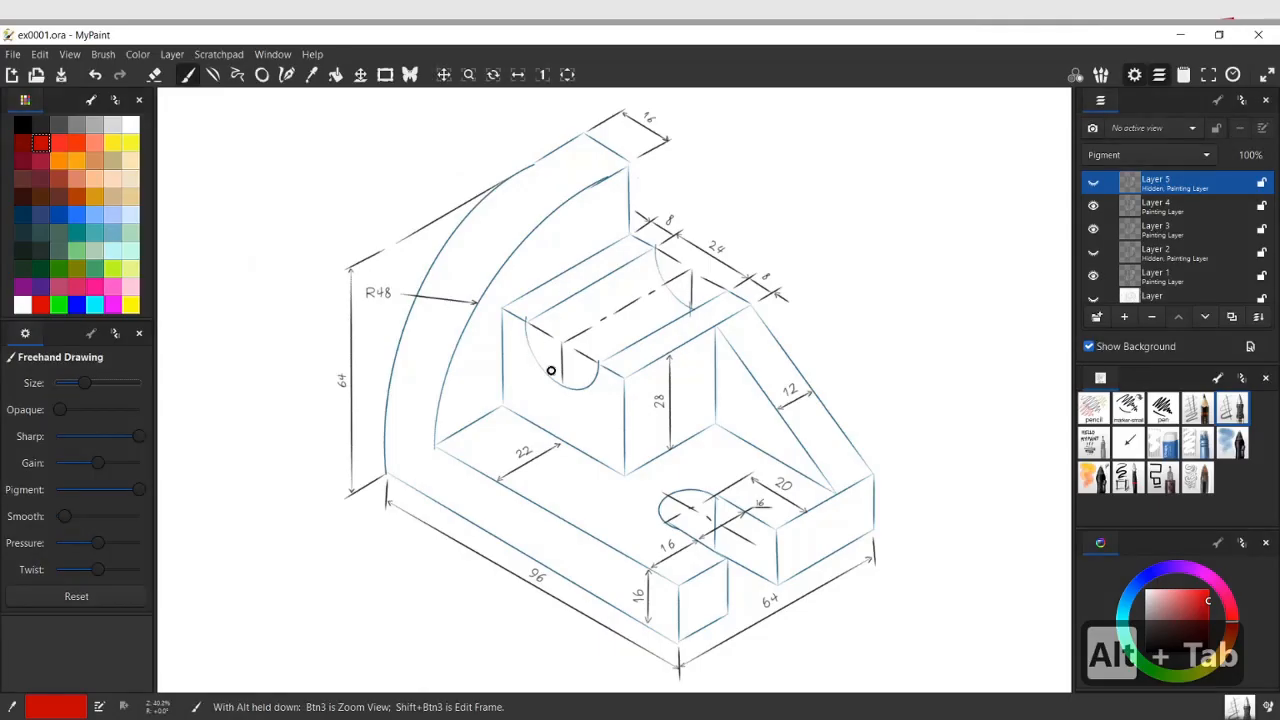
key("alt+Tab")
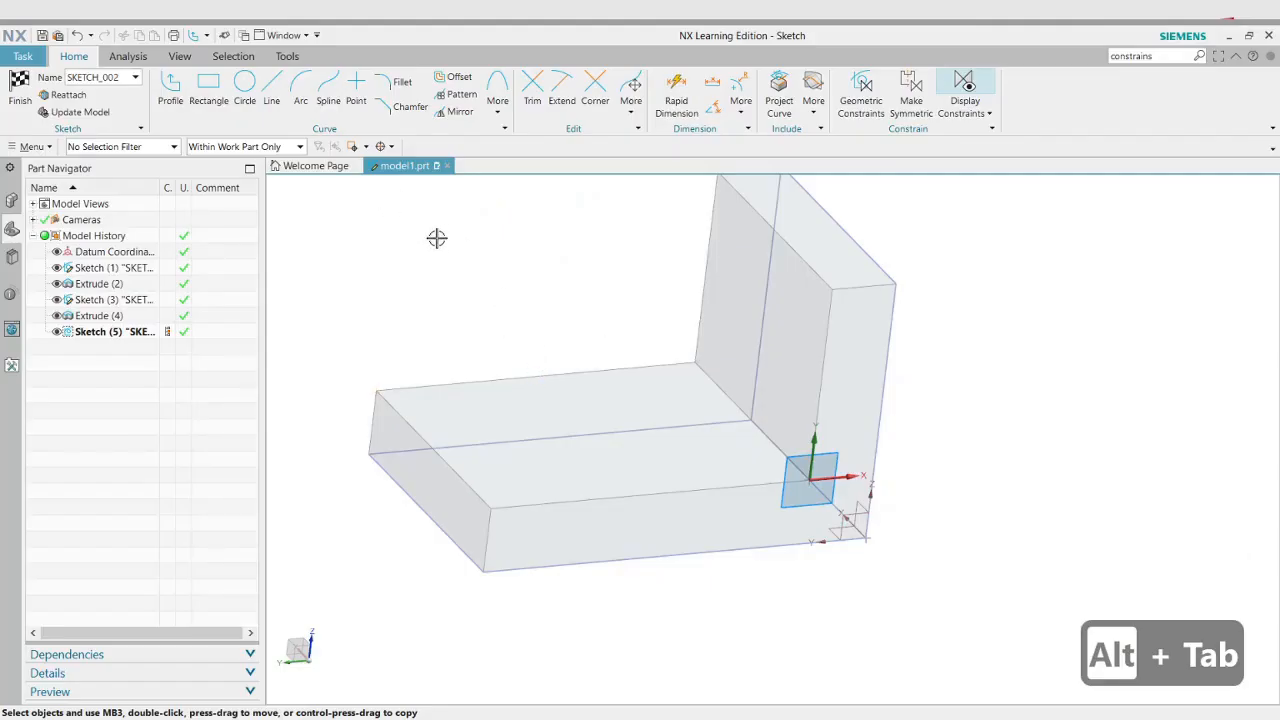
key("r")
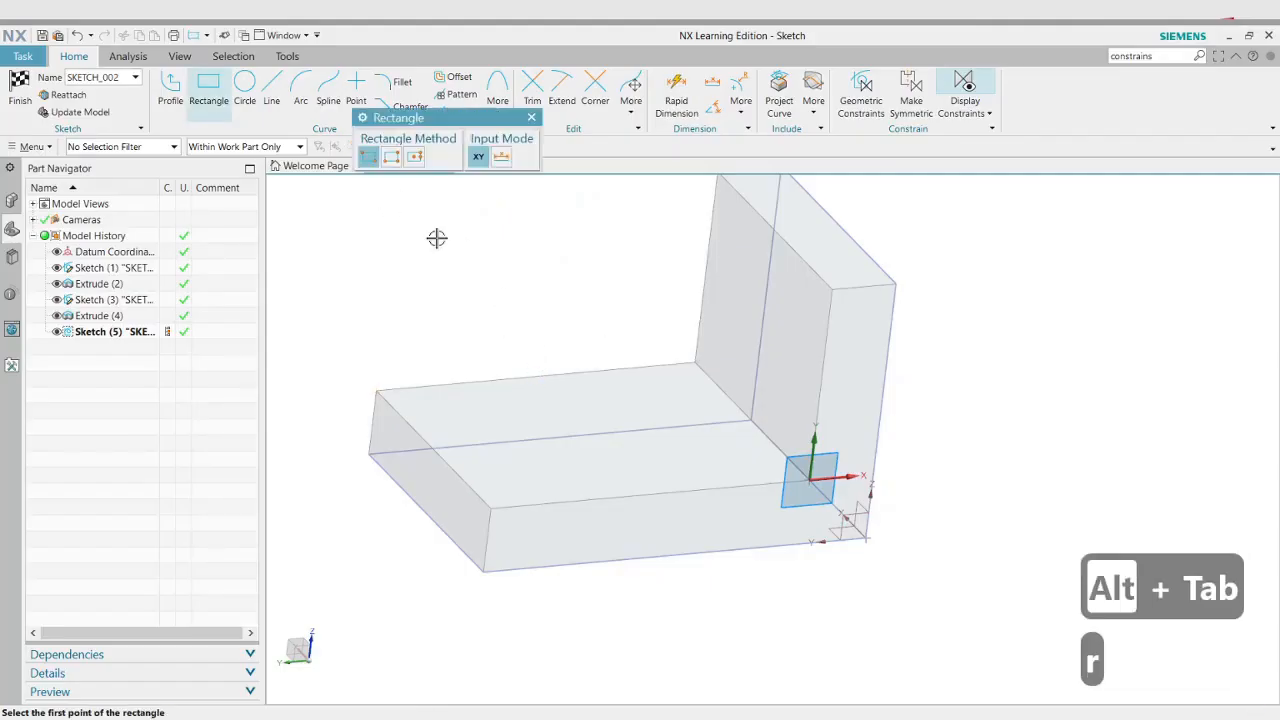
left_click(866, 538)
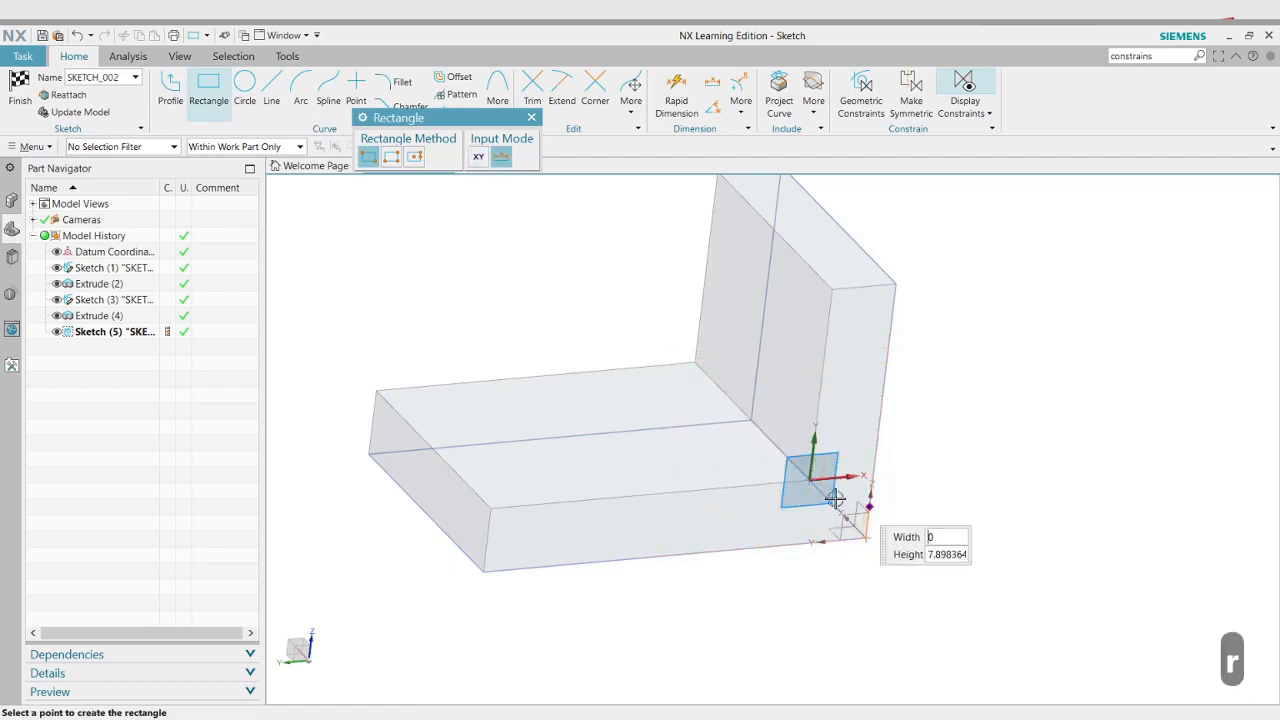
key("Escape")
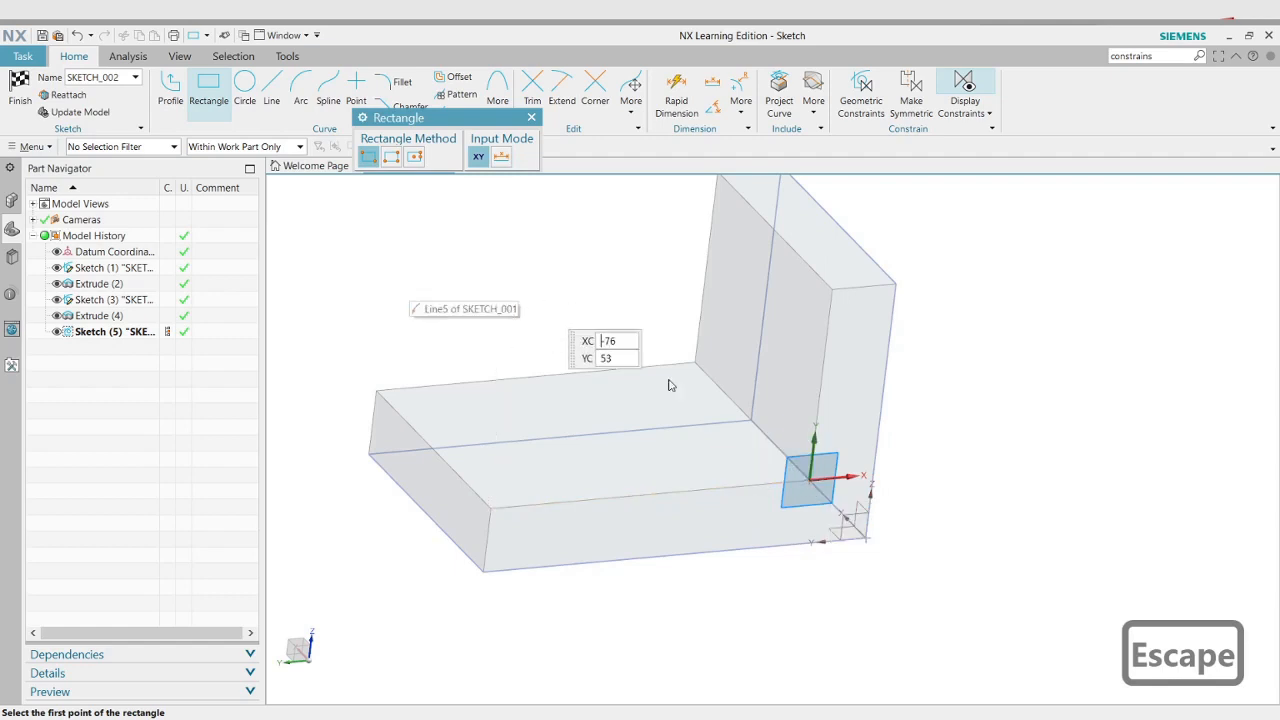
scroll(801, 485, "down", 3)
scroll(801, 485, "up", 5)
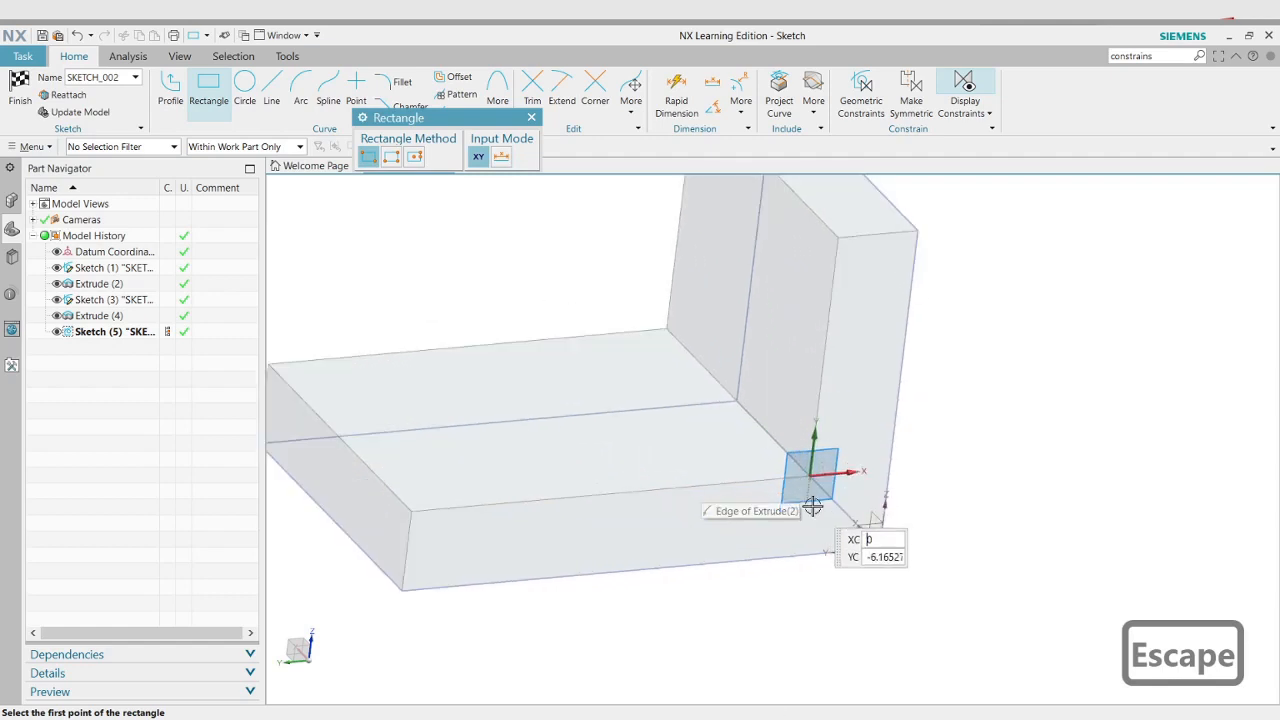
middle_click_drag(801, 514, 801, 517)
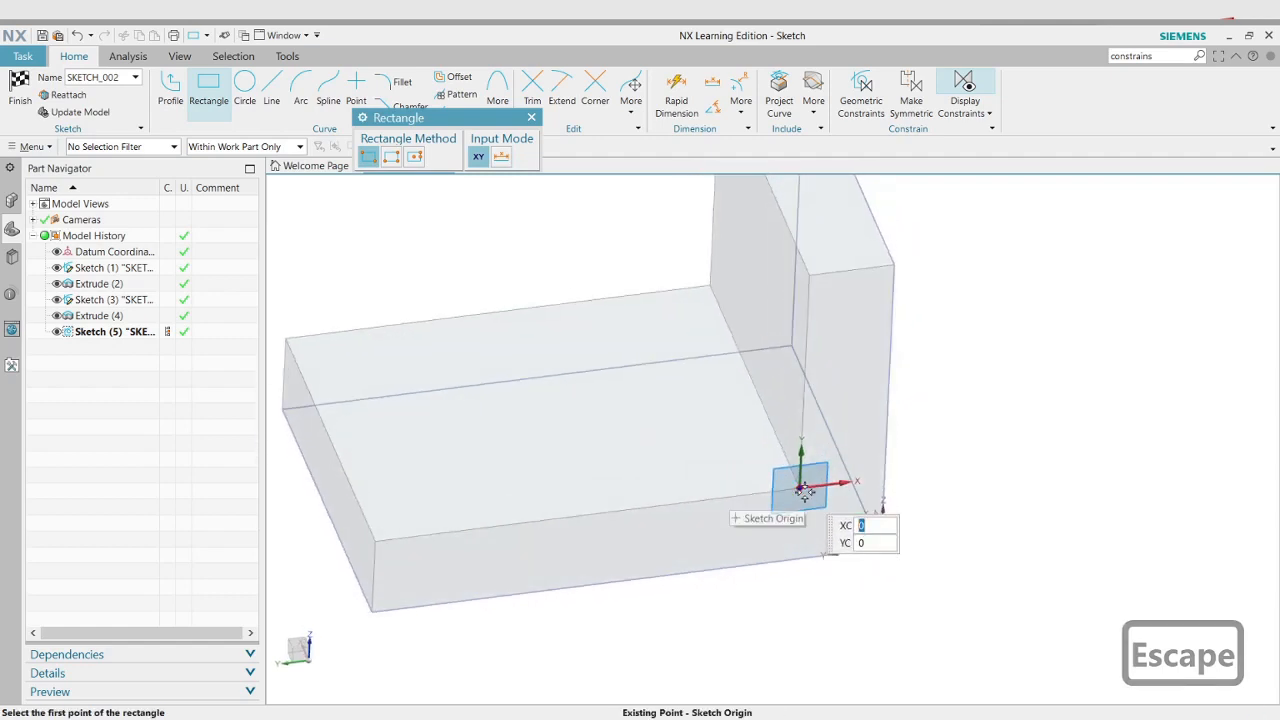
left_click(800, 486)
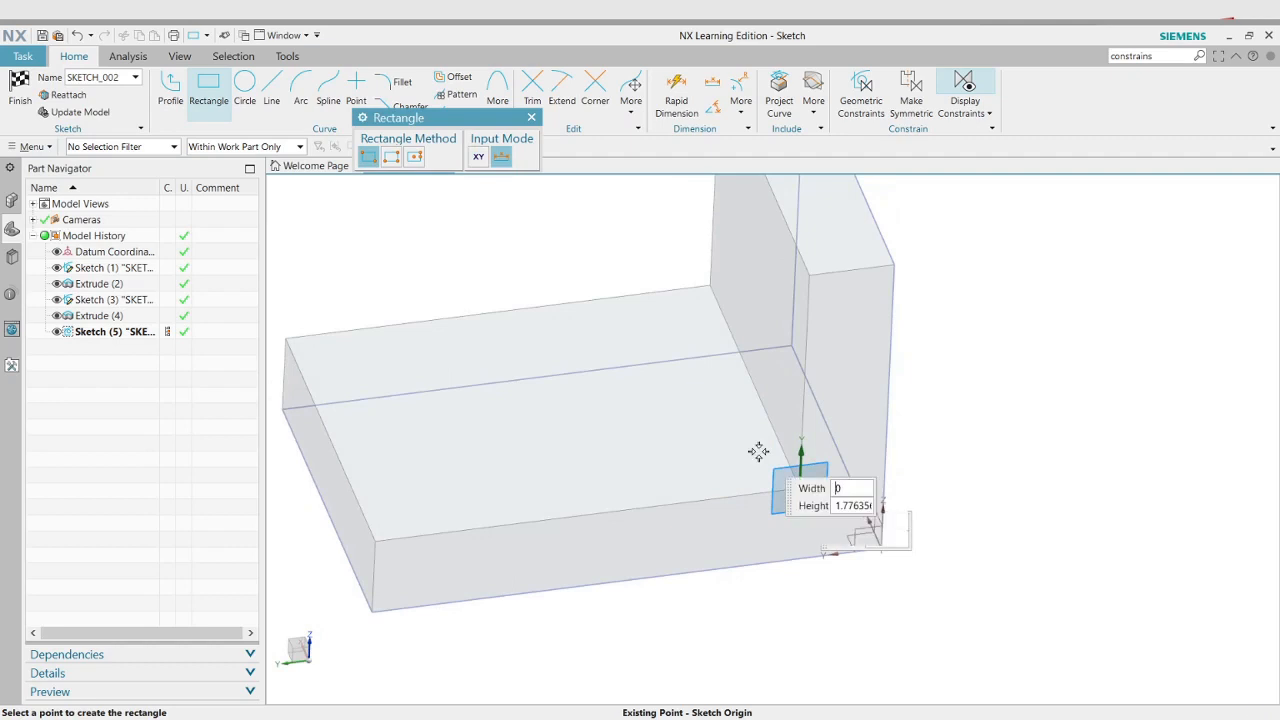
left_click(596, 337)
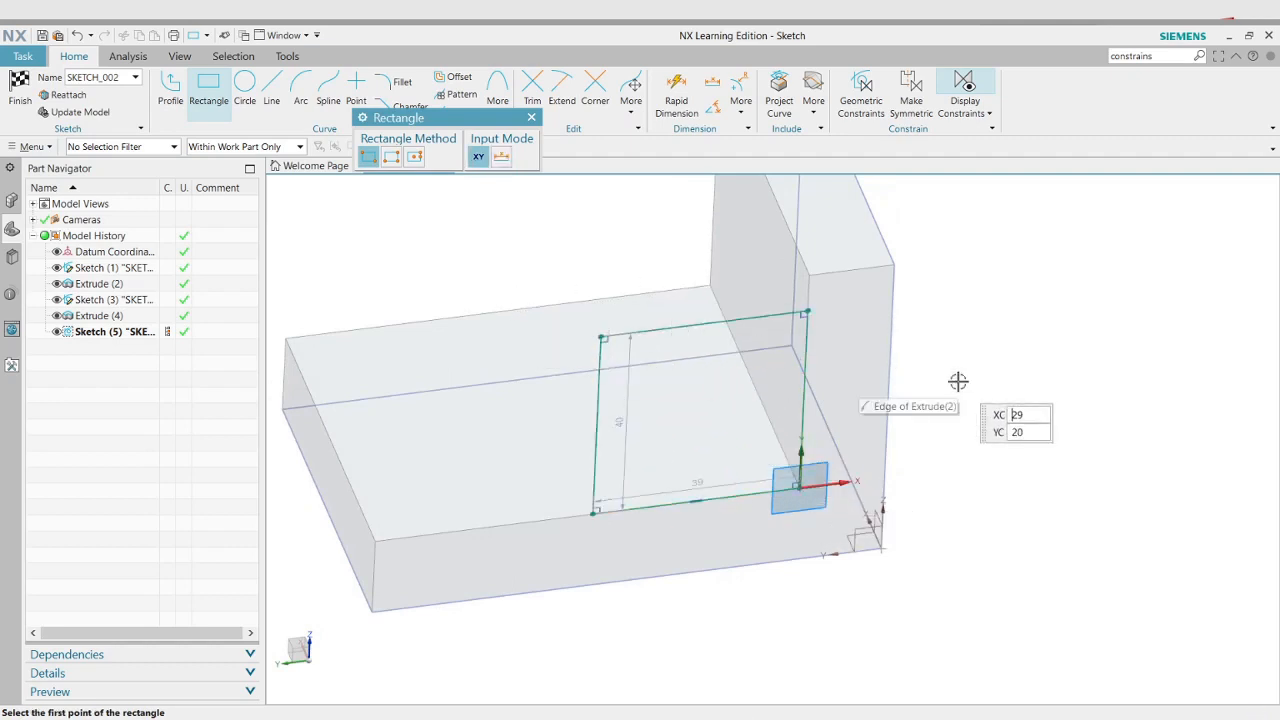
key("Escape")
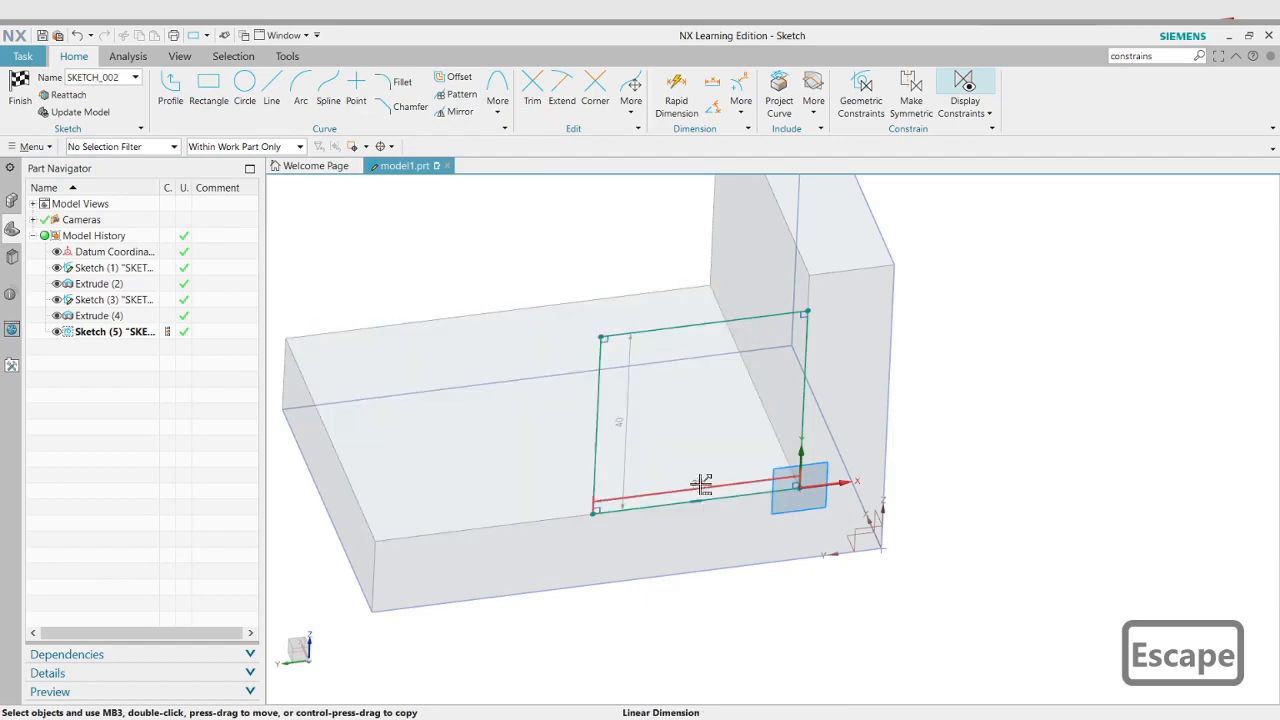
Switch to MyPaint and check the raised block's dimensions in the bracket drawing
key("alt+Tab")
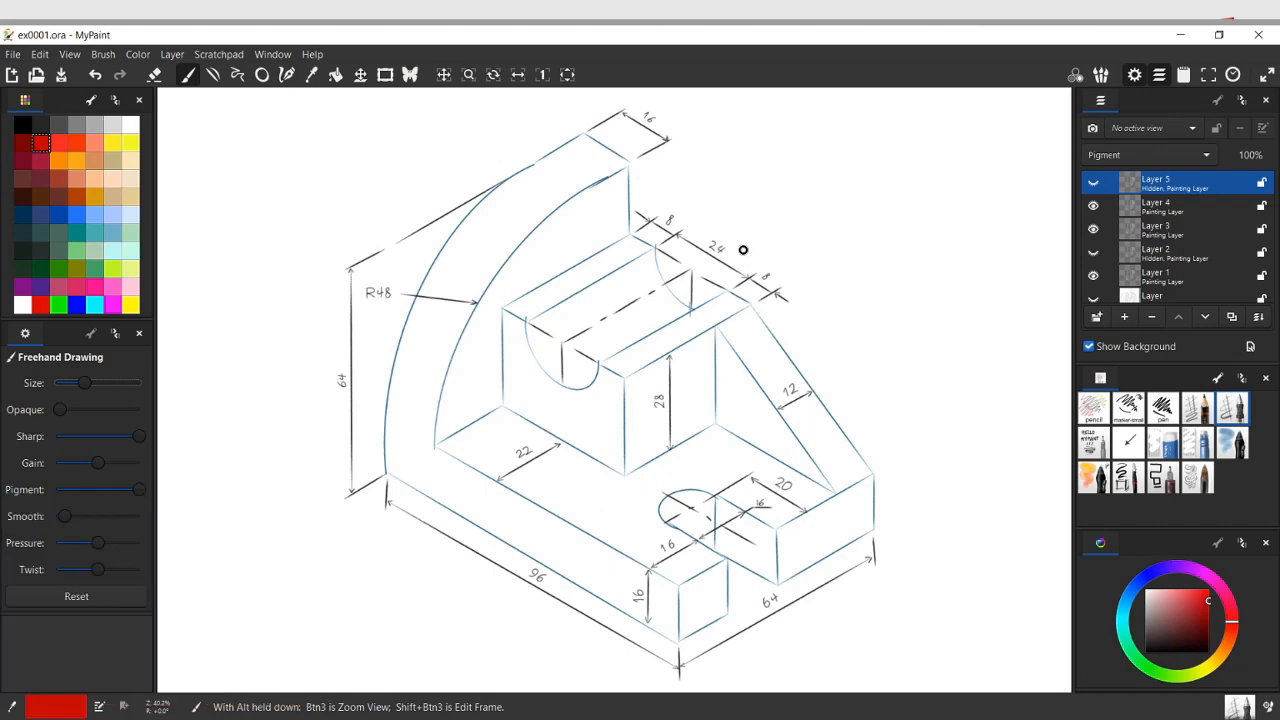
Switch to NX and set the sketch rectangle's horizontal width dimension to 40 in
key("alt+Tab")
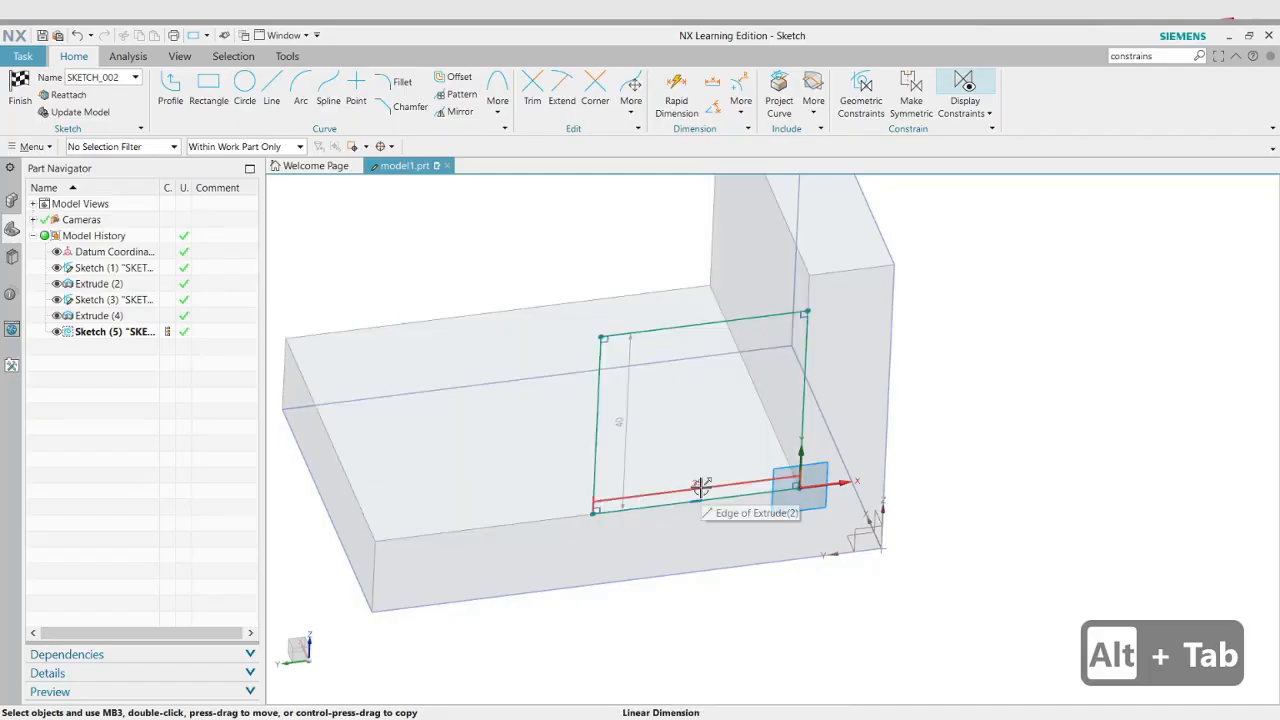
double_click(701, 485)
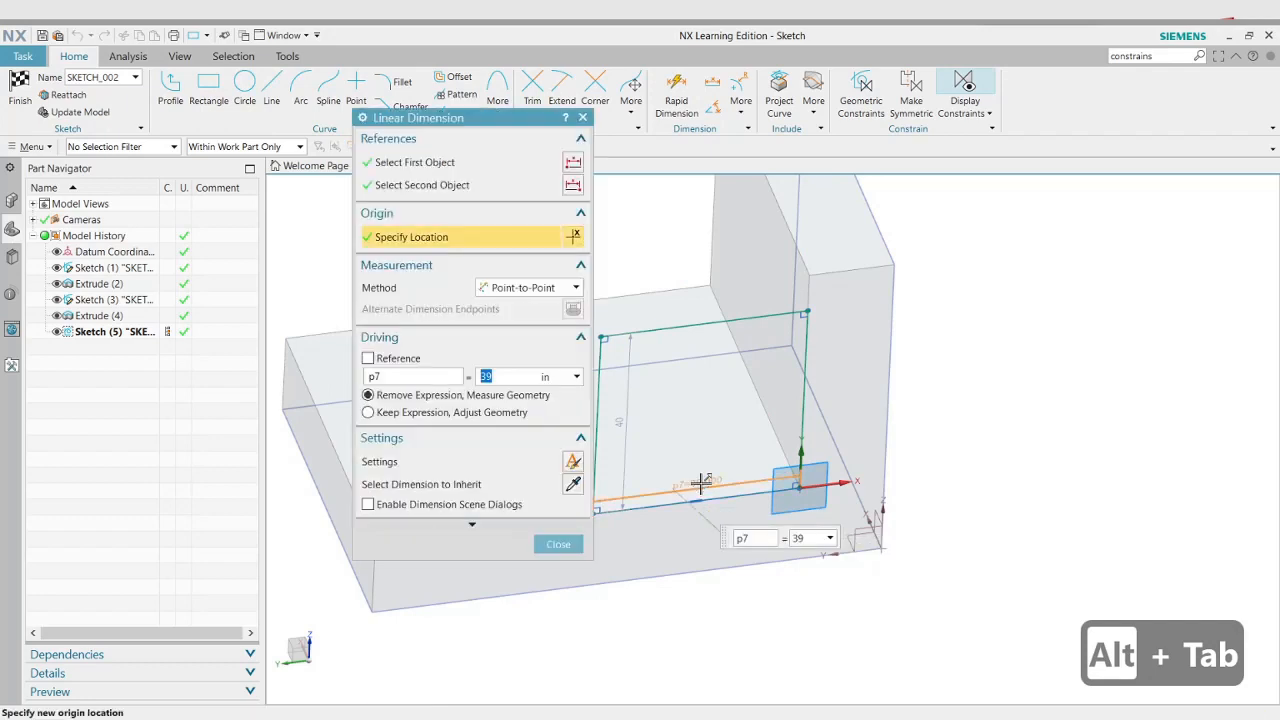
type("40")
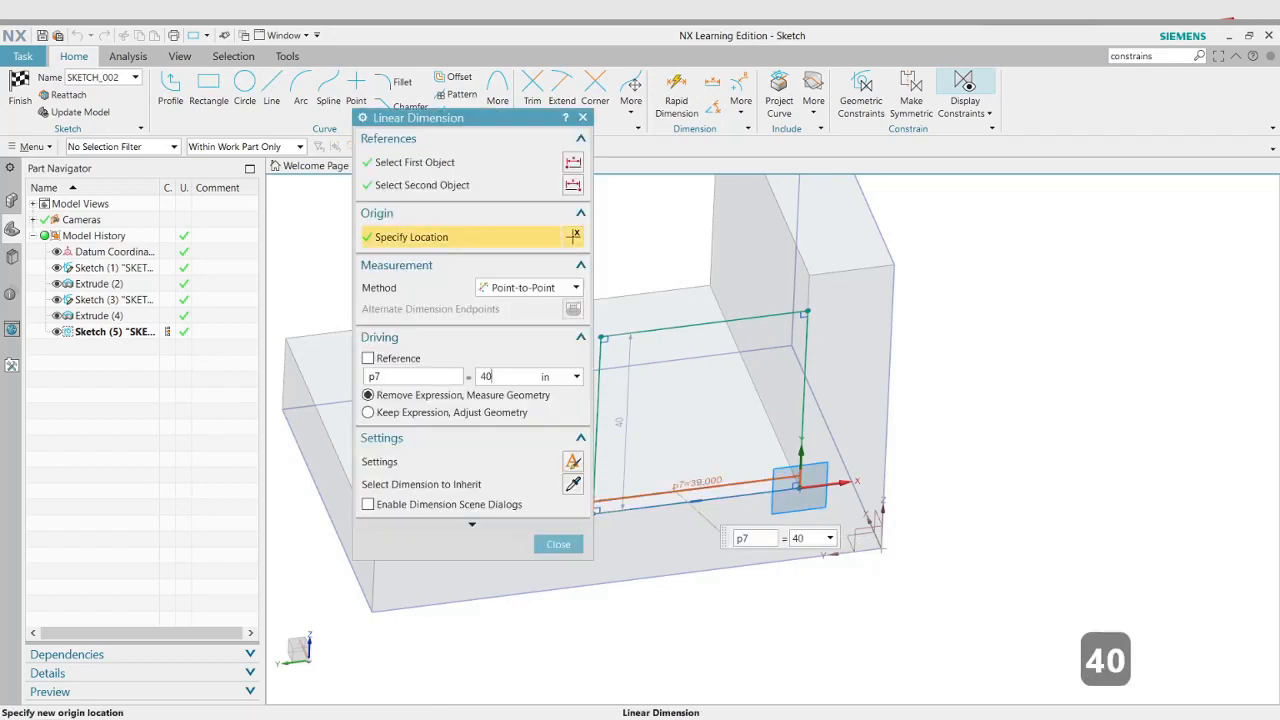
key("Return")
scroll(1102, 396, "up", 2)
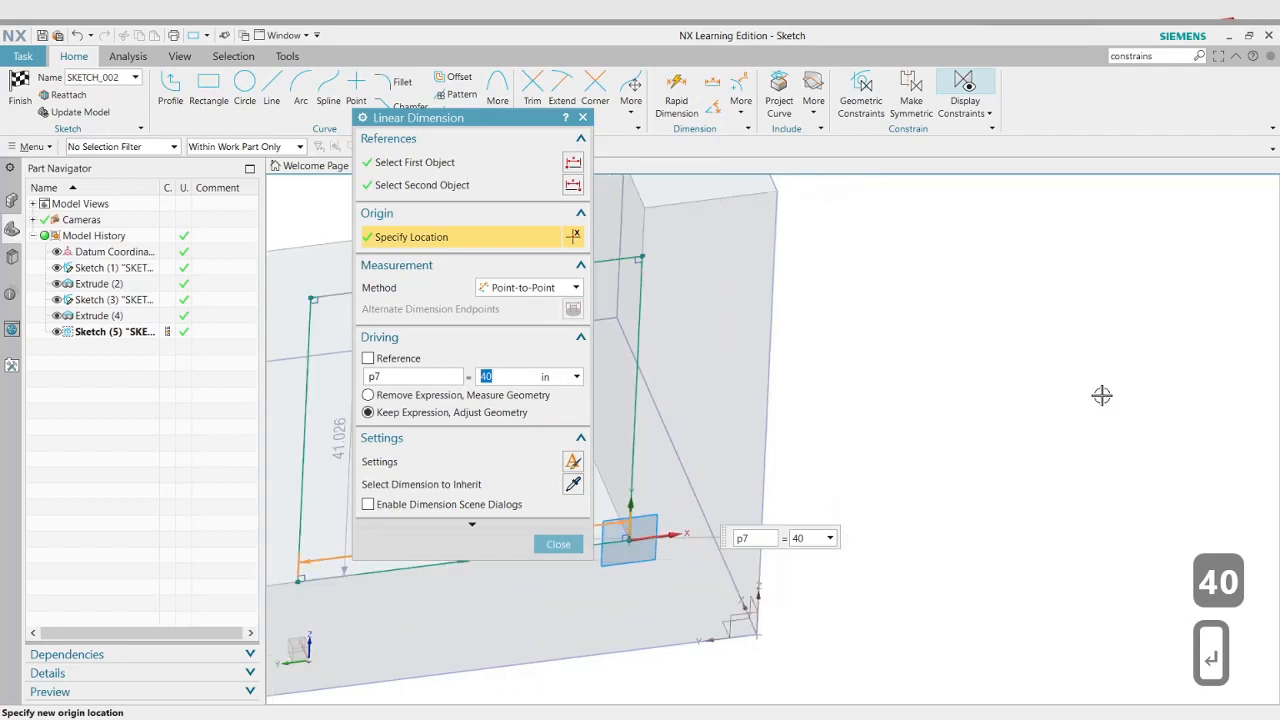
scroll(1110, 388, "down", 5)
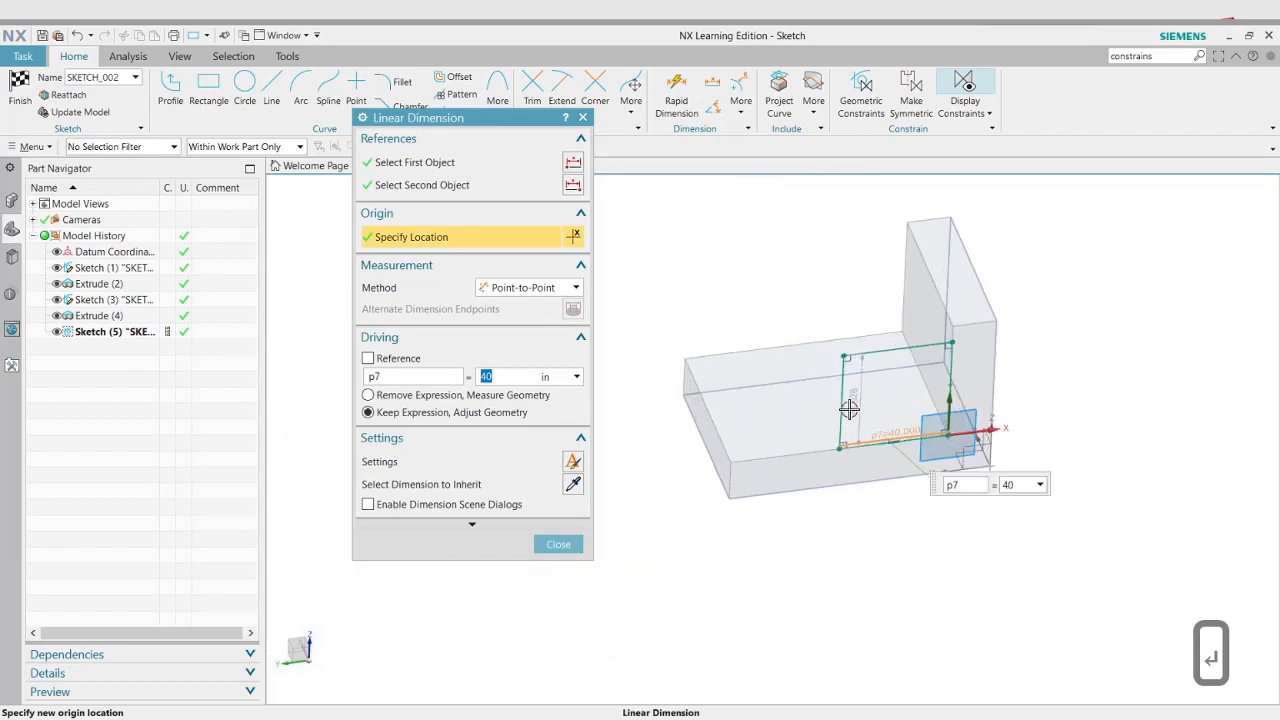
scroll(860, 402, "up", 2)
middle_click(864, 401)
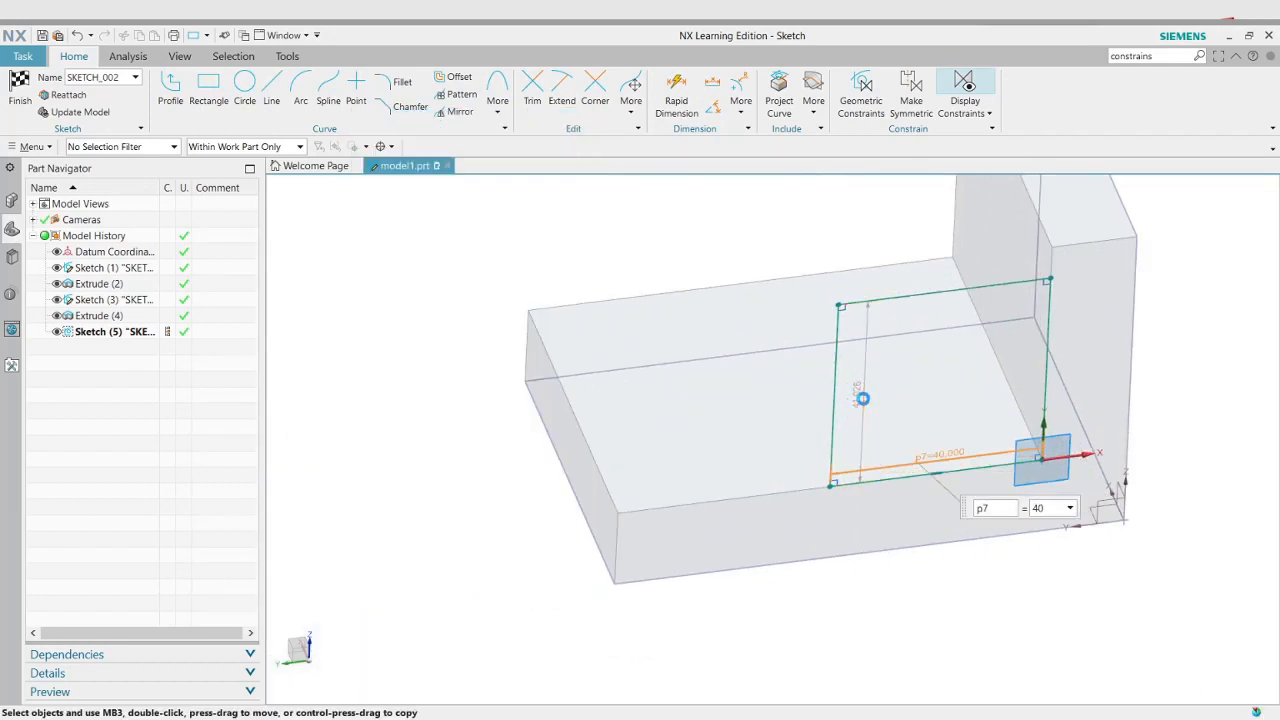
Set the sketch rectangle's vertical height dimension to 28 in
double_click(861, 399)
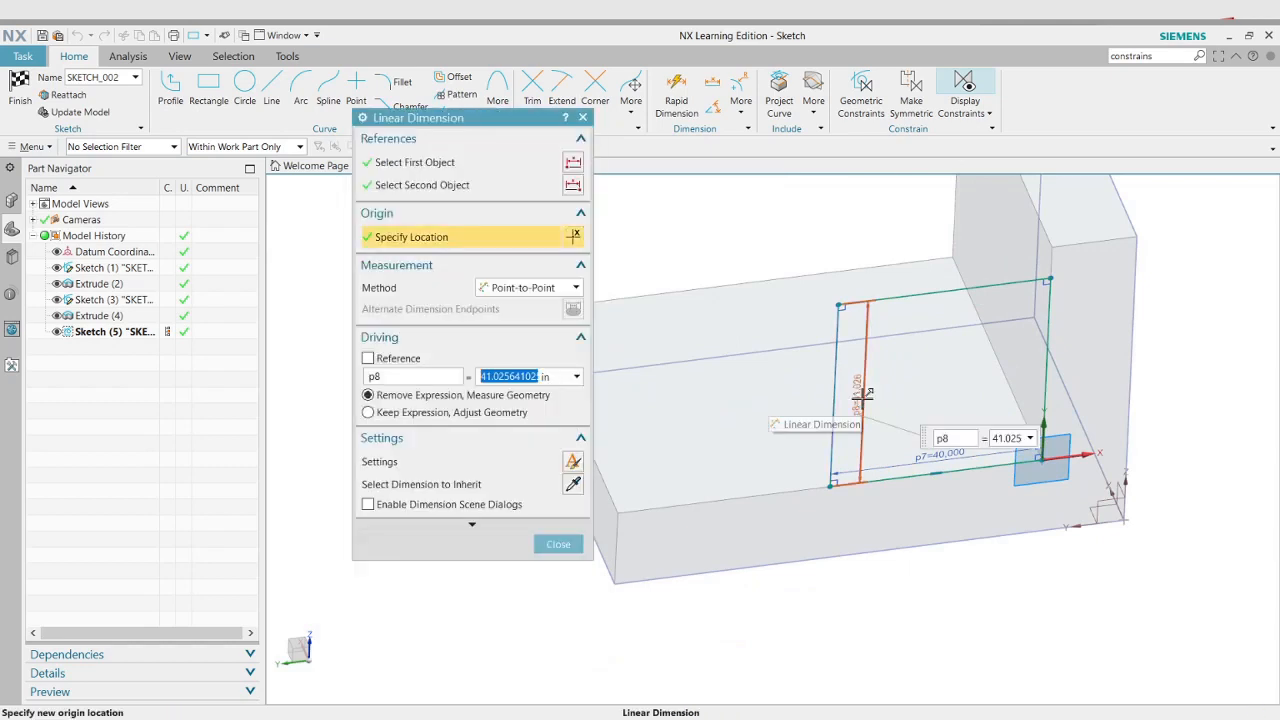
type("28")
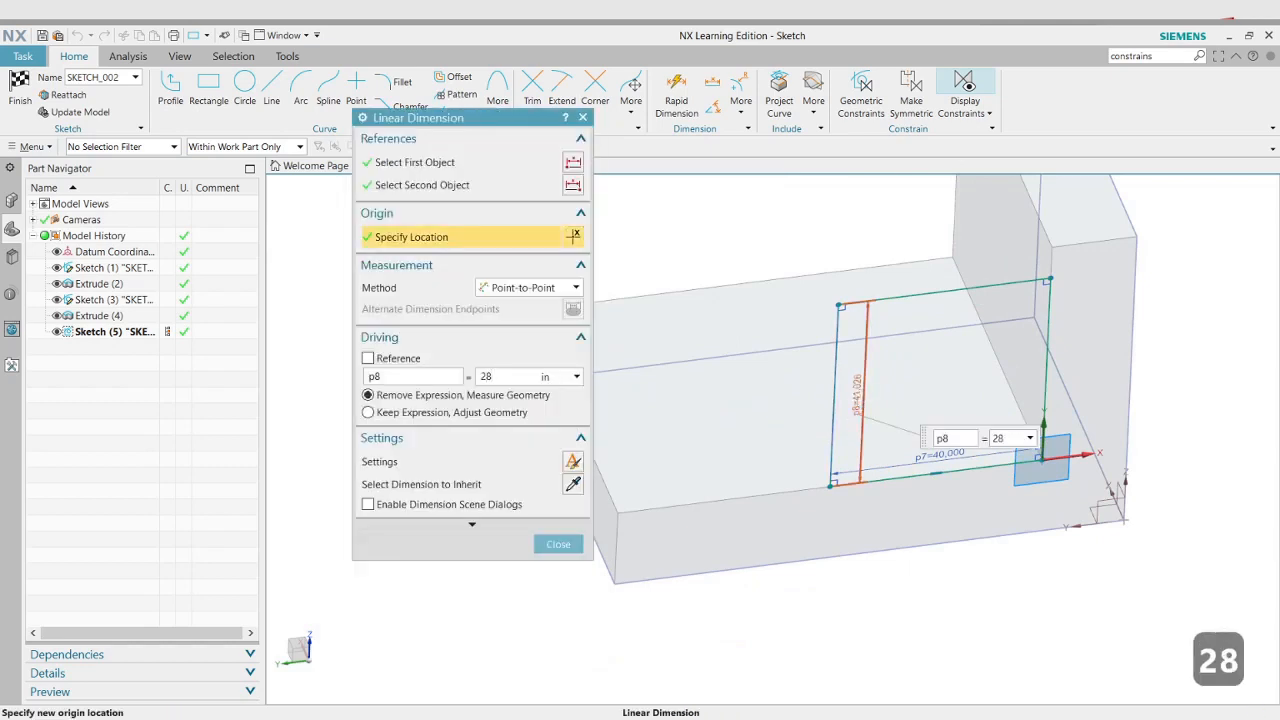
key("Return")
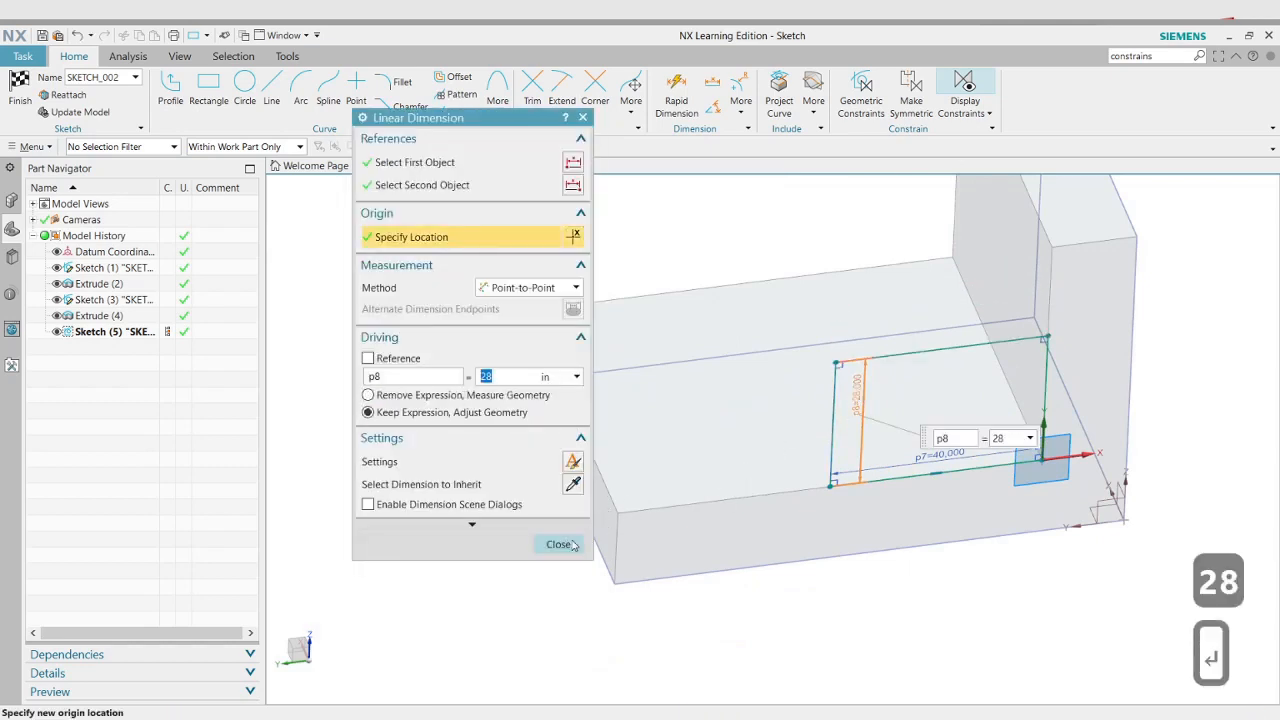
left_click(573, 546)
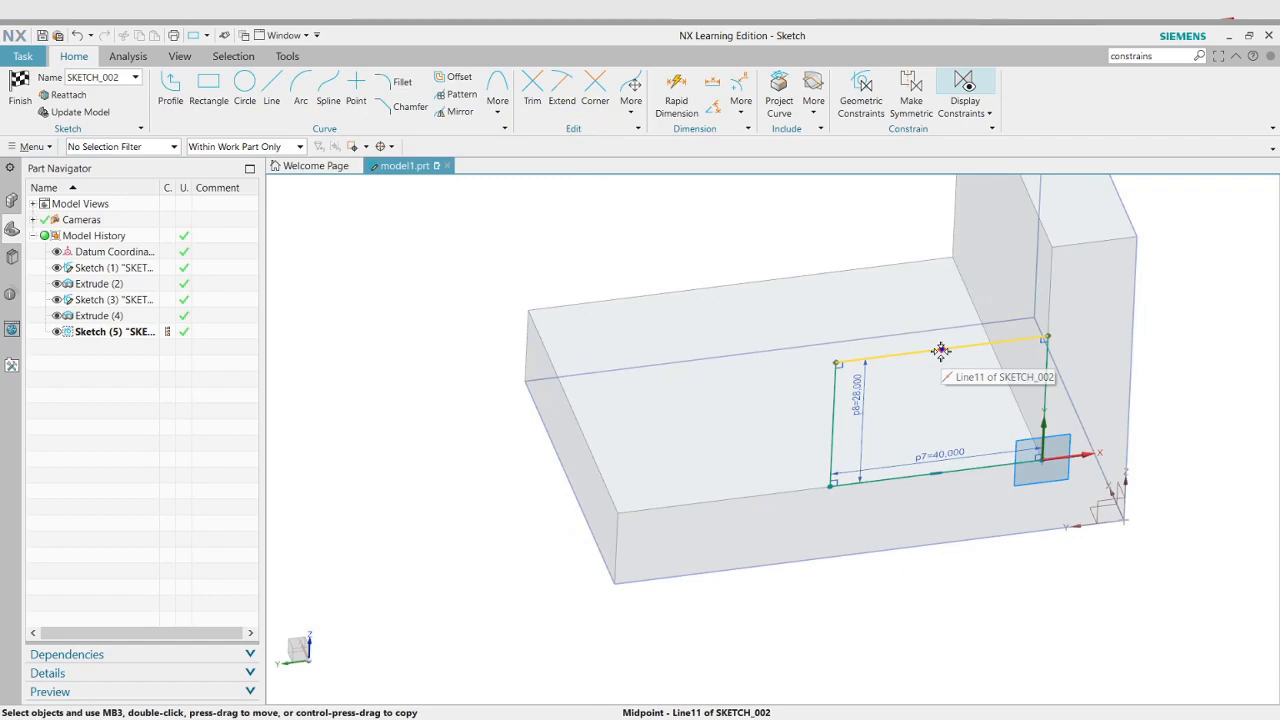
key("alt+Tab")
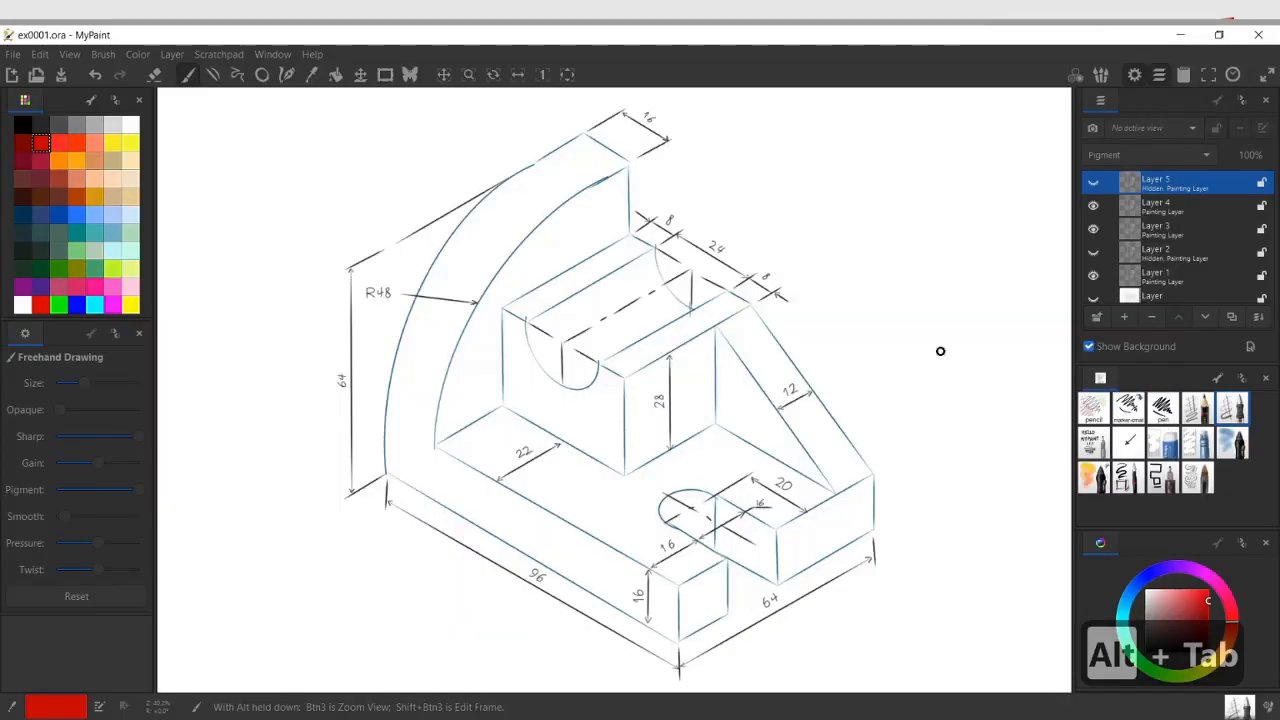
key("alt+Tab")
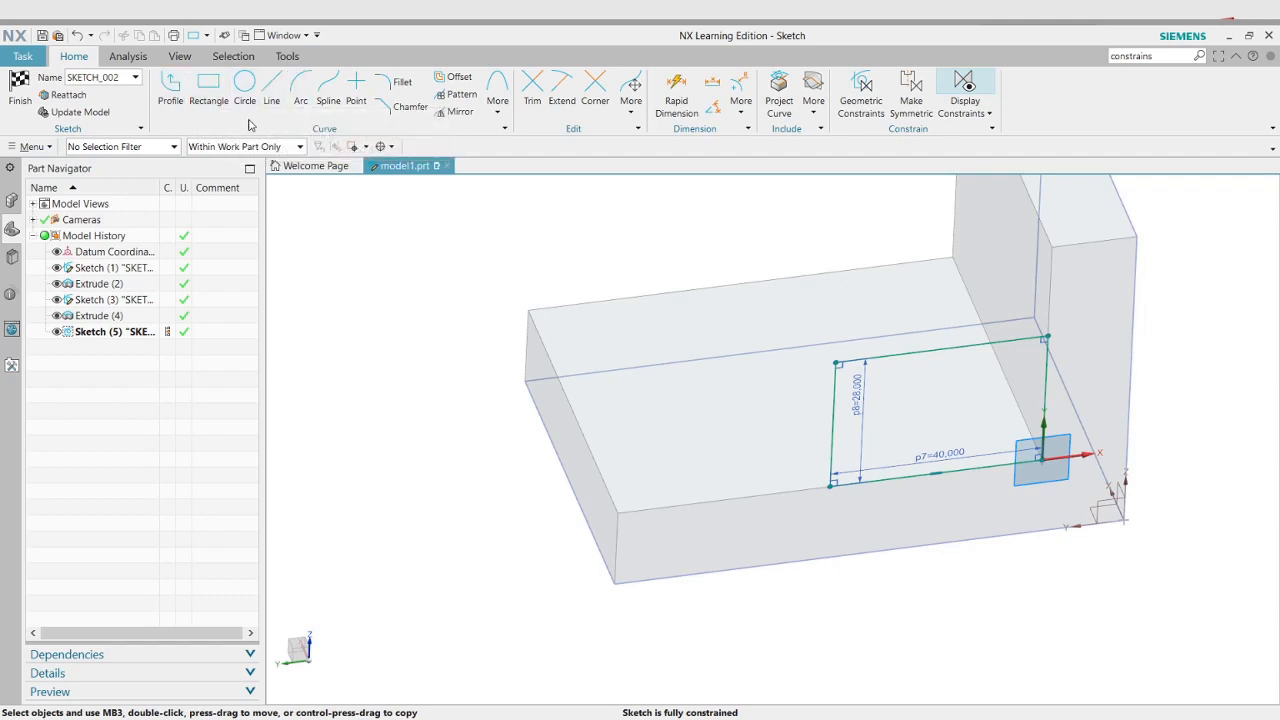
key("c")
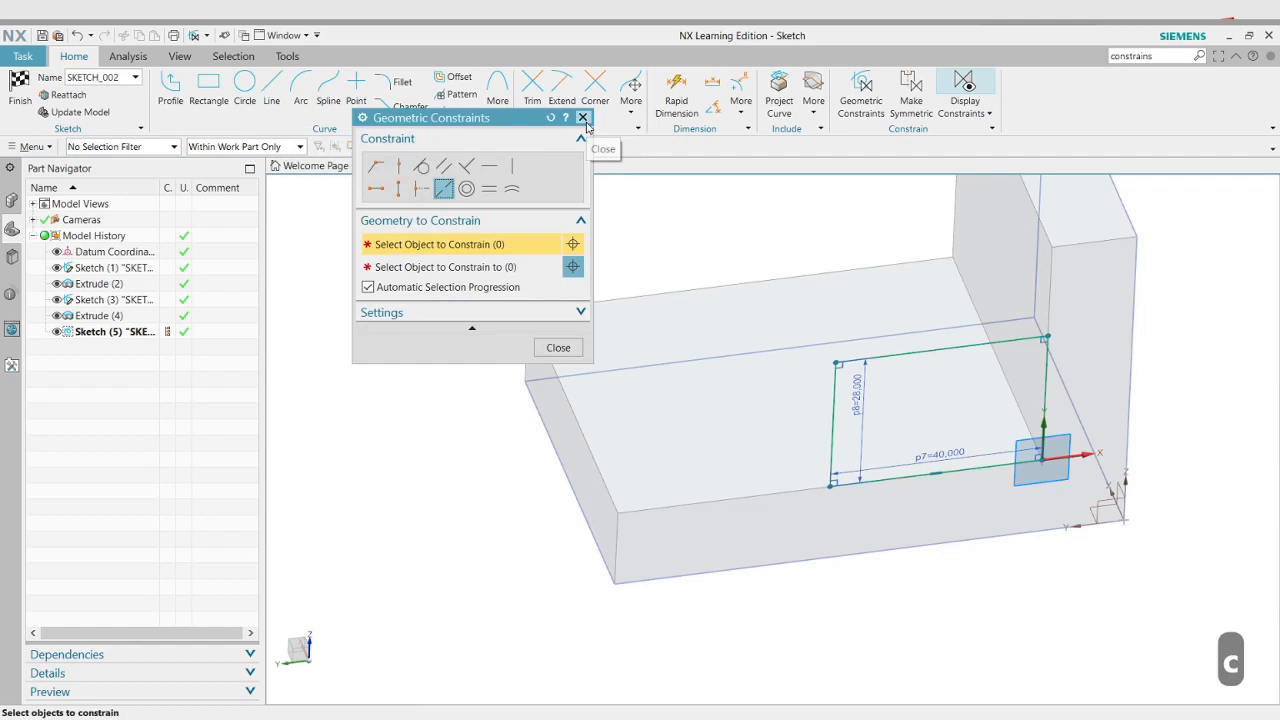
left_click(584, 118)
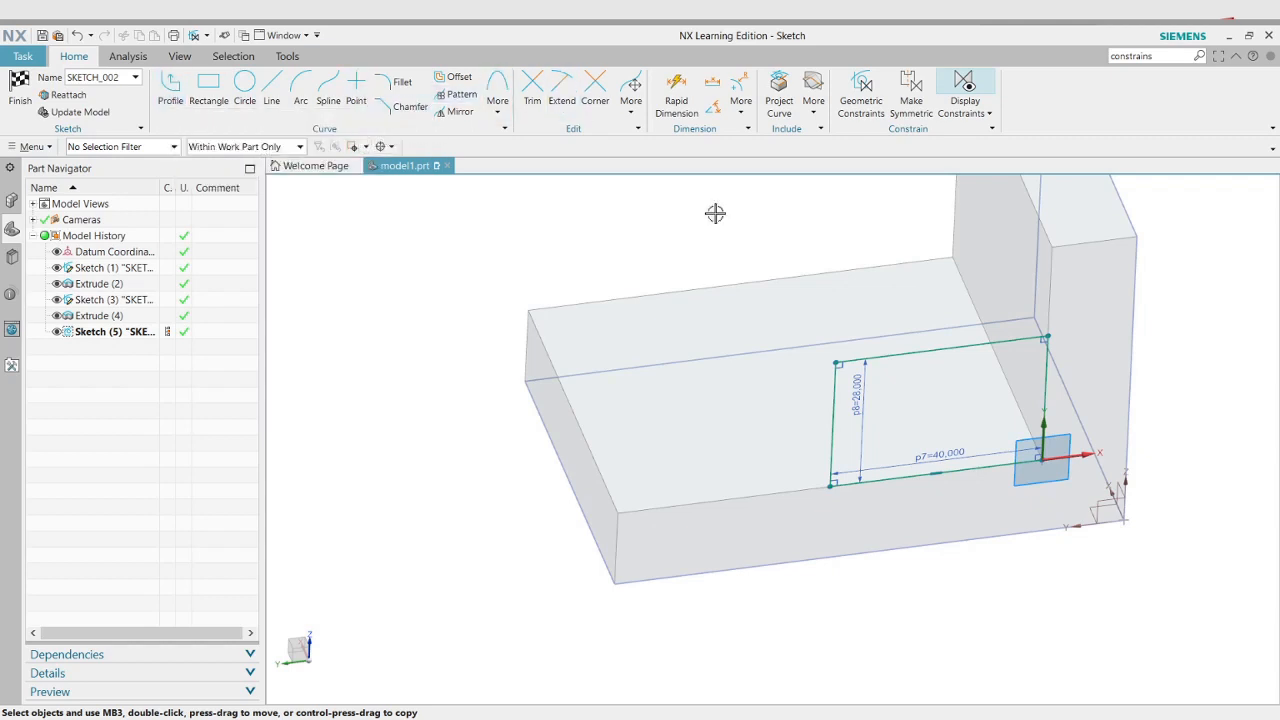
left_click(253, 101)
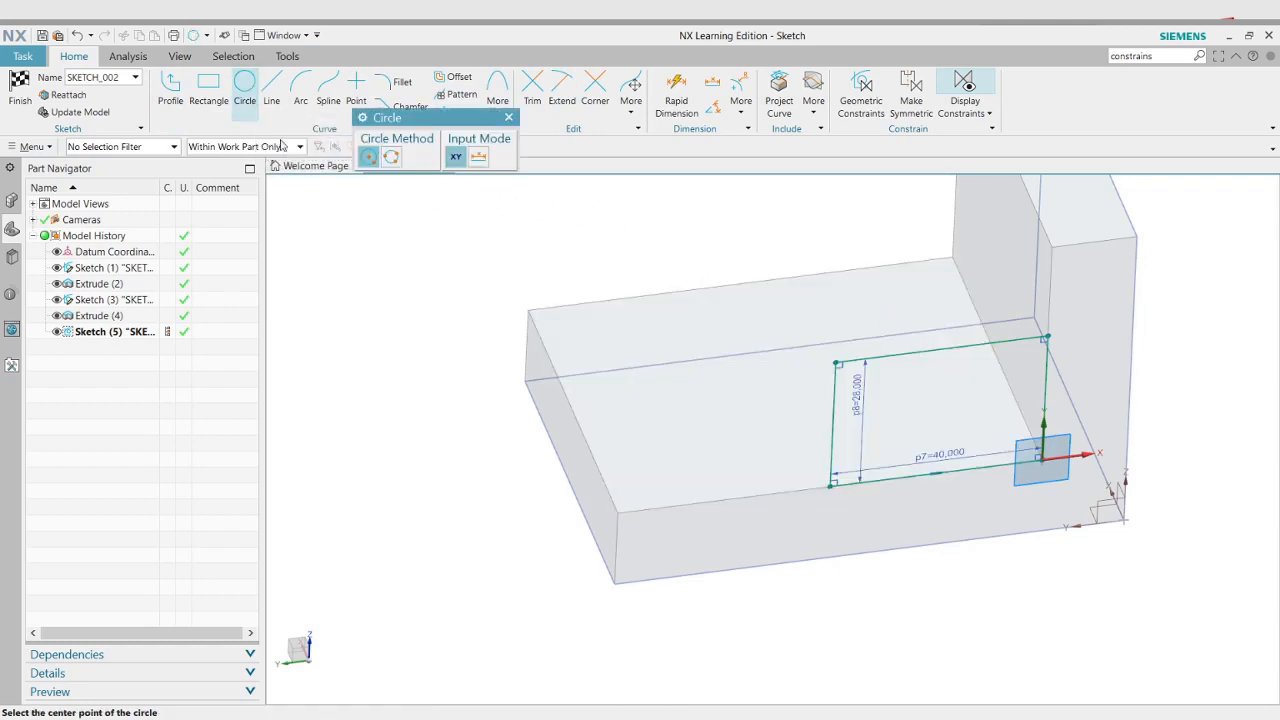
key("Escape")
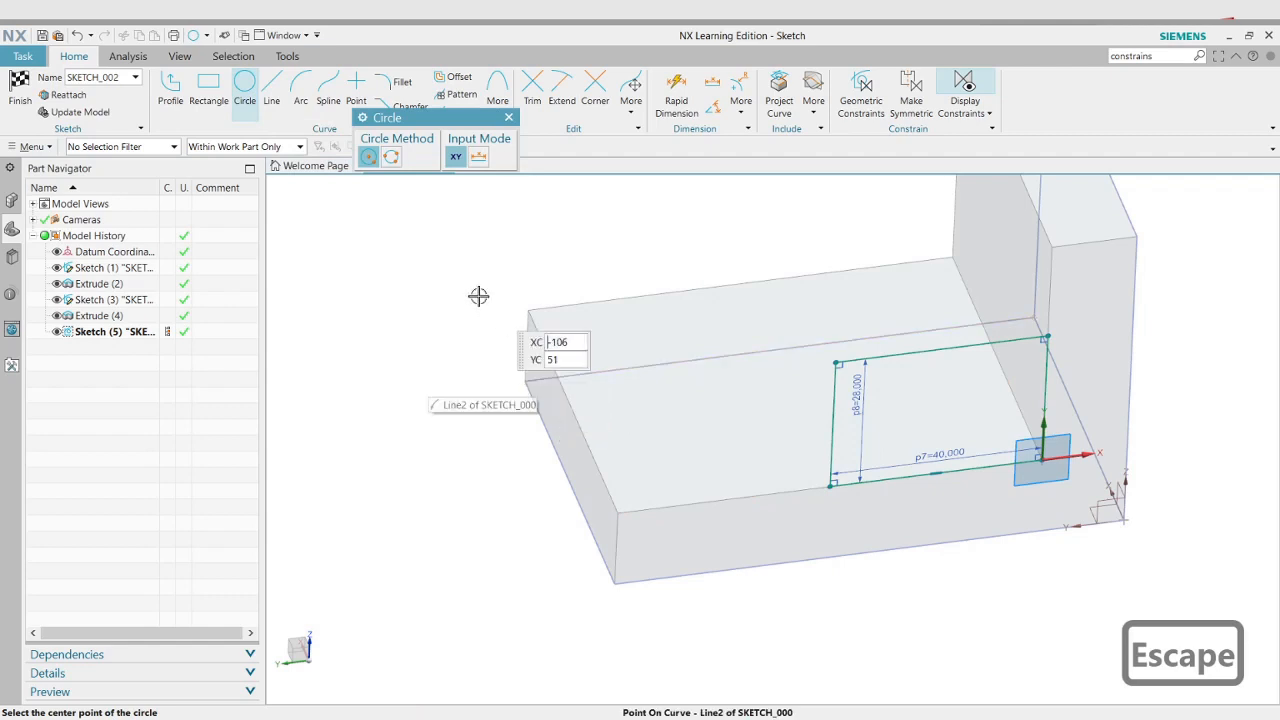
key("Escape")
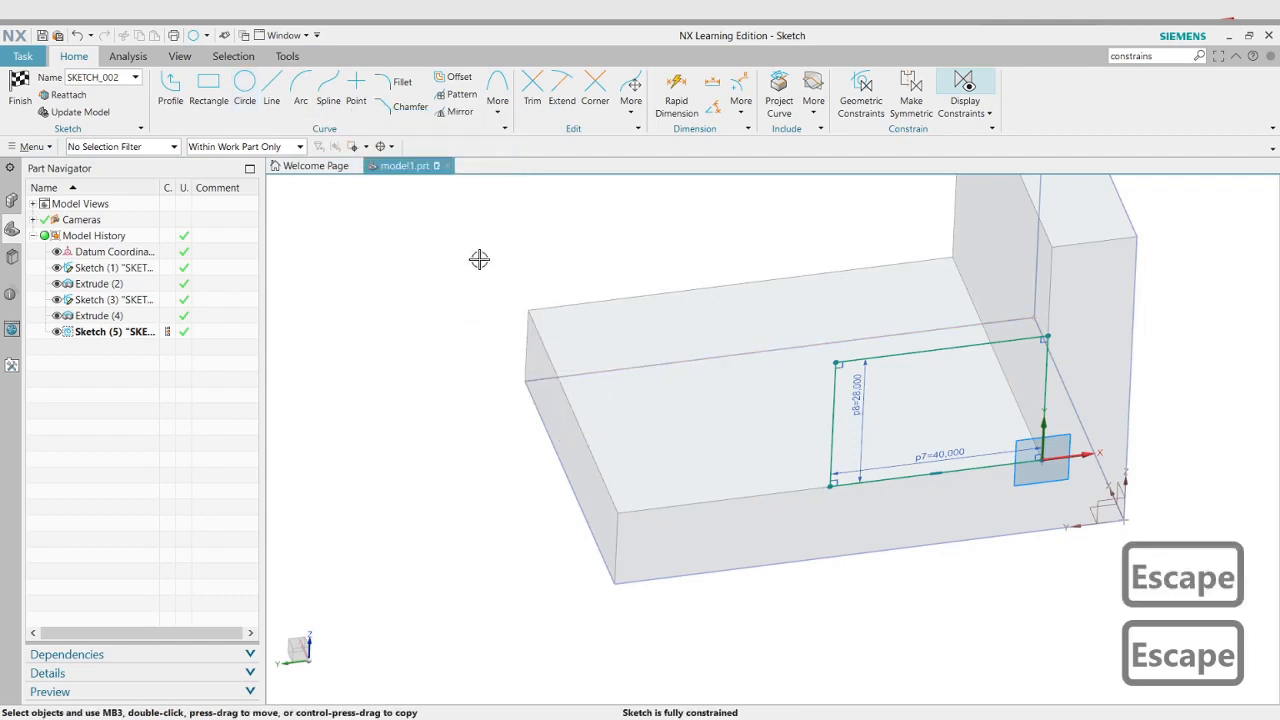
Draw a 24 in diameter circle centred on the rectangle's upper edge, about 19.1 in from its left corner
key("o")
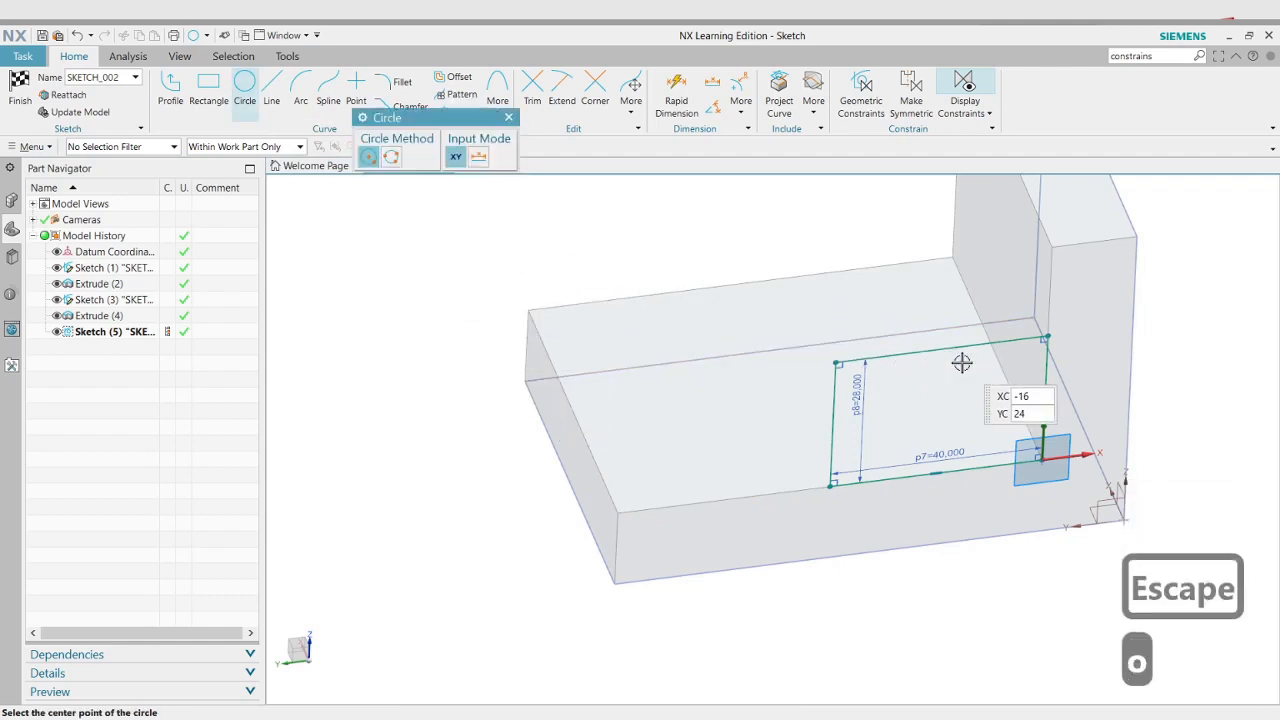
scroll(940, 350, "down", 3)
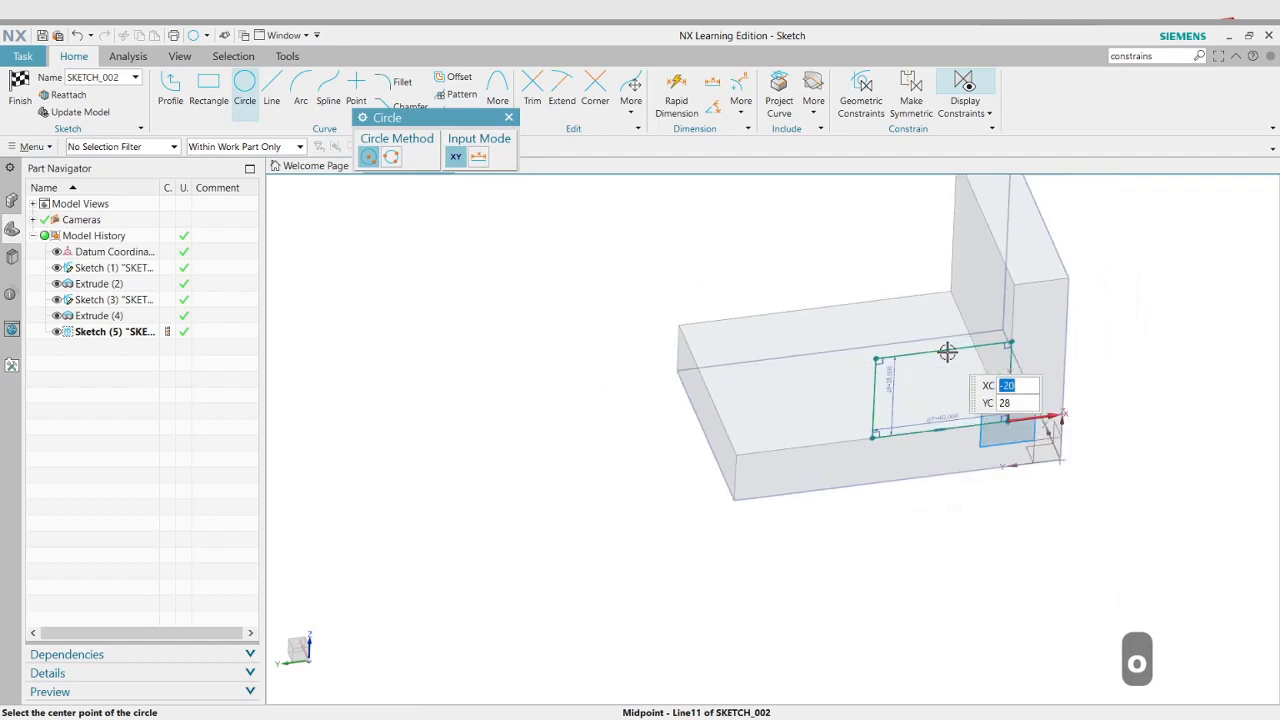
scroll(947, 352, "down", 2)
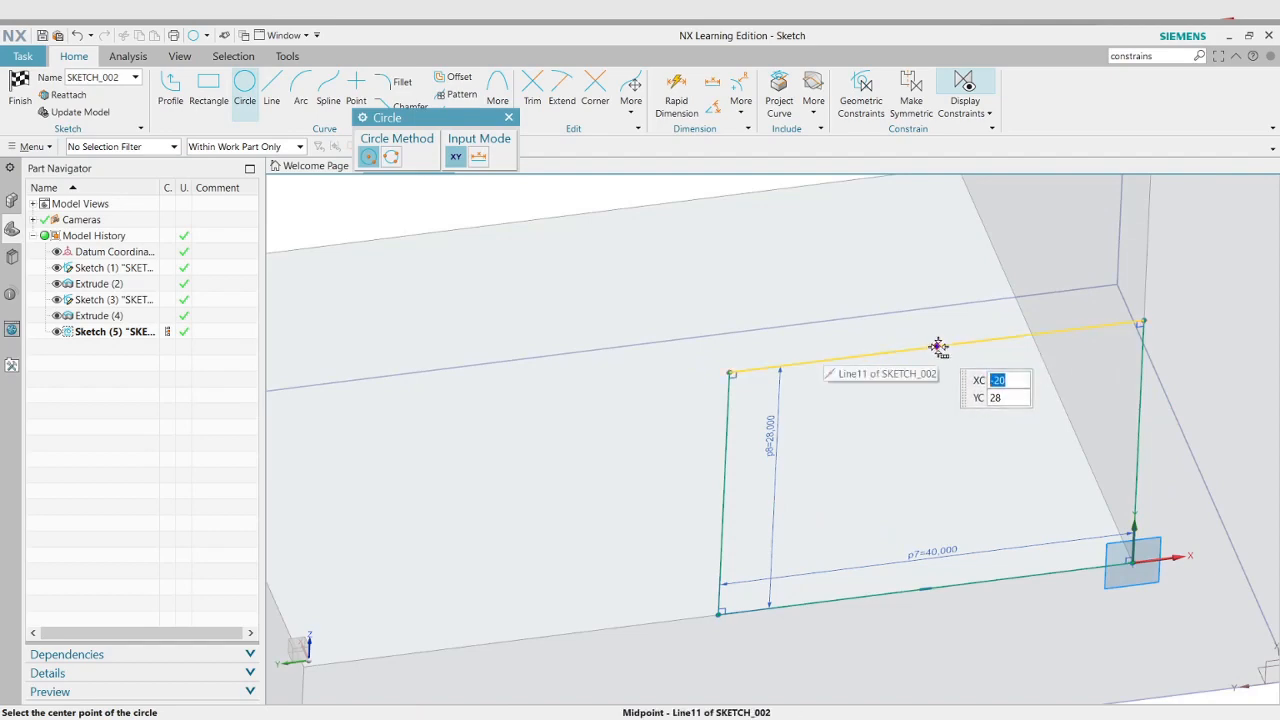
key("alt+Tab")
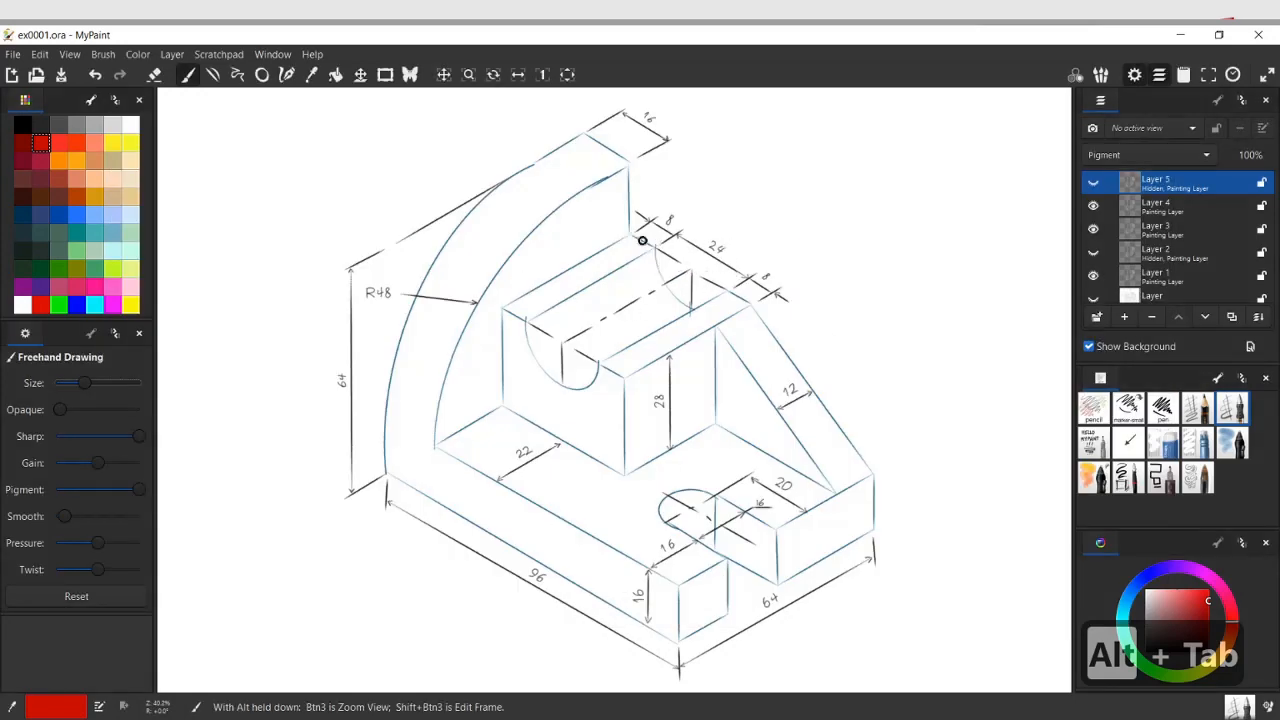
key("alt+Tab")
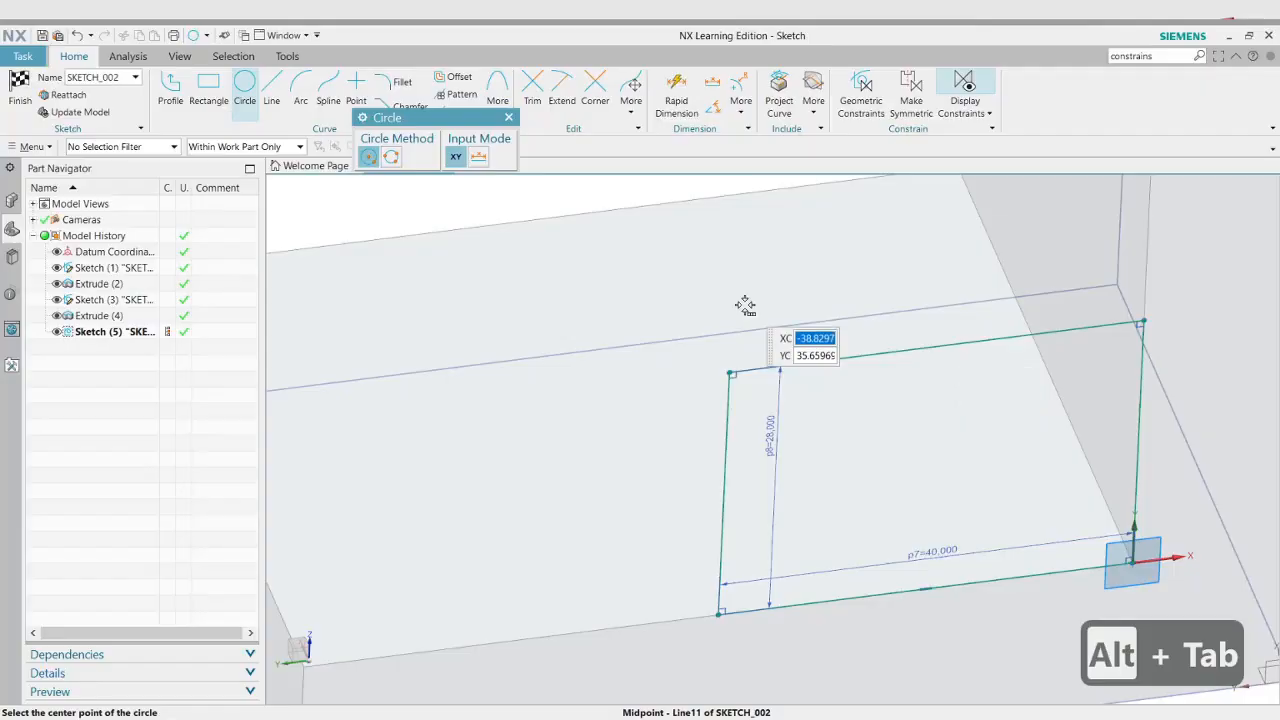
left_click(928, 347)
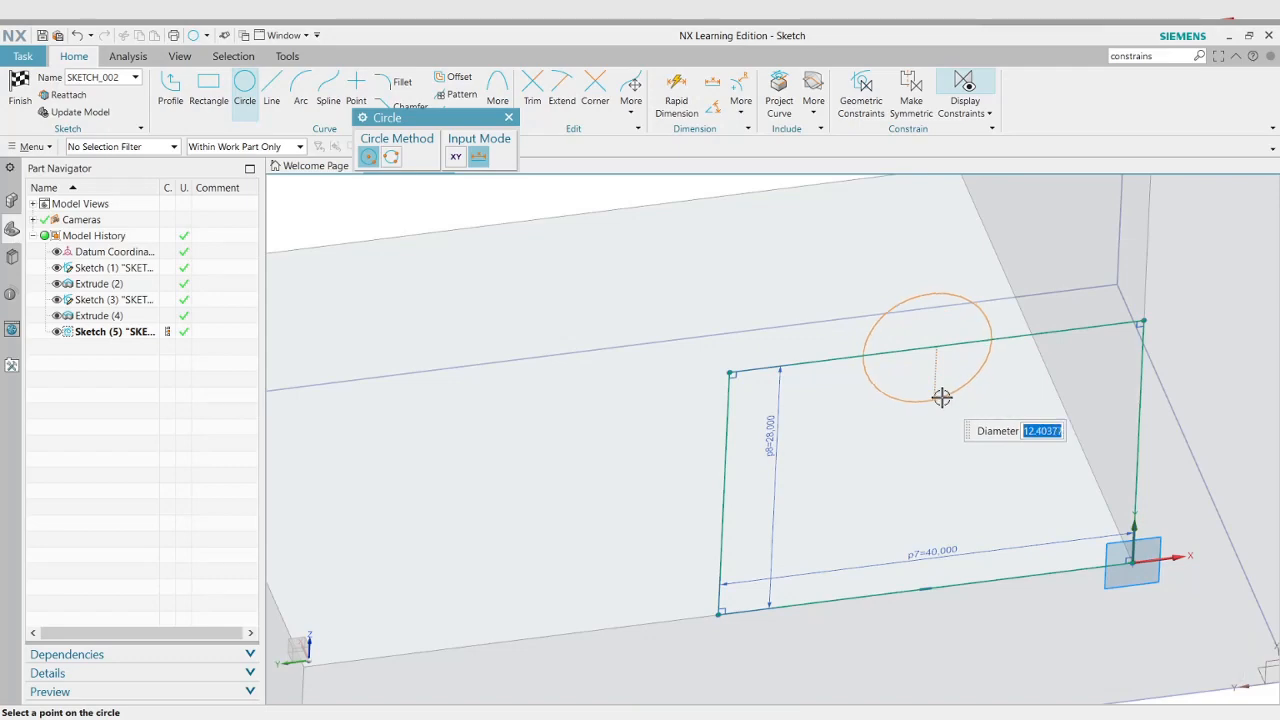
key("alt+Tab")
key("alt+Tab")
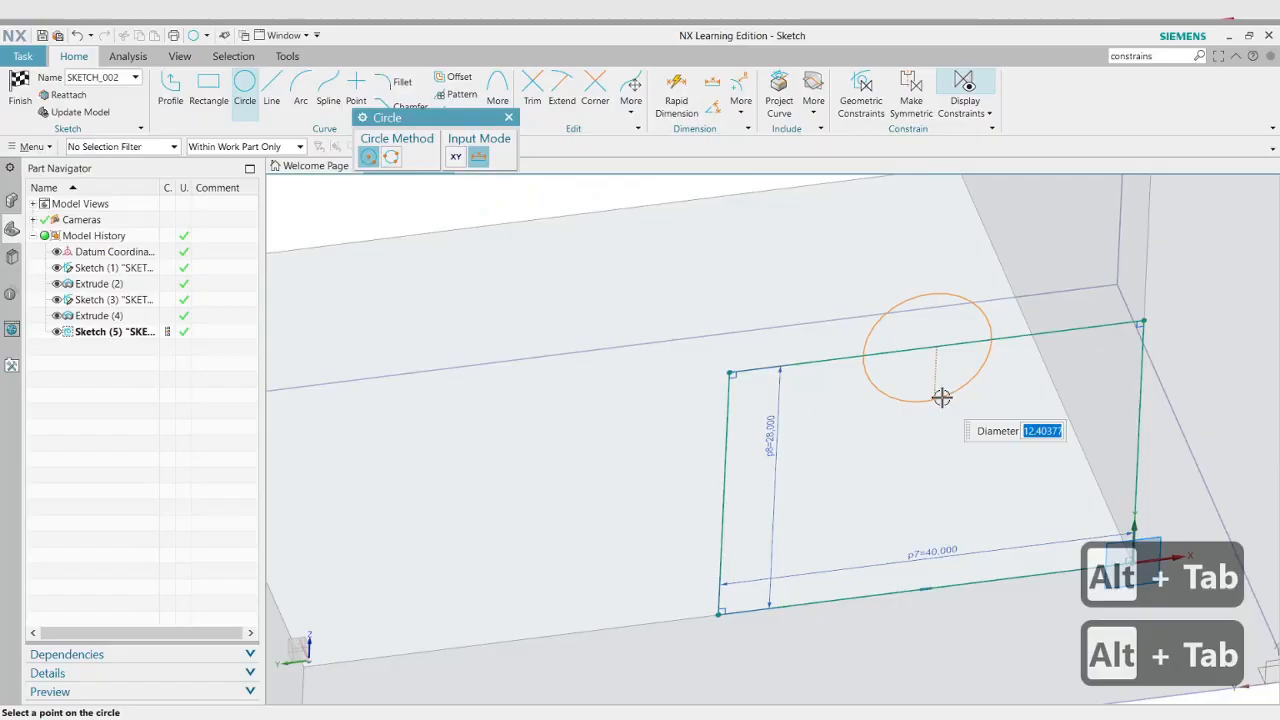
type("24")
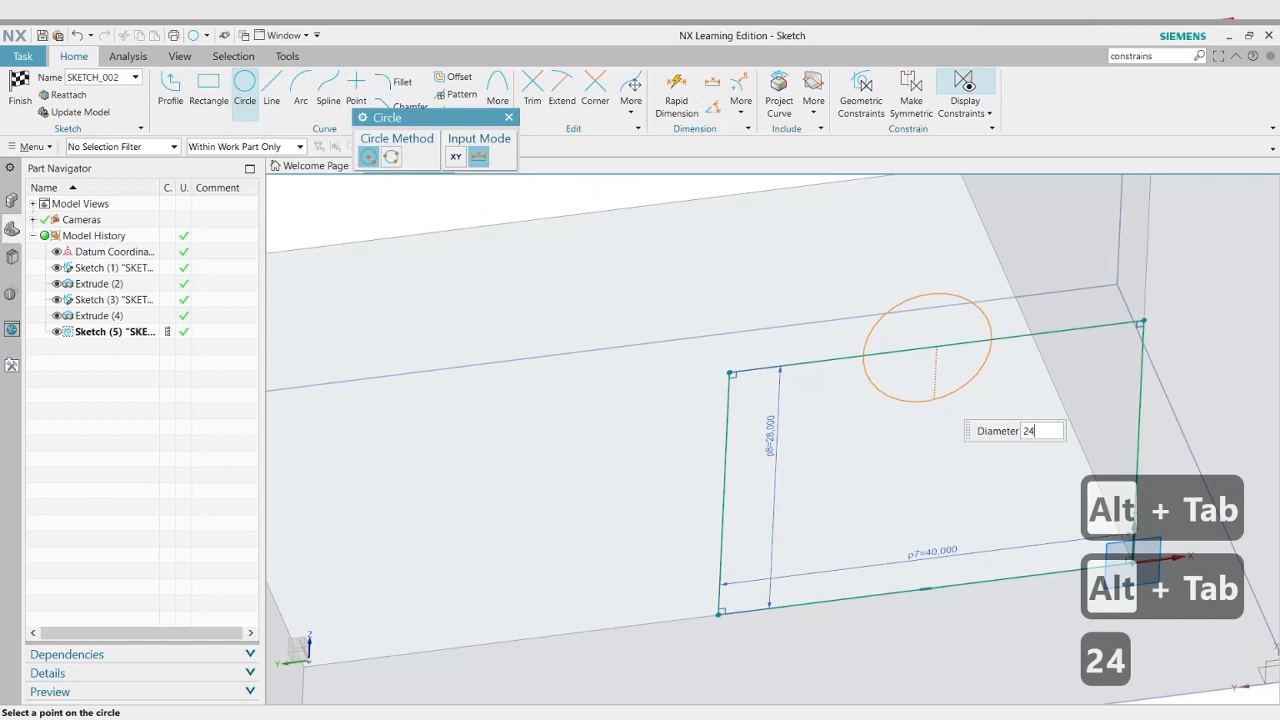
key("Return")
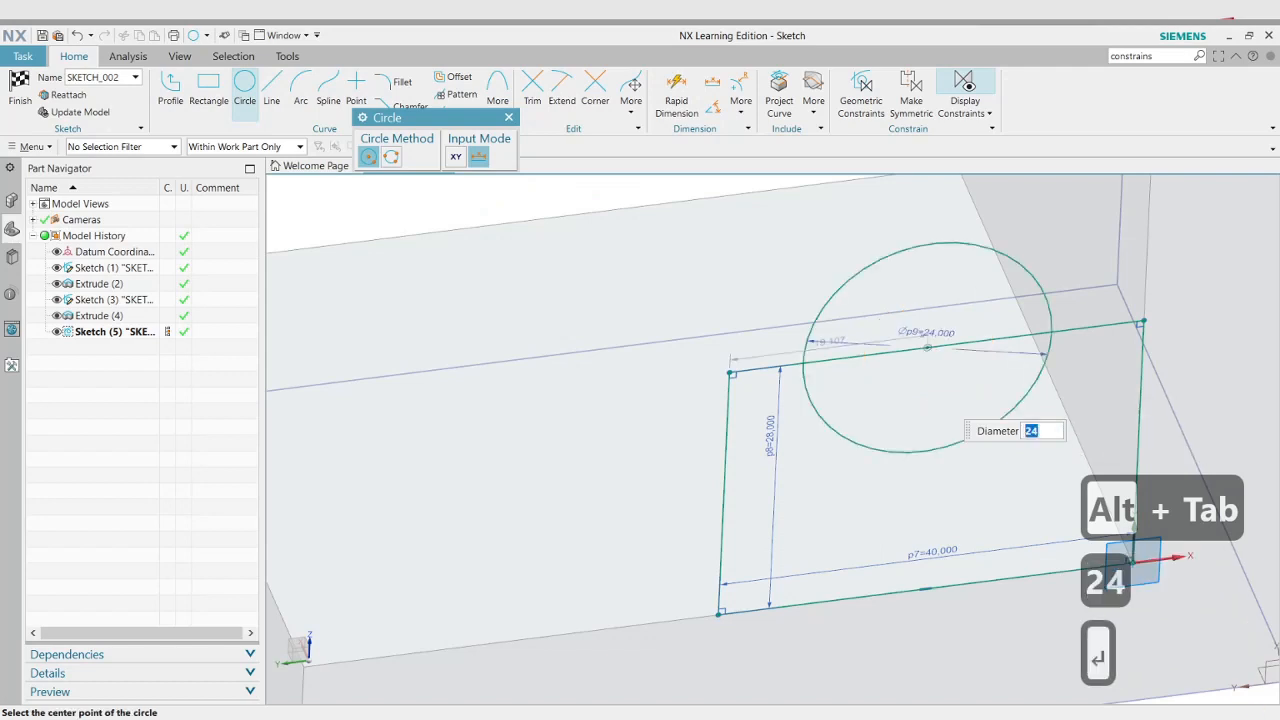
key("Escape")
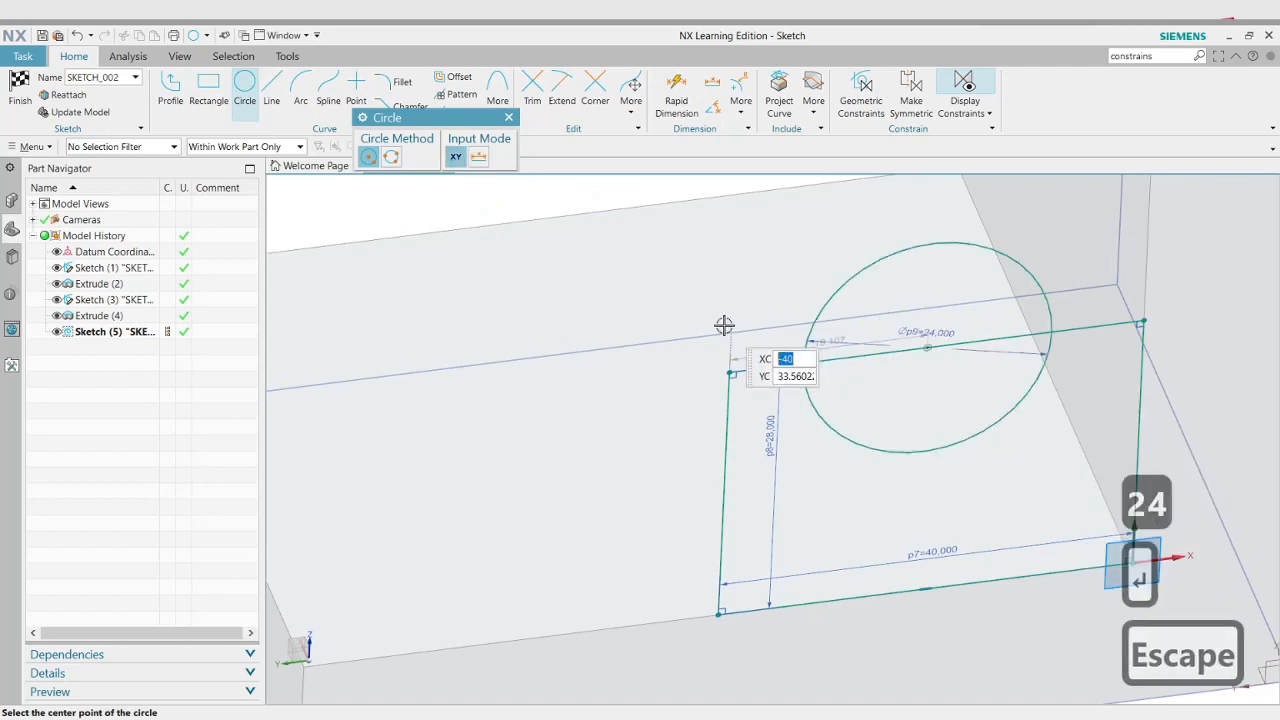
key("Escape")
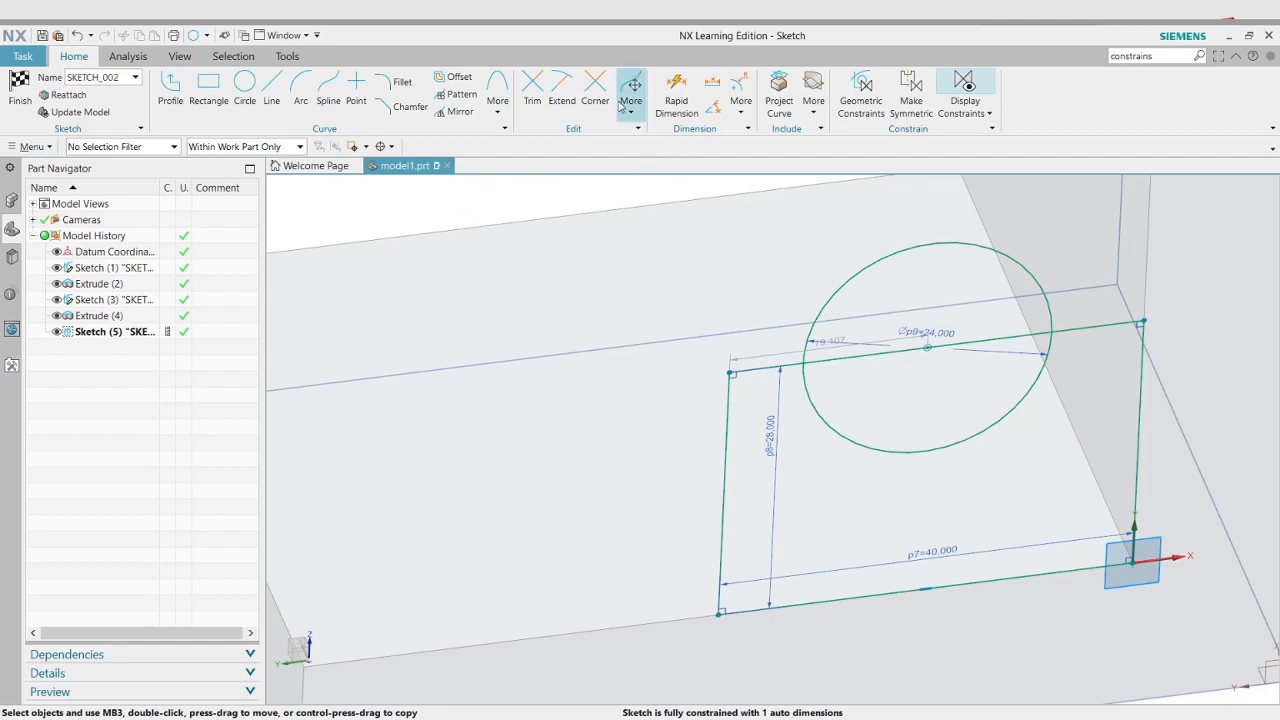
Trim away the circle's upper half and the rectangle's edge segment inside the circle, leaving a semicircular notch
left_click(543, 104)
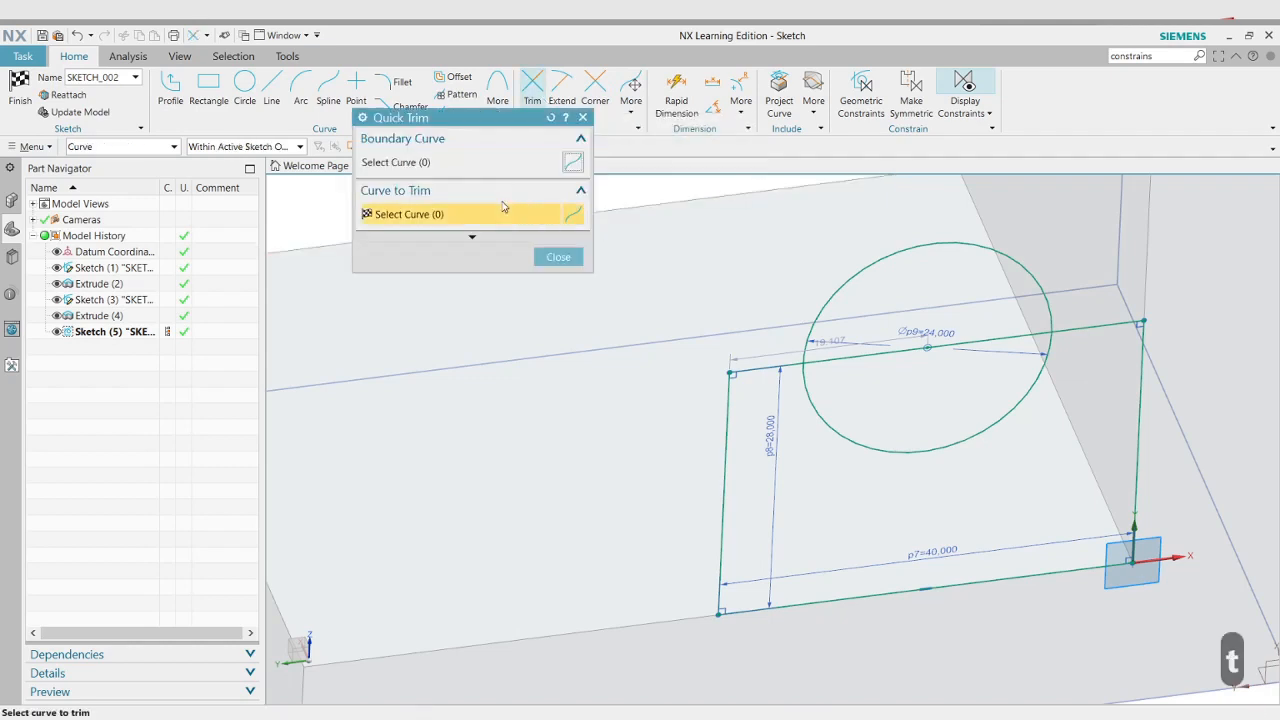
key("Escape")
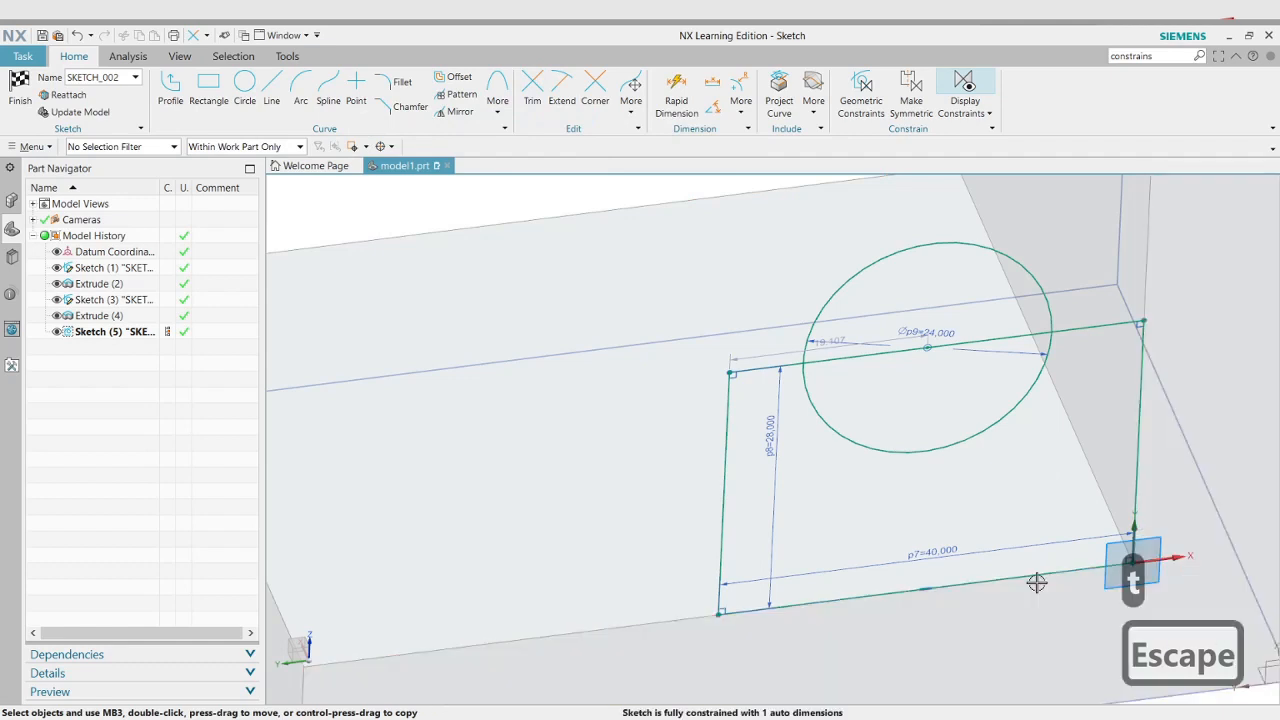
key("t")
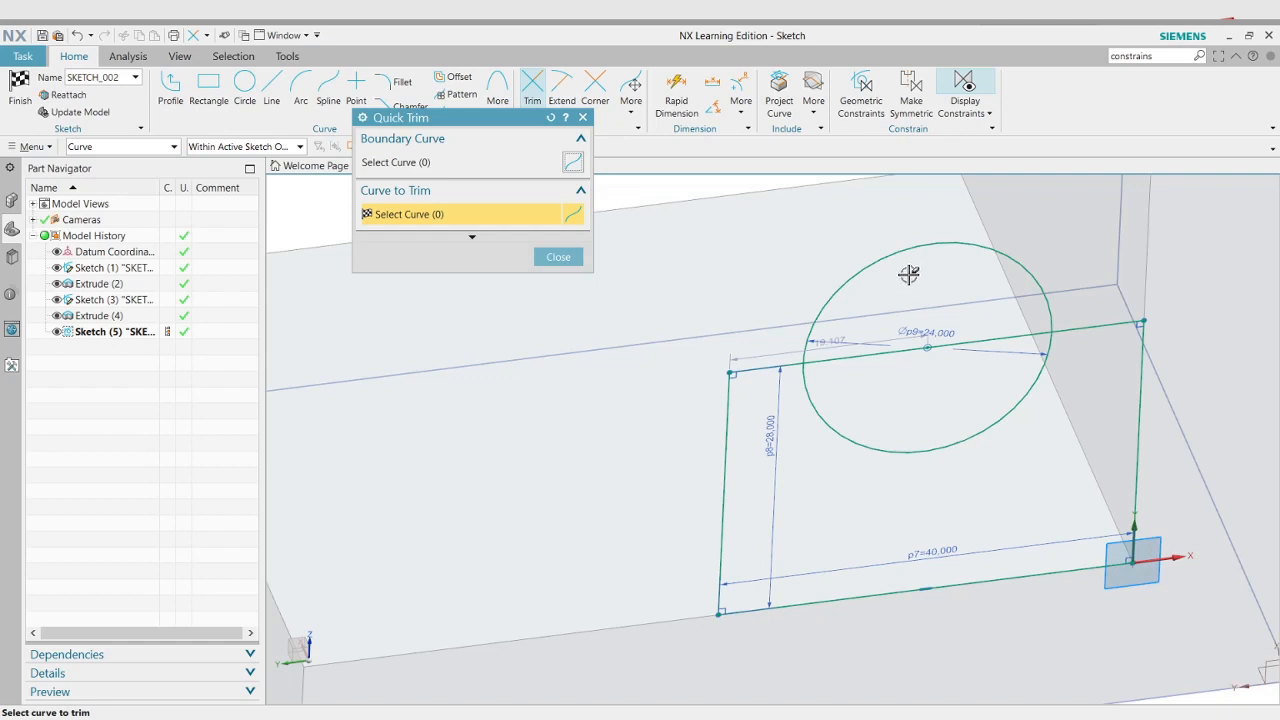
left_click_drag(857, 247, 855, 245)
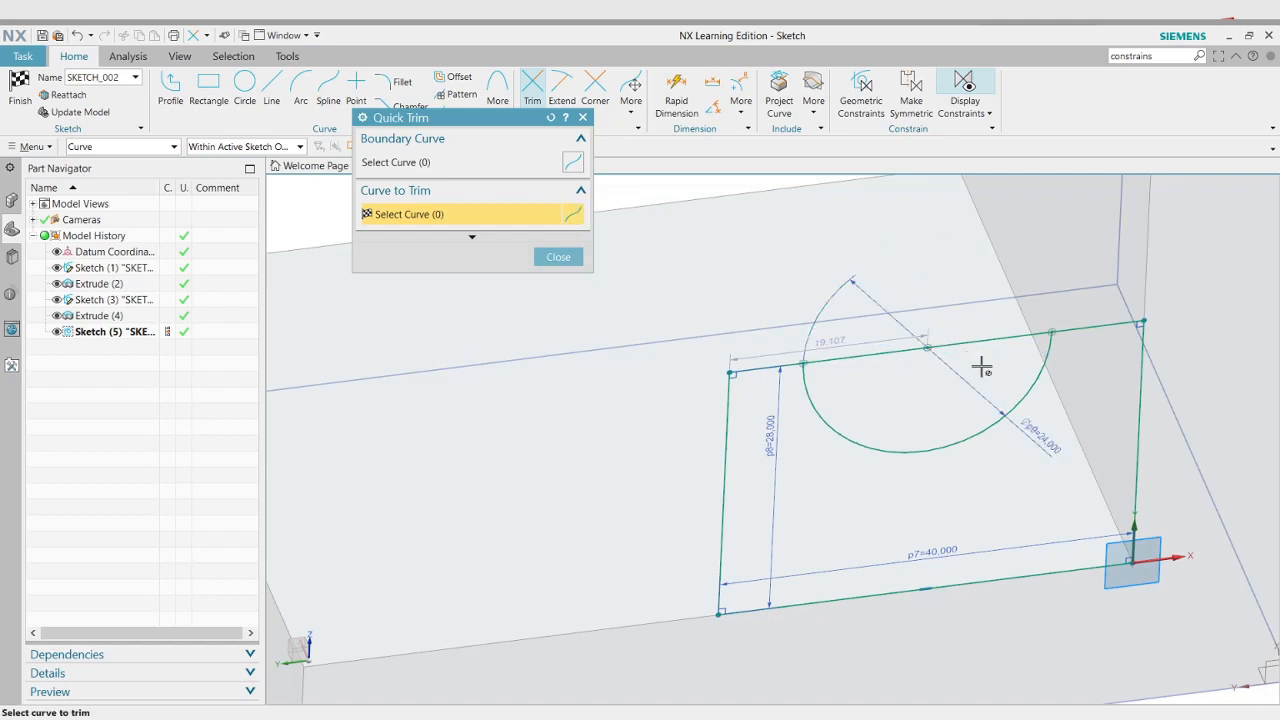
left_click_drag(977, 334, 972, 322)
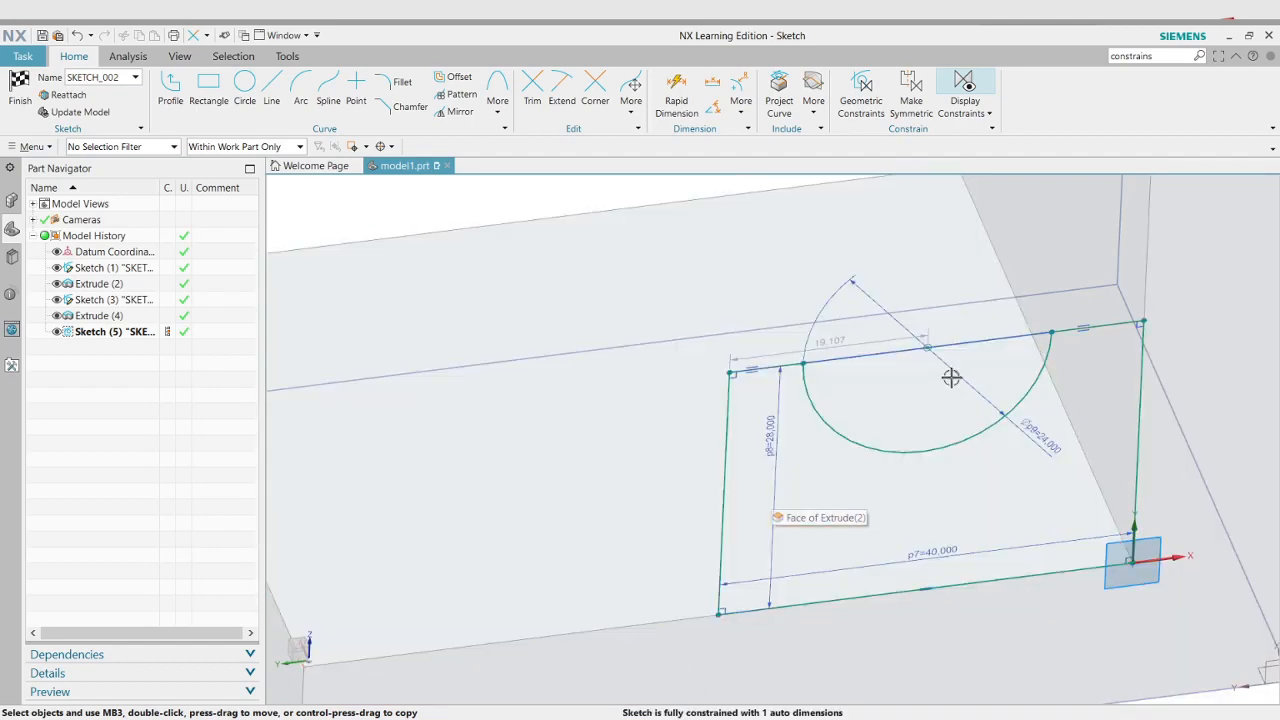
Shift the notch along the block's upper edge and constrain the two edge segments beside it to equal length
mouse_move(936, 346)
left_mouse_down()
mouse_move(957, 346)
mouse_move(909, 346)
mouse_move(955, 345)
mouse_move(927, 345)
mouse_move(951, 331)
left_mouse_up()
key("Escape")
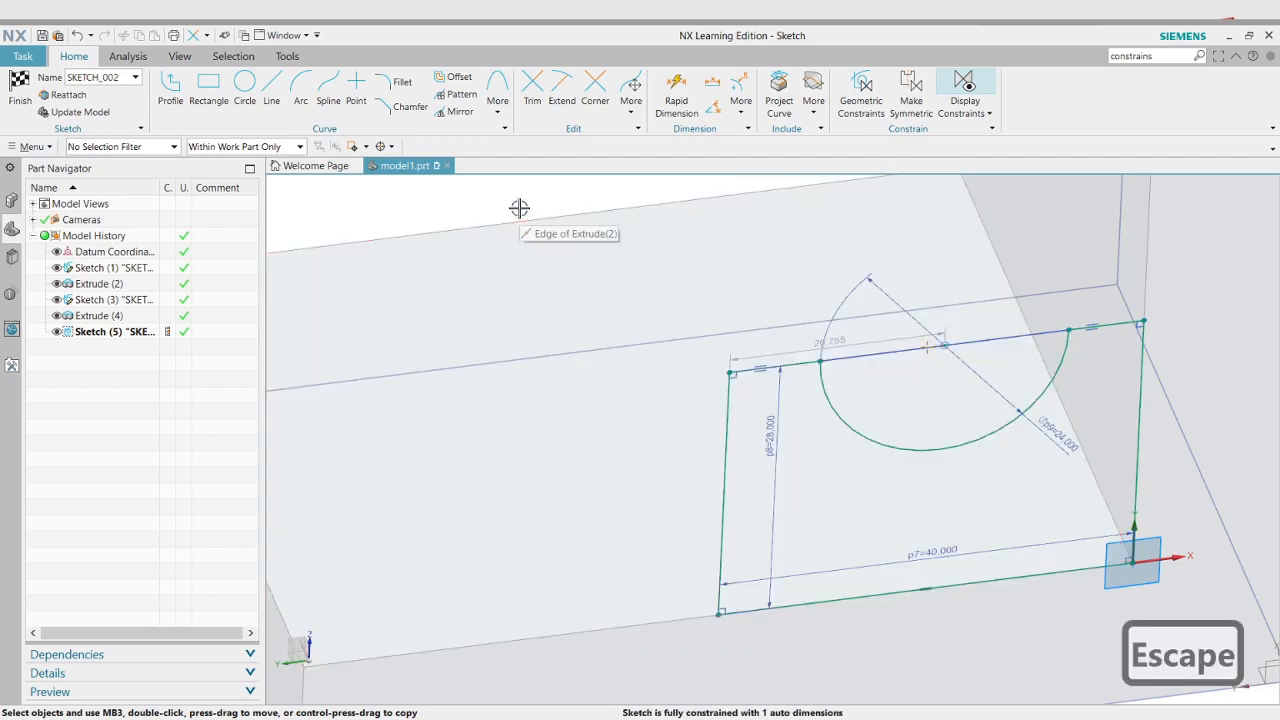
key("c")
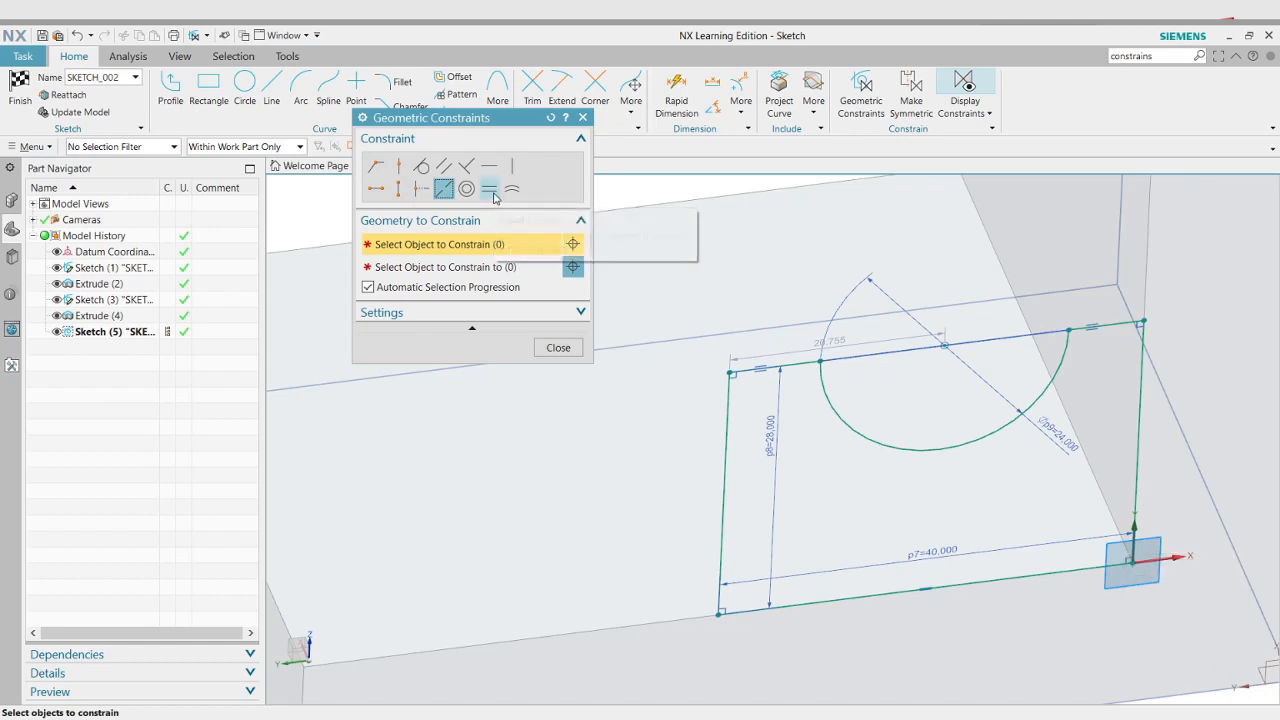
left_click(493, 195)
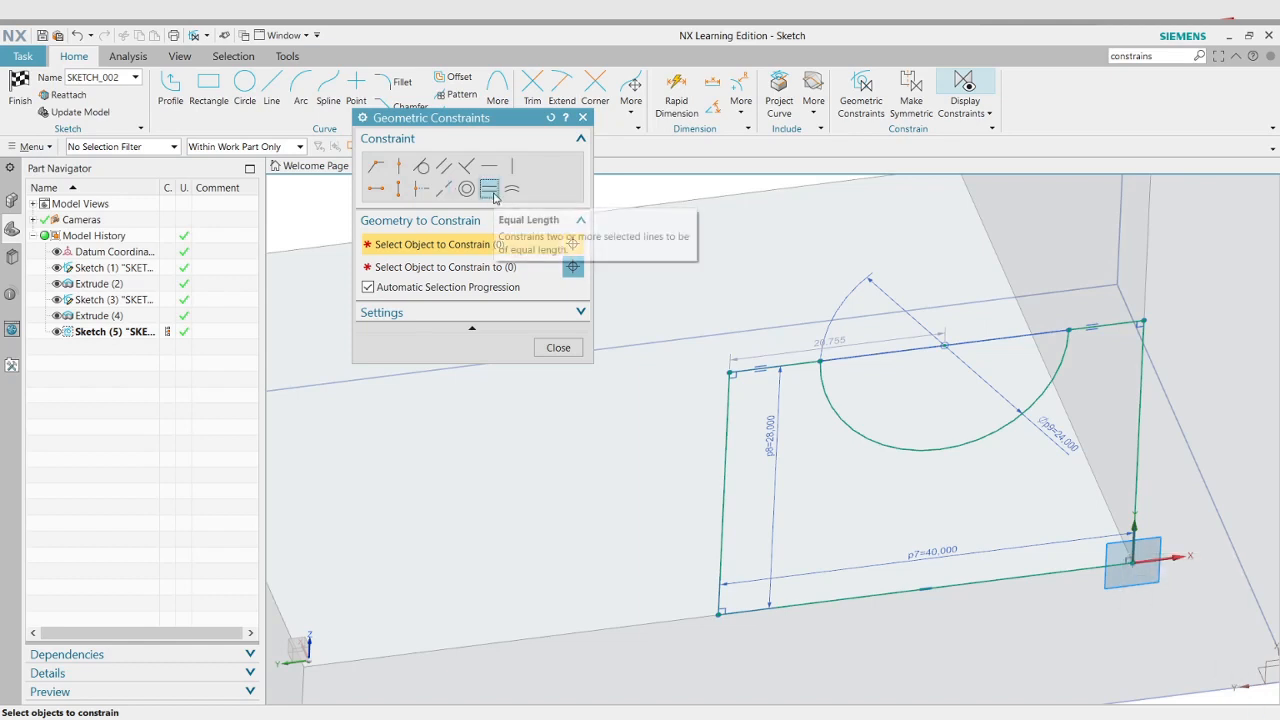
left_click(788, 365)
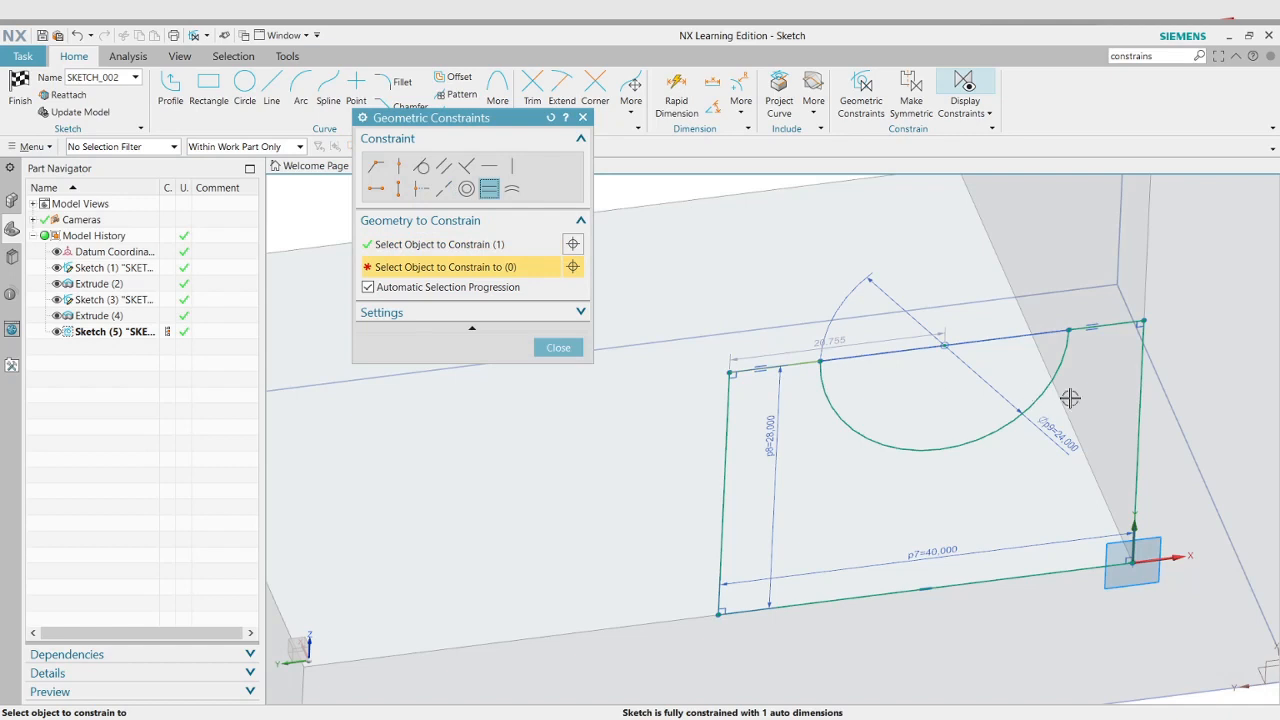
left_click(1112, 326)
left_click(558, 347)
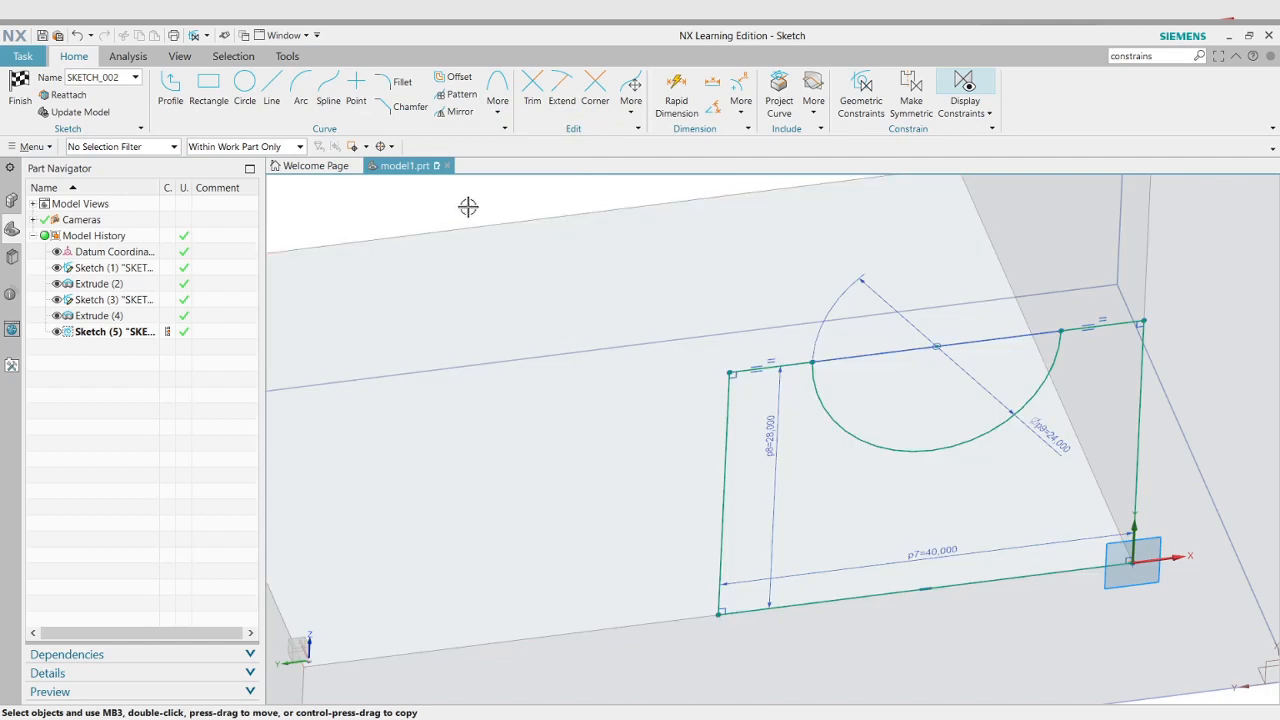
Finish the notched block sketch and switch to the MyPaint drawing to check the block's extrusion depth
key("ctrl+q")
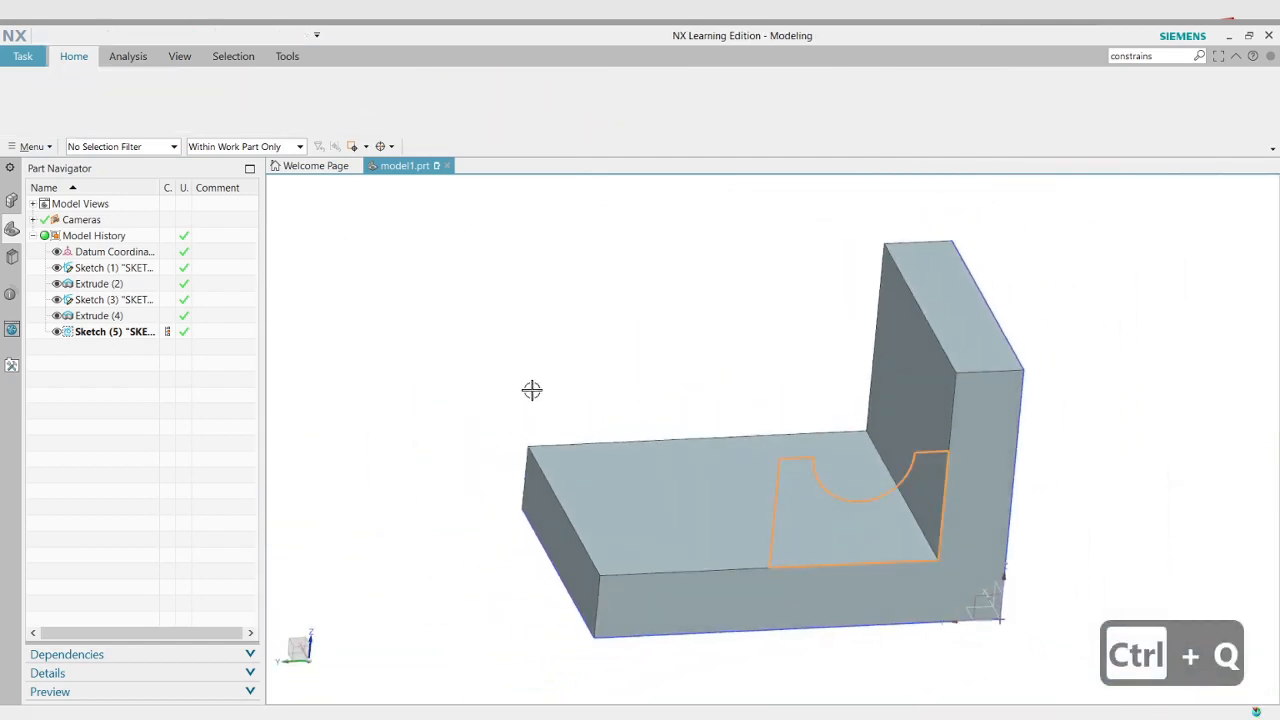
mouse_move(531, 389)
middle_mouse_down()
mouse_move(577, 391)
mouse_move(583, 449)
mouse_move(573, 421)
middle_mouse_up()
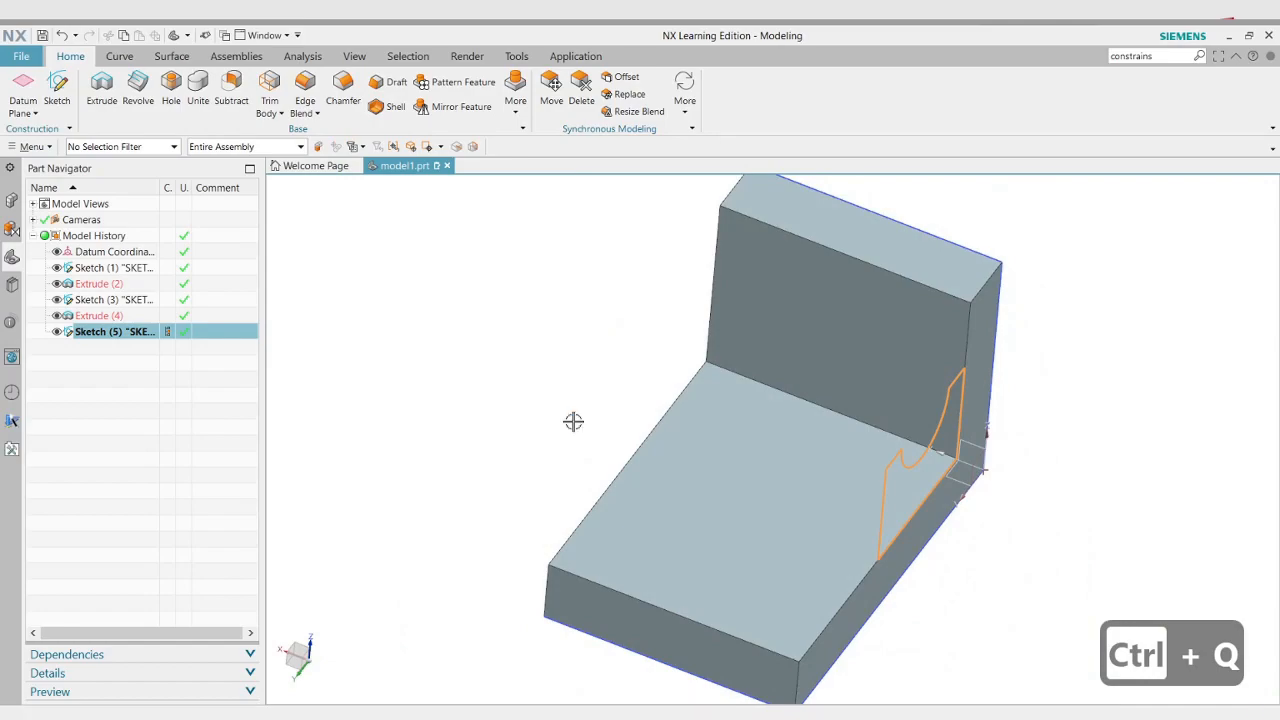
key("Escape")
key("Escape")
key("alt+Tab")
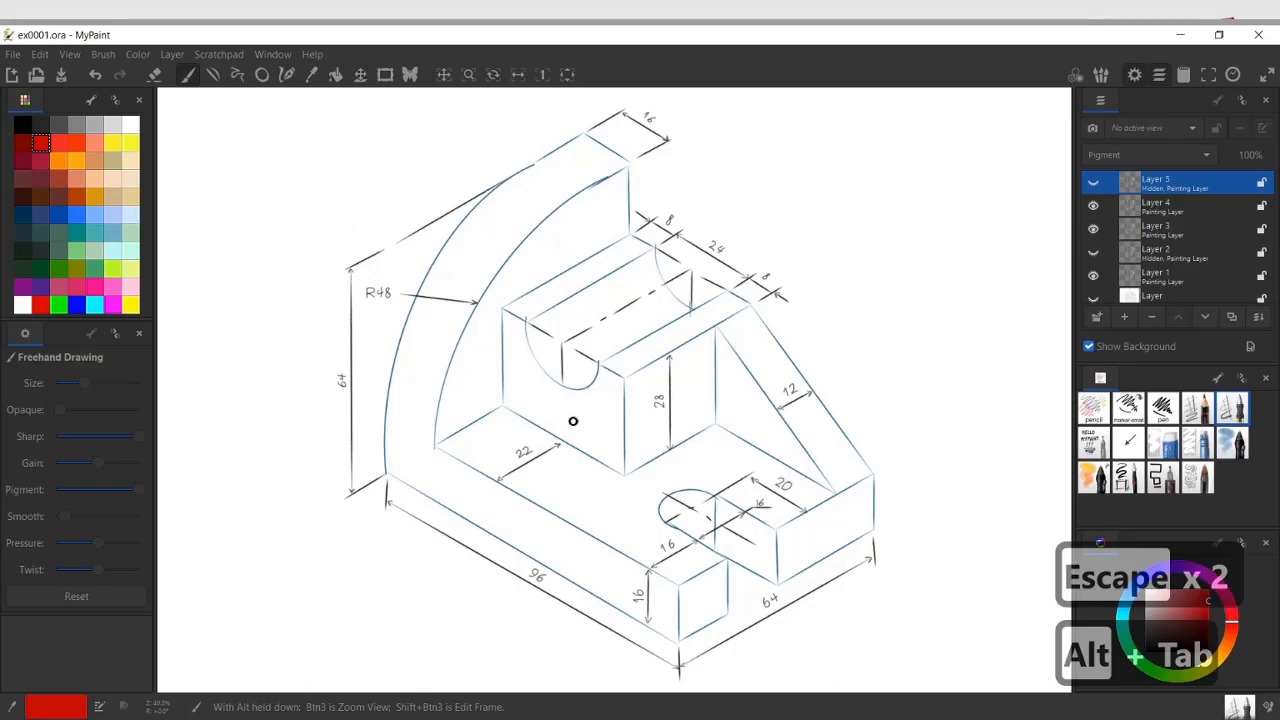
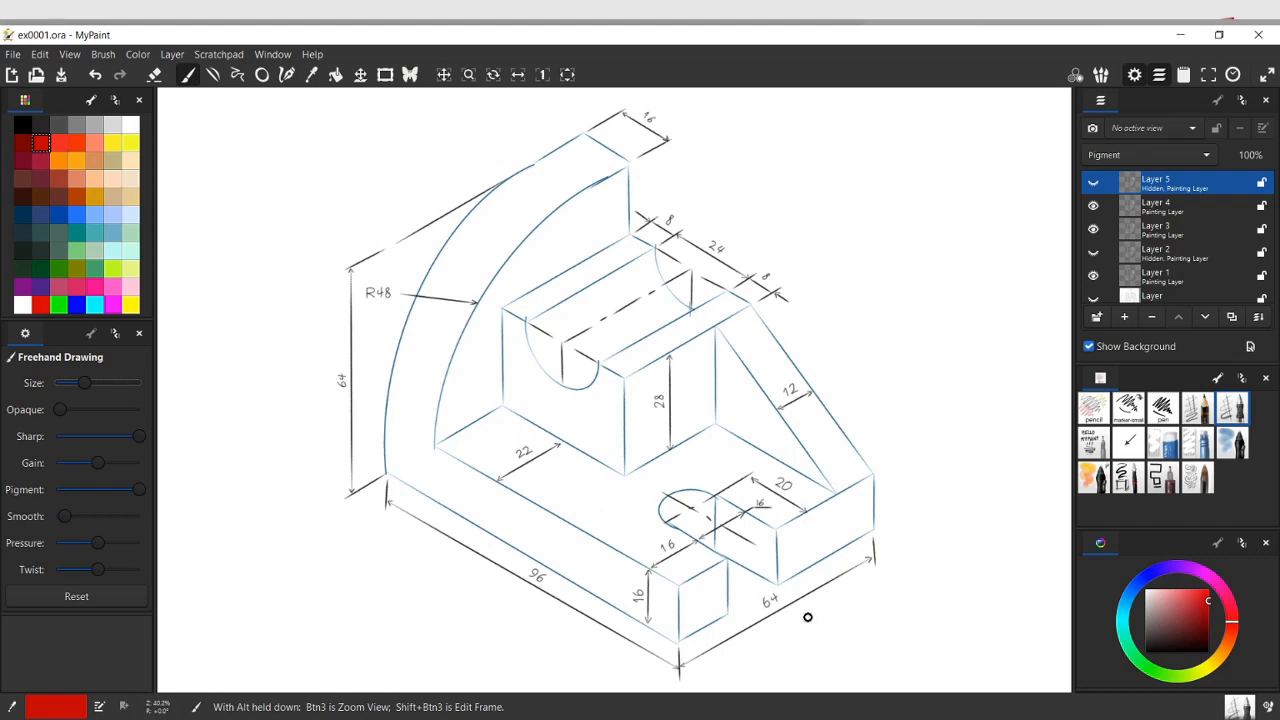
Switch to NX and extrude the notched profile 42 in in the reversed direction, across the base, united with the bracket body
key("alt+Tab")
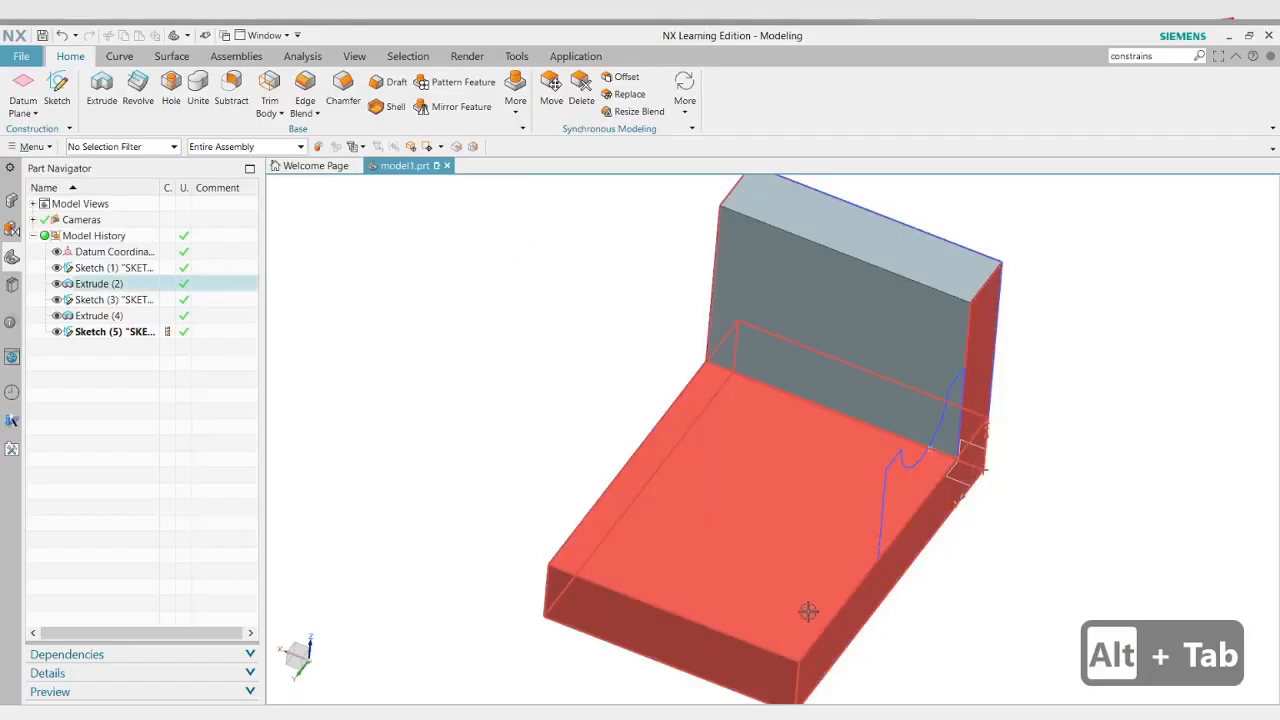
key("x")
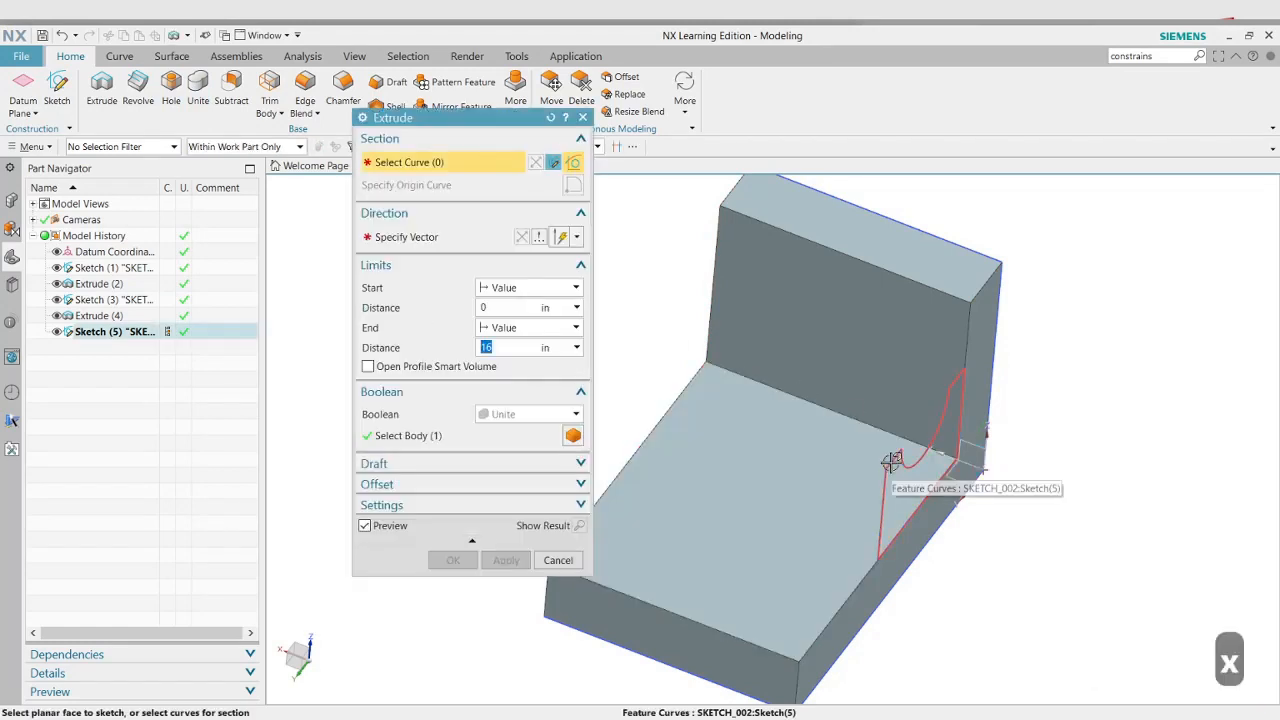
scroll(905, 499, "down", 5)
scroll(905, 499, "up", 5)
scroll(905, 499, "up", 3)
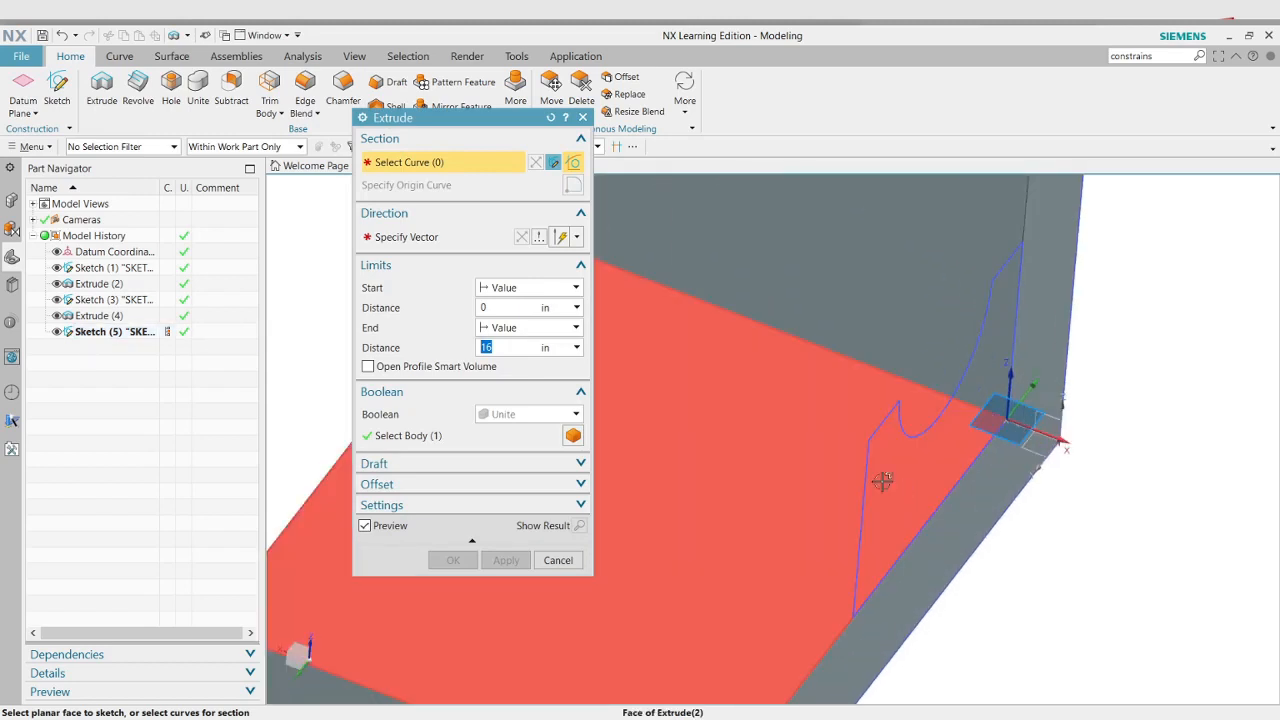
left_click(866, 477)
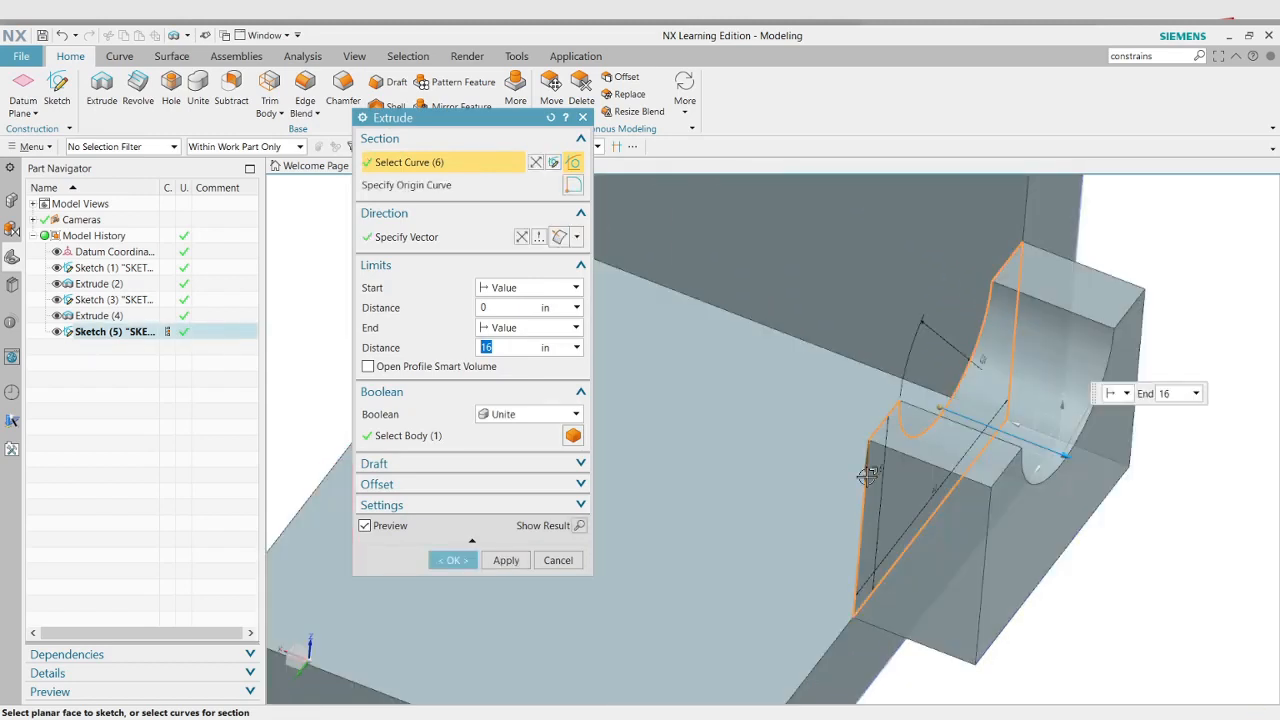
left_click(521, 240)
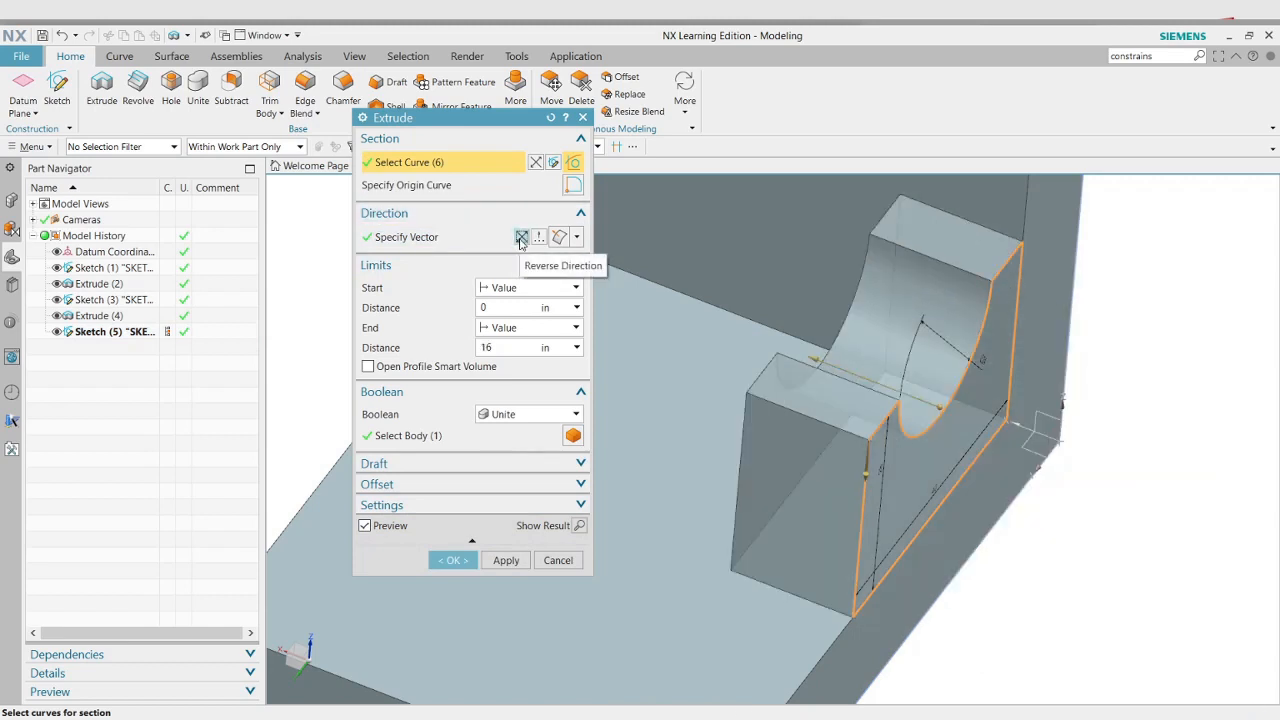
left_click(498, 345)
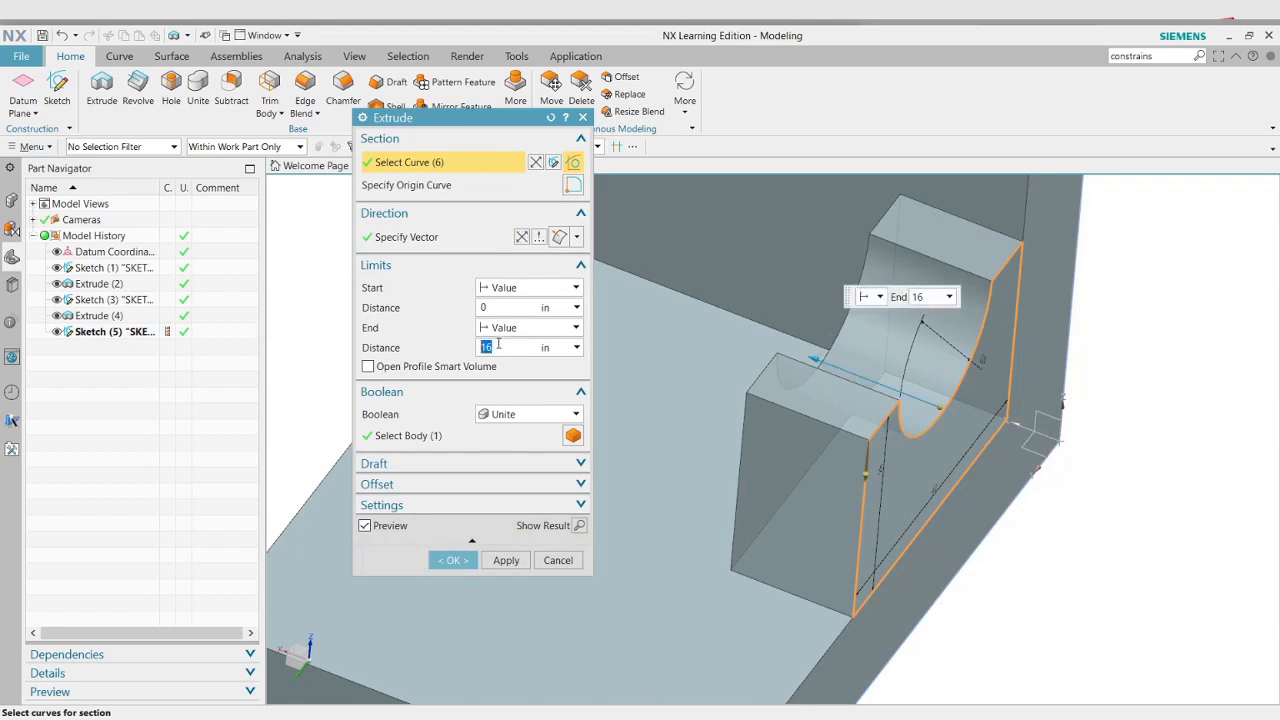
type("42")
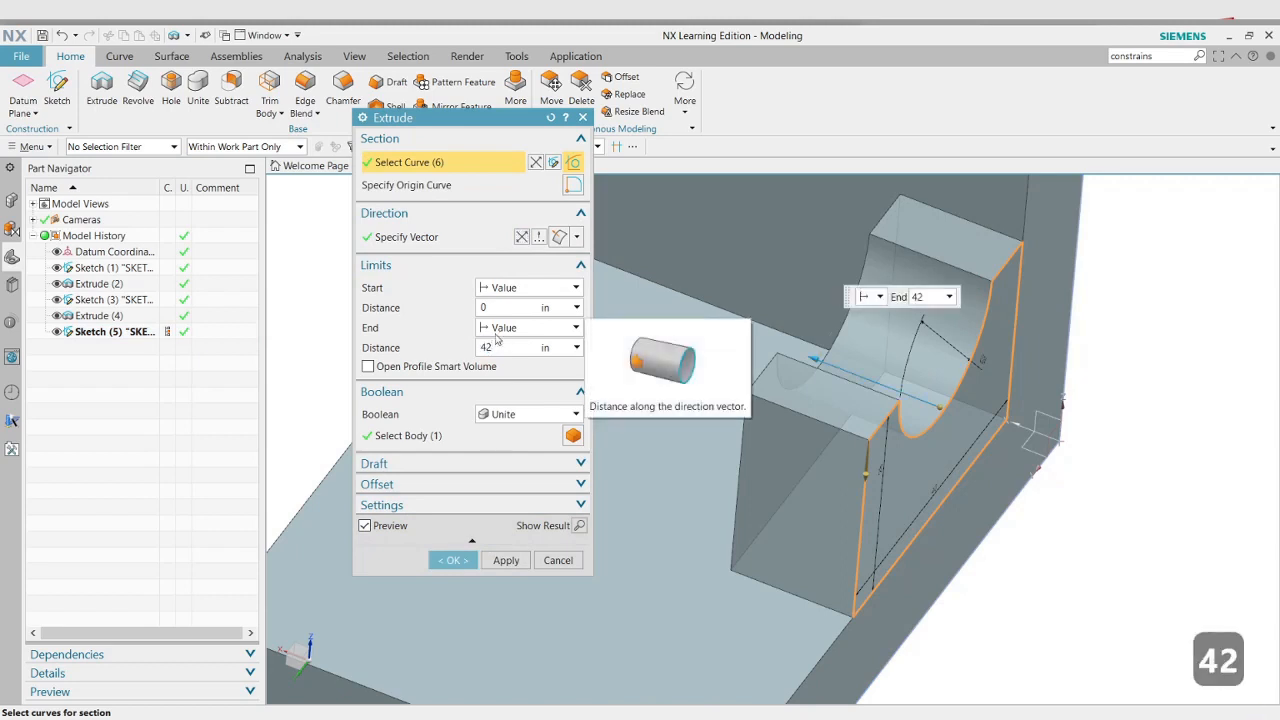
key("Return")
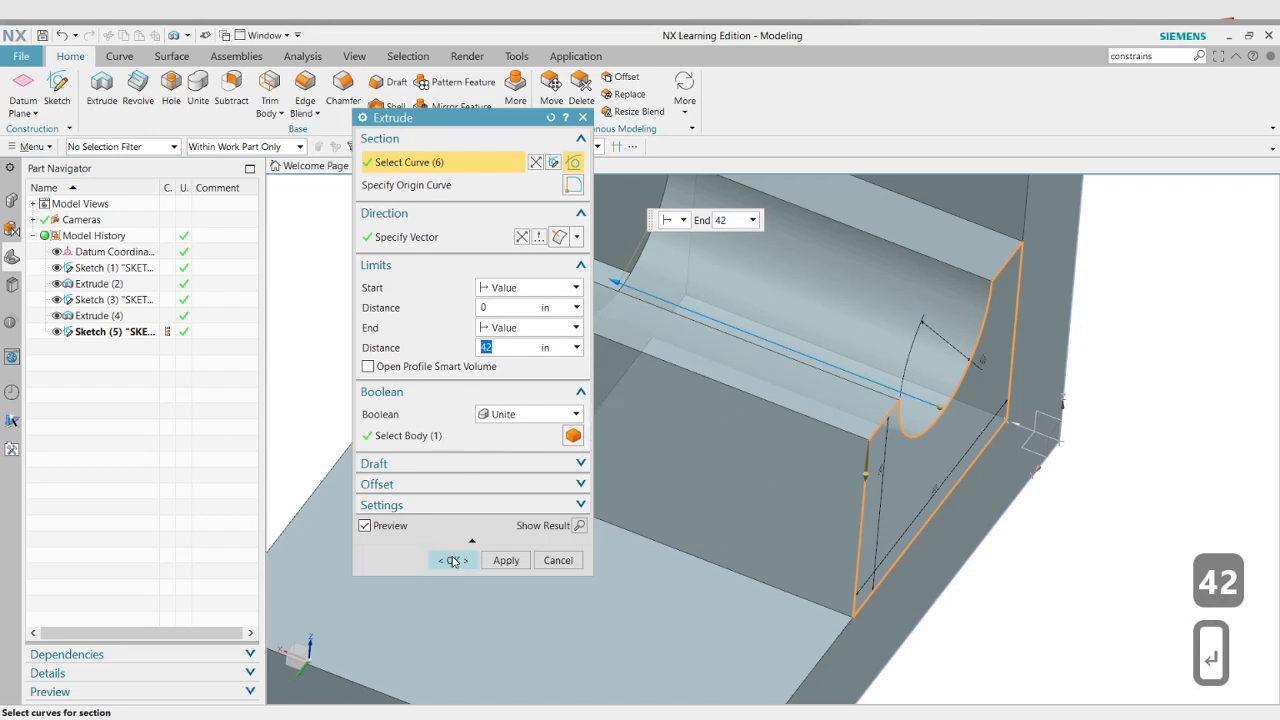
left_click(452, 561)
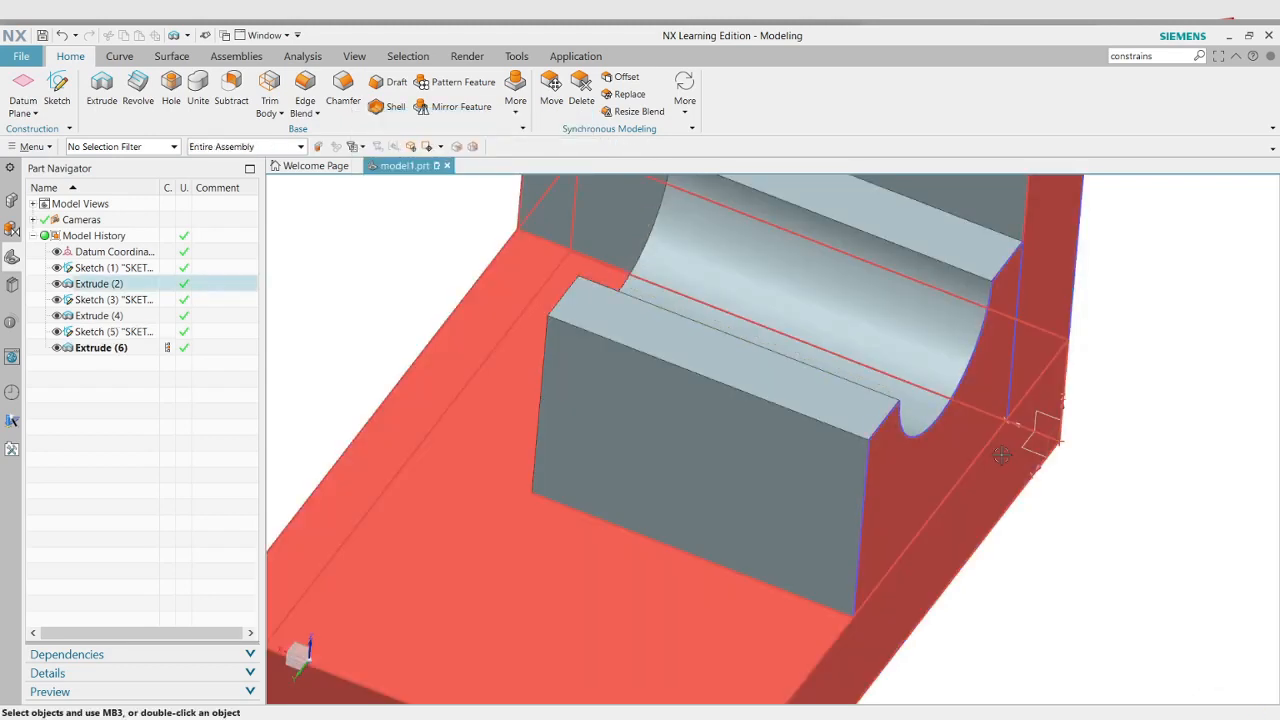
Switch to the MyPaint drawing to check the sloped rib beside the notched block, and return to NX
scroll(1105, 478, "down", 3)
scroll(1112, 465, "down", 2)
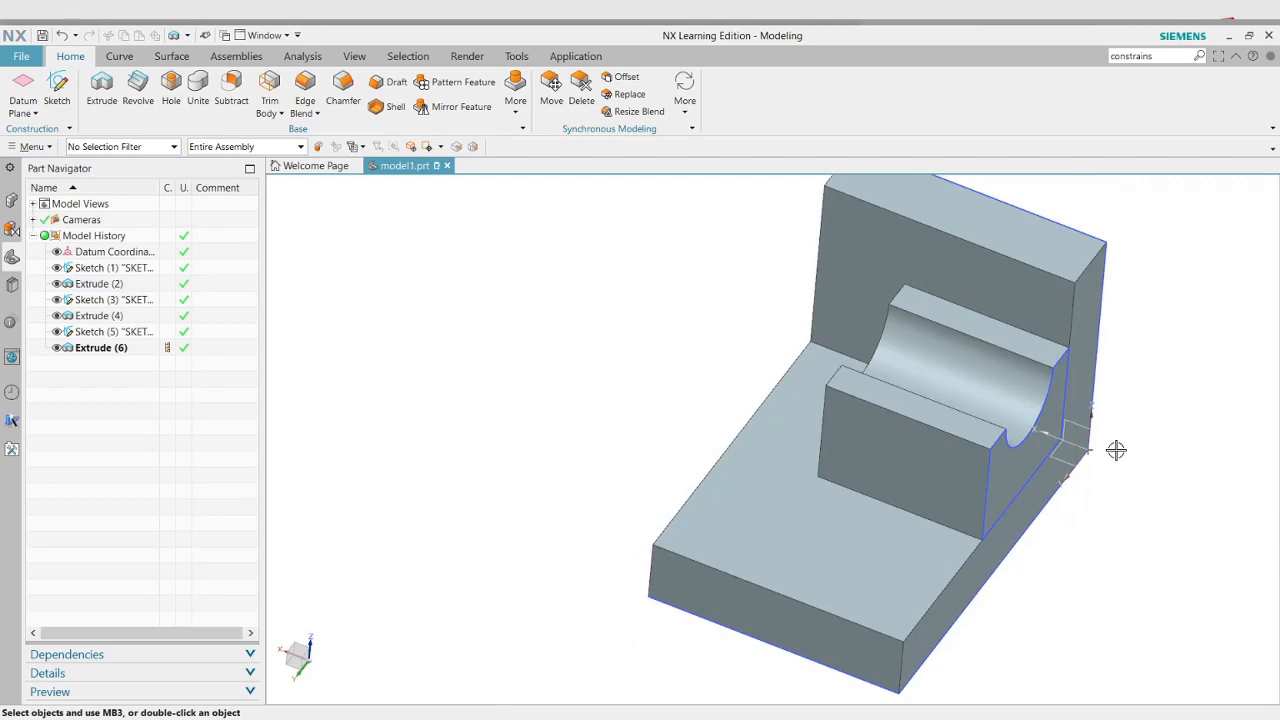
key("alt+Tab")
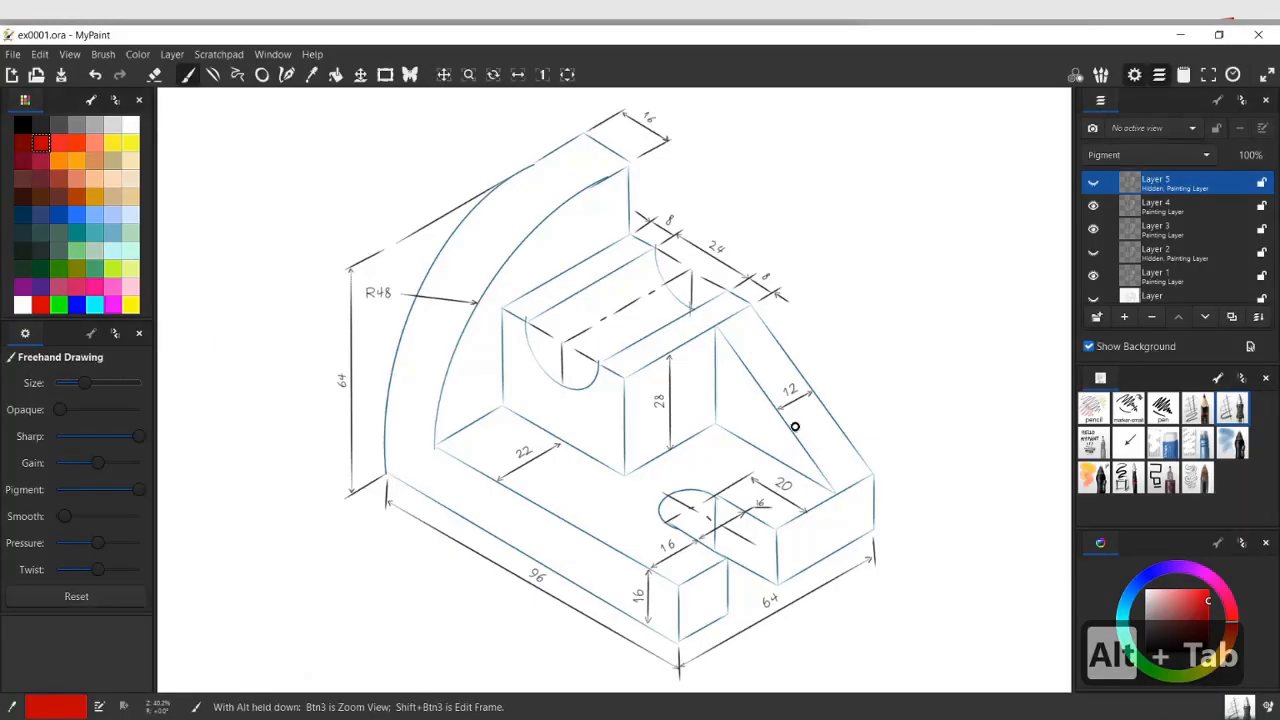
key("alt+Tab")
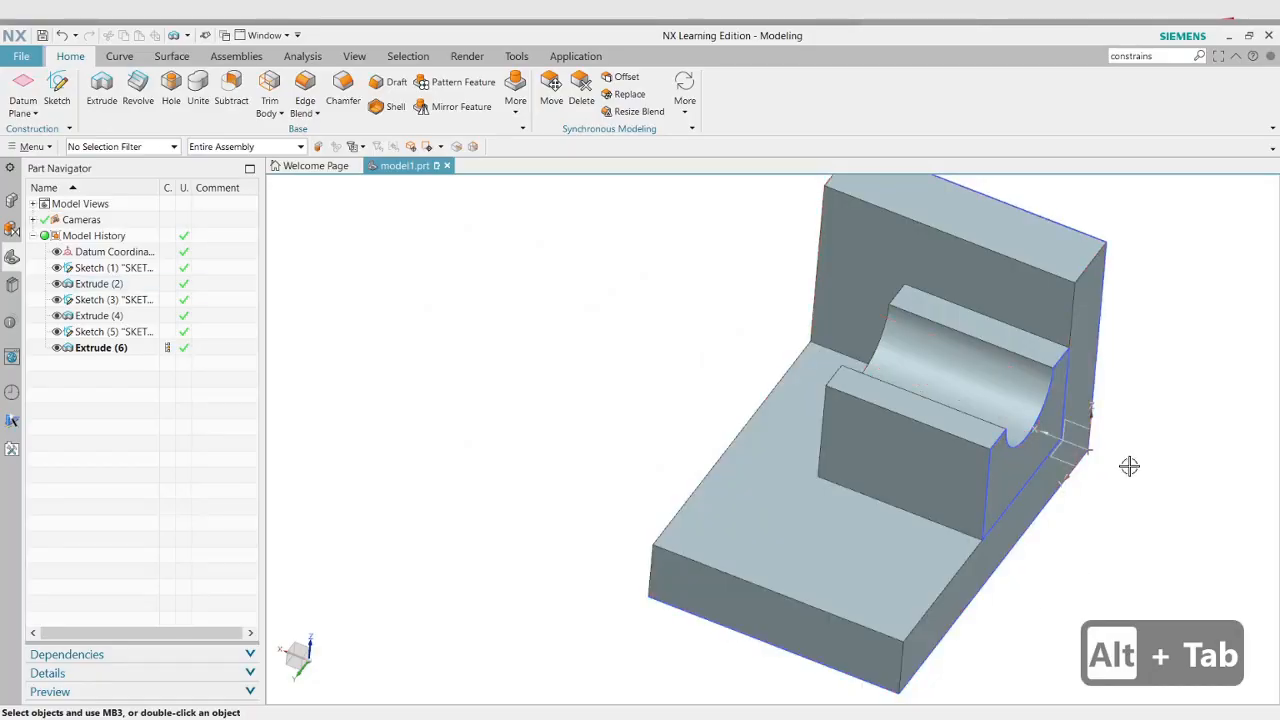
Examine the notched block's outer corner and the flush side face of the base where the sloped rib attaches
middle_click_drag(1126, 523, 1110, 492)
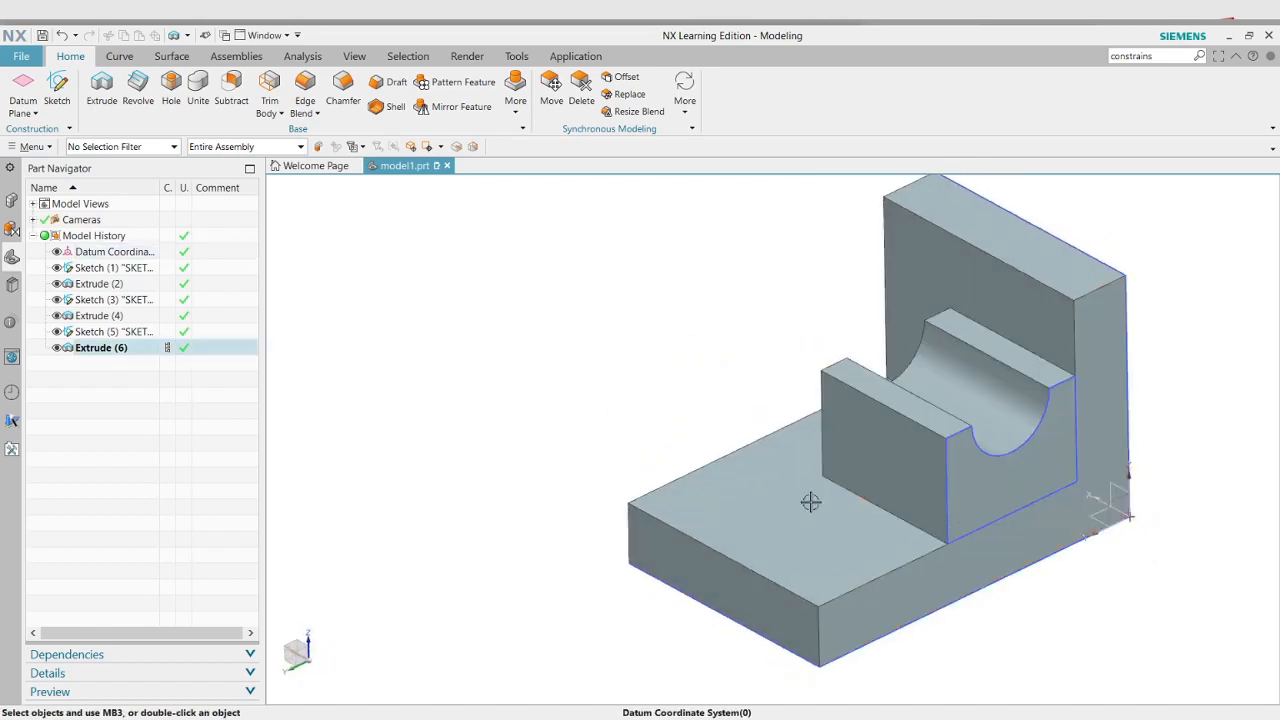
scroll(945, 608, "down", 2)
scroll(970, 610, "up", 3)
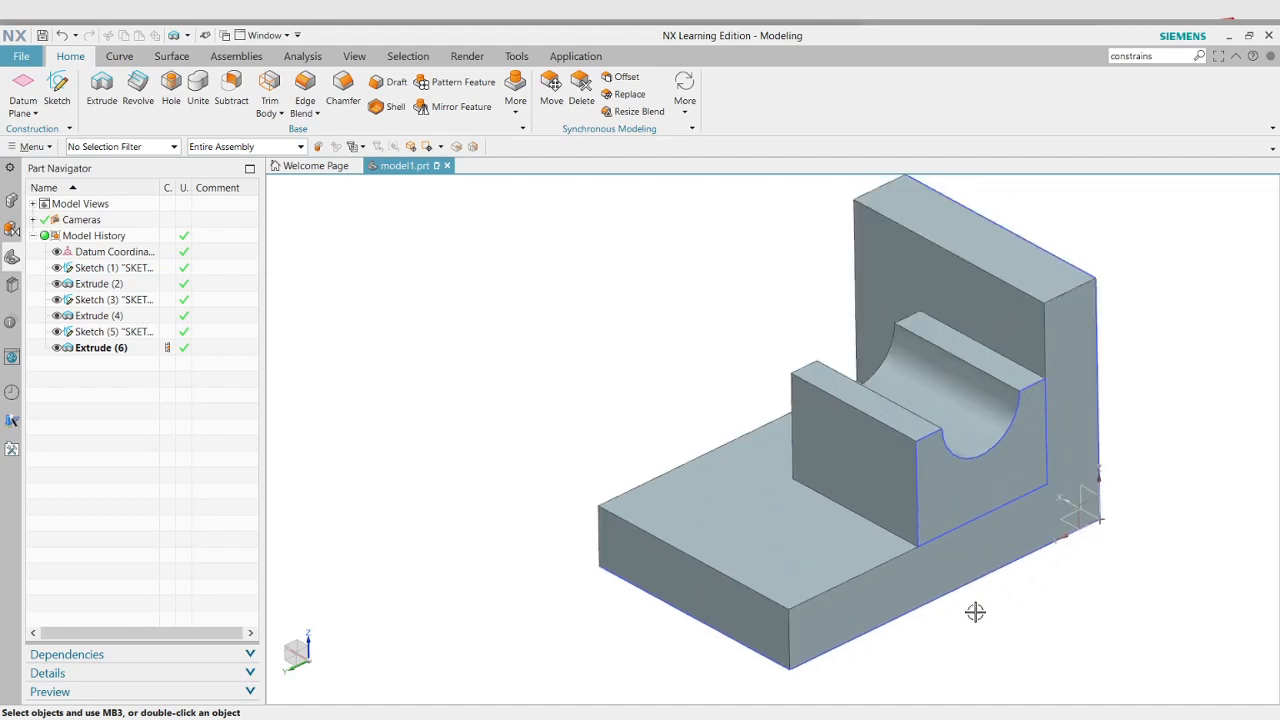
scroll(975, 612, "up", 3)
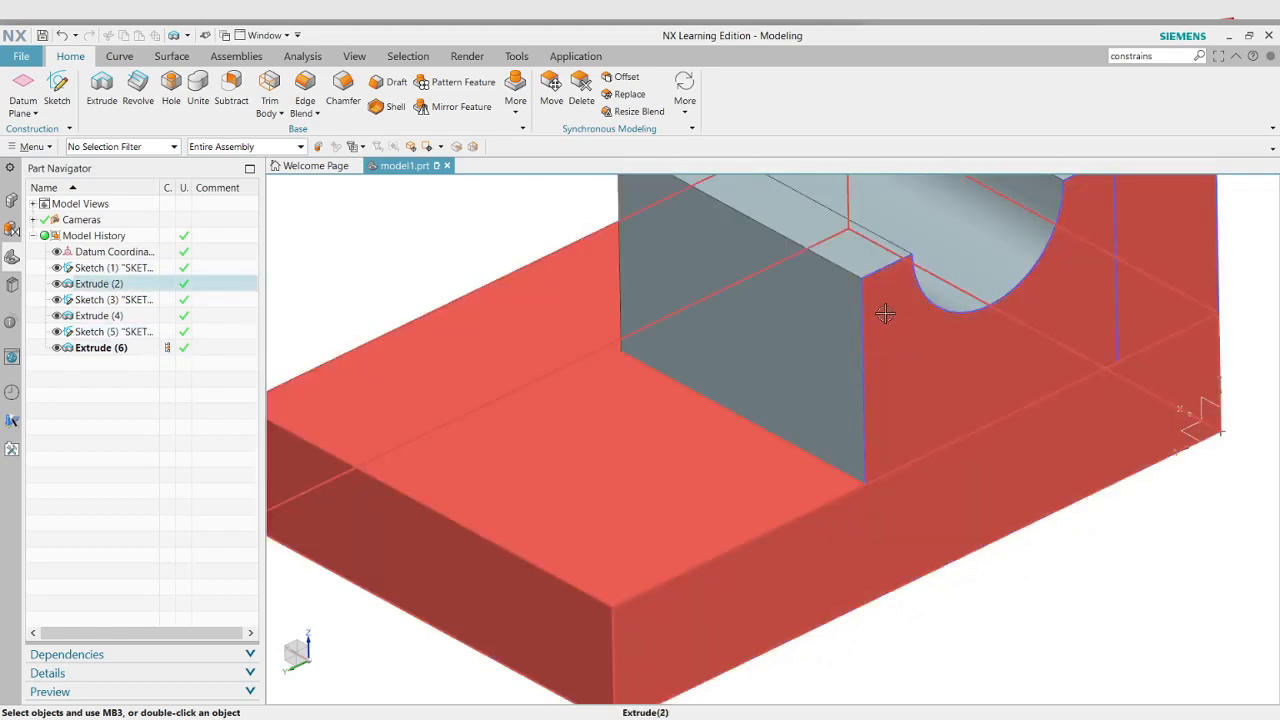
scroll(880, 310, "down", 3)
scroll(865, 285, "up", 2)
scroll(860, 277, "up", 4)
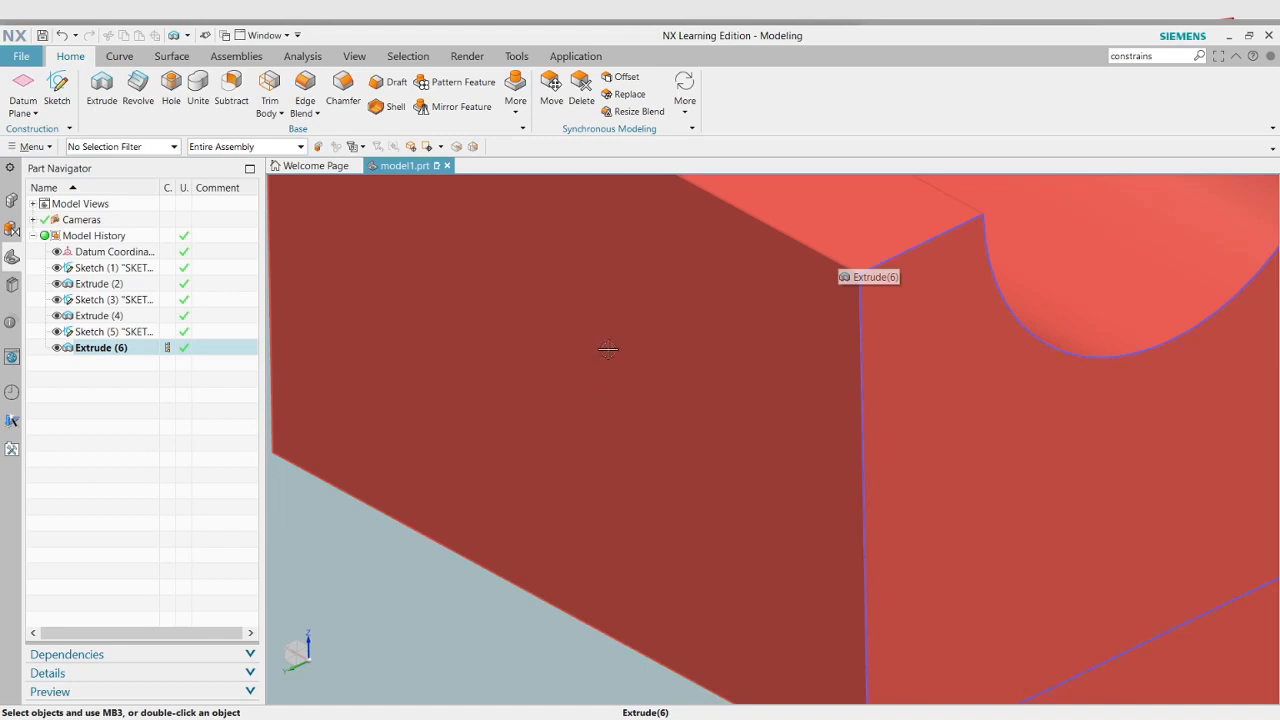
scroll(652, 362, "up", 2)
scroll(652, 362, "down", 3)
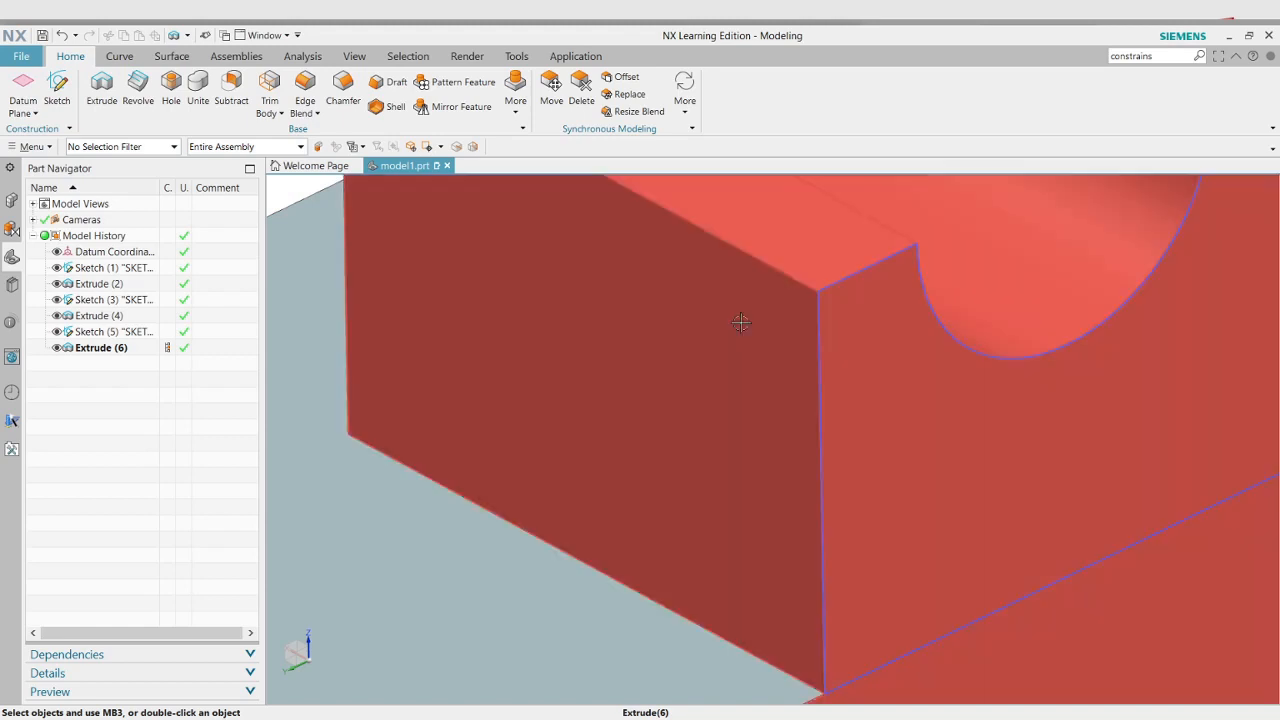
scroll(737, 322, "up", 1)
scroll(740, 322, "down", 3)
scroll(740, 322, "down", 2)
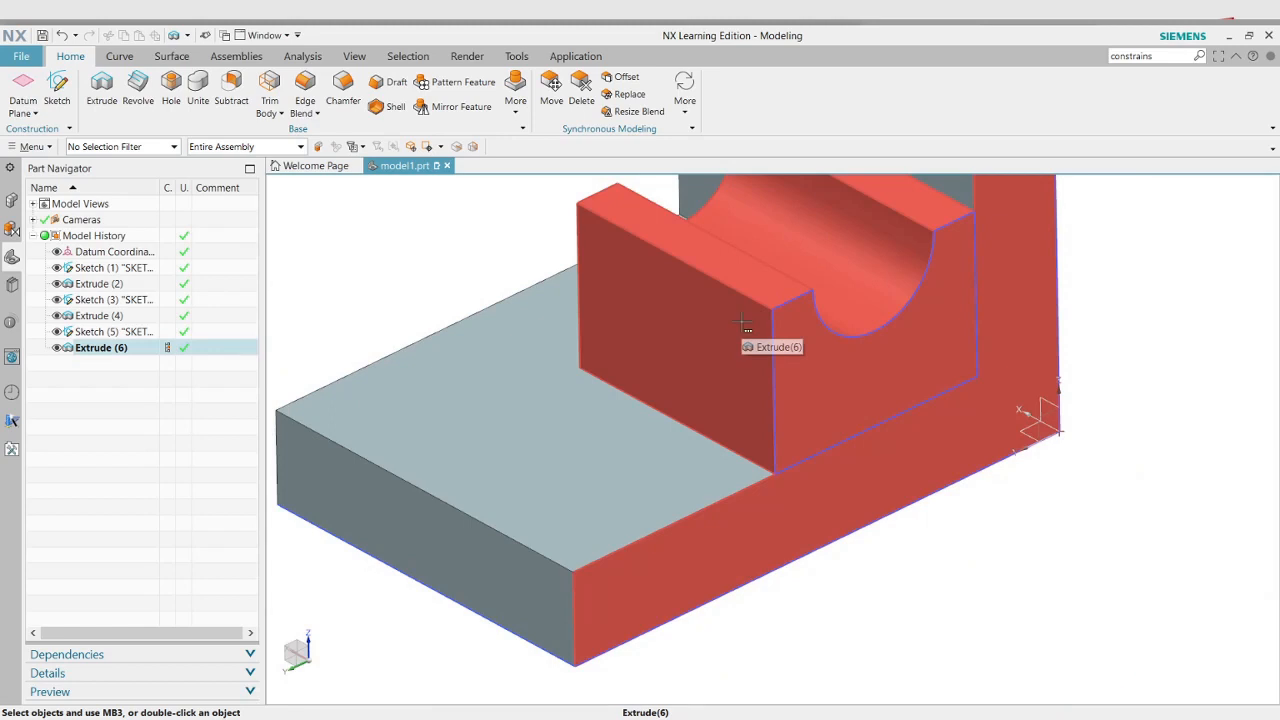
scroll(757, 308, "down", 1)
scroll(755, 300, "up", 3)
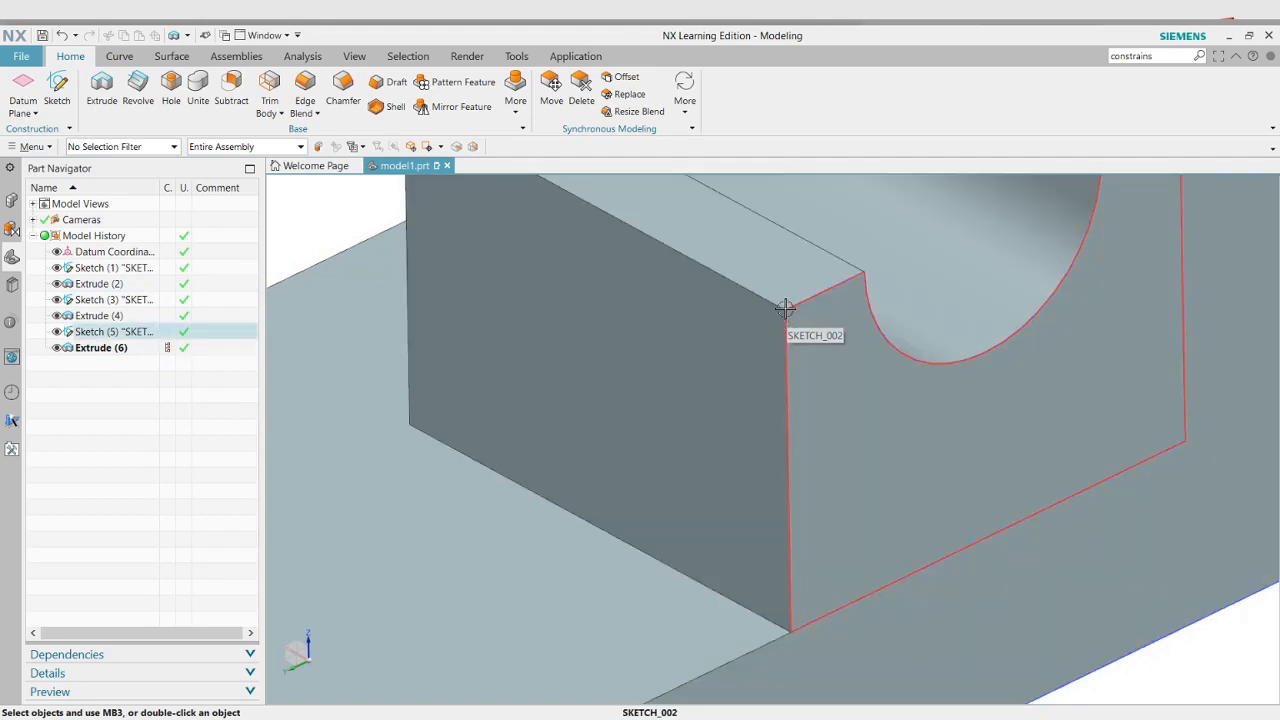
scroll(886, 377, "down", 4)
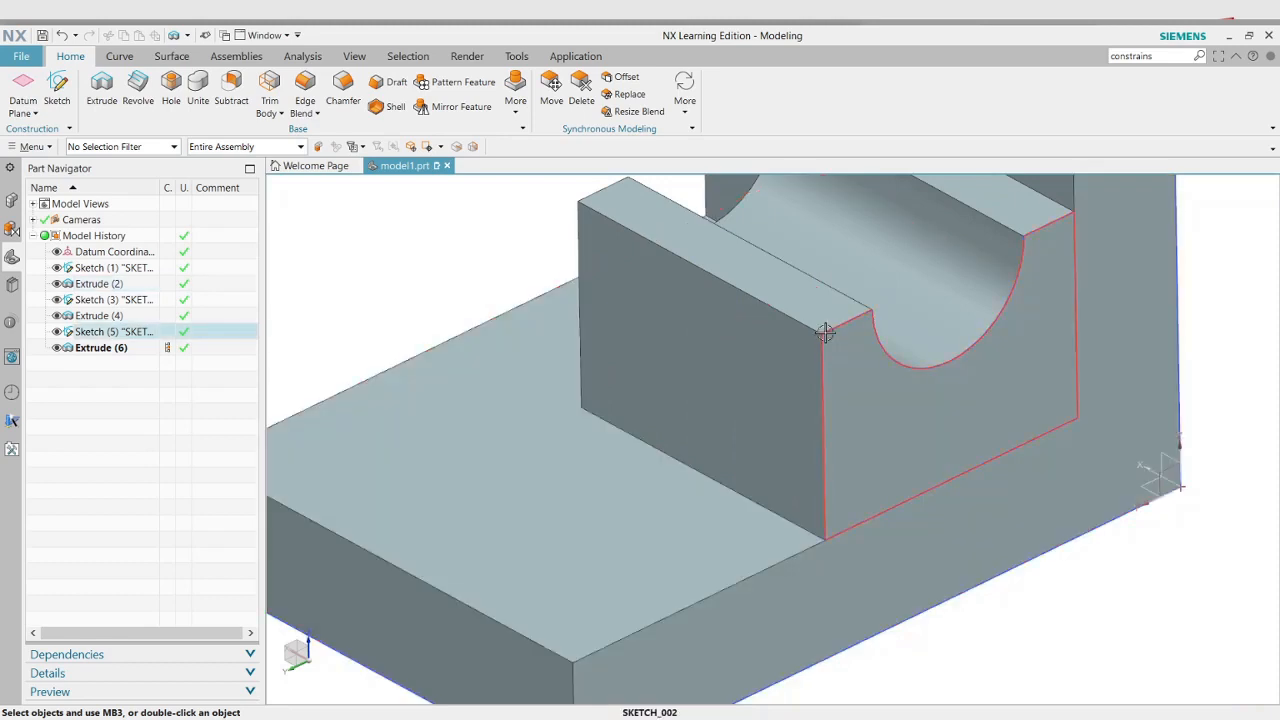
Create a new sketch on the base's side face flush with the notched block, without using the Profile tool
left_click(58, 104)
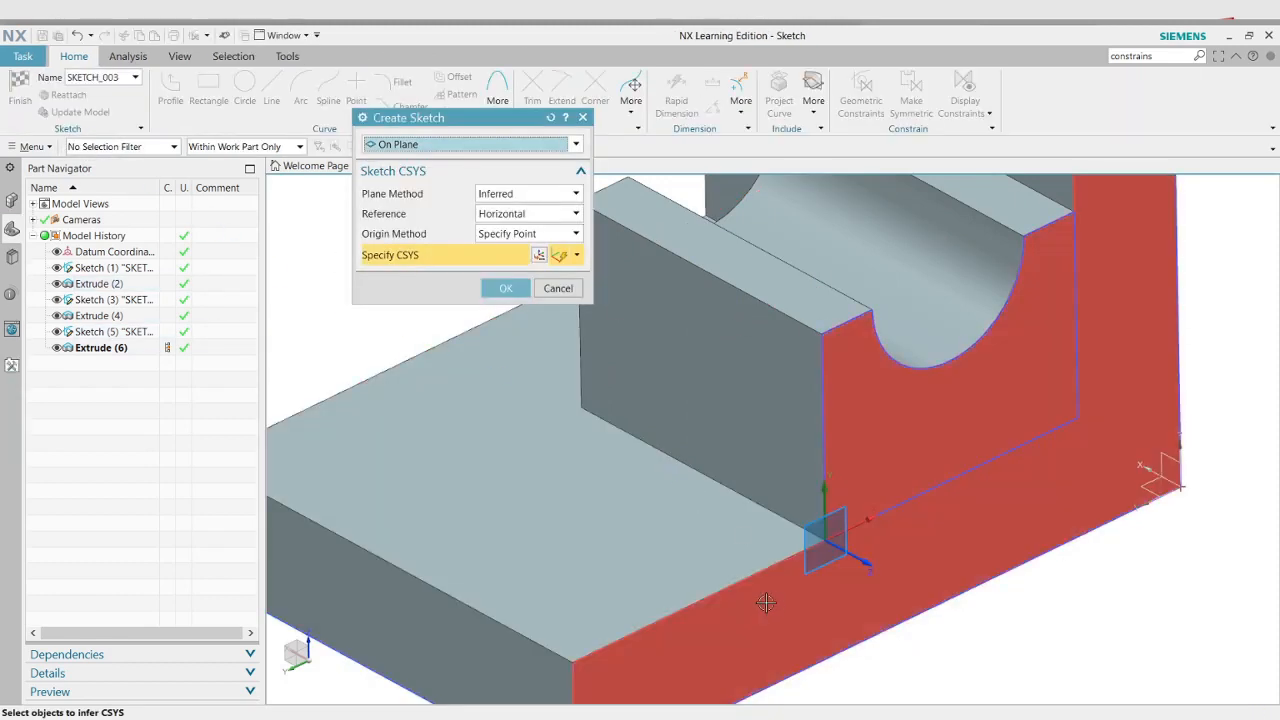
left_click(716, 662)
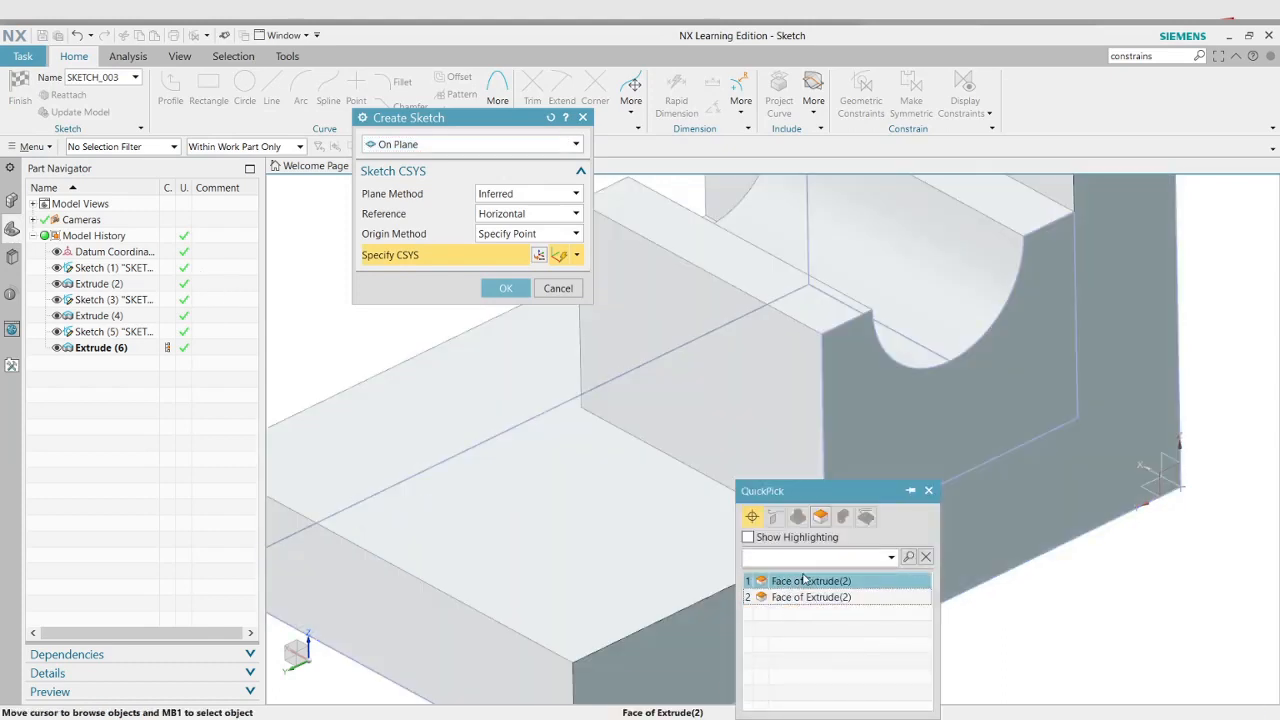
left_click(802, 597)
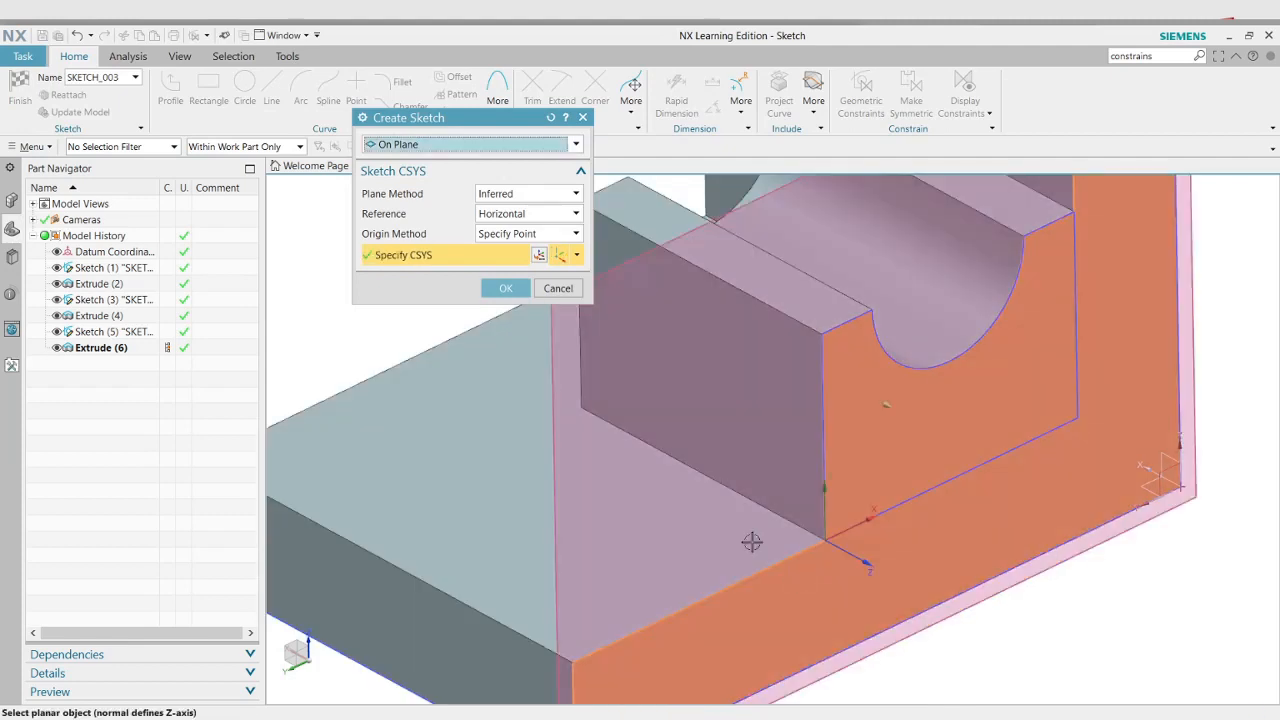
left_click(503, 290)
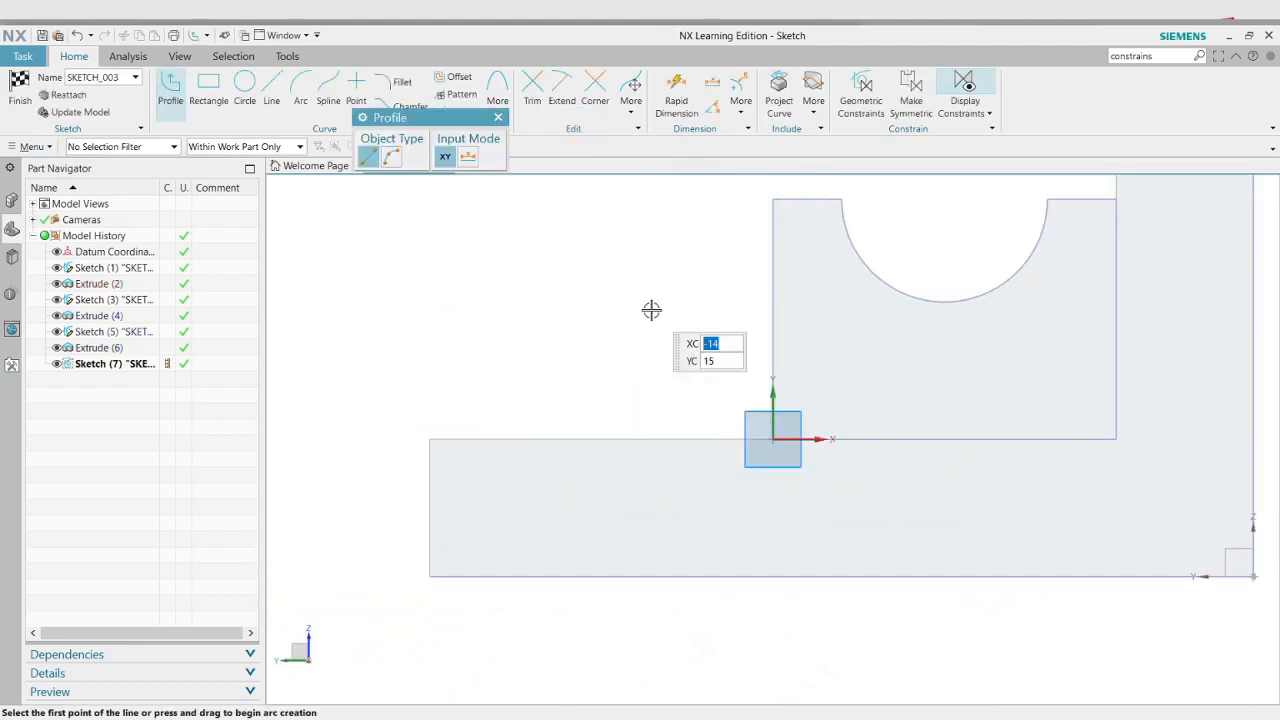
middle_click_drag(651, 310, 680, 350)
key("Escape")
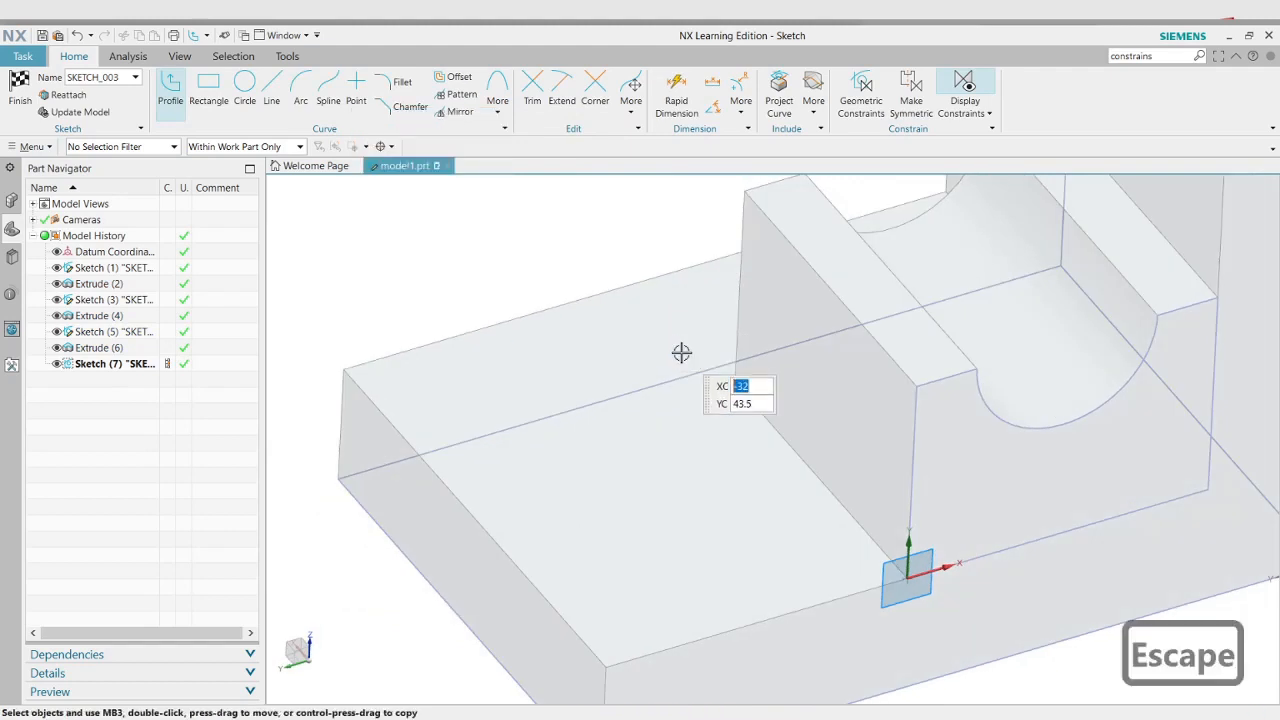
key("Escape")
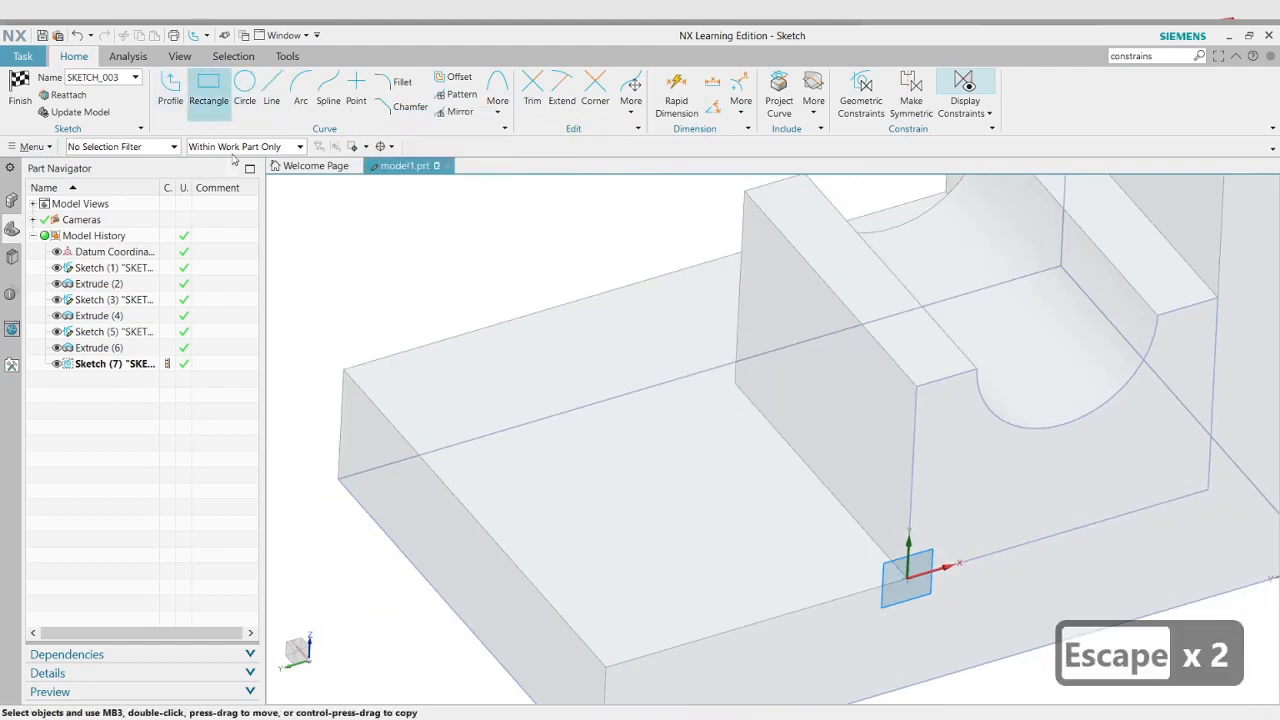
With the Profile tool, draw the rib's sloped line from the notched block's upper outer corner, snapped to Line10's end point, to the base's top end corner
key("z")
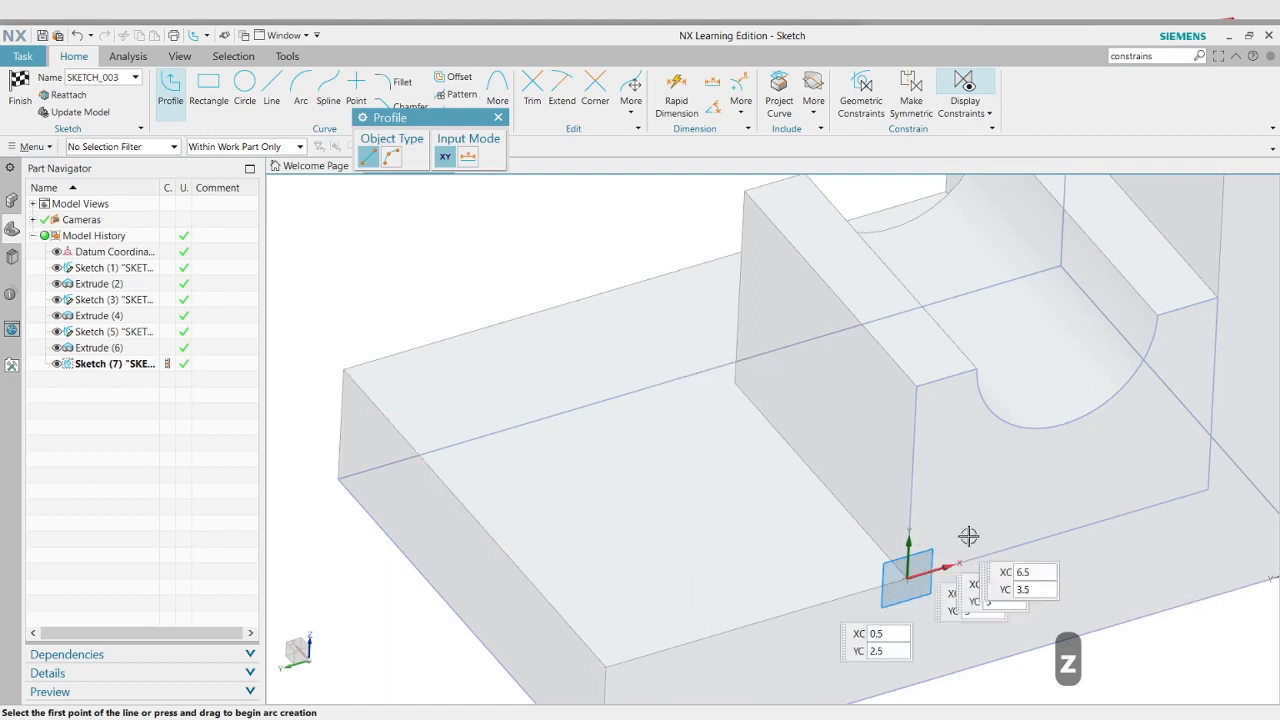
scroll(922, 378, "up", 6)
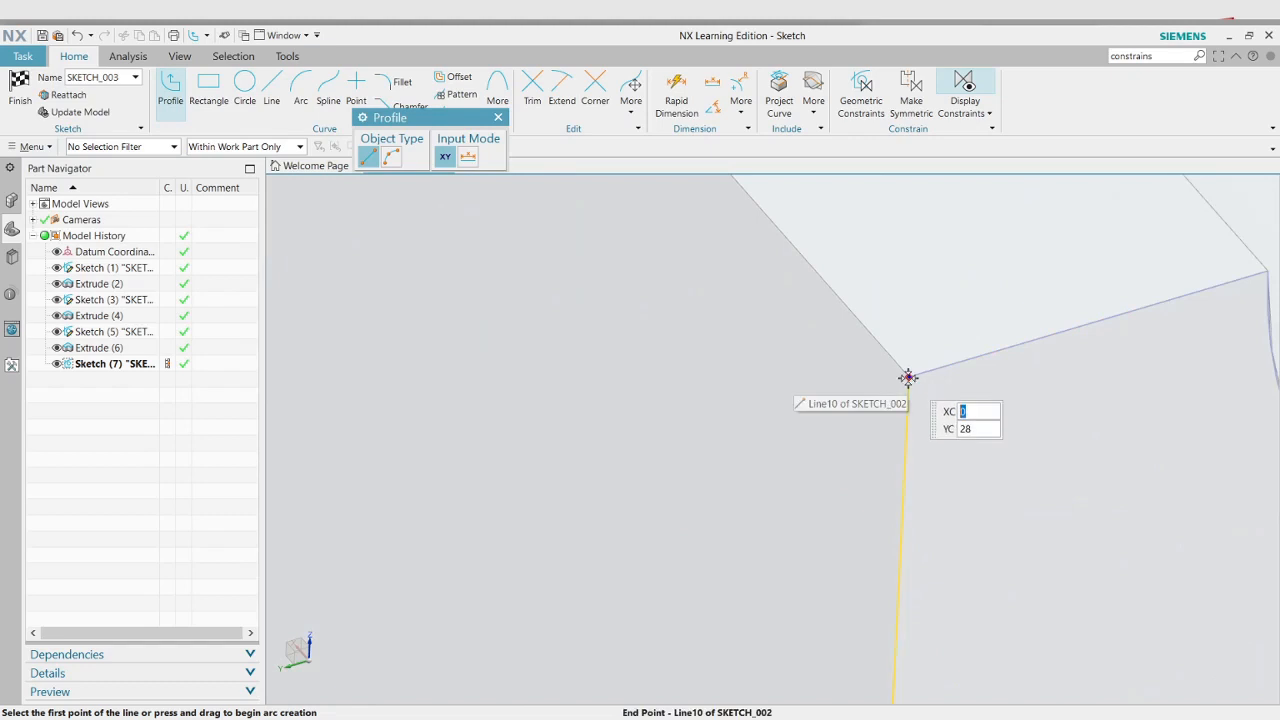
right_click(910, 380)
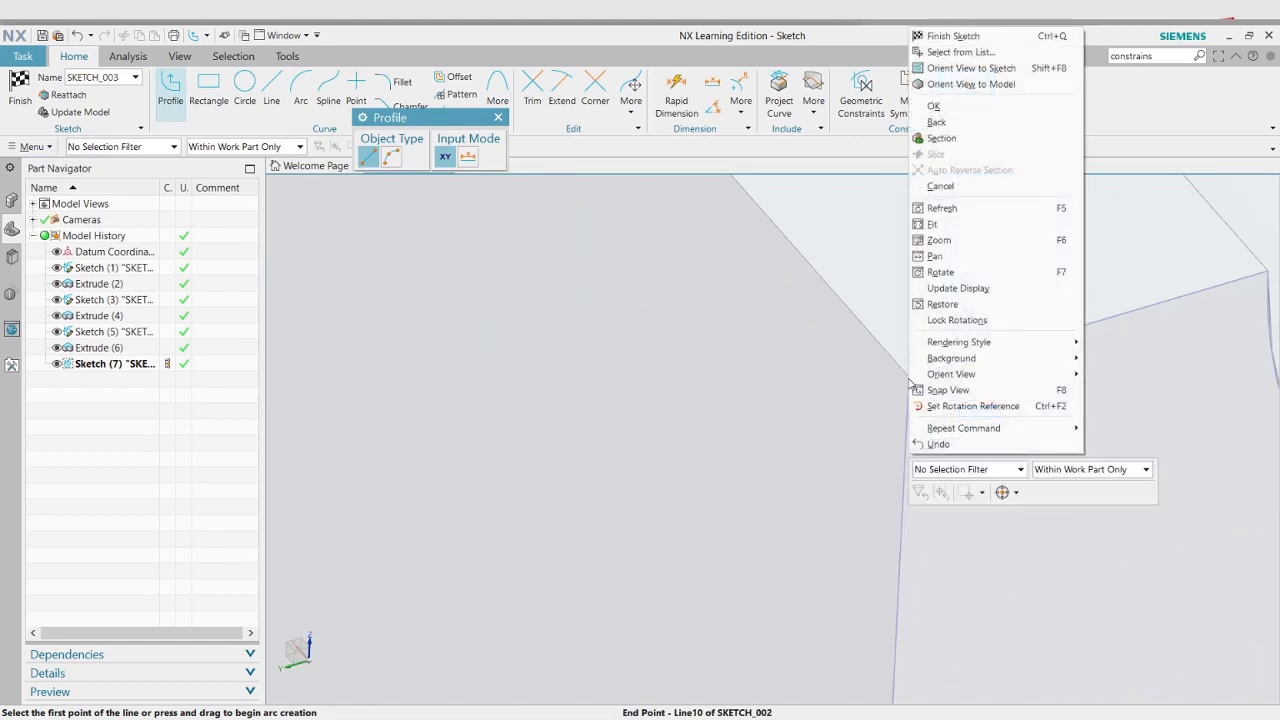
left_click(955, 52)
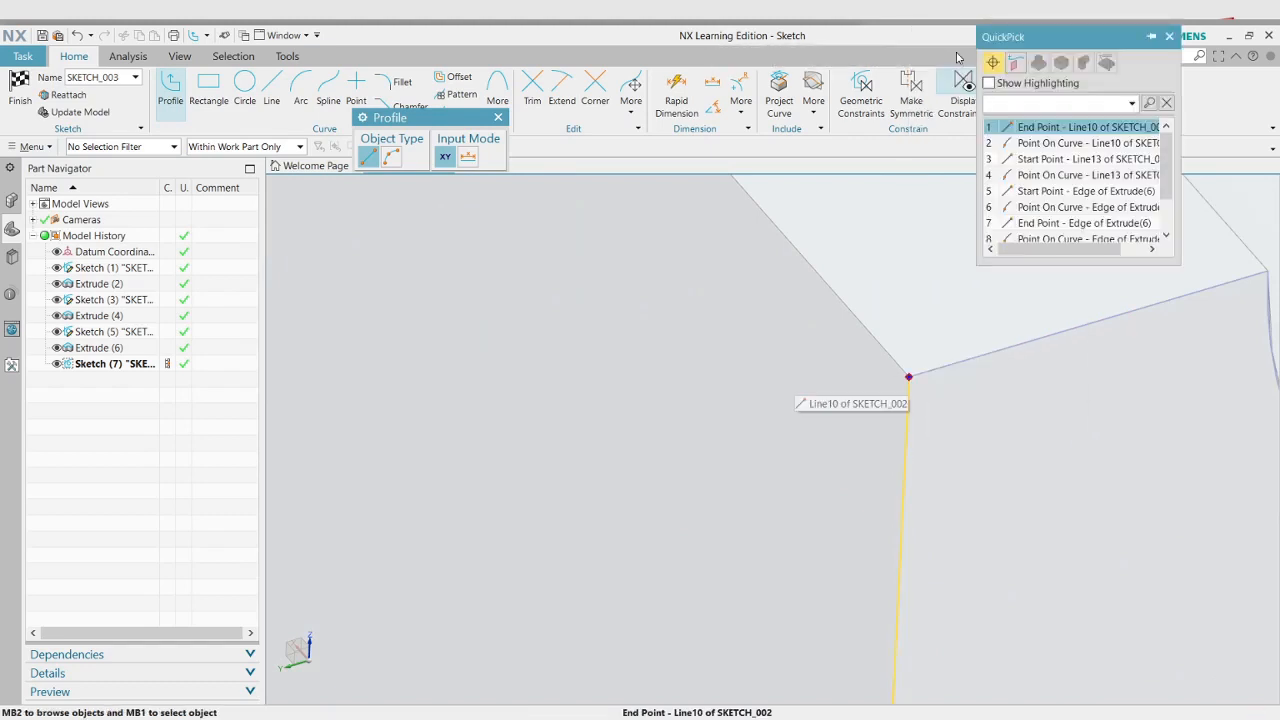
left_click(1163, 215)
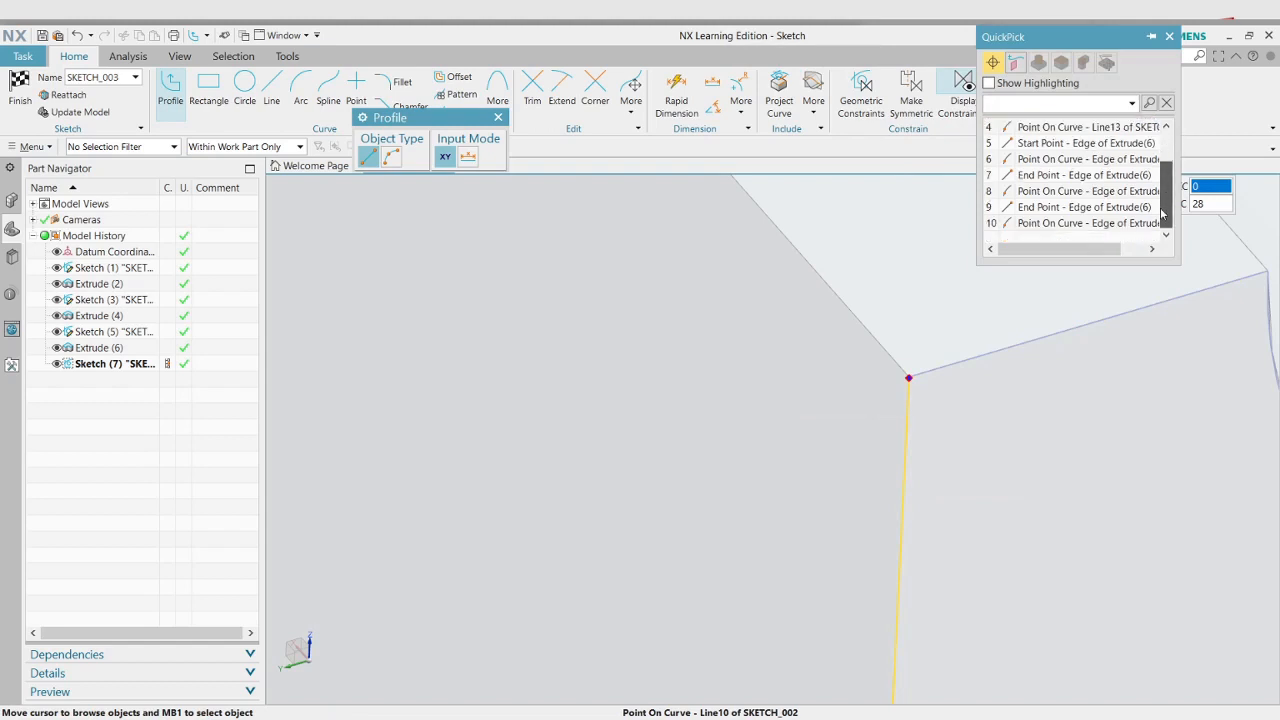
left_click_drag(1168, 193, 1177, 143)
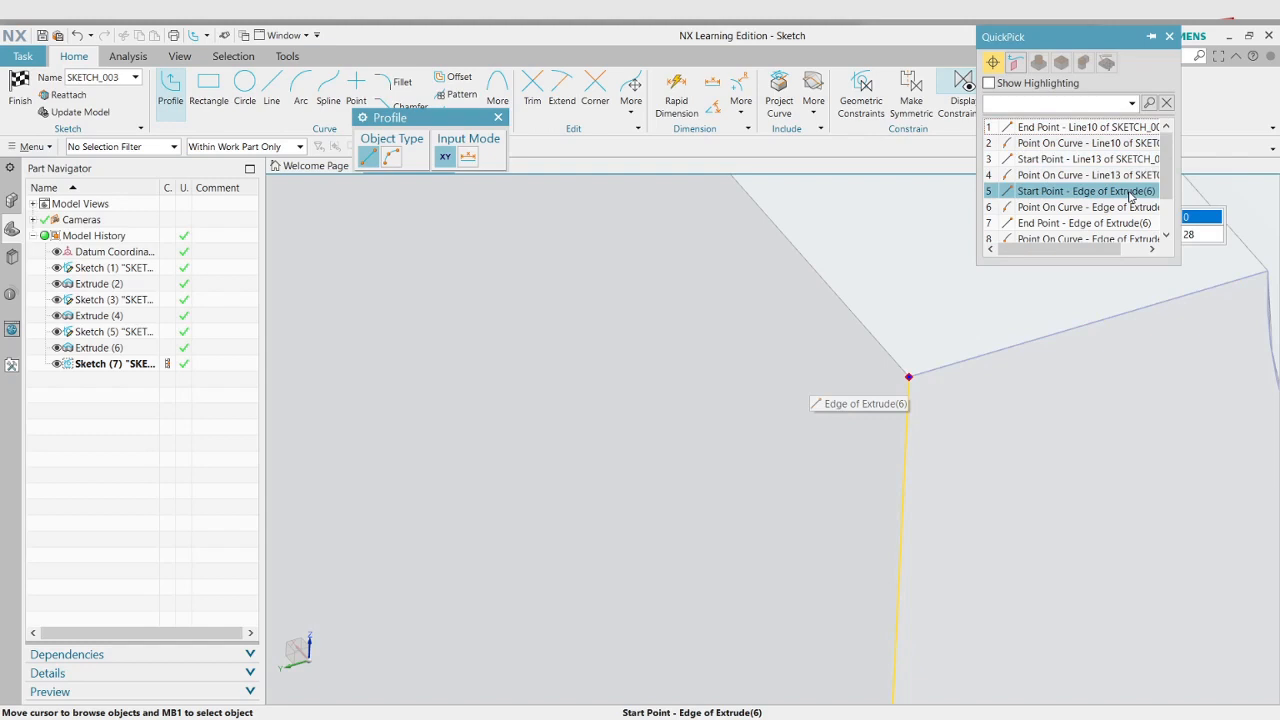
left_click(1090, 127)
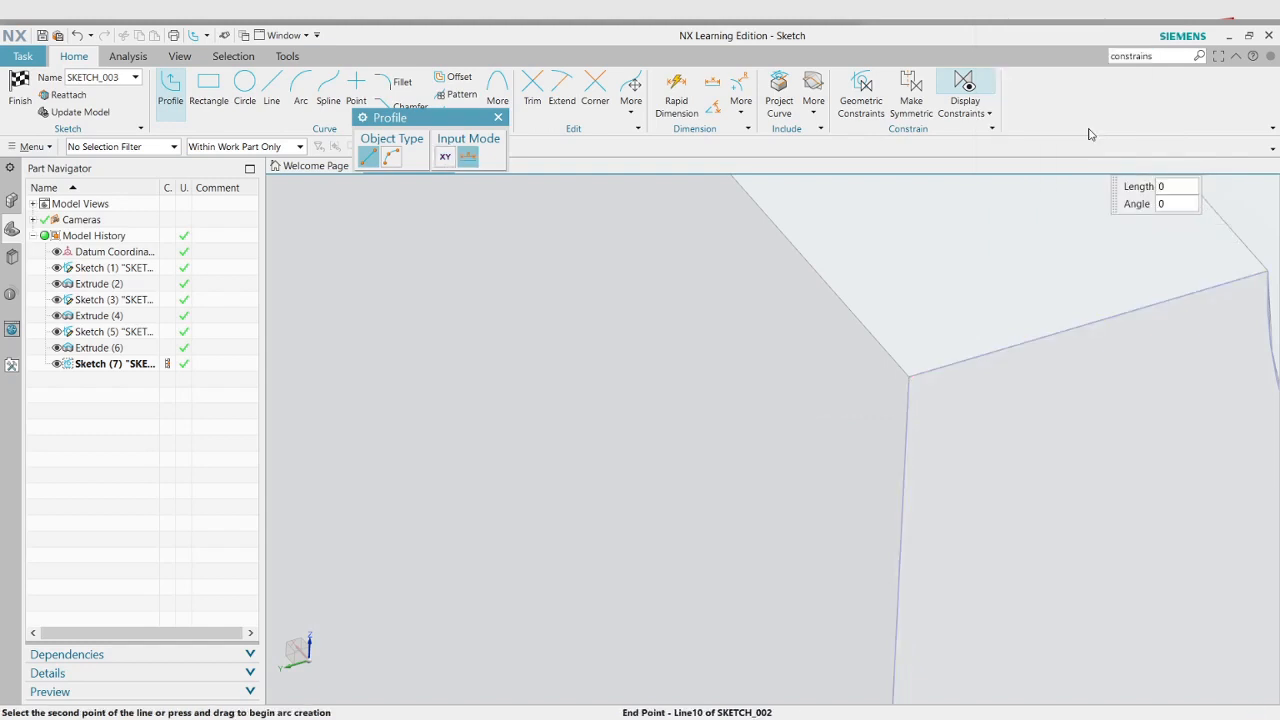
scroll(857, 363, "down", 5)
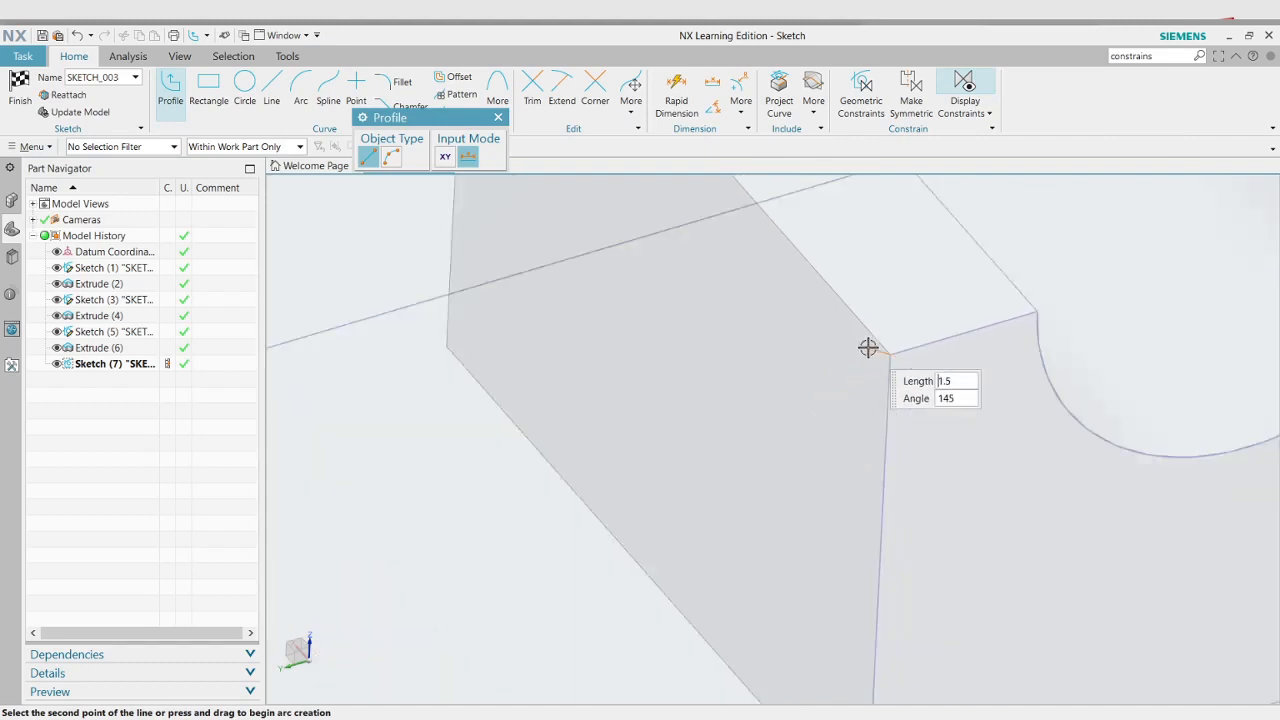
scroll(866, 346, "down", 5)
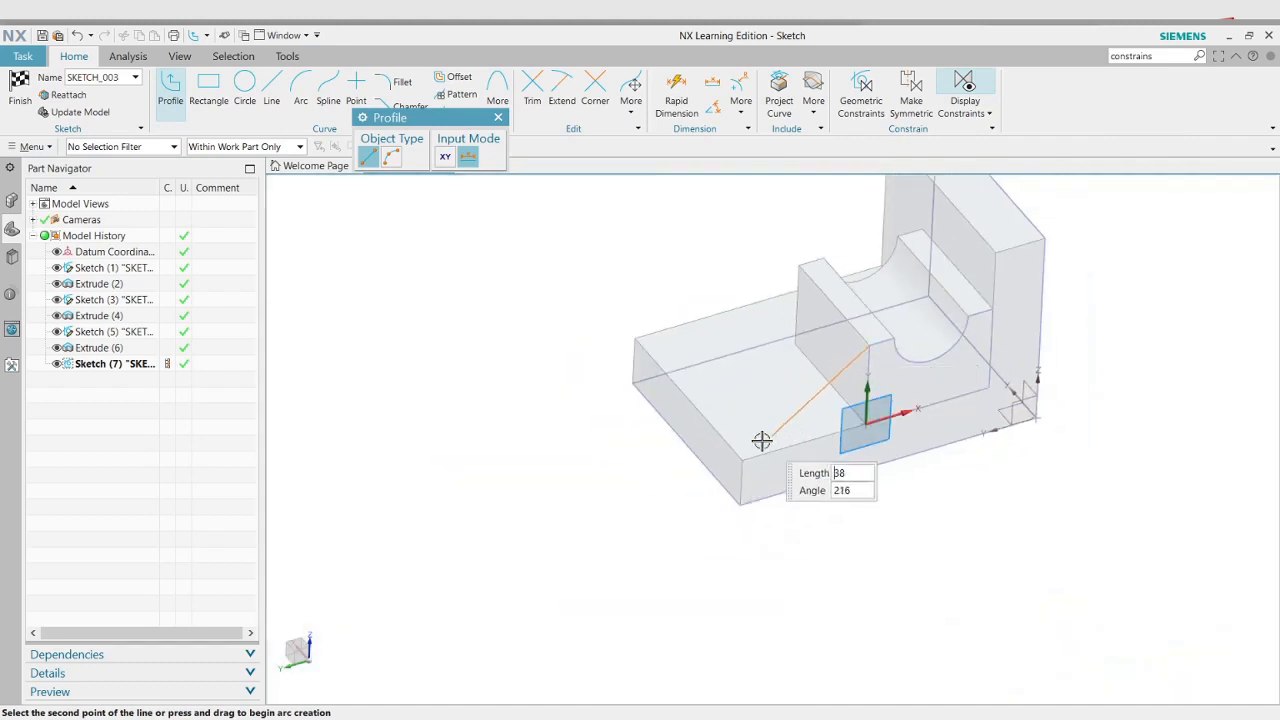
scroll(764, 438, "down", 2)
scroll(752, 447, "up", 10)
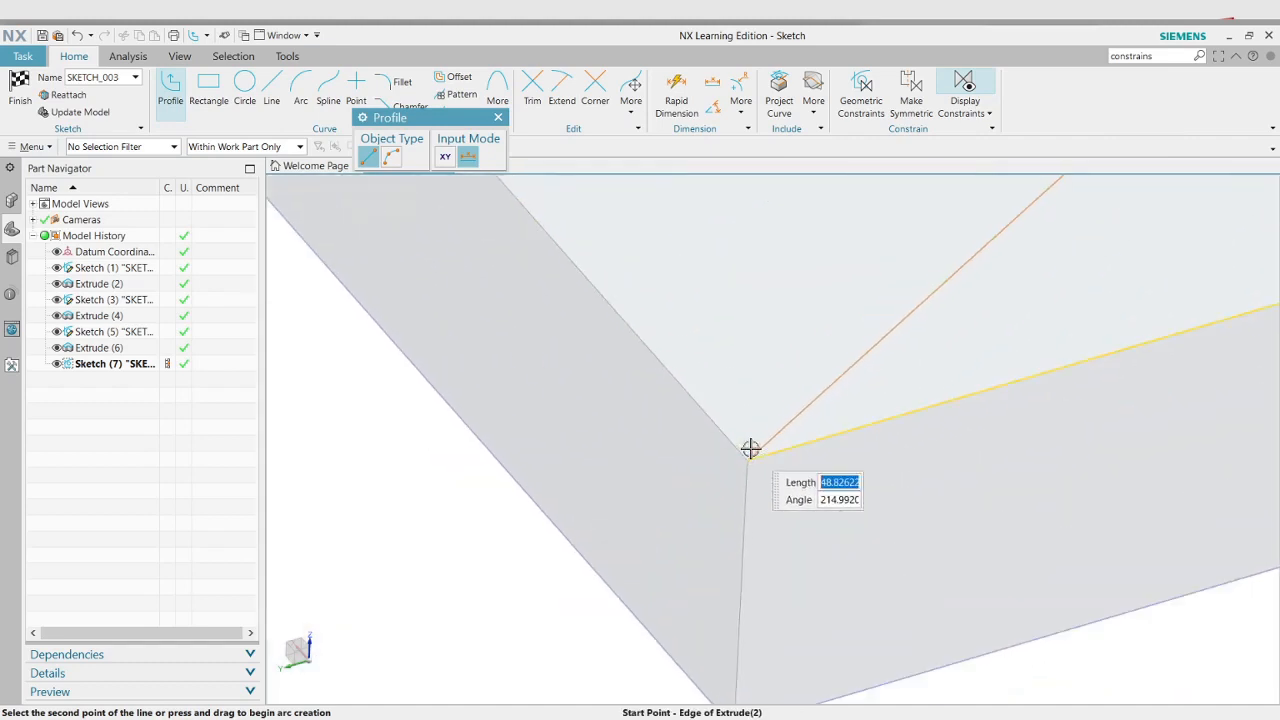
left_click(749, 451)
Continue the profile along the base's top edge to the notched block's lower corner, snapping to the start point of Line10 of SKETCH_002
scroll(656, 486, "up", 5)
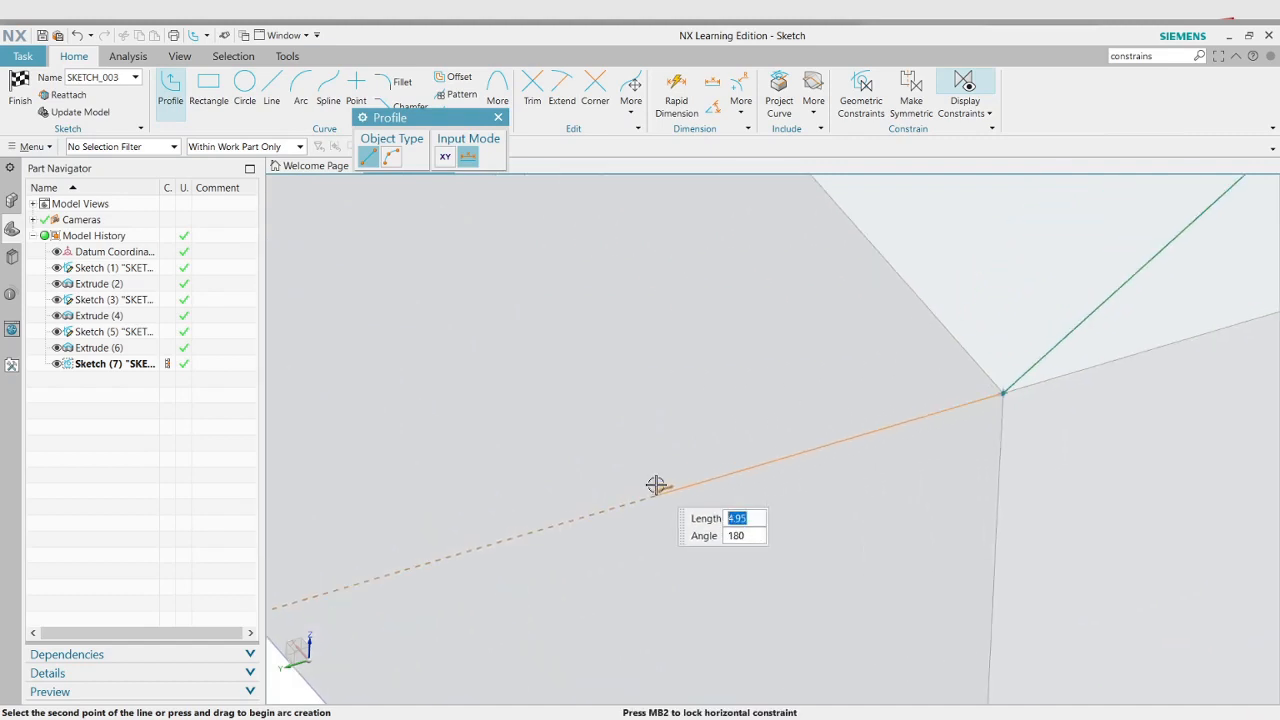
scroll(656, 486, "down", 5)
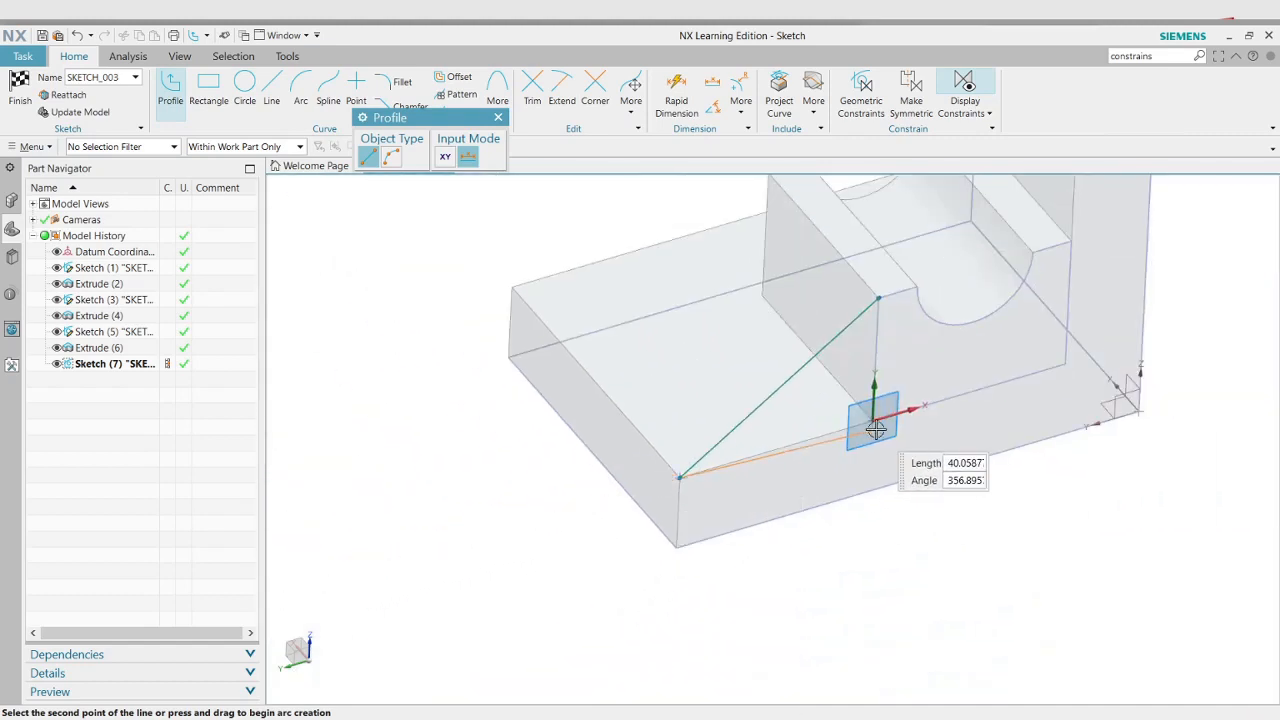
scroll(870, 426, "down", 2)
scroll(860, 424, "up", 7)
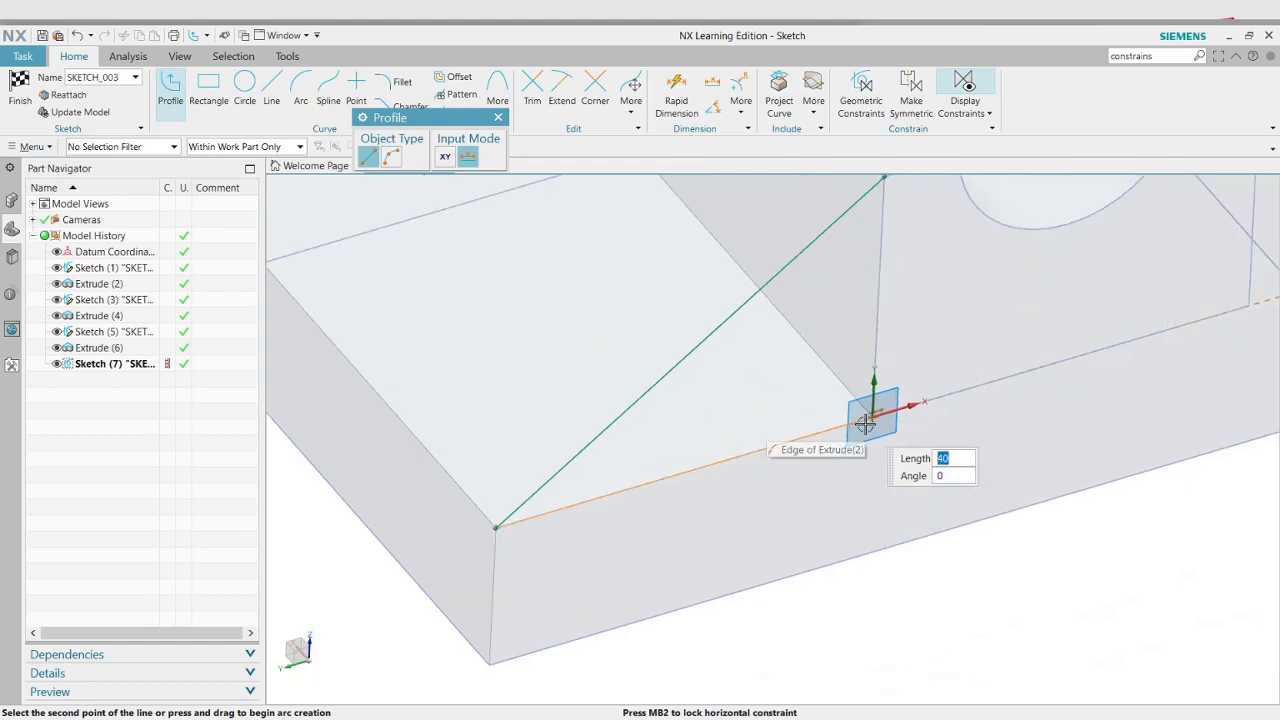
scroll(865, 424, "up", 2)
right_click(878, 408)
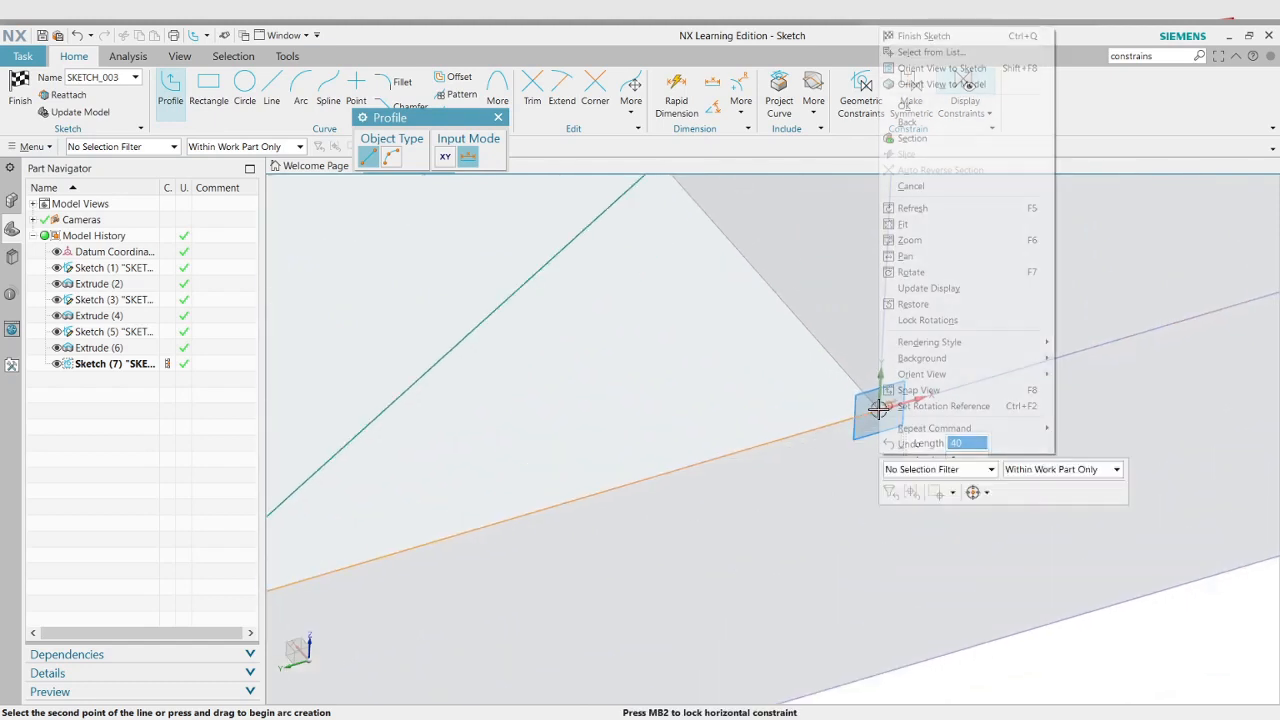
left_click(924, 53)
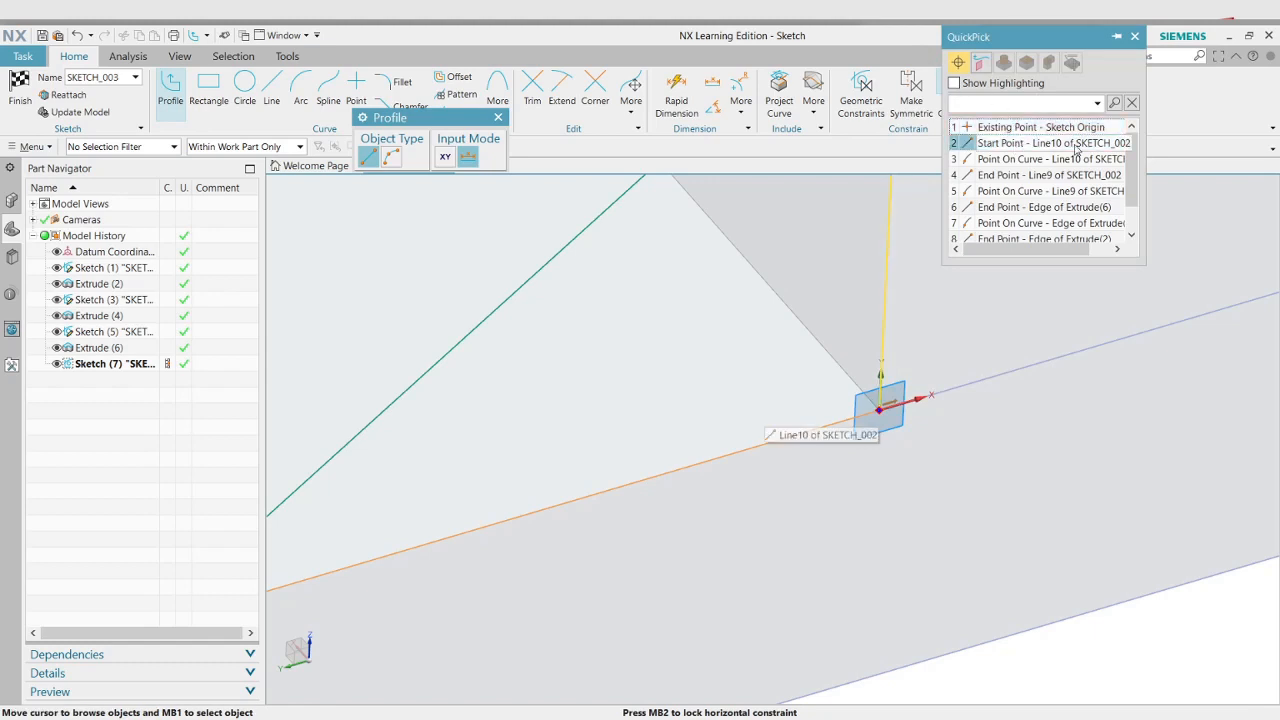
left_click(1043, 147)
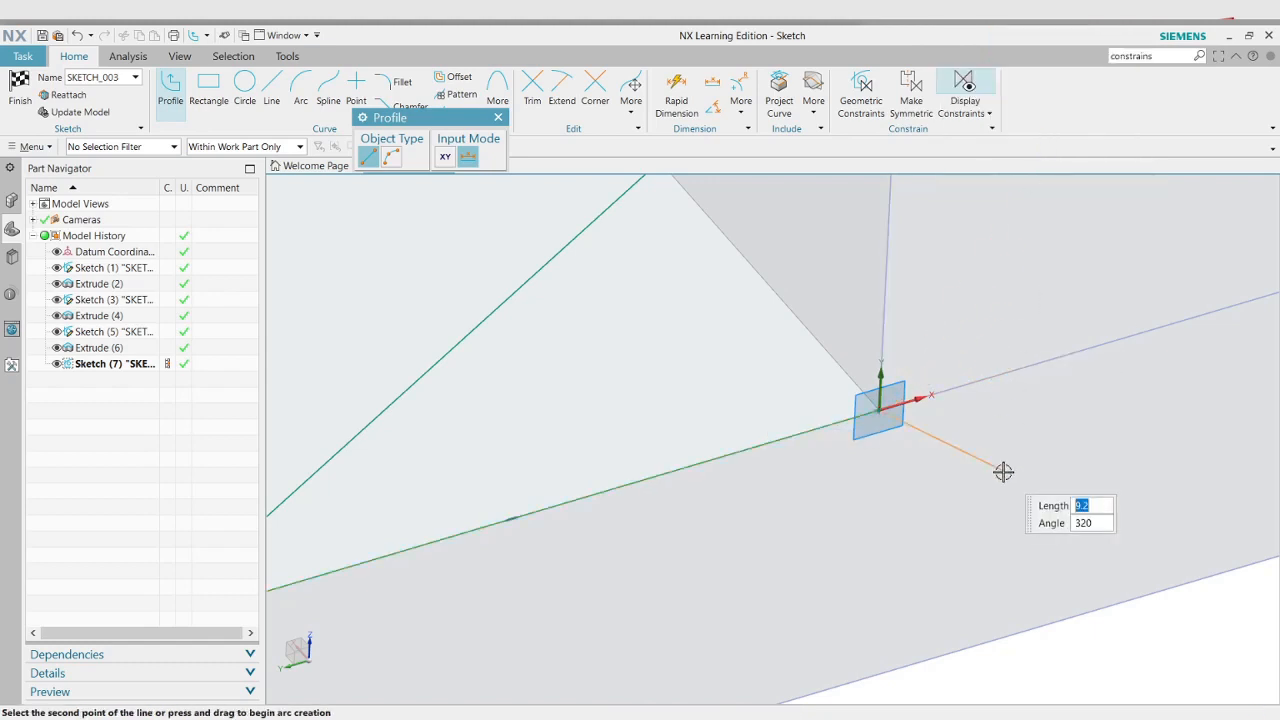
Close the triangular rib profile with a vertical line up to the notched block's upper corner and finish the sketch
scroll(1003, 472, "down", 3)
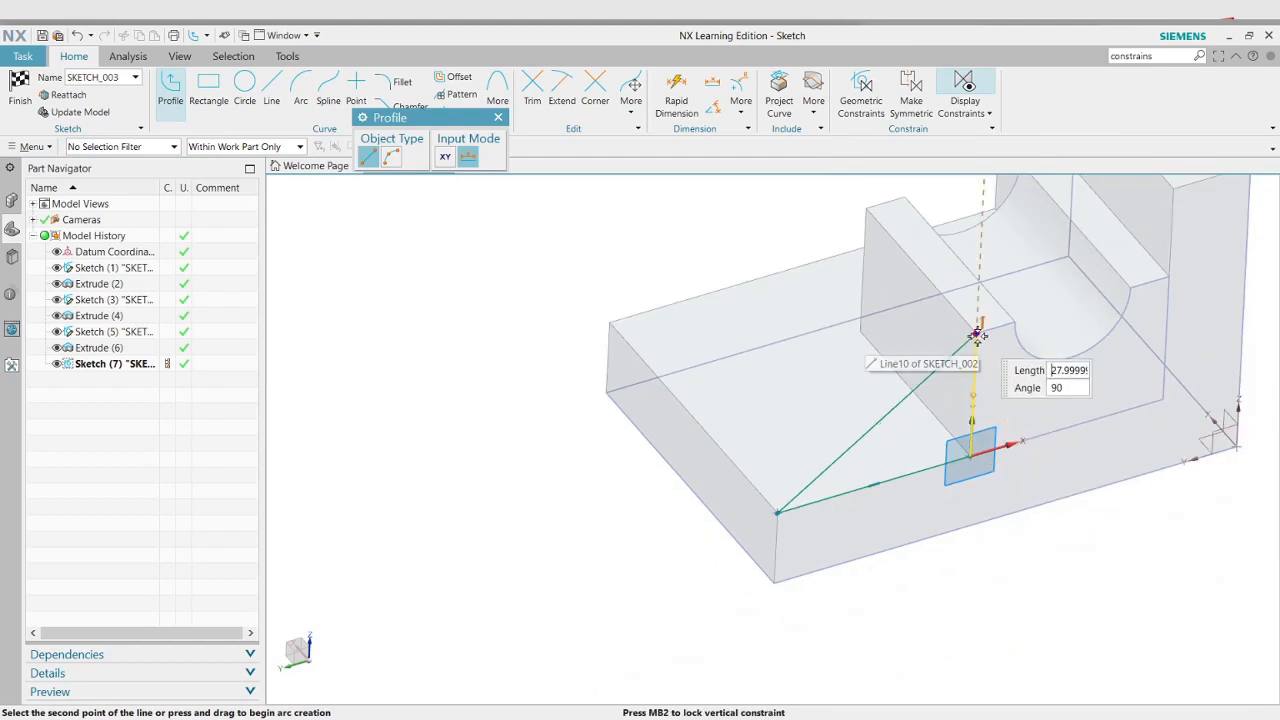
scroll(977, 336, "up", 4)
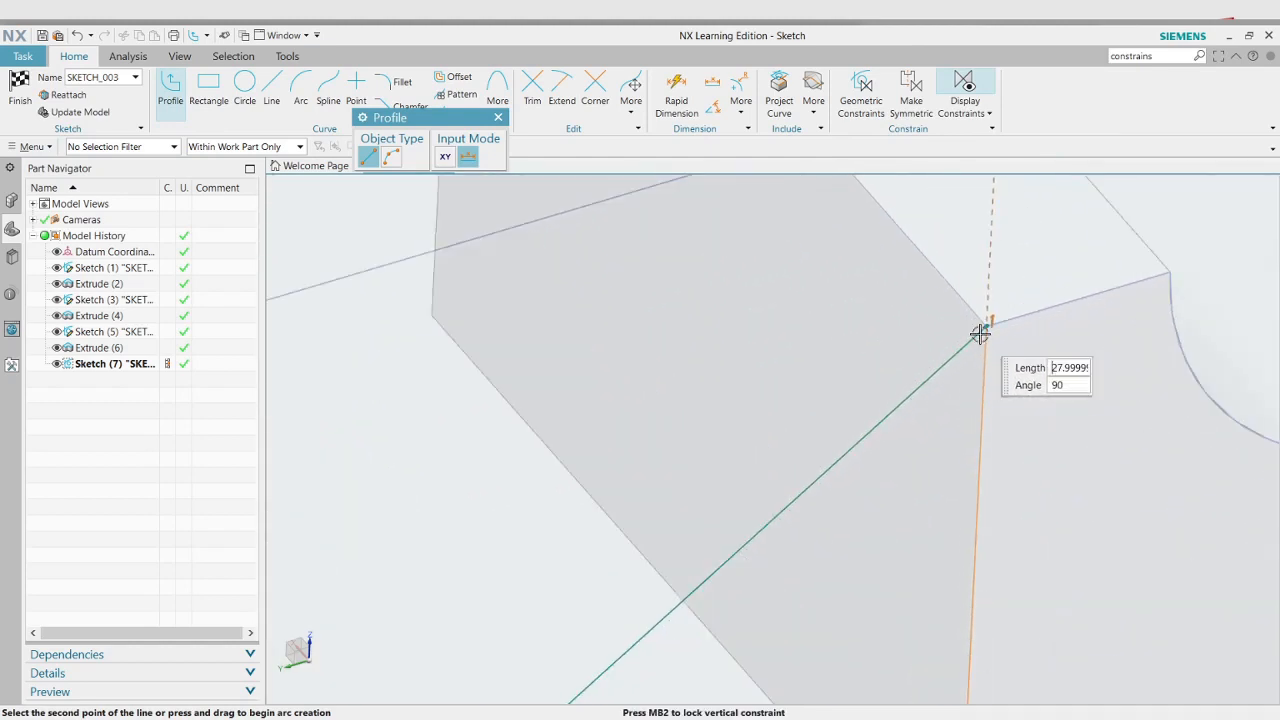
left_click(987, 325)
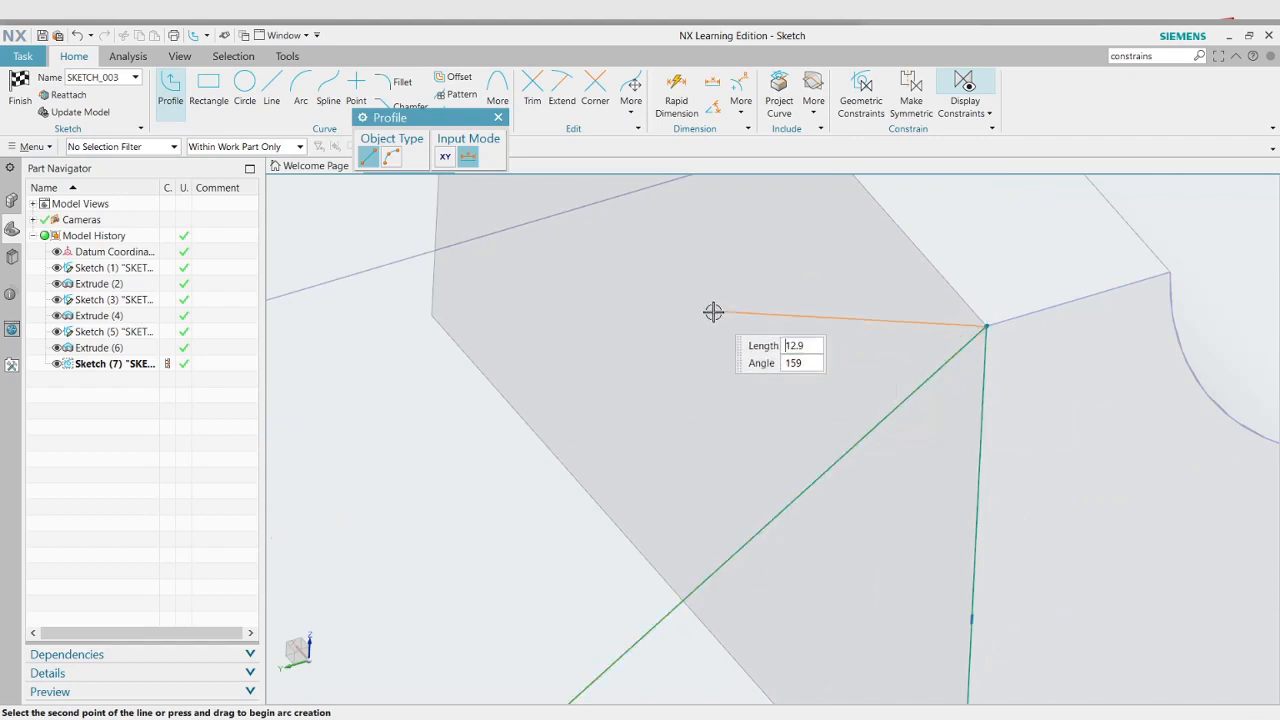
key("Escape")
key("Escape")
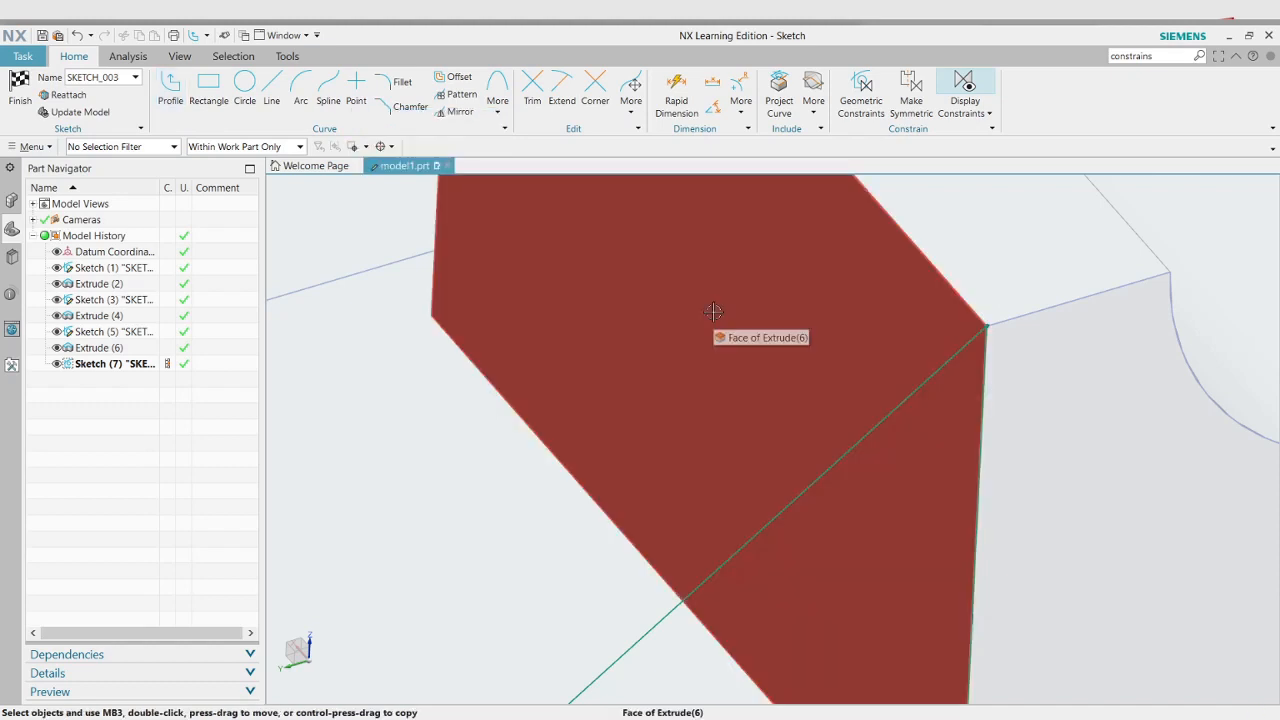
scroll(469, 425, "down", 10)
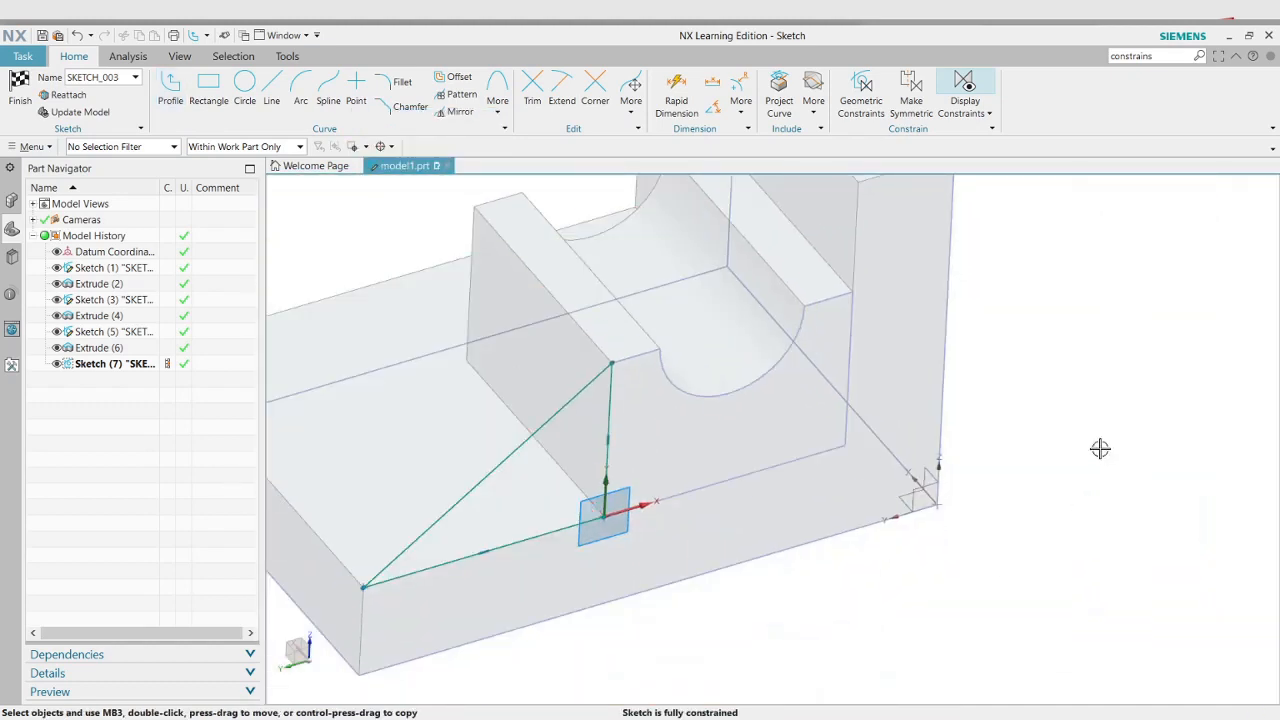
key("ctrl+q")
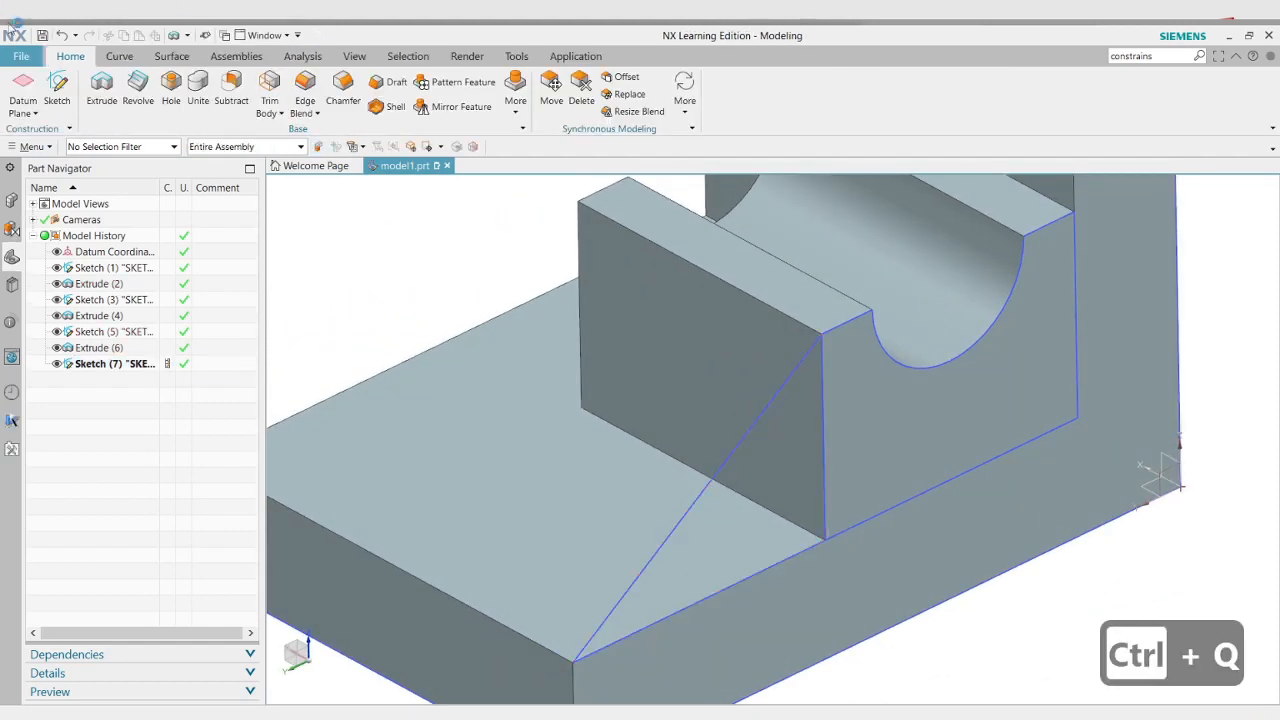
Extrude the triangular profile 12 in in the reversed direction, united with the bracket, checking the rib width in the MyPaint drawing and returning to NX
key("x")
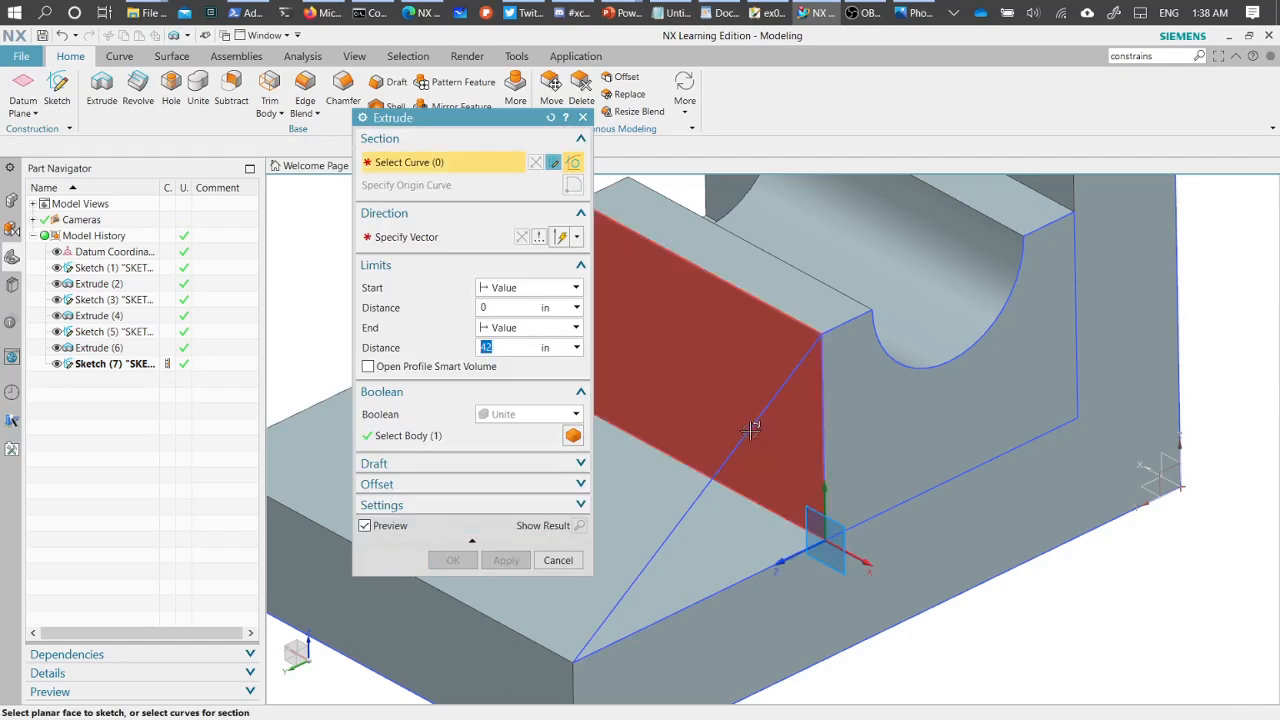
left_click(750, 428)
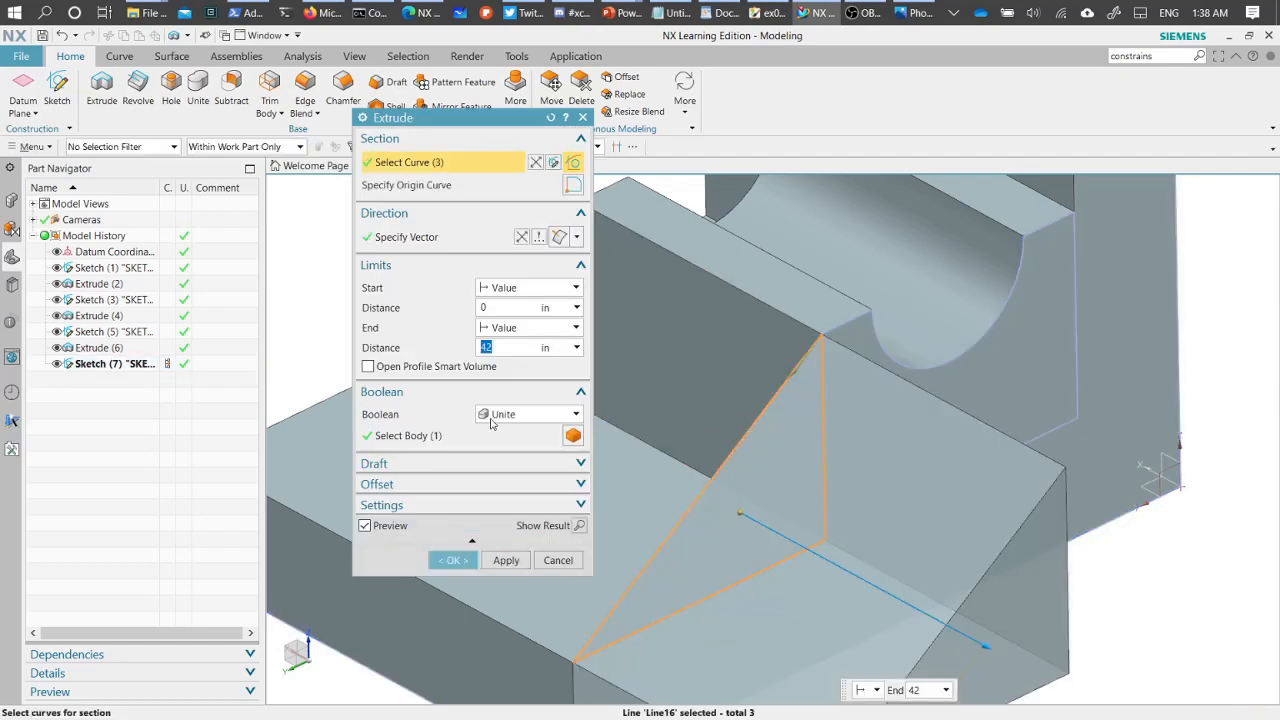
left_click(522, 238)
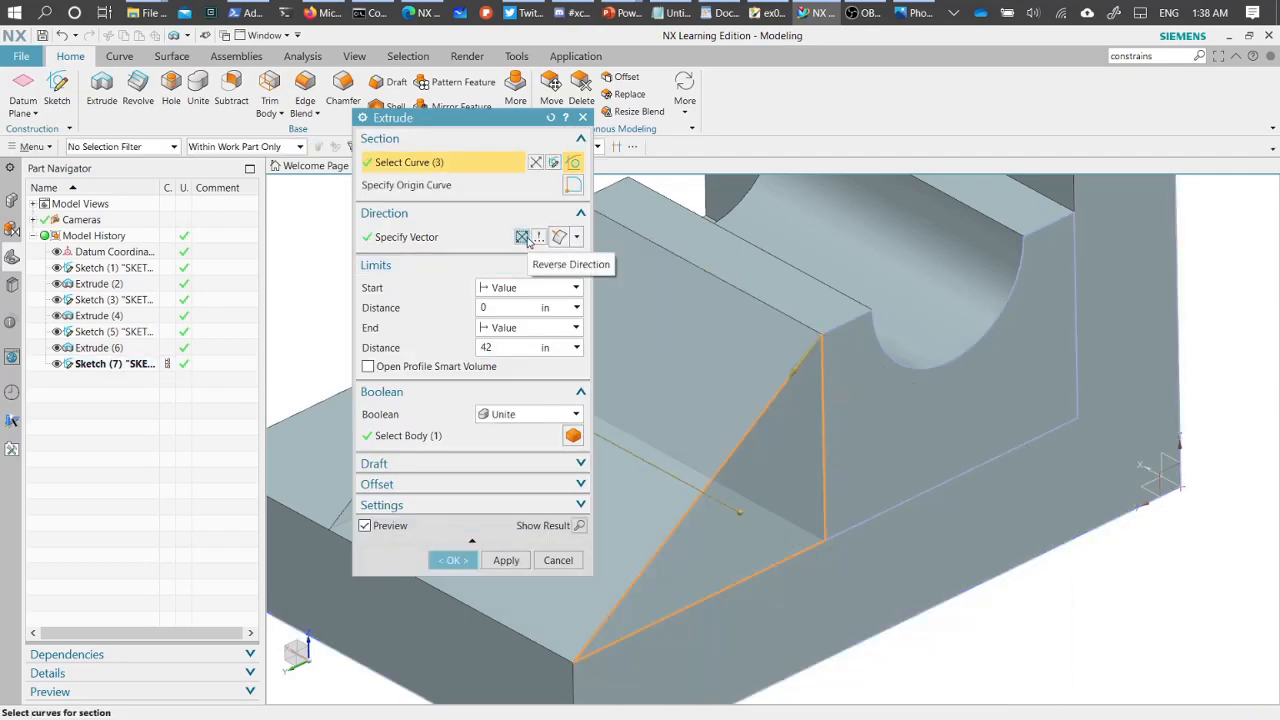
key("alt+Tab")
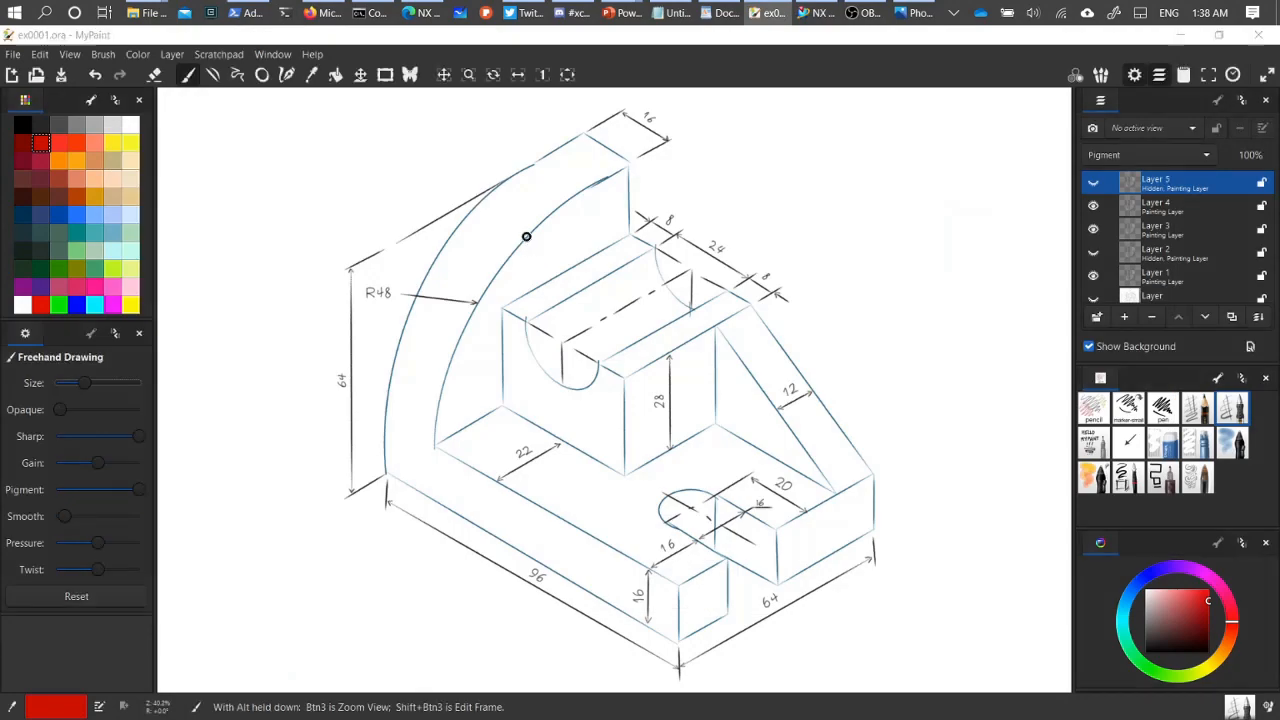
key("alt+Tab")
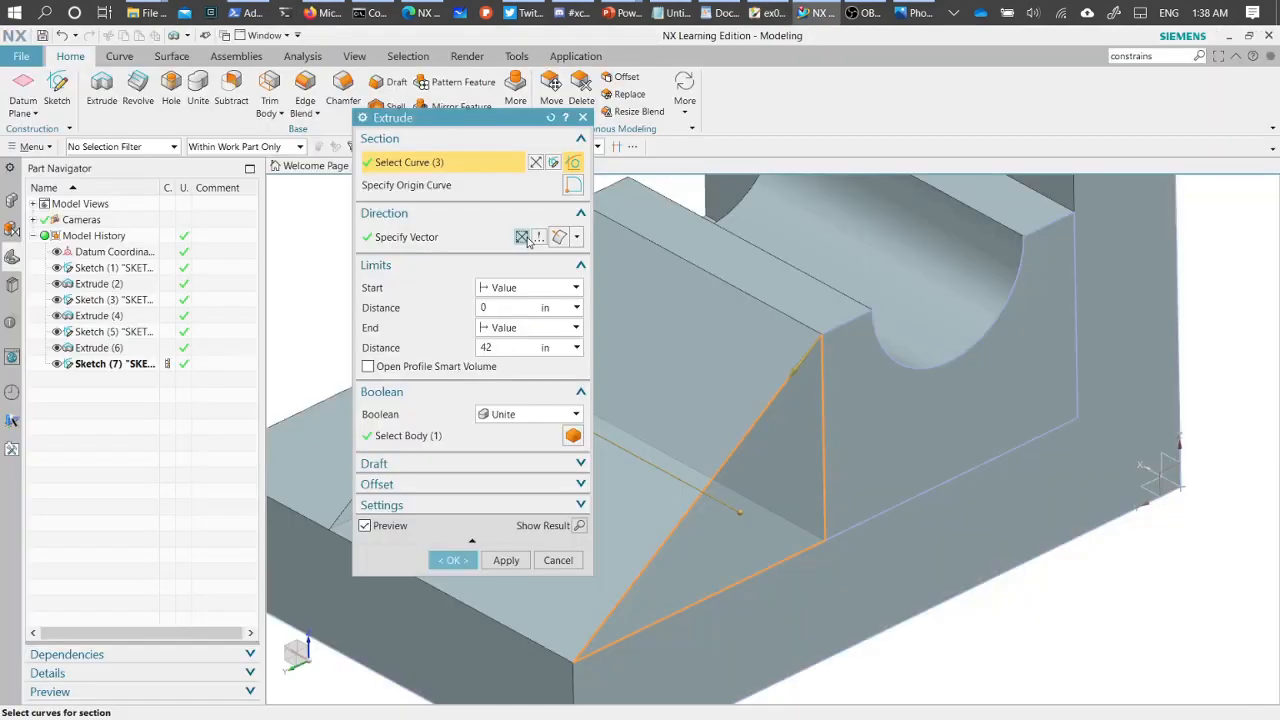
left_click(496, 347)
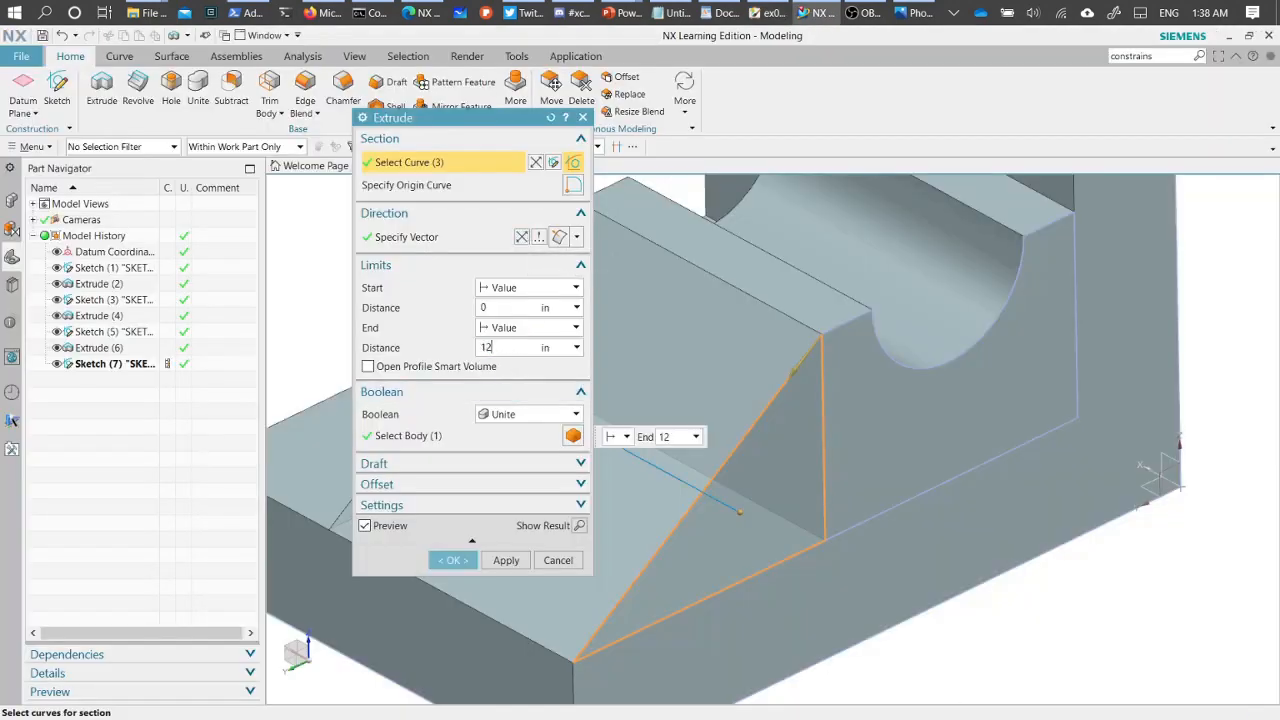
key("Return")
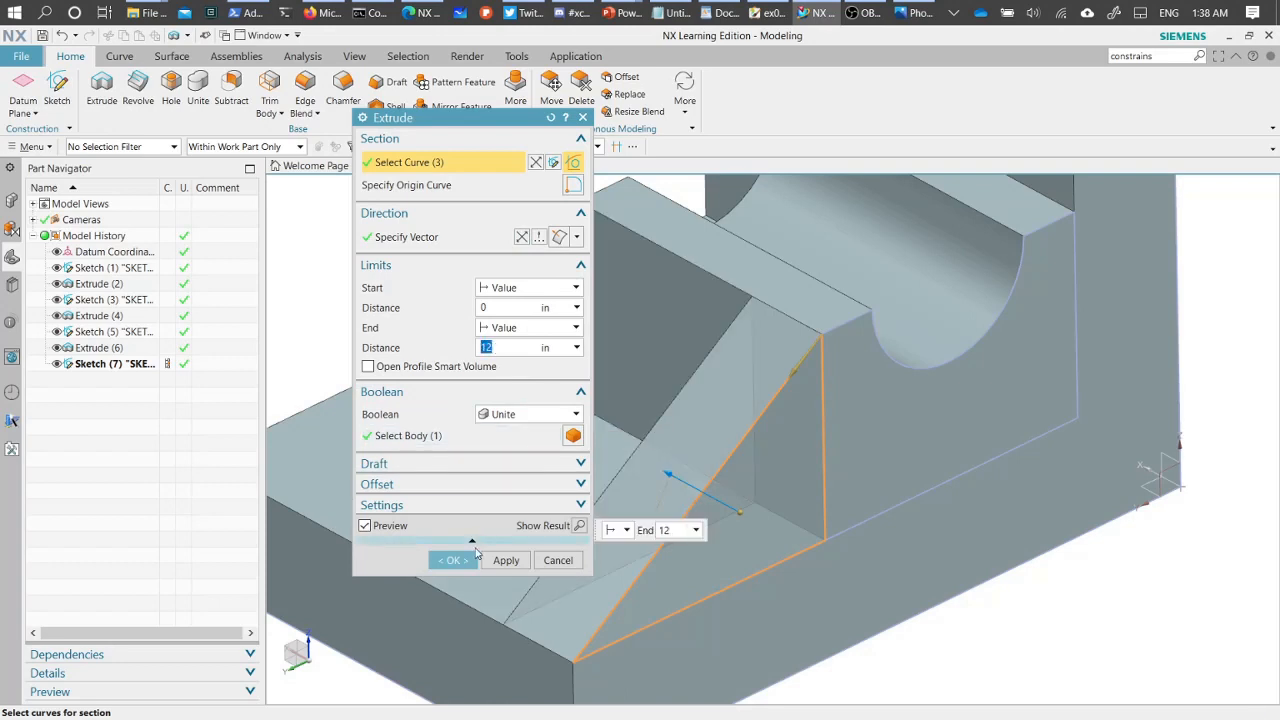
left_click(452, 560)
Inspect the rib from the base's free end, switch to the MyPaint drawing to check the remaining slot in the base, and return to NX
scroll(1085, 522, "up", 2)
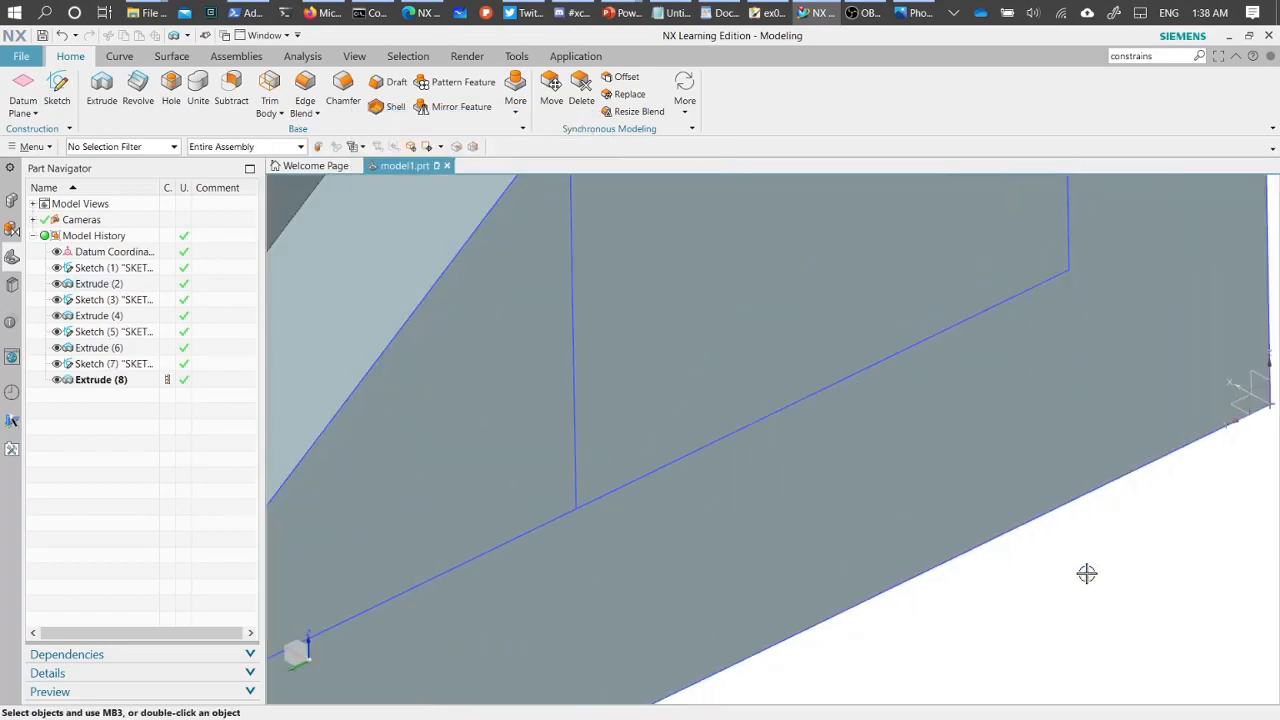
scroll(1086, 570, "down", 7)
middle_click_drag(1084, 594, 1136, 602)
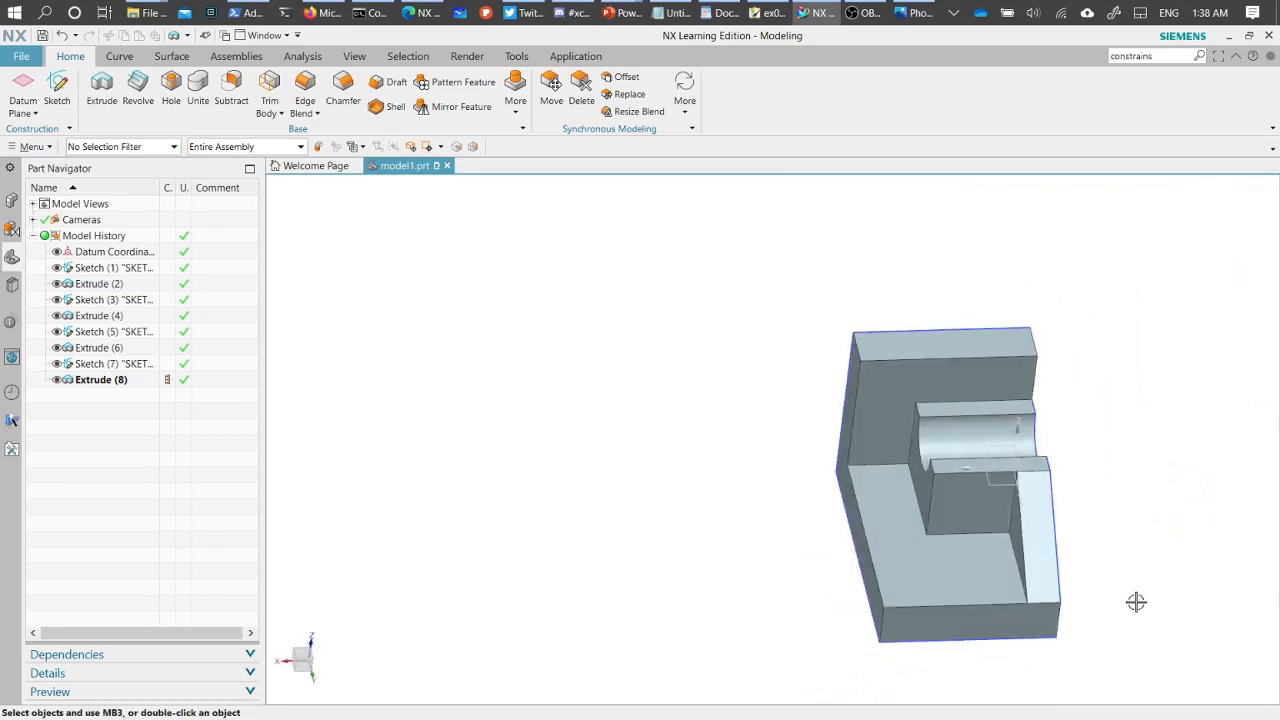
key("alt+Tab")
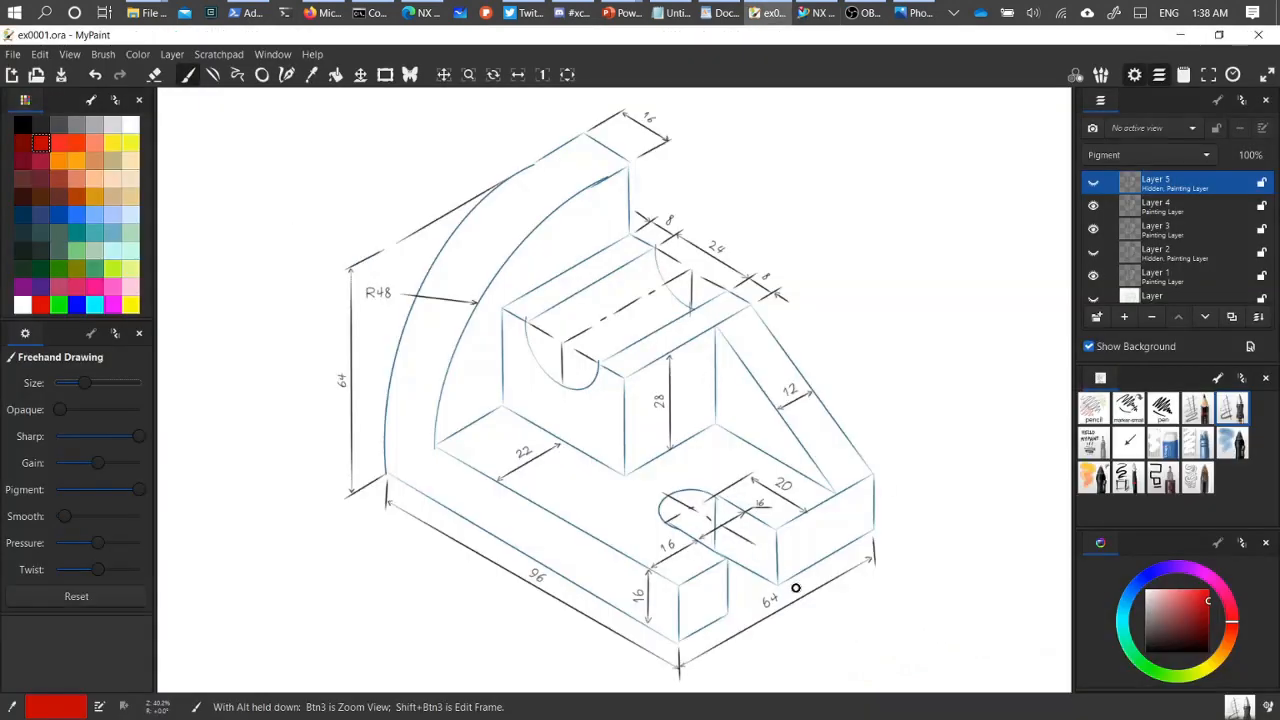
key("alt+Tab")
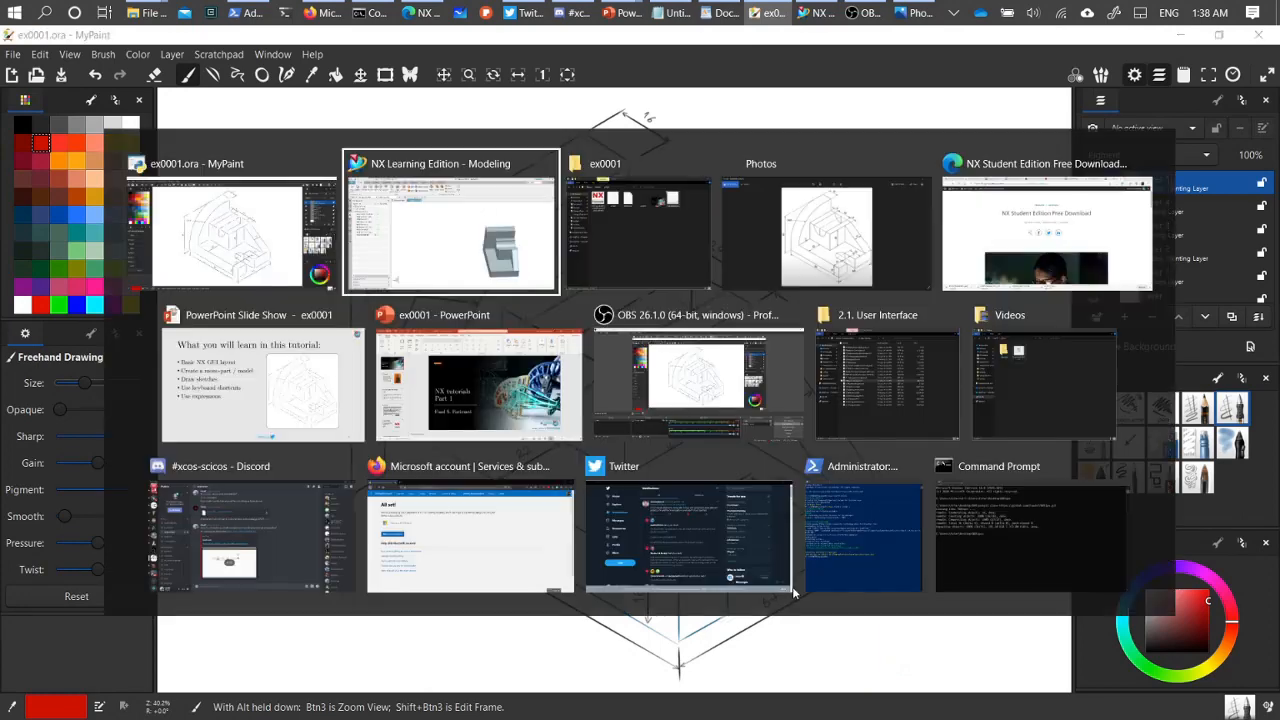
Create a new sketch on the base's L-shaped top face and leave the Profile command
scroll(965, 647, "down", 1)
scroll(978, 658, "up", 3)
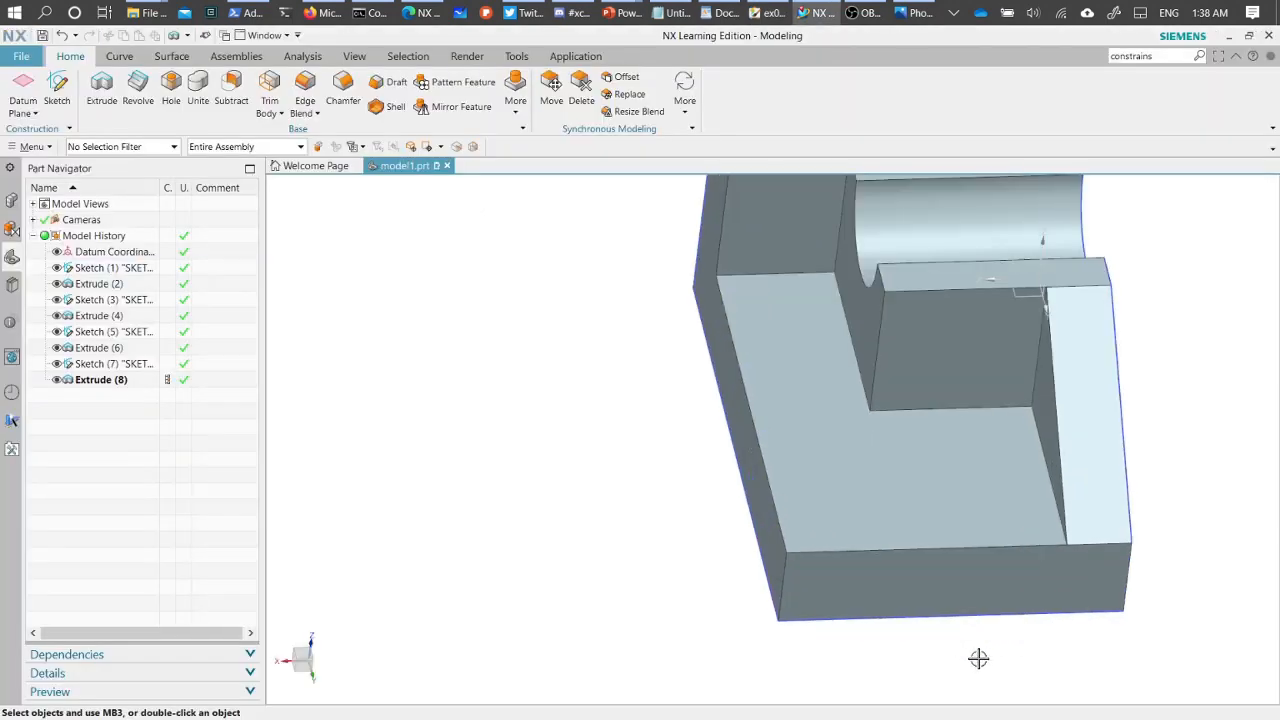
left_click(57, 90)
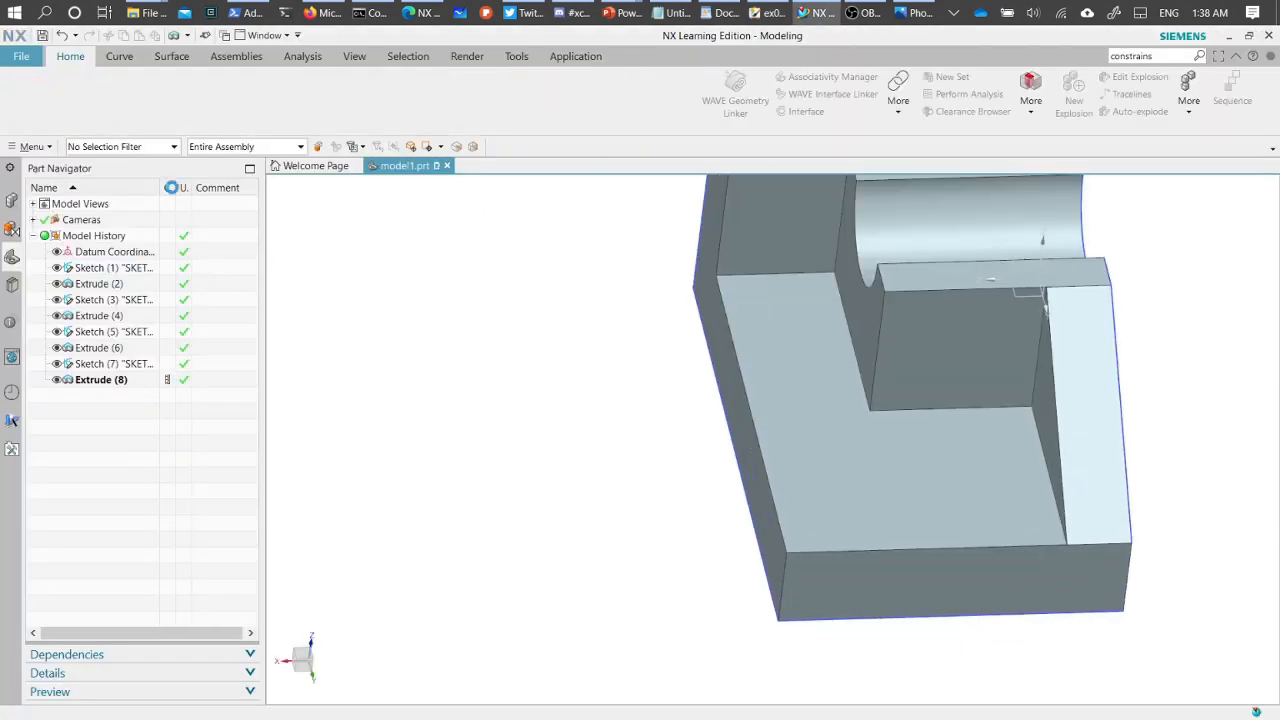
left_click(873, 493)
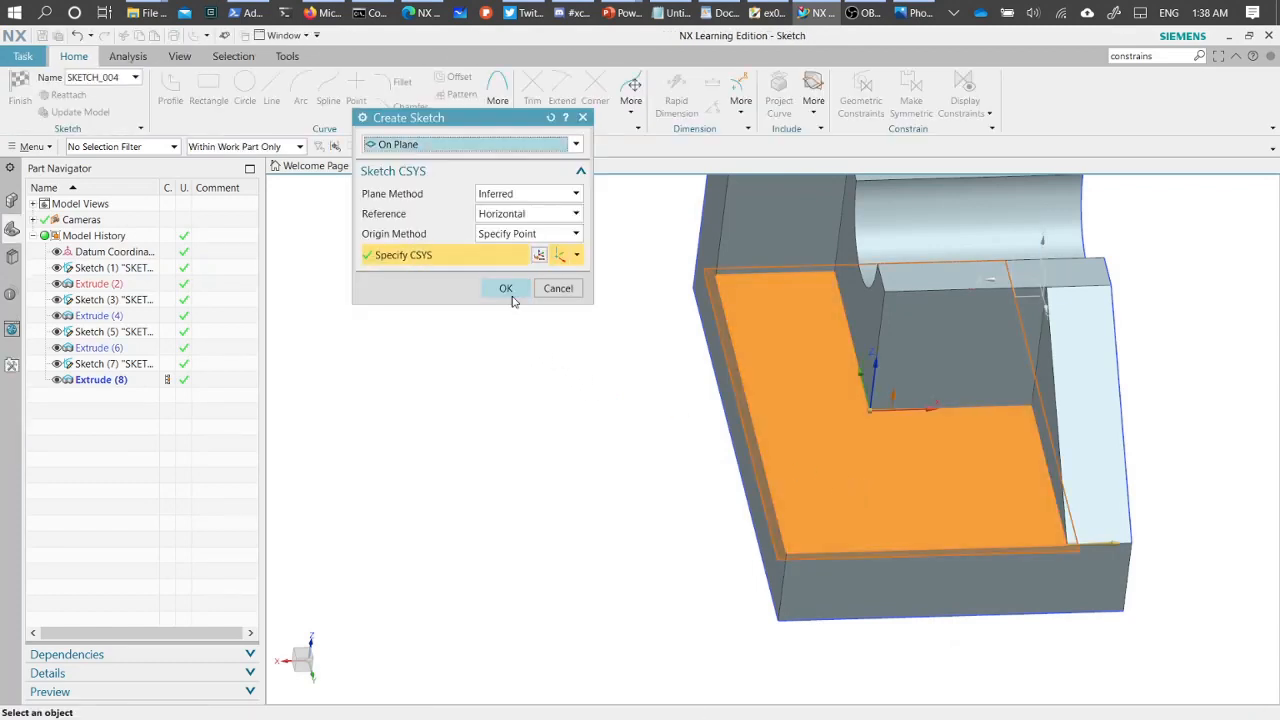
left_click(506, 289)
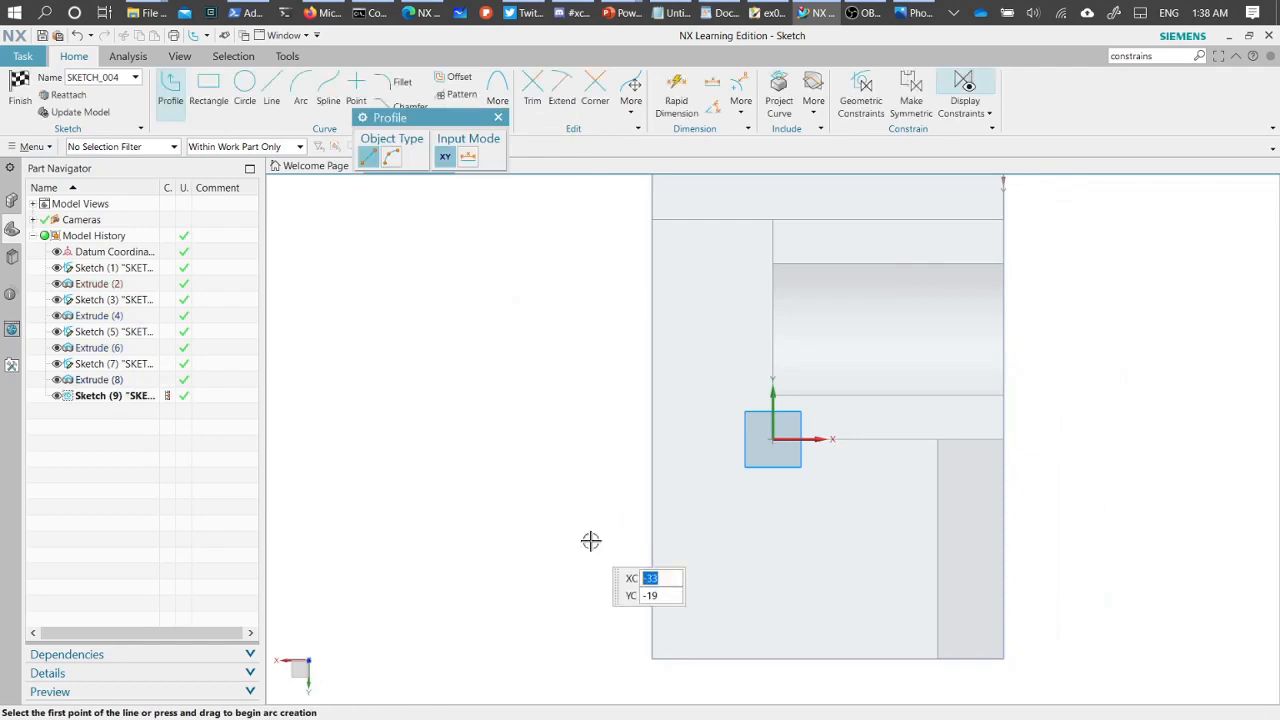
middle_click_drag(591, 541, 617, 503)
scroll(541, 412, "up", 5)
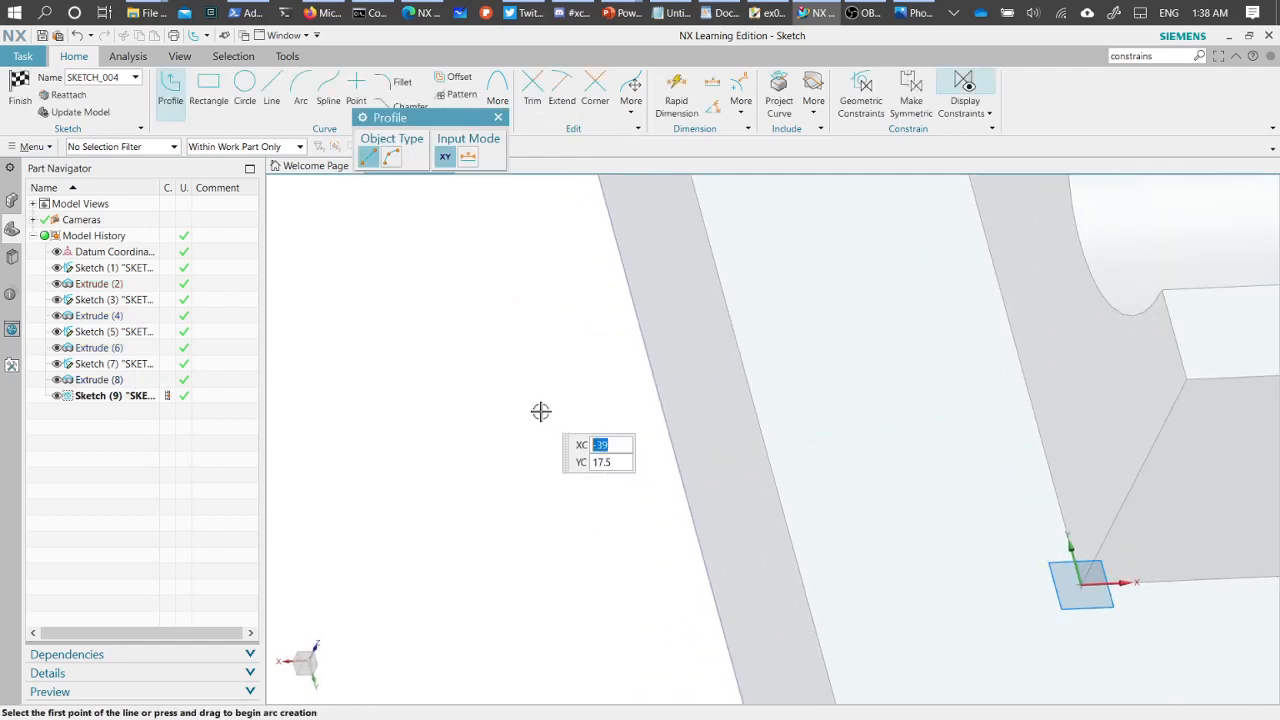
scroll(541, 412, "down", 8)
scroll(666, 539, "up", 2)
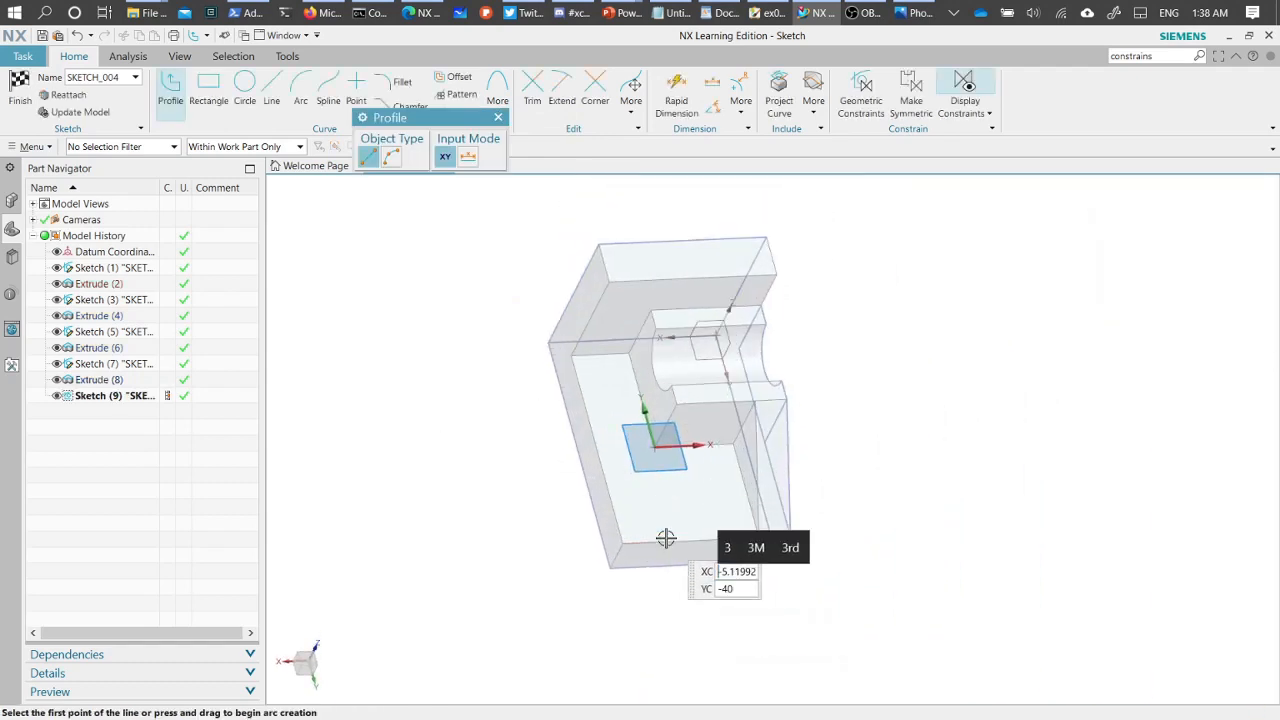
scroll(666, 539, "up", 3)
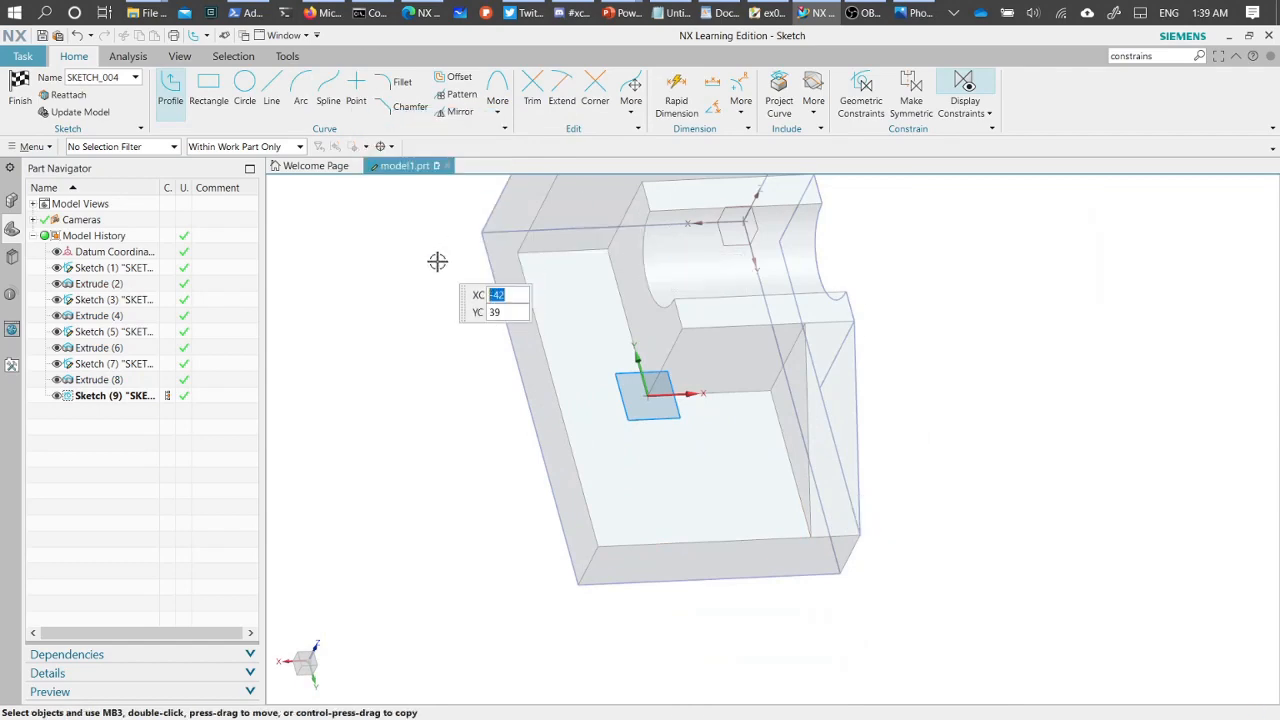
key("Escape")
Check the slot in the MyPaint drawing, return to NX and sketch a rectangle about 19 by 21 starting on the base's free-end edge
key("r")
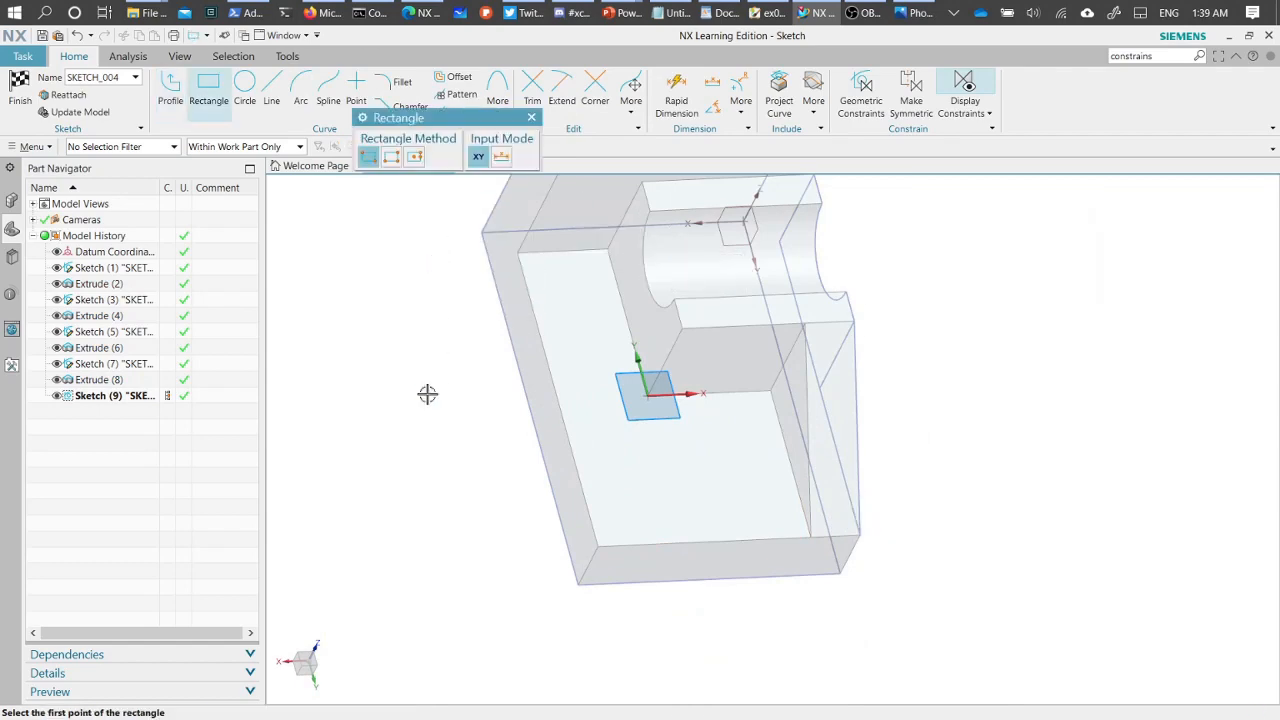
key("alt+Tab")
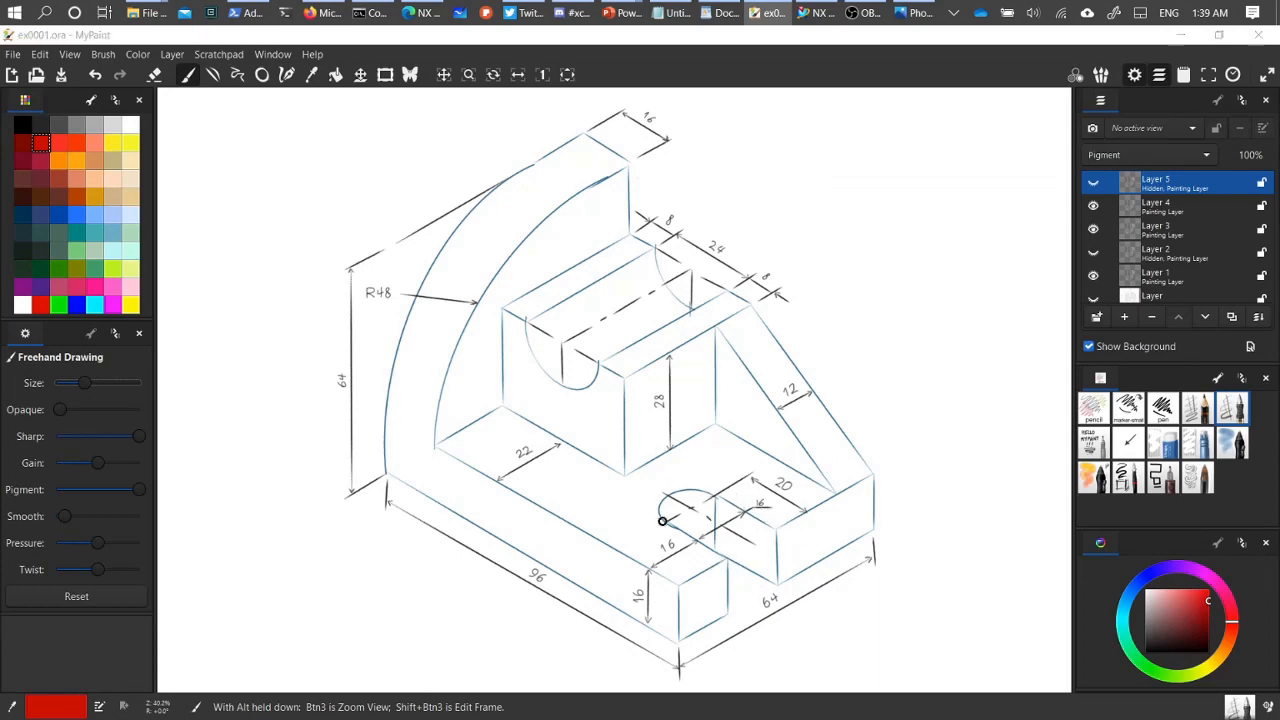
key("alt+Tab")
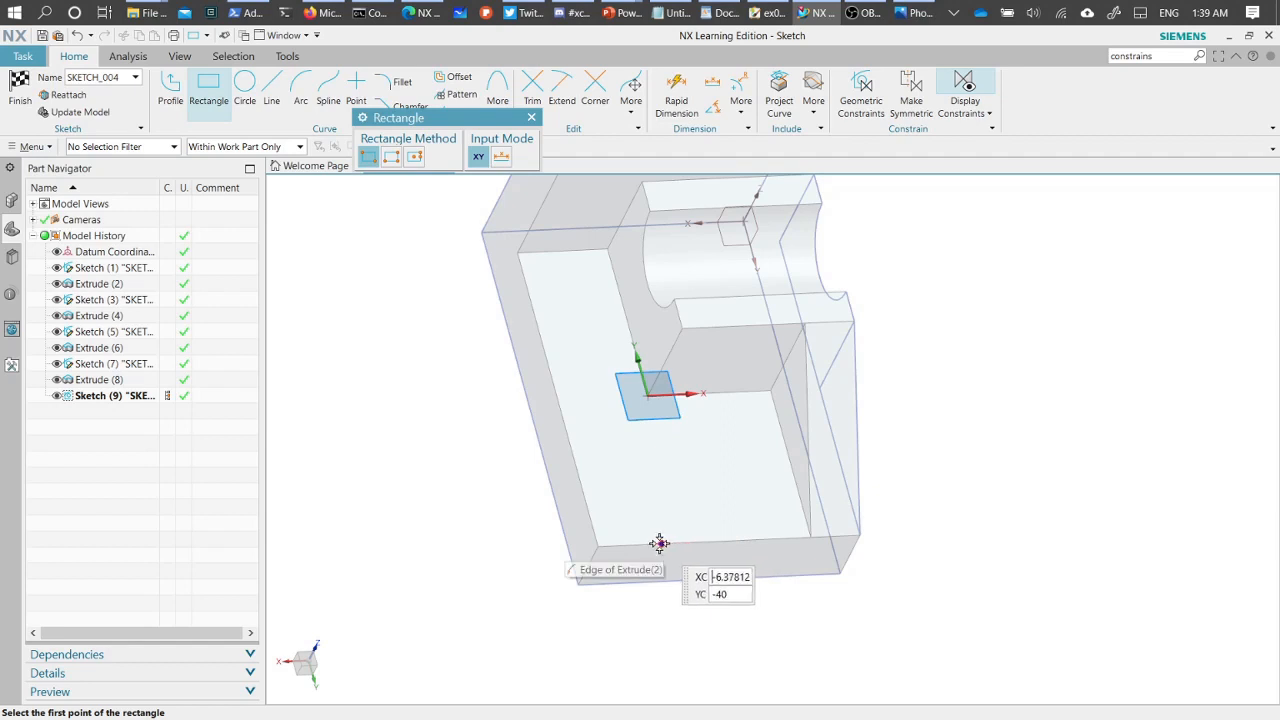
left_click(656, 543)
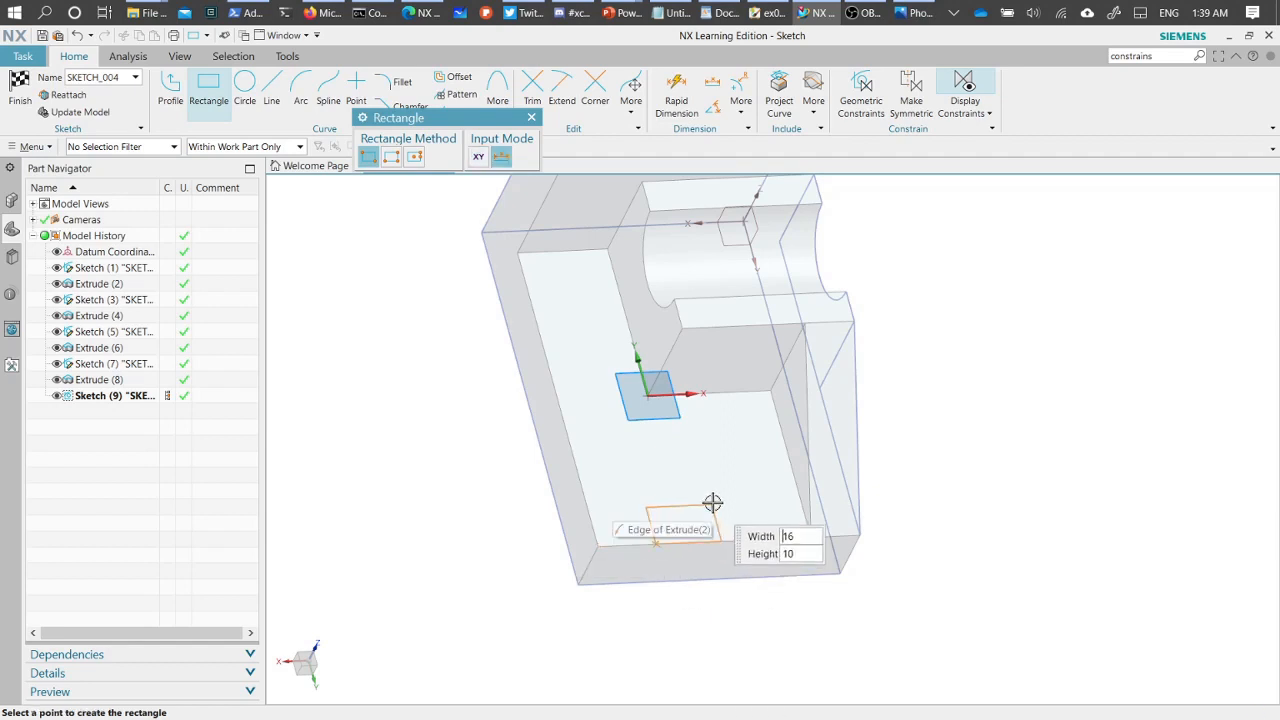
left_click(711, 466)
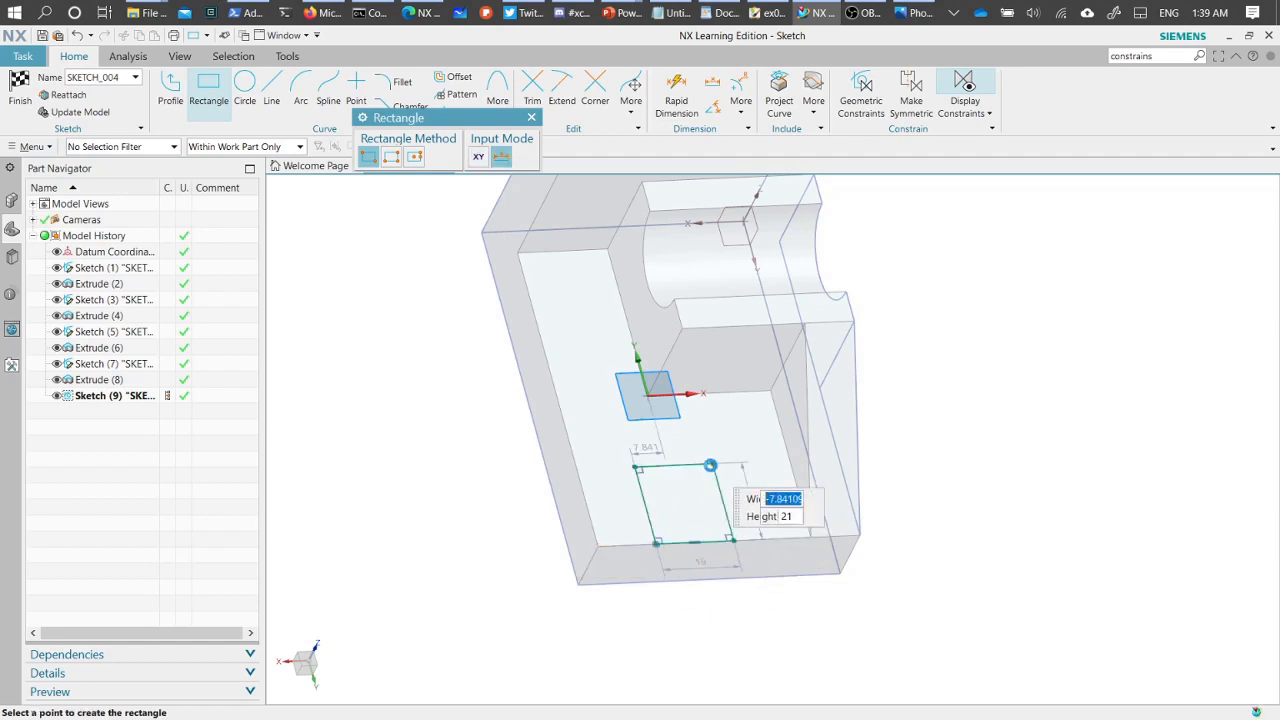
key("Escape")
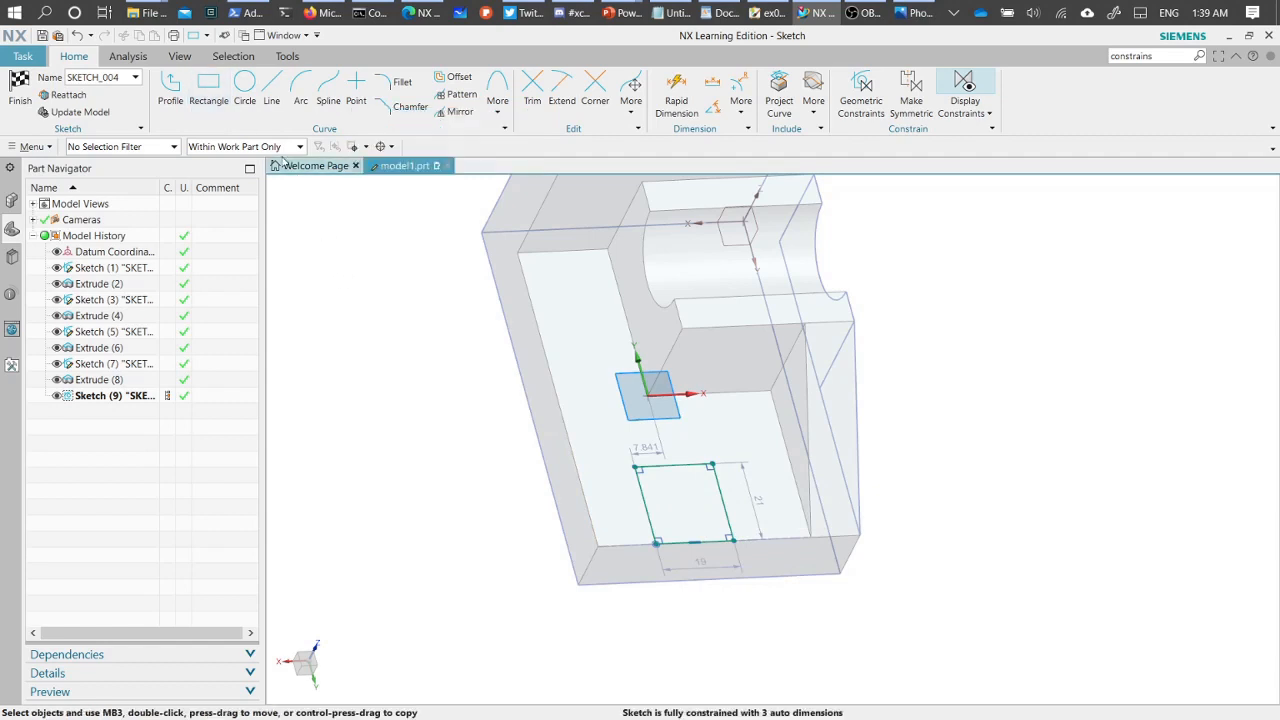
Draw a circle centred on the midpoint of the rectangle's inner edge and passing through its corner, about 19 in diameter
key("o")
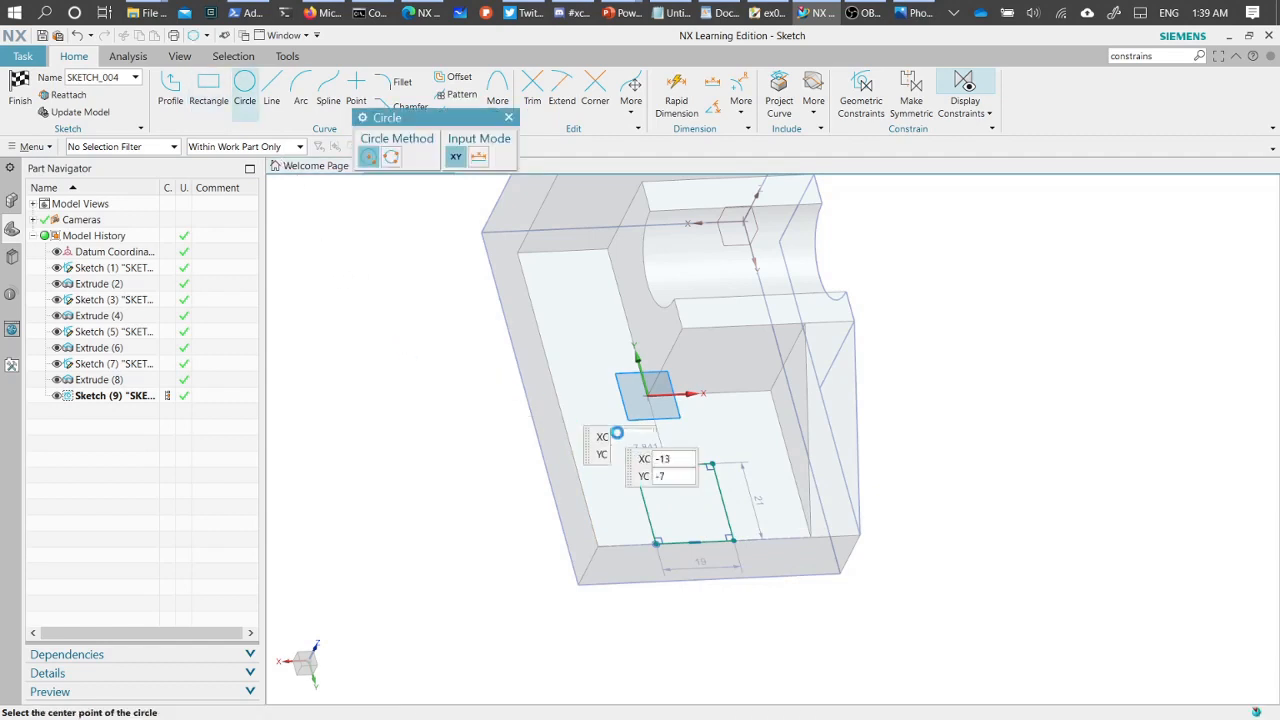
scroll(674, 463, "down", 3)
scroll(674, 463, "up", 4)
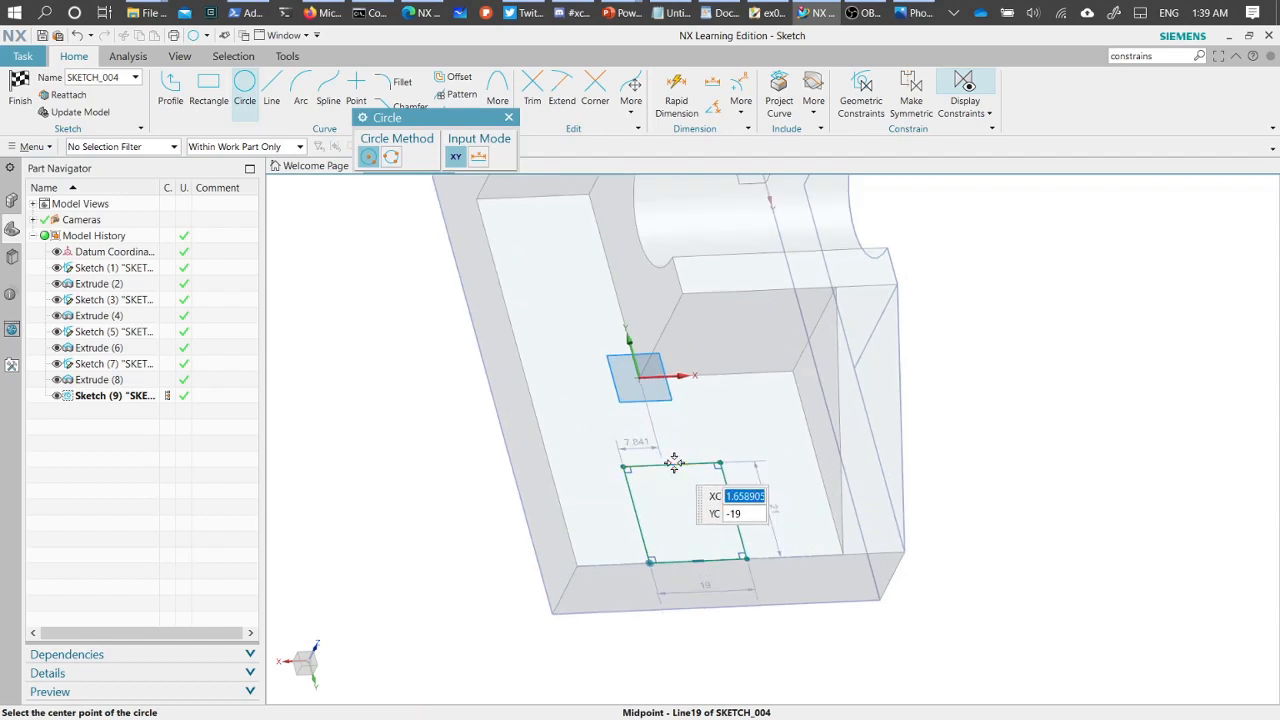
left_click(674, 463)
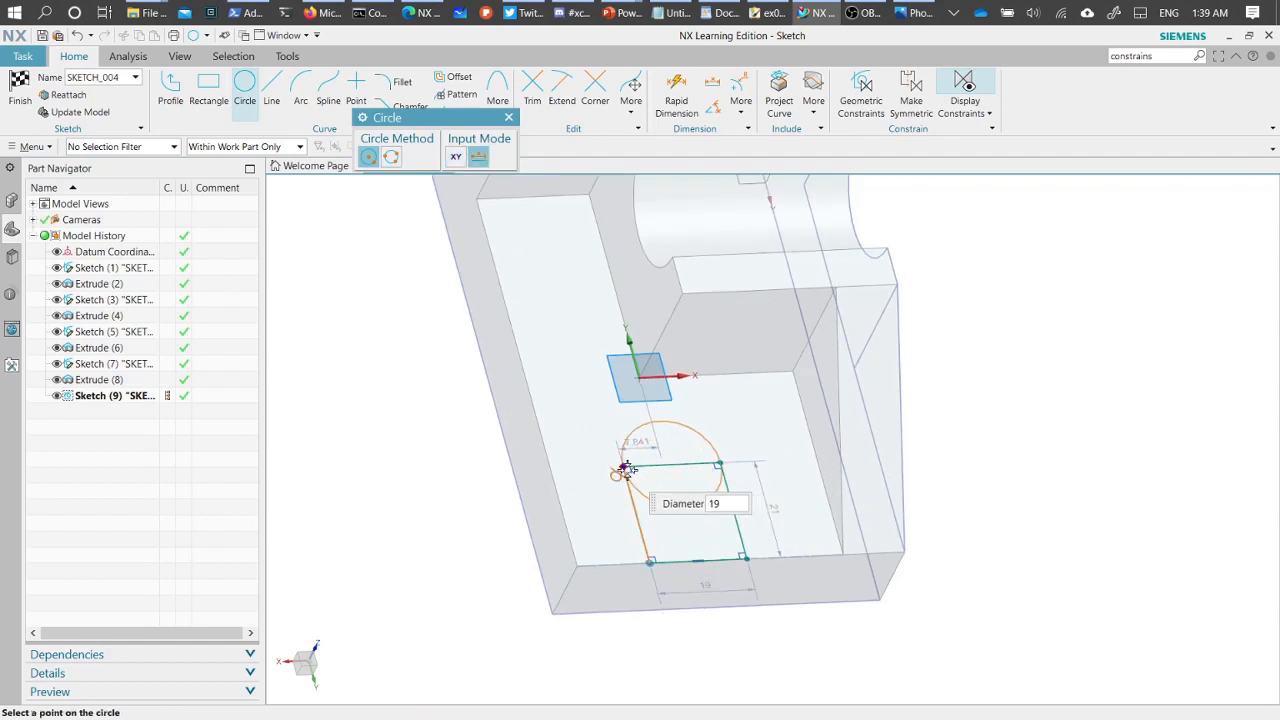
left_click(622, 466)
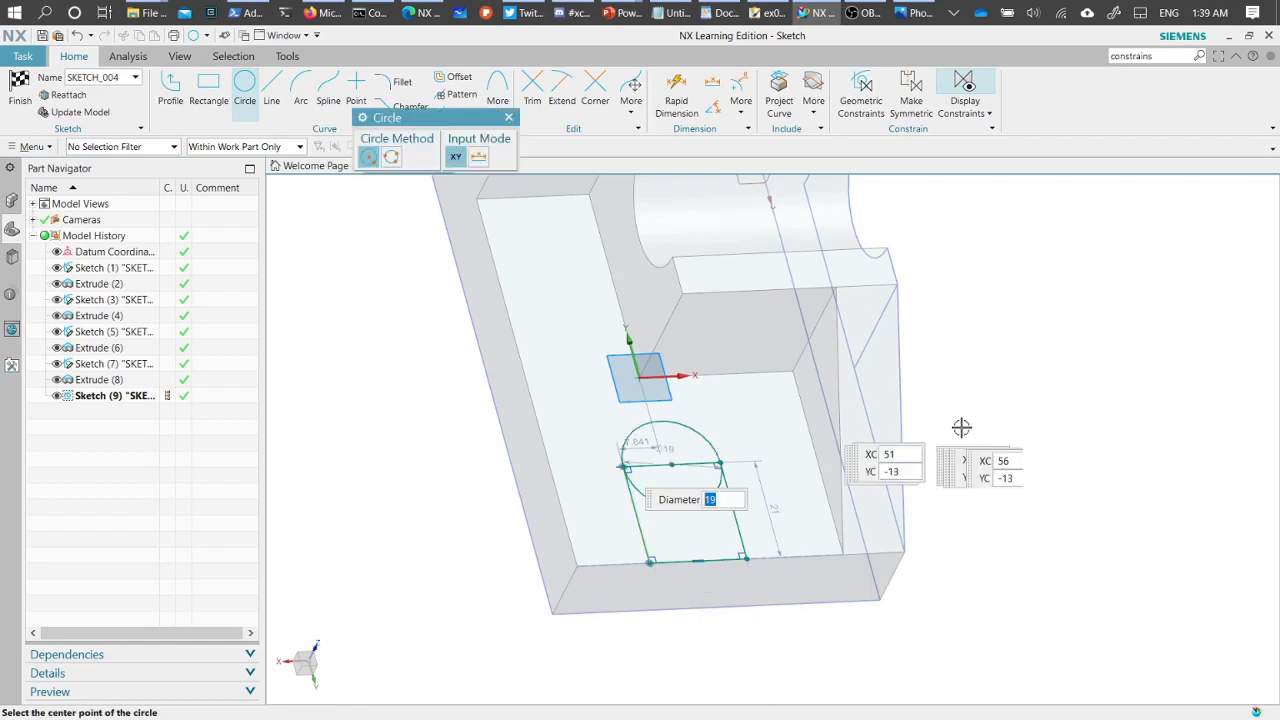
key("Escape")
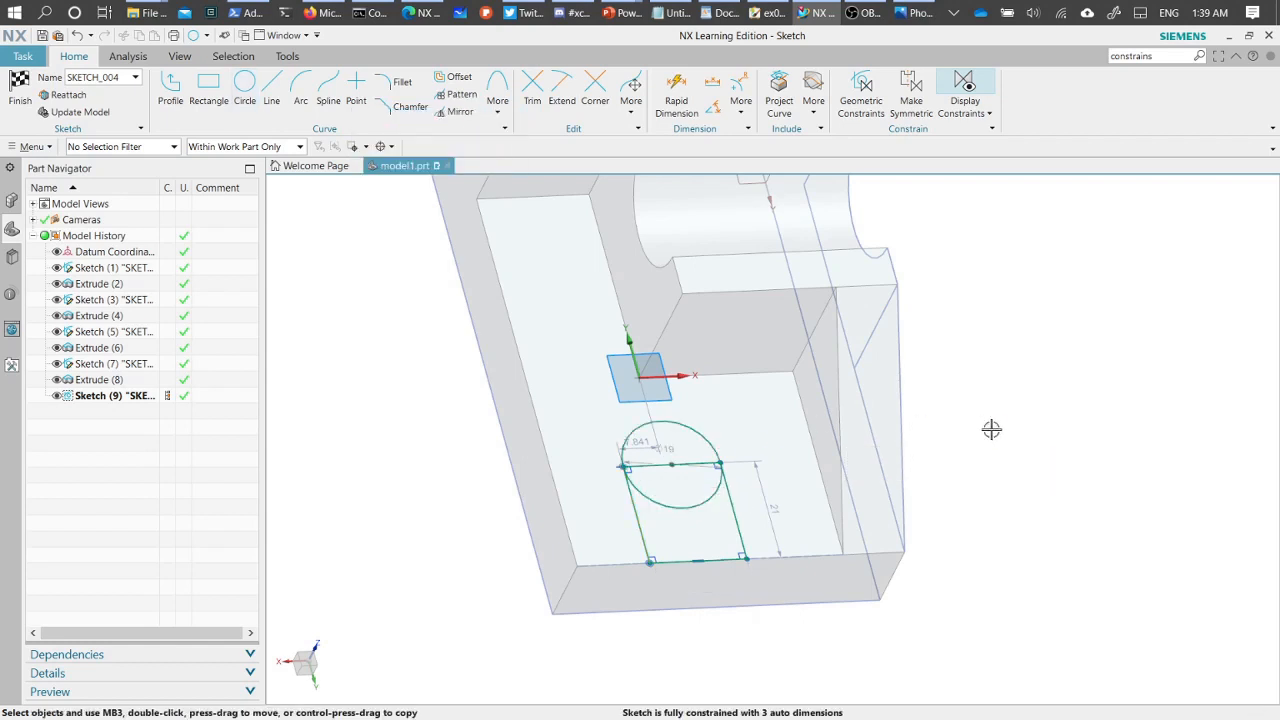
key("super")
left_click(202, 264)
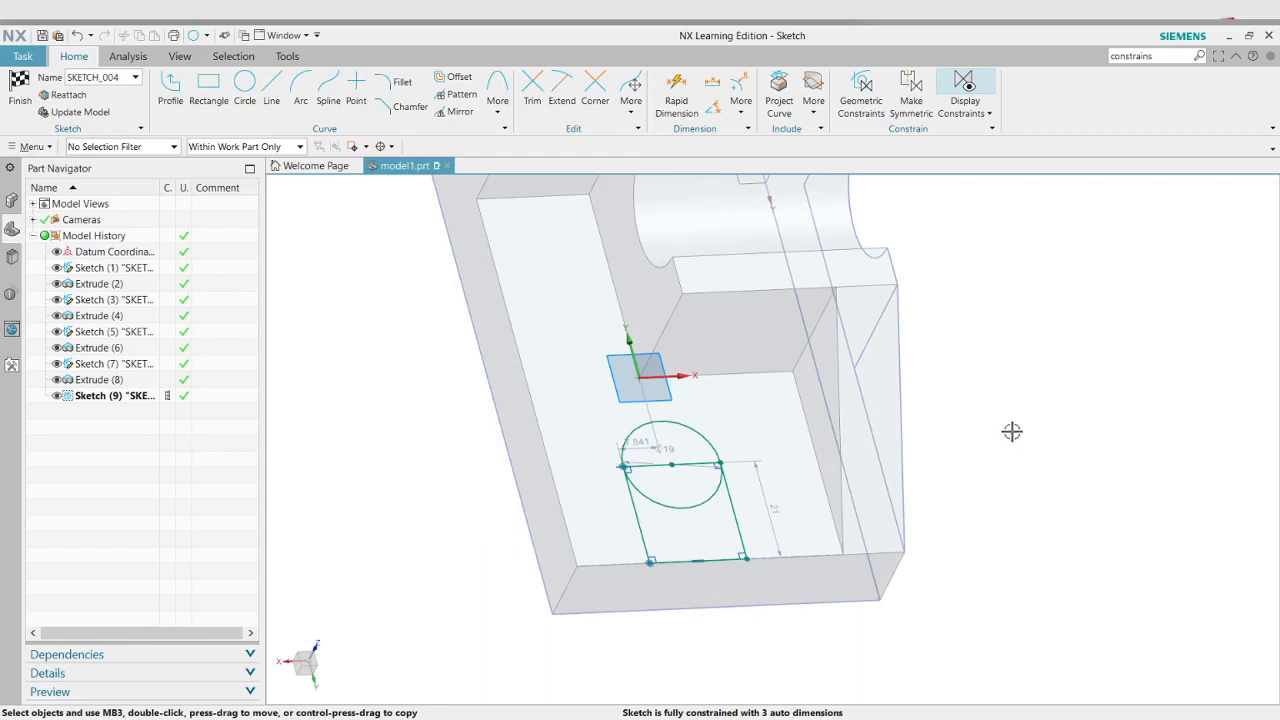
Trim away the circle half inside the rectangle and the line across it to leave a round-ended slot outline
scroll(705, 510, "down", 5)
scroll(705, 510, "up", 10)
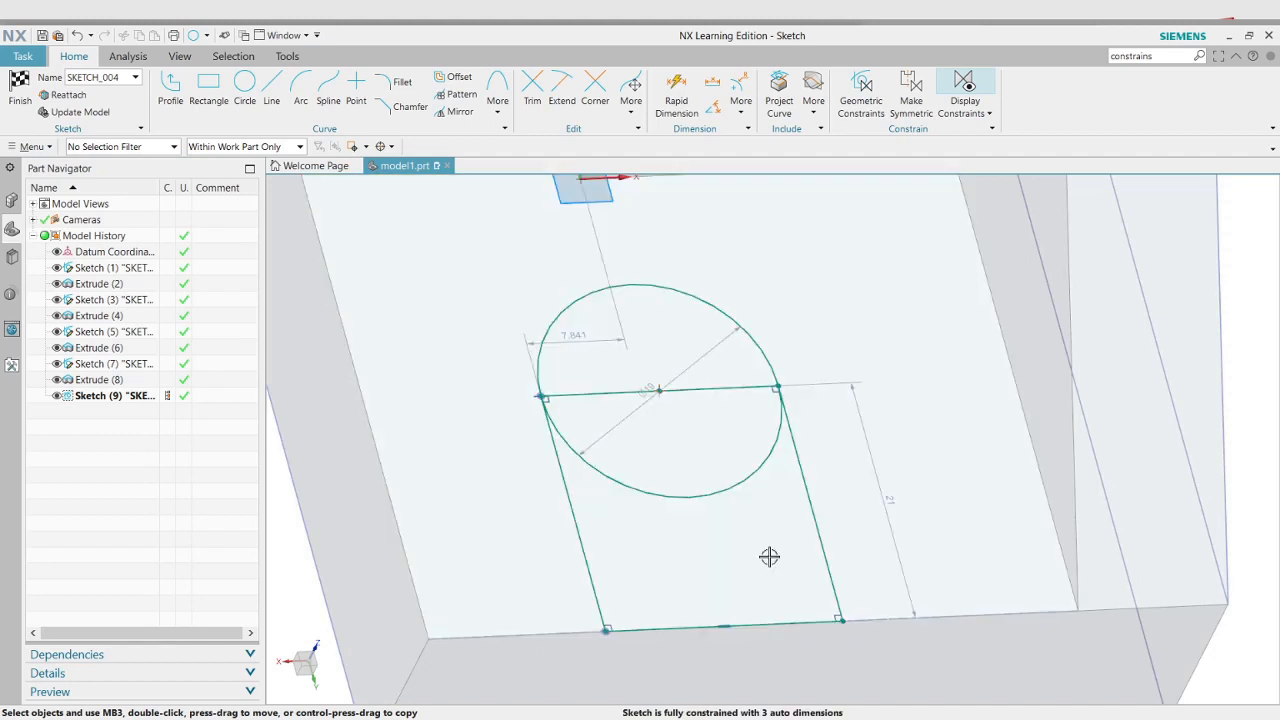
key("t")
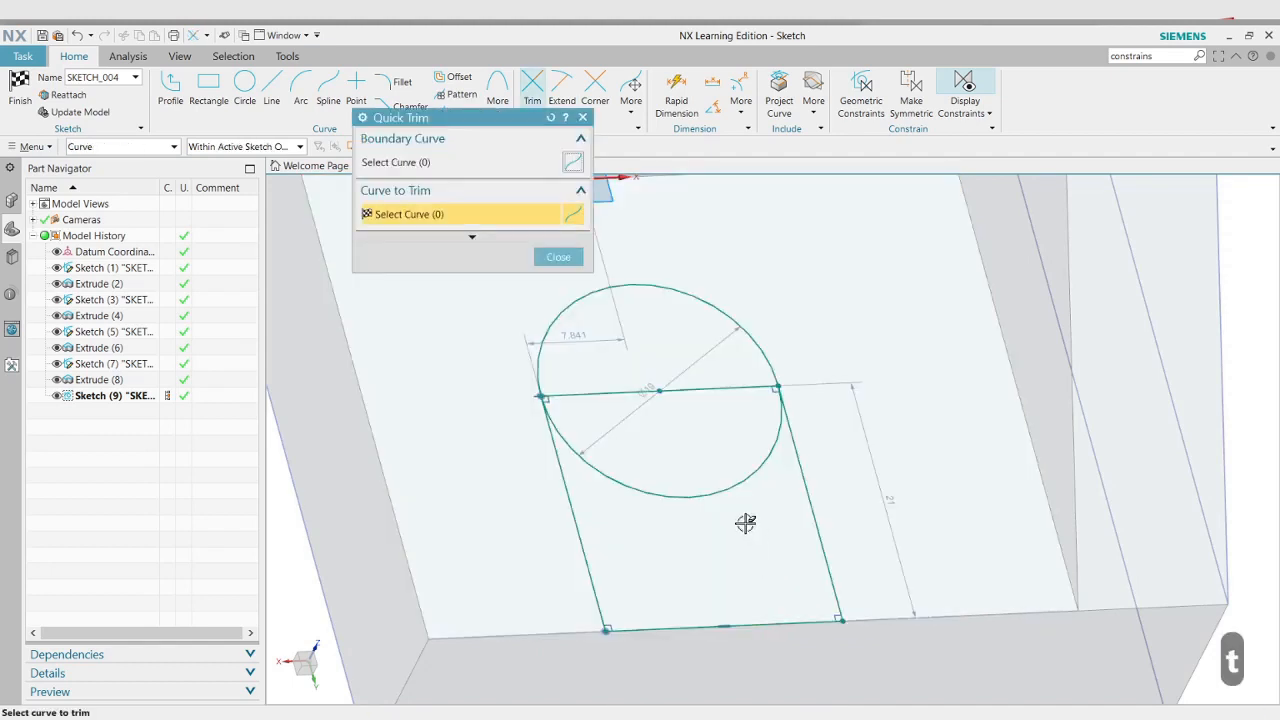
left_click_drag(745, 522, 705, 469)
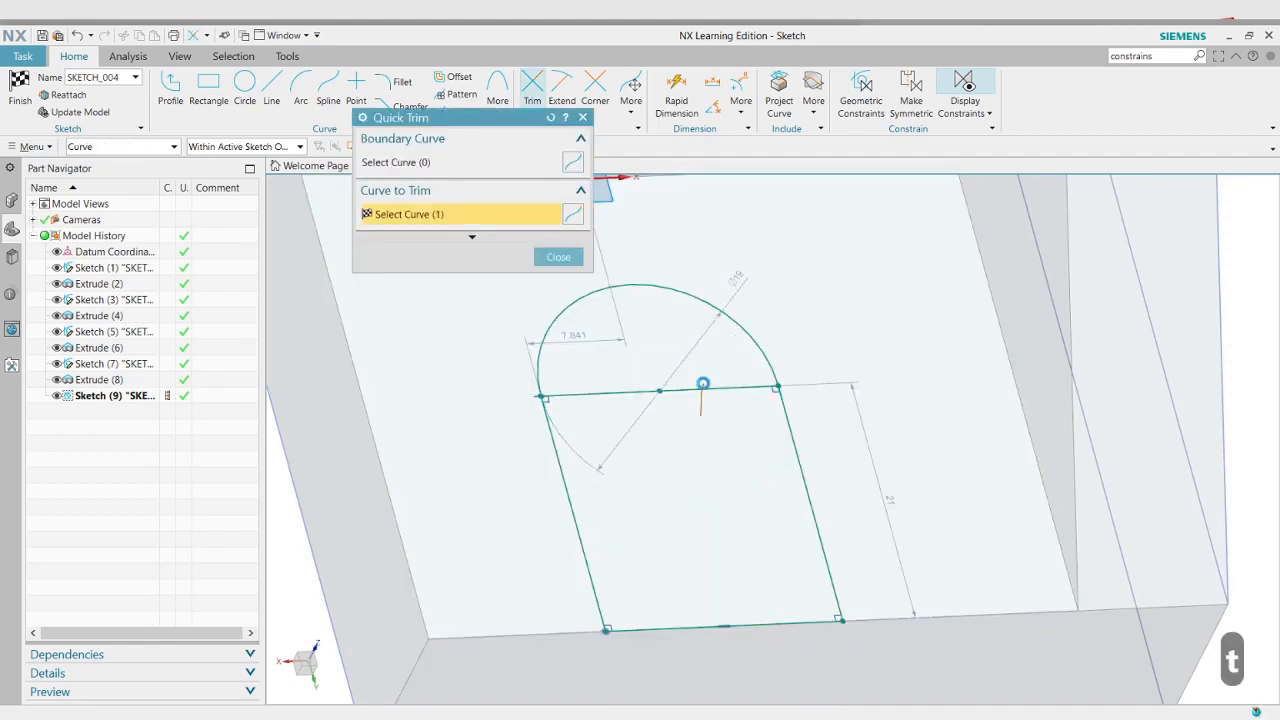
left_click_drag(703, 384, 702, 377)
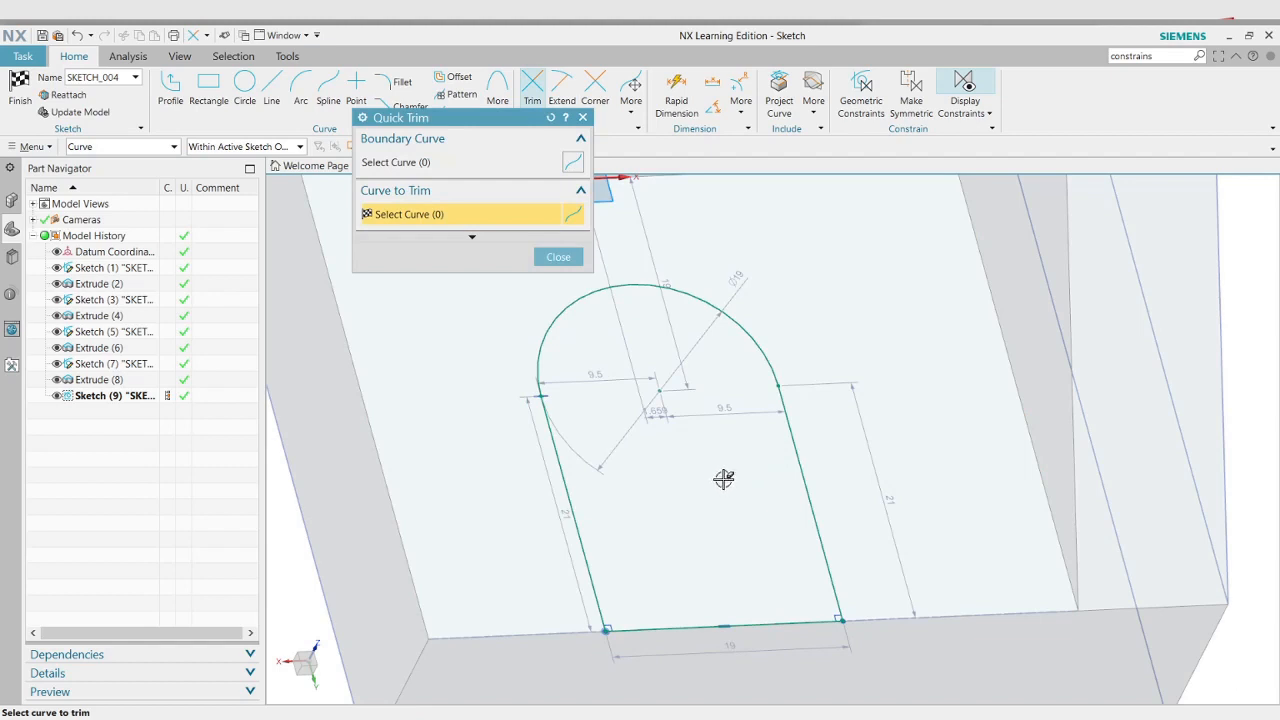
key("Escape")
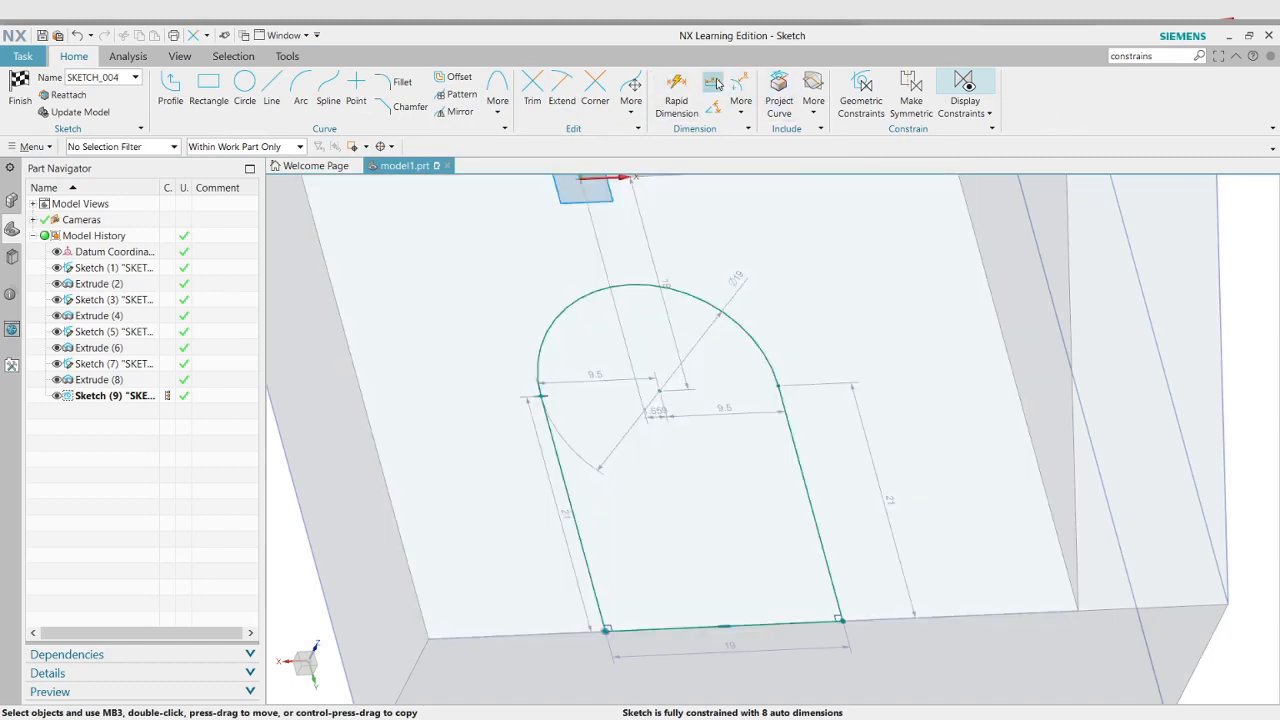
Dimension the slot's side line from the base's parallel long edge as 16, checking the offset in the MyPaint drawing and returning to NX
key("d")
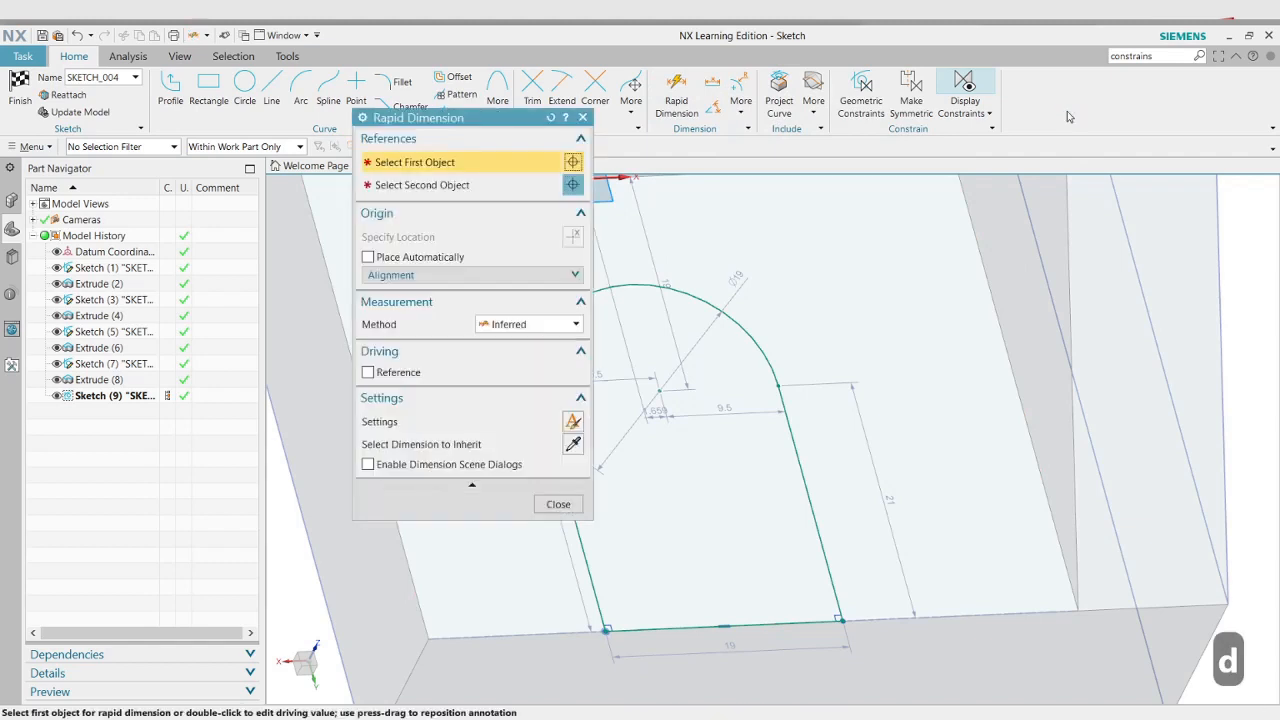
left_click_drag(496, 129, 244, 178)
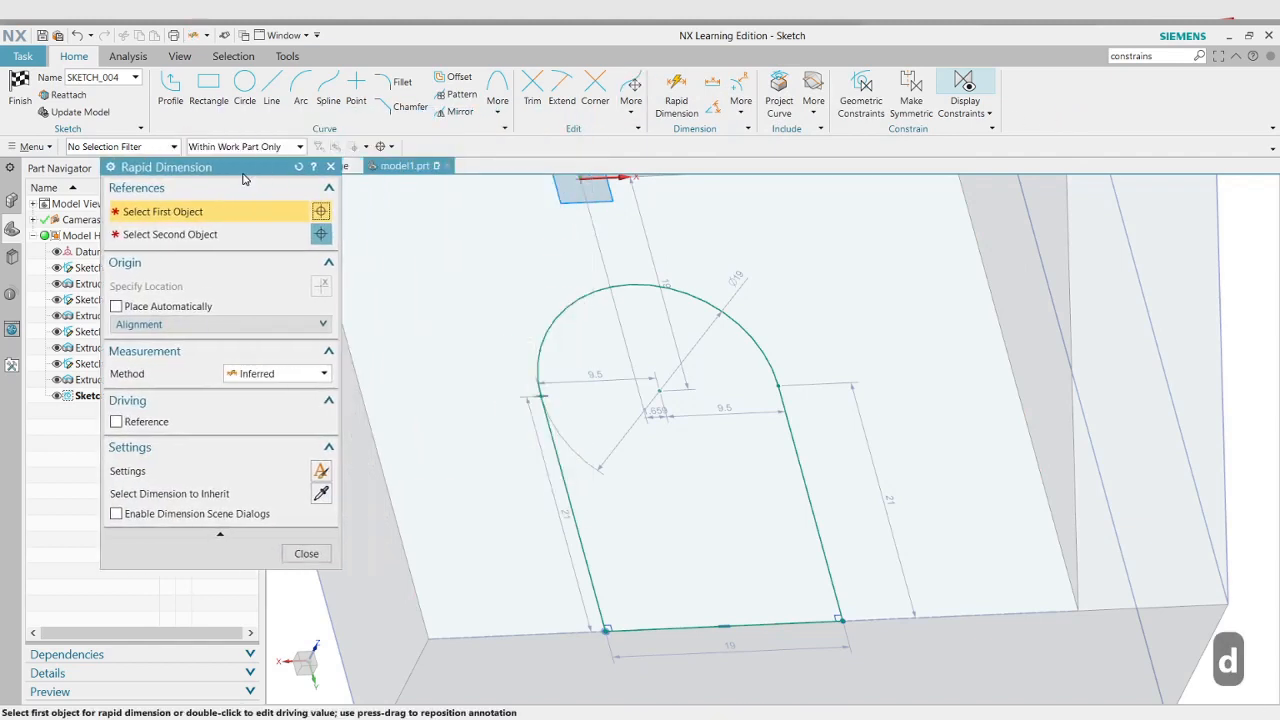
left_click(563, 477)
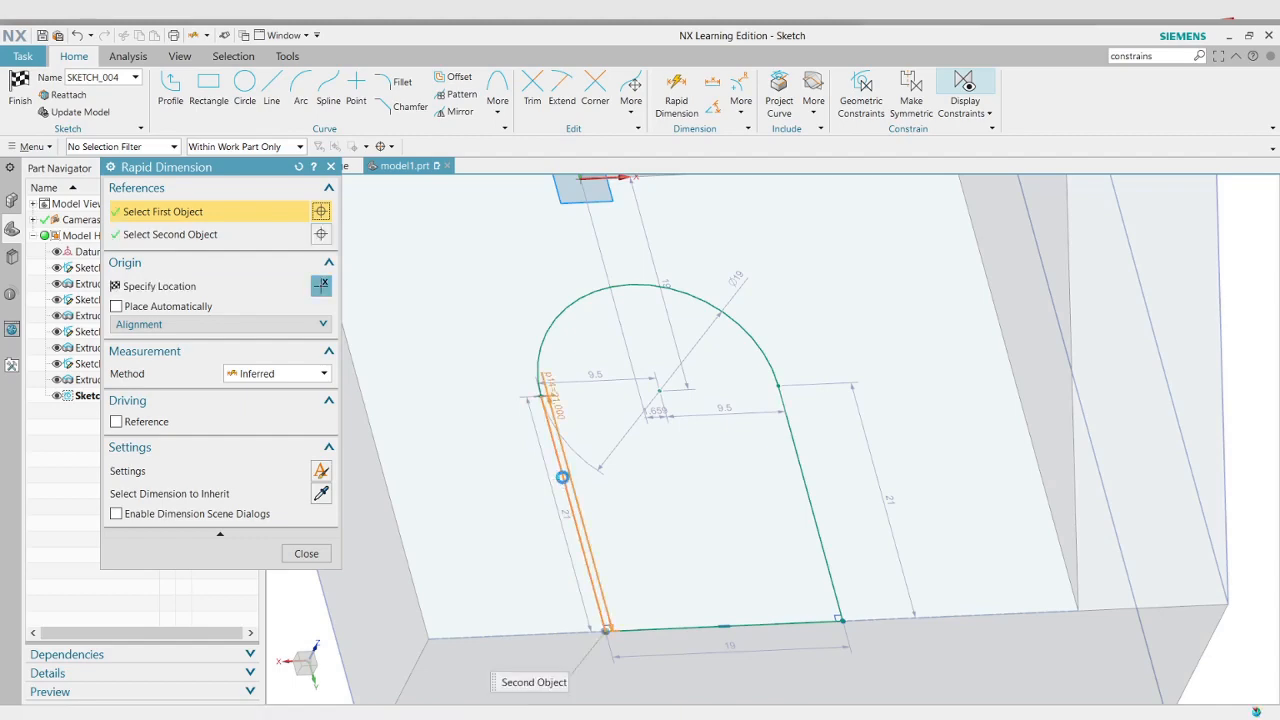
left_click(388, 495)
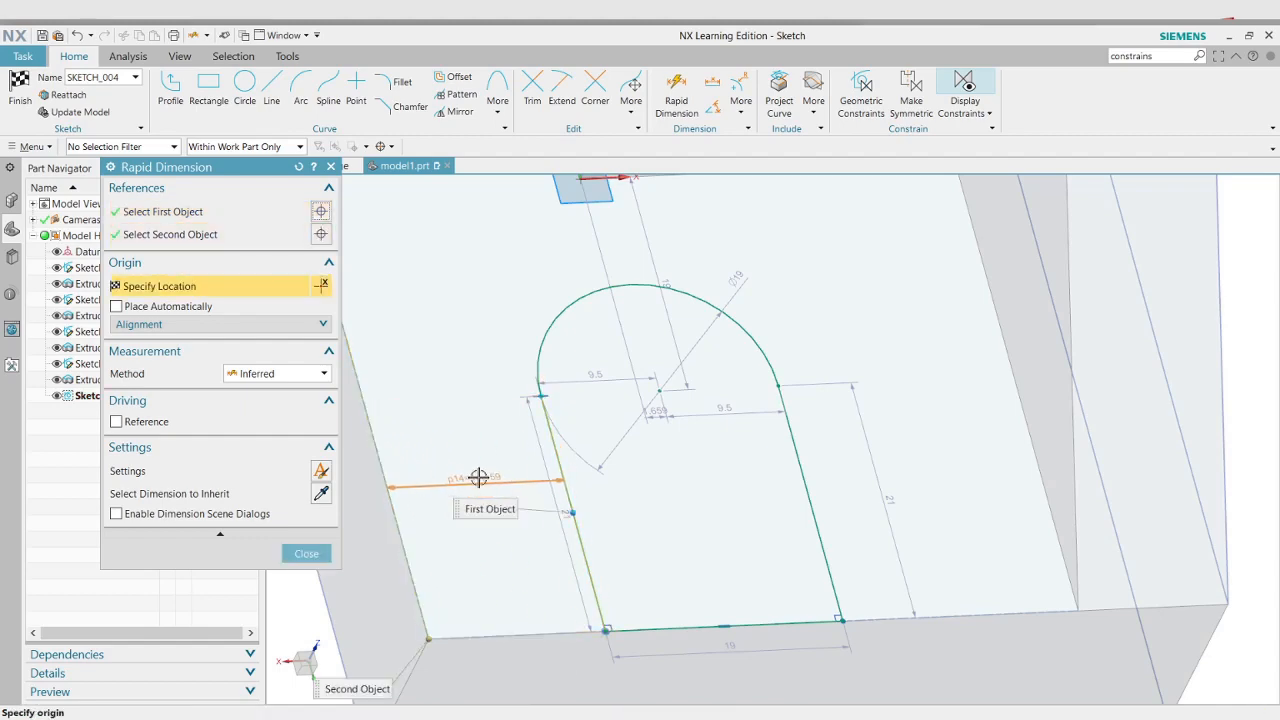
key("alt+Tab")
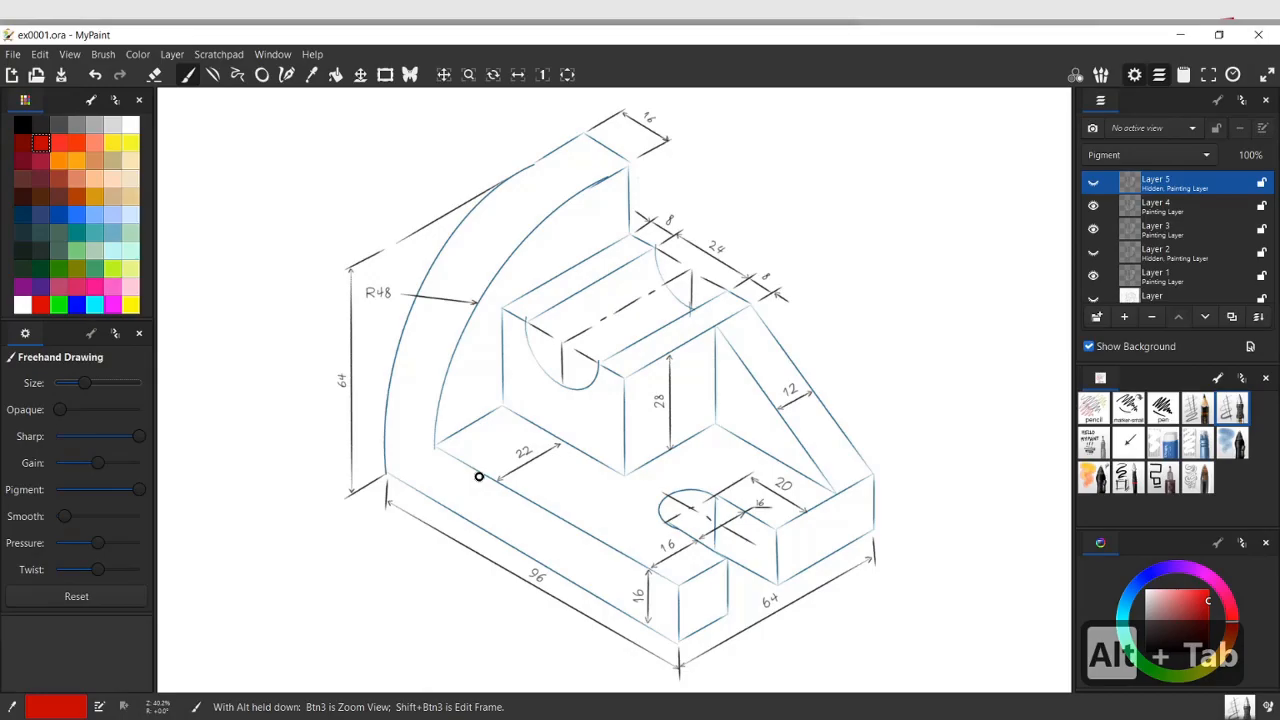
key("alt+Tab")
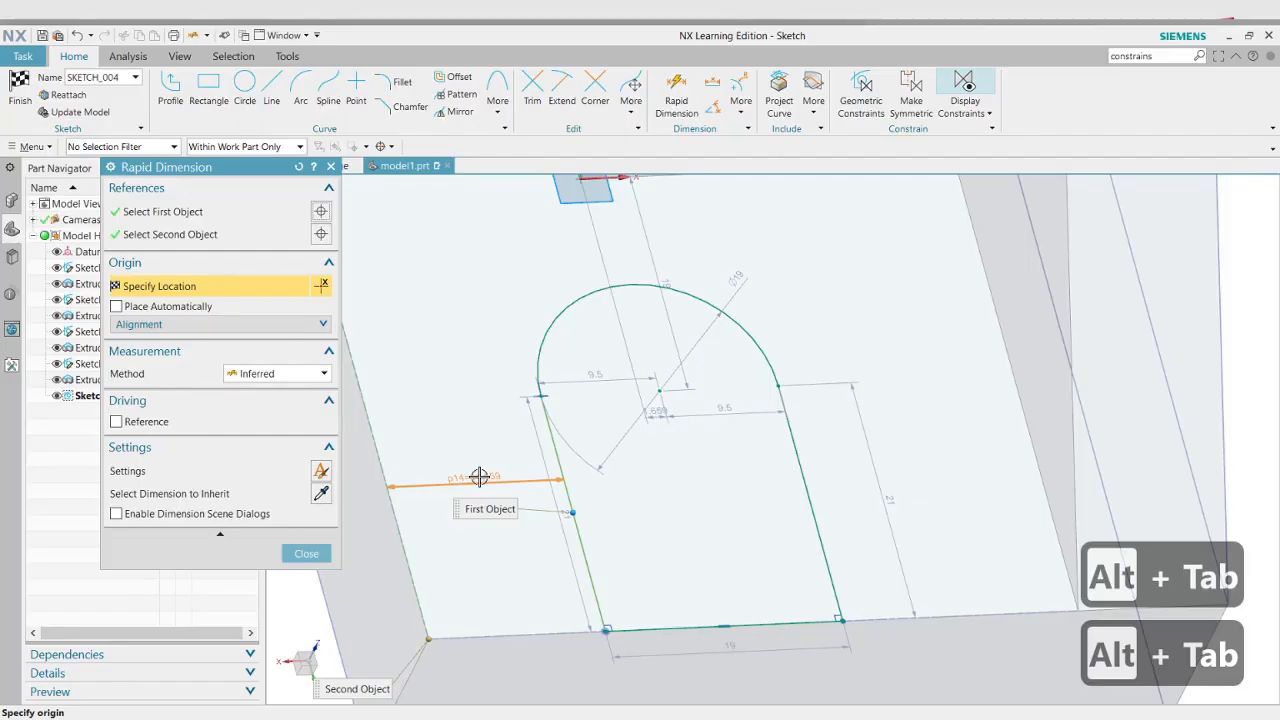
key("1")
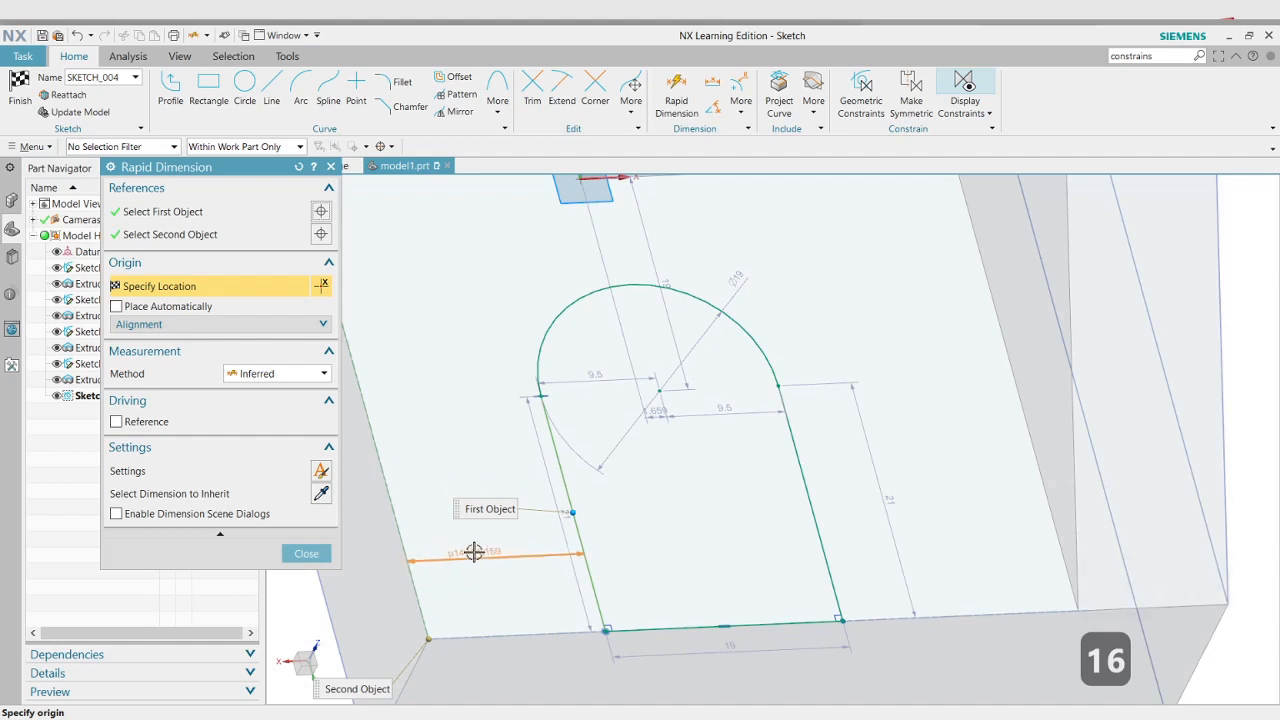
left_click(474, 552)
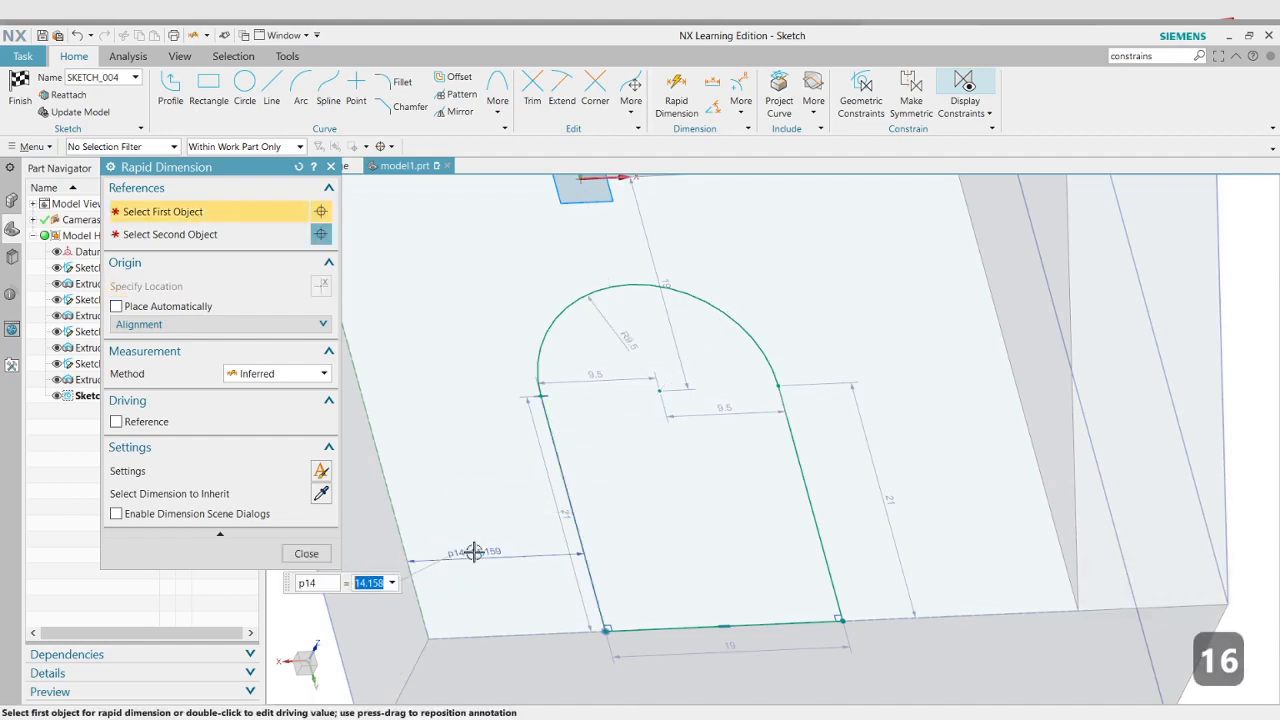
type("16")
key("Return")
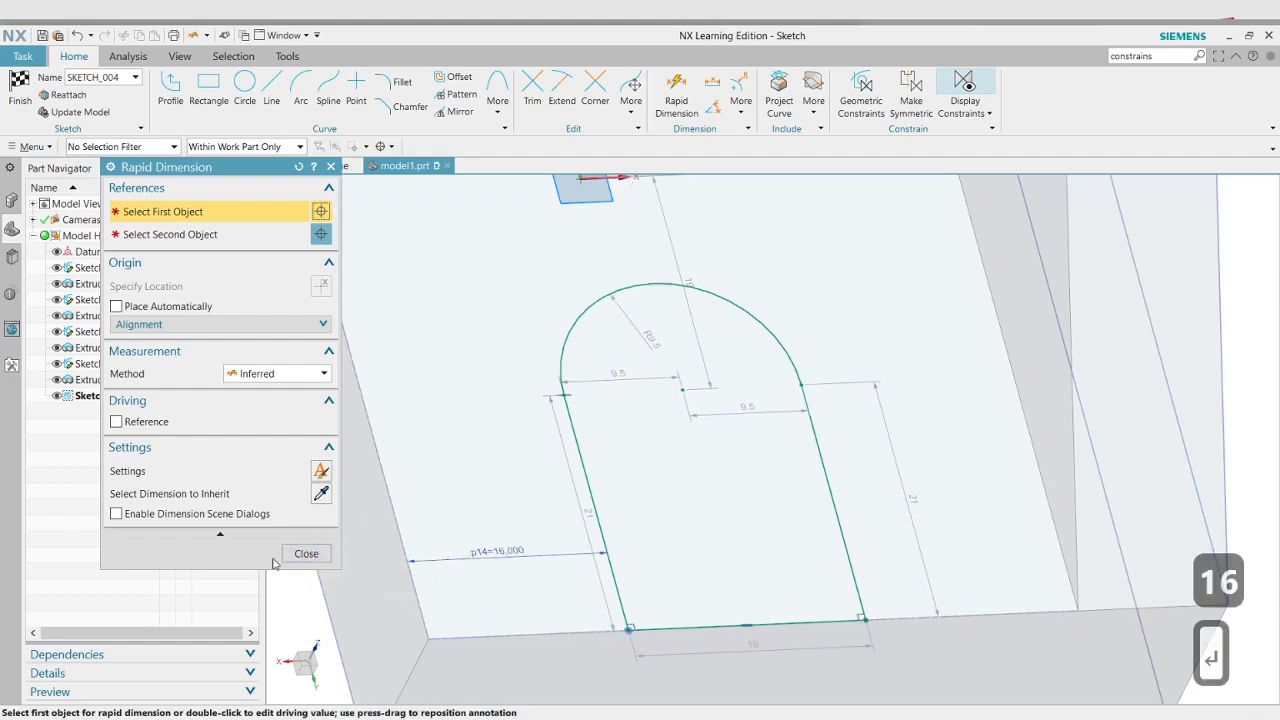
left_click(306, 553)
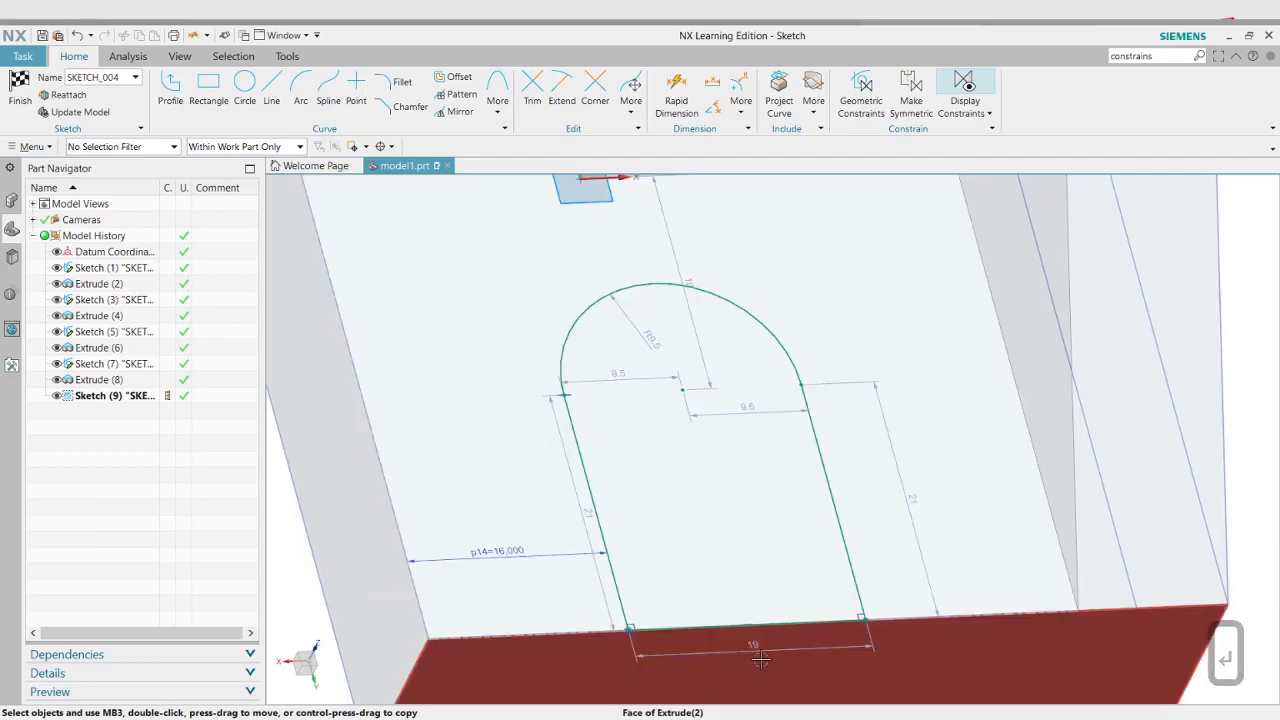
Check the slot width in the MyPaint drawing, return to NX and set the slot's open-end width to 16
key("alt+Tab")
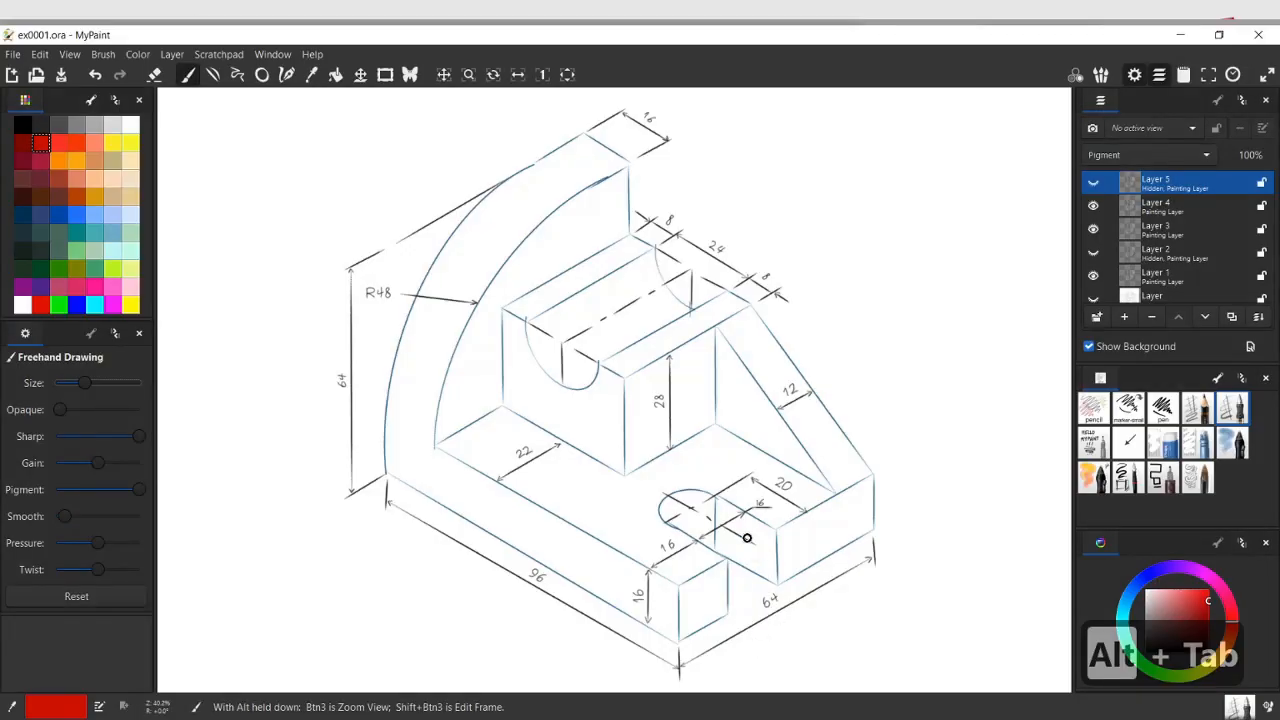
key("alt+Tab")
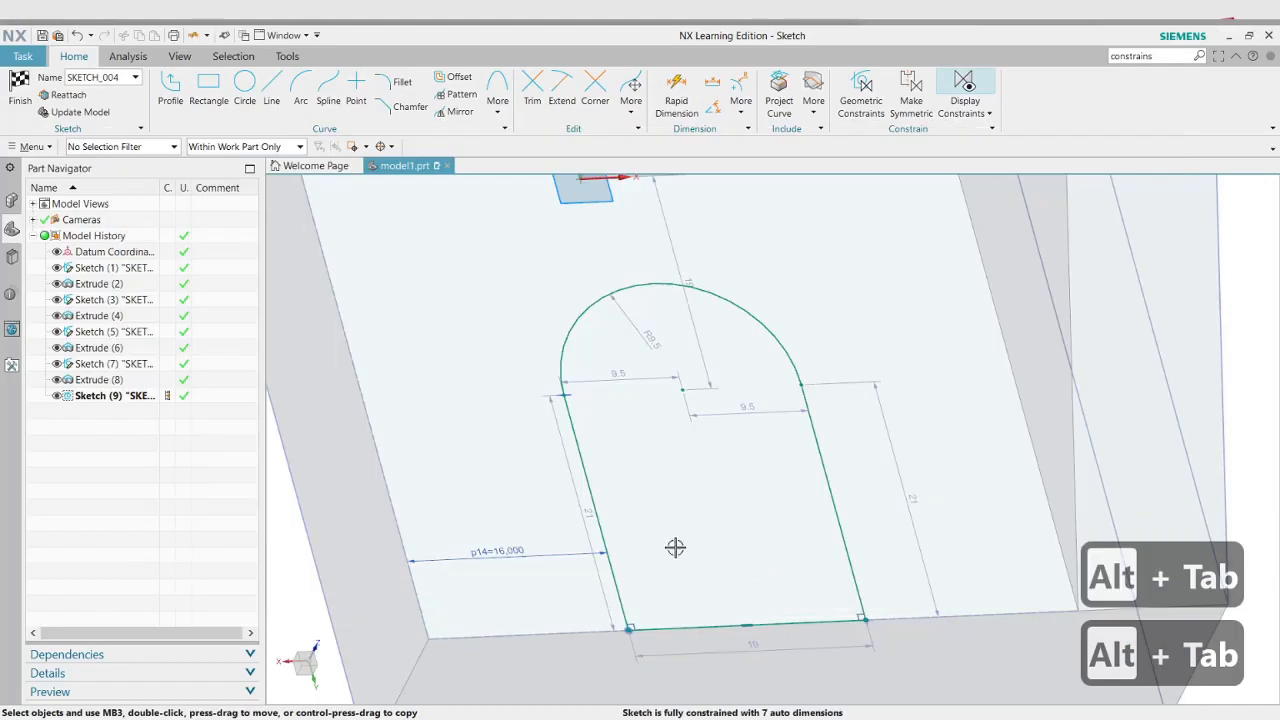
left_click(752, 648)
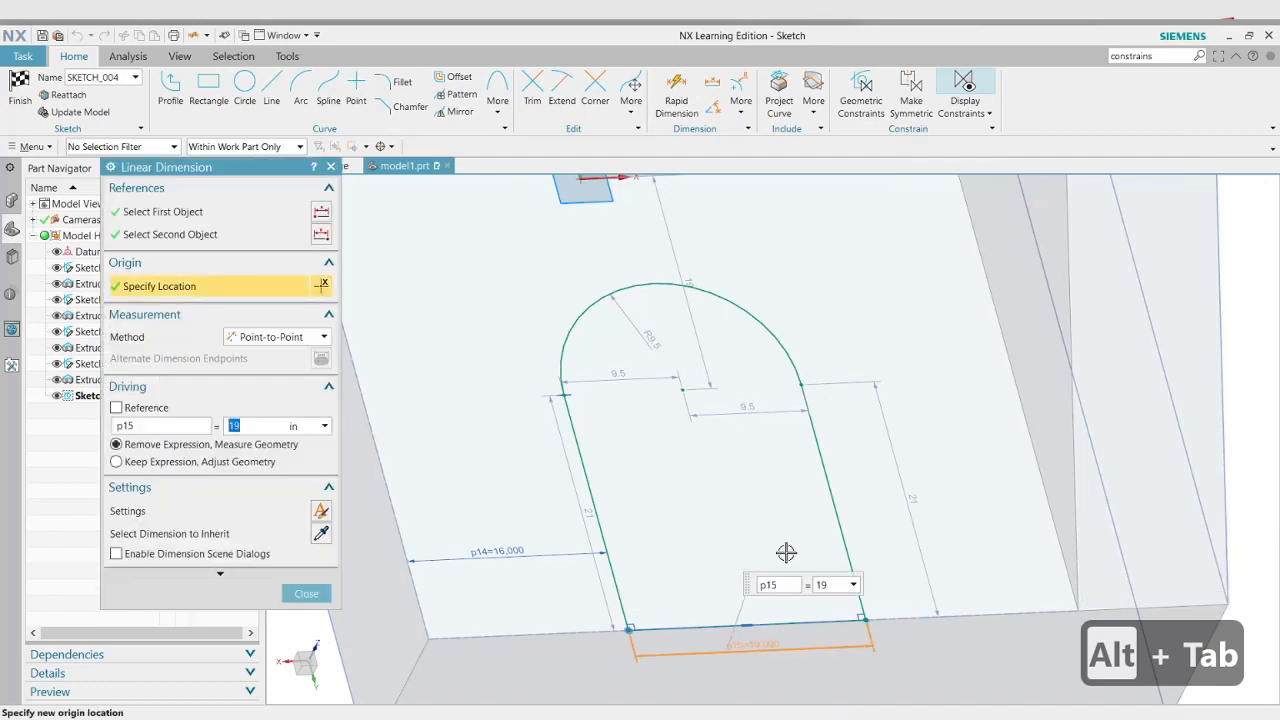
type("16")
key("Return")
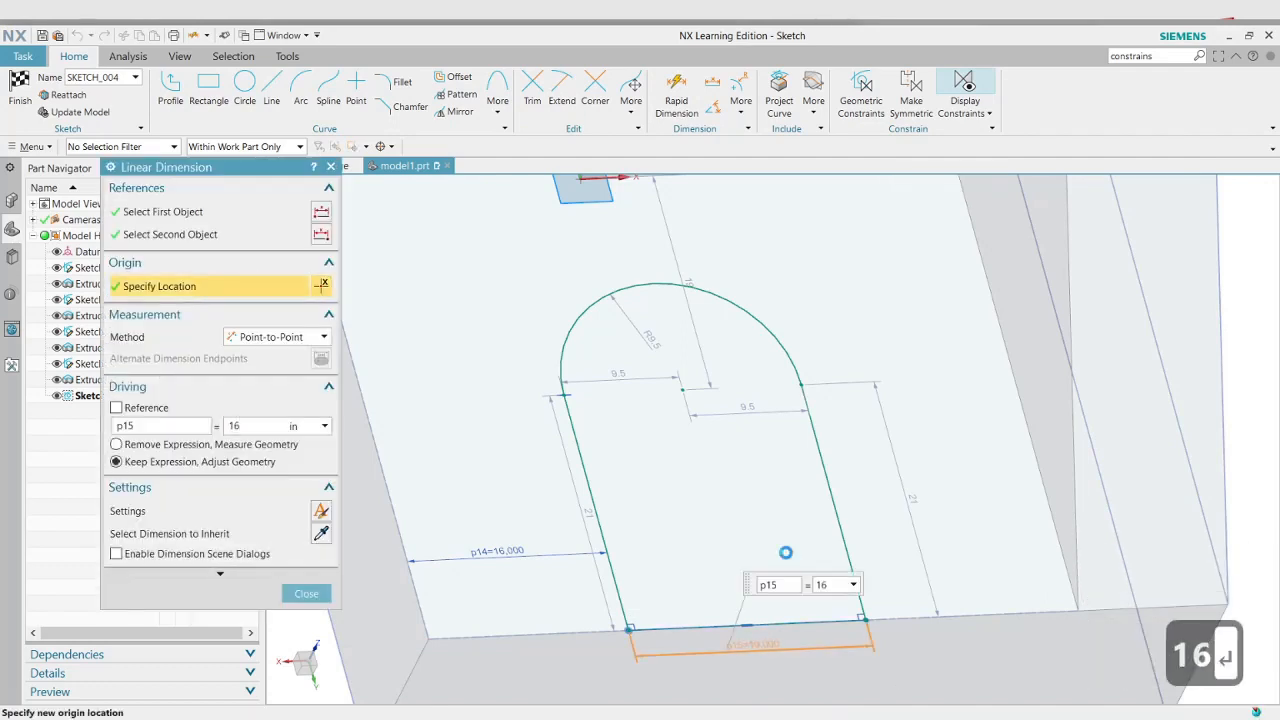
left_click(305, 593)
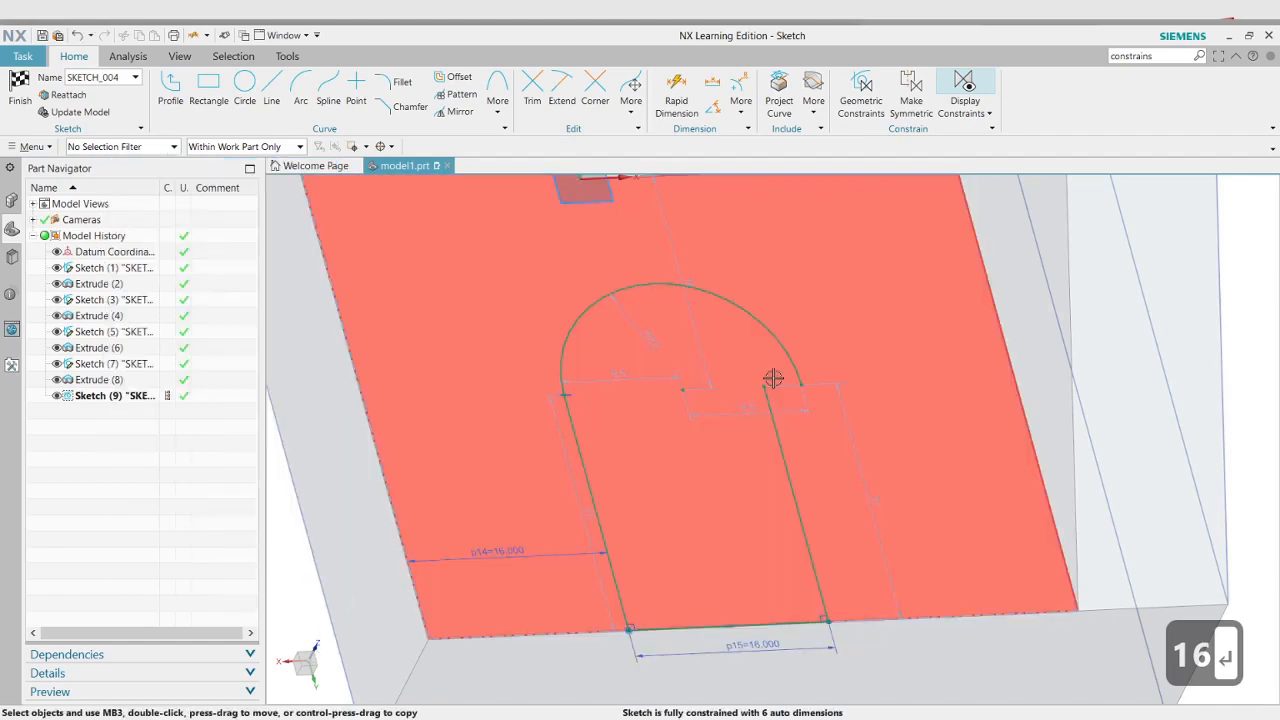
Make the arc's loose endpoint coincident with the inner end of the slot side line farther from the 16 offset dimension
scroll(779, 396, "up", 4)
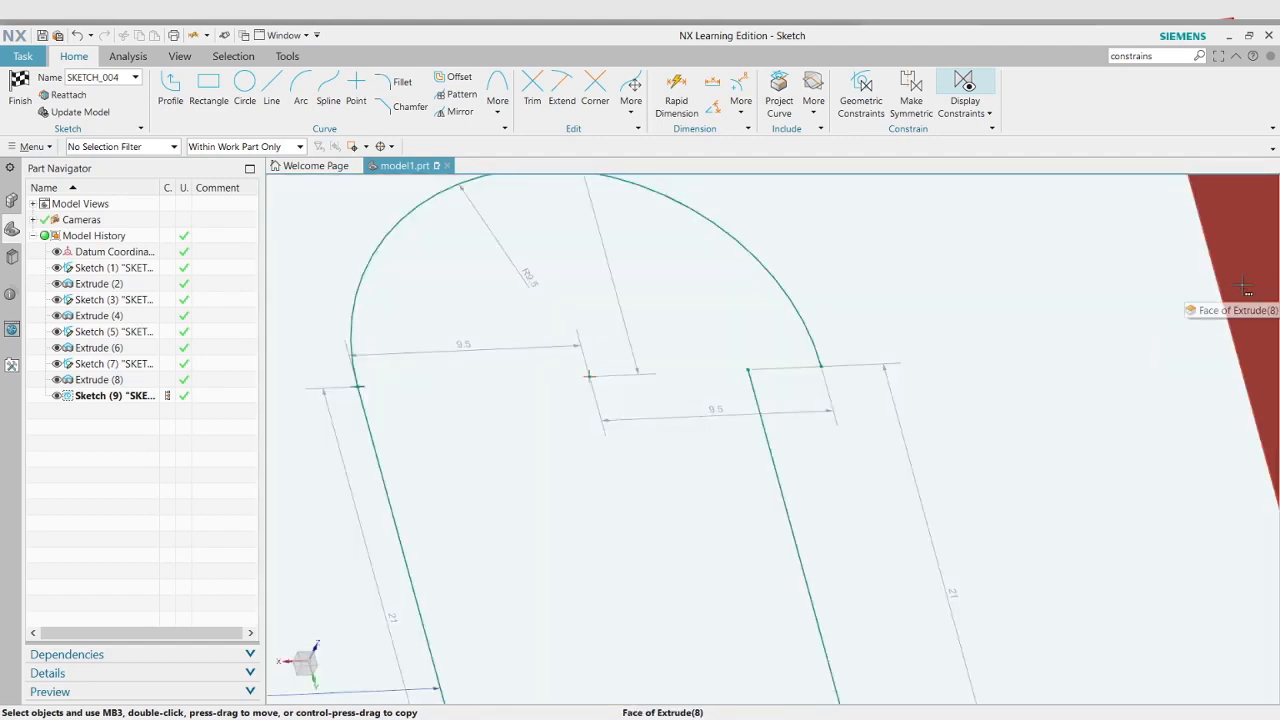
key("c")
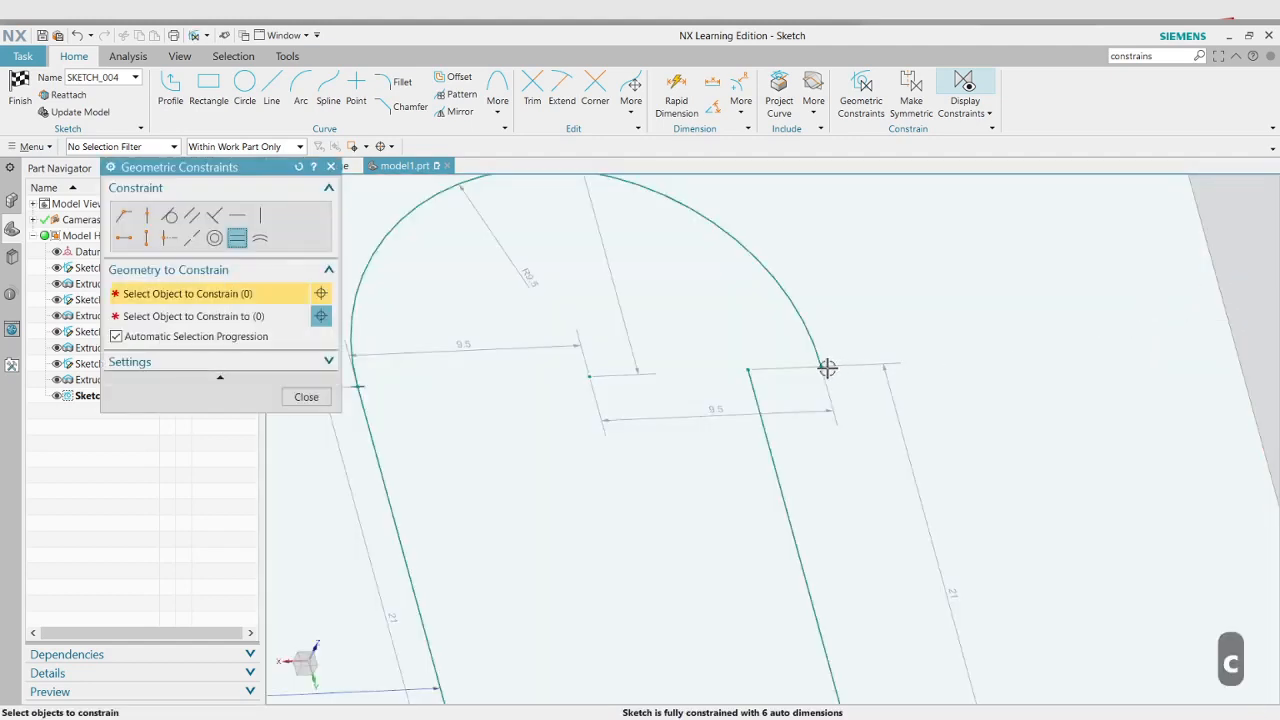
left_click(121, 220)
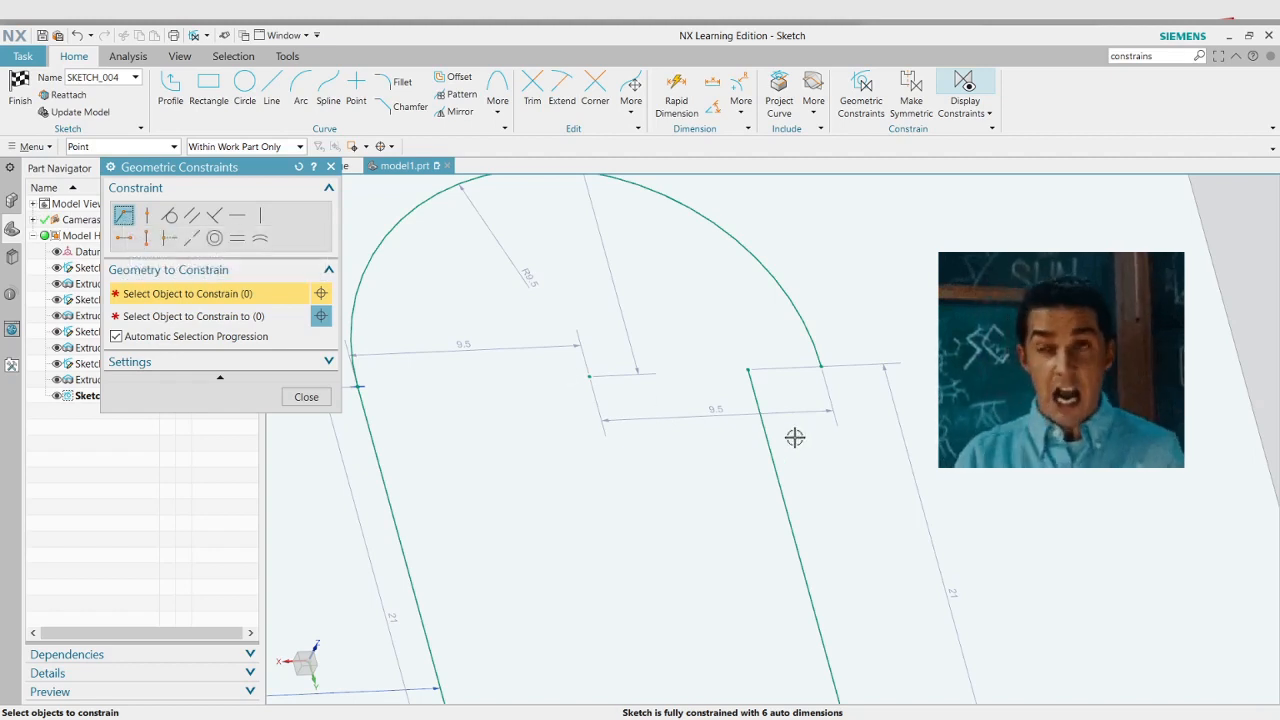
left_click(821, 368)
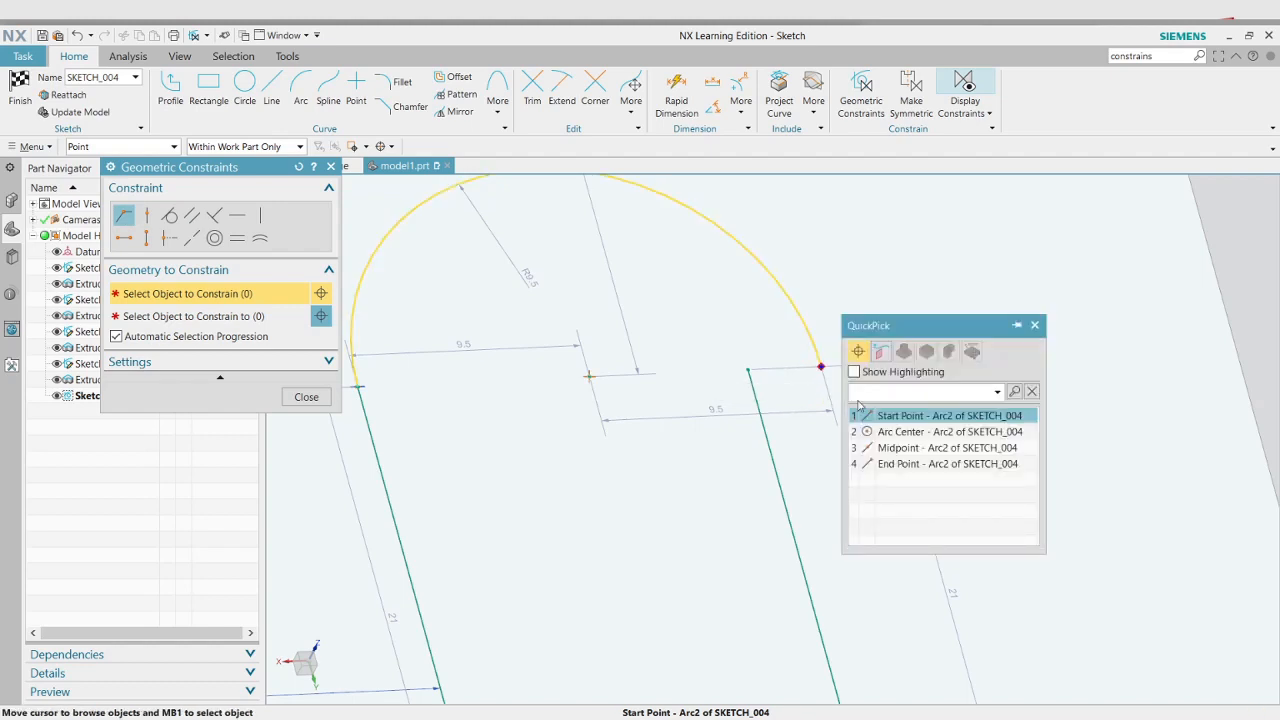
left_click(885, 415)
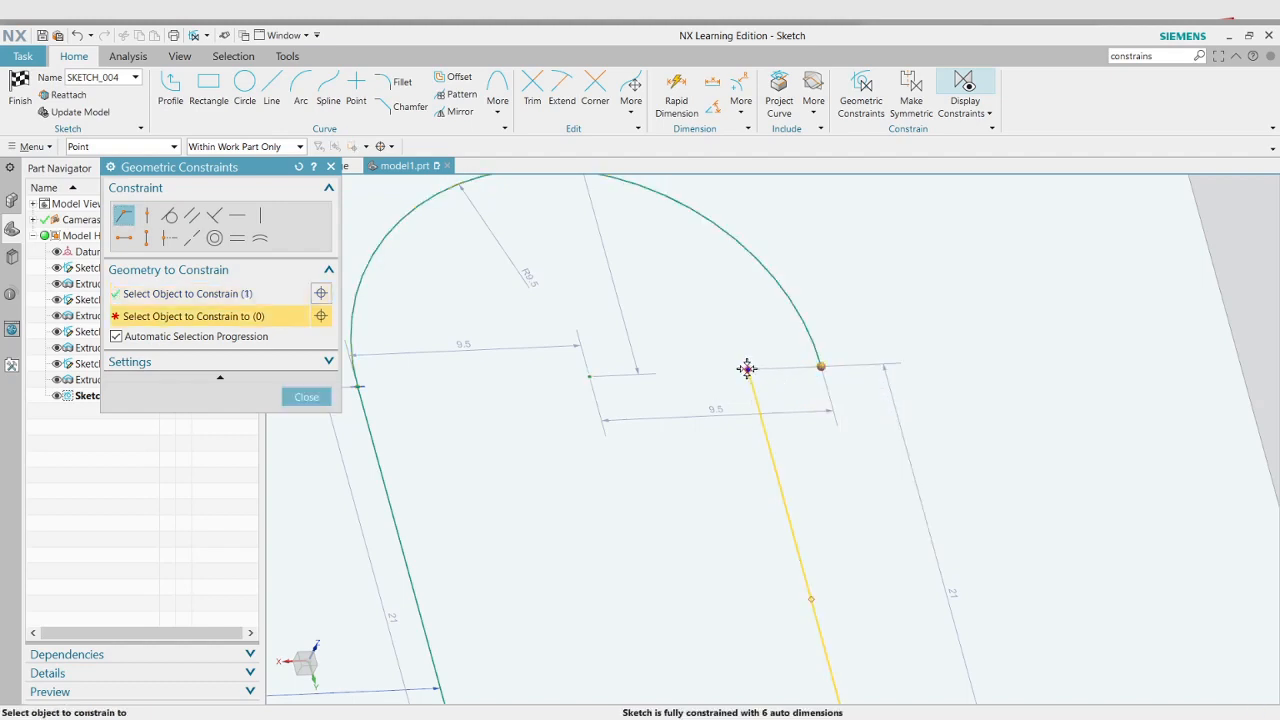
left_click(747, 370)
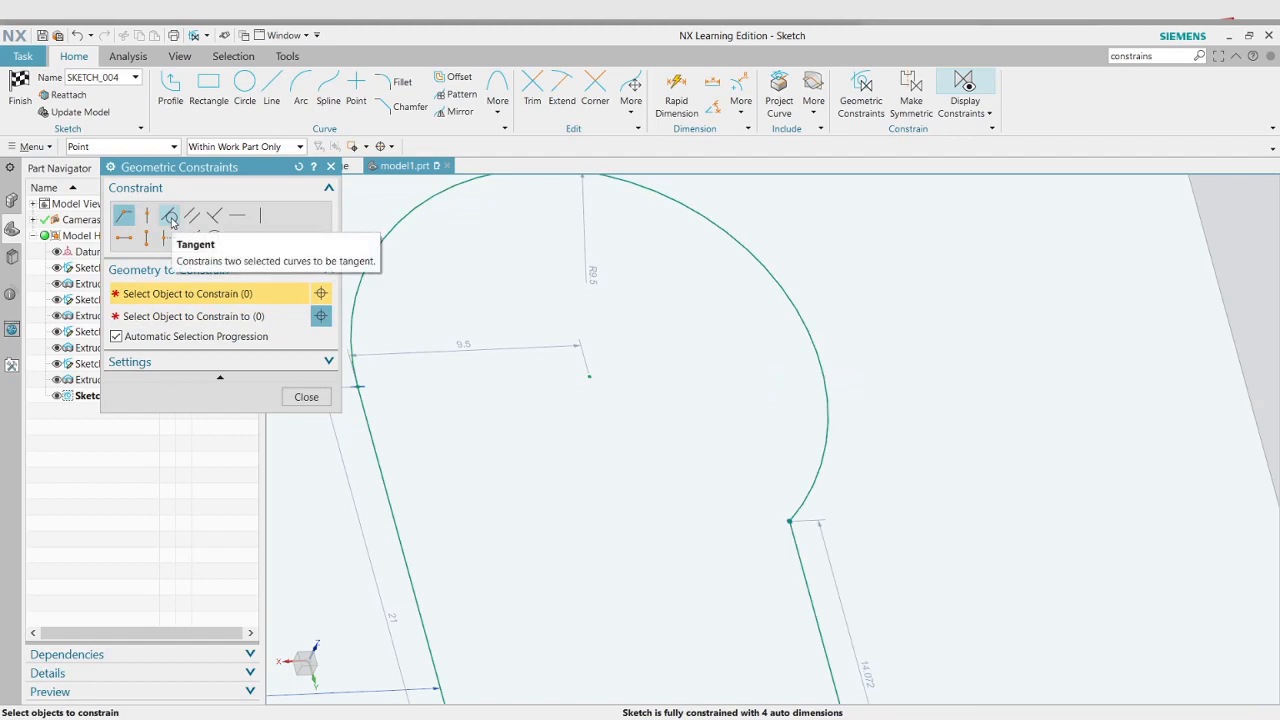
Constrain the slot's arc tangent to the side line just joined to it and close the geometric constraints
left_click(170, 217)
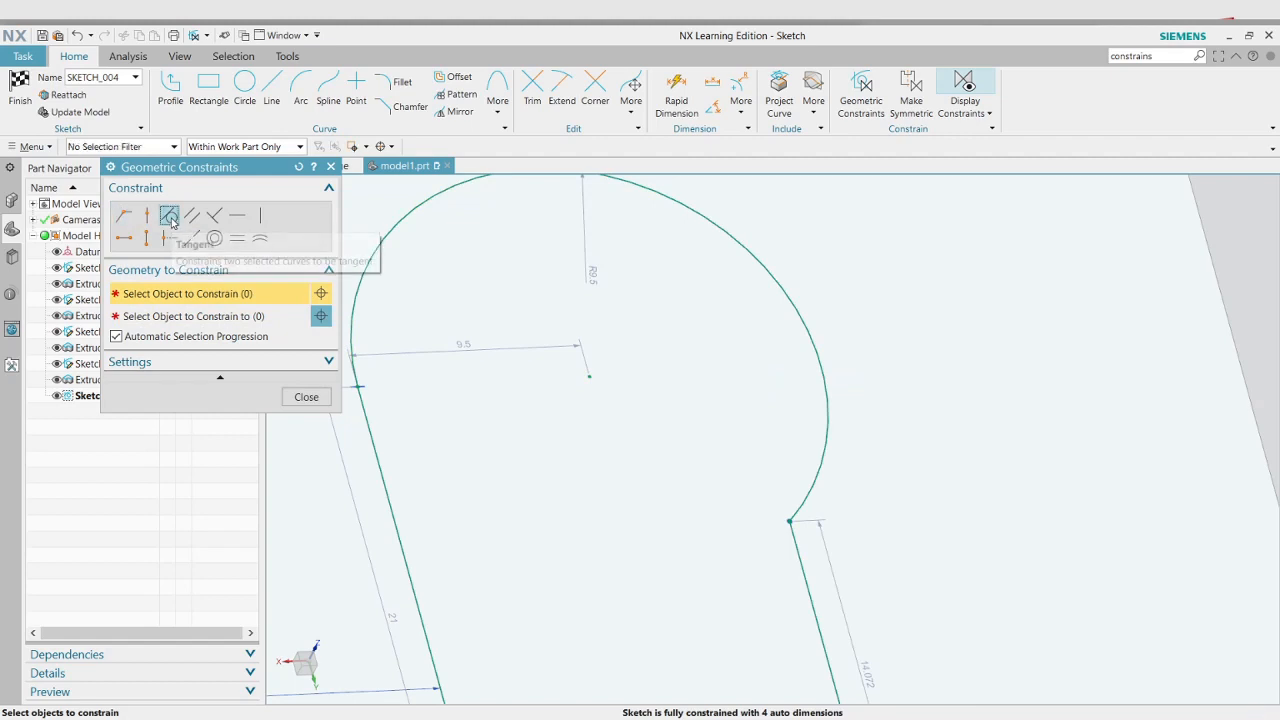
left_click(825, 413)
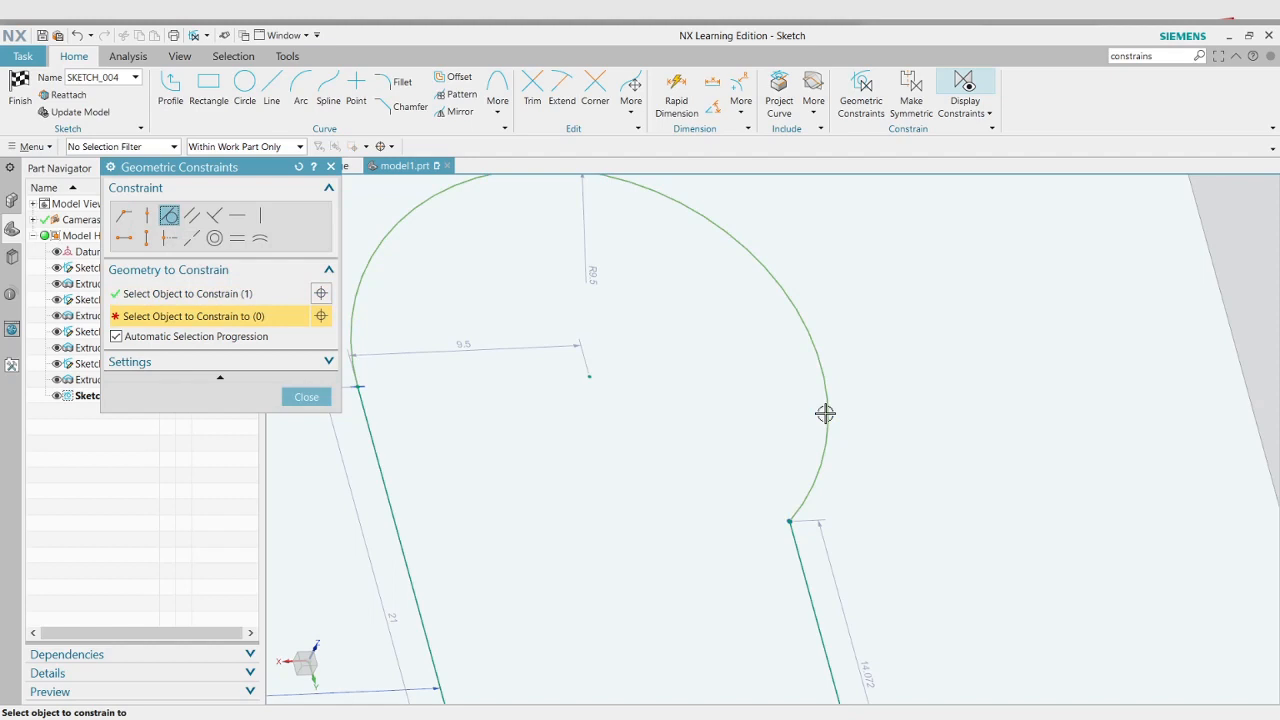
left_click(797, 555)
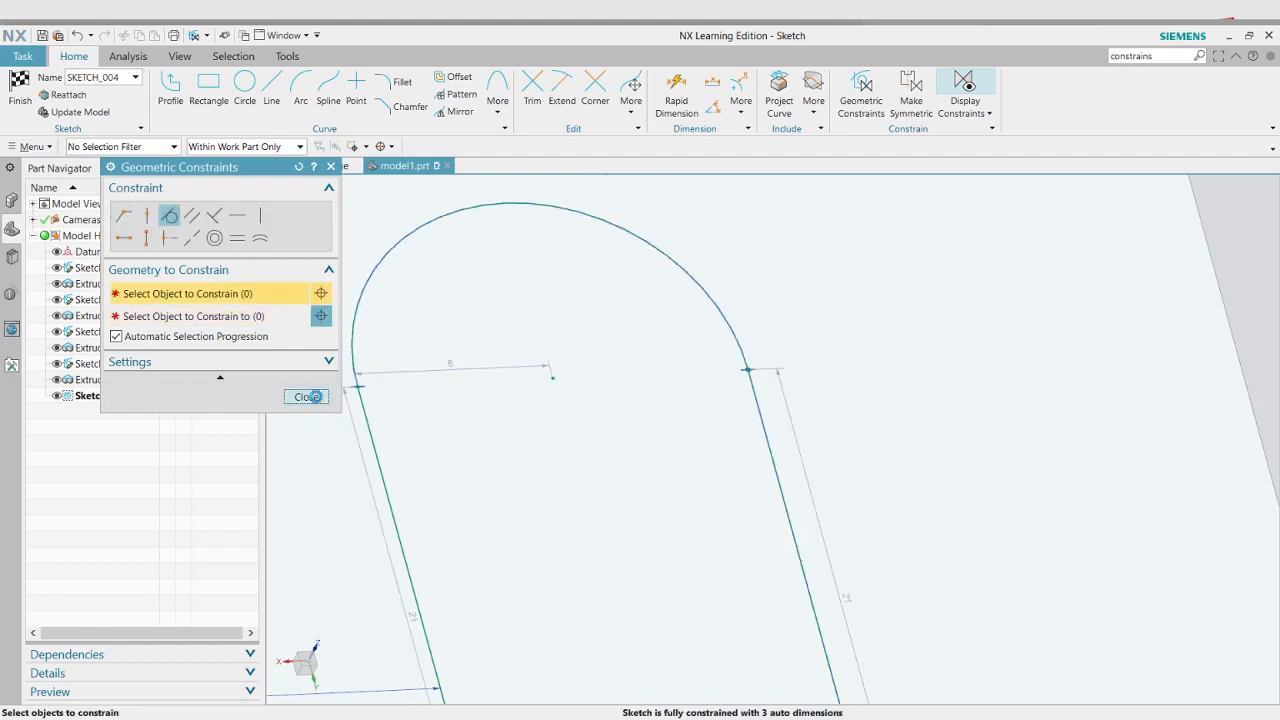
left_click(306, 396)
Check the slot's straight length in the MyPaint drawing, return to NX and set the side line farther from the offset dimension to 20
scroll(868, 312, "up", 3)
scroll(868, 312, "down", 2)
scroll(868, 312, "down", 3)
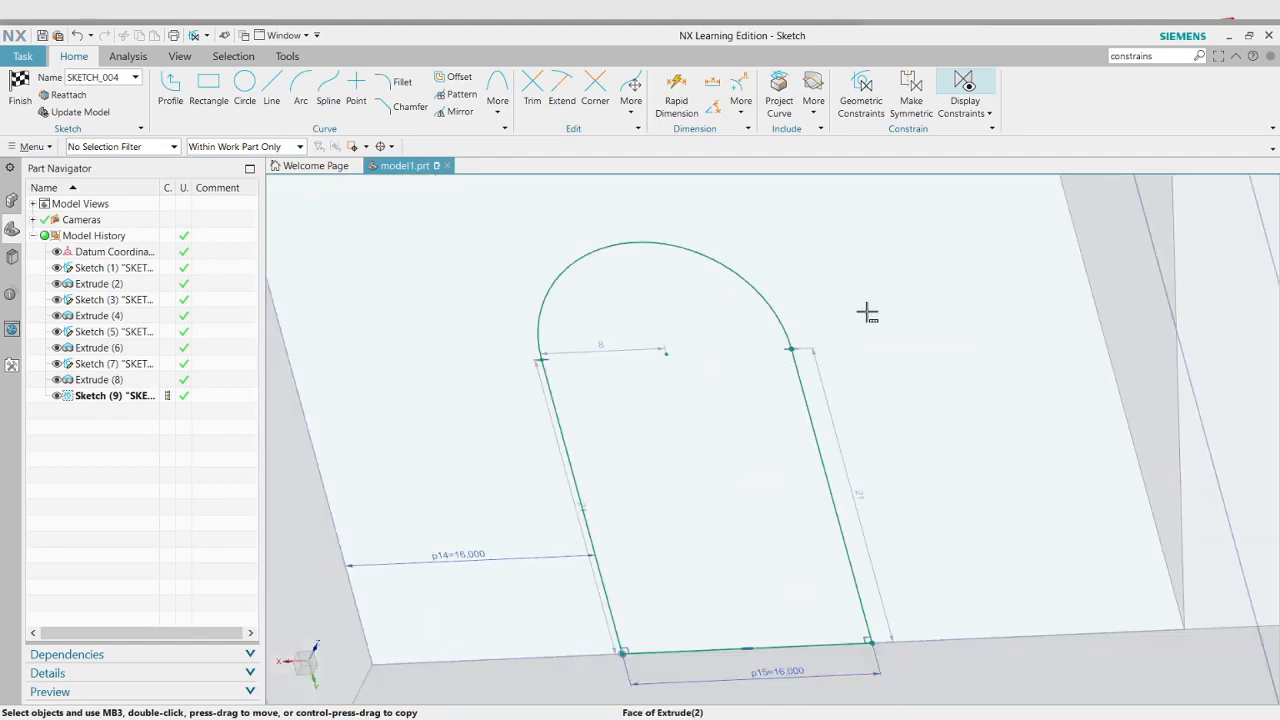
key("alt+Tab")
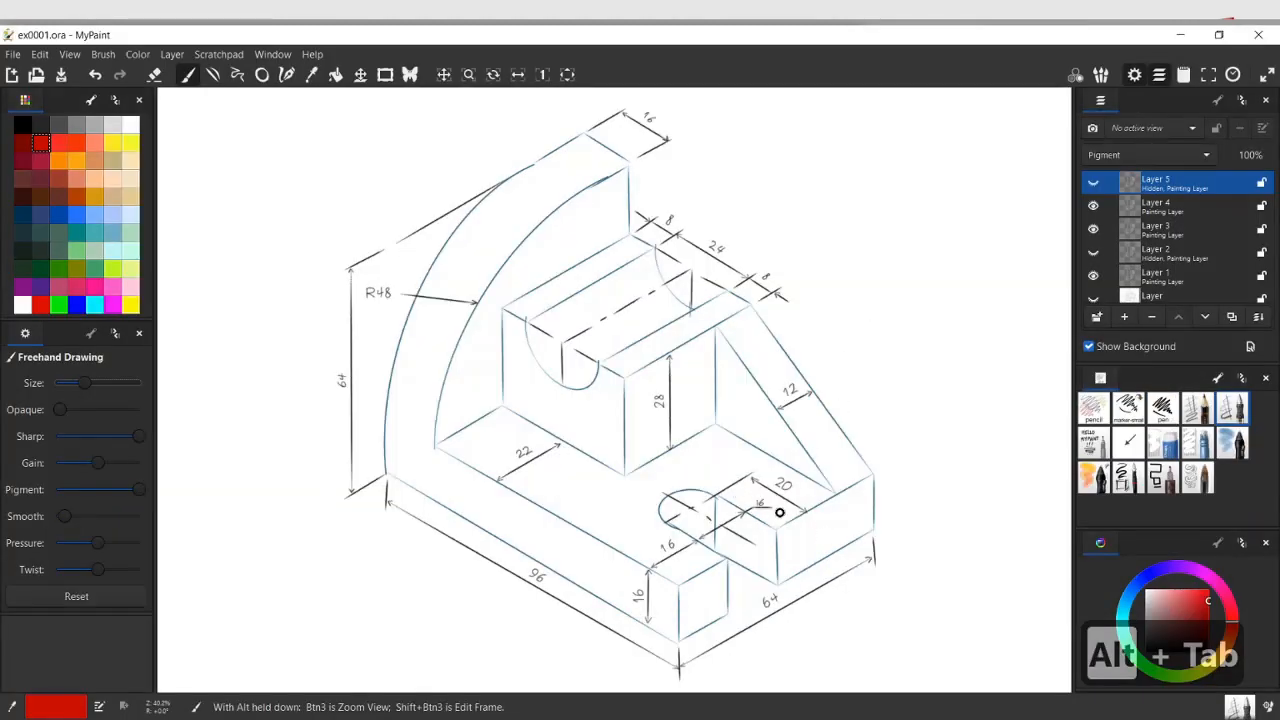
key("alt+Tab")
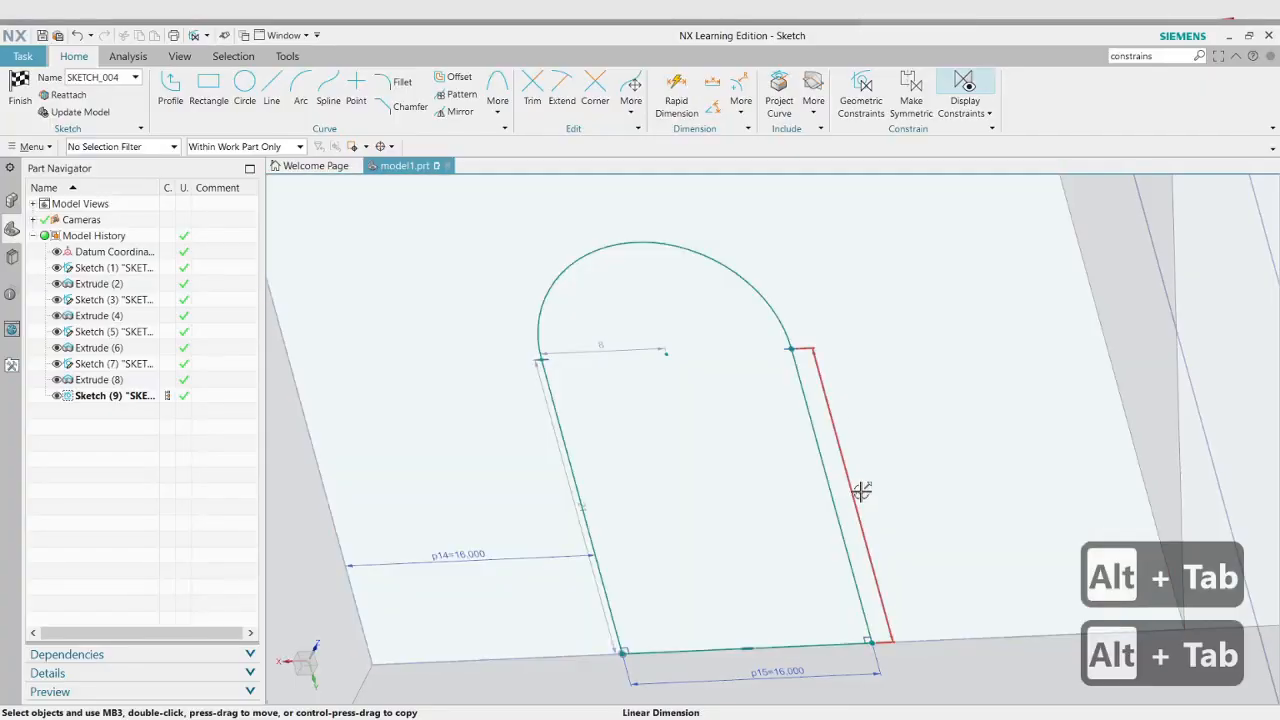
key("alt+Tab")
key("alt+Tab")
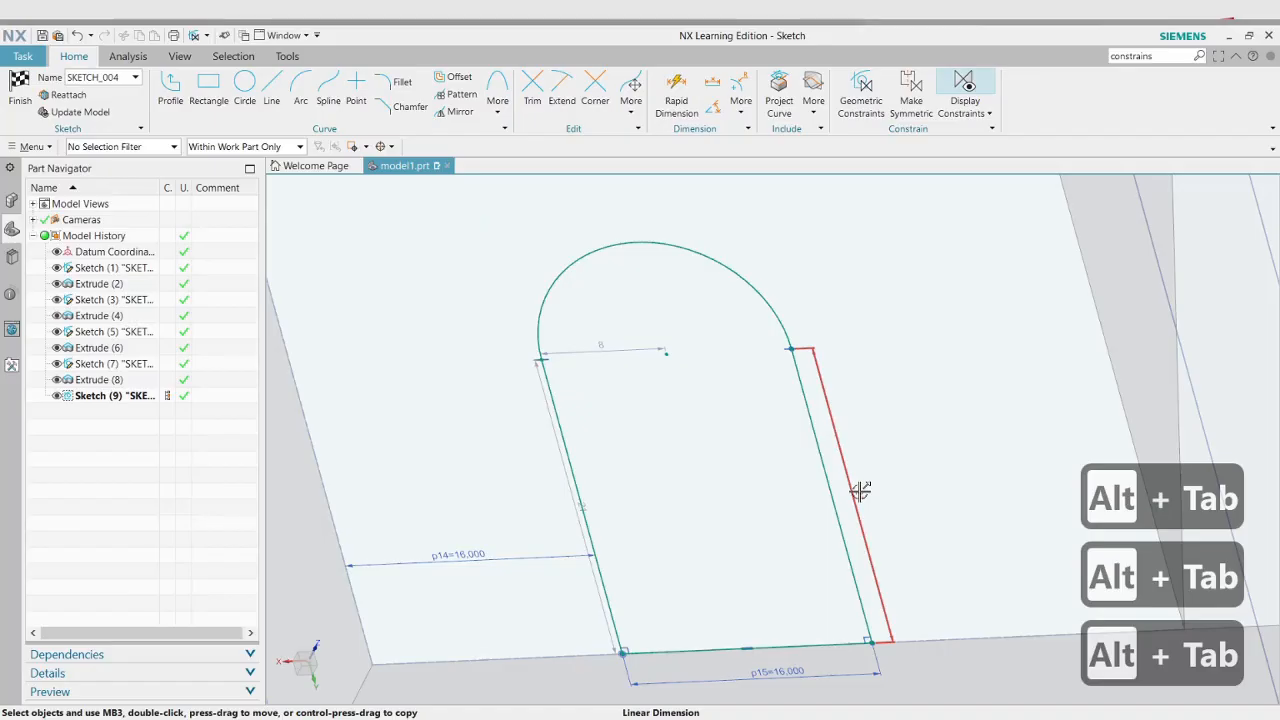
left_click(860, 490)
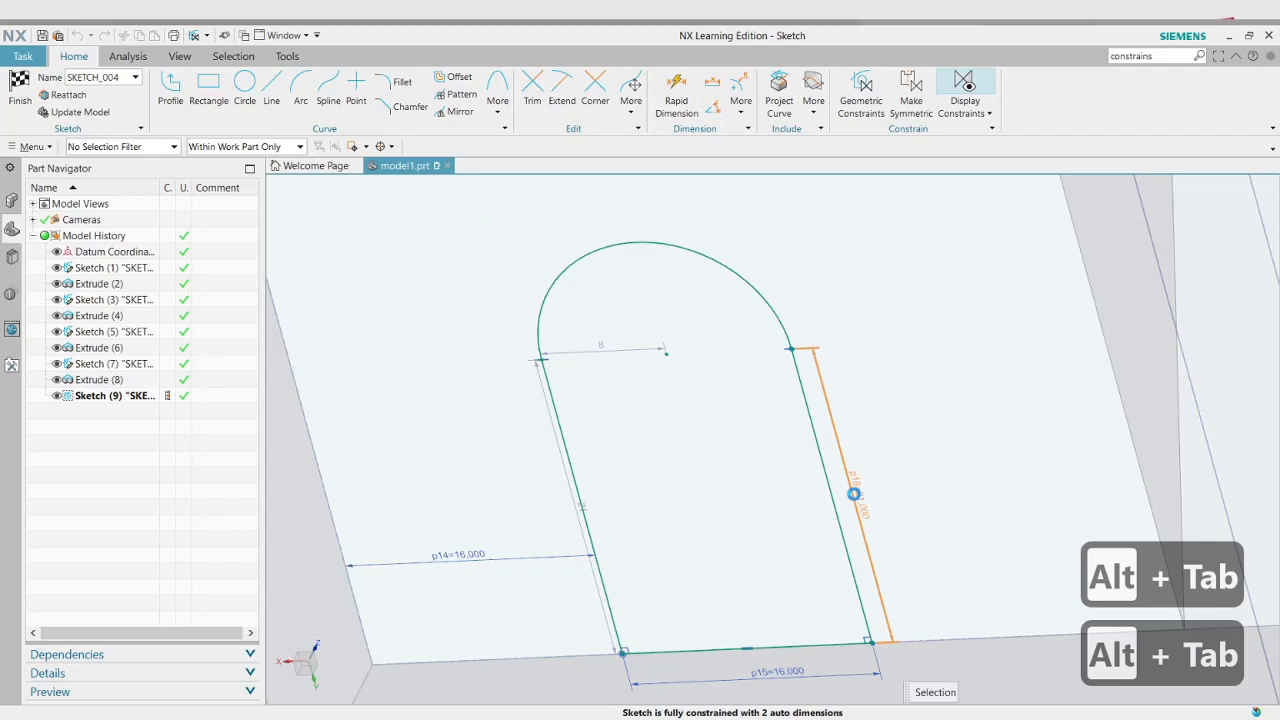
left_click(850, 488)
type("20")
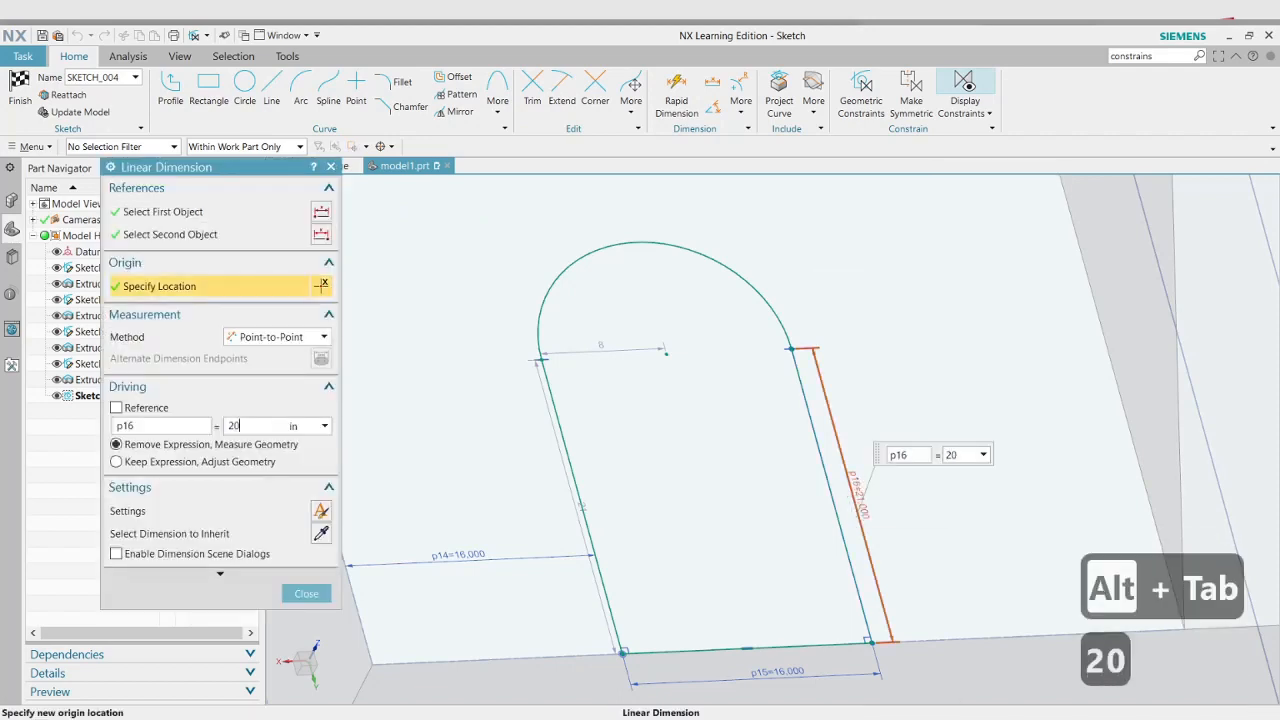
key("Return")
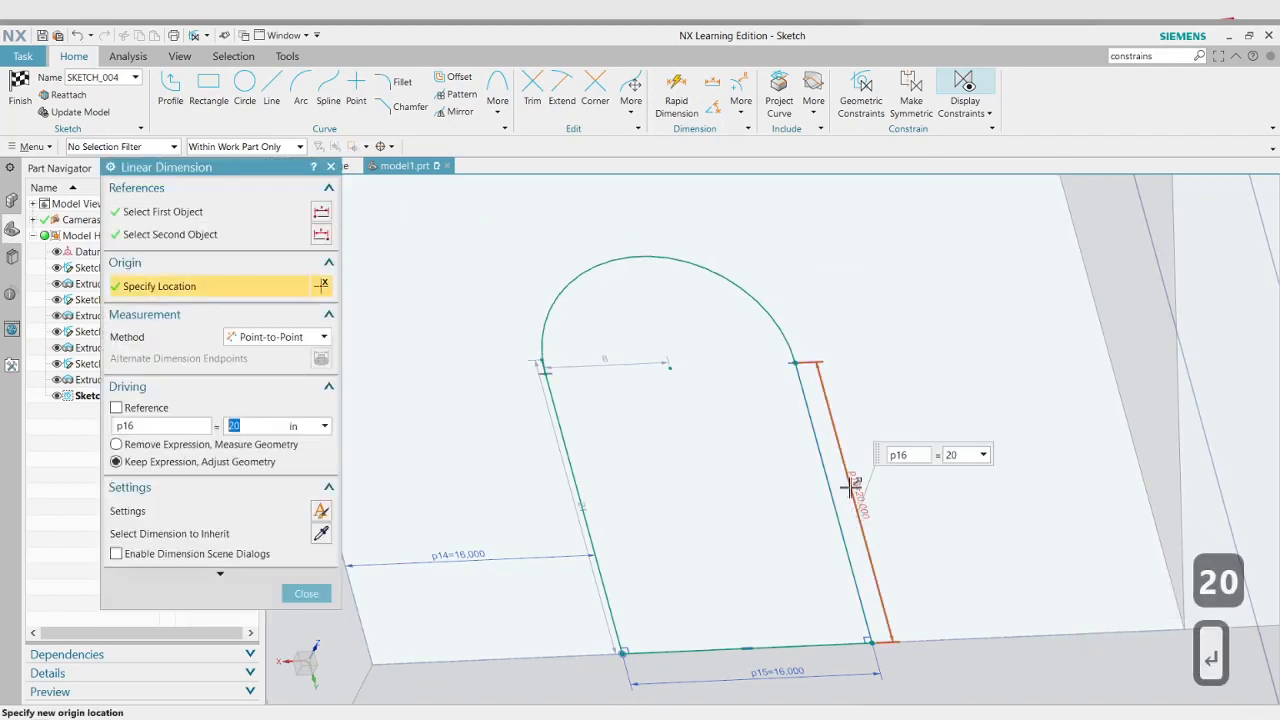
left_click(303, 594)
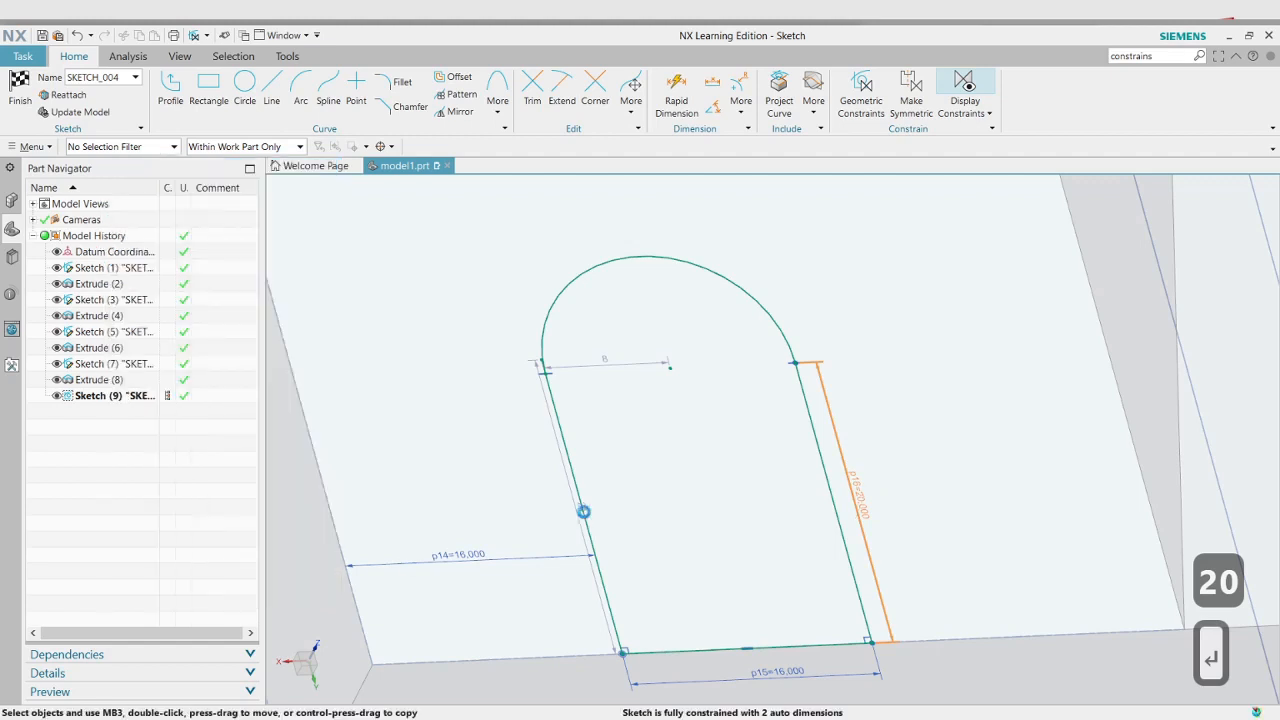
Pull the arc's unconnected endpoint off the side line next to the offset dimension, into the slot outline
scroll(620, 483, "up", 3)
scroll(622, 484, "down", 5)
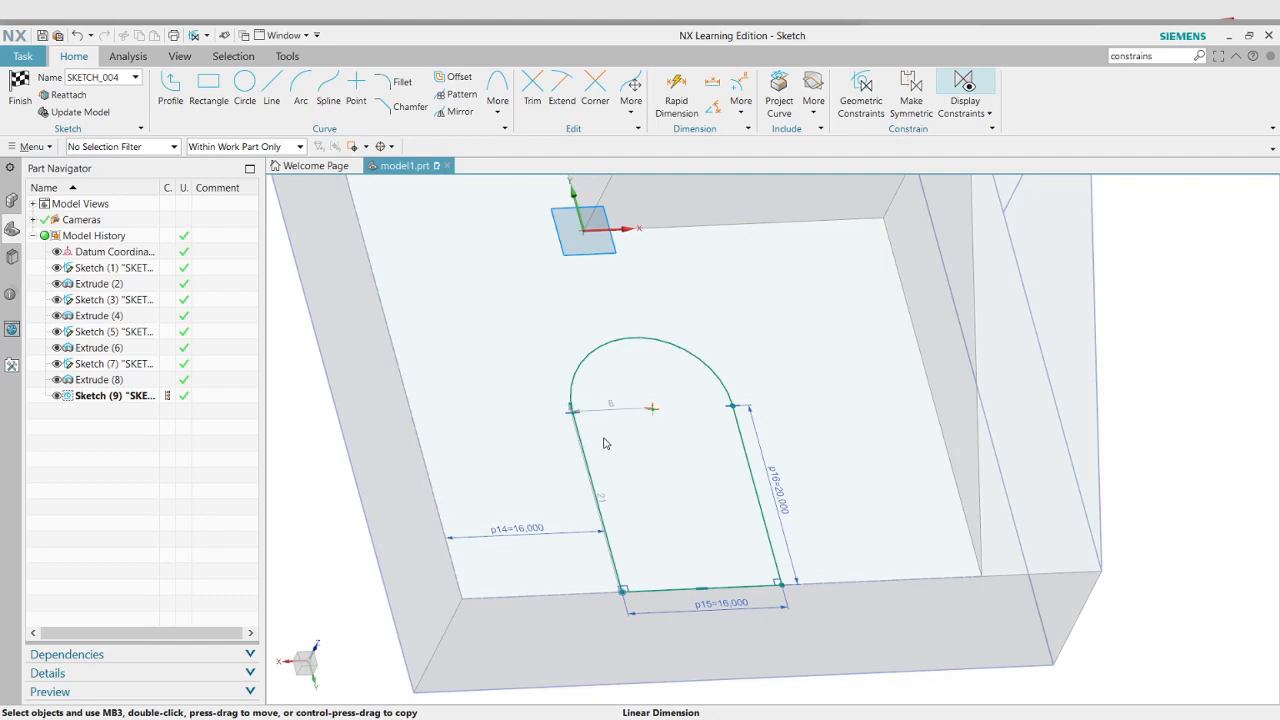
key("Escape")
key("Escape")
left_click_drag(570, 411, 617, 466)
key("Escape")
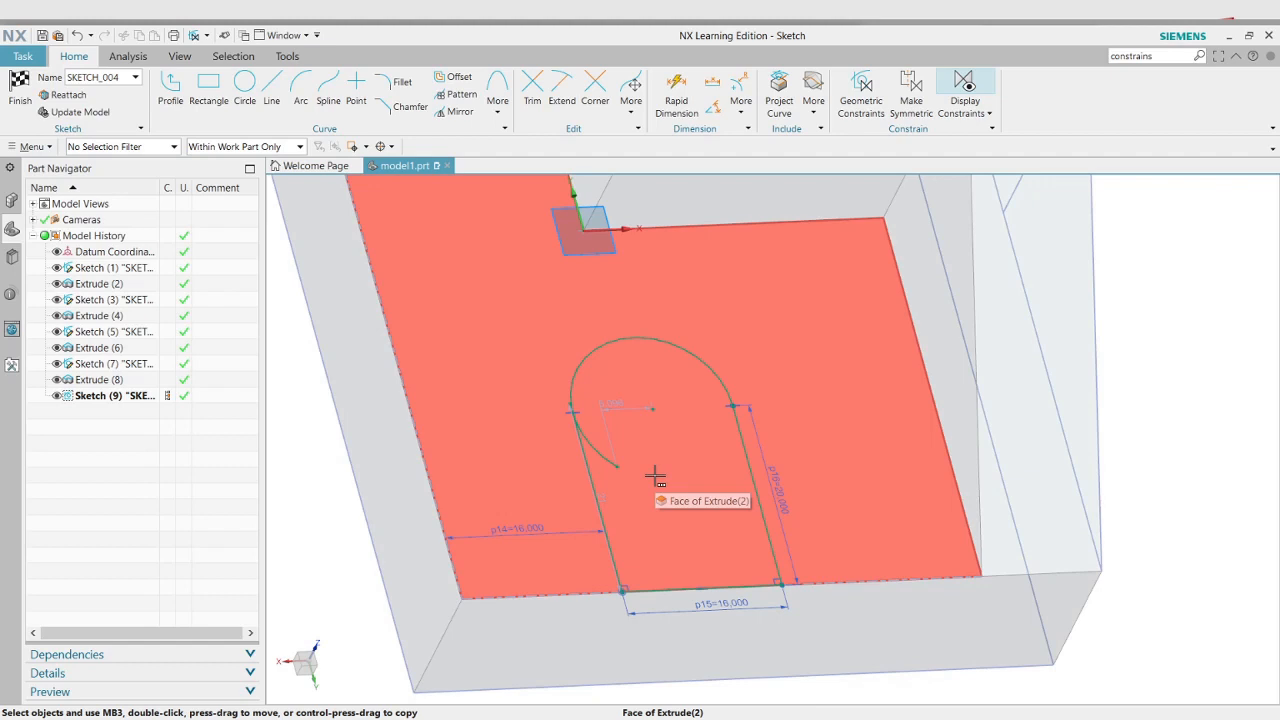
Make the arc's pulled-away endpoint coincident with the inner end of the side line next to the offset dimension
key("c")
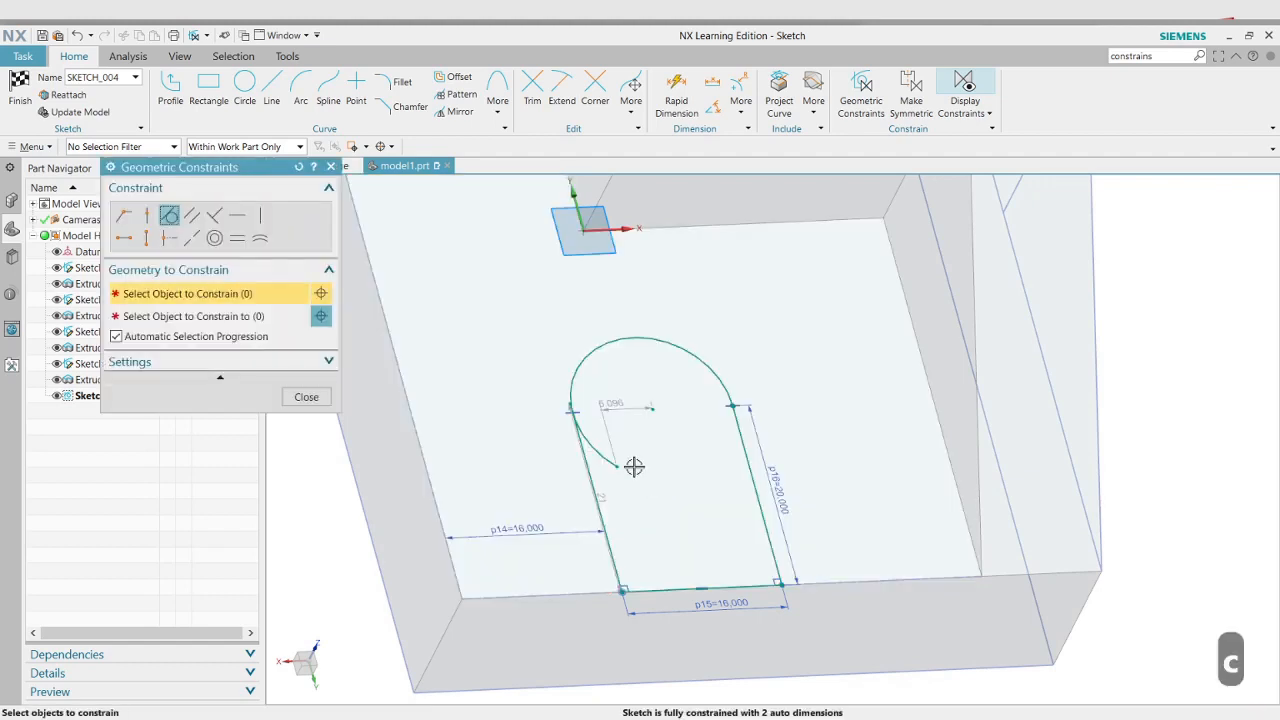
left_click(122, 216)
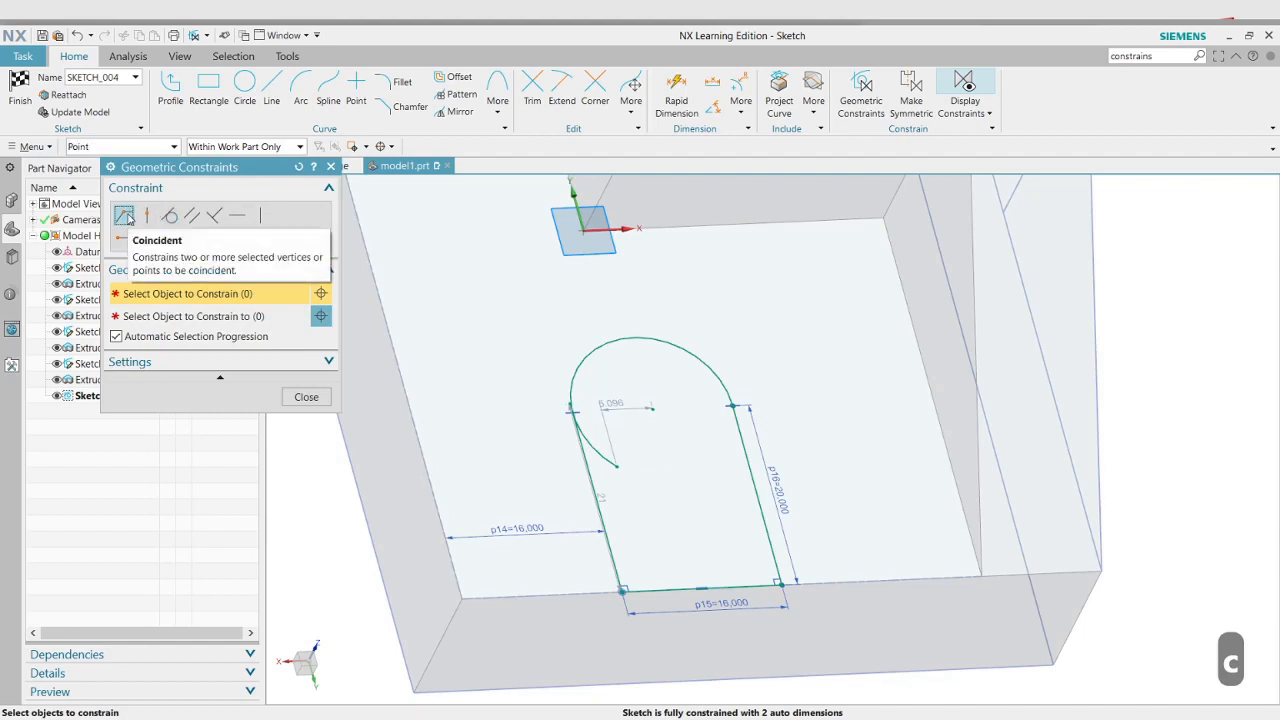
left_click(617, 466)
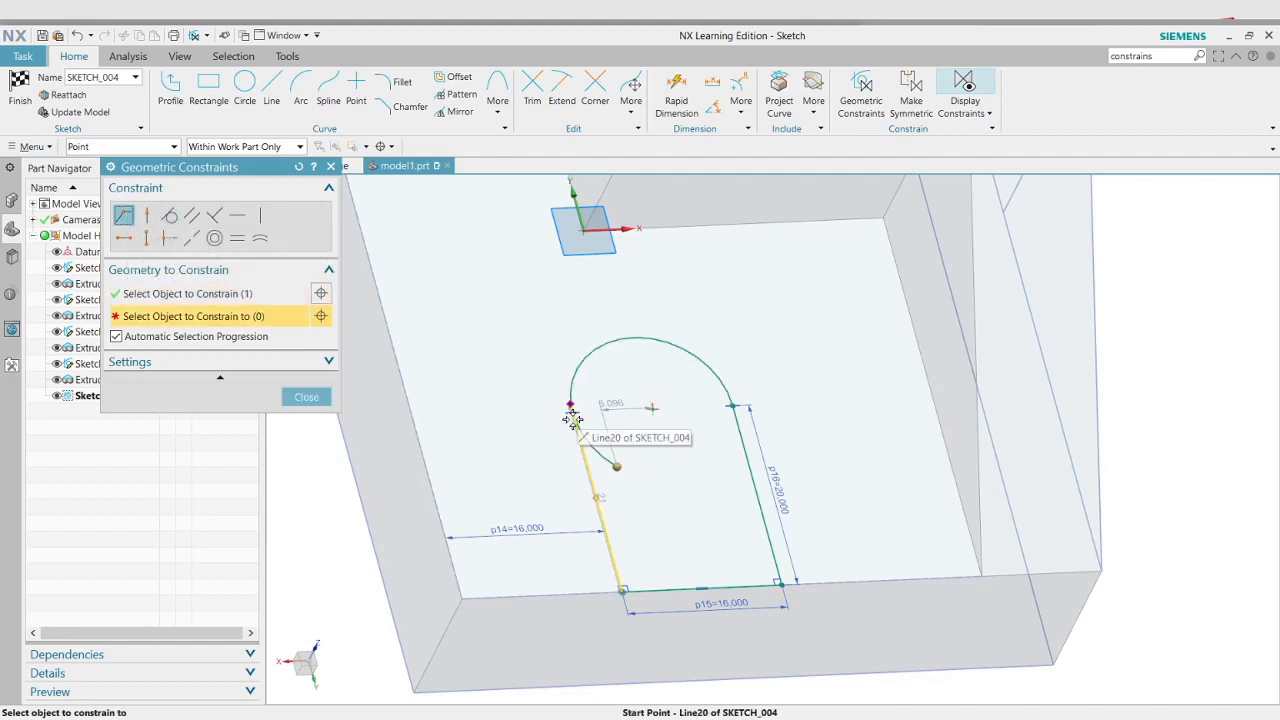
scroll(572, 418, "down", 3)
scroll(572, 418, "up", 8)
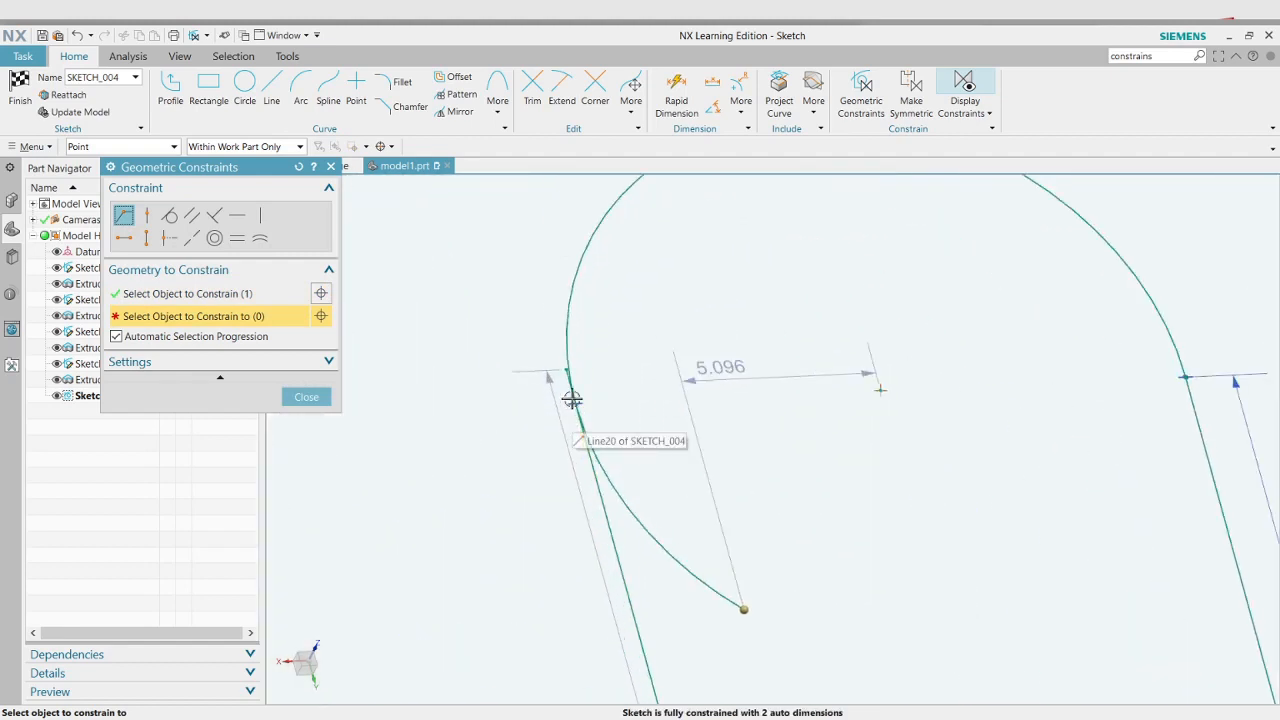
scroll(567, 370, "up", 5)
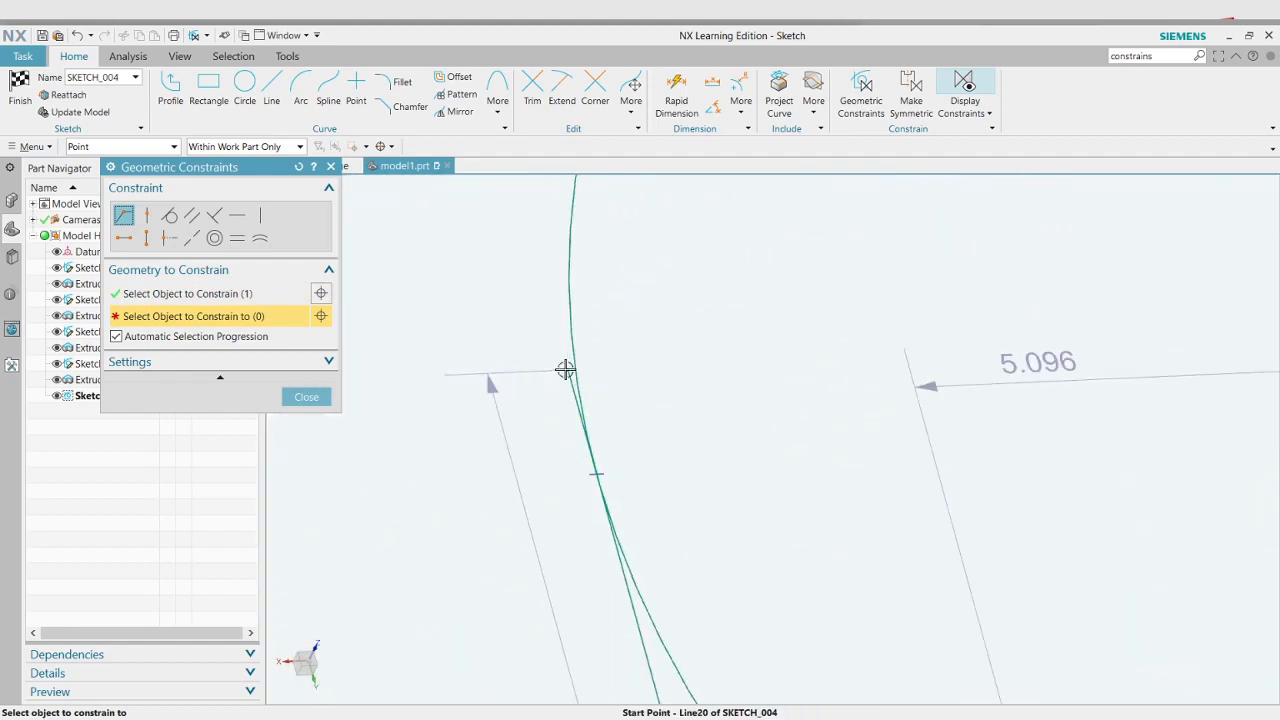
left_click(567, 370)
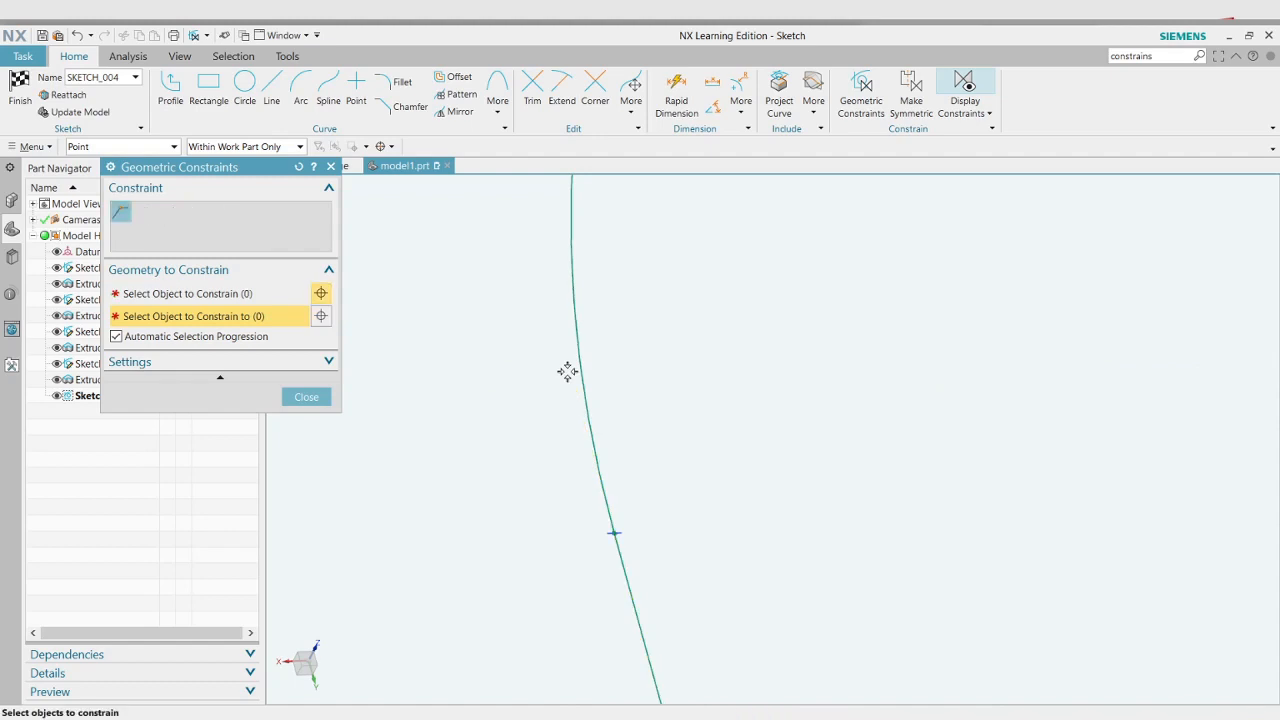
scroll(500, 457, "up", 2)
scroll(502, 457, "down", 5)
scroll(502, 457, "down", 3)
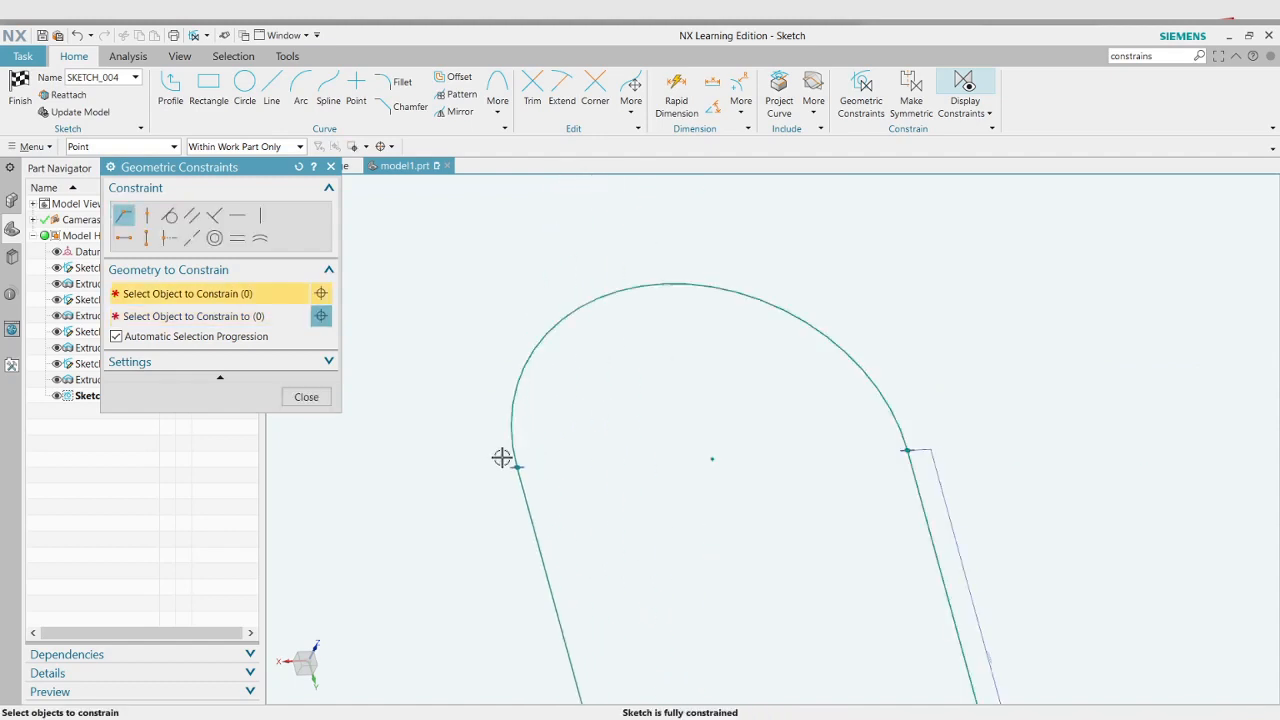
key("Escape")
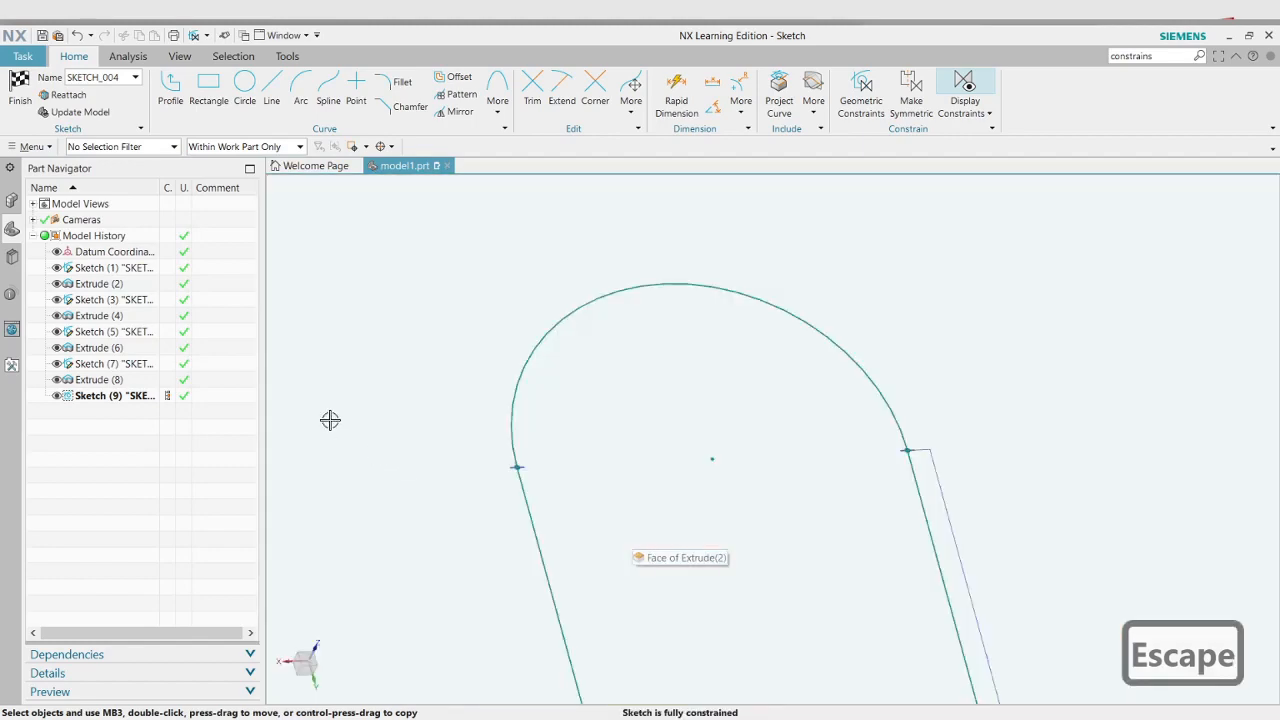
Finish the slot sketch on the base's upper face and return to the solid model
scroll(362, 432, "down", 2)
scroll(362, 432, "down", 2)
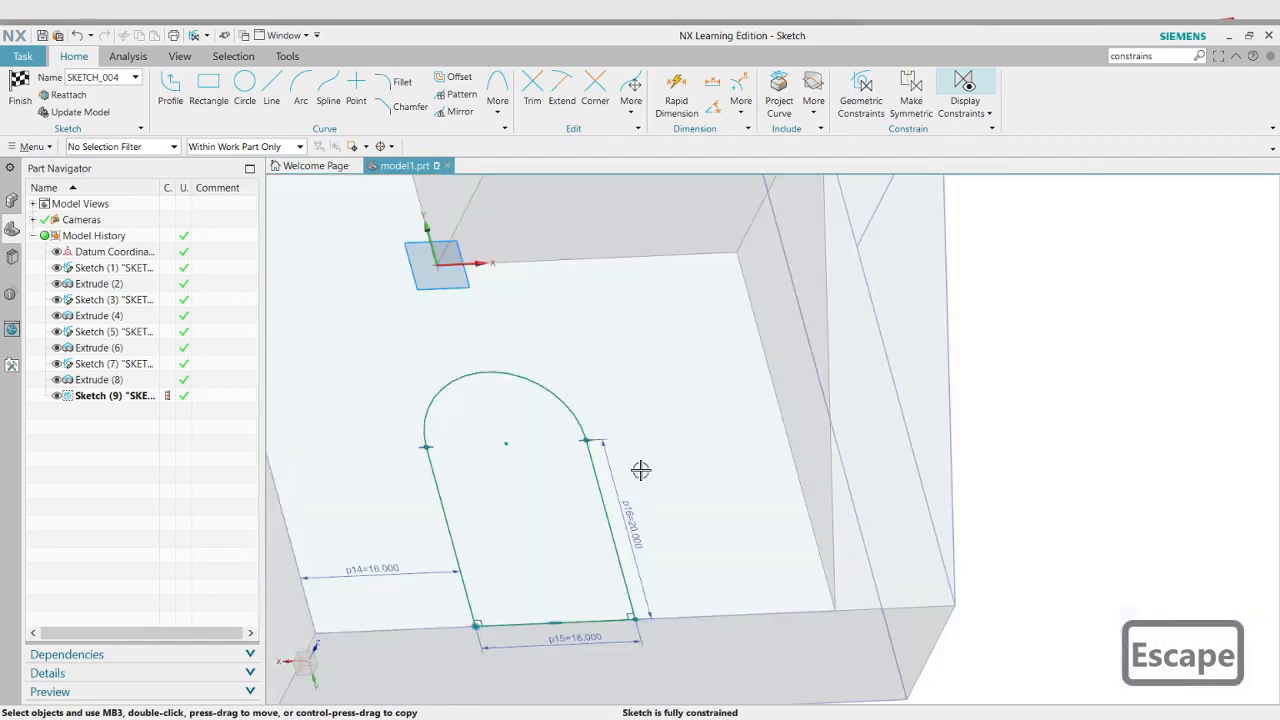
key("ctrl+shift+q")
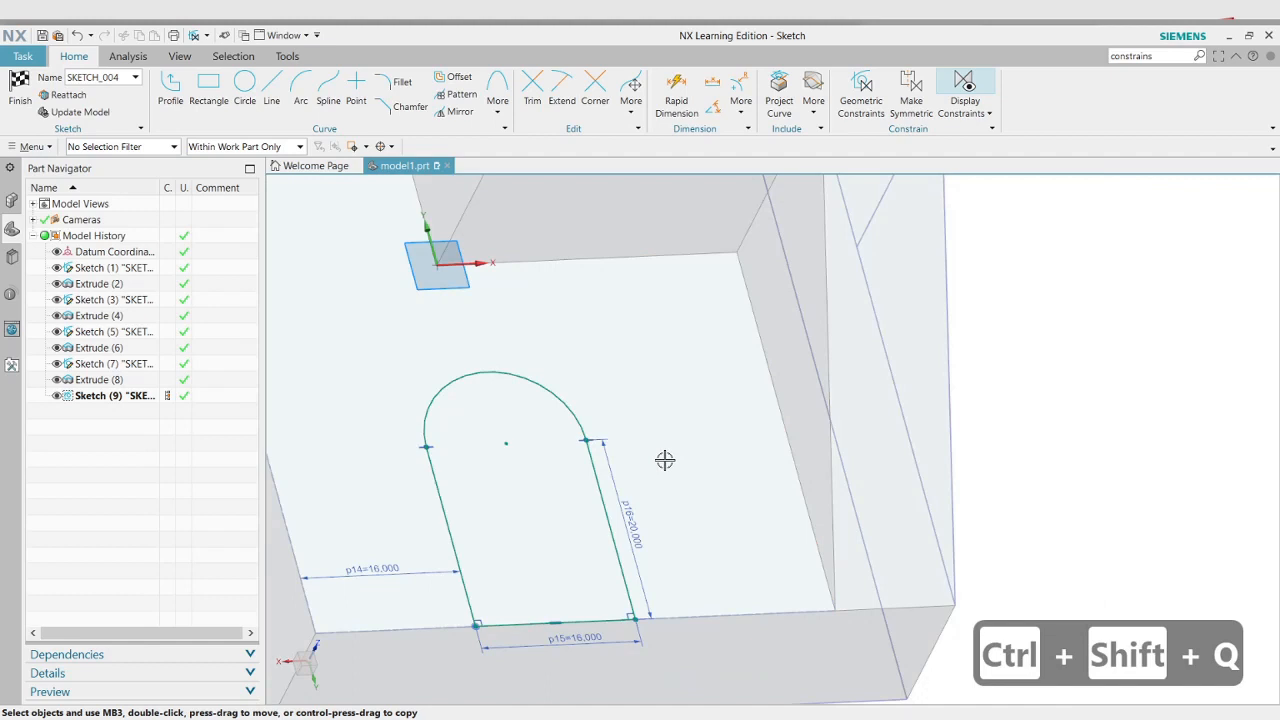
key("ctrl+q")
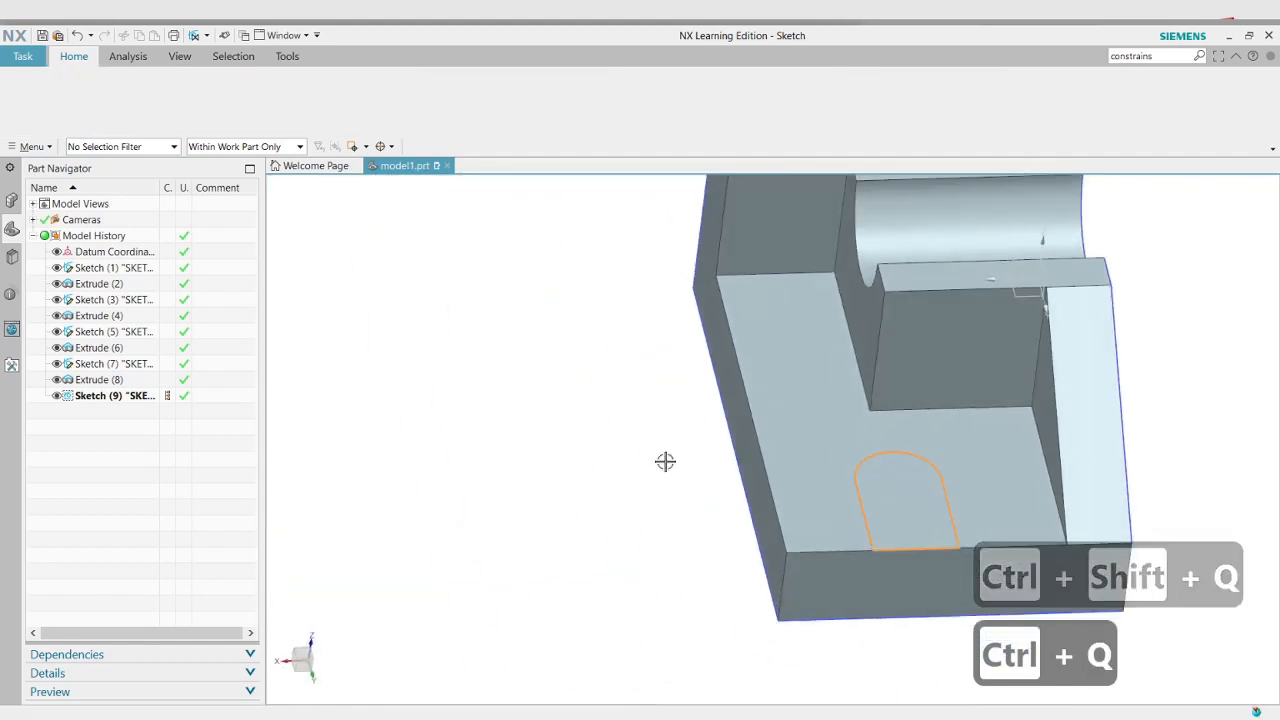
Set up an Extrude of the slot profile that subtracts from the bracket body, with its direction reversed down into the base
key("Escape")
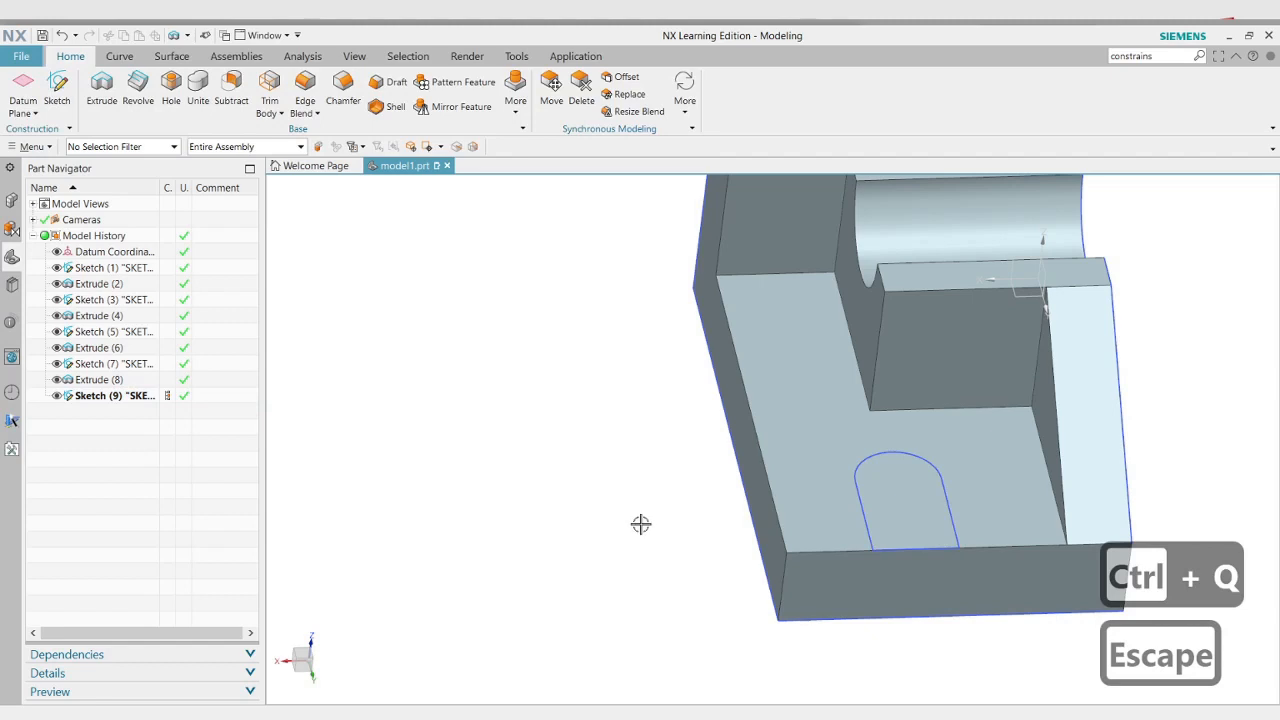
key("Escape")
key("Escape")
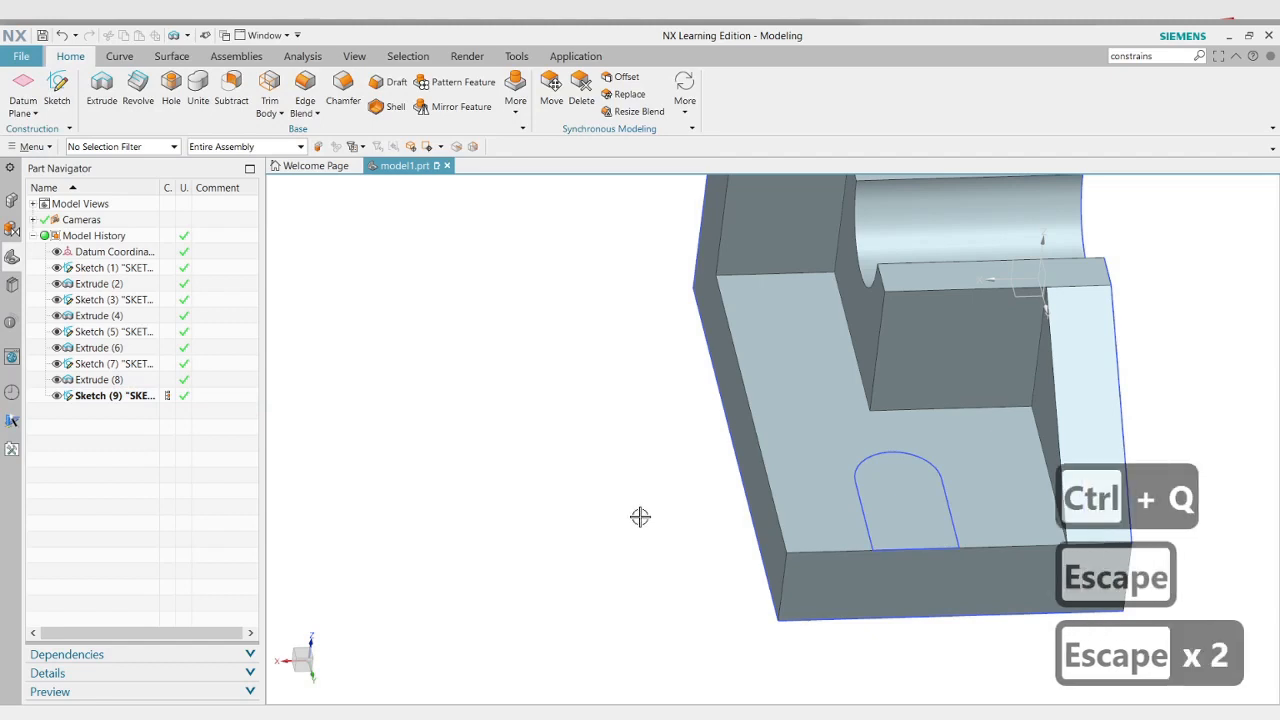
key("x")
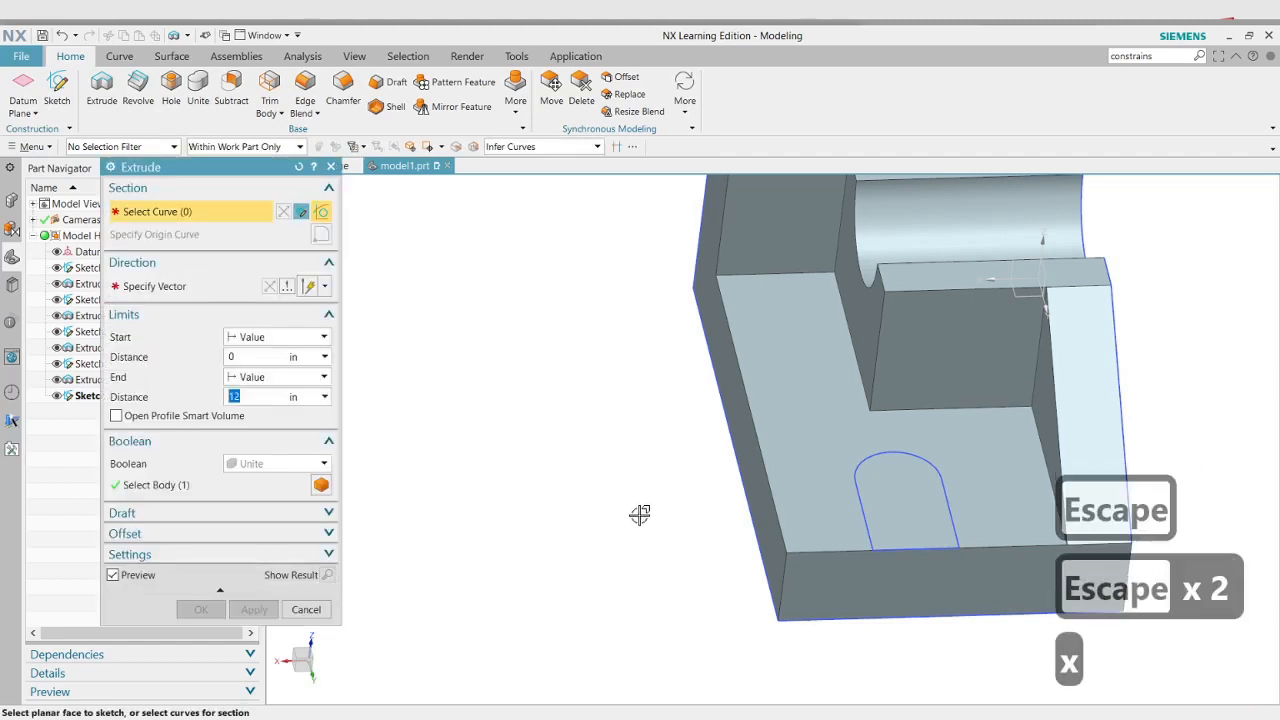
middle_click_drag(909, 660, 930, 677)
scroll(927, 544, "down", 2)
scroll(927, 544, "up", 4)
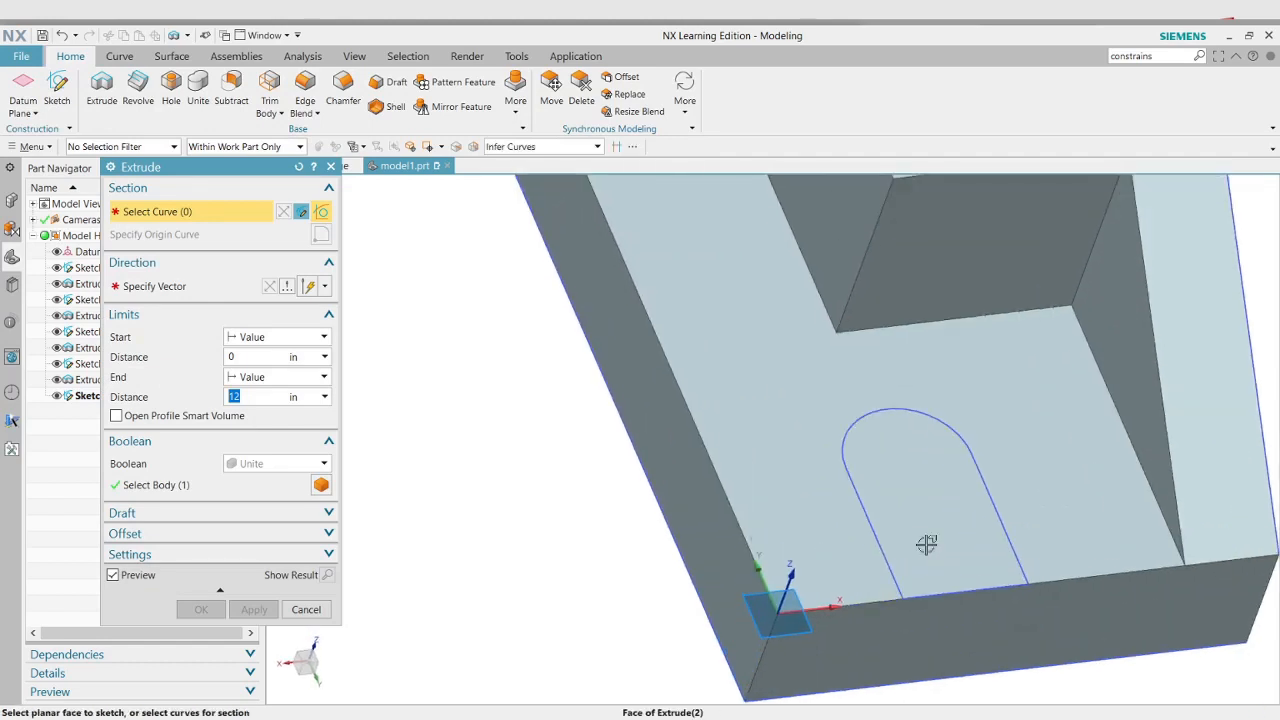
left_click(874, 534)
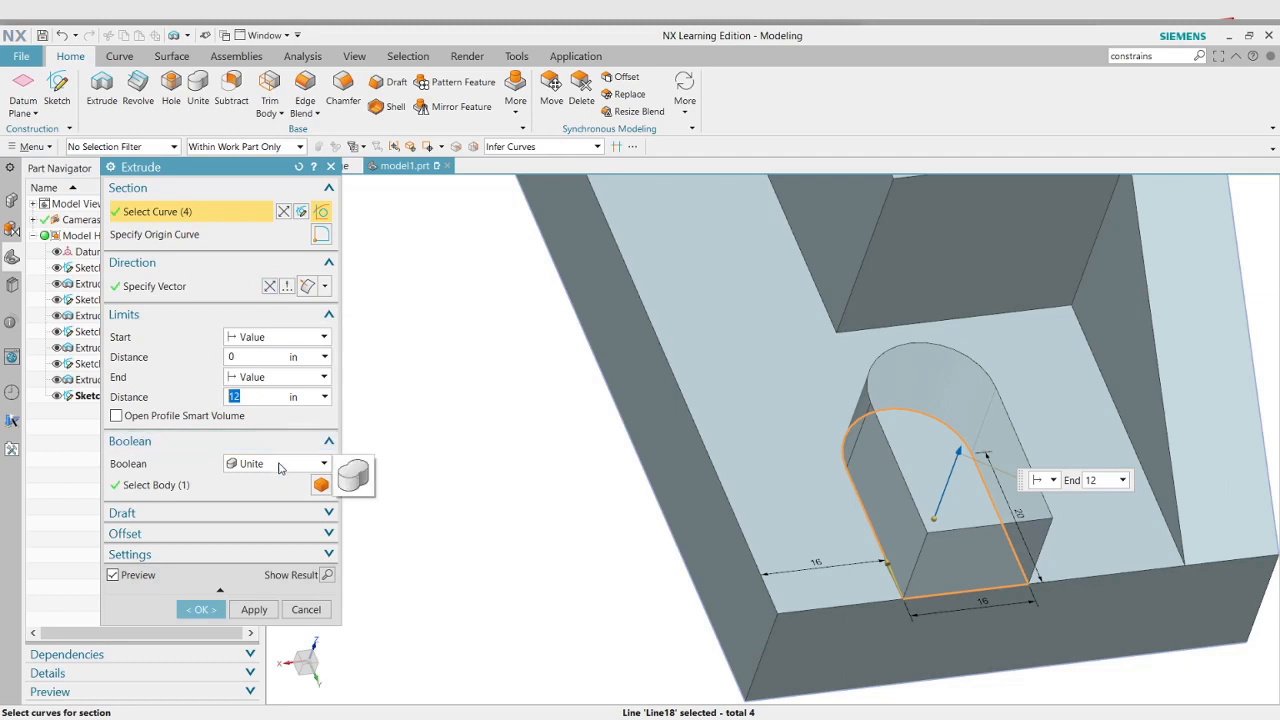
left_click(279, 464)
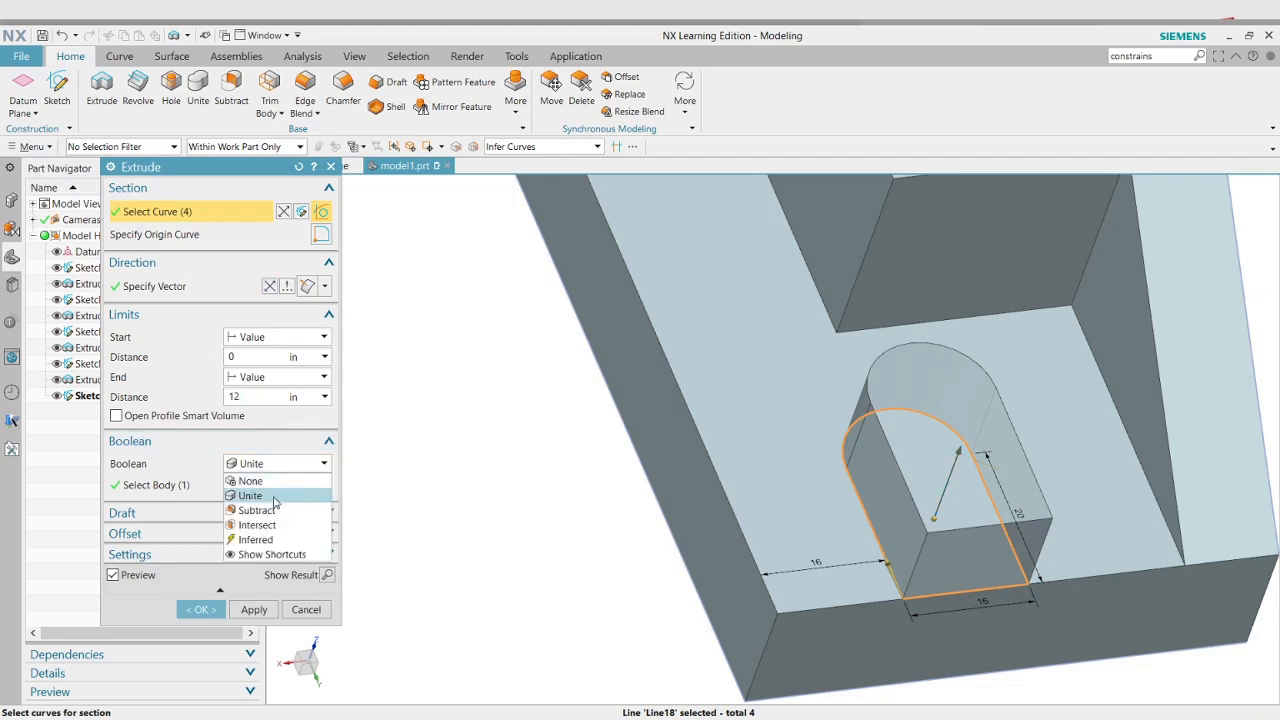
left_click(272, 510)
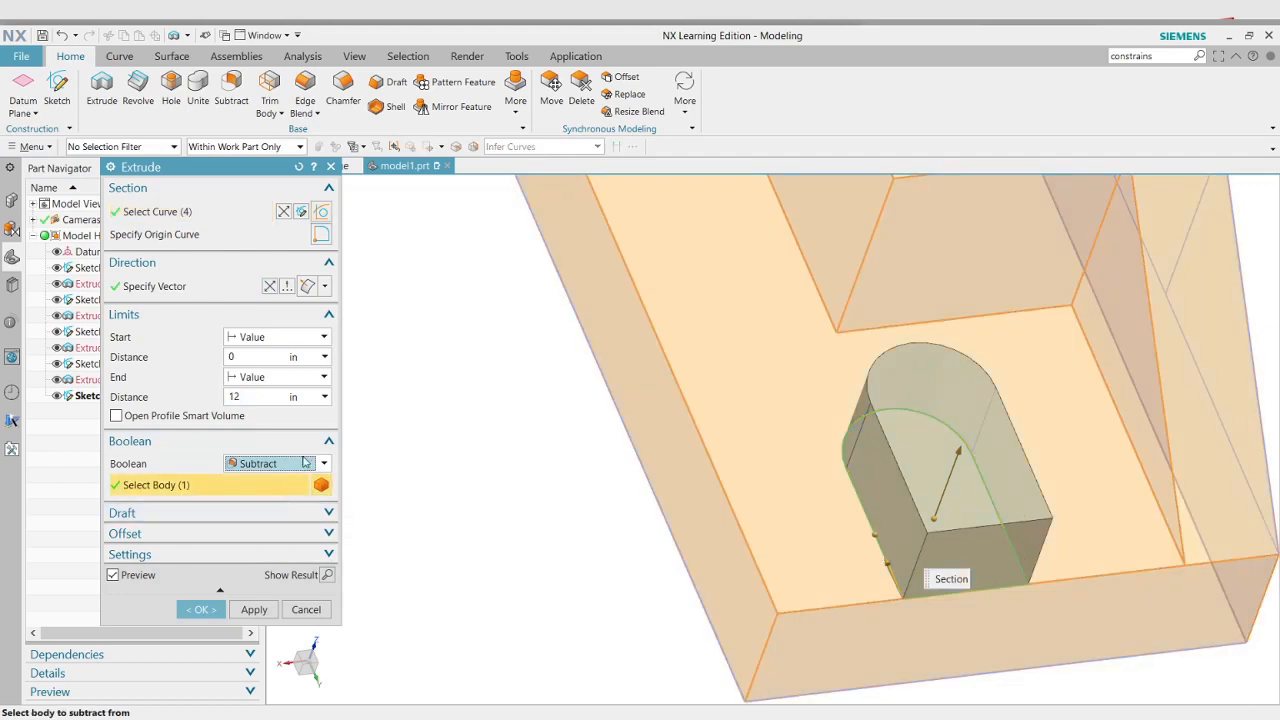
left_click(272, 286)
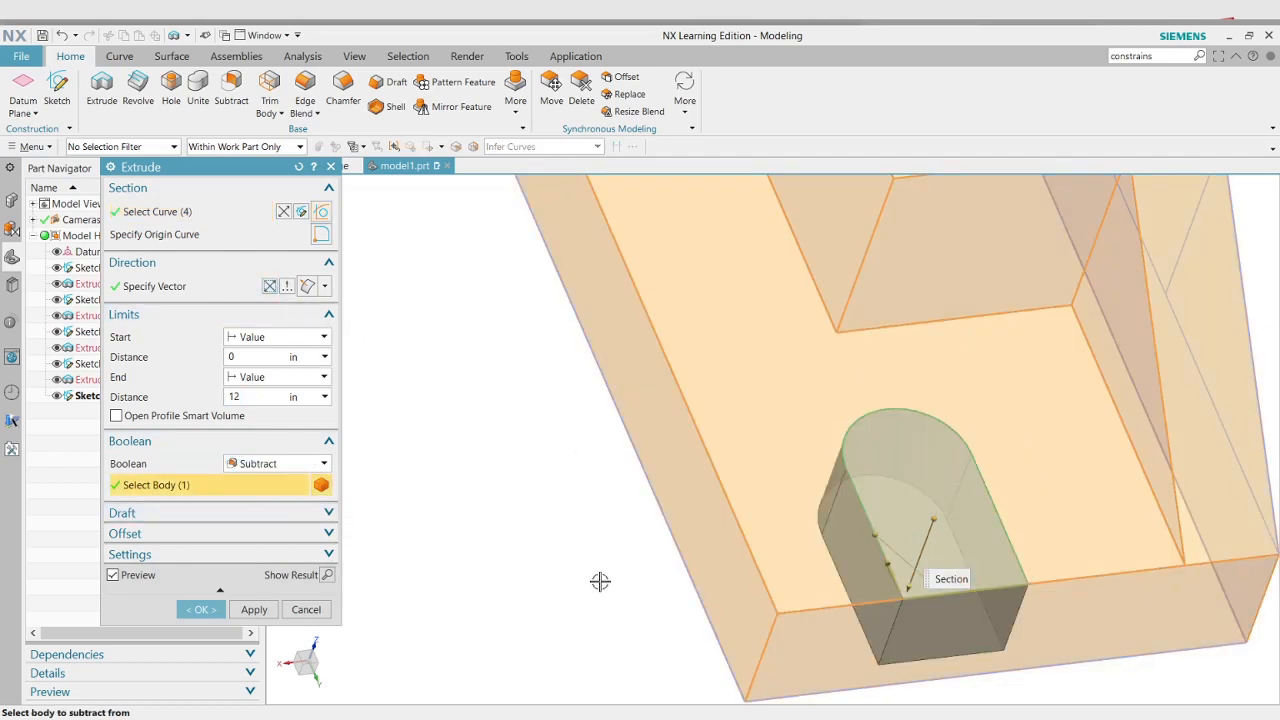
middle_click_drag(600, 581, 656, 544)
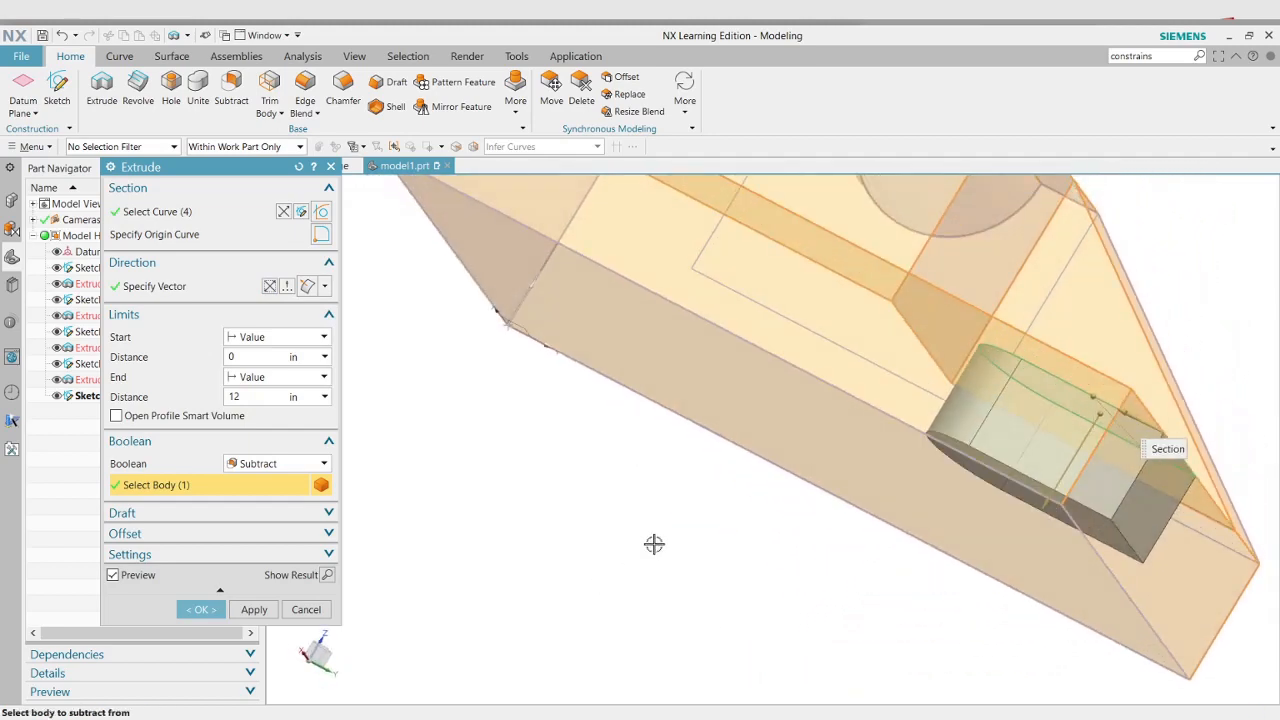
Check the slot's depth in the MyPaint drawing, return to NX and cut the slot with the end limit Through All, previewing the result first
key("alt+Tab")
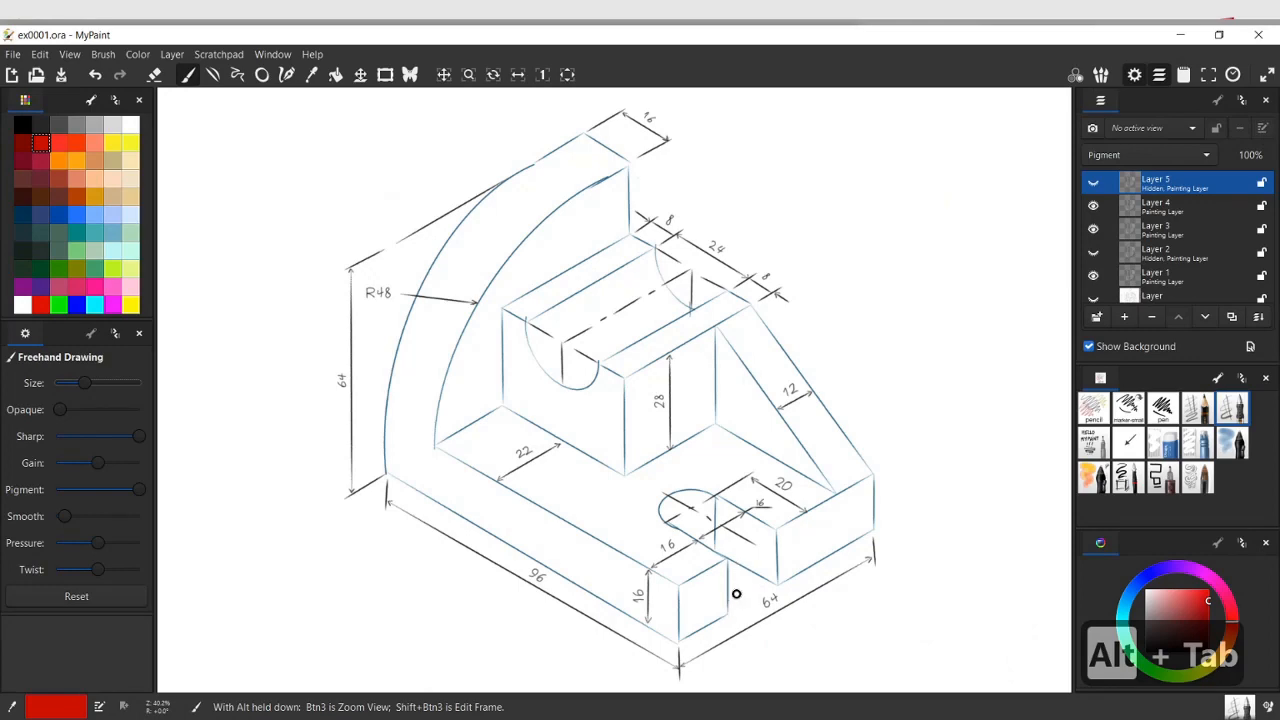
key("alt+Tab")
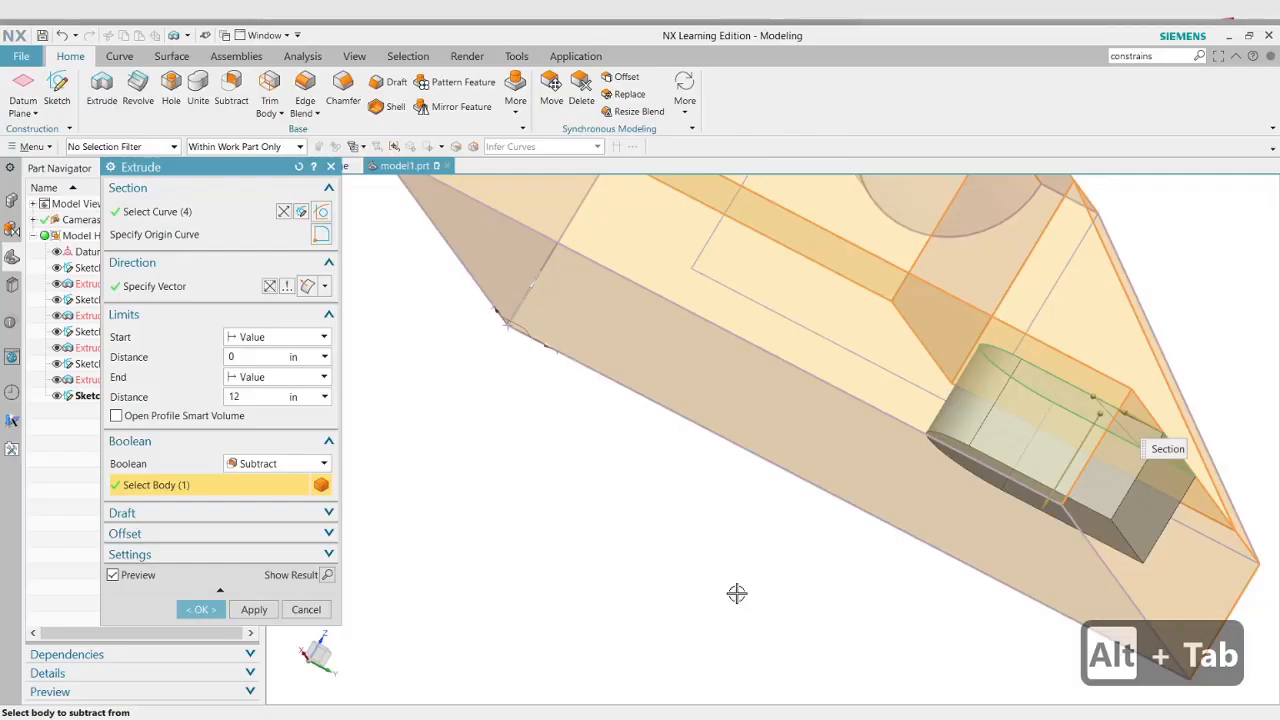
left_click(280, 380)
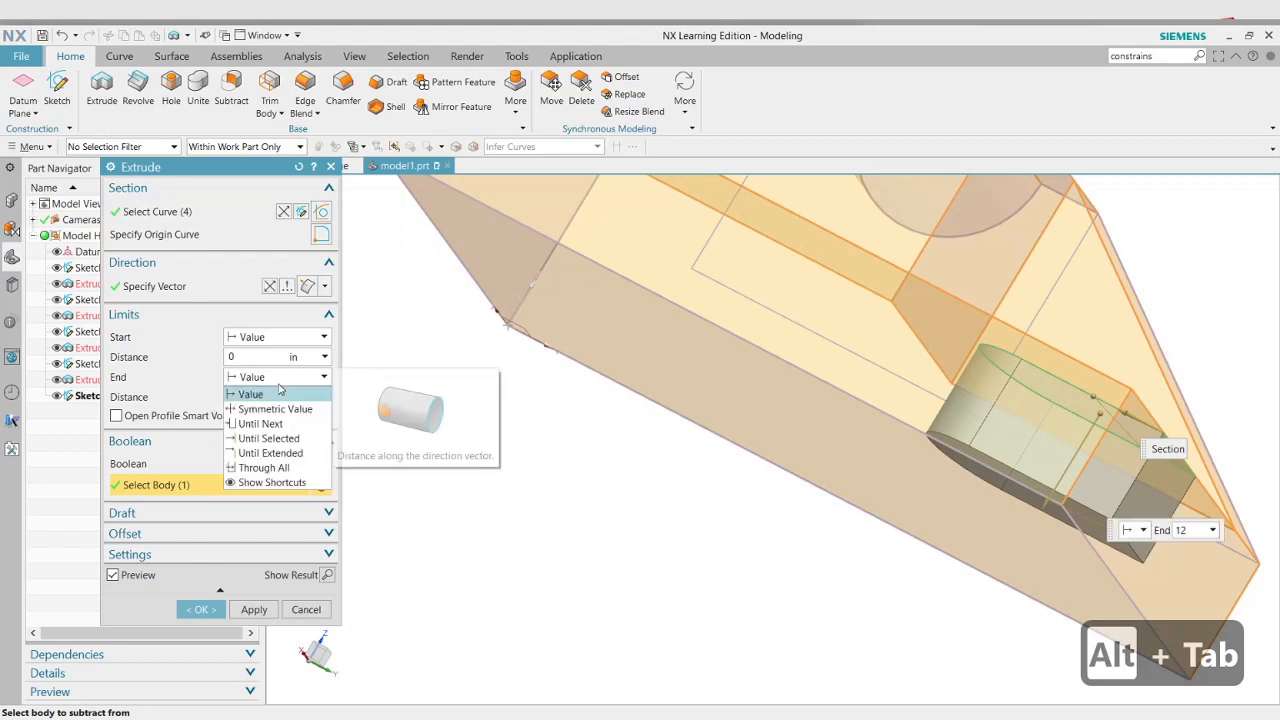
left_click(263, 467)
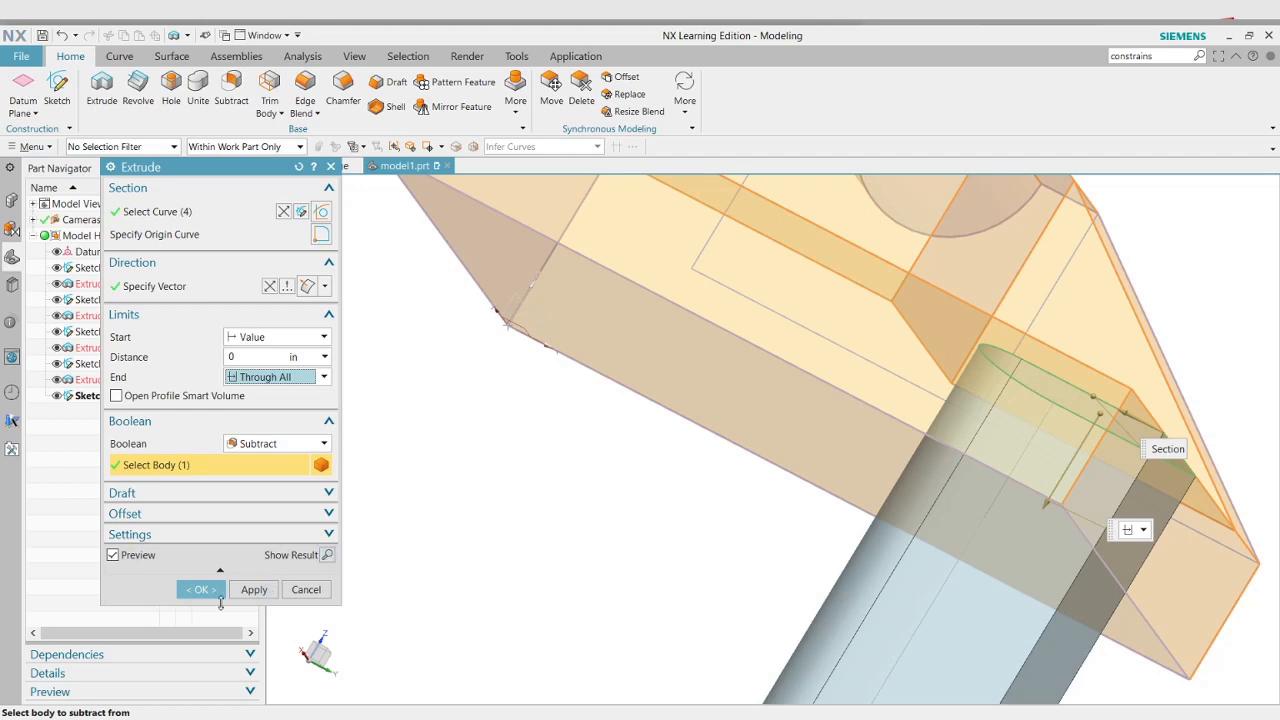
left_click(327, 555)
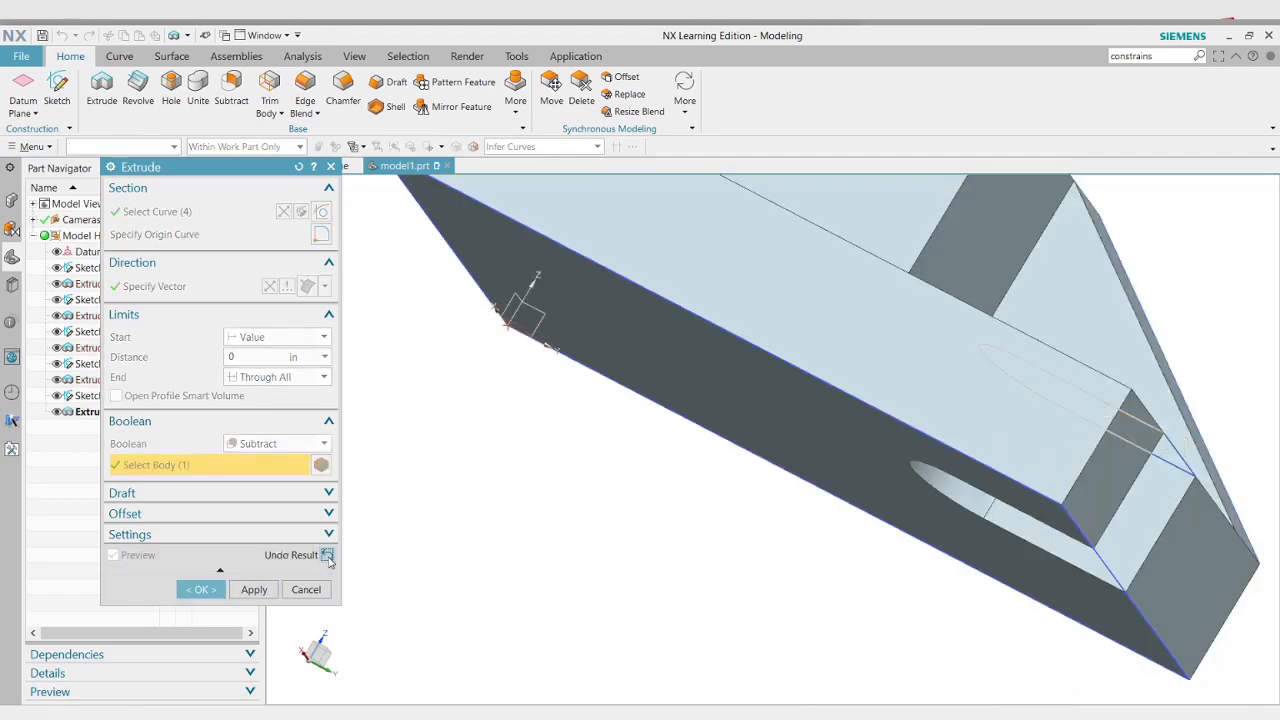
middle_click_drag(805, 527, 789, 562)
scroll(775, 543, "down", 3)
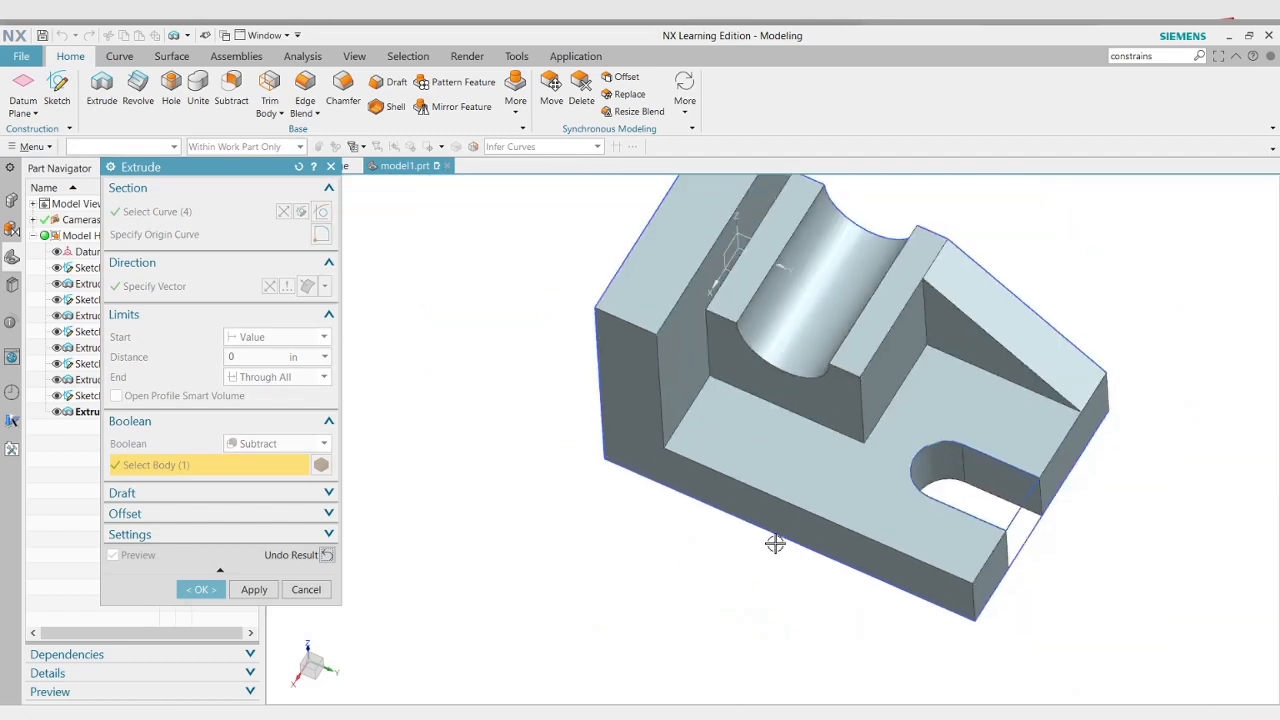
middle_click_drag(829, 630, 816, 602)
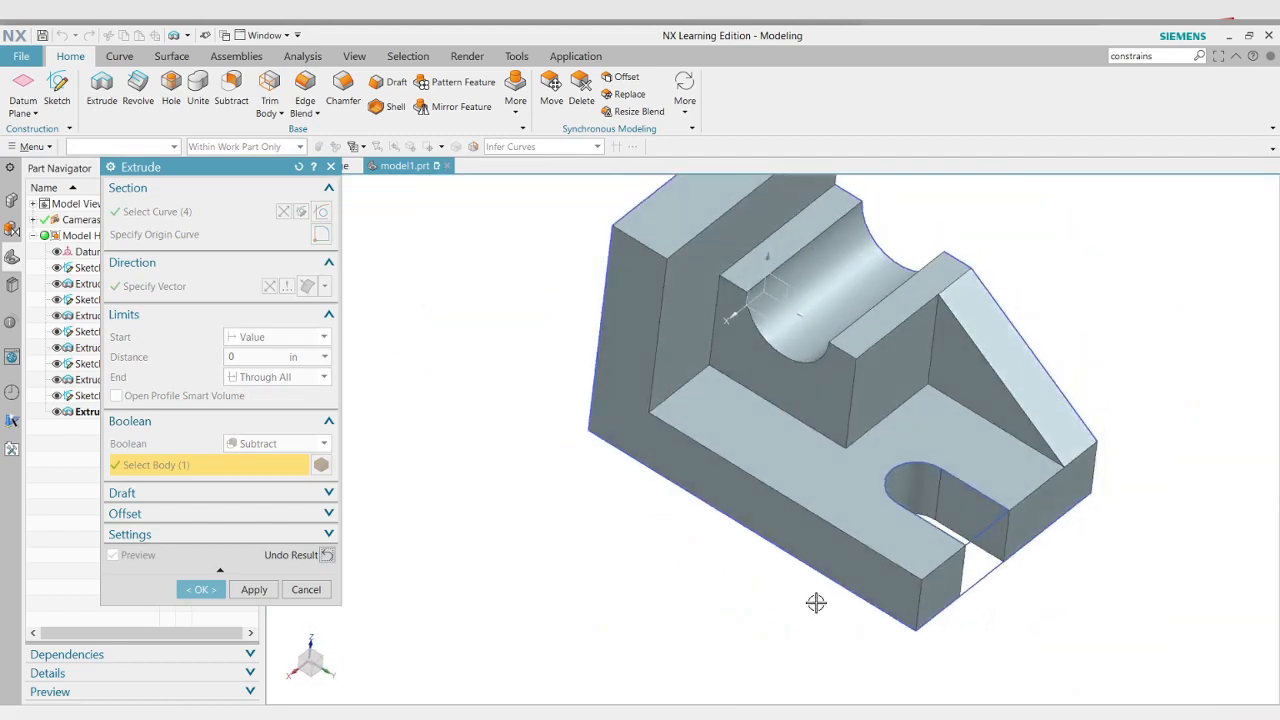
left_click(325, 555)
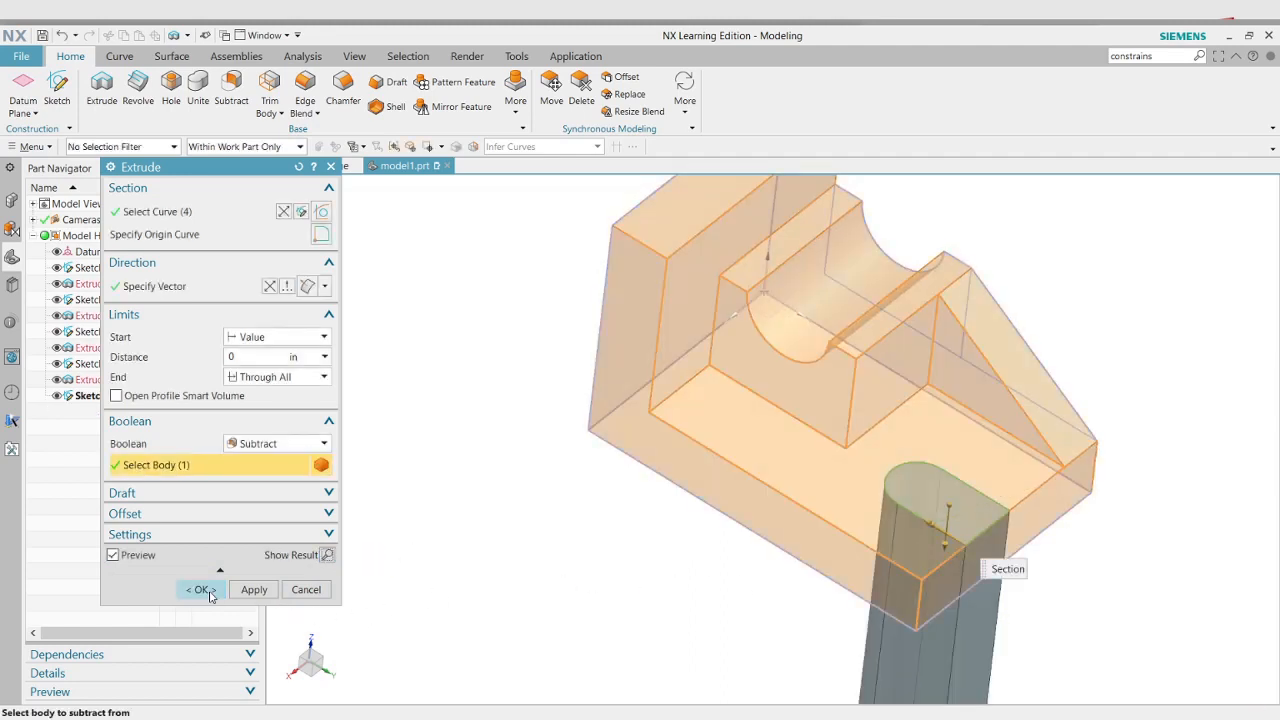
left_click(200, 590)
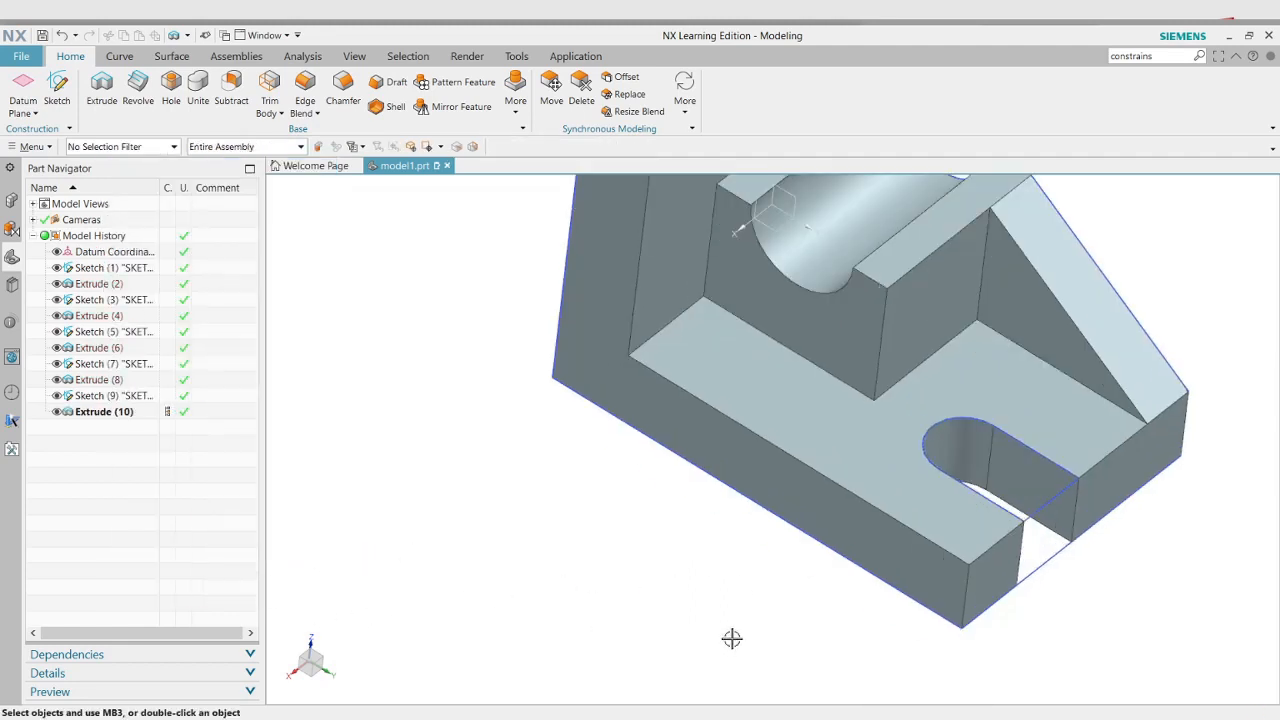
Check the upright plate's rounding in the MyPaint drawing, return to NX and select the plate's upper outer corner edge for an Edge Blend
scroll(732, 637, "down", 2)
middle_click_drag(966, 640, 946, 622)
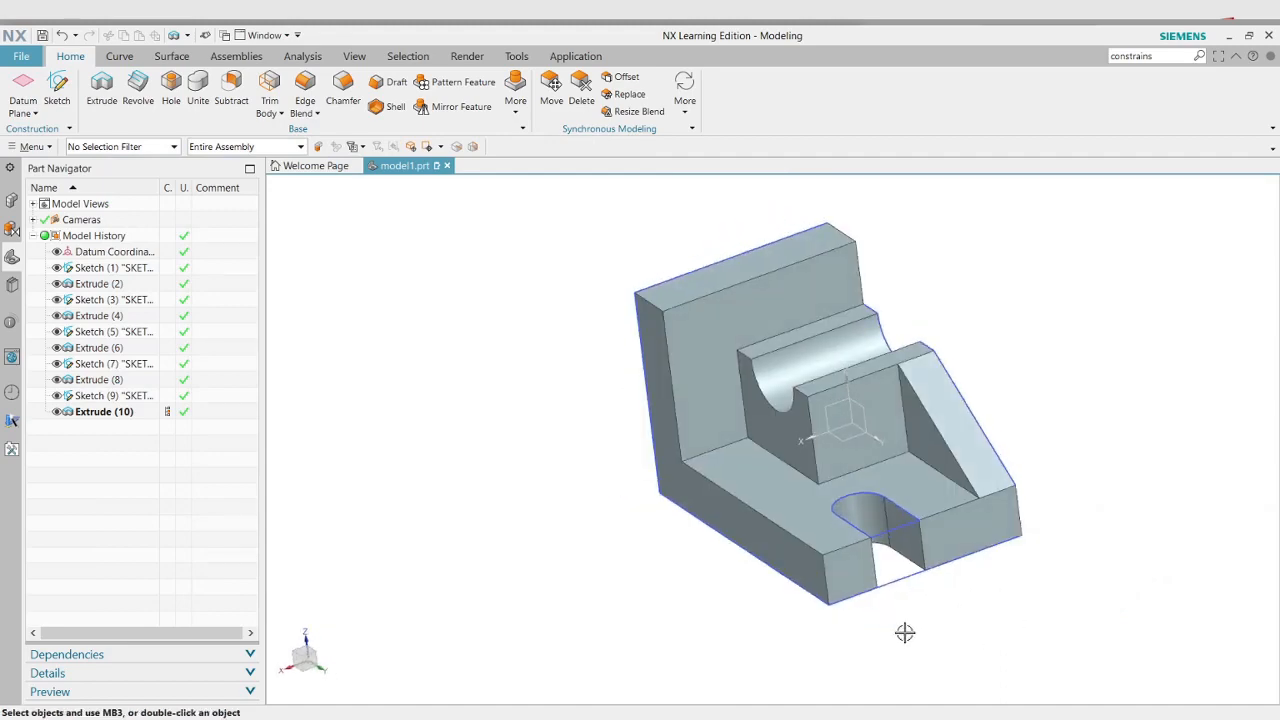
key("alt+Tab")
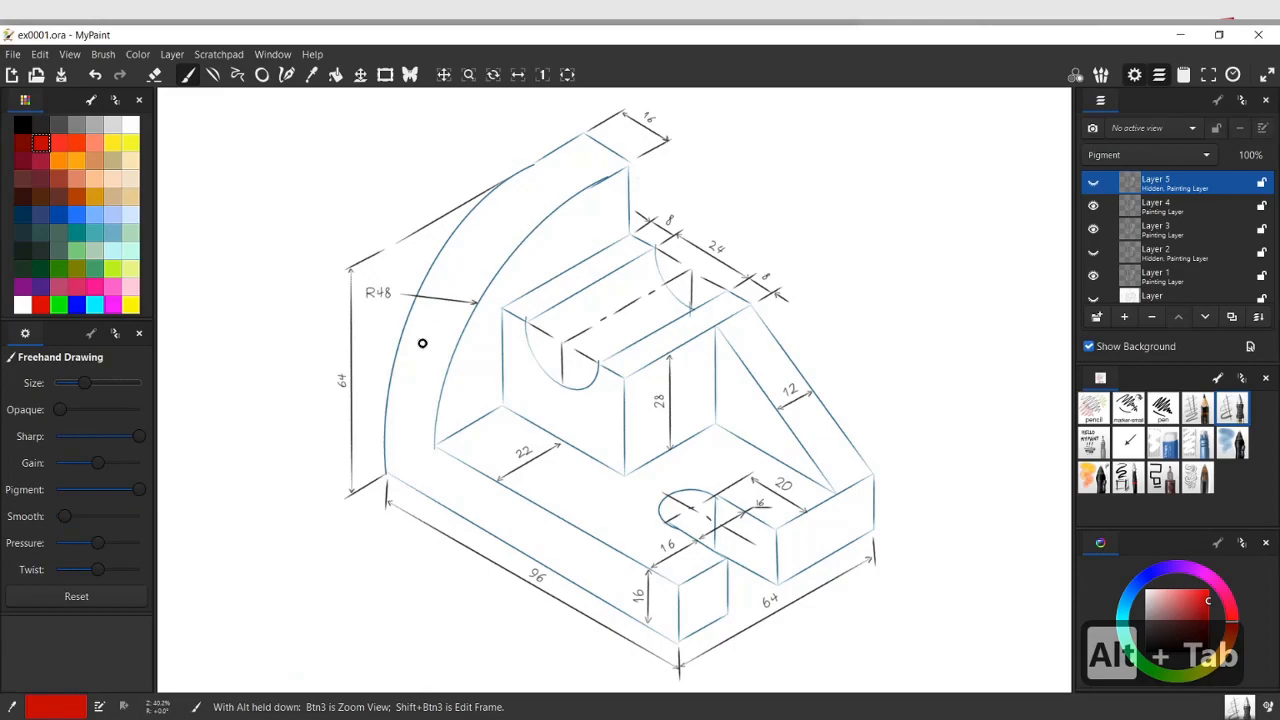
key("alt+Tab")
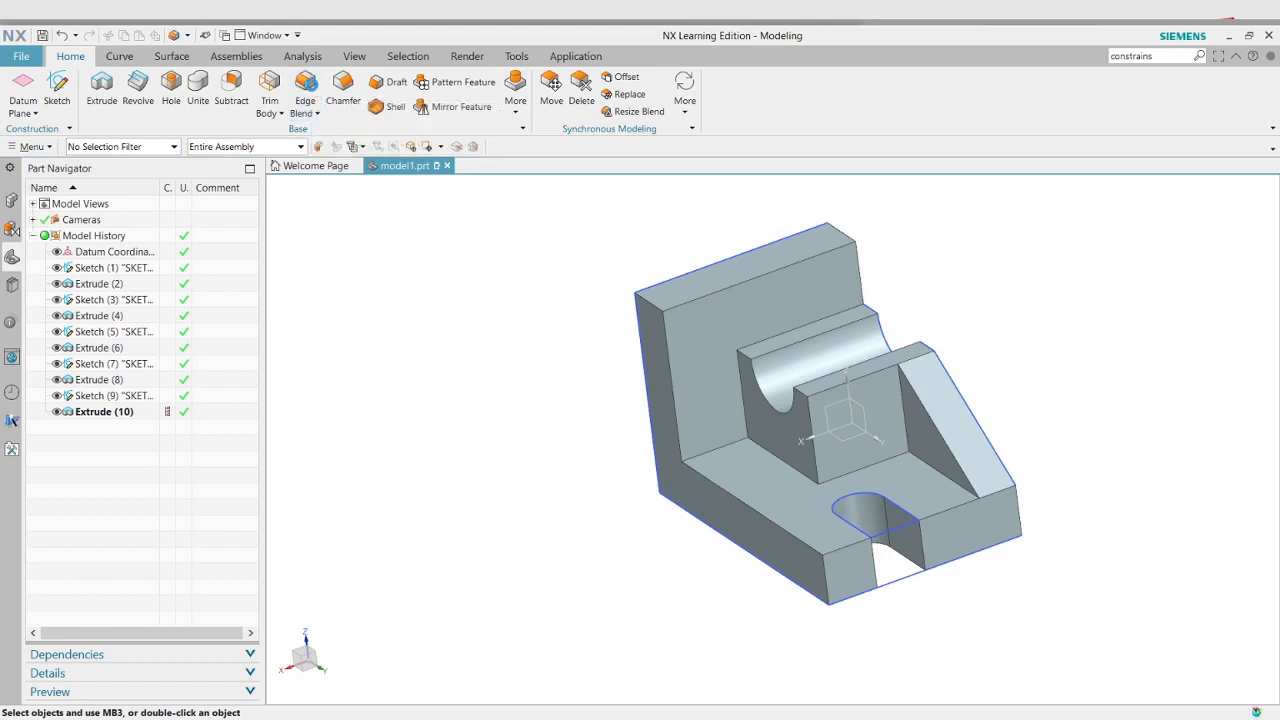
left_click(305, 85)
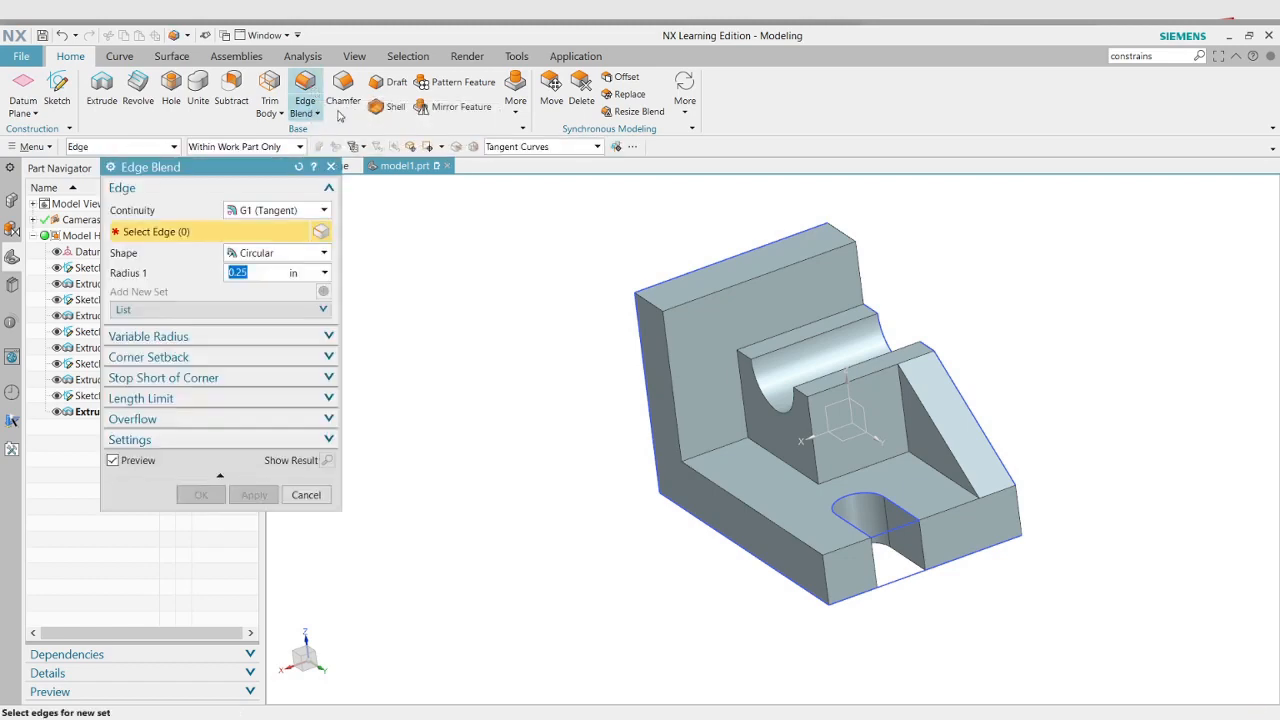
scroll(623, 297, "up", 5)
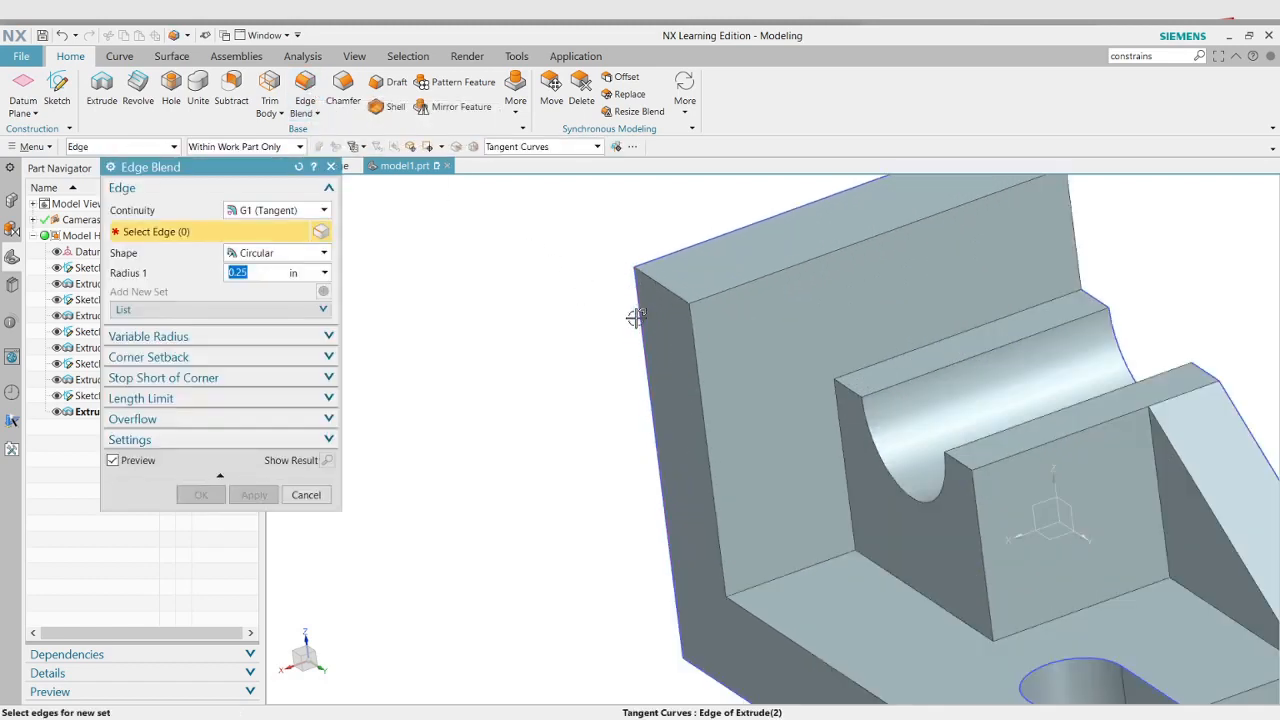
left_click(666, 277)
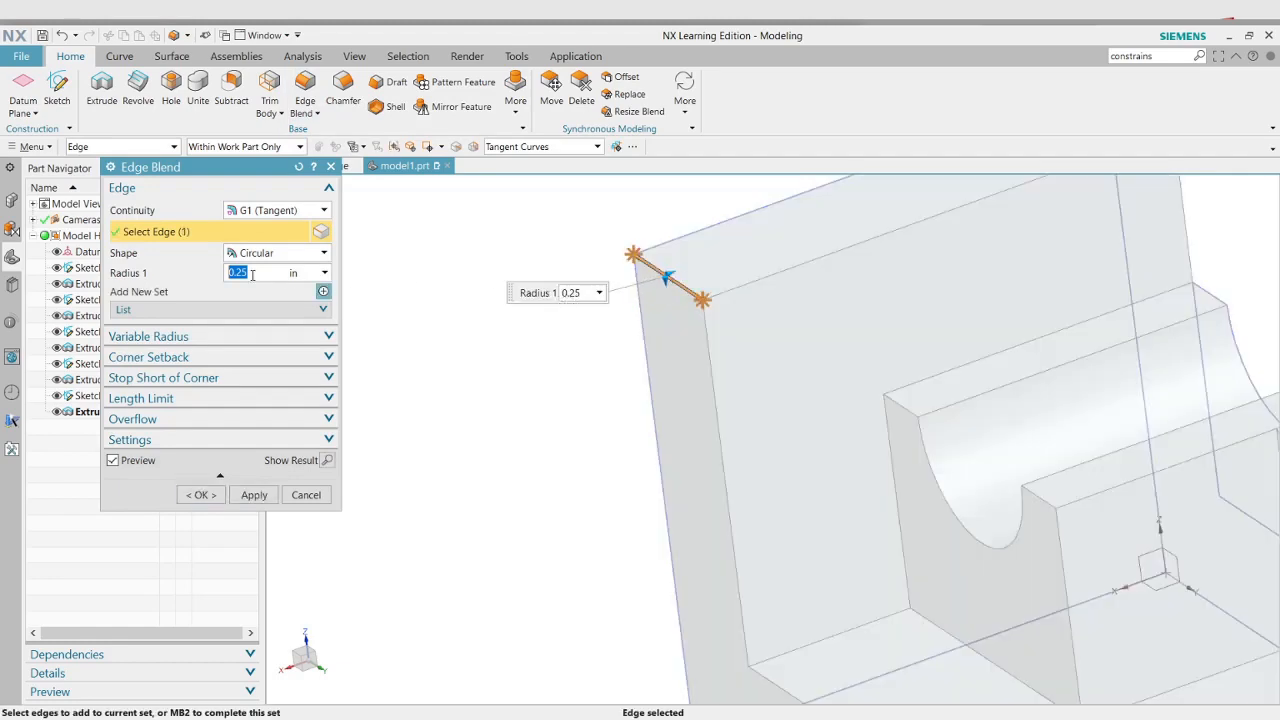
Recheck the radius in the drawing, then round the upright plate's corner with a 48 in edge blend, previewing the result before applying it
key("alt+Tab")
key("alt+Tab")
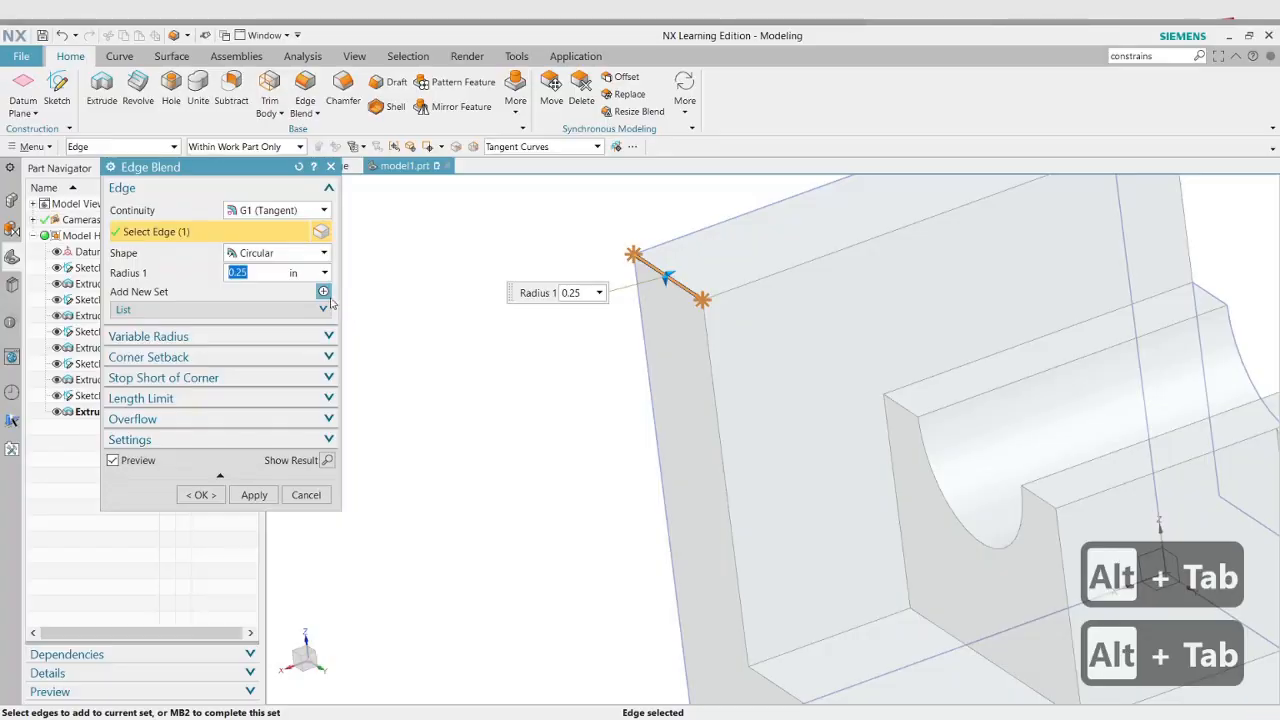
type("48")
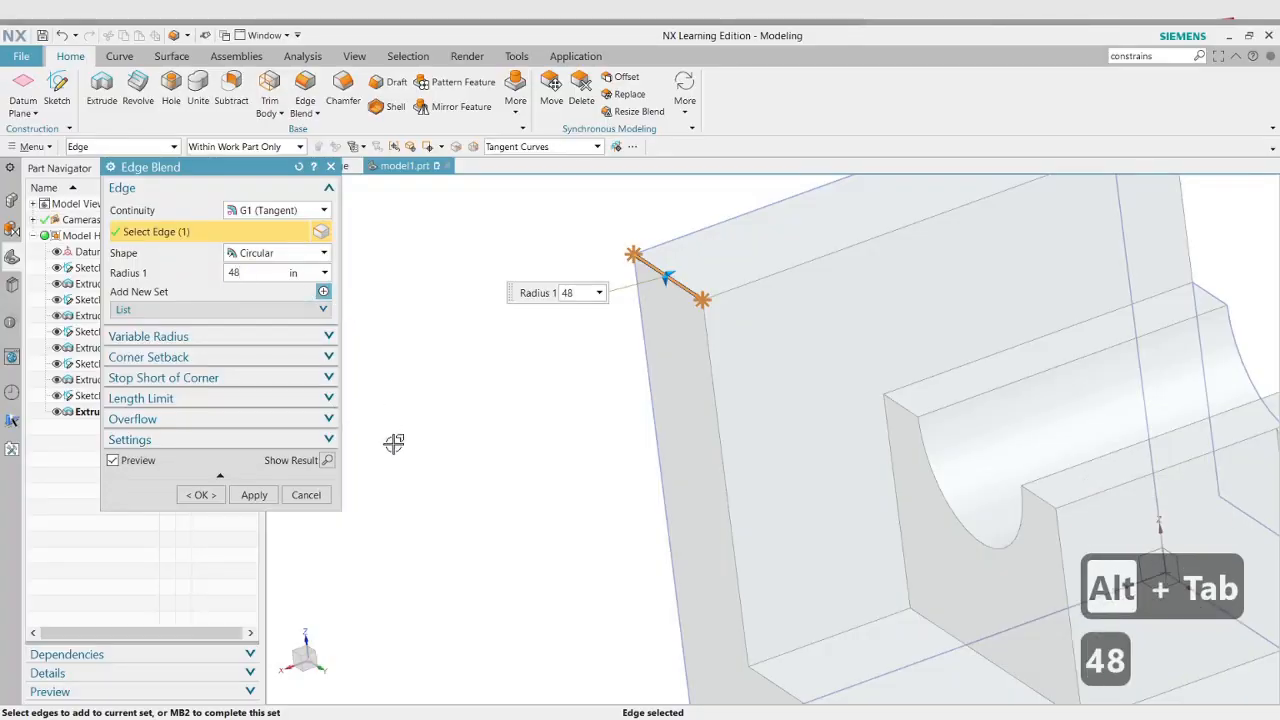
left_click(332, 462)
scroll(492, 446, "up", 2)
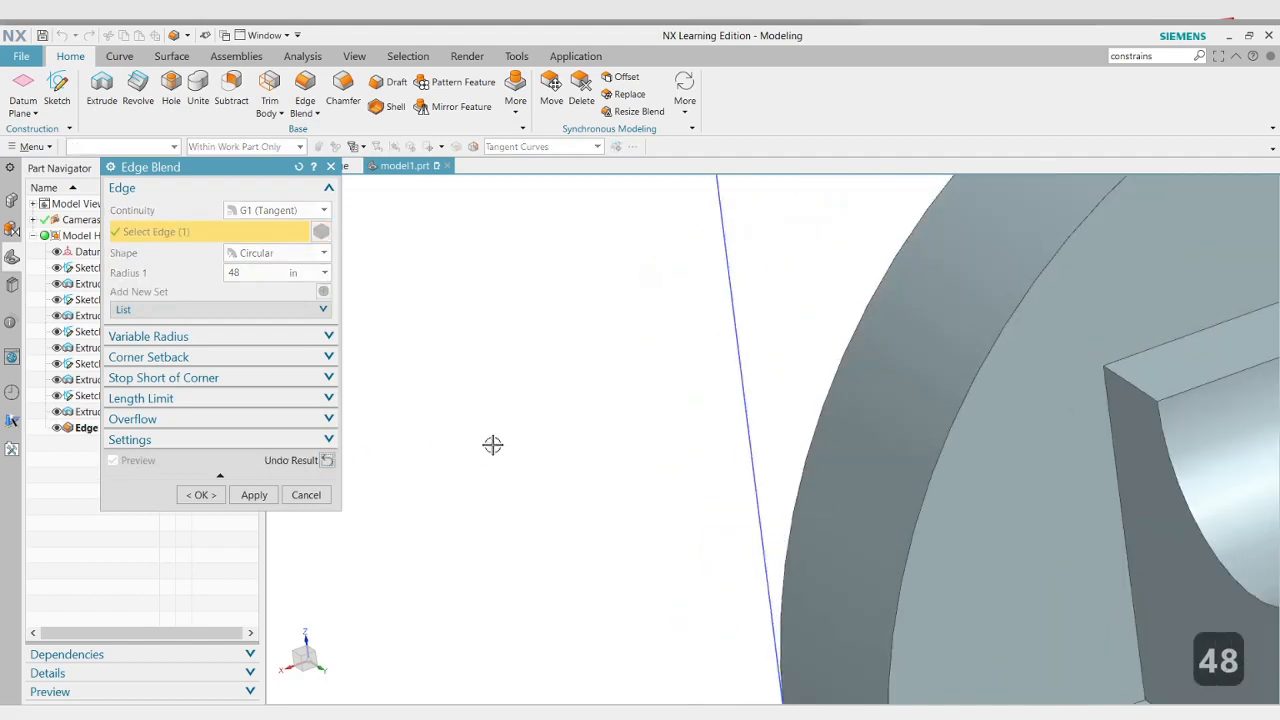
scroll(492, 446, "down", 3)
scroll(492, 446, "down", 1)
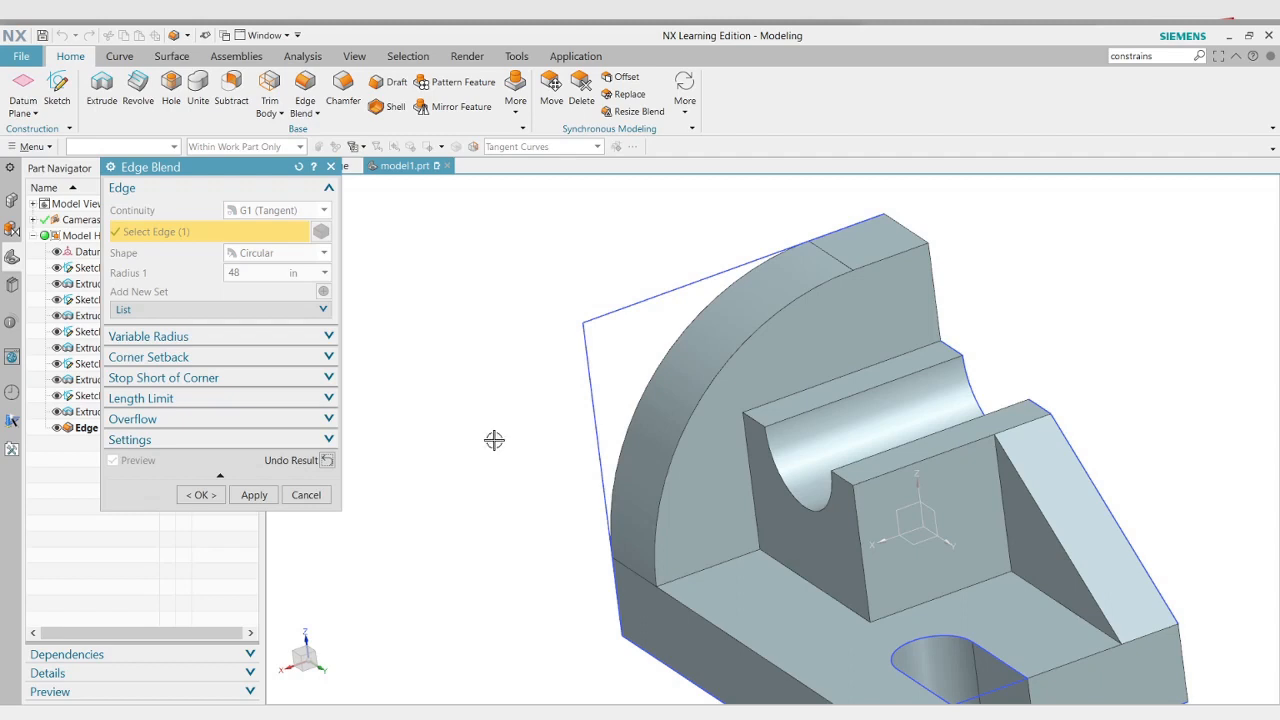
left_click(200, 496)
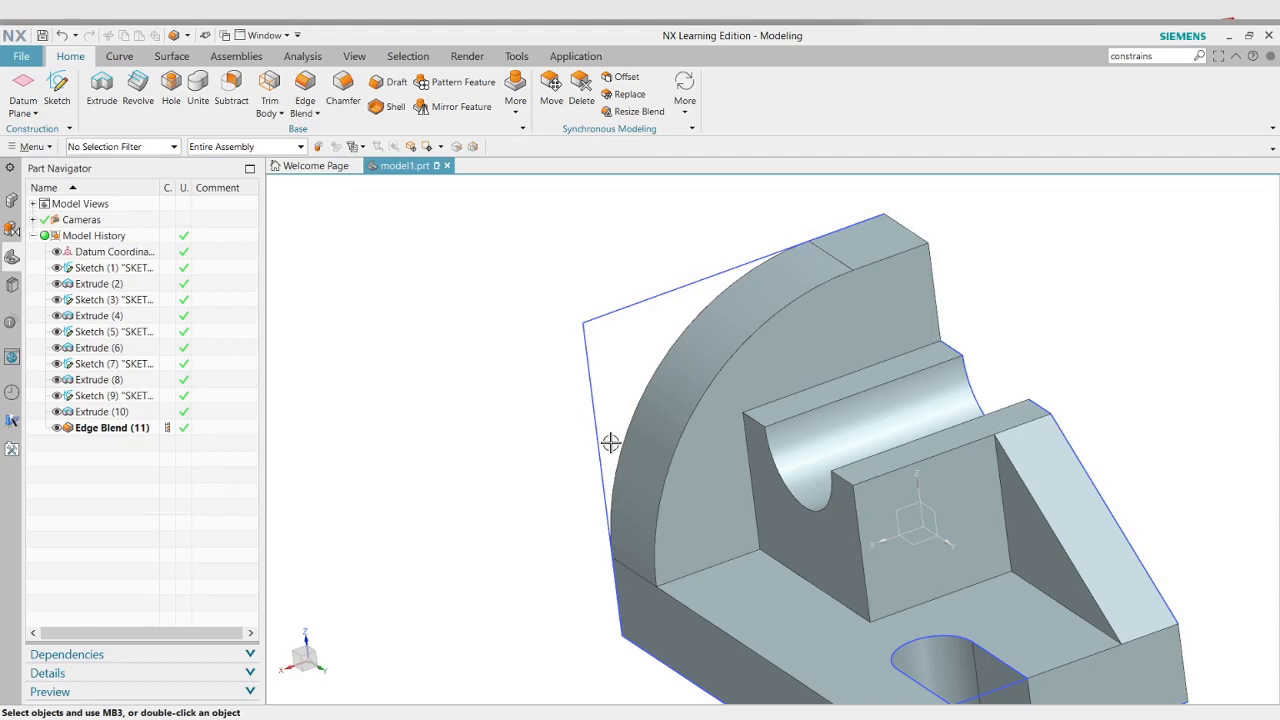
Inspect the bracket in the trimetric view and from its slot and rib side
key("Home")
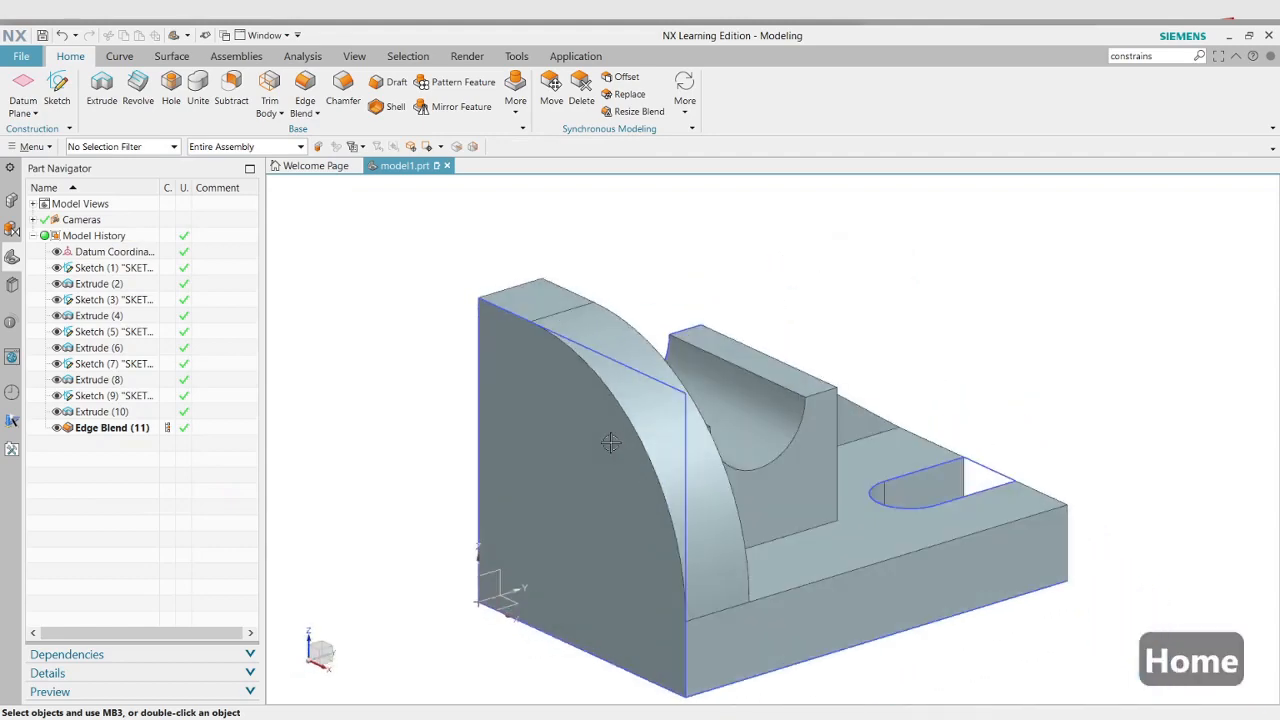
middle_click_drag(1181, 491, 1046, 520)
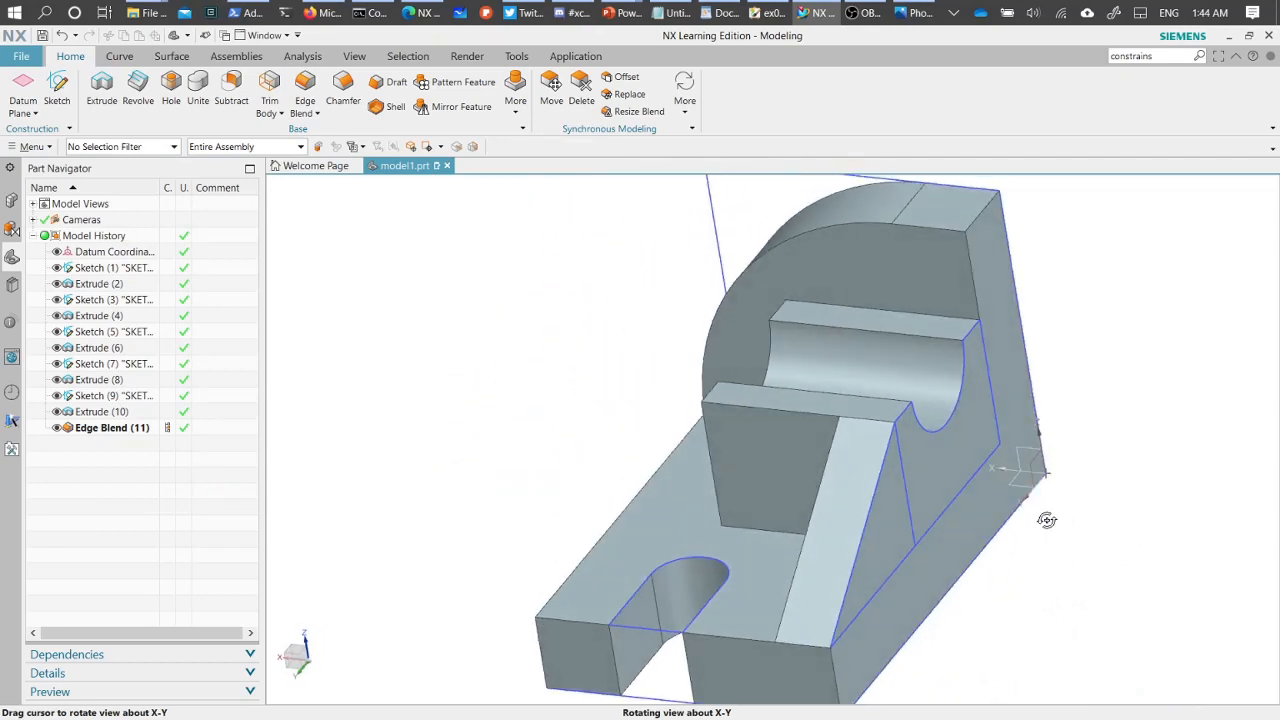
scroll(1049, 514, "up", 2)
scroll(1049, 514, "down", 4)
middle_click_drag(1071, 589, 1037, 601)
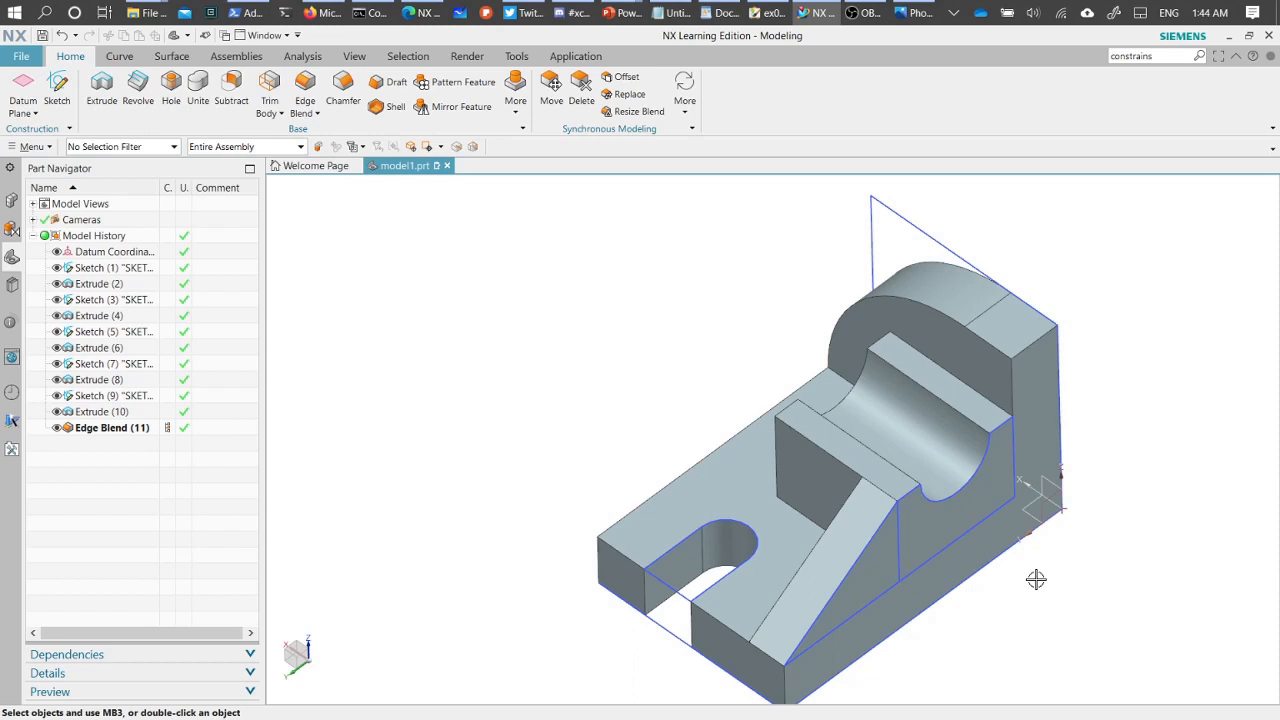
key("ctrl+w")
key("Escape")
key("super")
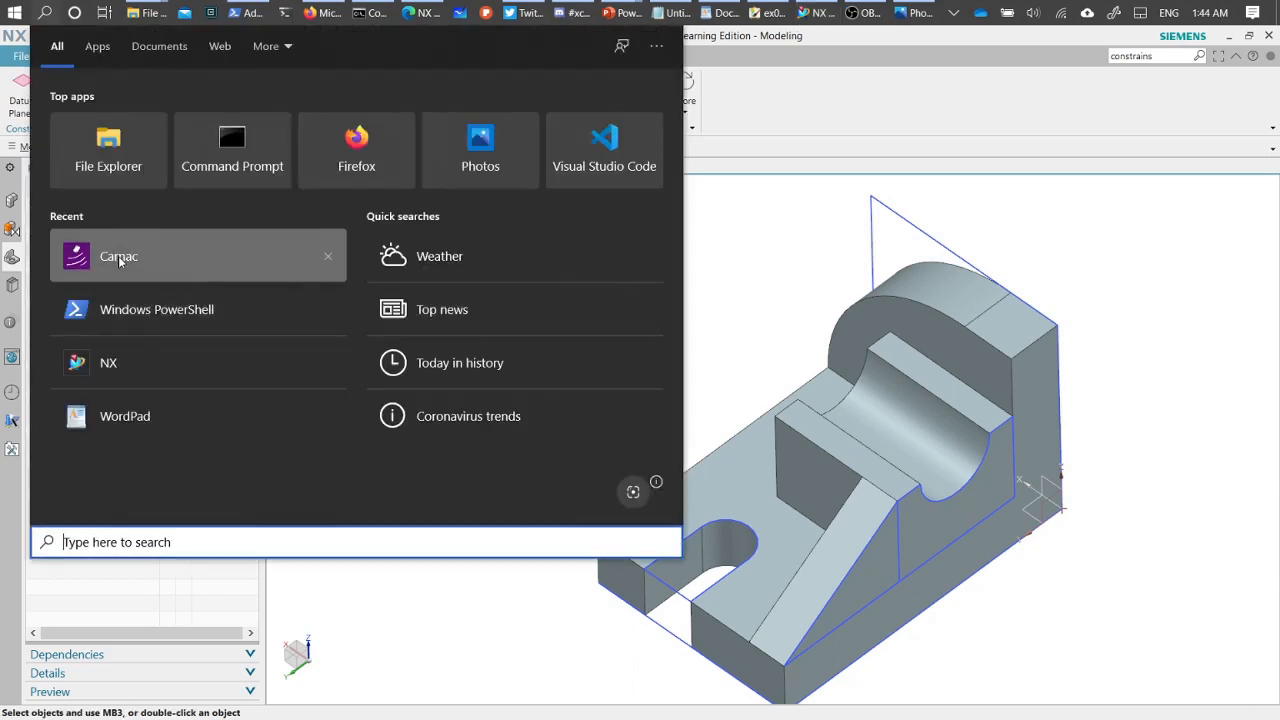
left_click(134, 256)
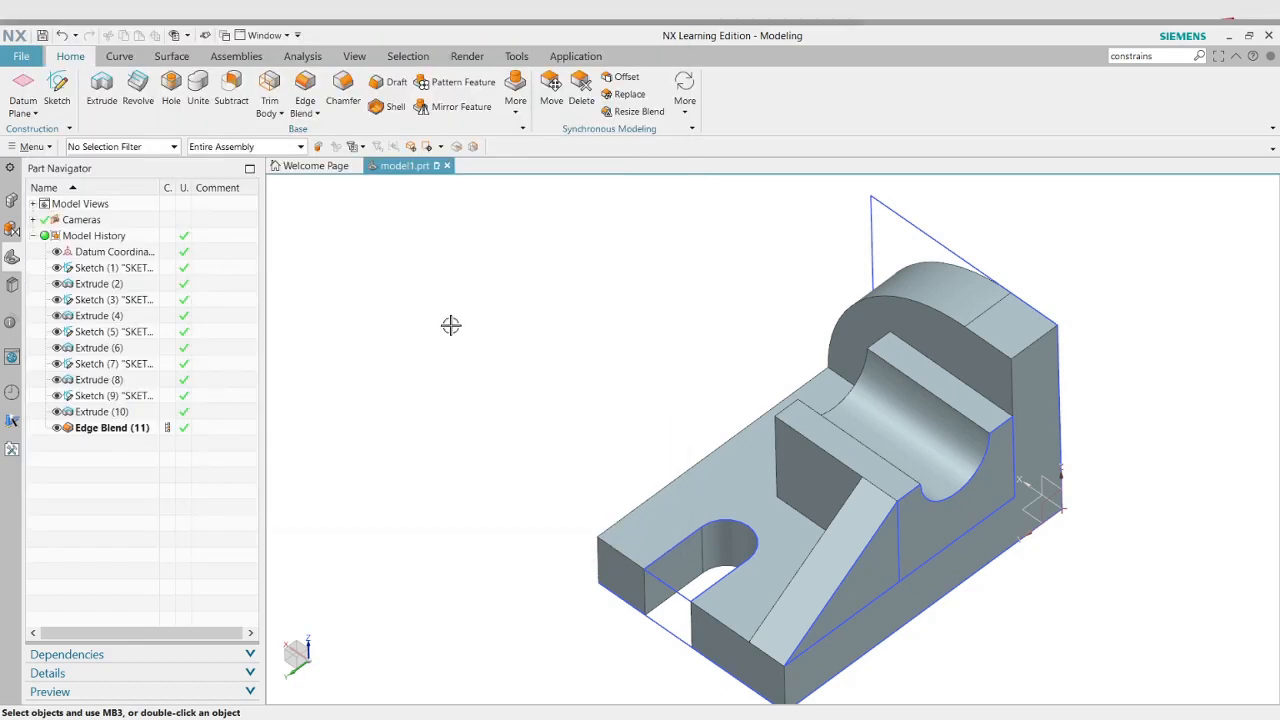
Hide all objects with Show and Hide, redisplay only the solid bodies, and close the dialog
key("ctrl+w")
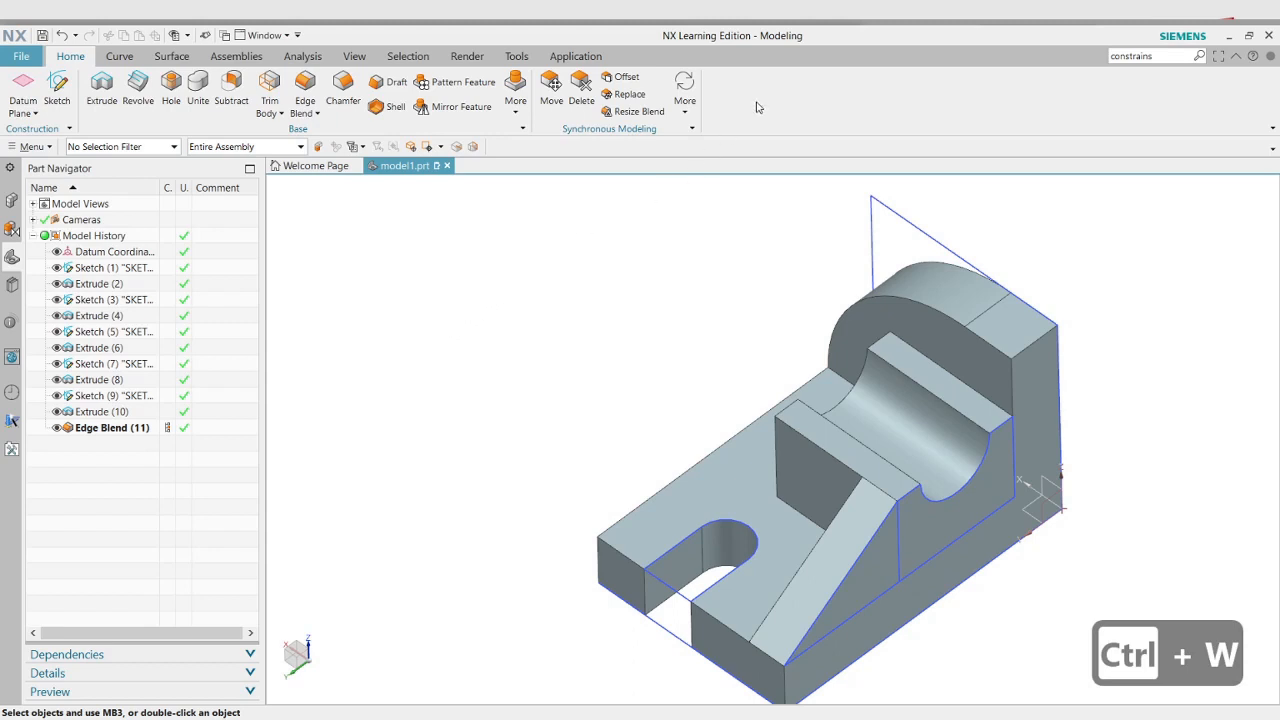
key("ctrl+w")
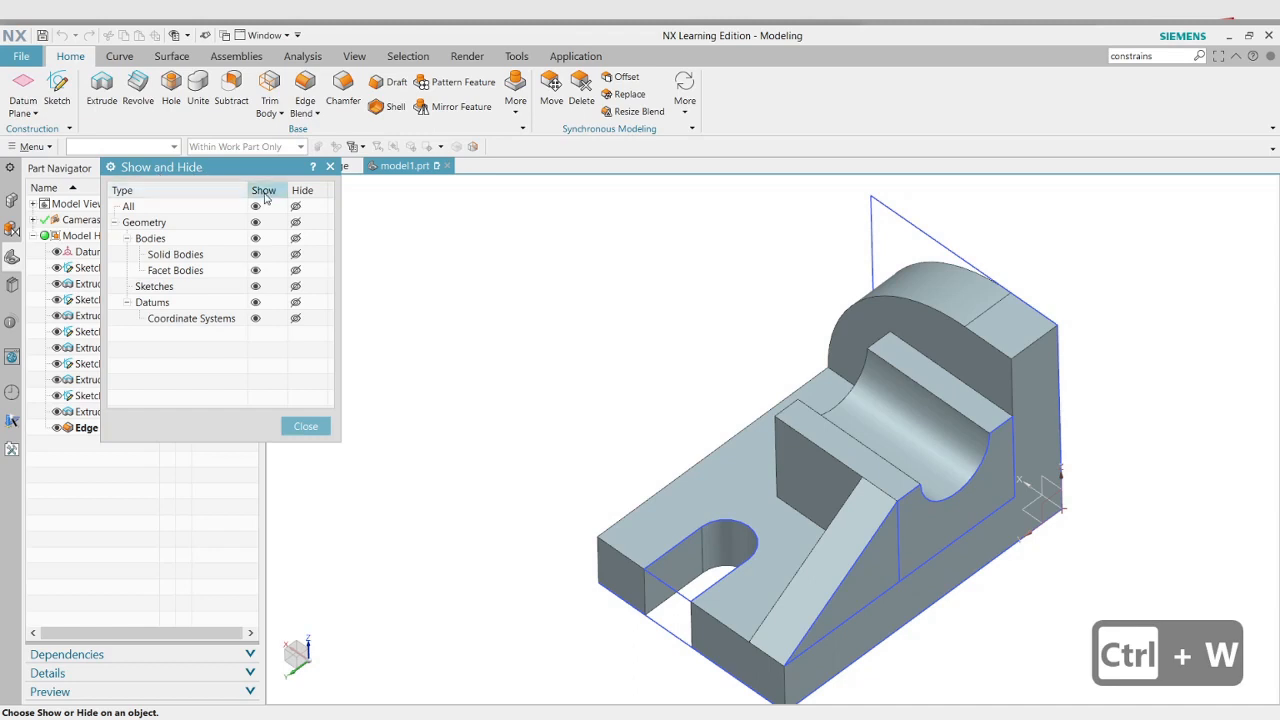
left_click(295, 207)
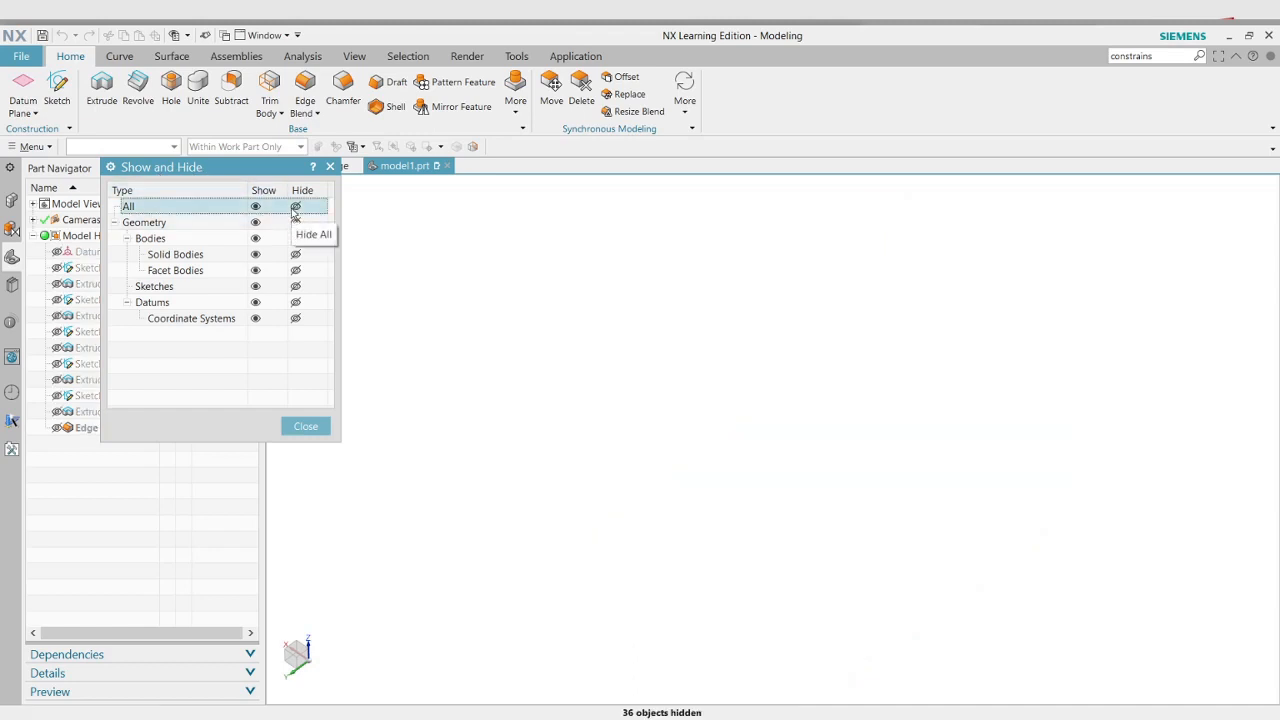
left_click(255, 255)
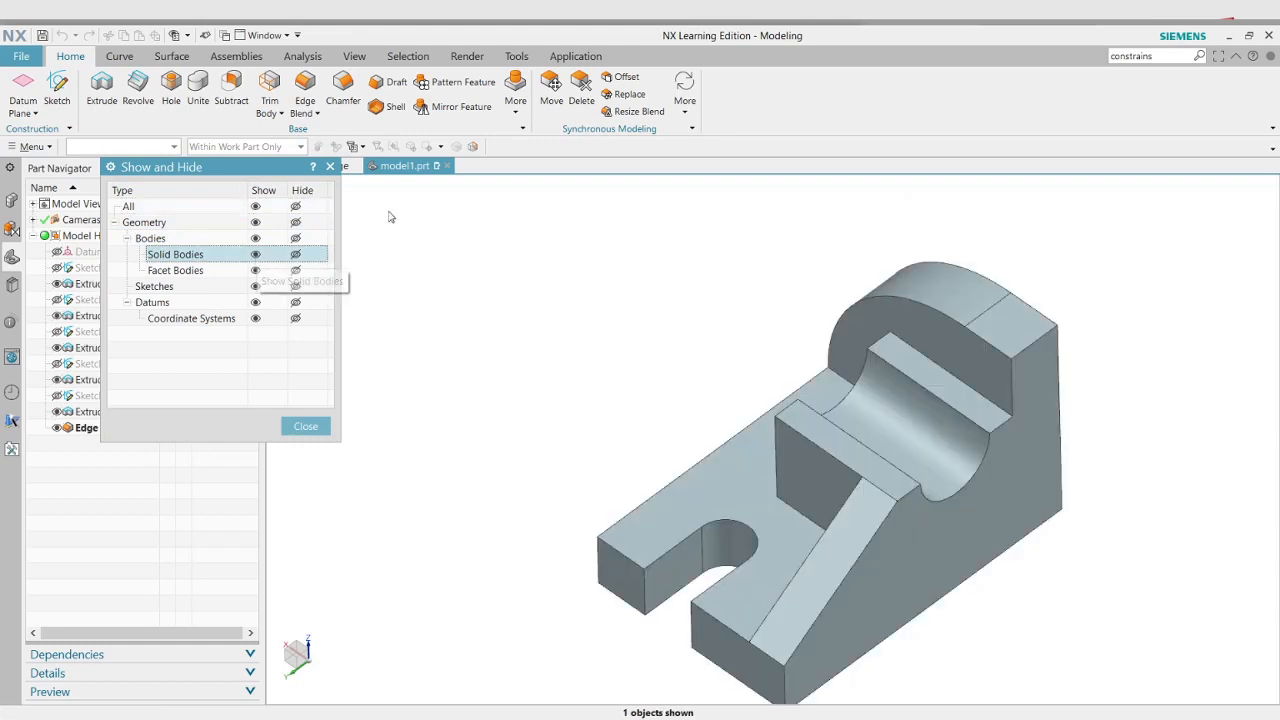
left_click(330, 167)
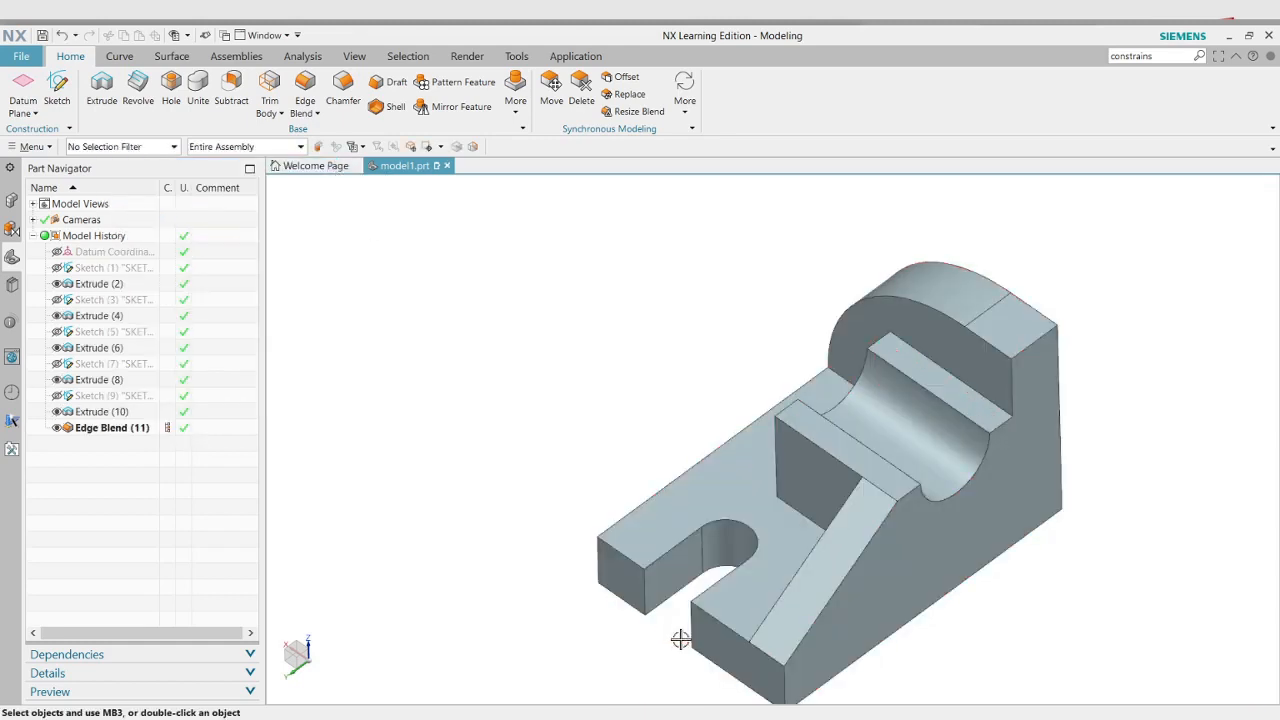
Show all objects of the bracket again, then hide everything except the sketches with Show and Hide
middle_click_drag(680, 634, 765, 676)
scroll(497, 437, "up", 3)
scroll(497, 436, "down", 5)
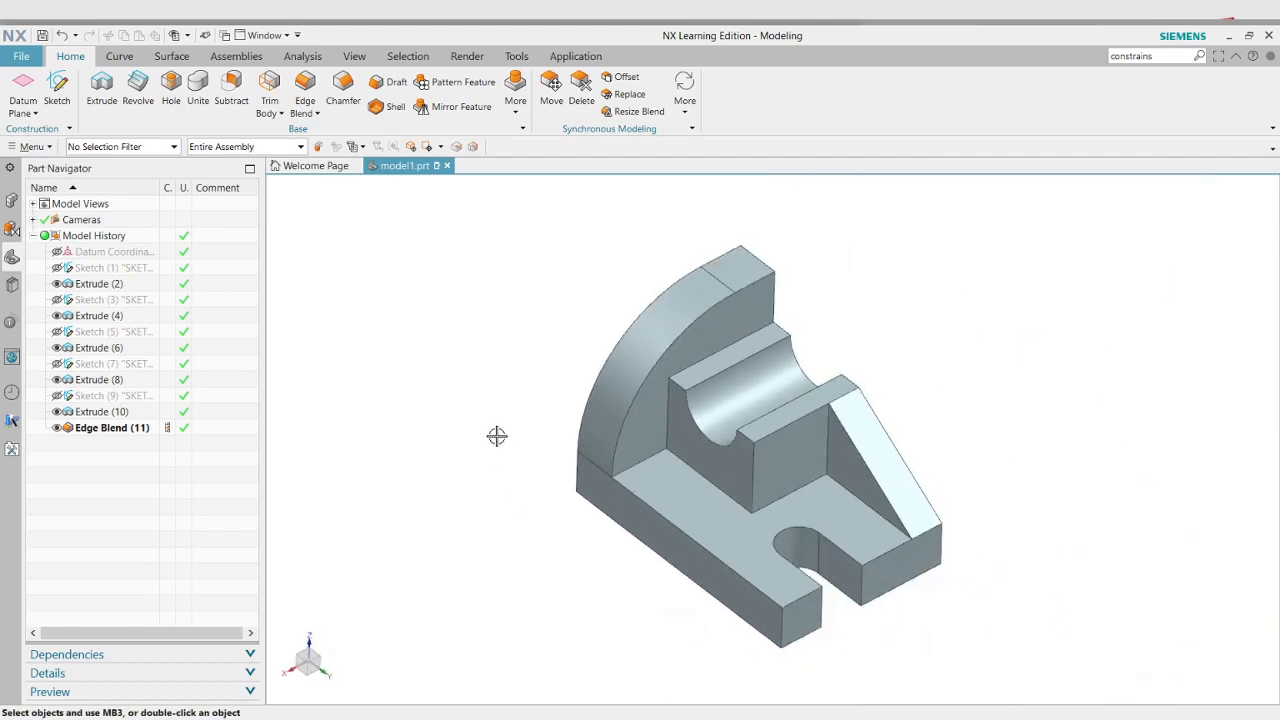
key("ctrl+w")
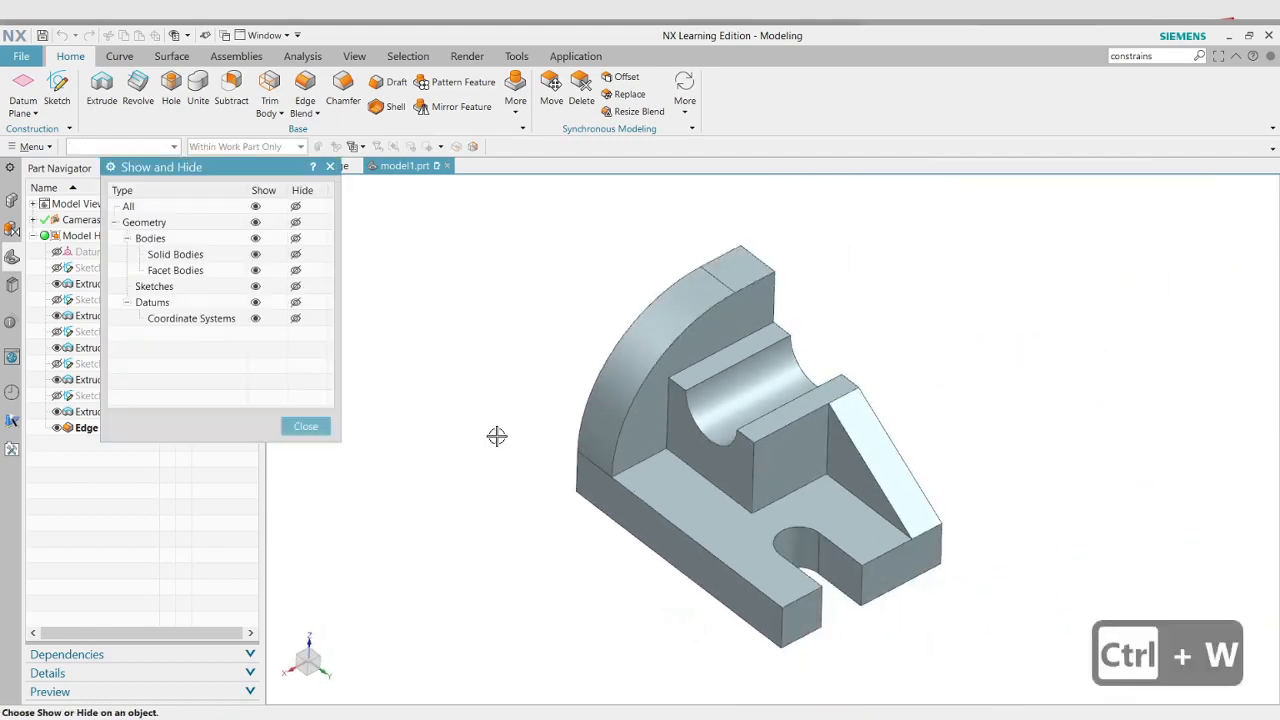
left_click(256, 207)
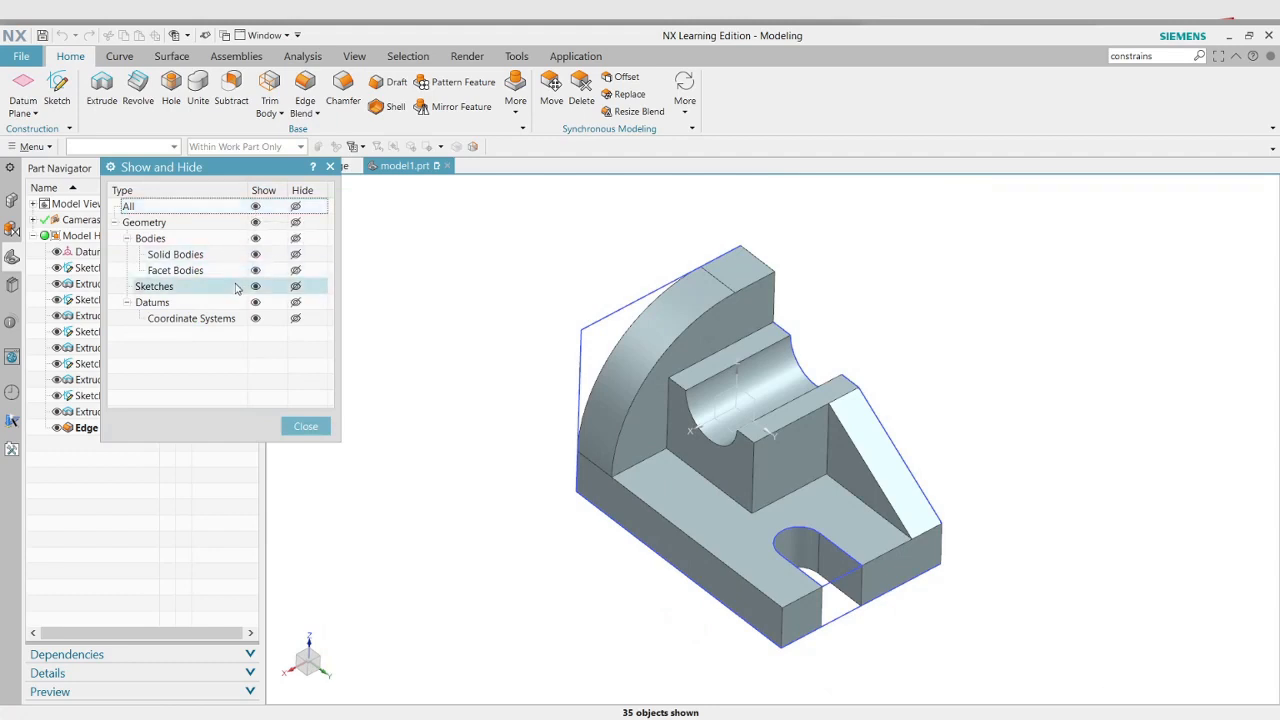
left_click(295, 206)
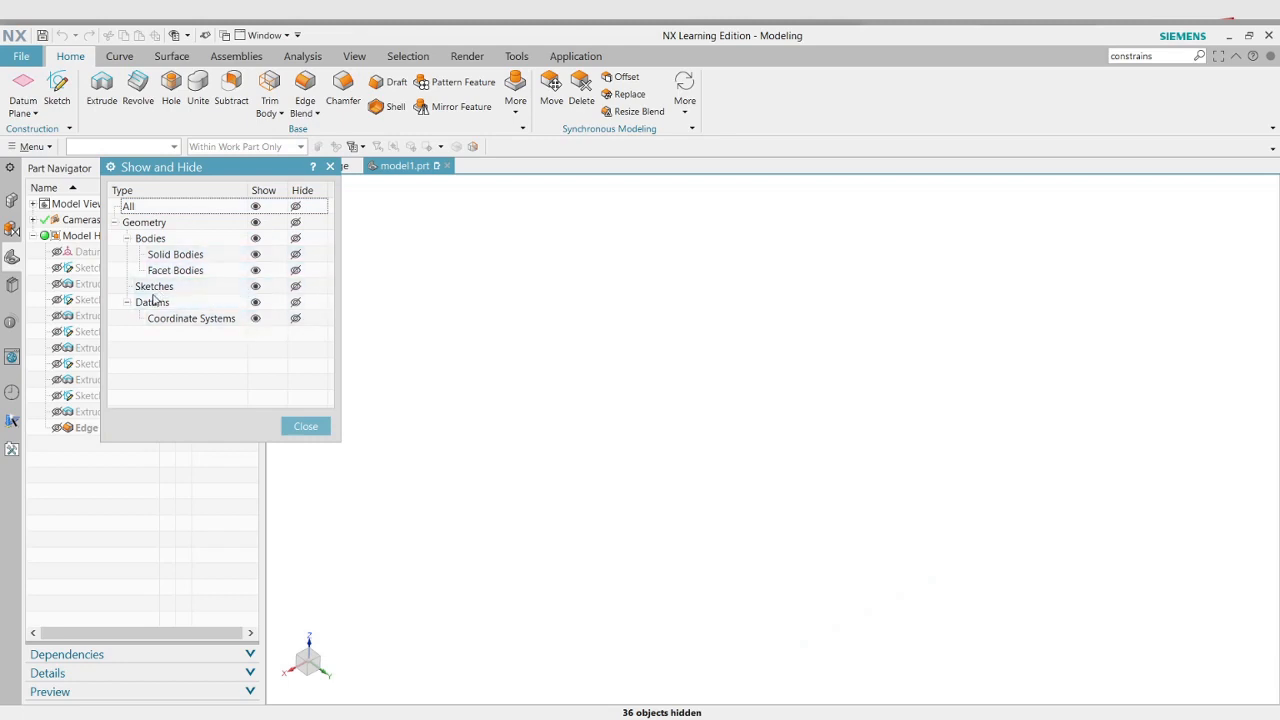
left_click(256, 286)
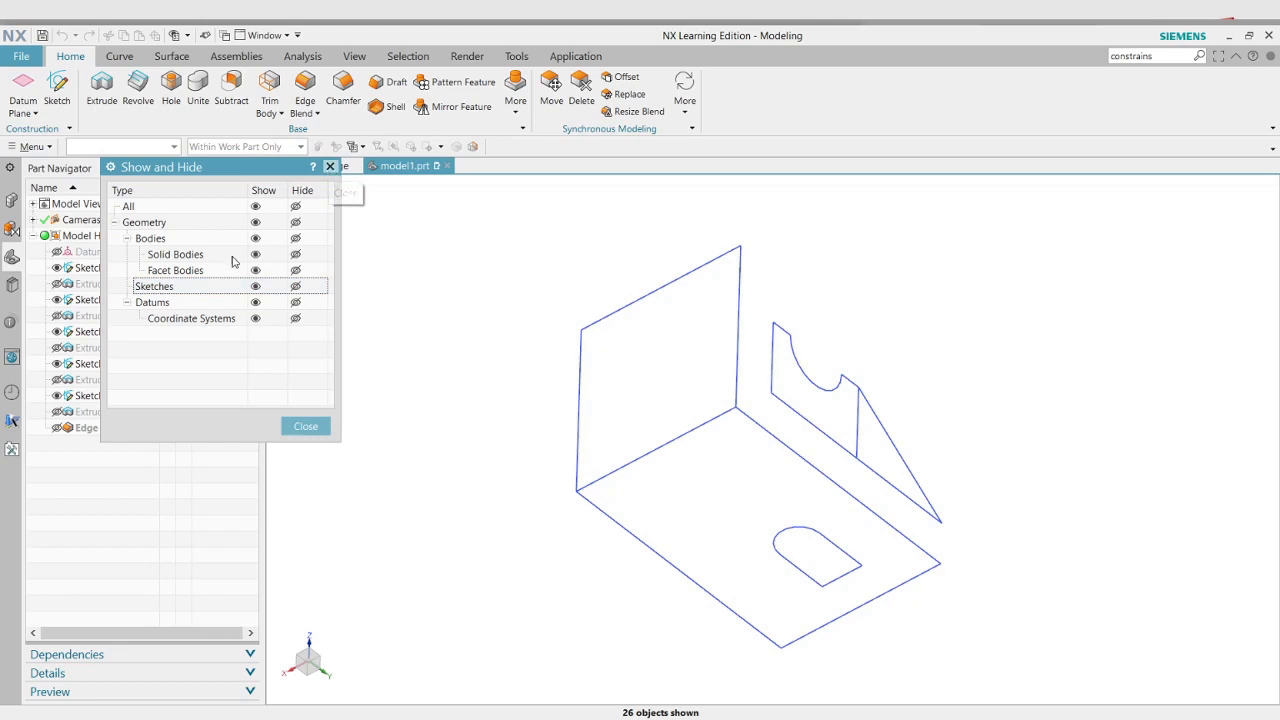
Hide all objects, bring back only the solid bodies, and leave Show and Hide
left_click(295, 206)
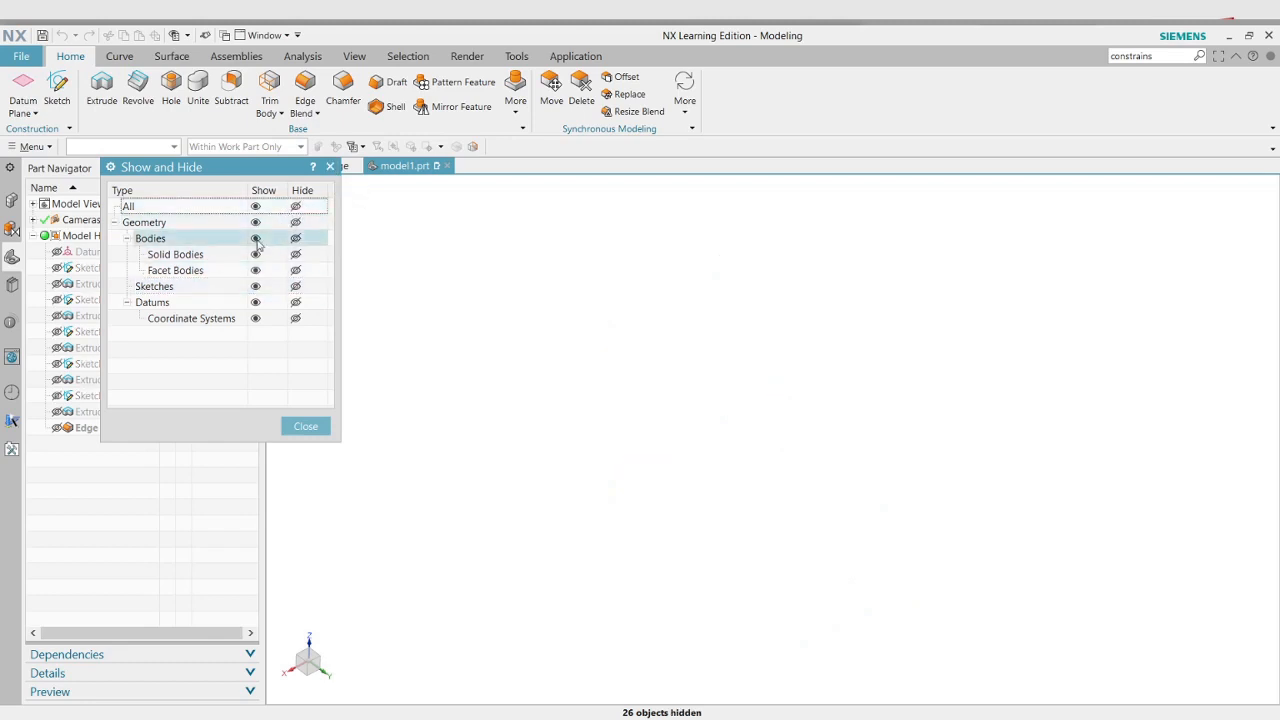
left_click(256, 254)
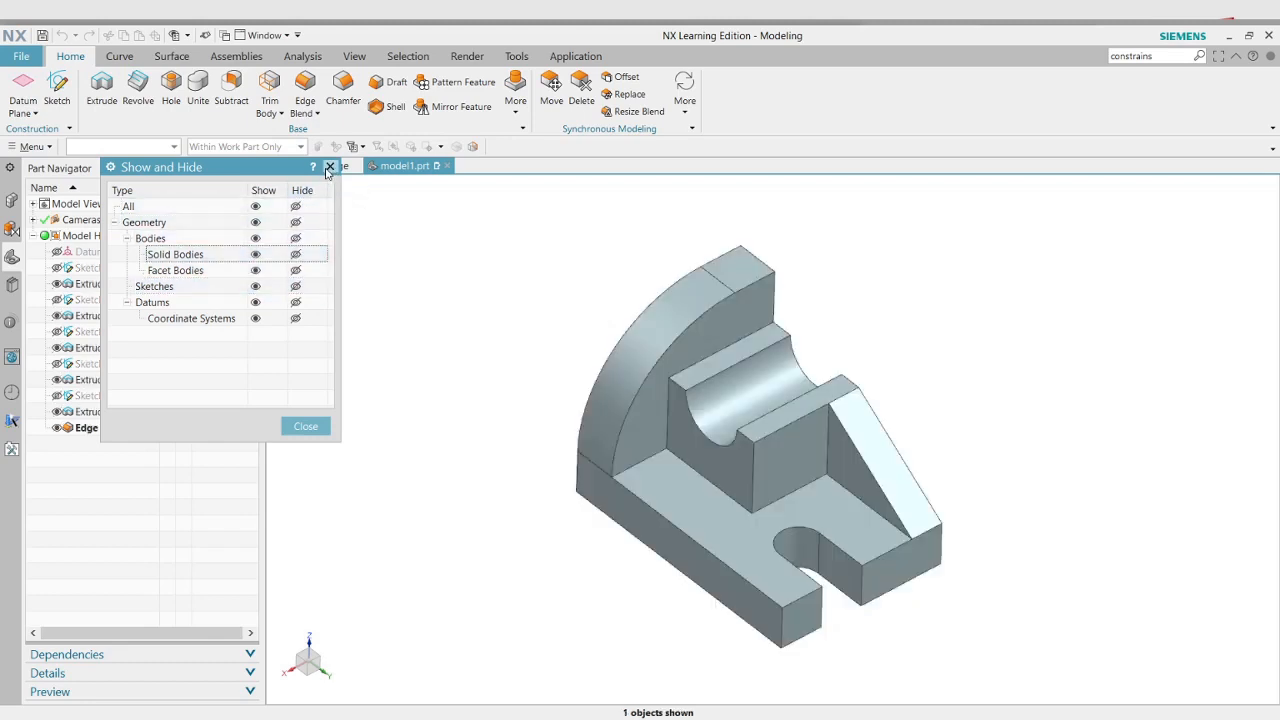
left_click(330, 166)
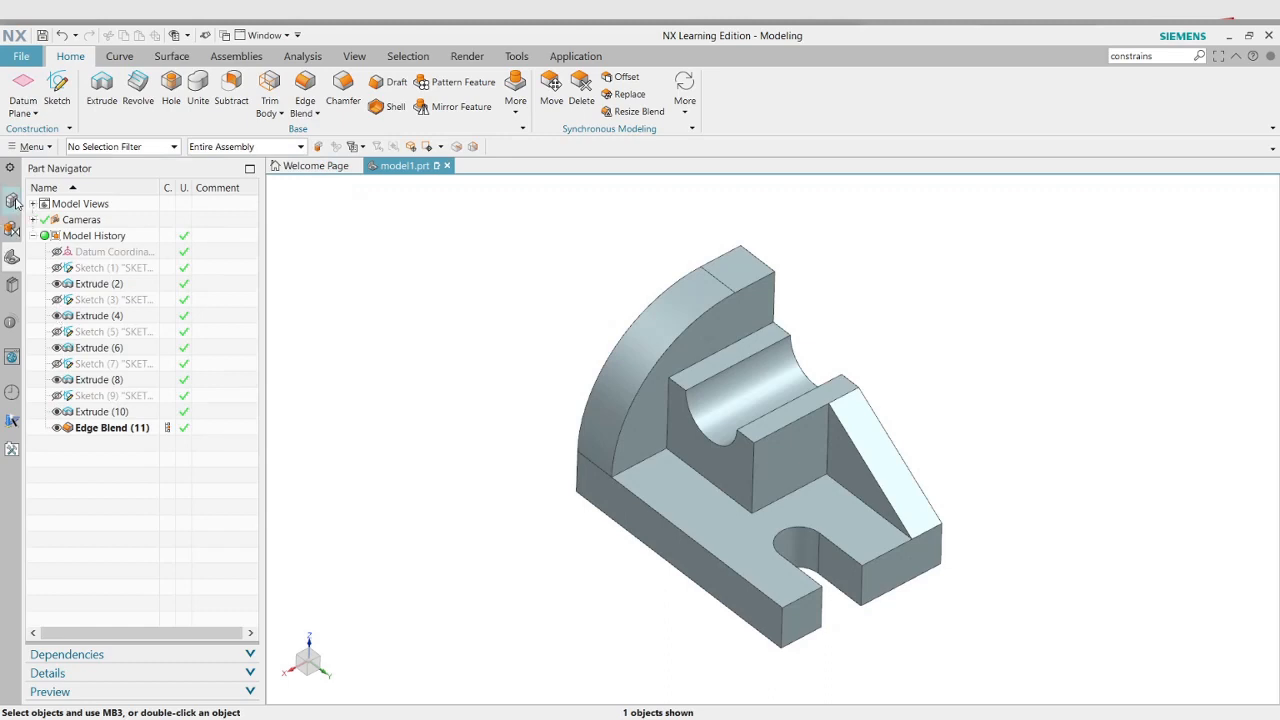
Look through the Constraint Navigator for the work part and return to the Part Navigator
left_click(11, 229)
left_click(11, 229)
left_click(11, 257)
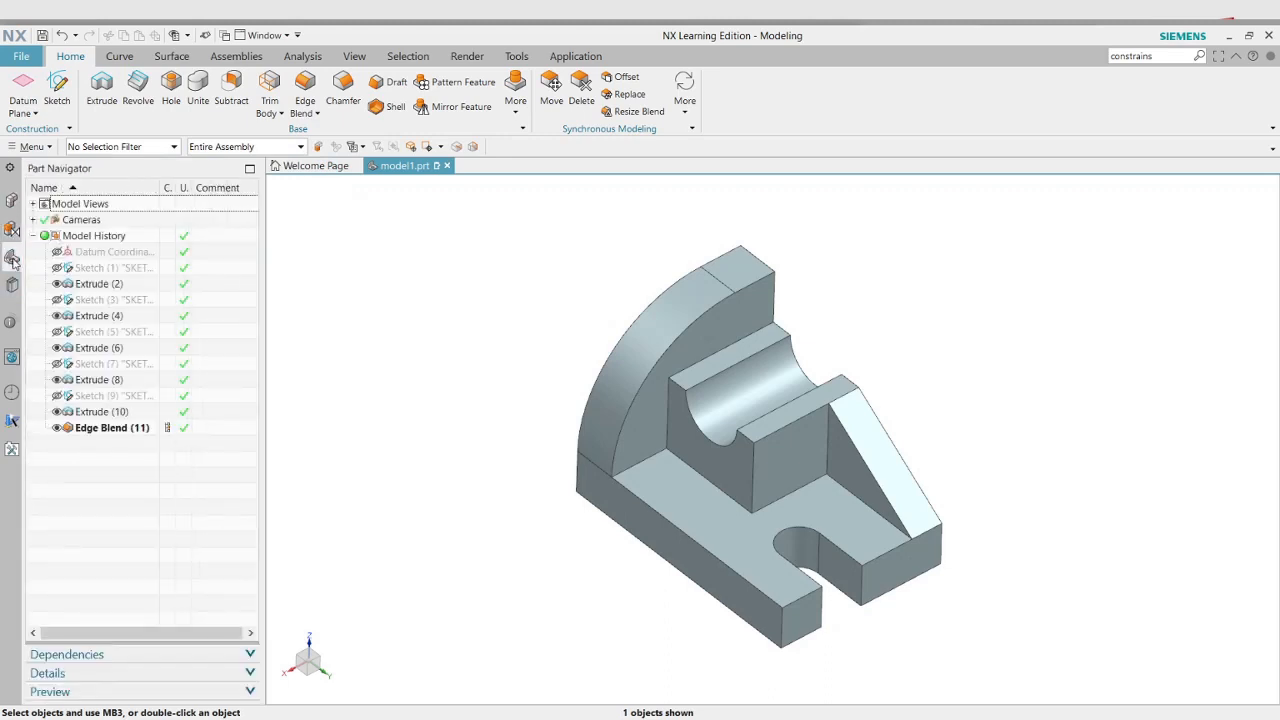
left_click(12, 201)
left_click(11, 229)
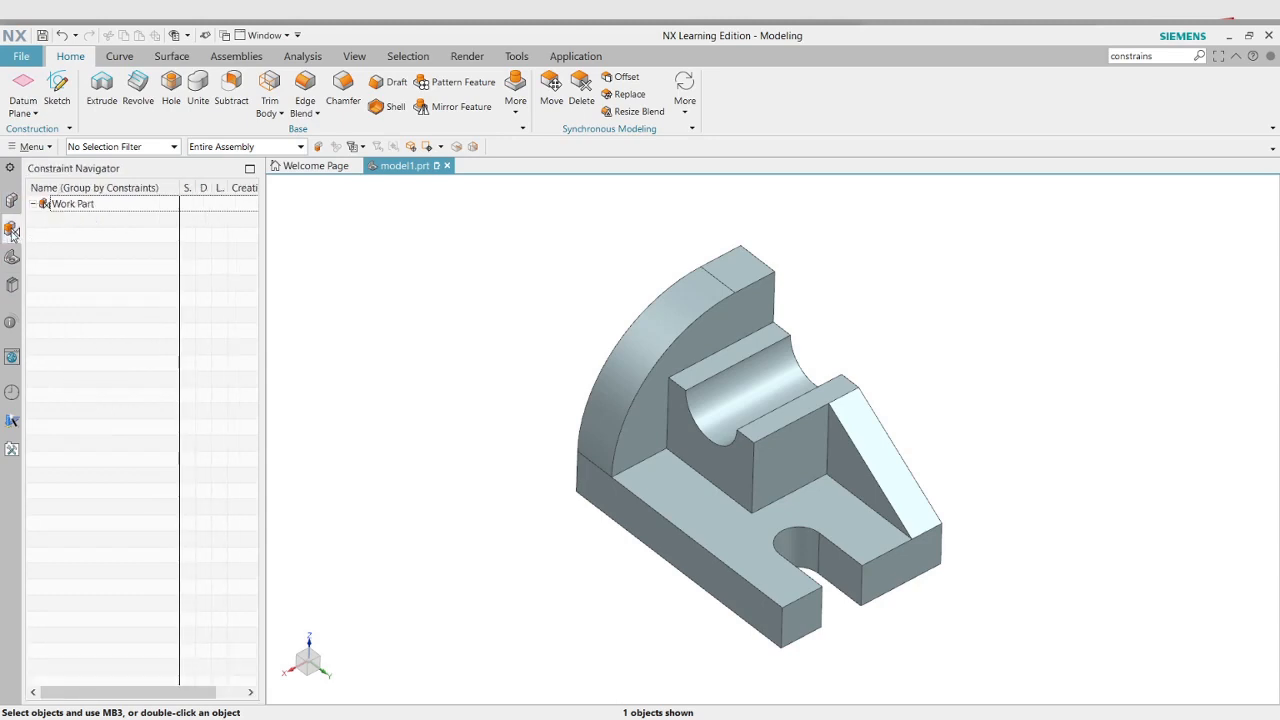
left_click(12, 258)
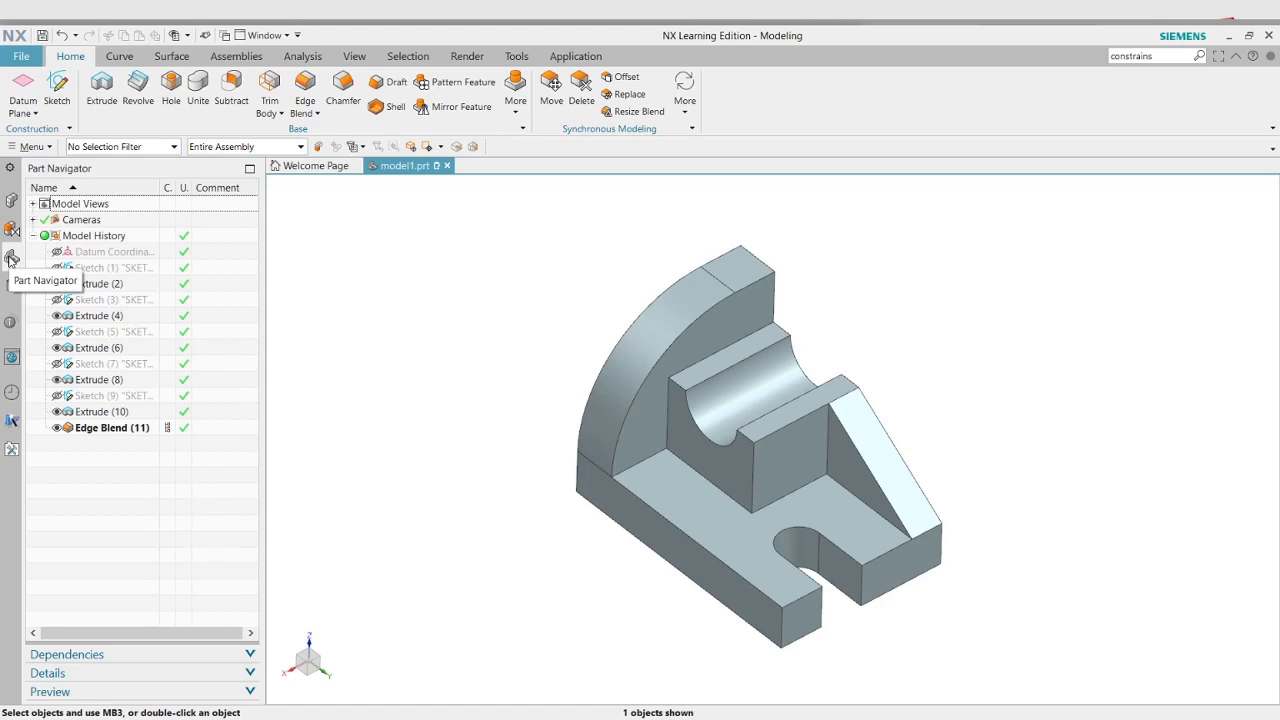
Temporarily display Sketch (7) and Sketch (9) one at a time from the model history, hiding each again
left_click(57, 365)
left_click(57, 365)
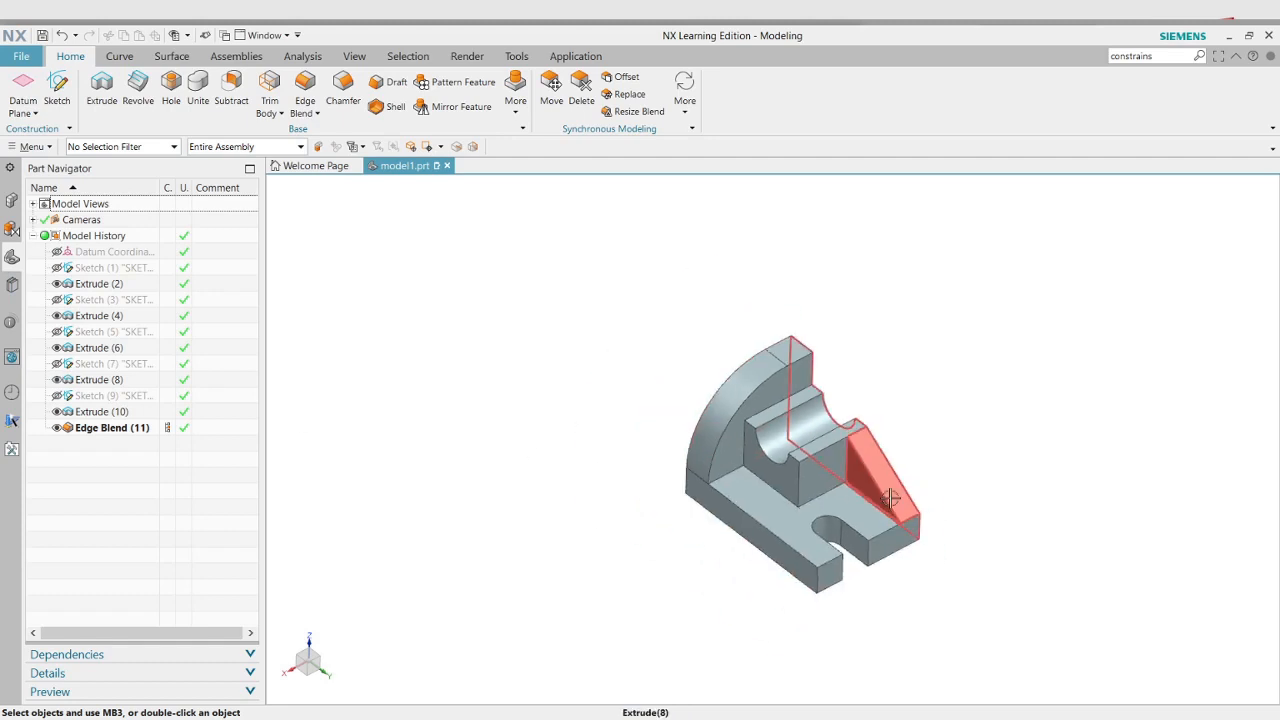
scroll(912, 513, "up", 4)
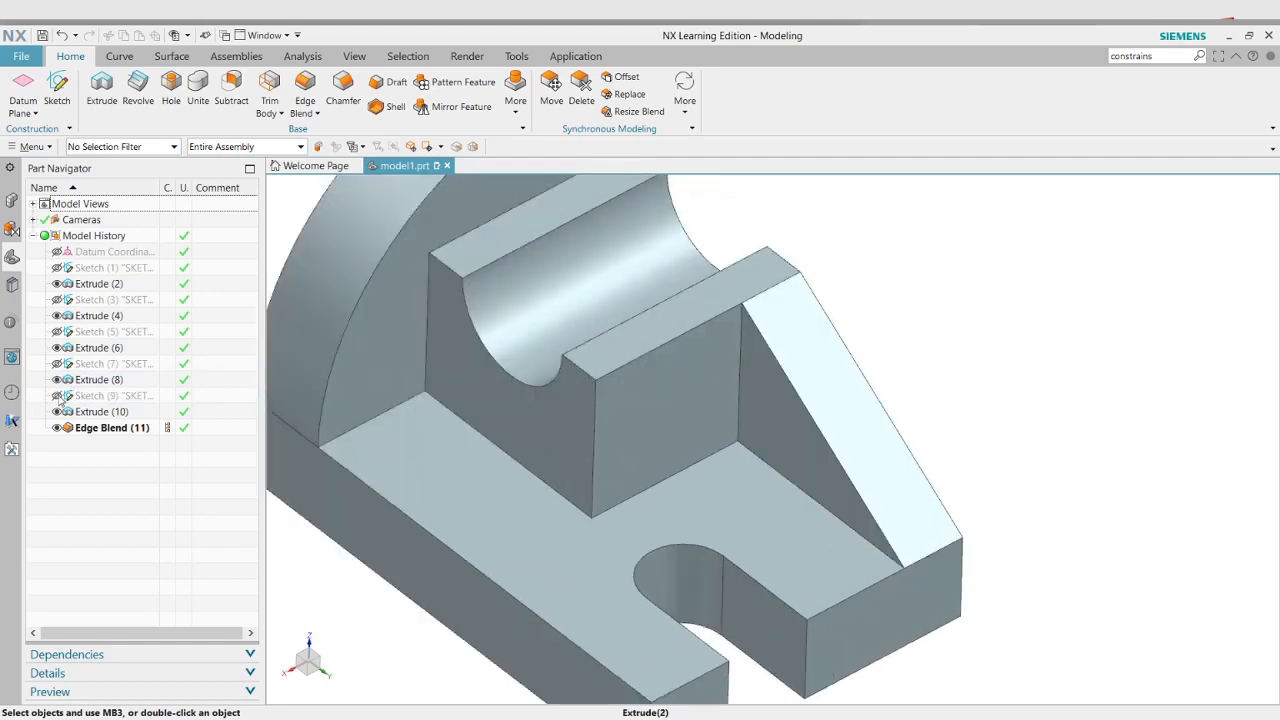
left_click(57, 397)
left_click(57, 396)
left_click(57, 364)
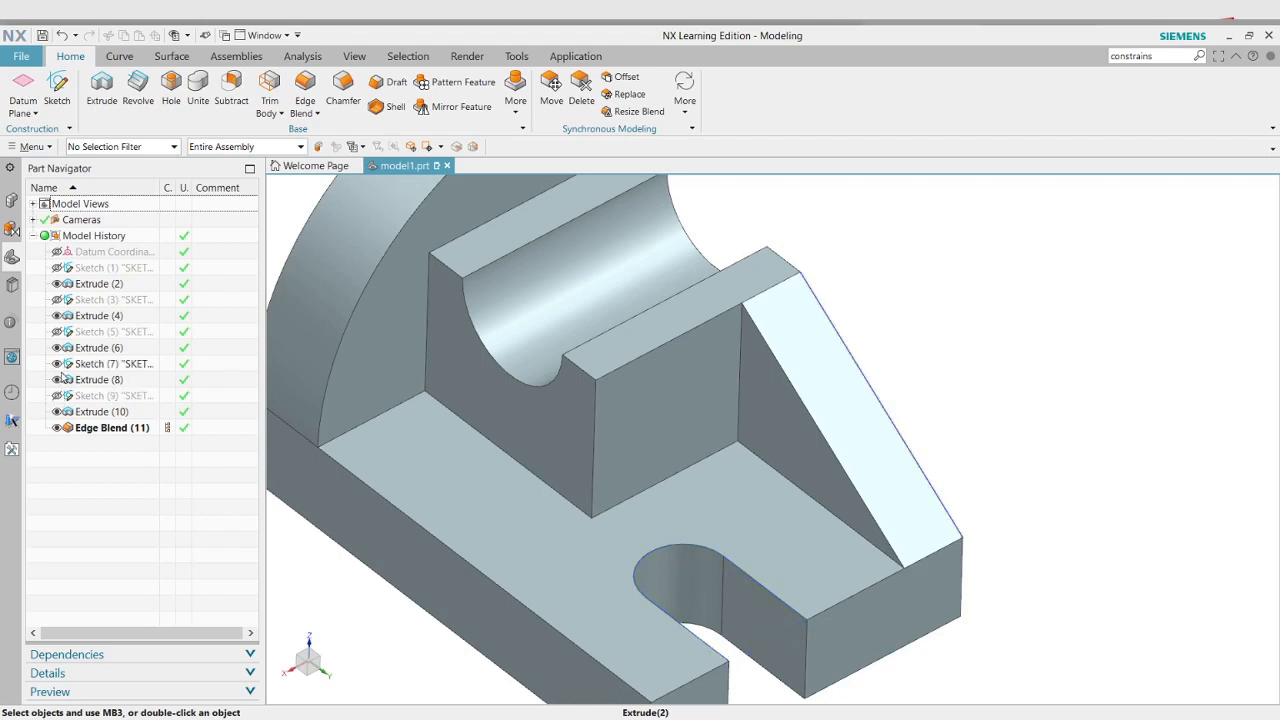
left_click(57, 364)
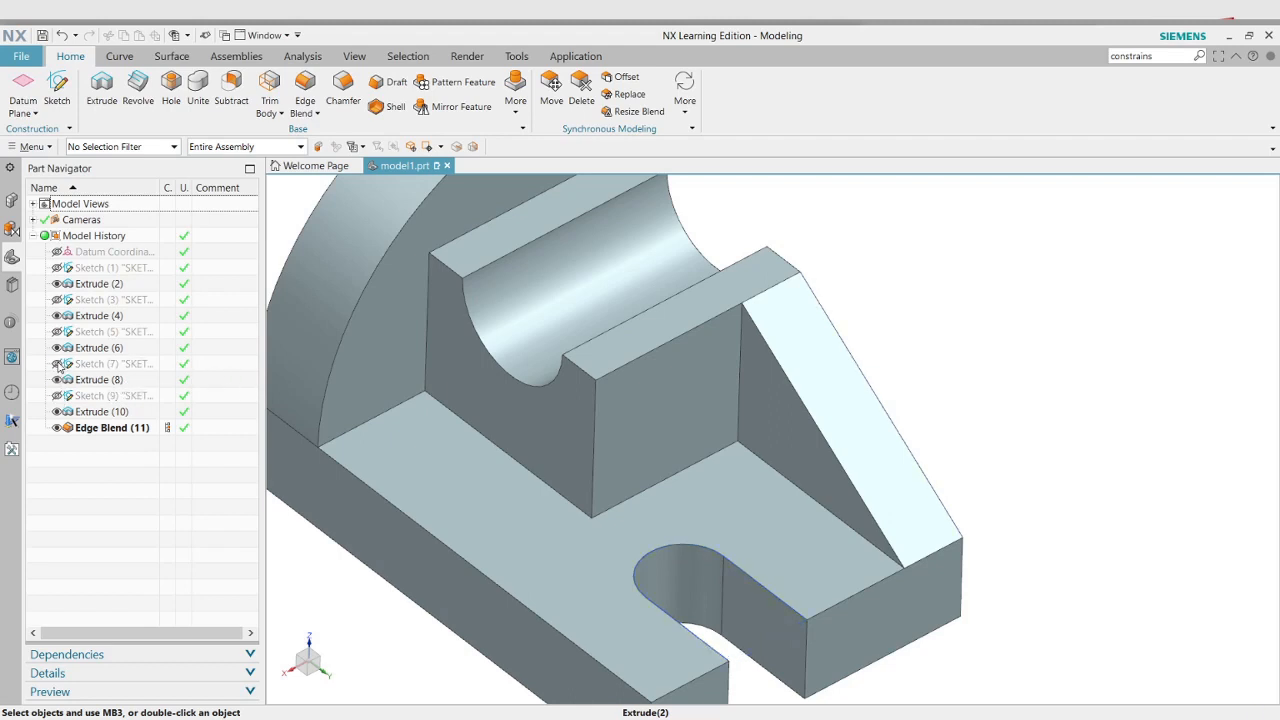
Switch to the ex0001 presentation in PowerPoint and open slide 8 with the NX tips
key("alt+Tab")
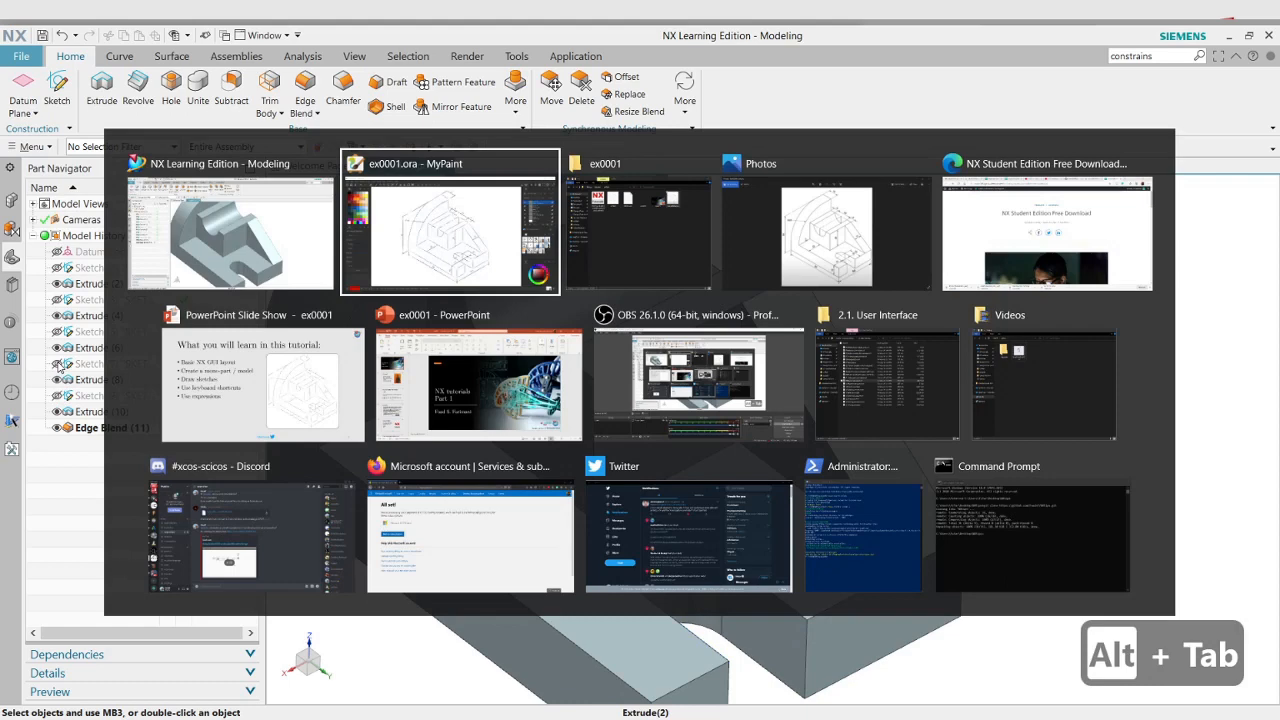
left_click(460, 432)
scroll(100, 500, "down", 8)
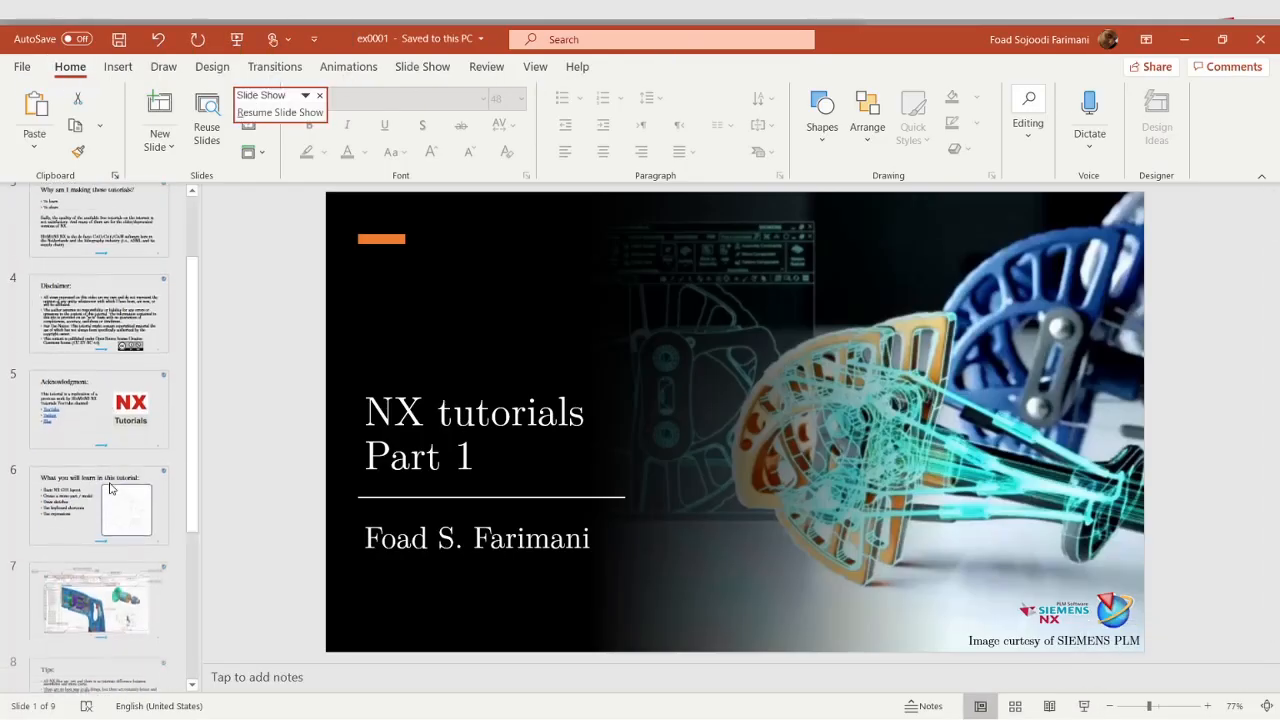
left_click(100, 546)
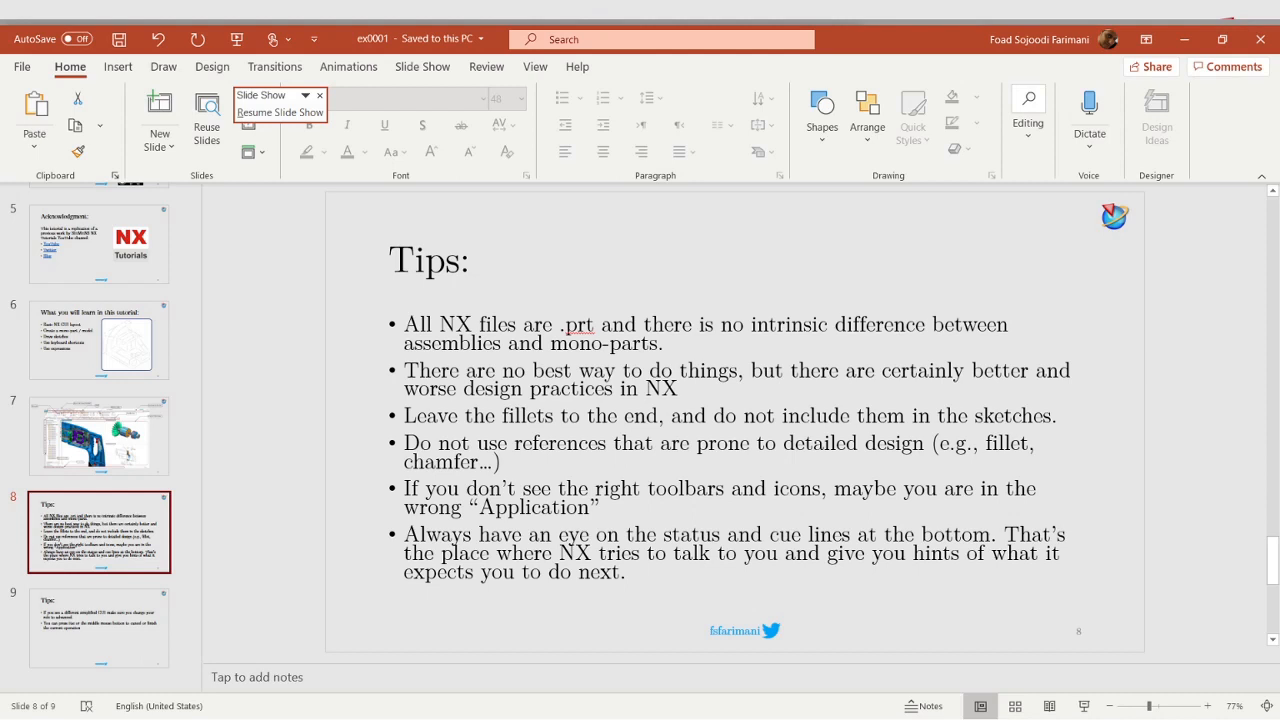
Switch from PowerPoint to the ex0001 folder window
key("alt+Tab")
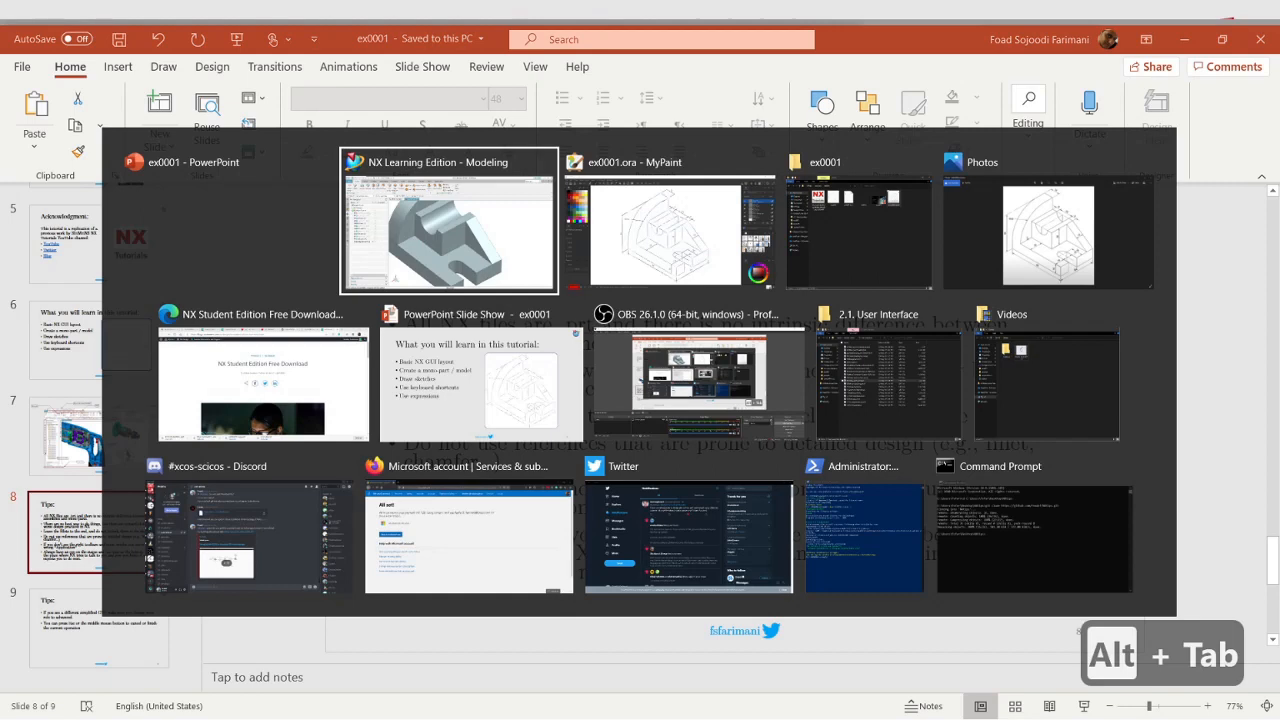
key("Tab")
key("Tab")
key("Tab")
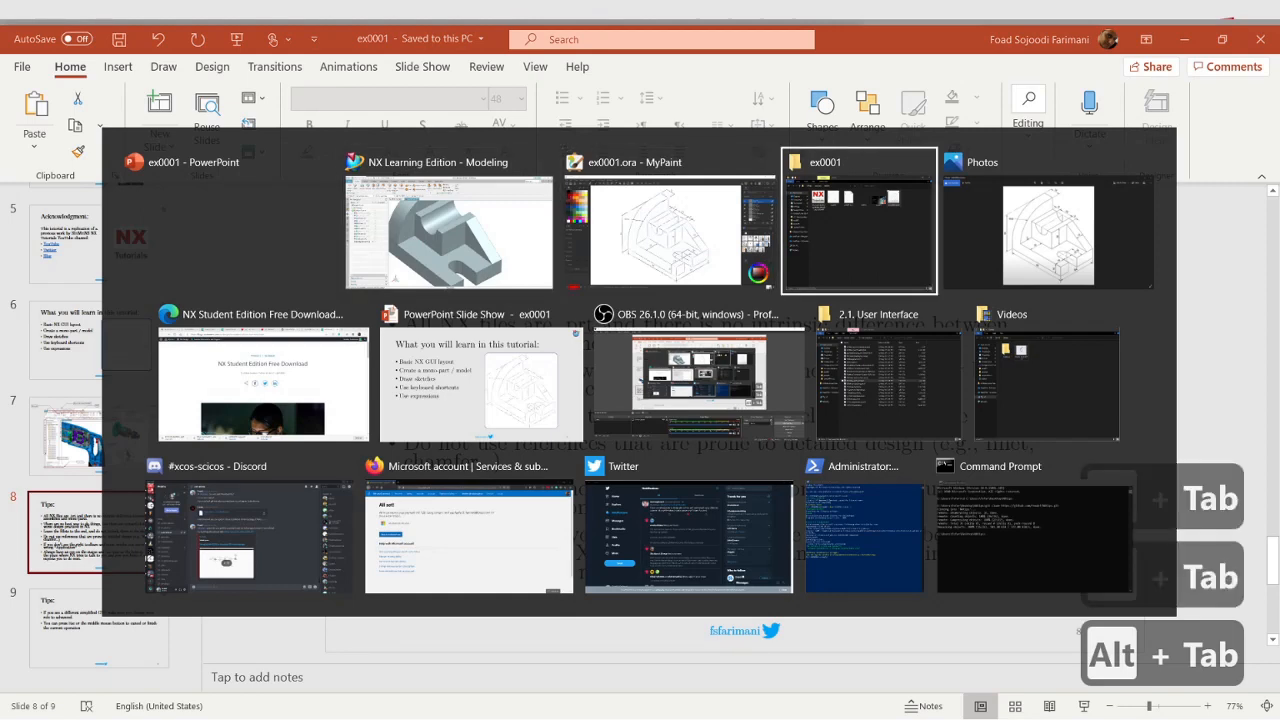